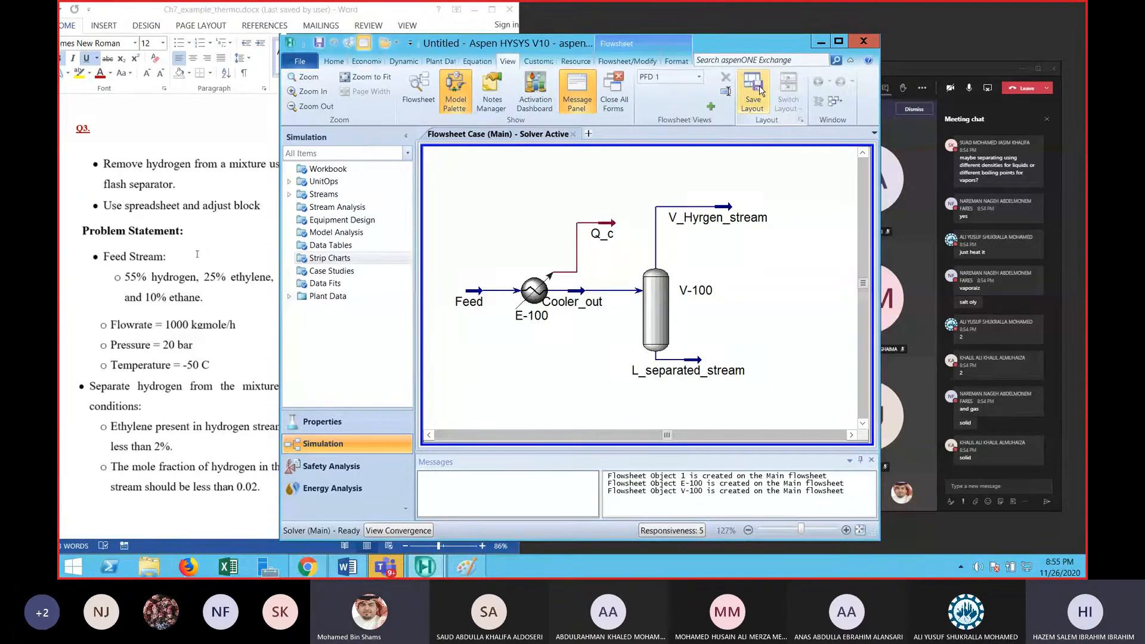
Switch to Paint, erase the whole existing sketch and widen the window to enlarge the visible canvas
click(466, 567)
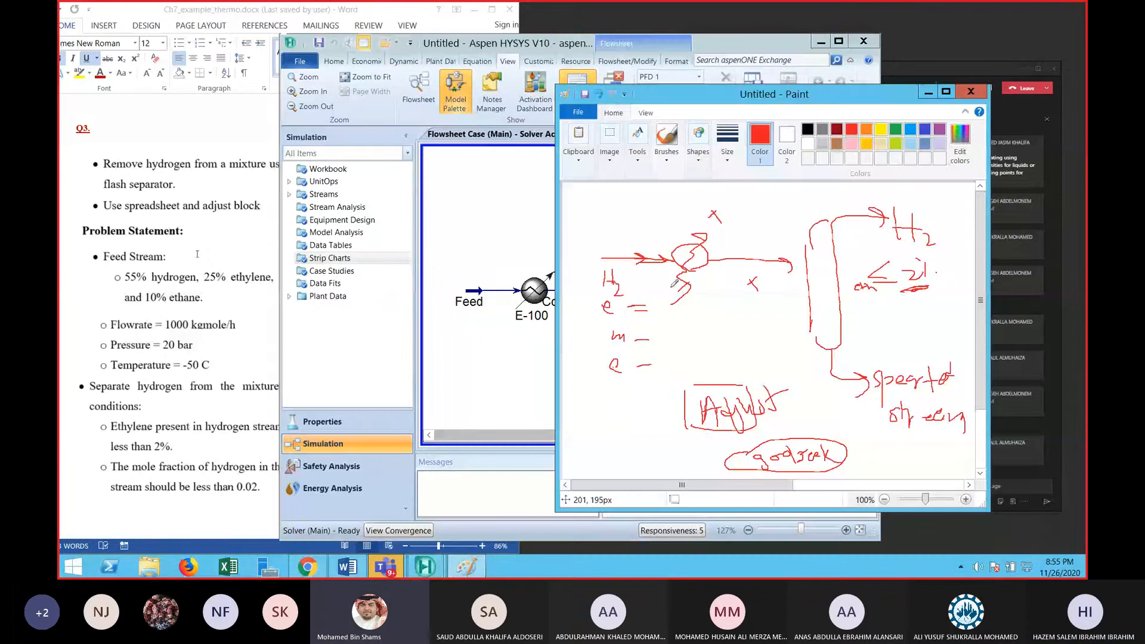
key(ctrl+a)
key(Delete)
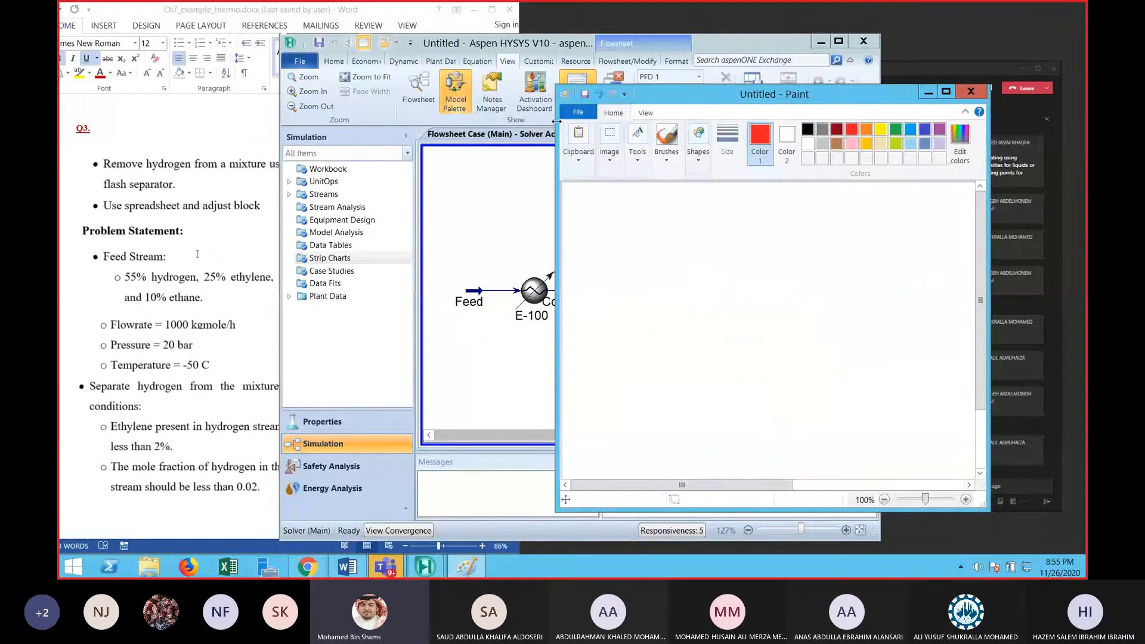
drag(556, 121, 356, 123)
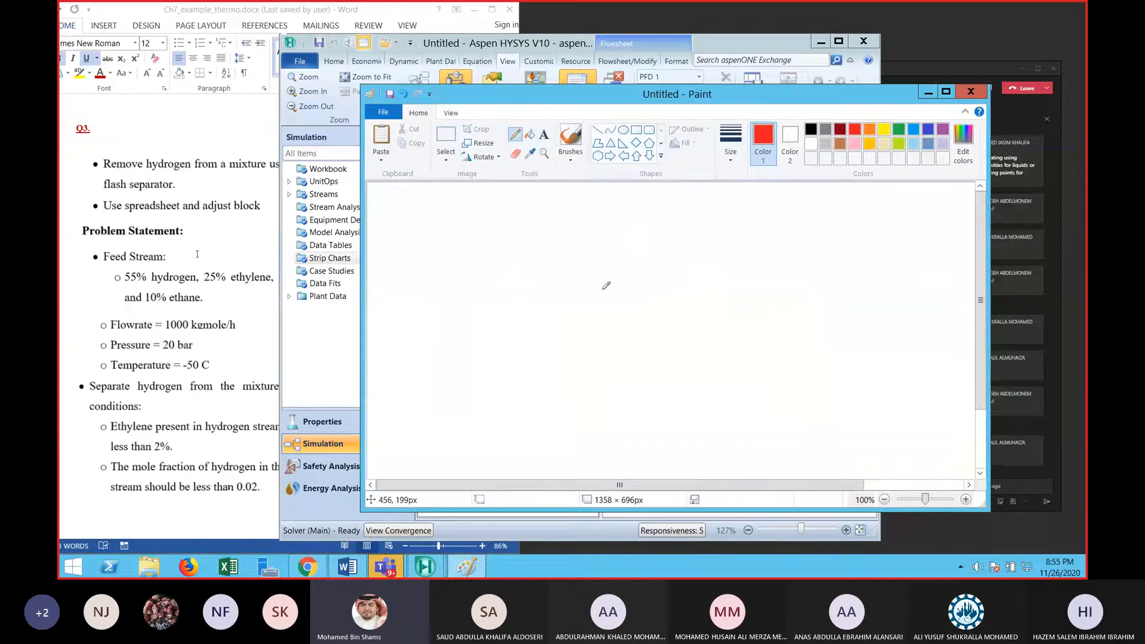
Draw a large horizontal vessel outline with rounded ends in red across the middle of the canvas
mouse_move(526, 245)
mouse_down()
mouse_move(503, 296)
mouse_move(534, 370)
mouse_up()
mouse_move(526, 245)
mouse_down()
mouse_move(853, 233)
mouse_move(875, 242)
mouse_move(886, 340)
mouse_move(812, 364)
mouse_move(538, 373)
mouse_up()
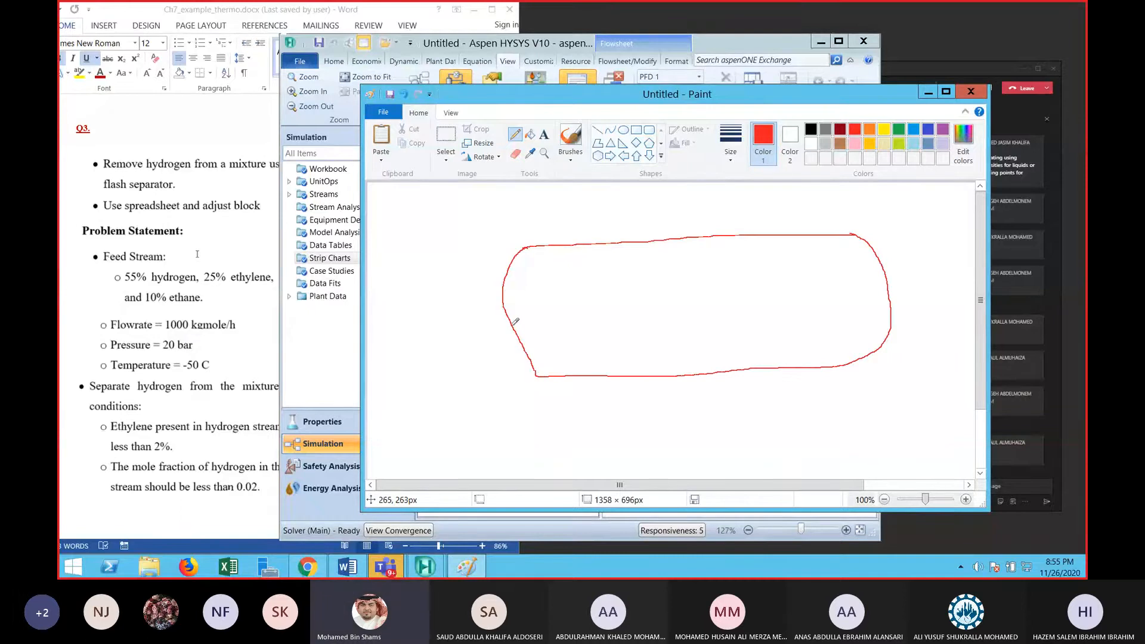
click(739, 140)
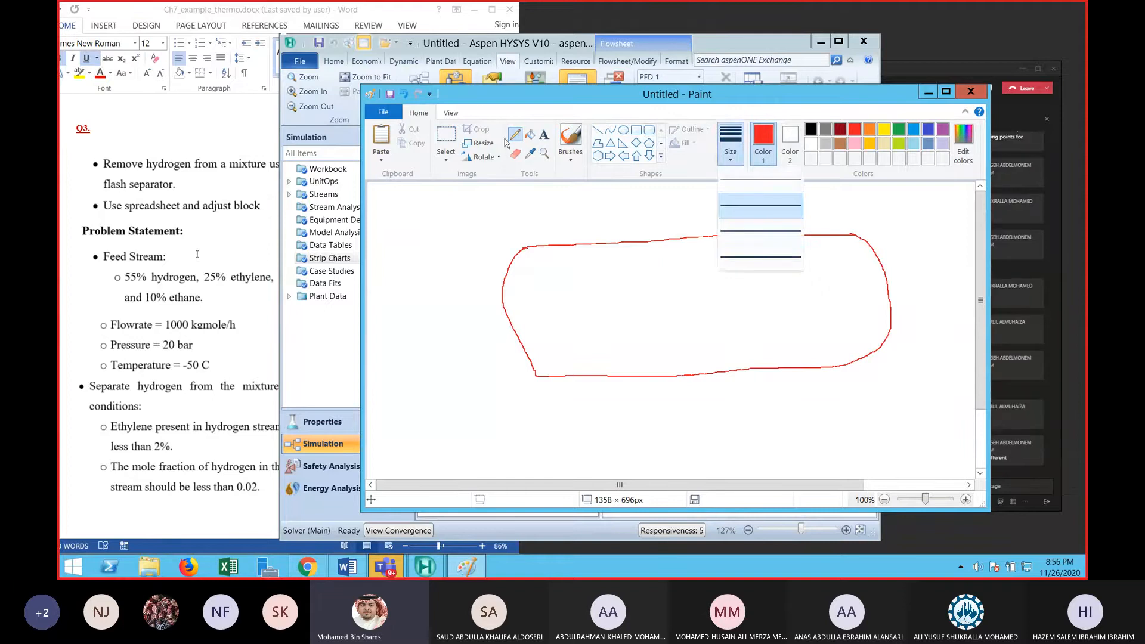
click(773, 154)
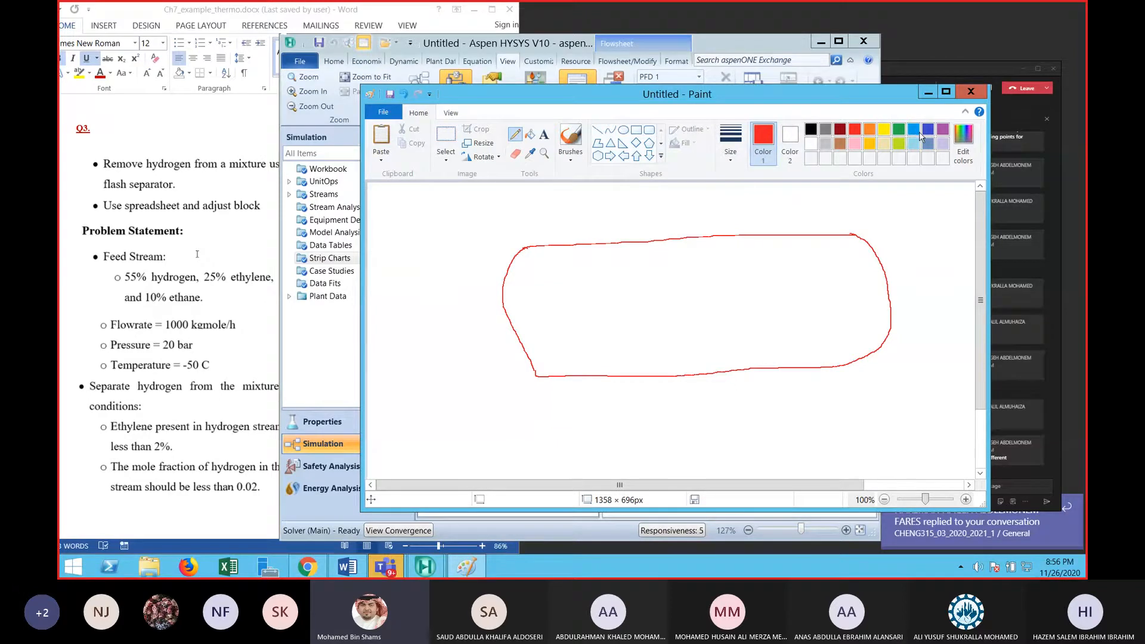
Draw a blue liquid level line across the lower part of the vessel and a blue inlet arrow pointing at it
click(928, 130)
mouse_move(521, 345)
mouse_down()
mouse_move(680, 332)
mouse_move(897, 340)
mouse_up()
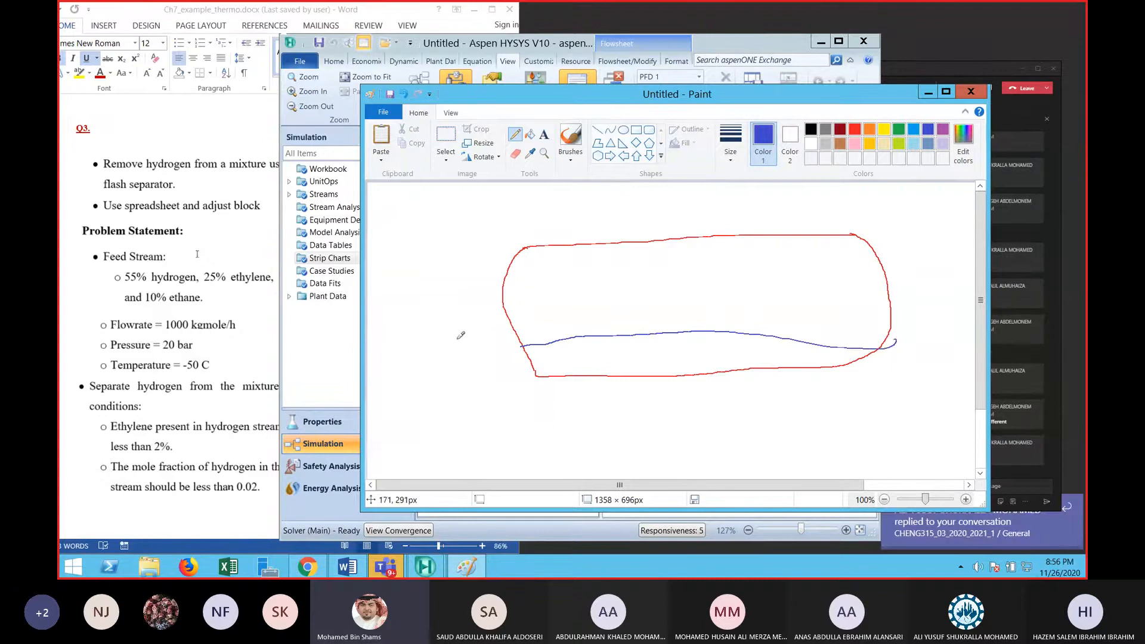
drag(393, 325, 469, 329)
mouse_move(400, 345)
mouse_down()
mouse_move(475, 327)
mouse_move(456, 343)
mouse_up()
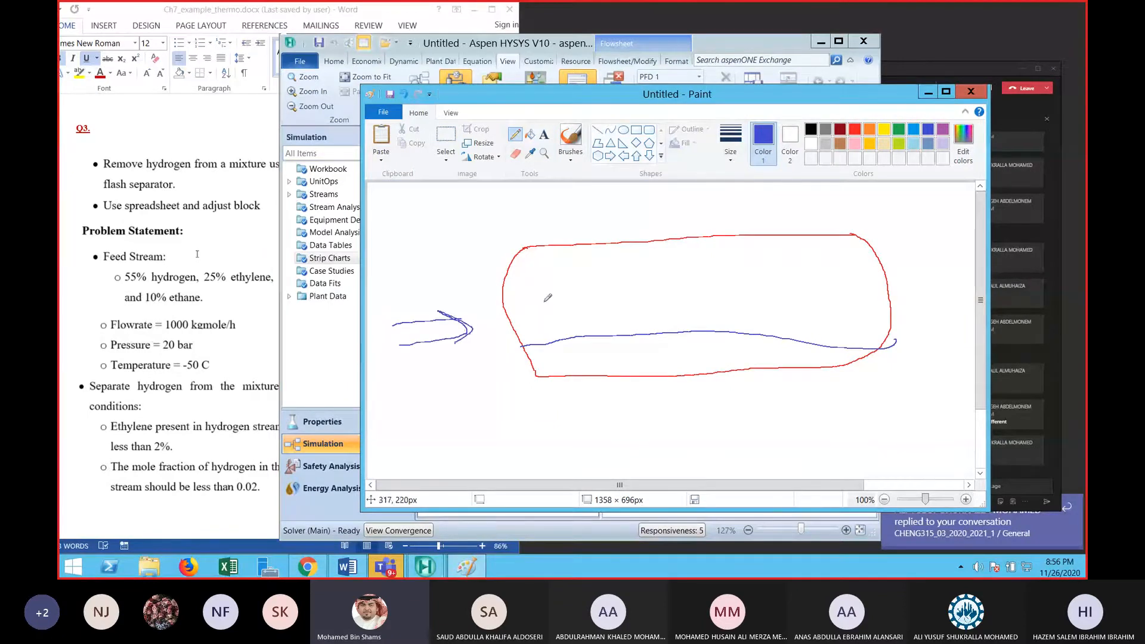
Write the title "3 Phase separator" in blue above the vessel with a large clean 3, and underline "3 Phase"
mouse_move(685, 190)
mouse_down()
mouse_move(699, 202)
mouse_move(676, 193)
mouse_move(686, 213)
mouse_up()
mouse_move(716, 191)
mouse_down()
mouse_move(726, 218)
mouse_move(746, 203)
mouse_move(759, 218)
mouse_move(772, 197)
mouse_move(782, 207)
mouse_move(892, 189)
mouse_up()
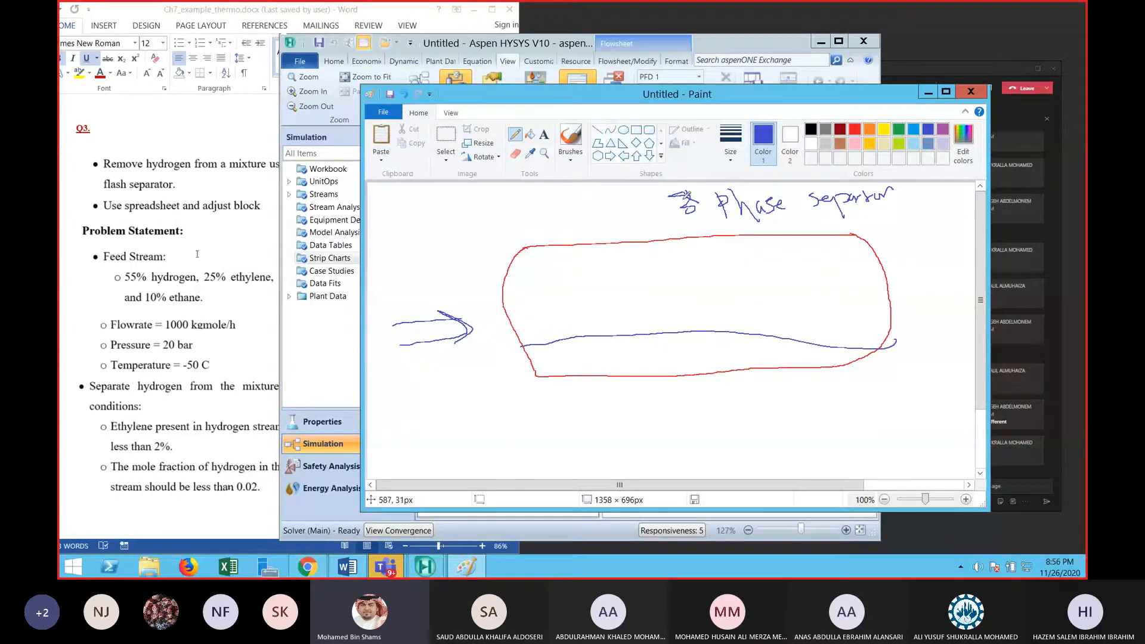
drag(981, 164, 791, 151)
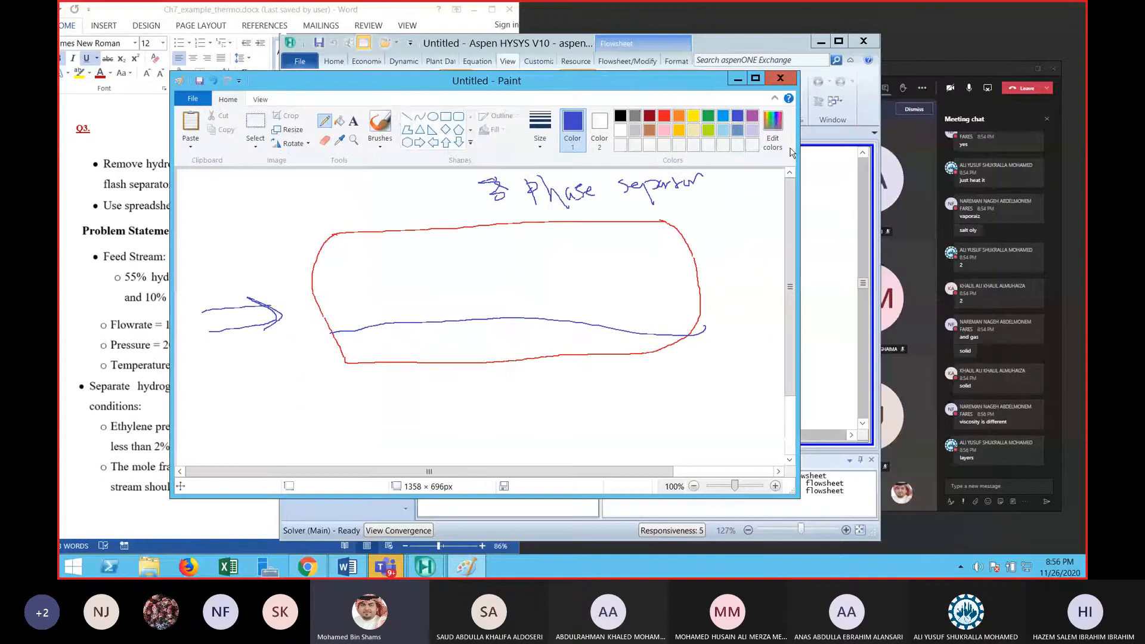
click(324, 139)
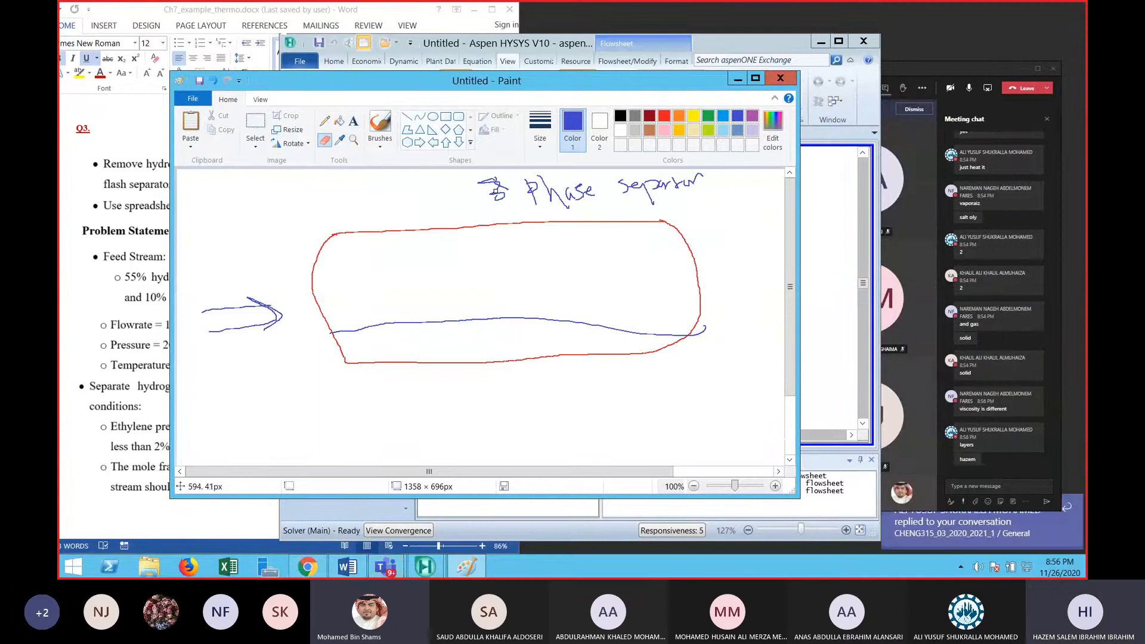
mouse_move(491, 186)
mouse_down()
mouse_move(478, 180)
mouse_move(495, 179)
mouse_move(492, 201)
mouse_move(507, 197)
mouse_move(477, 210)
mouse_up()
click(325, 121)
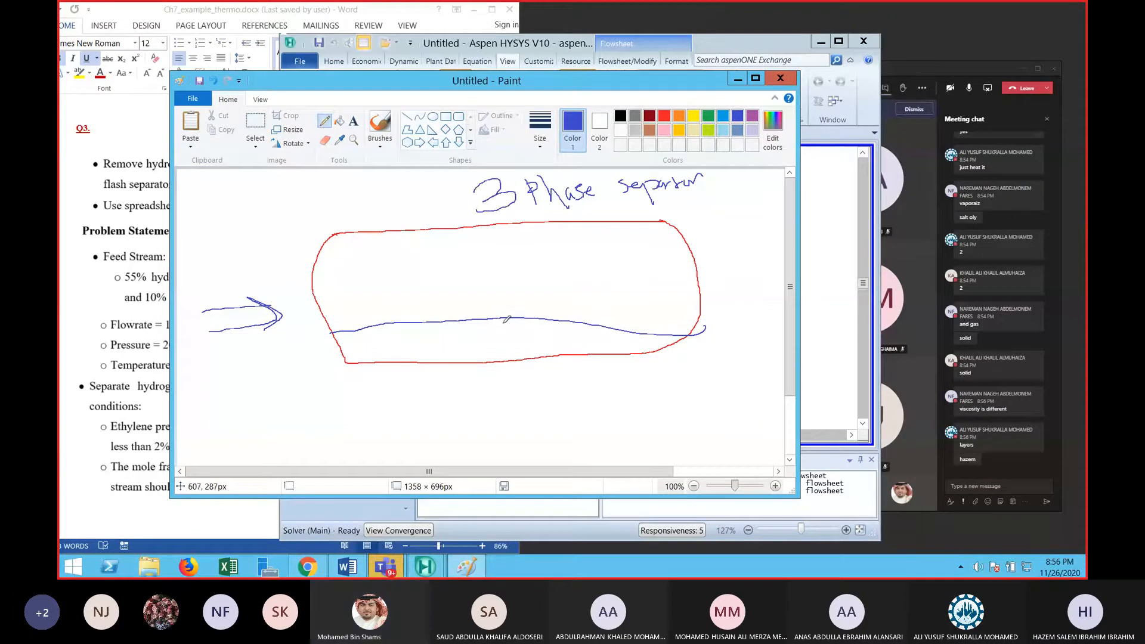
drag(536, 208, 595, 210)
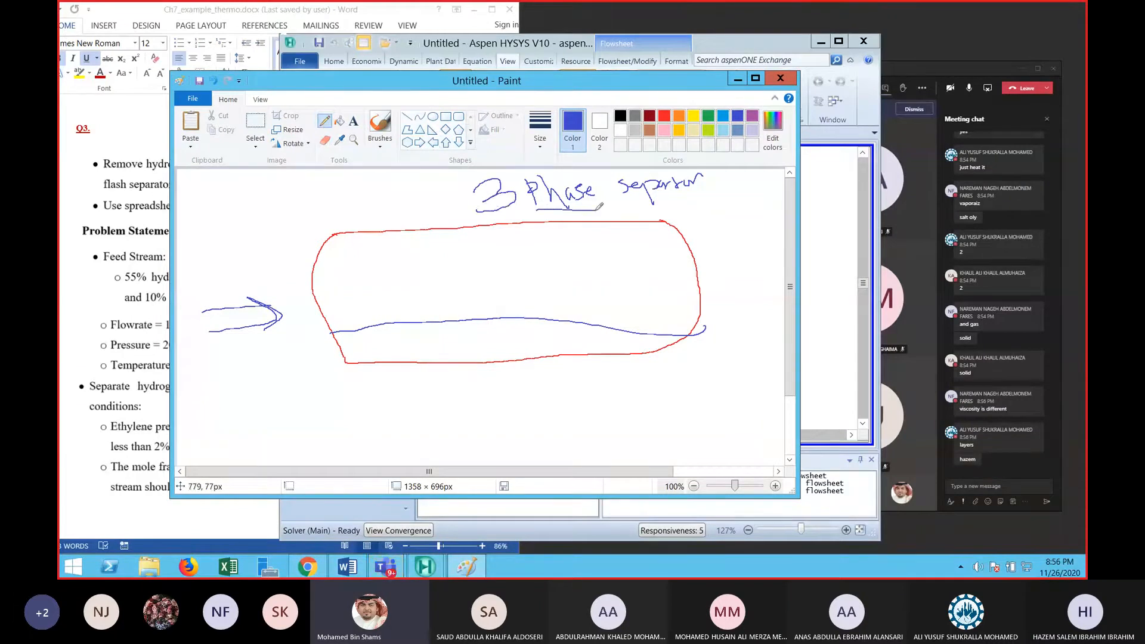
drag(480, 213, 517, 212)
Shade the vessel's lowest layer blue and label the inlet pipe as 3 phase fluid with oil, water and gas
mouse_move(344, 333)
mouse_down()
mouse_move(476, 314)
mouse_move(668, 338)
mouse_move(609, 328)
mouse_move(663, 312)
mouse_move(435, 346)
mouse_move(477, 349)
mouse_move(414, 334)
mouse_move(394, 334)
mouse_move(477, 346)
mouse_move(369, 346)
mouse_move(415, 356)
mouse_move(382, 331)
mouse_move(370, 357)
mouse_move(346, 336)
mouse_up()
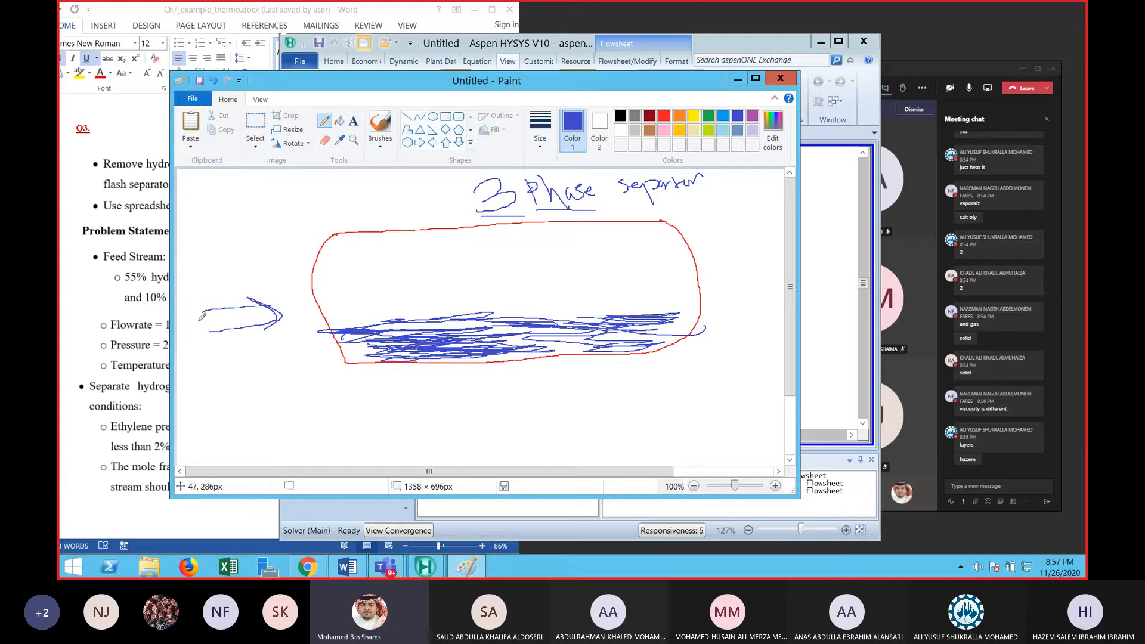
mouse_move(196, 394)
mouse_down()
mouse_move(187, 334)
mouse_move(207, 323)
mouse_move(208, 337)
mouse_move(204, 310)
mouse_move(260, 313)
mouse_move(257, 329)
mouse_move(215, 327)
mouse_move(250, 316)
mouse_move(209, 310)
mouse_move(257, 316)
mouse_move(224, 346)
mouse_move(278, 340)
mouse_move(248, 365)
mouse_move(264, 365)
mouse_up()
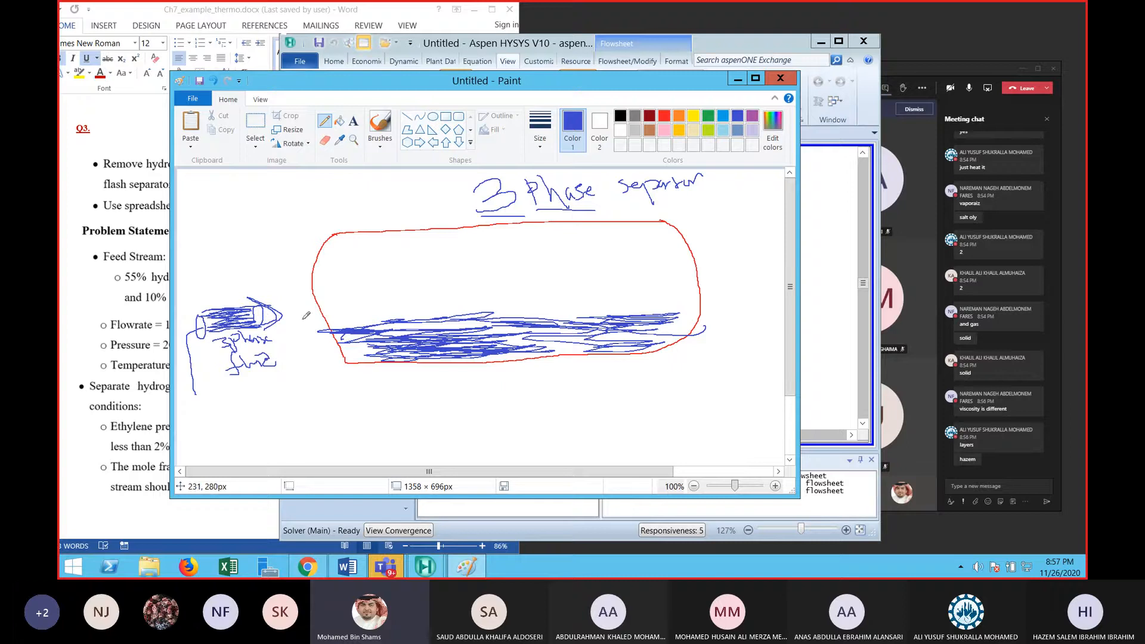
mouse_move(254, 384)
mouse_down()
mouse_move(246, 391)
mouse_move(260, 376)
mouse_move(270, 404)
mouse_move(305, 392)
mouse_move(287, 418)
mouse_move(313, 413)
mouse_up()
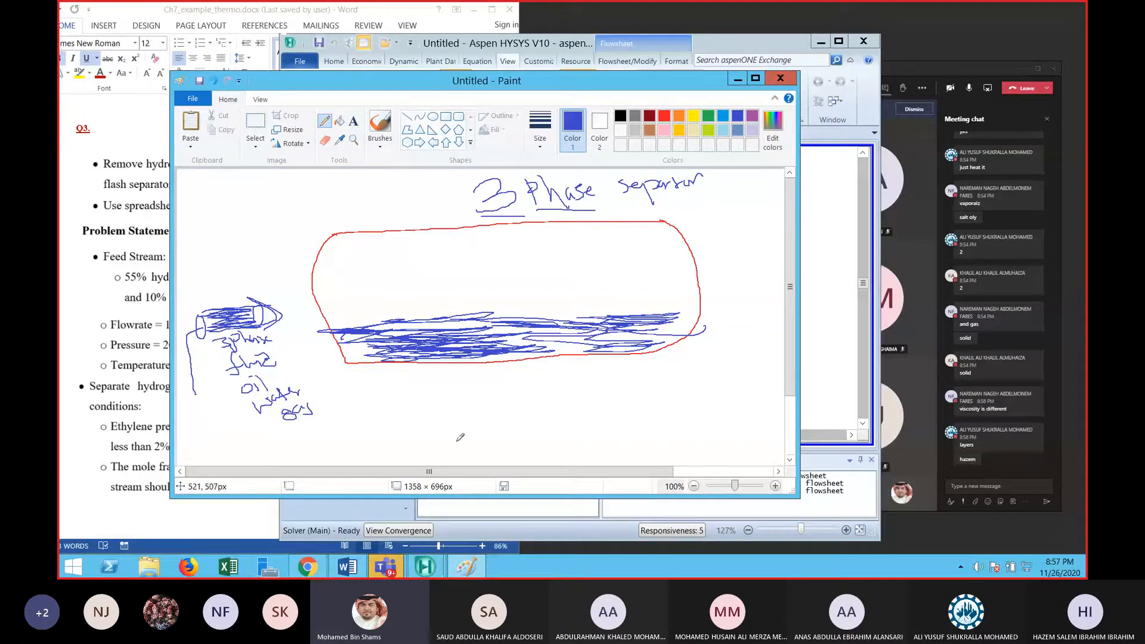
Shade a black oil layer above the blue layer and draw small black gas bubbles in the space above it
click(620, 115)
mouse_move(324, 287)
mouse_down()
mouse_move(692, 271)
mouse_move(623, 272)
mouse_move(585, 292)
mouse_move(656, 307)
mouse_move(577, 303)
mouse_move(645, 281)
mouse_move(528, 273)
mouse_move(414, 300)
mouse_move(531, 298)
mouse_move(331, 301)
mouse_move(411, 296)
mouse_move(358, 305)
mouse_move(376, 319)
mouse_move(454, 318)
mouse_up()
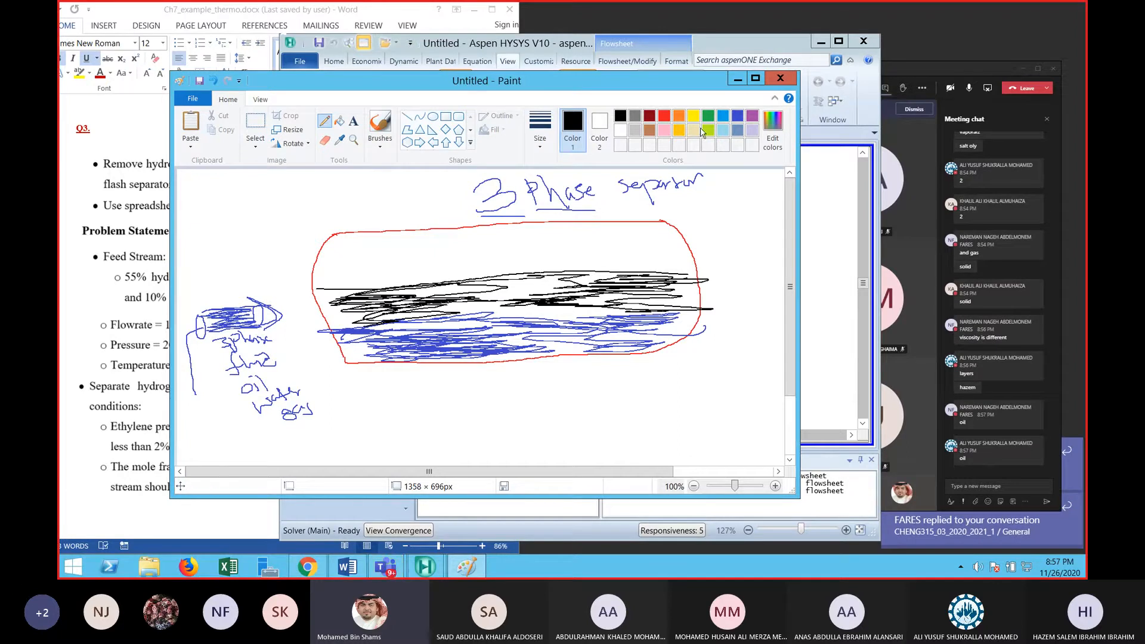
mouse_move(603, 241)
mouse_down()
mouse_move(595, 255)
mouse_move(538, 255)
mouse_up()
drag(517, 241, 468, 245)
drag(459, 265, 460, 264)
drag(418, 235, 399, 258)
drag(362, 240, 362, 240)
drag(362, 262, 370, 265)
drag(349, 265, 351, 266)
mouse_move(626, 237)
mouse_down()
mouse_move(659, 227)
mouse_move(658, 253)
mouse_up()
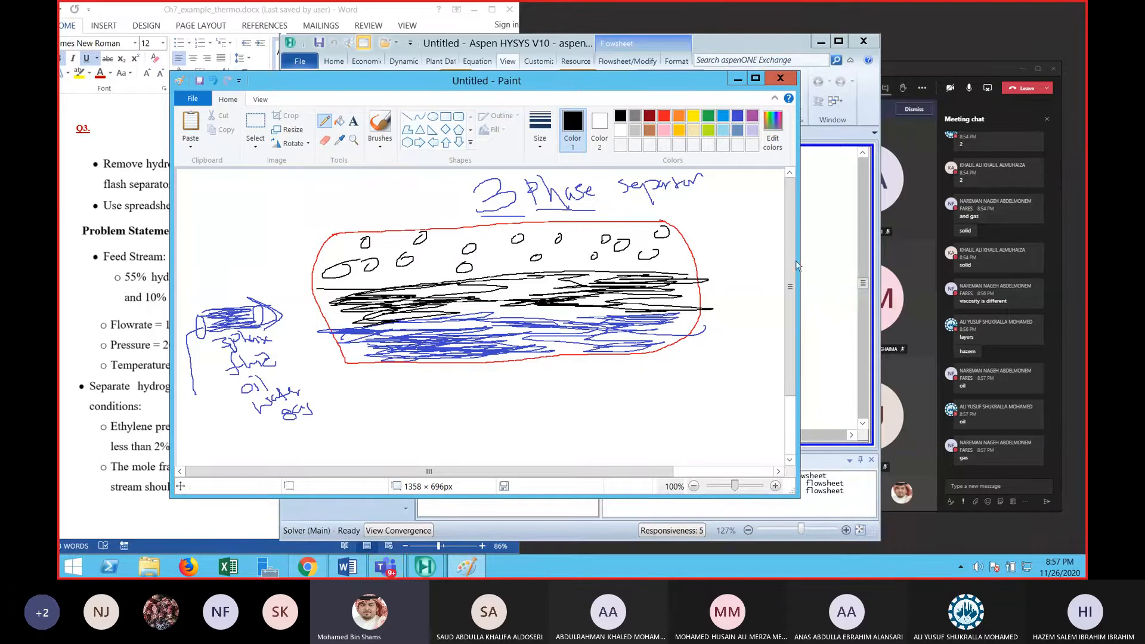
Draw outlet arrows from the three layers labelled gas, oil and water, and underline the oil and water labels
drag(680, 247, 746, 224)
drag(692, 280, 729, 291)
drag(749, 273, 750, 274)
drag(753, 270, 751, 277)
drag(754, 252, 763, 269)
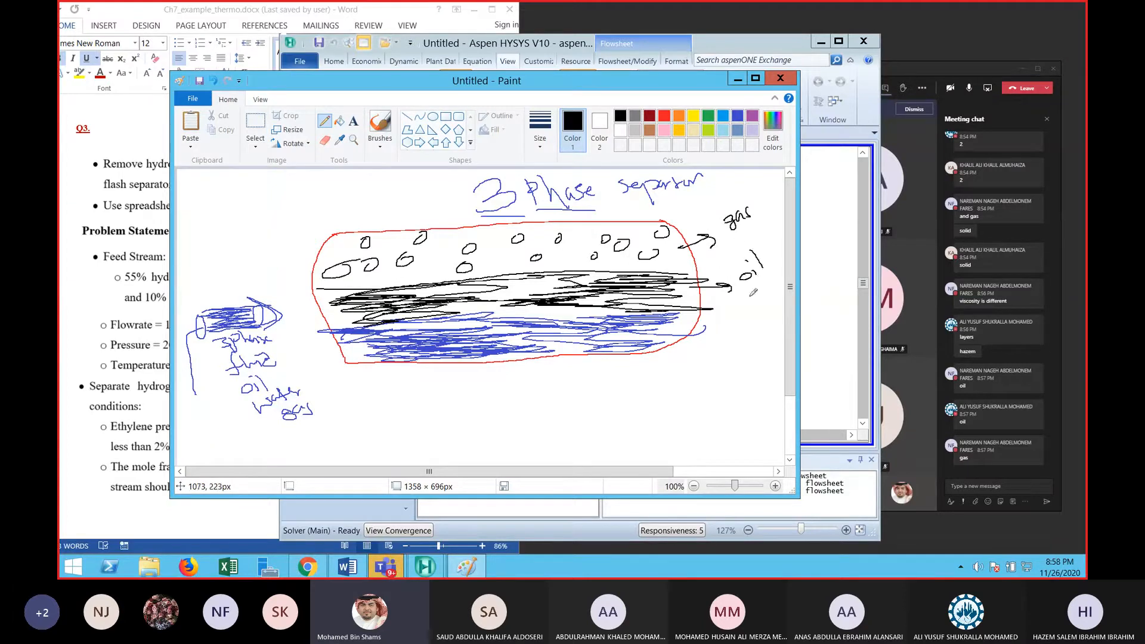
drag(686, 312, 722, 335)
mouse_move(707, 325)
mouse_down()
mouse_move(721, 335)
mouse_move(716, 359)
mouse_move(747, 337)
mouse_up()
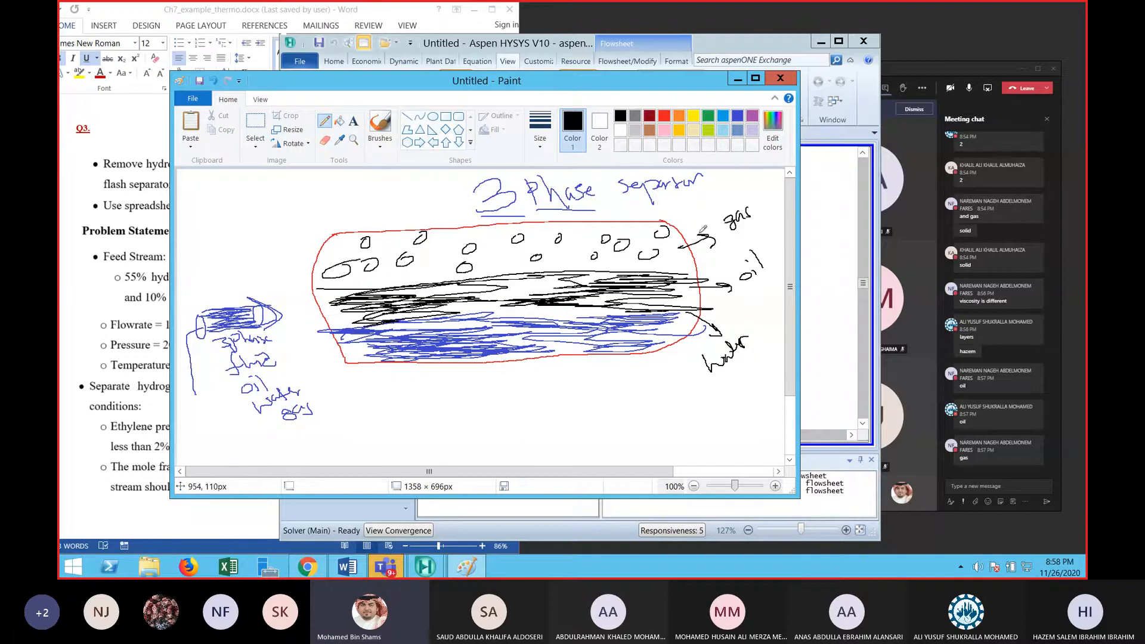
drag(747, 296, 763, 288)
drag(727, 368, 746, 364)
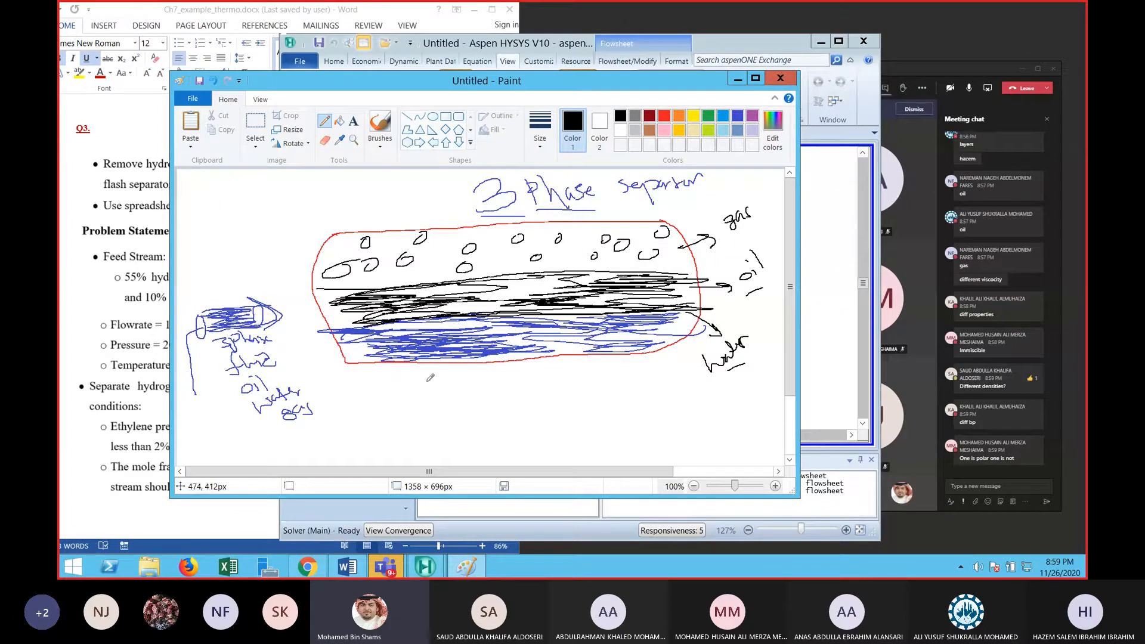
Write "emulsion" in black below the vessel and add two short bracketed notes beside it
mouse_move(439, 400)
mouse_down()
mouse_move(448, 391)
mouse_move(514, 421)
mouse_move(618, 425)
mouse_up()
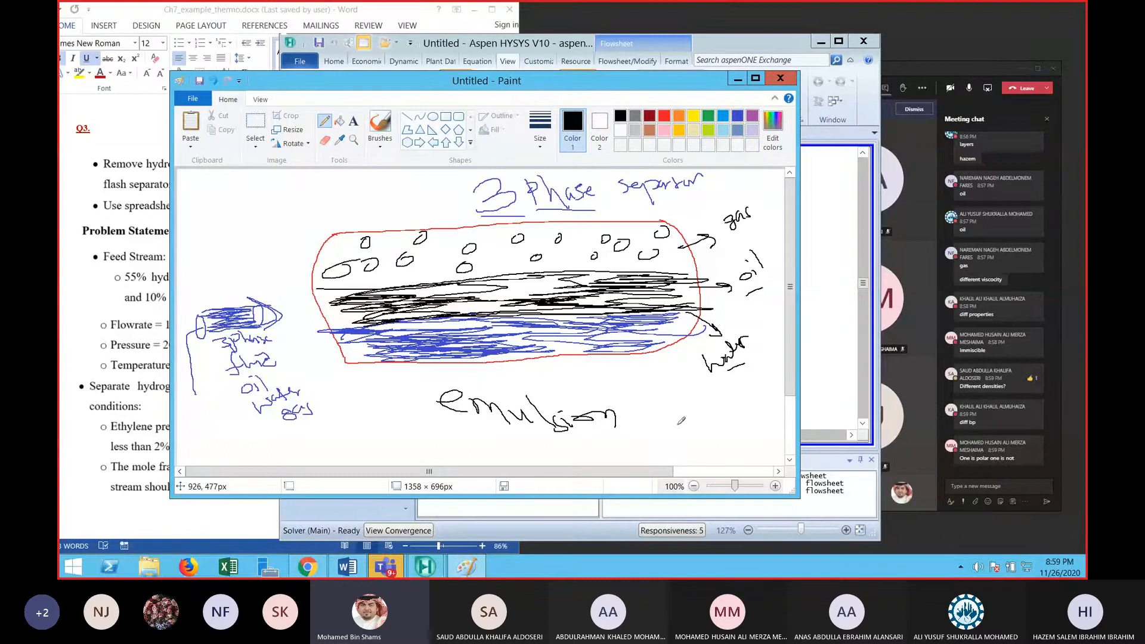
mouse_move(730, 391)
mouse_down()
mouse_move(737, 385)
mouse_move(748, 406)
mouse_move(709, 397)
mouse_move(686, 424)
mouse_move(678, 387)
mouse_move(670, 444)
mouse_move(695, 434)
mouse_move(643, 459)
mouse_move(673, 447)
mouse_up()
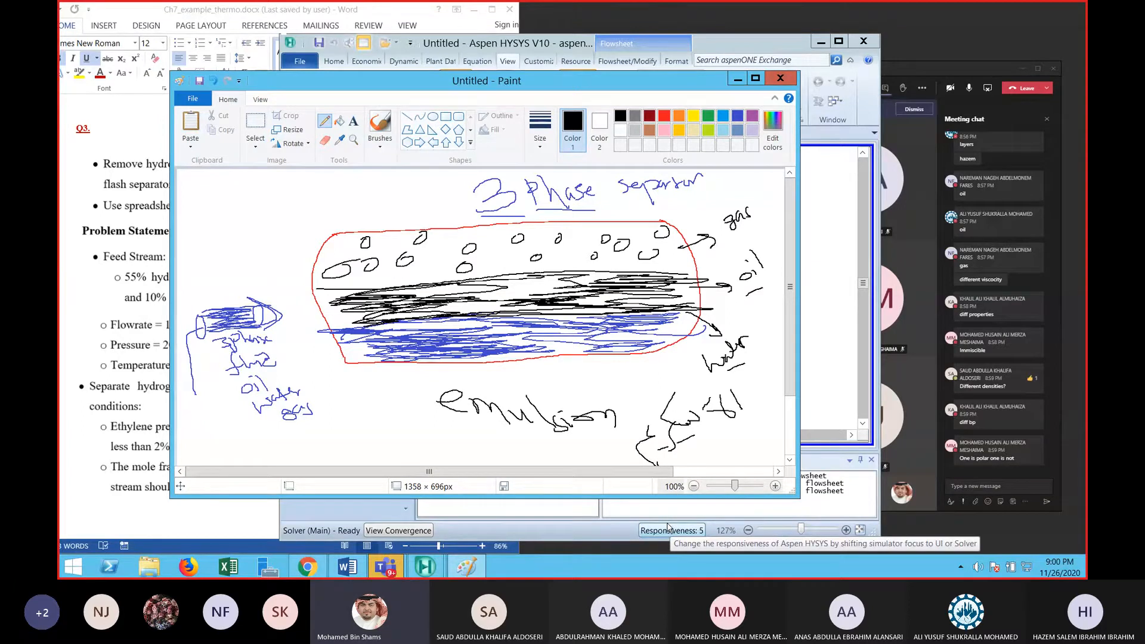
mouse_move(766, 421)
mouse_down()
mouse_move(777, 427)
mouse_move(744, 447)
mouse_up()
drag(732, 425, 739, 459)
drag(736, 443, 741, 440)
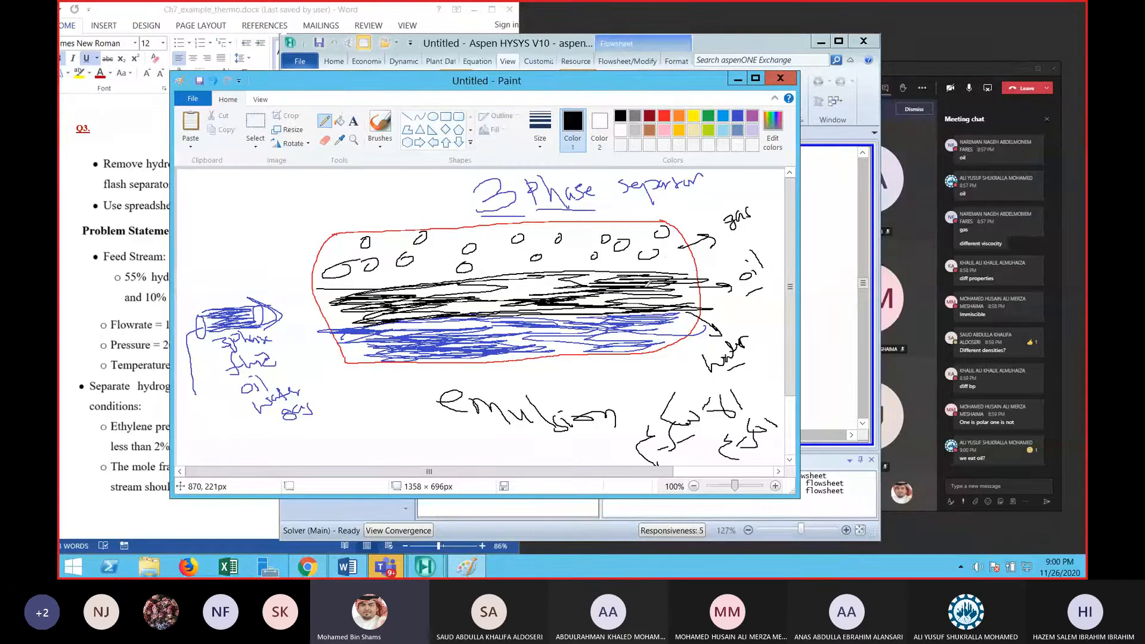
Draw a small container in the canvas's upper corner beside the title and label it Pepsi
mouse_move(209, 188)
mouse_down()
mouse_move(219, 188)
mouse_move(204, 238)
mouse_up()
mouse_move(247, 188)
mouse_down()
mouse_move(256, 229)
mouse_move(204, 249)
mouse_move(218, 233)
mouse_move(210, 224)
mouse_up()
drag(220, 221, 227, 219)
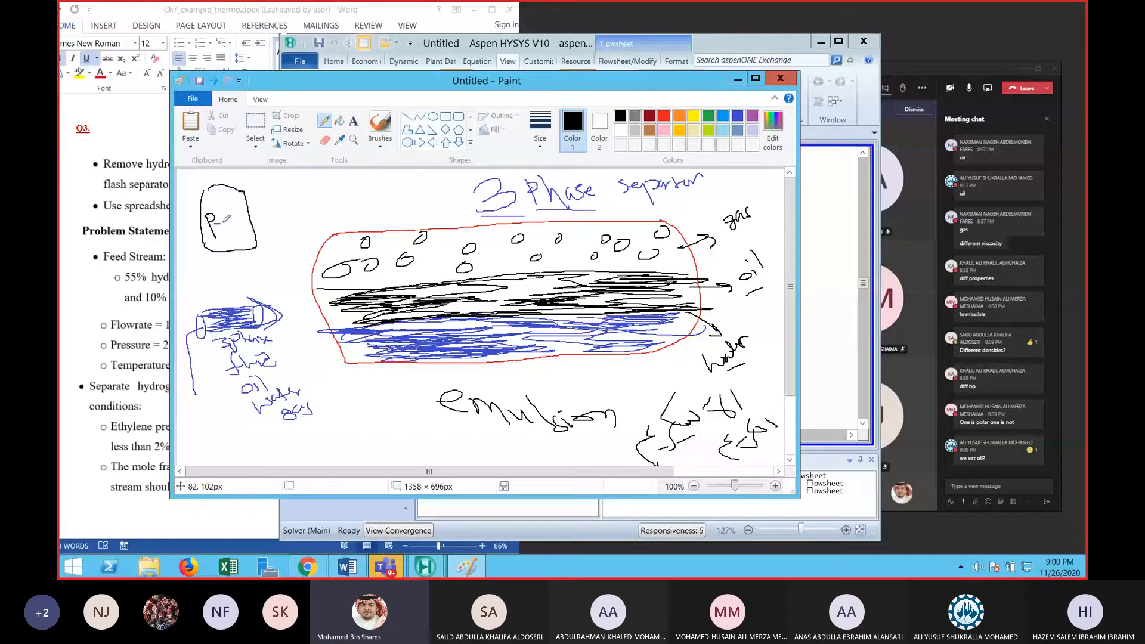
drag(226, 218, 255, 210)
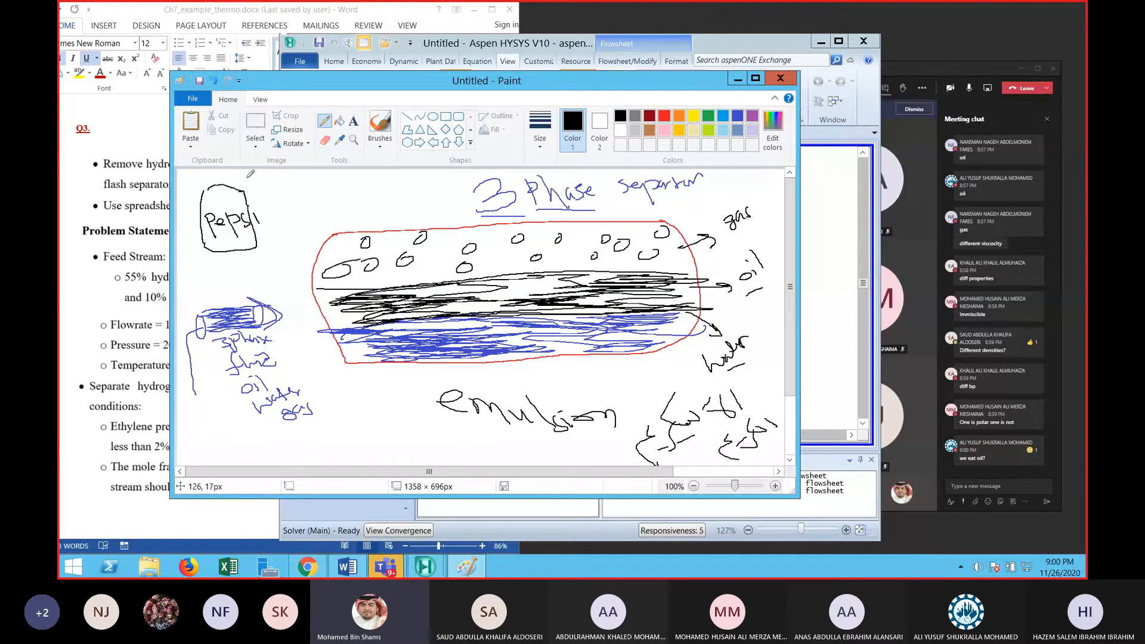
Mark the Pepsi container's opening with an outward arrow and write notes about the pressure and CO2 beside it
drag(229, 180, 241, 193)
mouse_move(227, 181)
mouse_down()
mouse_move(247, 170)
mouse_move(286, 194)
mouse_move(332, 180)
mouse_up()
mouse_move(291, 218)
mouse_down()
mouse_move(367, 191)
mouse_move(395, 194)
mouse_up()
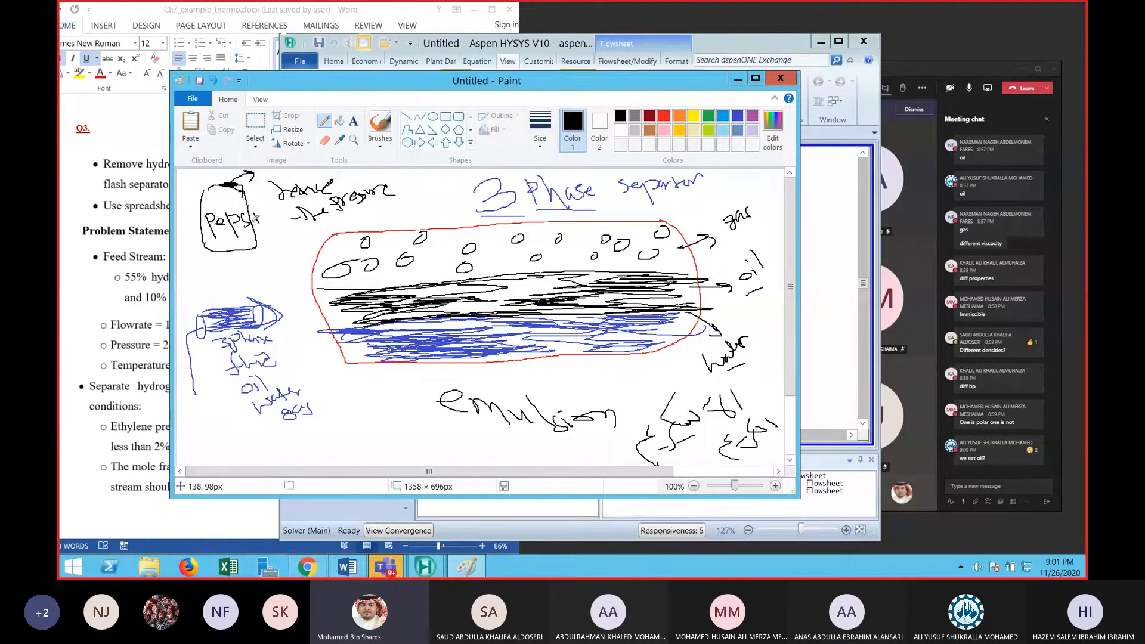
mouse_move(272, 244)
mouse_down()
mouse_move(267, 257)
mouse_move(313, 256)
mouse_up()
drag(294, 248, 295, 258)
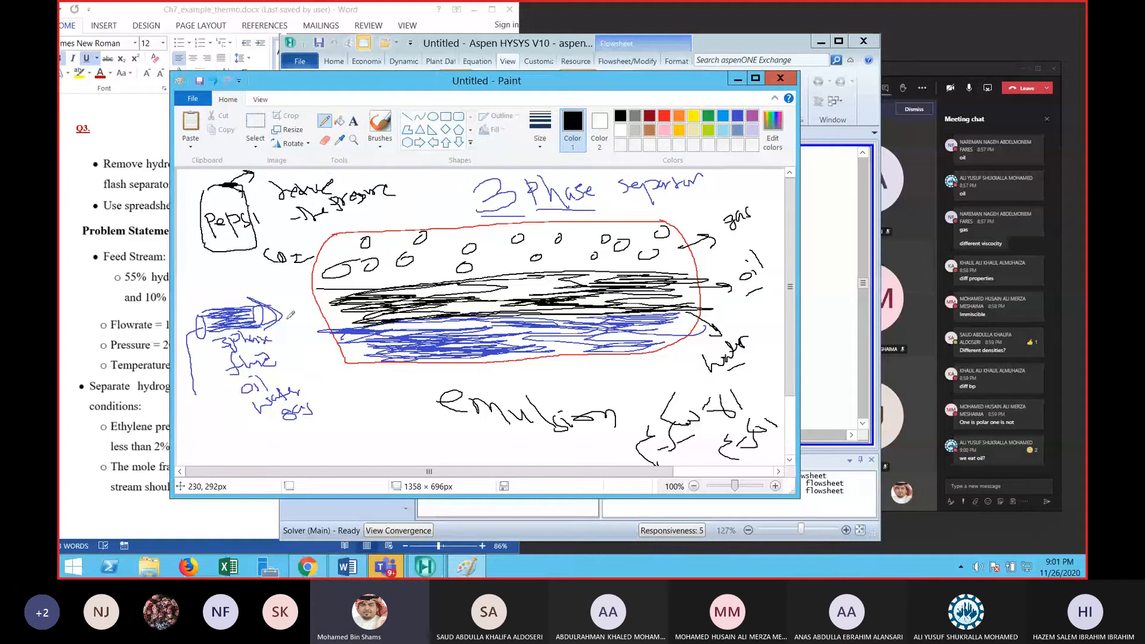
Circle "3 Phase" in the title and write a density comparison starting with water below the vessel
mouse_move(534, 210)
mouse_down()
mouse_move(499, 213)
mouse_move(603, 188)
mouse_move(503, 218)
mouse_up()
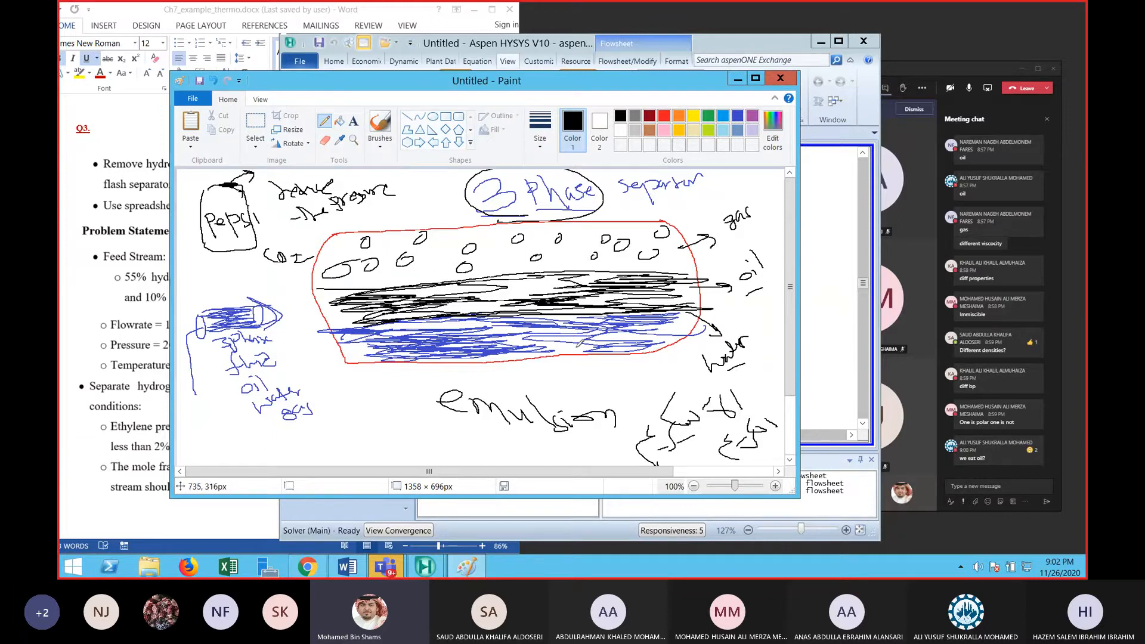
mouse_move(552, 370)
mouse_down()
mouse_move(559, 391)
mouse_move(627, 379)
mouse_move(643, 392)
mouse_up()
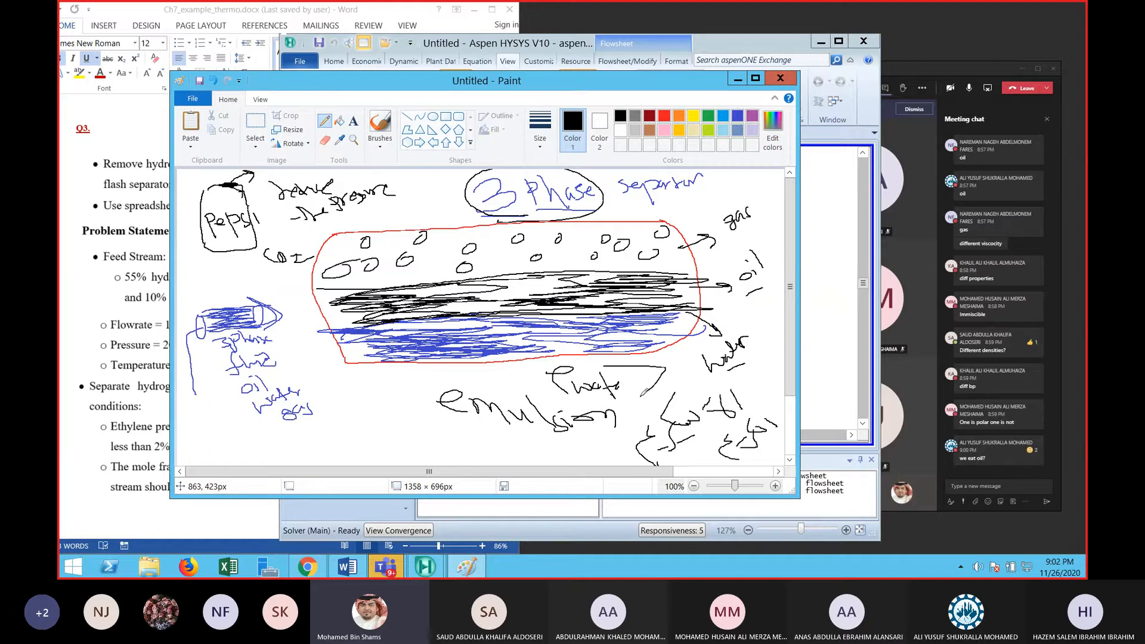
drag(659, 356, 691, 379)
drag(694, 374, 710, 389)
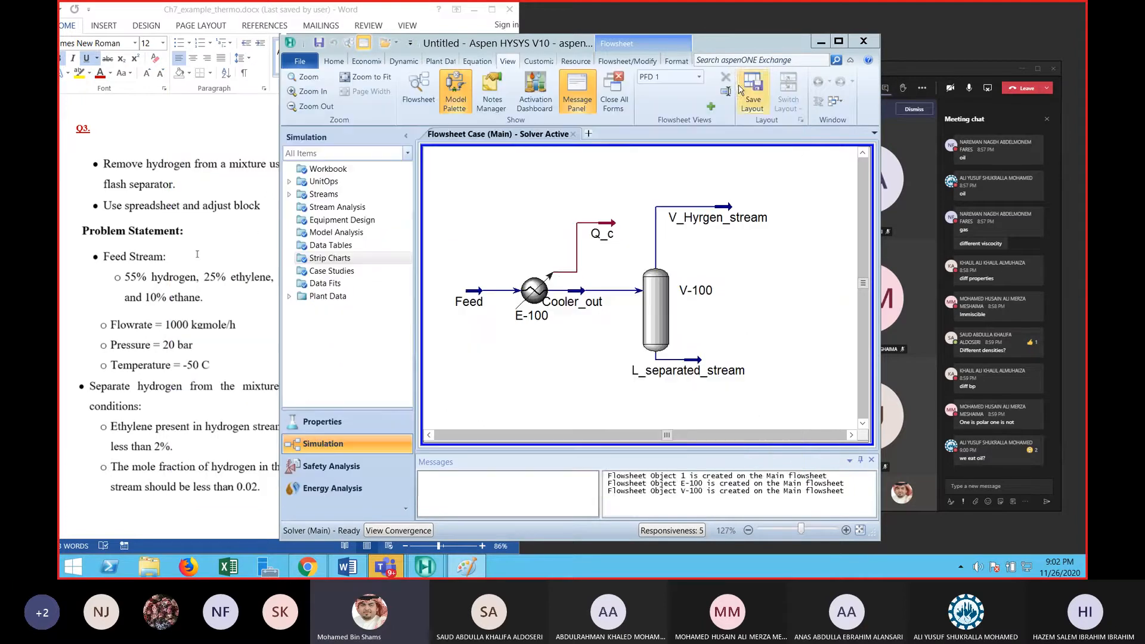
Return to Aspen HYSYS and check the conditions of V_Hyrgen_stream and the summary of L_separated_stream
click(738, 78)
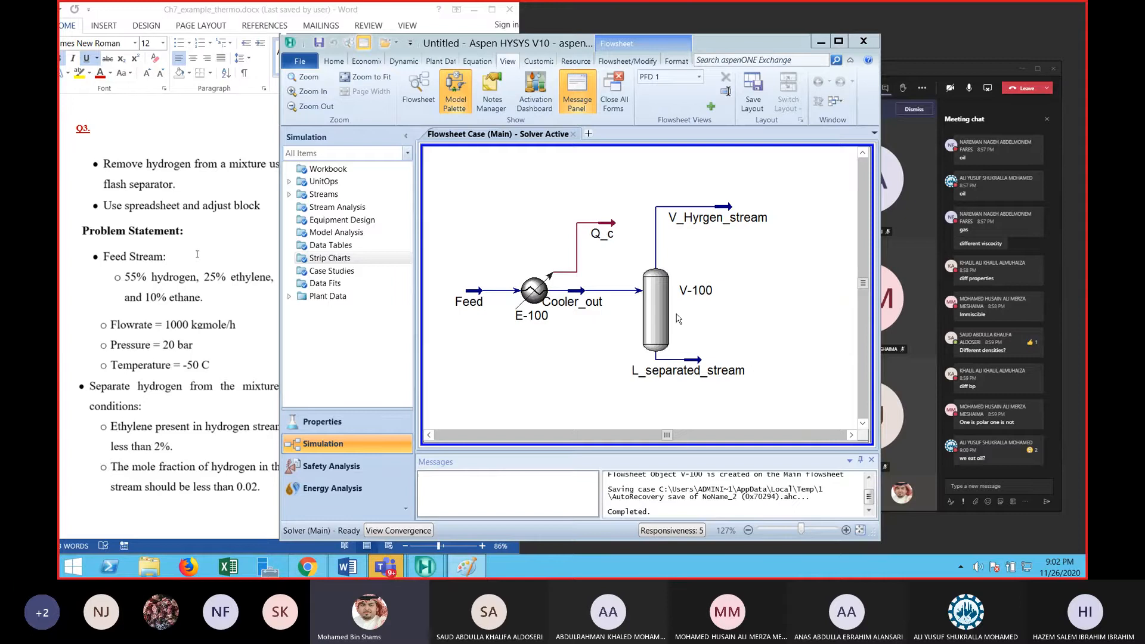
double_click(725, 218)
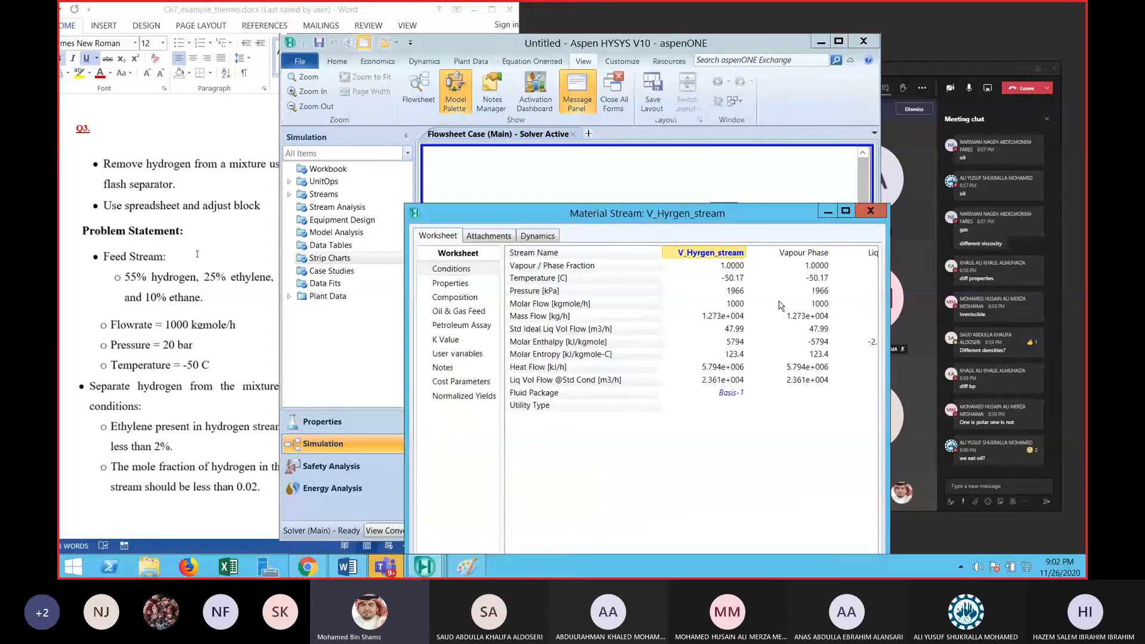
click(869, 210)
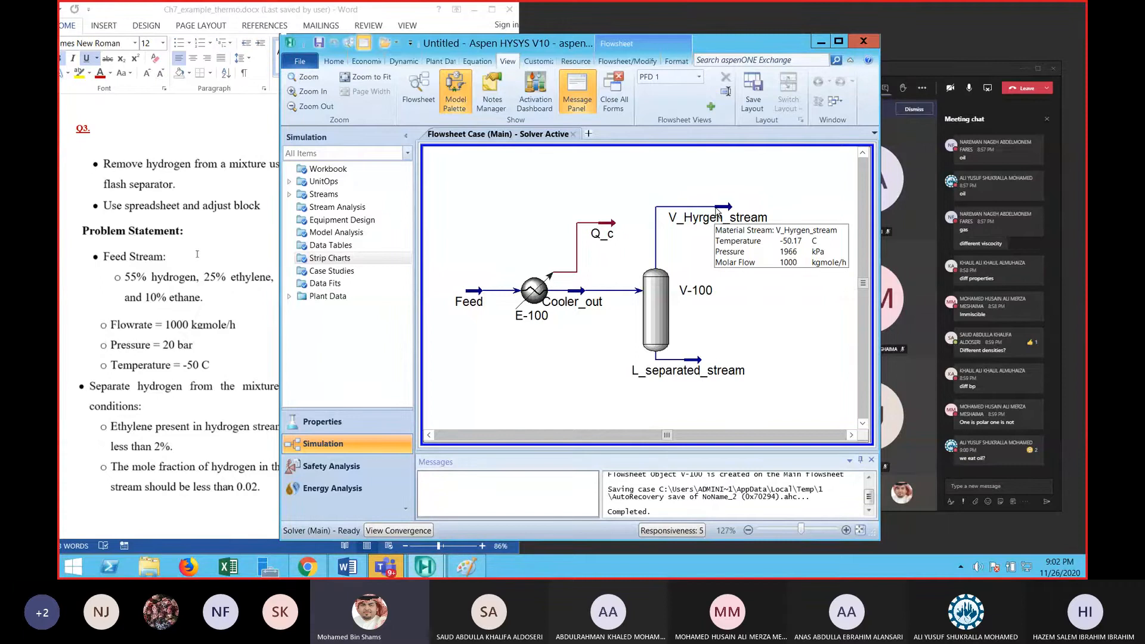
mouse_move(701, 364)
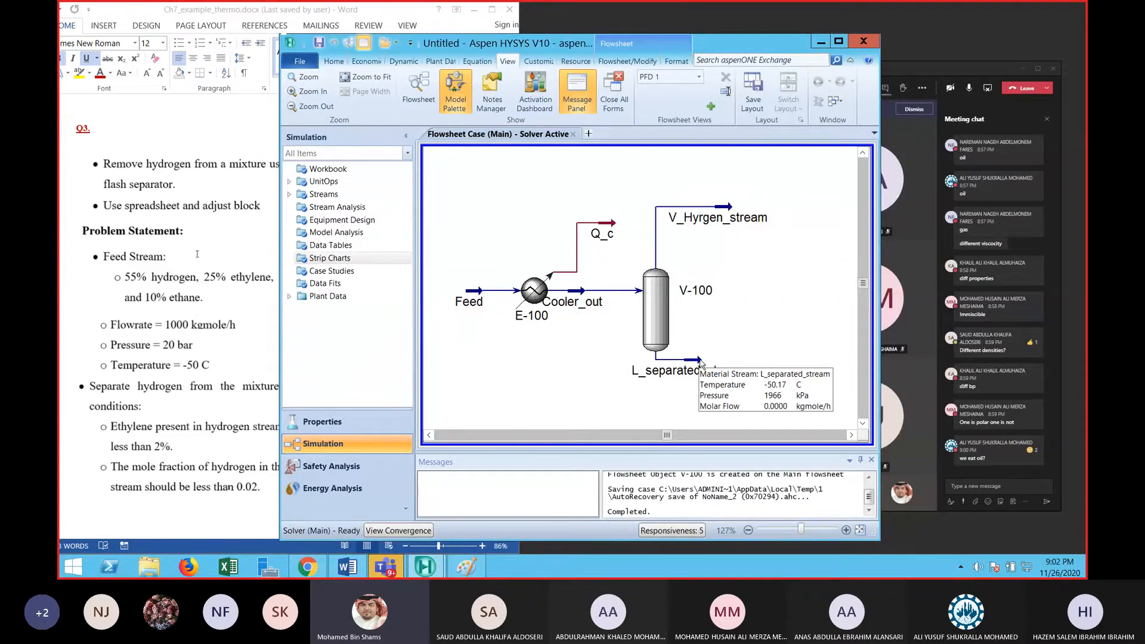
Check the composition of the Cooler_out stream and of V_Hyrgen_stream
click(579, 292)
click(482, 324)
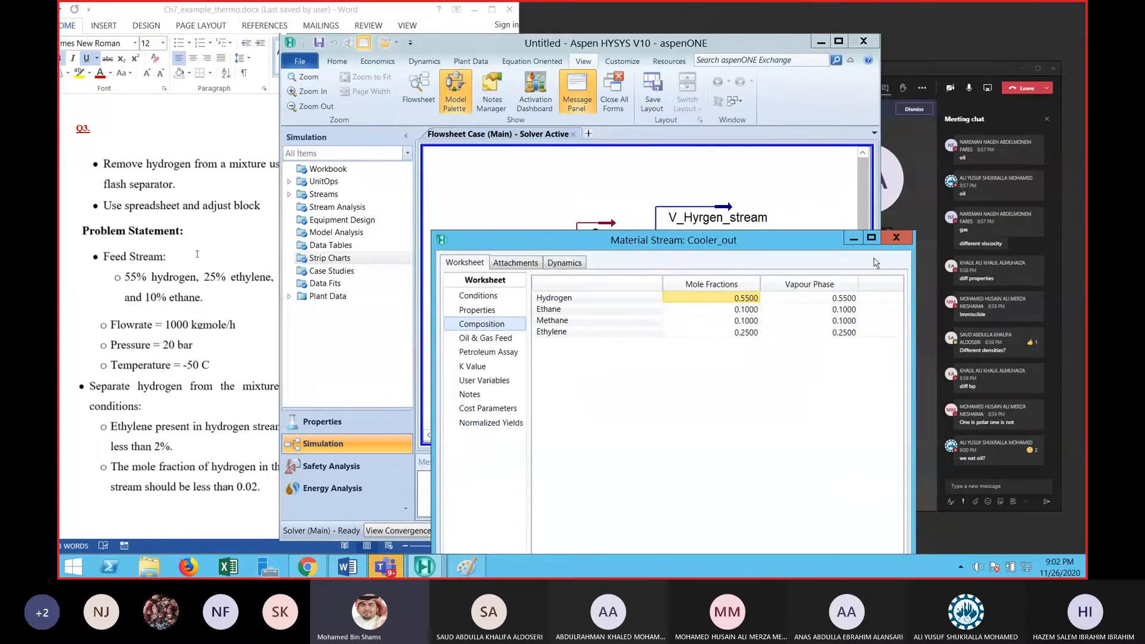
click(896, 238)
click(729, 212)
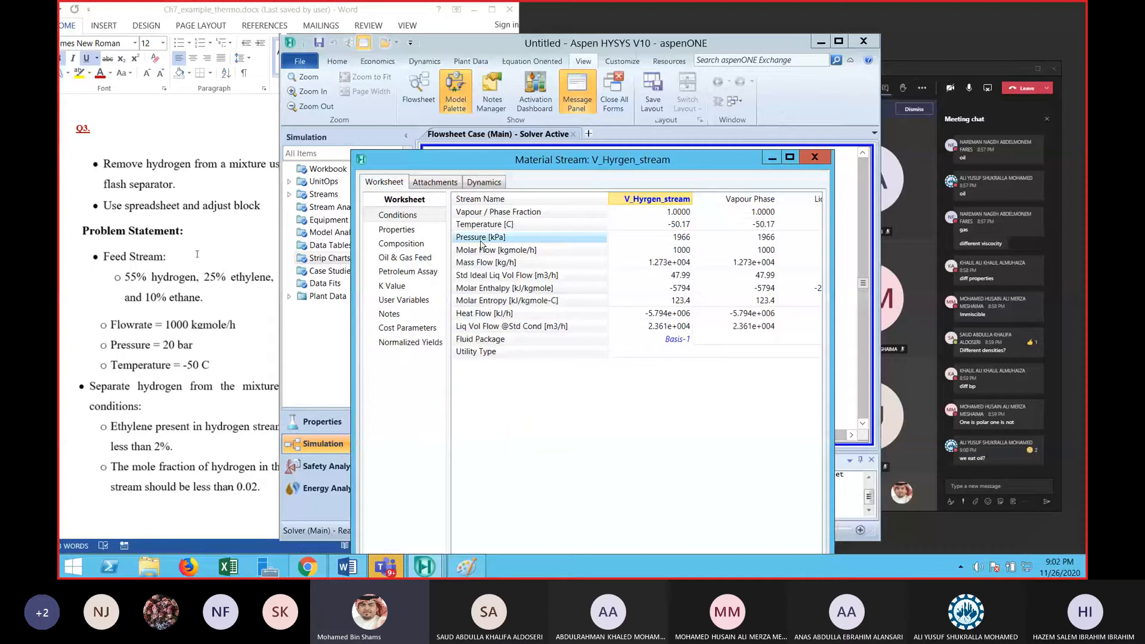
click(422, 247)
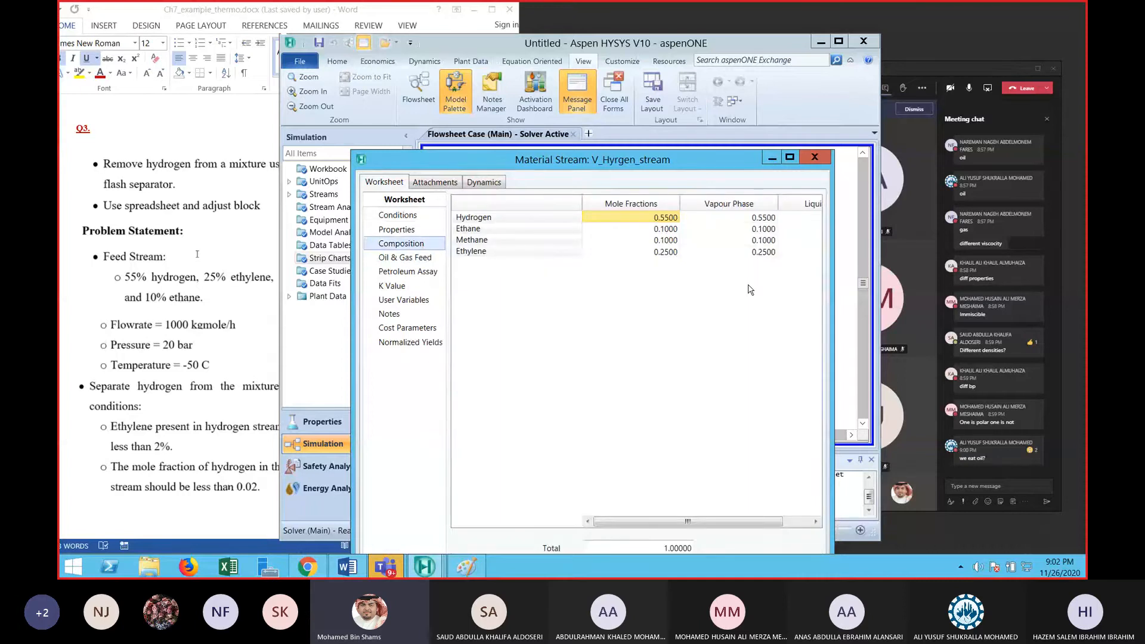
click(815, 157)
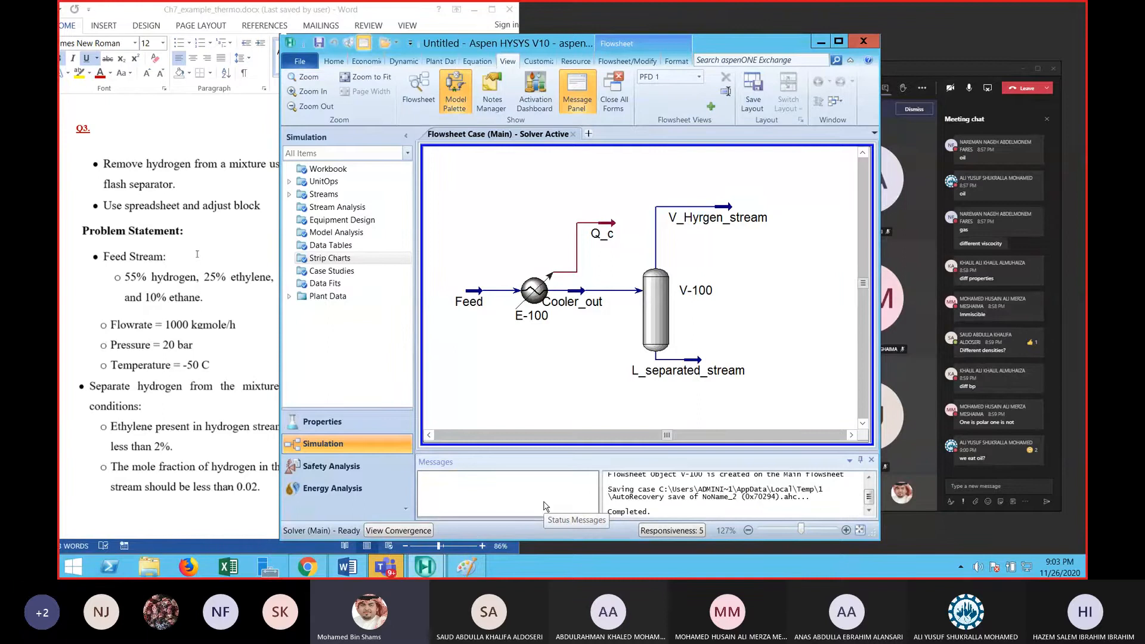
Set the Q_c heat flow to 2000 kJ/h in cooler E-100's worksheet
double_click(614, 226)
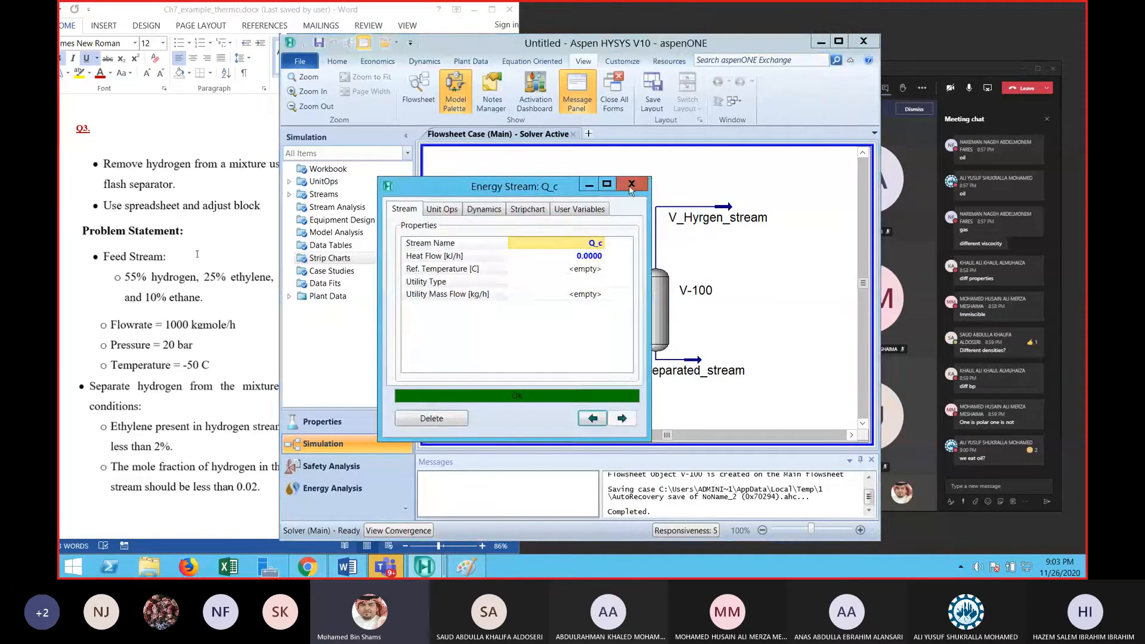
click(633, 189)
click(617, 276)
double_click(544, 288)
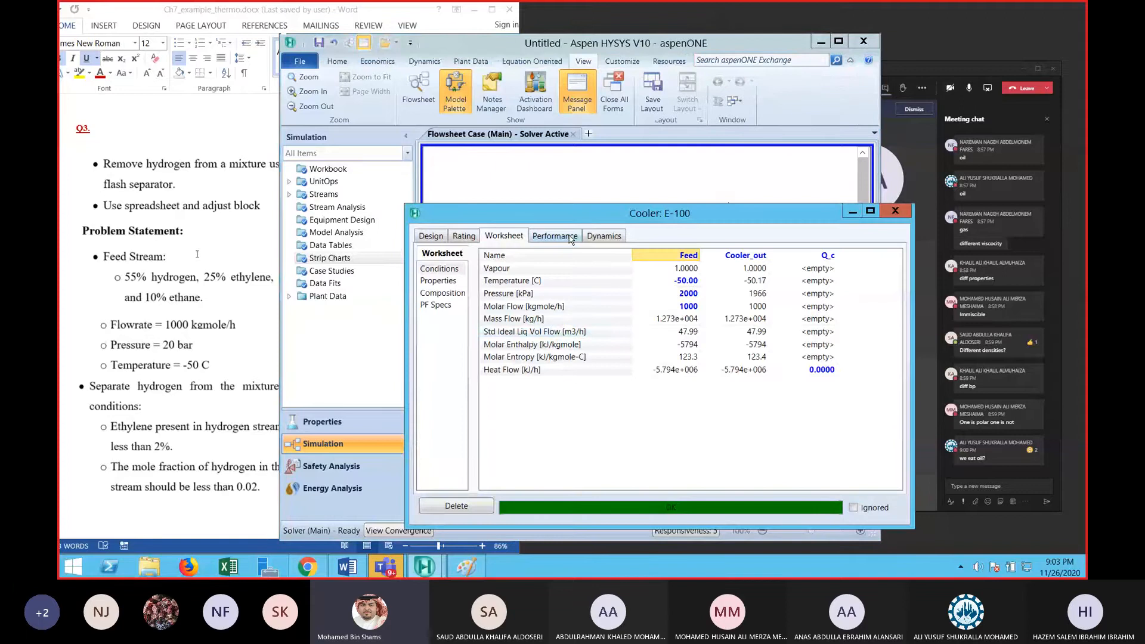
click(513, 236)
drag(776, 219, 468, 200)
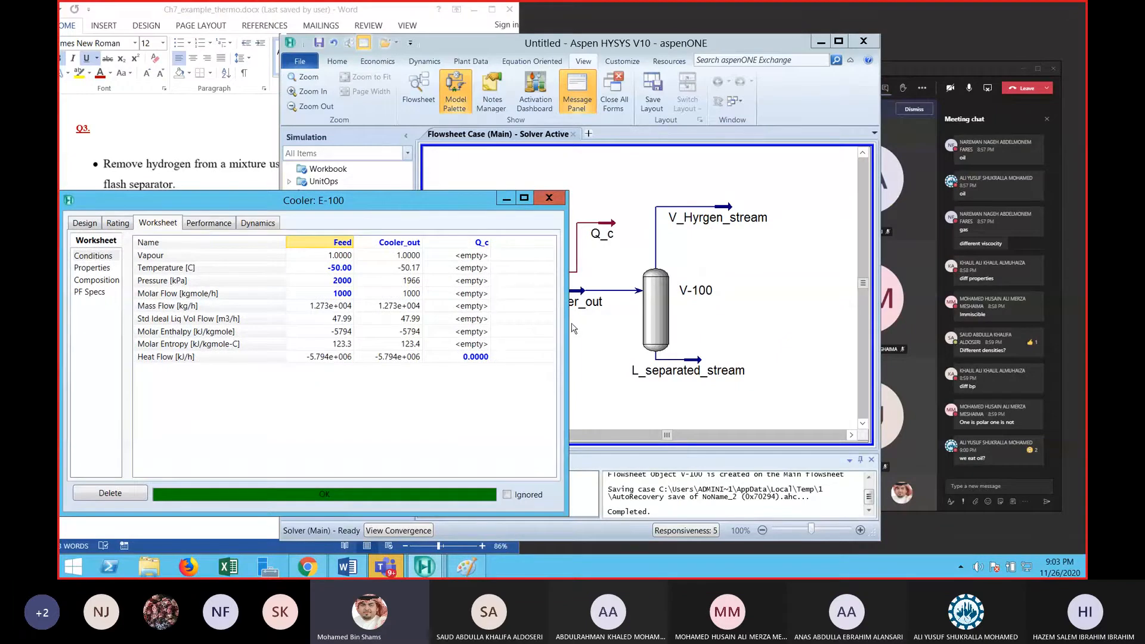
drag(481, 203, 388, 208)
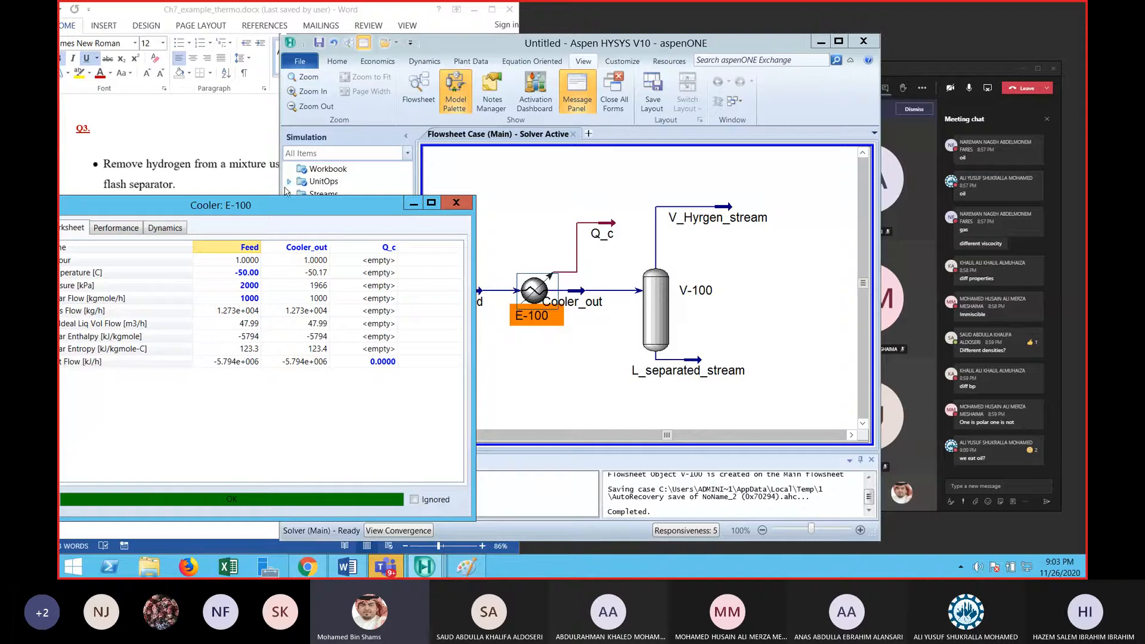
drag(287, 201, 341, 126)
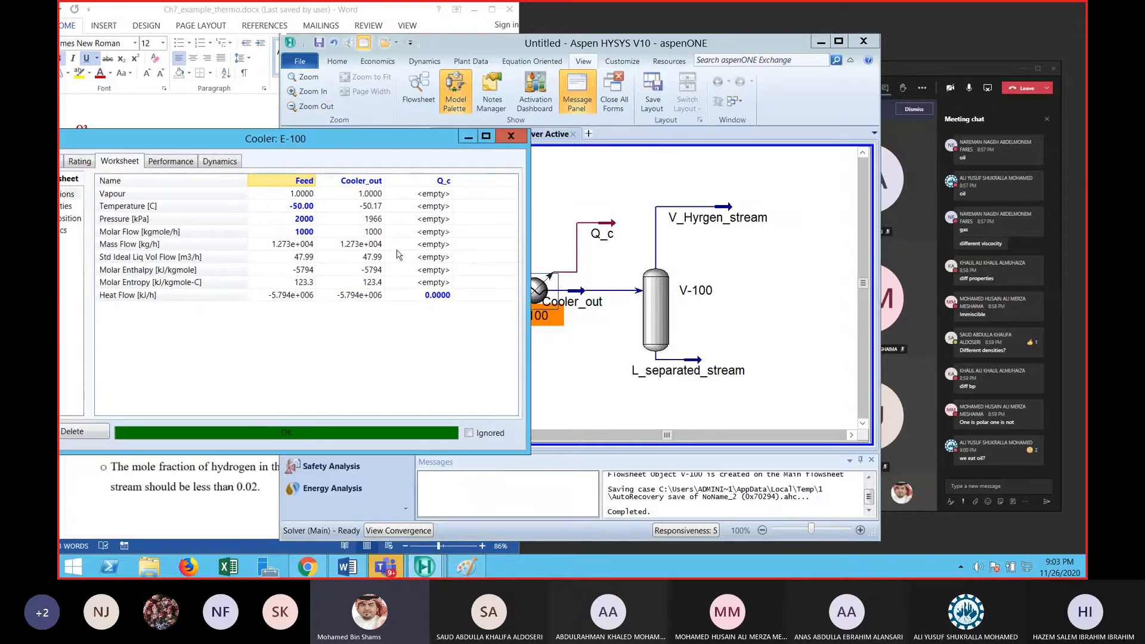
click(427, 297)
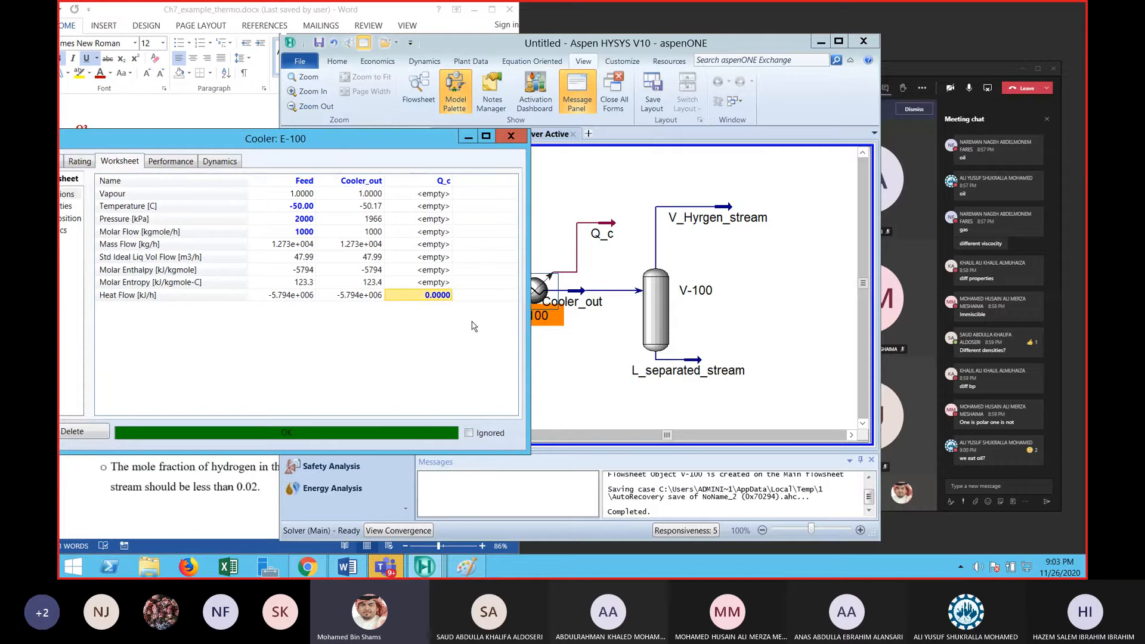
text(2000)
key(Return)
Raise the Q_c heat flow to 20000 kJ/h and close the cooler's worksheet to view the L_separated_stream summary
click(437, 297)
text(2)
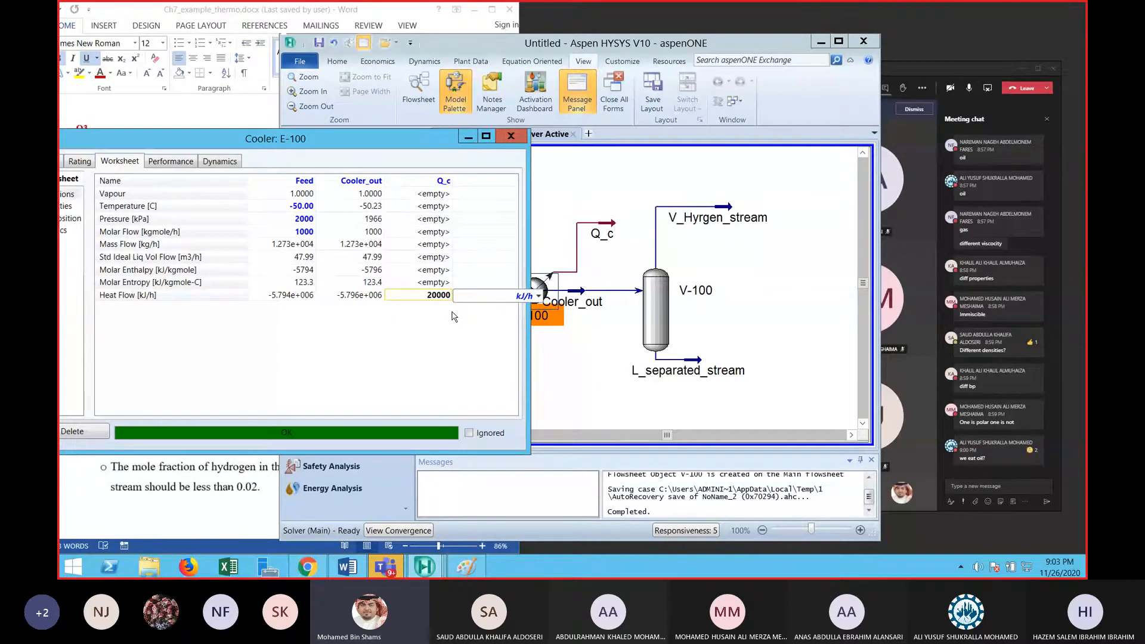
key(Return)
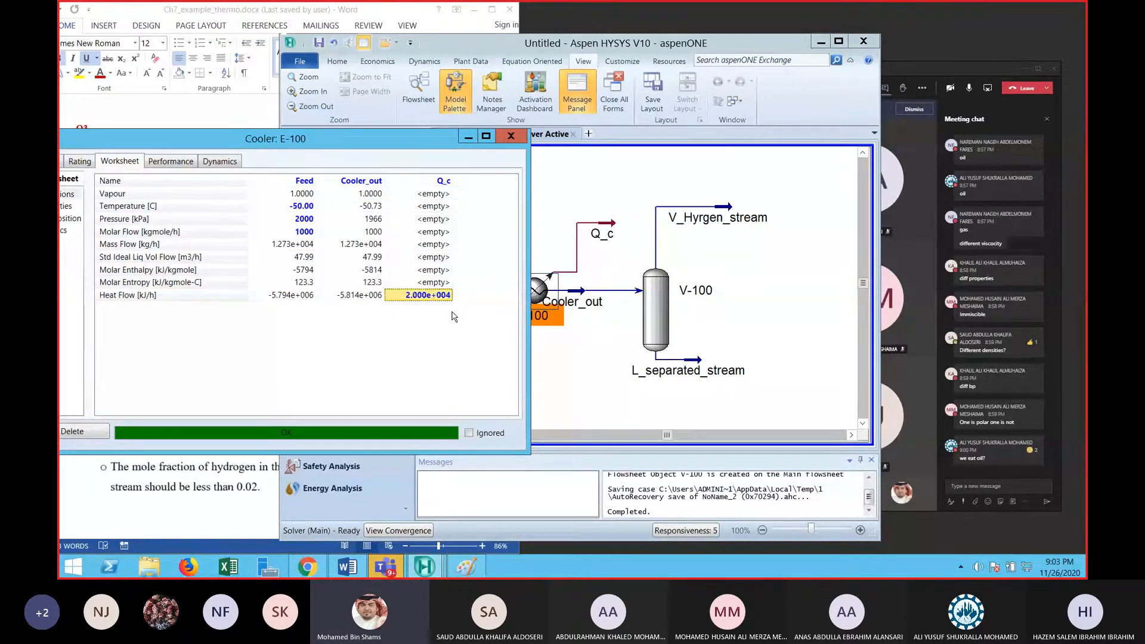
click(511, 136)
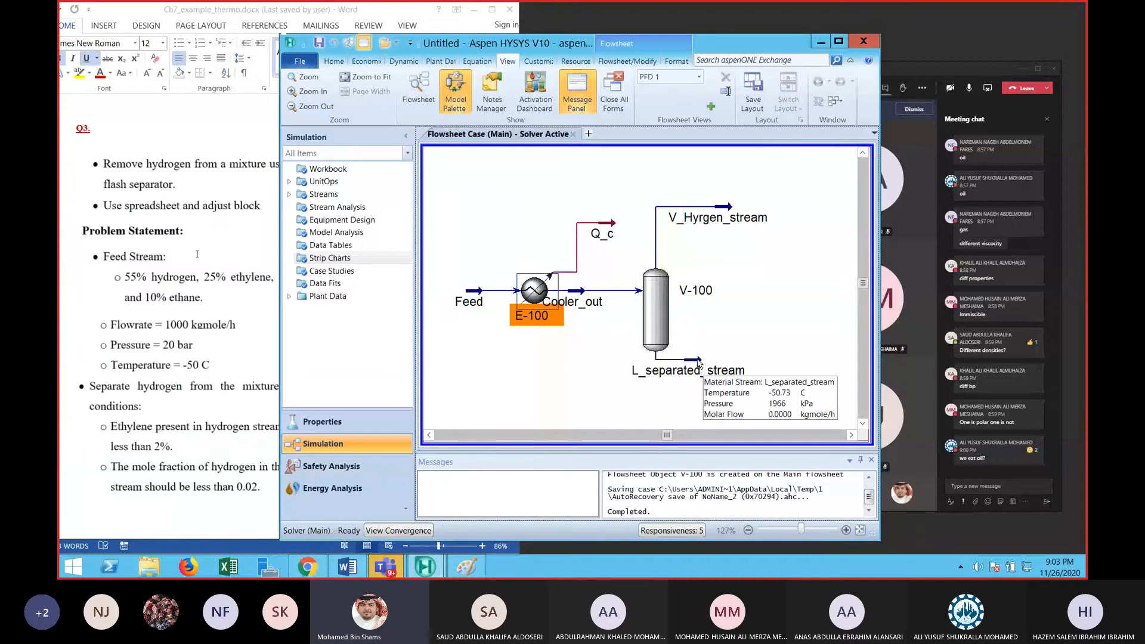
Review the properties of the Q_c energy stream
click(611, 225)
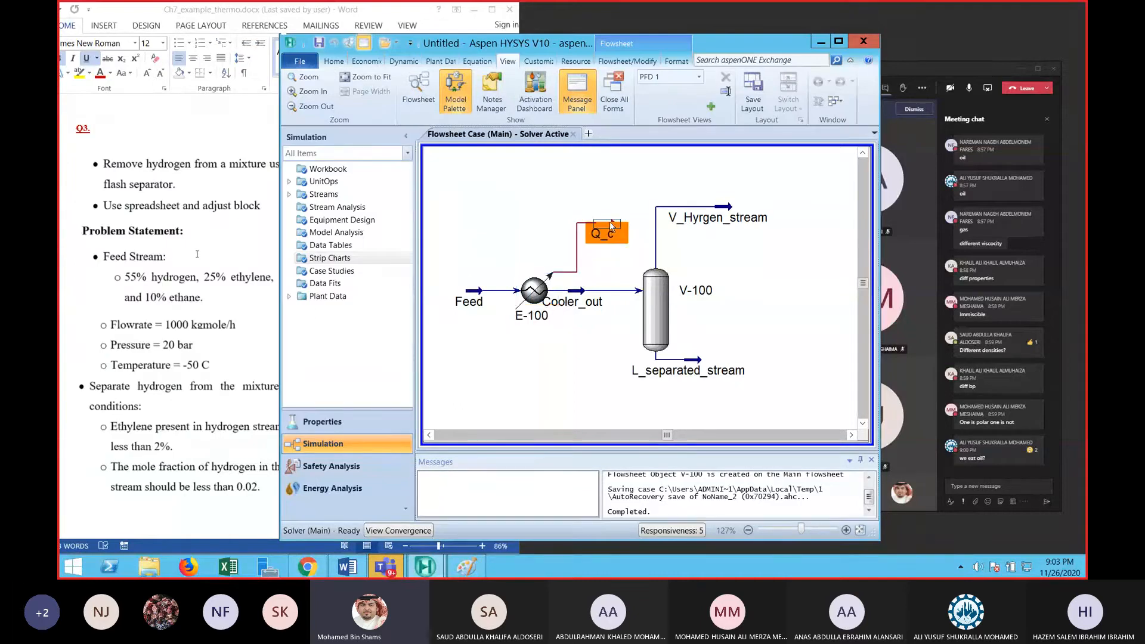
double_click(611, 225)
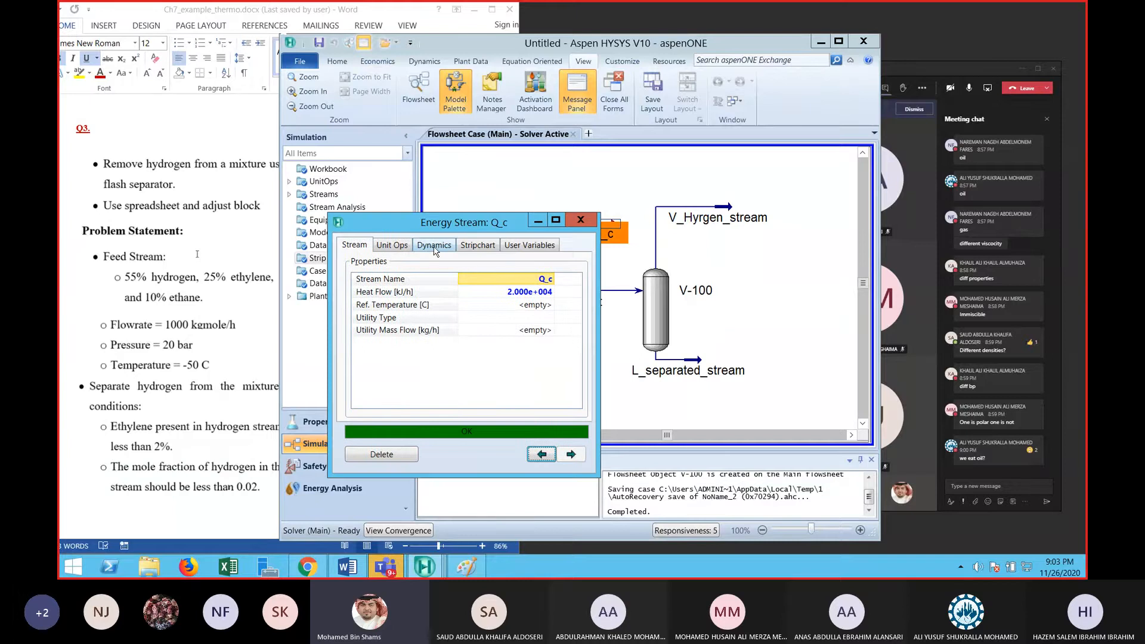
click(580, 220)
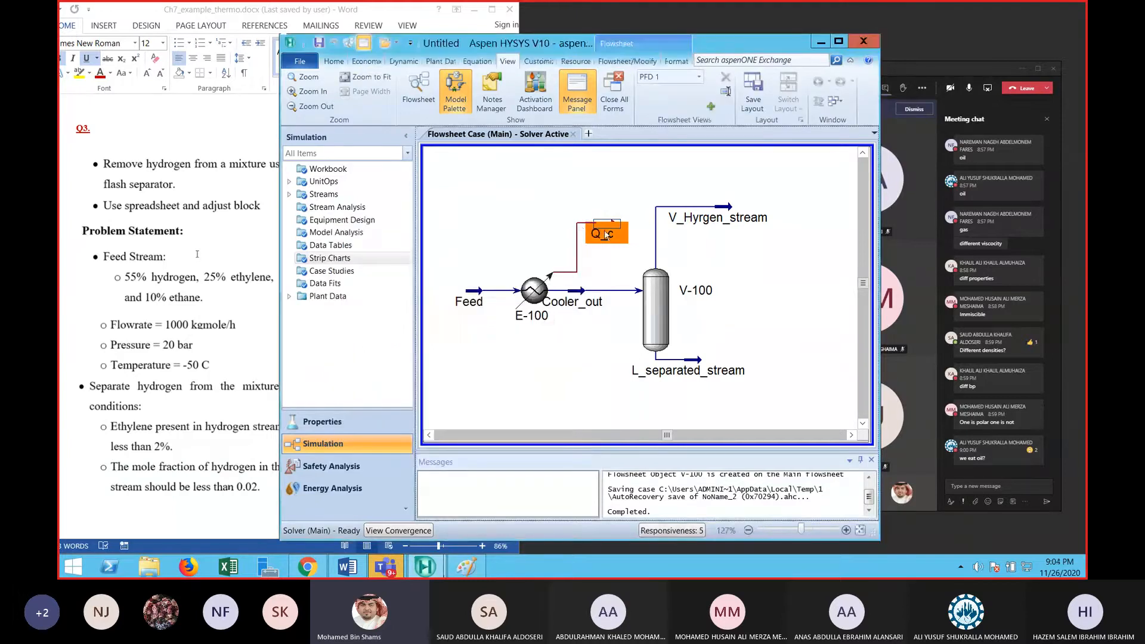
double_click(607, 235)
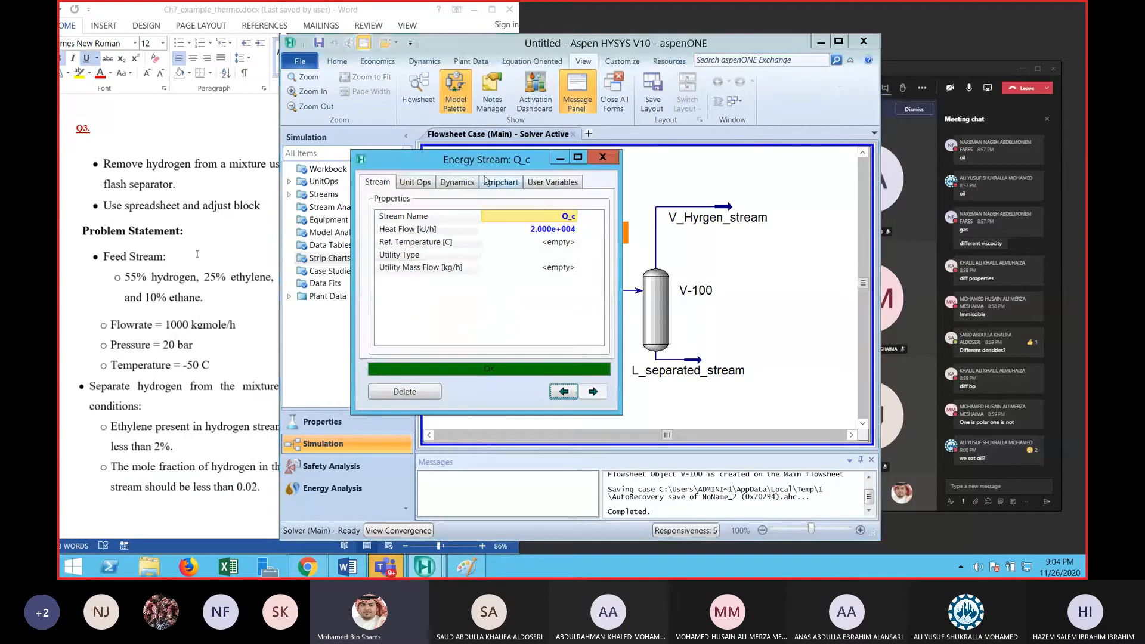
click(602, 156)
Set the Q_c heat flow to 3e6 kJ/h in cooler E-100's worksheet and close it
double_click(504, 221)
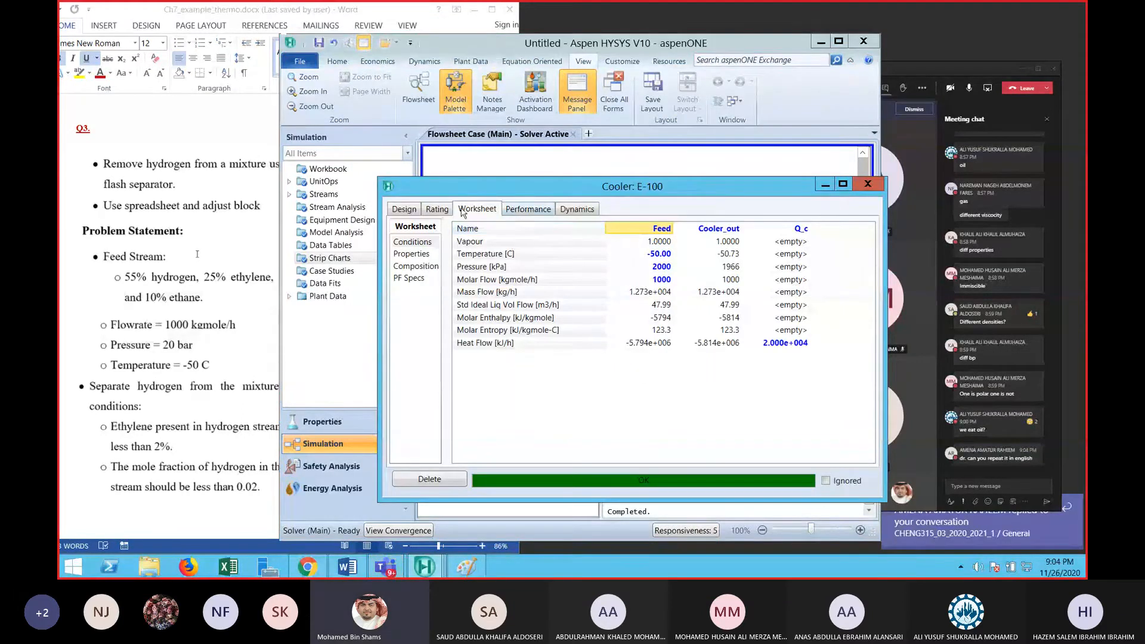
mouse_move(800, 347)
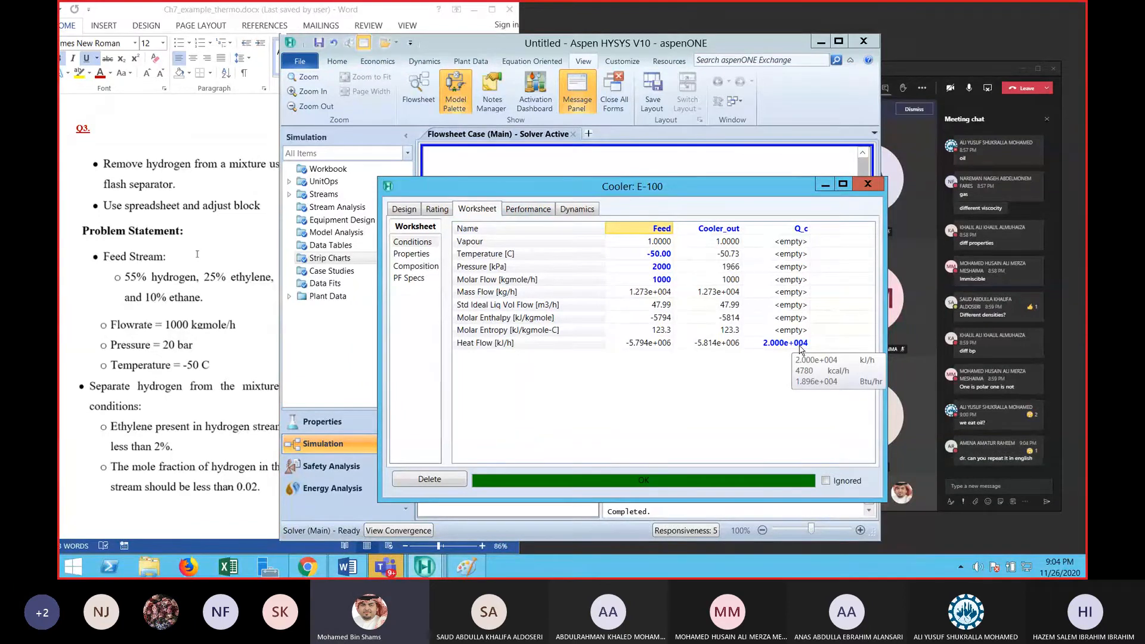
click(801, 345)
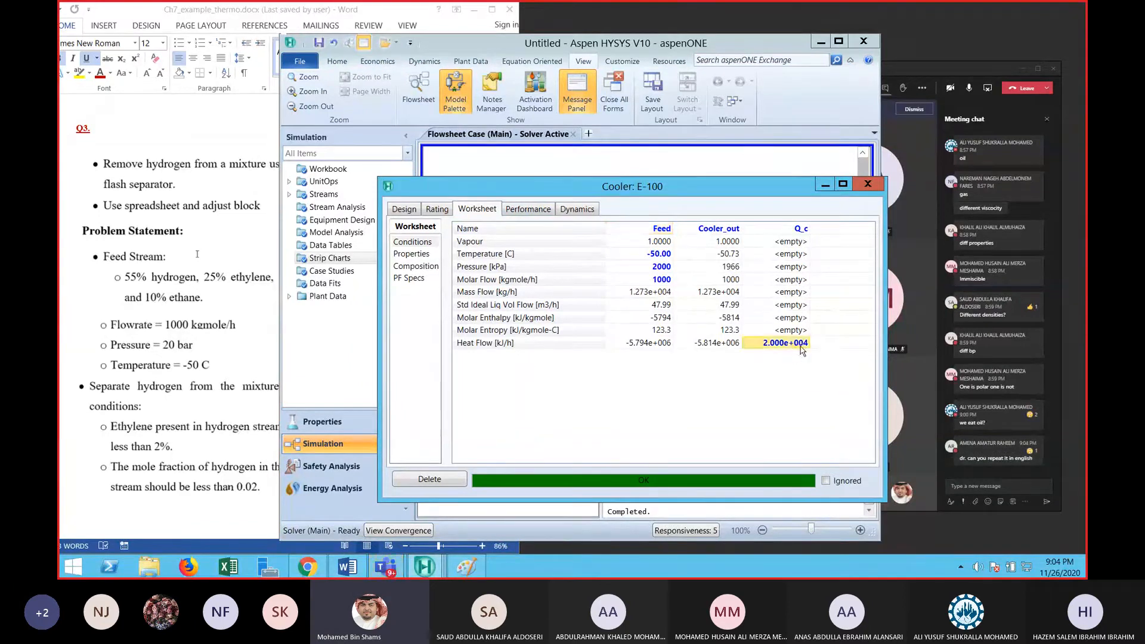
text(3)
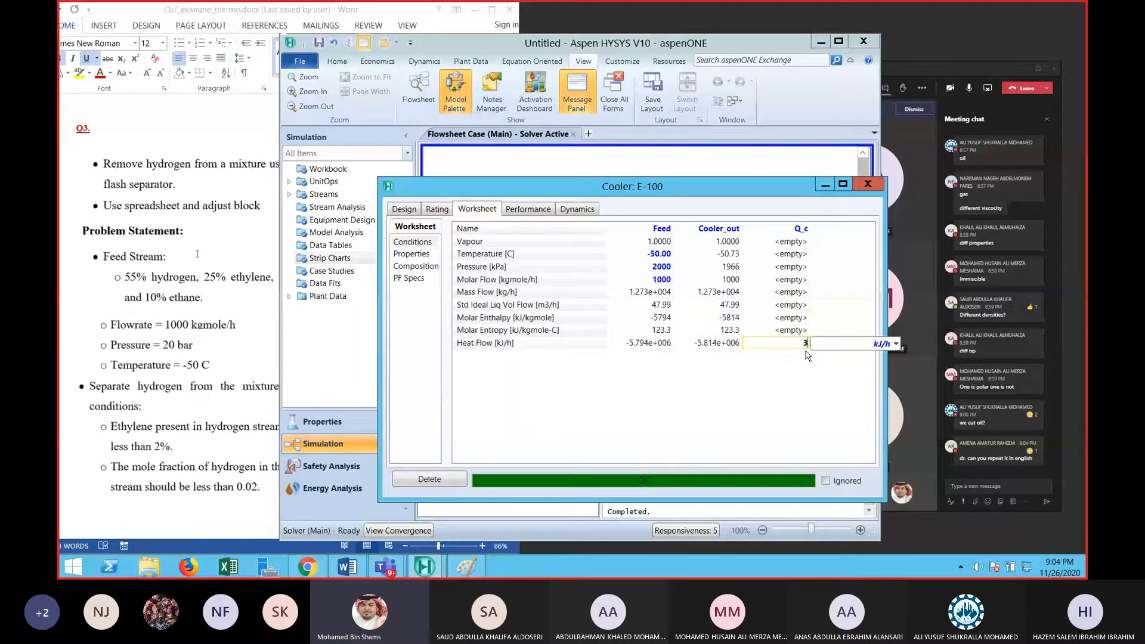
text(e6)
key(Return)
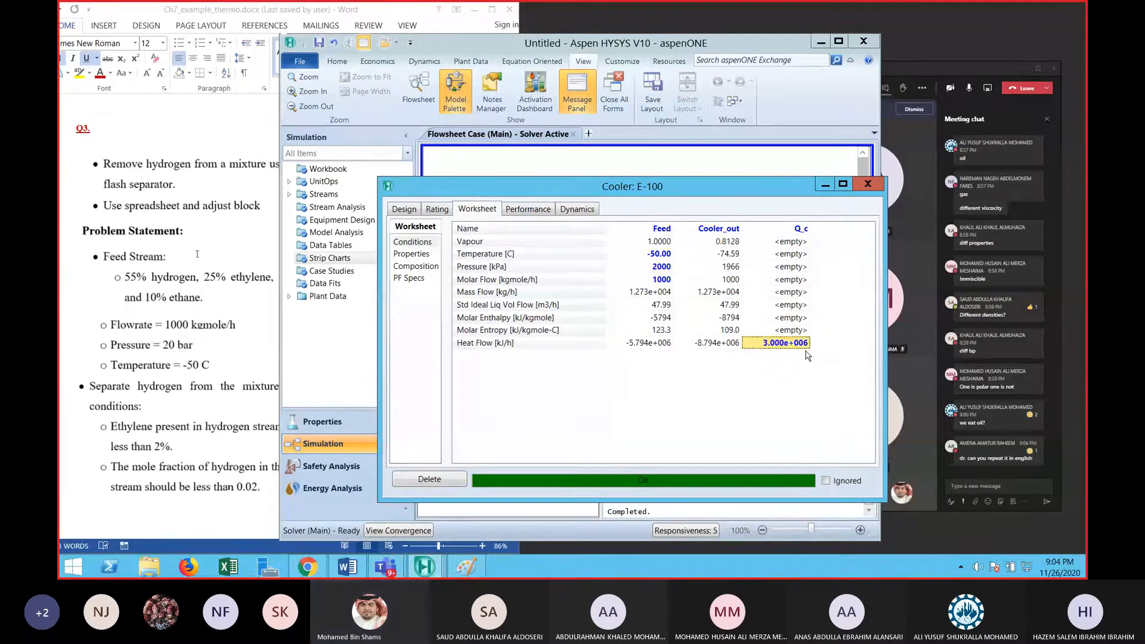
mouse_move(730, 262)
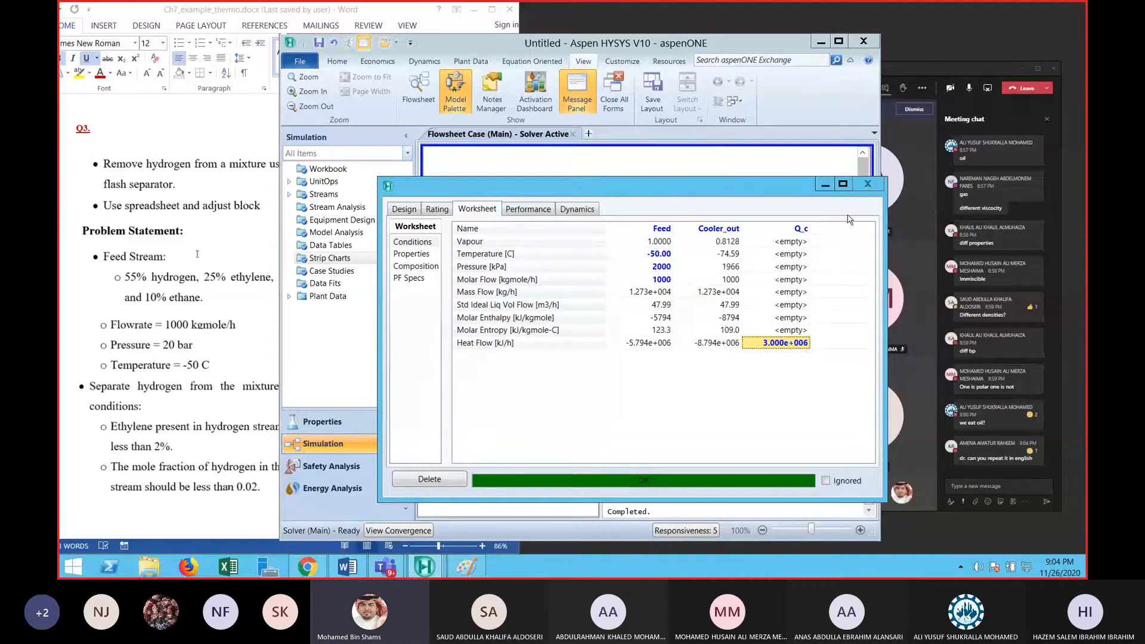
click(868, 185)
Check the summary of L_separated_stream and the composition of V_Hyrgen_stream
mouse_move(694, 361)
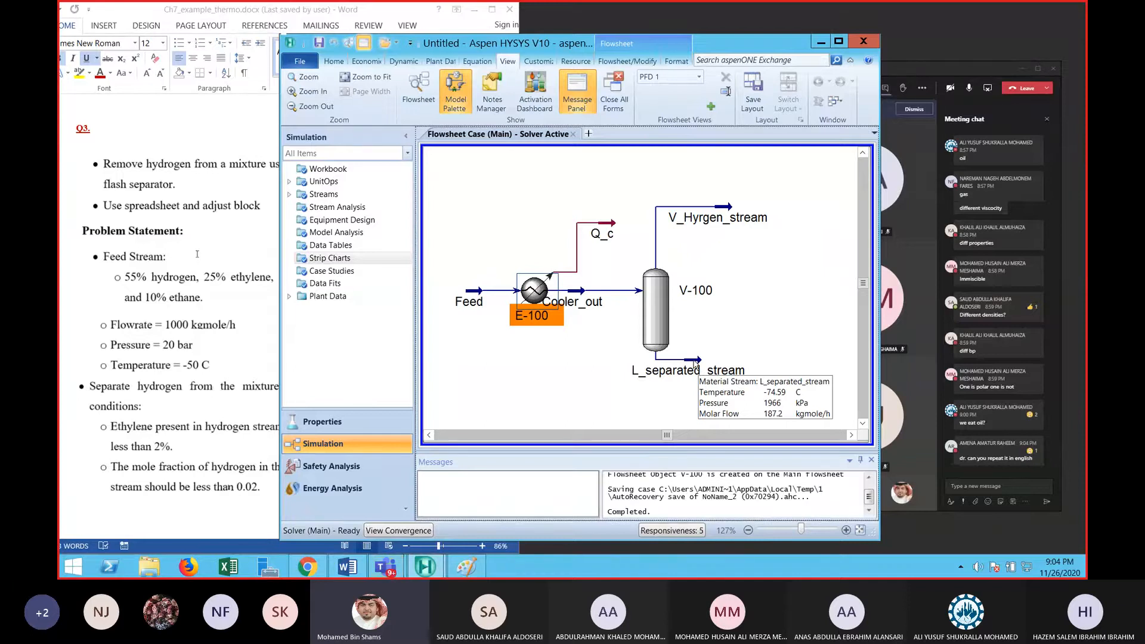
double_click(729, 207)
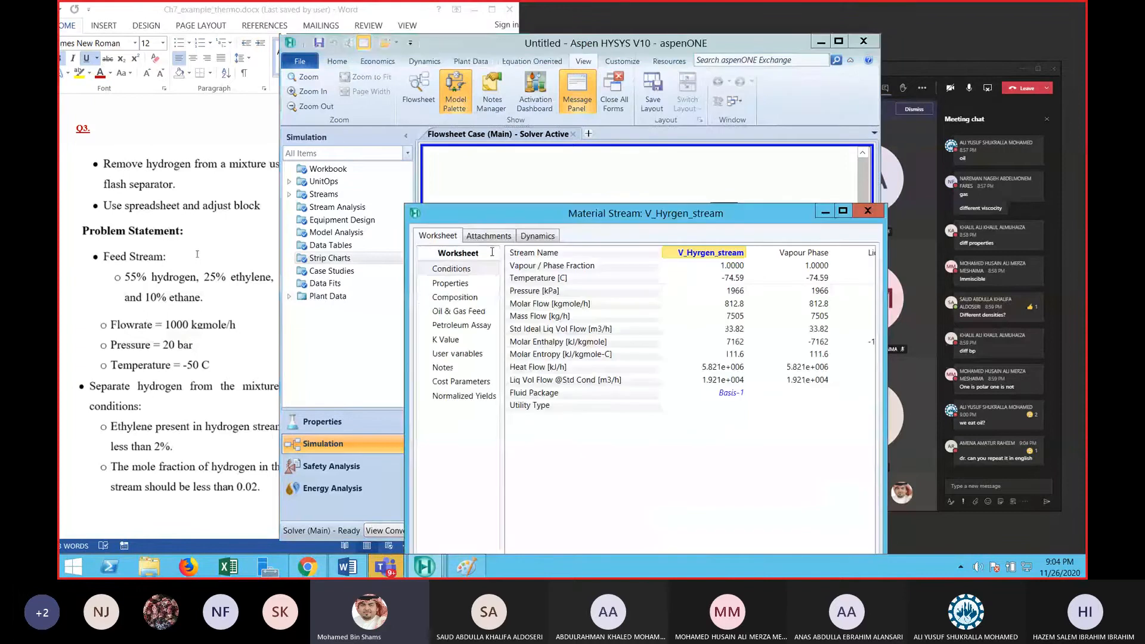
click(467, 298)
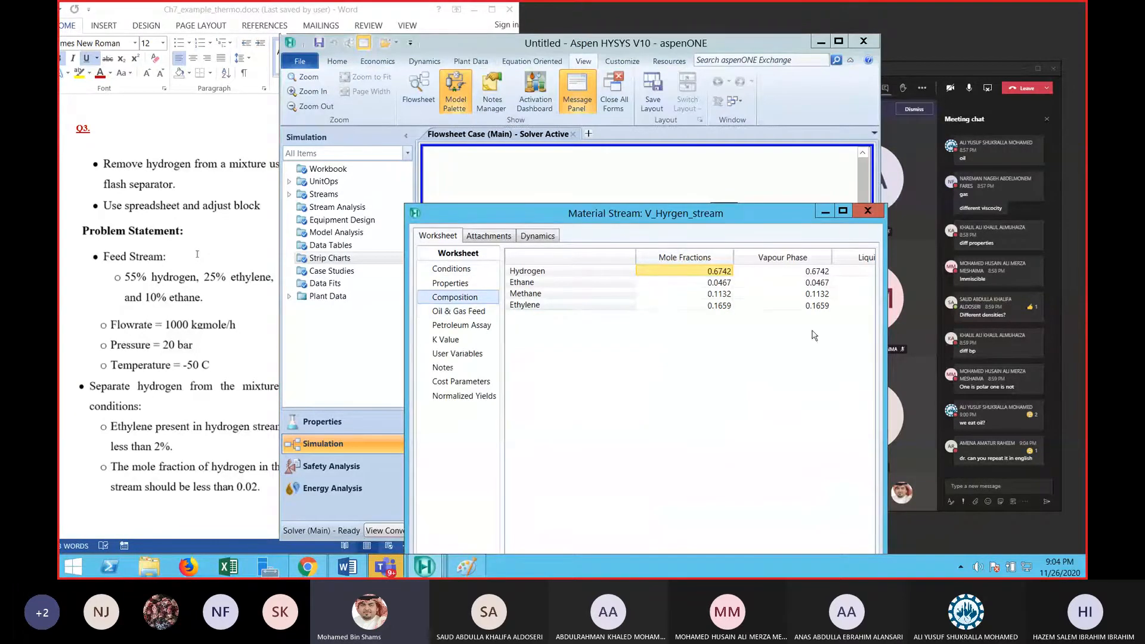
click(860, 215)
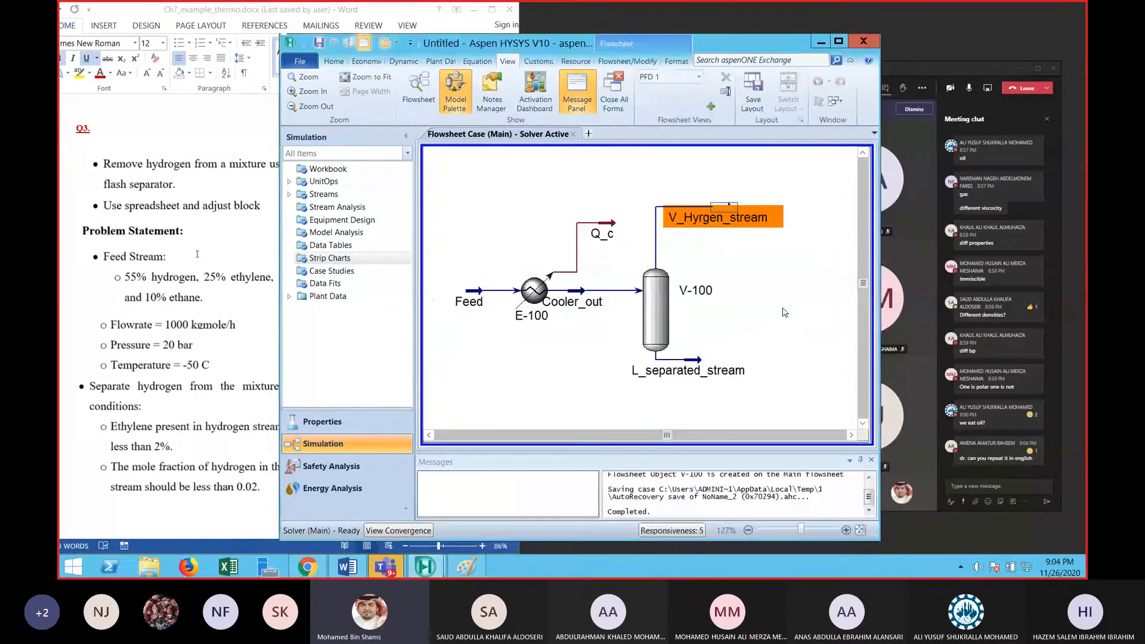
Compare the composition of the Cooler_out stream with that of V_Hyrgen_stream
double_click(578, 294)
click(481, 324)
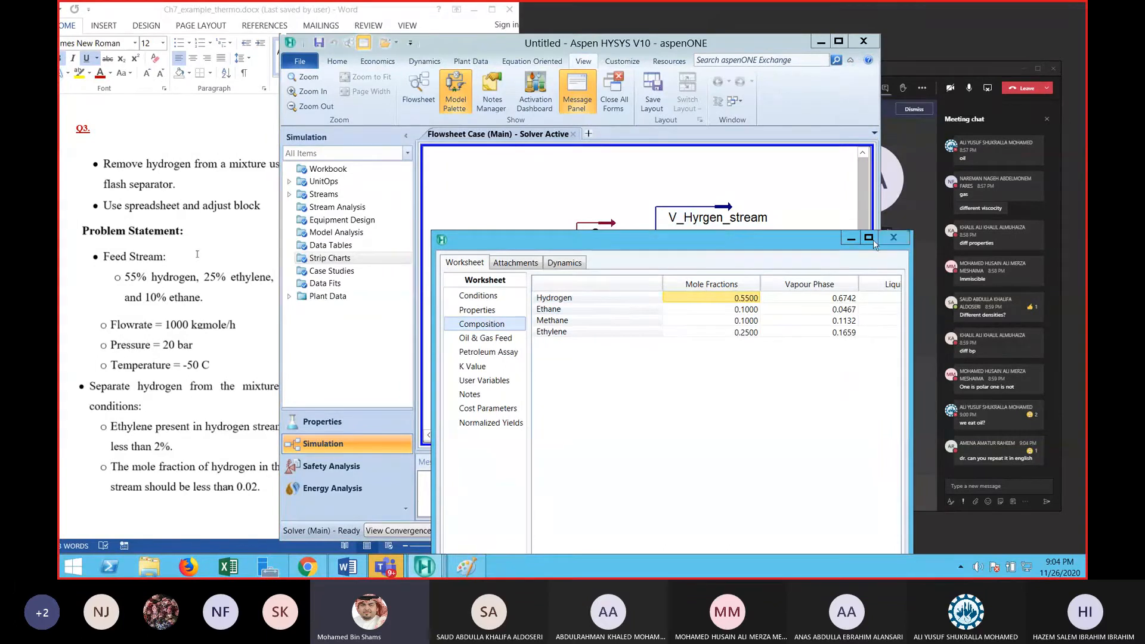
click(893, 238)
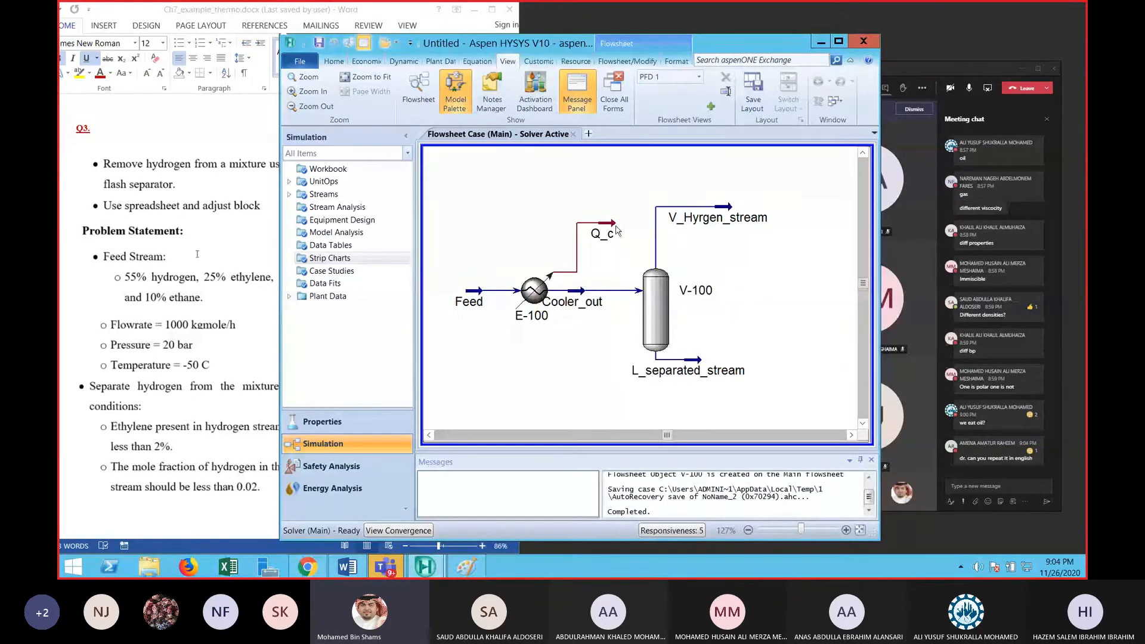
double_click(731, 208)
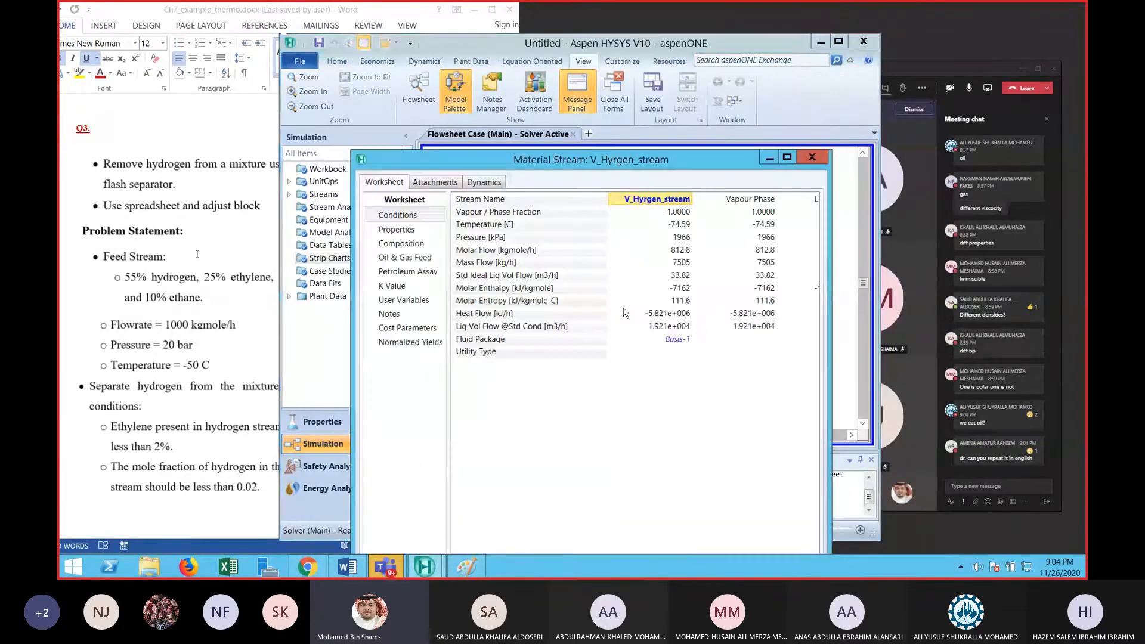
click(401, 243)
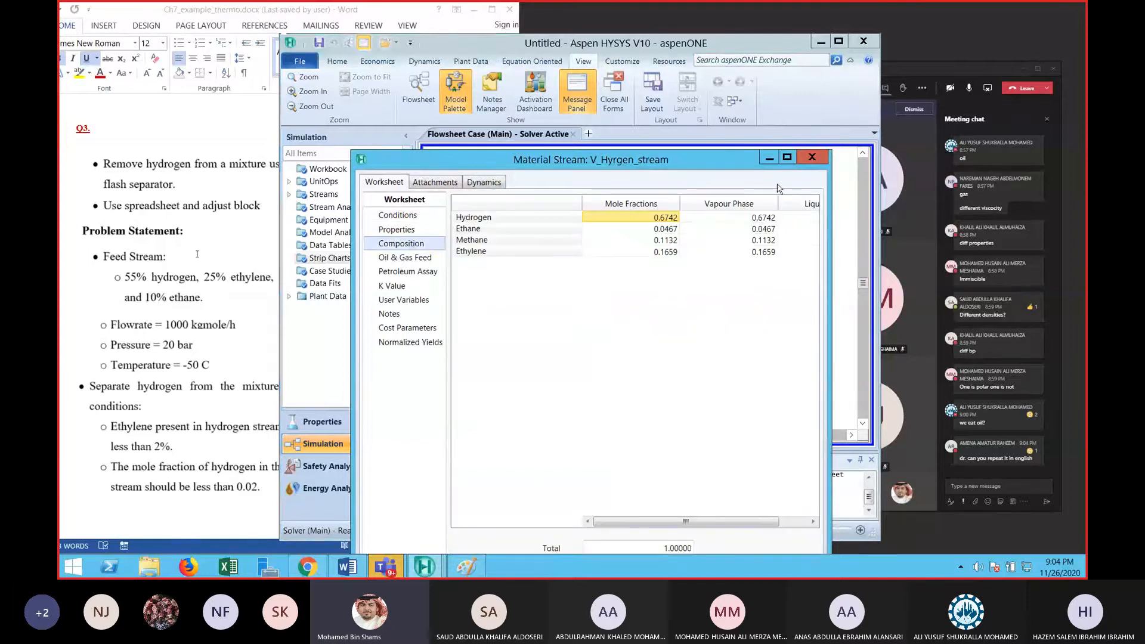
click(812, 157)
click(740, 307)
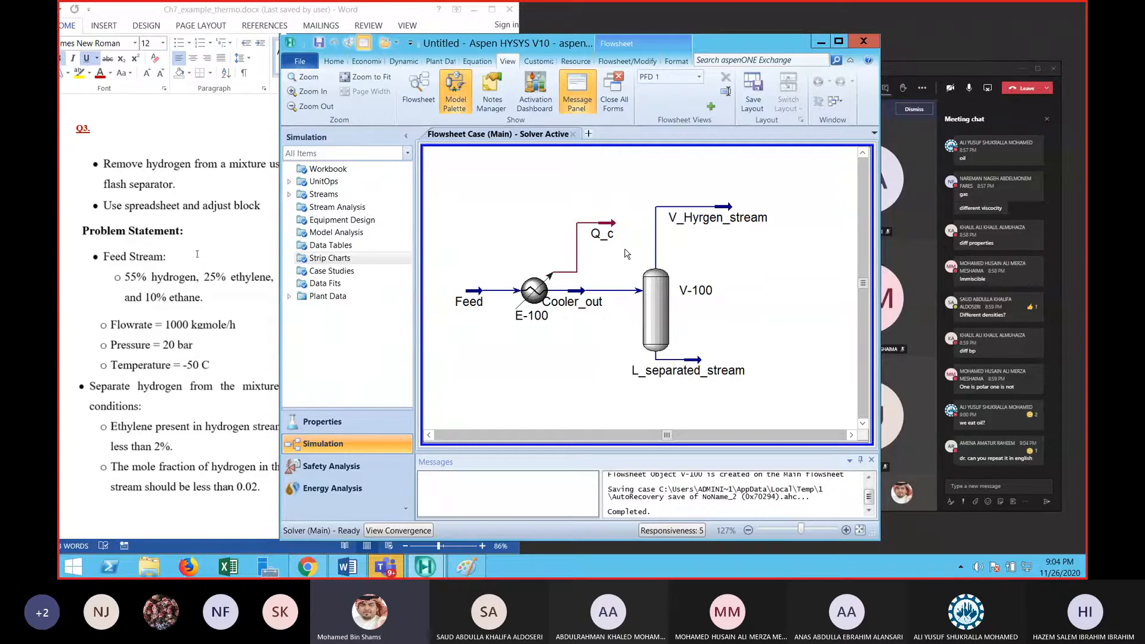
Set the Q_c heat flow to 3.5e6 kJ/h in cooler E-100's worksheet and close it
double_click(613, 229)
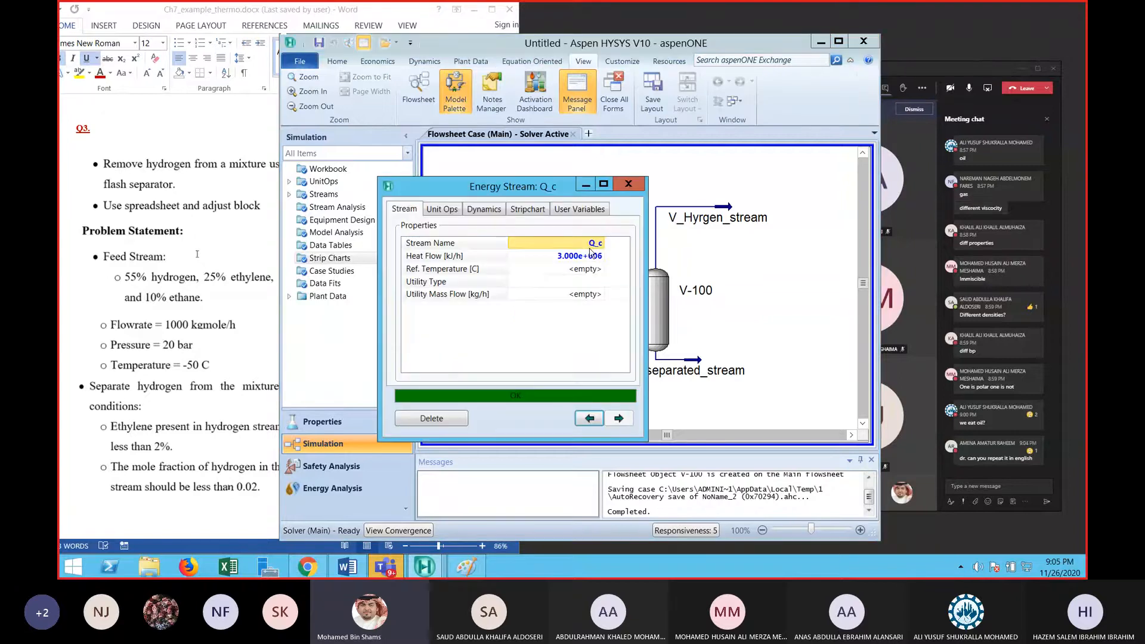
click(628, 184)
double_click(462, 359)
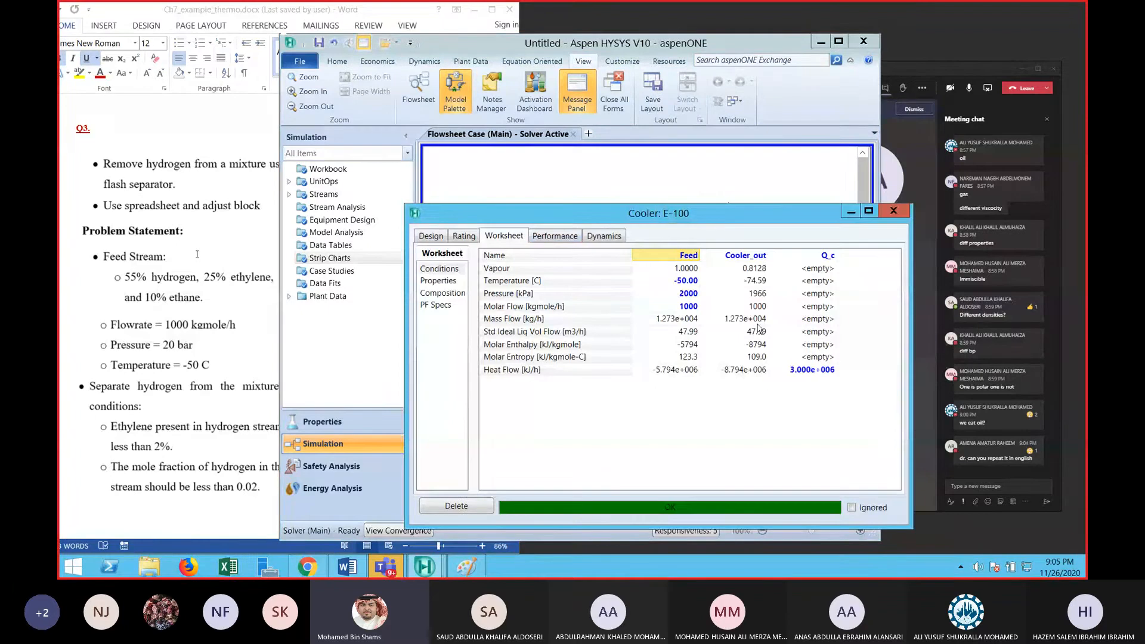
click(782, 370)
text(3)
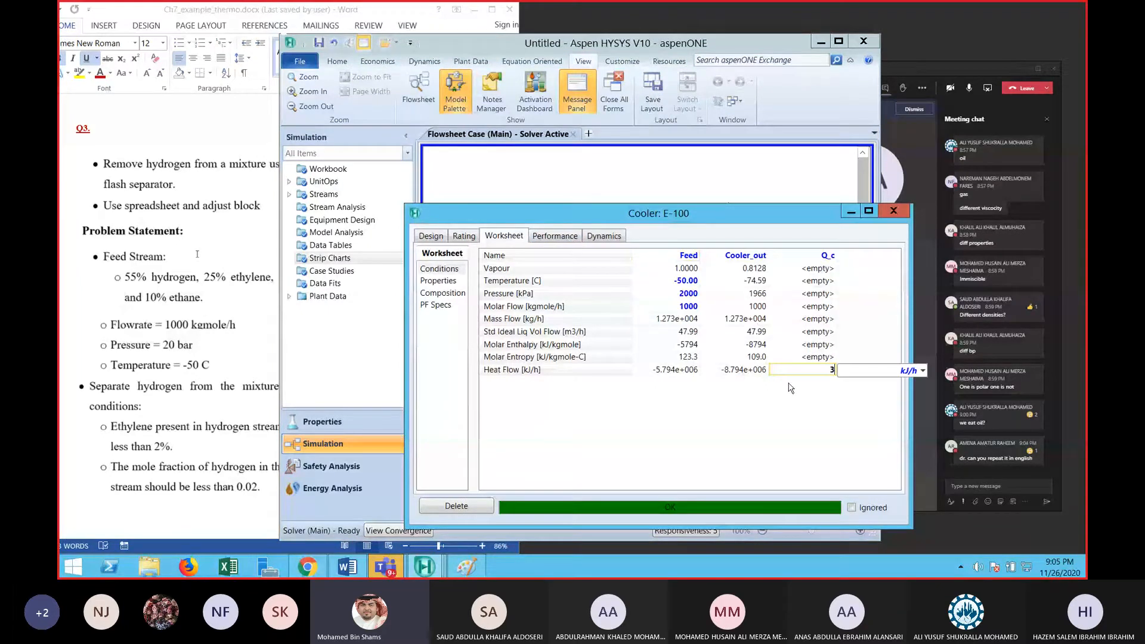
text(.500e+006)
key(Return)
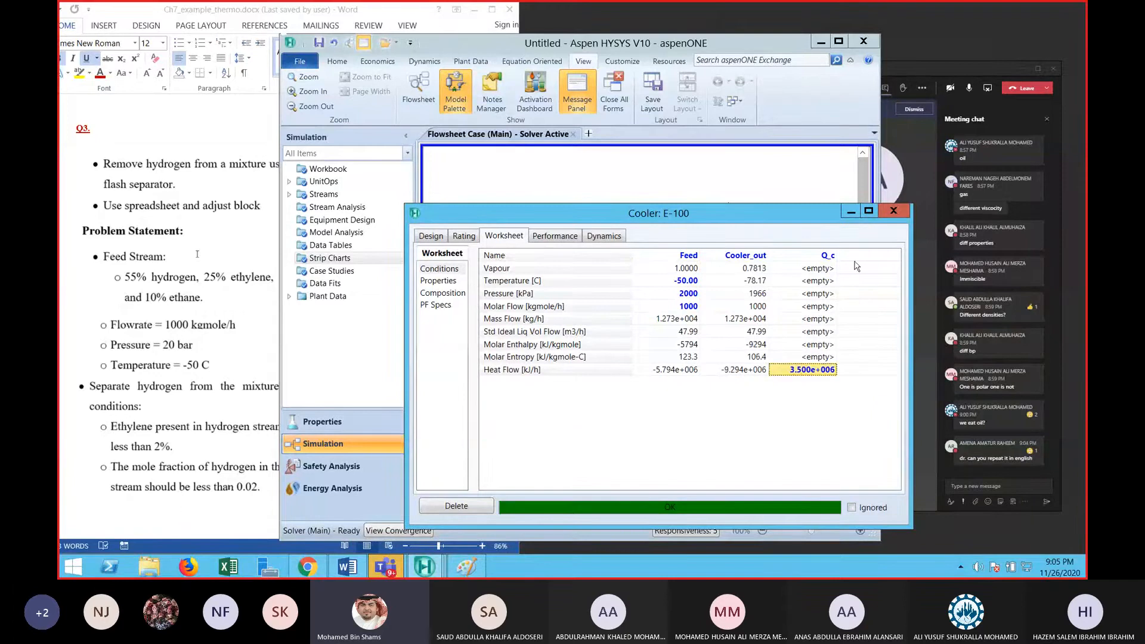
click(894, 212)
Check the ethylene mole fraction in the composition of V_Hyrgen_stream
double_click(731, 225)
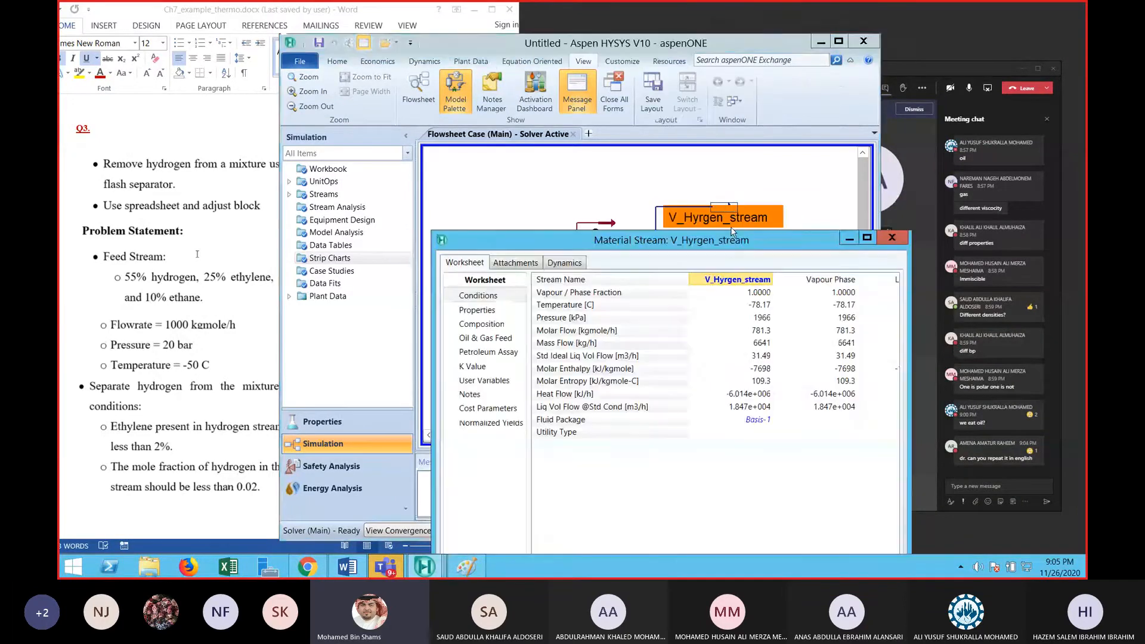
click(507, 326)
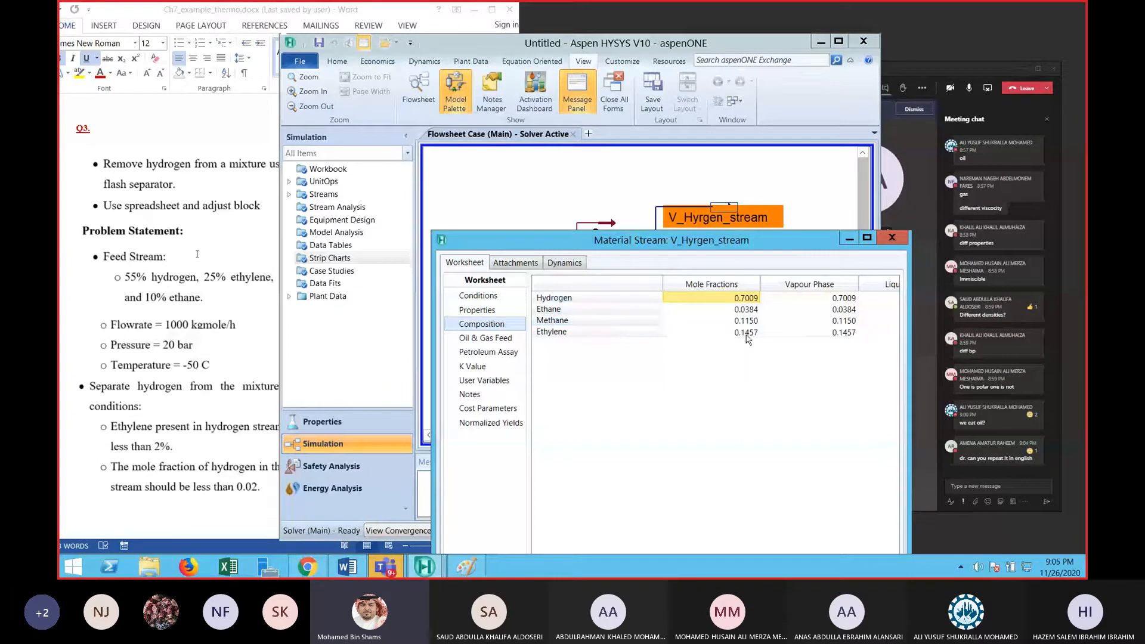
click(842, 334)
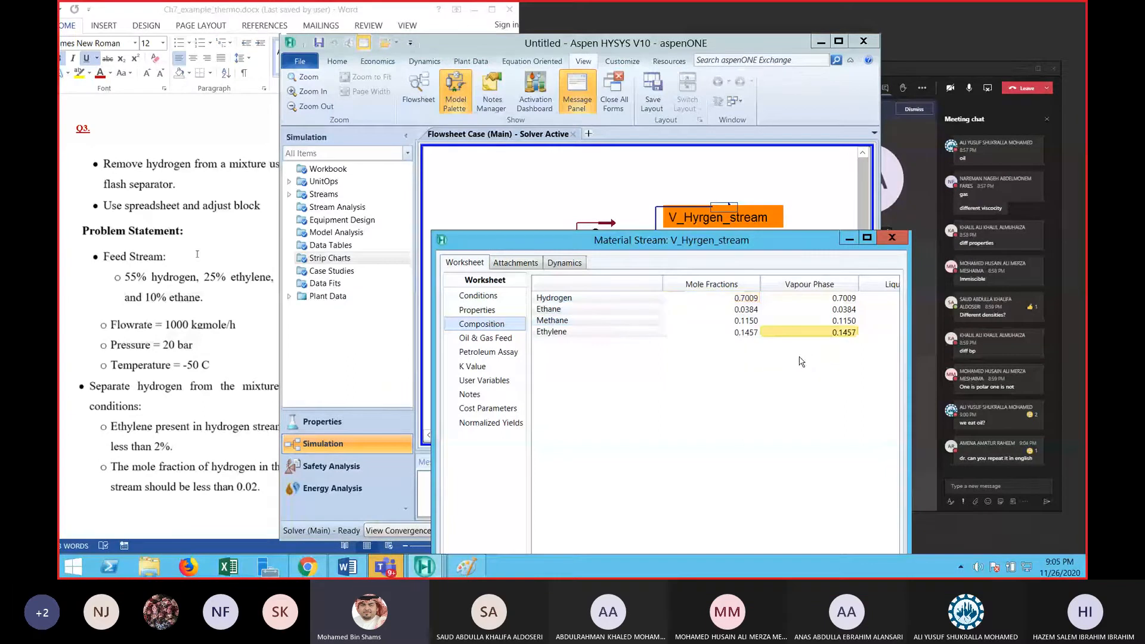
click(750, 338)
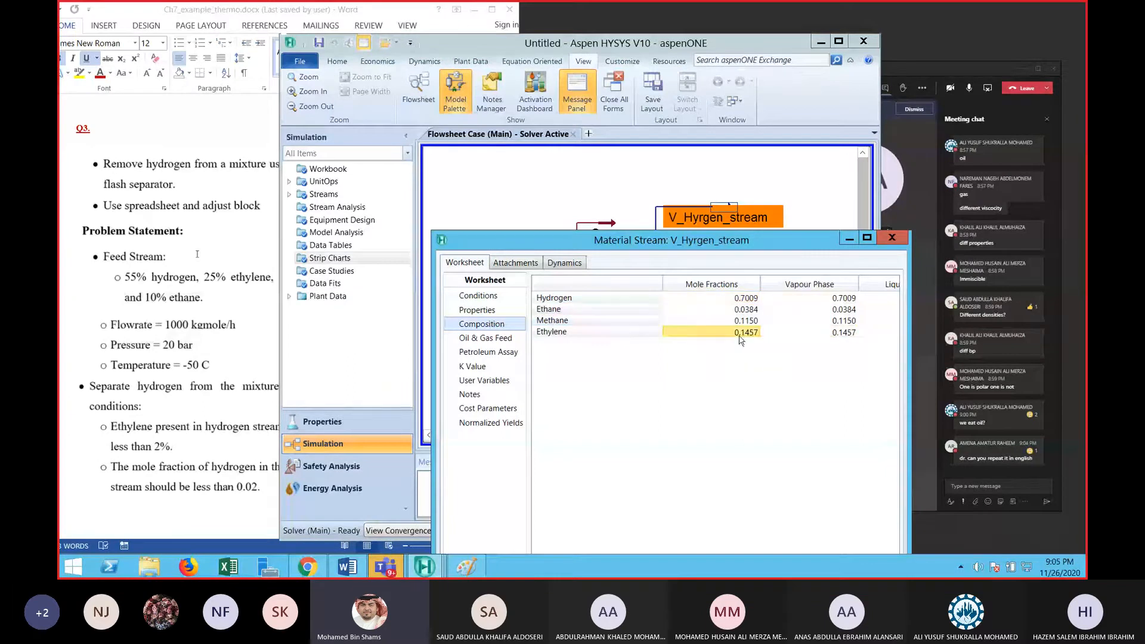
click(891, 238)
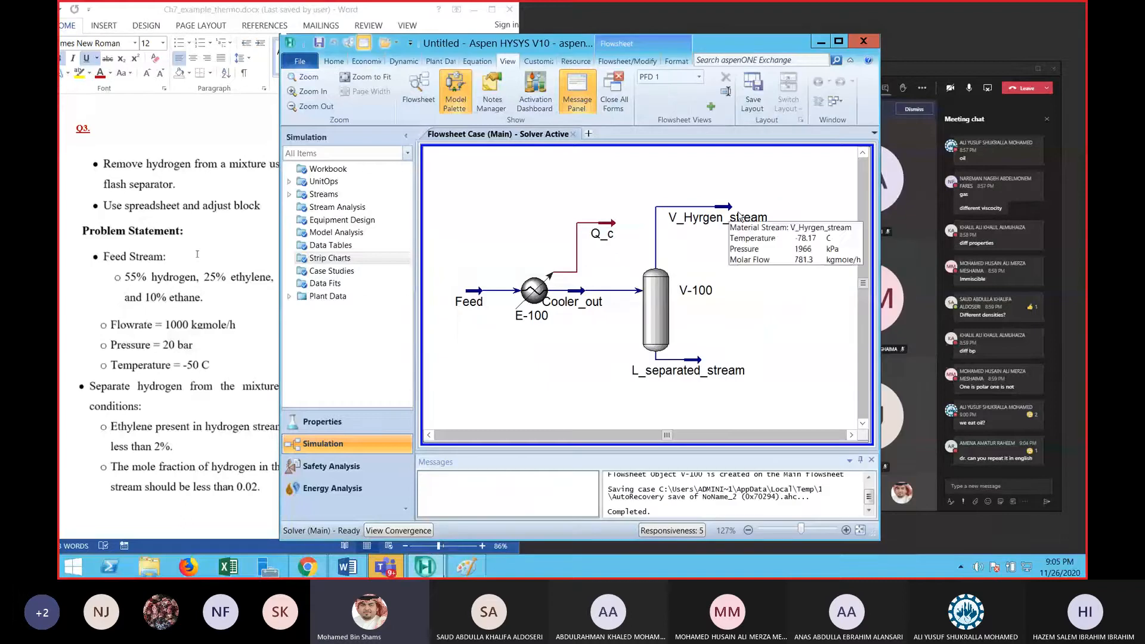
Set the Q_c heat flow to 2.5e6 kJ/h in cooler E-100's worksheet and close it
double_click(614, 228)
key(Escape)
double_click(539, 291)
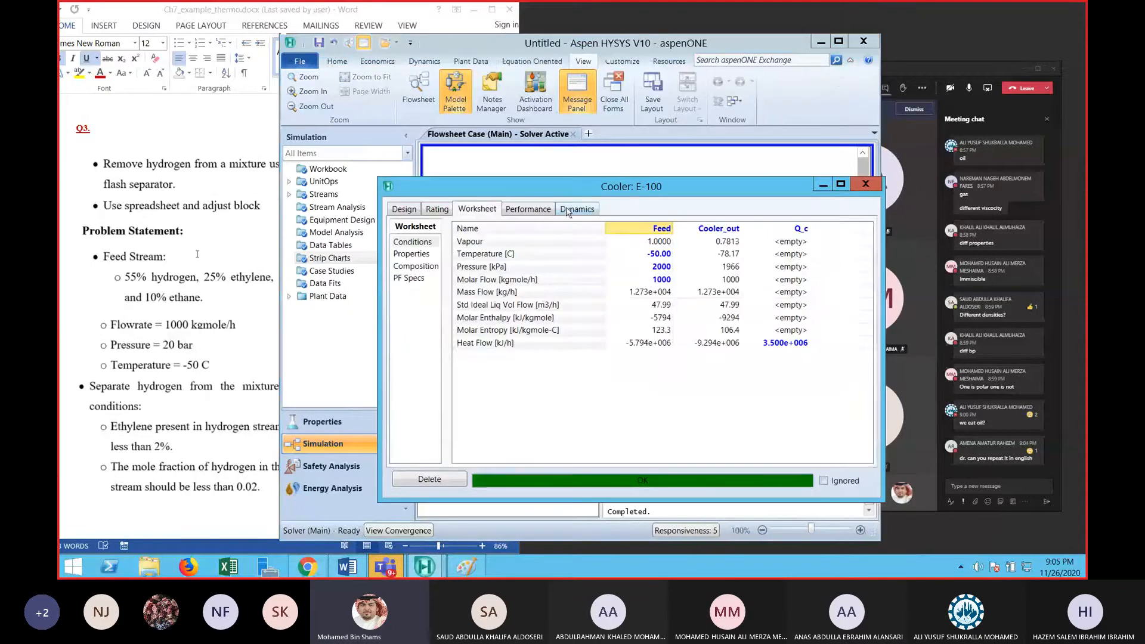
click(528, 209)
click(482, 207)
click(796, 343)
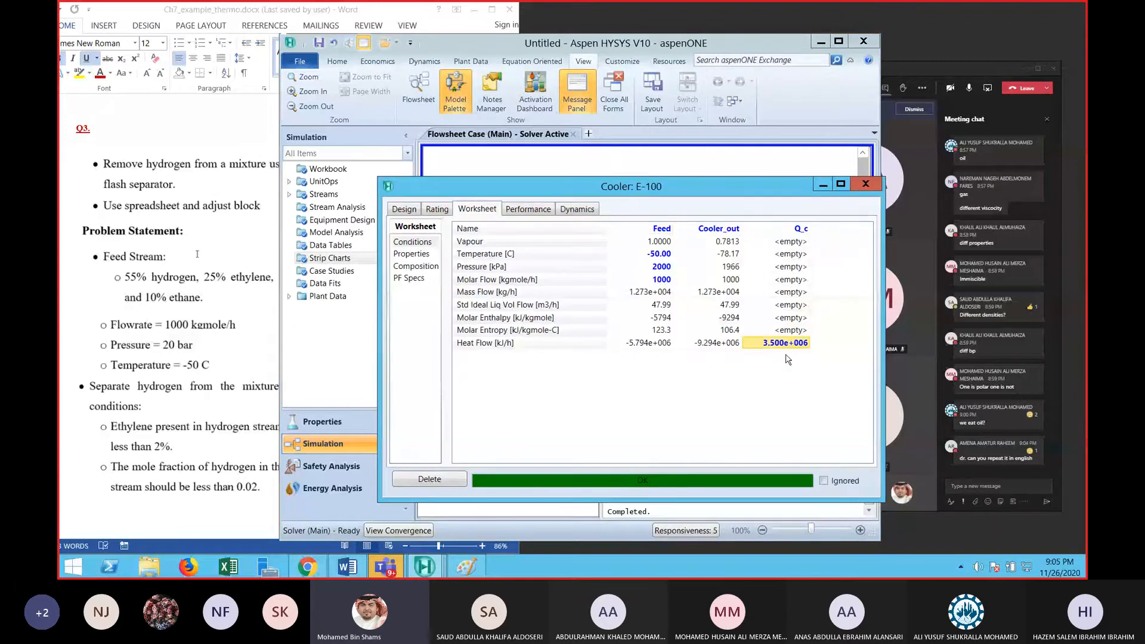
text(2.5)
key(Return)
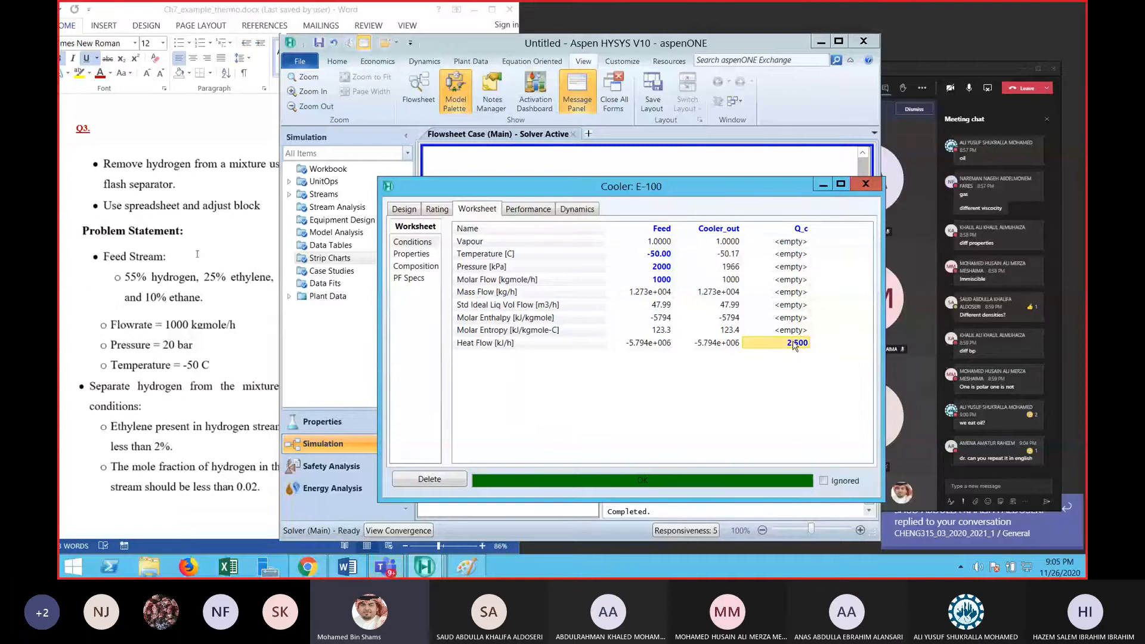
text(2.500e+006)
key(Return)
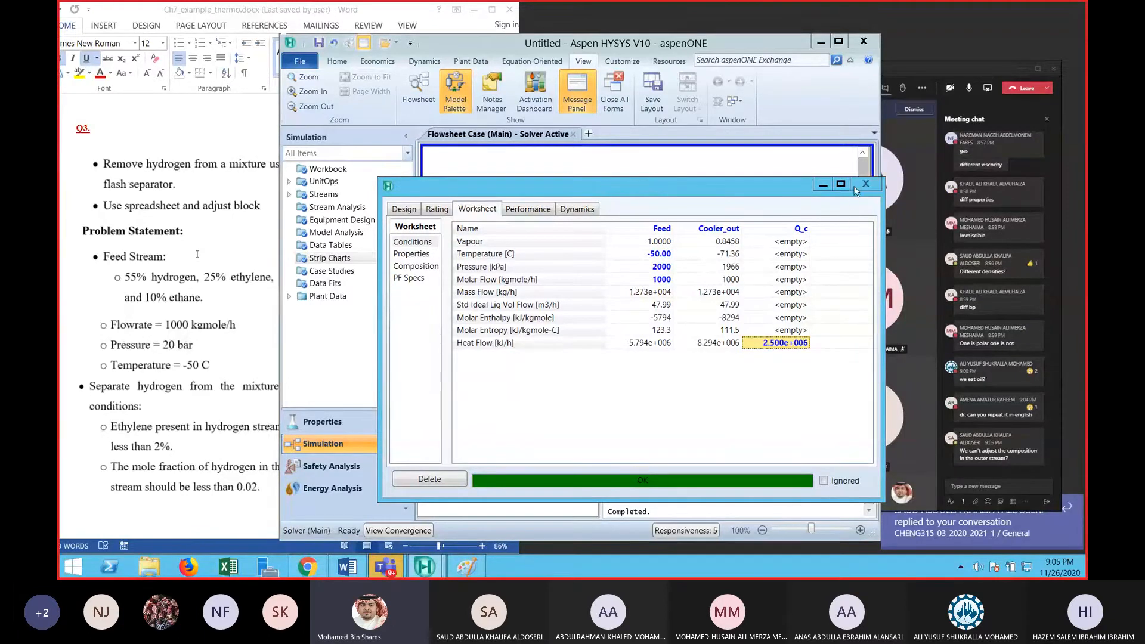
click(859, 186)
Check the composition of V_Hyrgen_stream again at the reduced cooler duty
double_click(692, 146)
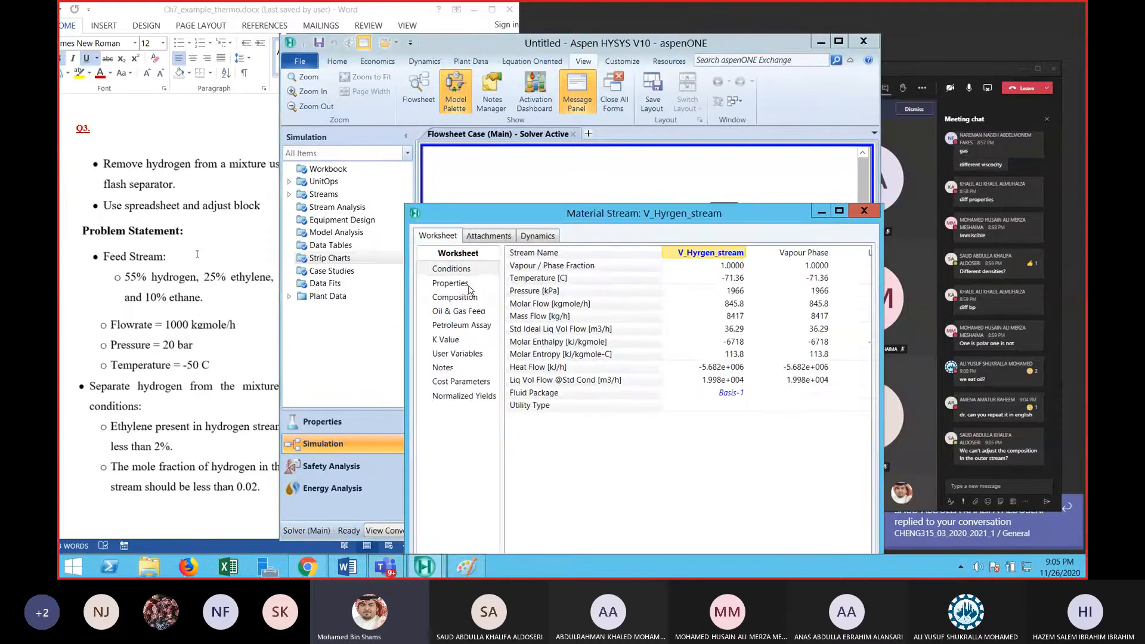
click(456, 297)
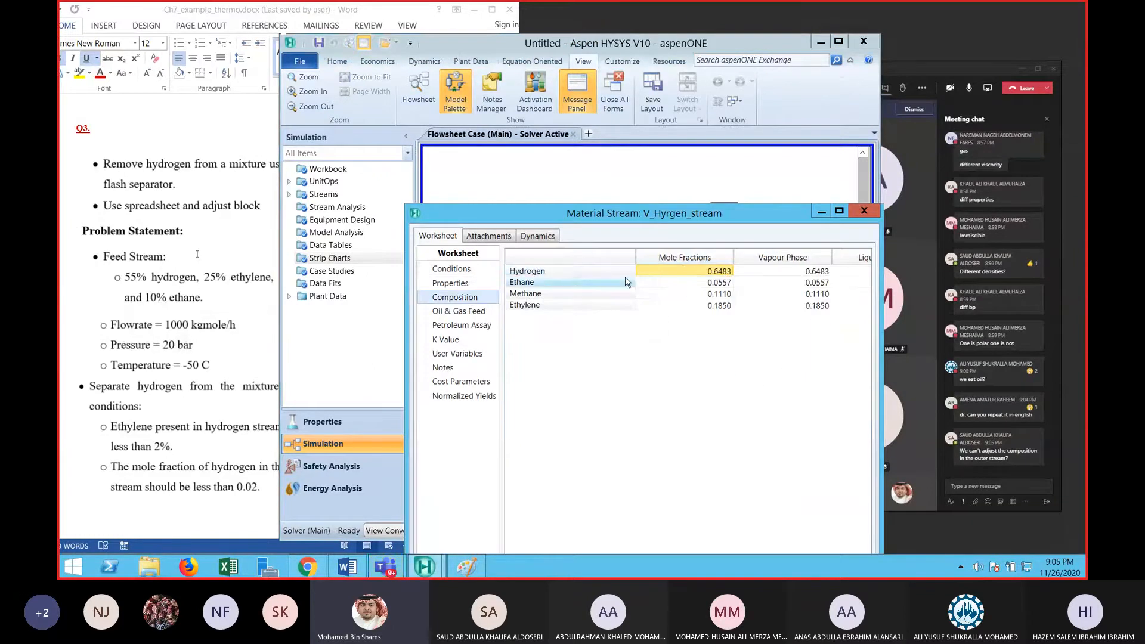
click(864, 211)
click(596, 241)
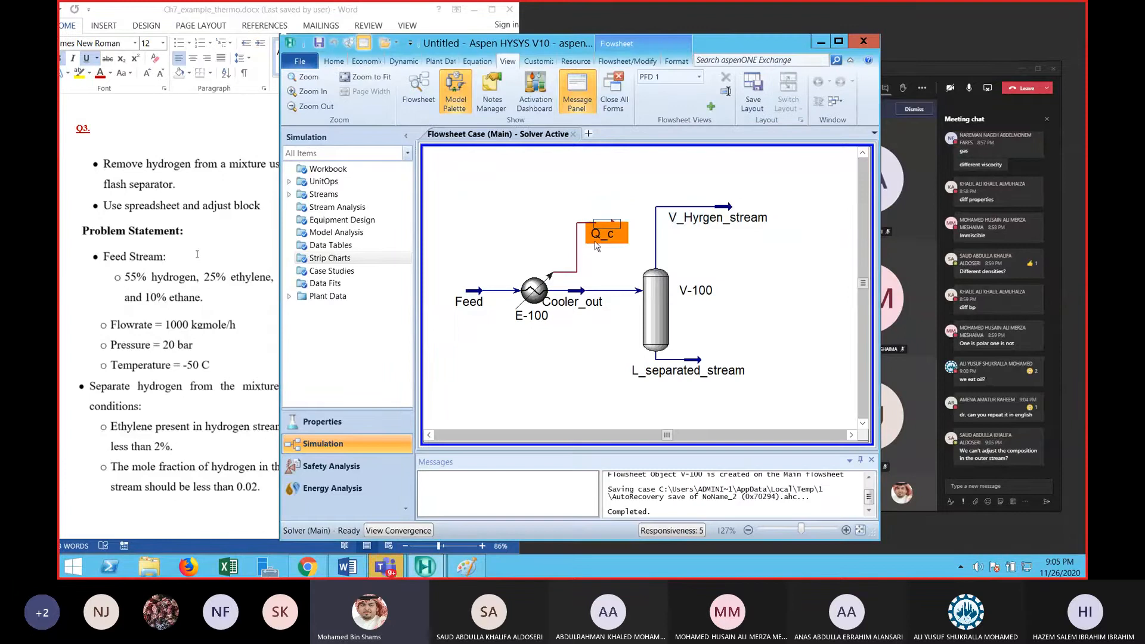
click(597, 373)
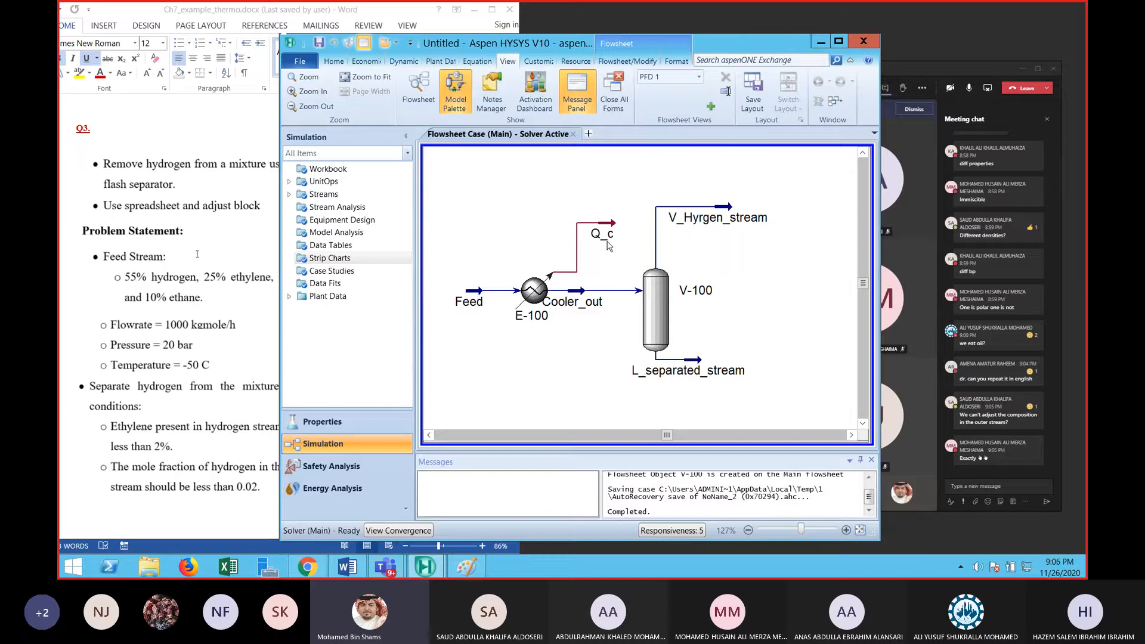
mouse_move(722, 212)
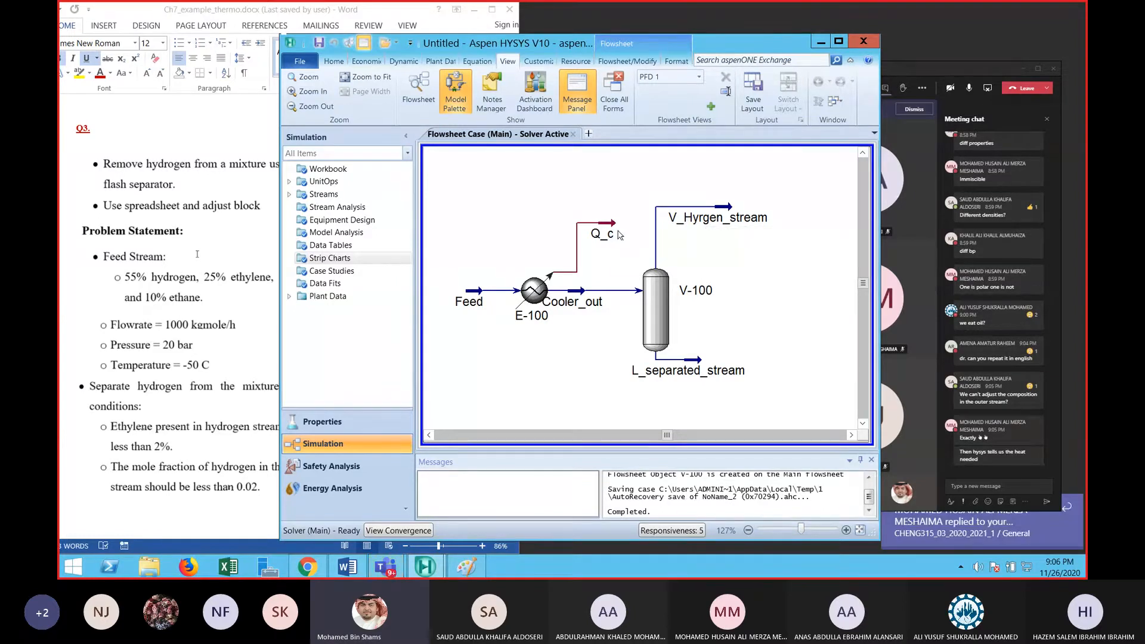
mouse_move(620, 235)
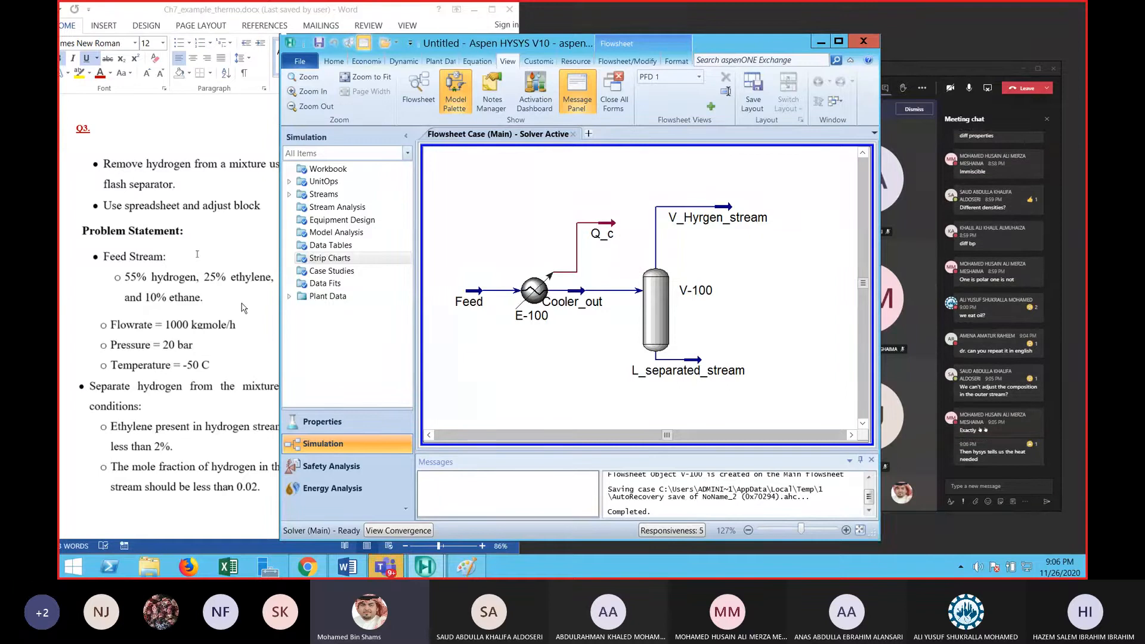
Switch to the Word document, reread the two hydrogen separation conditions in Q3, and minimize the document
click(271, 358)
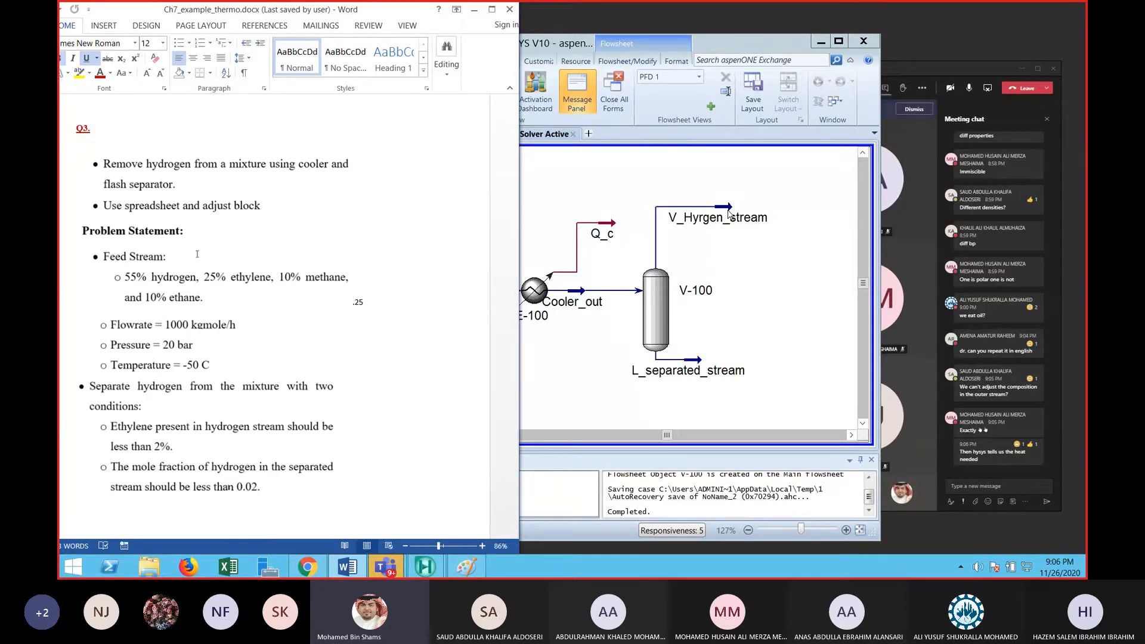
click(473, 9)
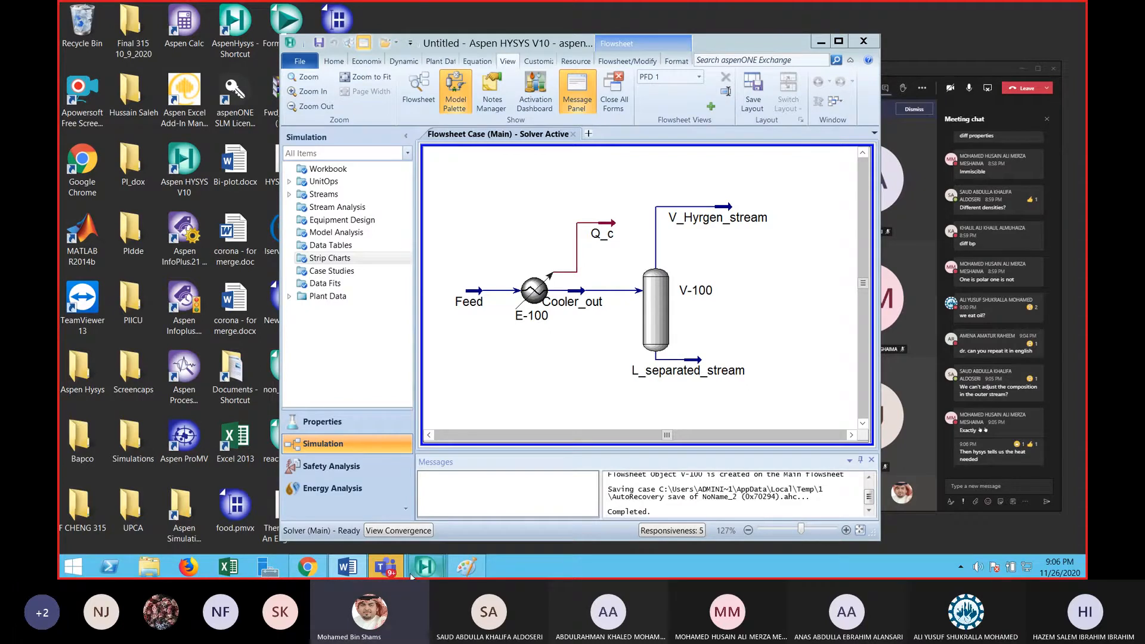
click(348, 569)
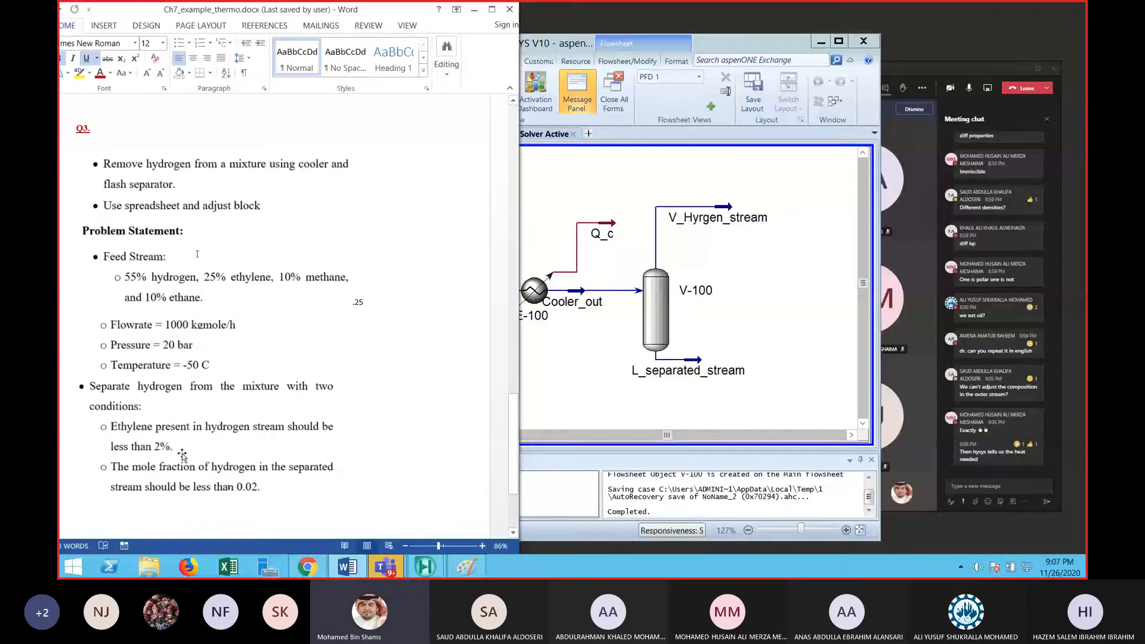
click(473, 10)
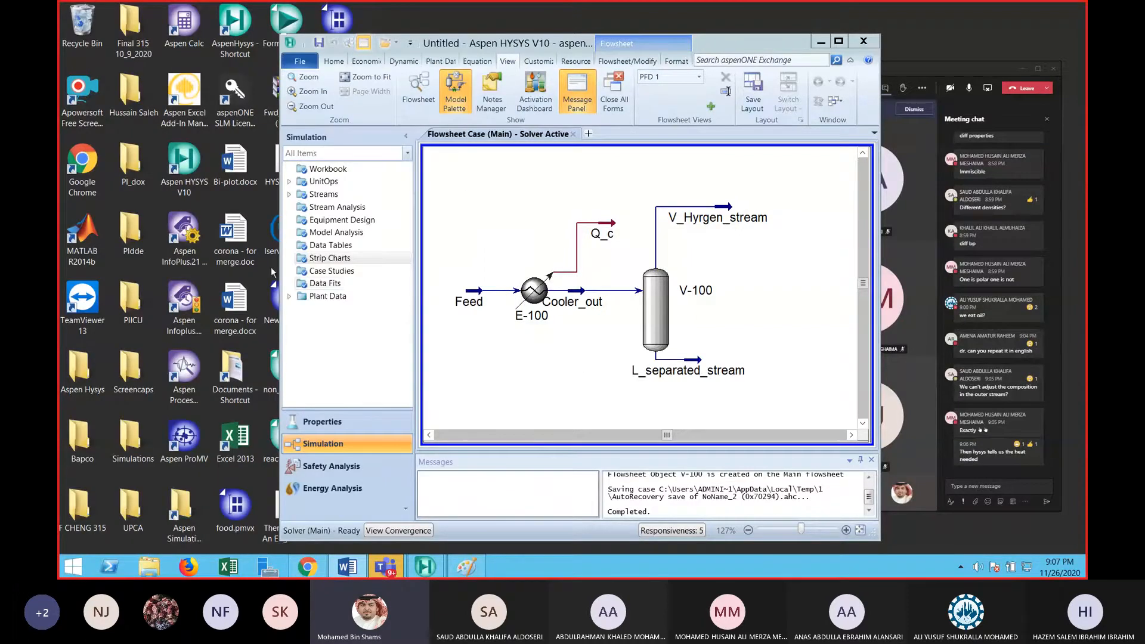
Widen the HYSYS window and bring up the Model Palette beside the flowsheet
drag(281, 285, 149, 284)
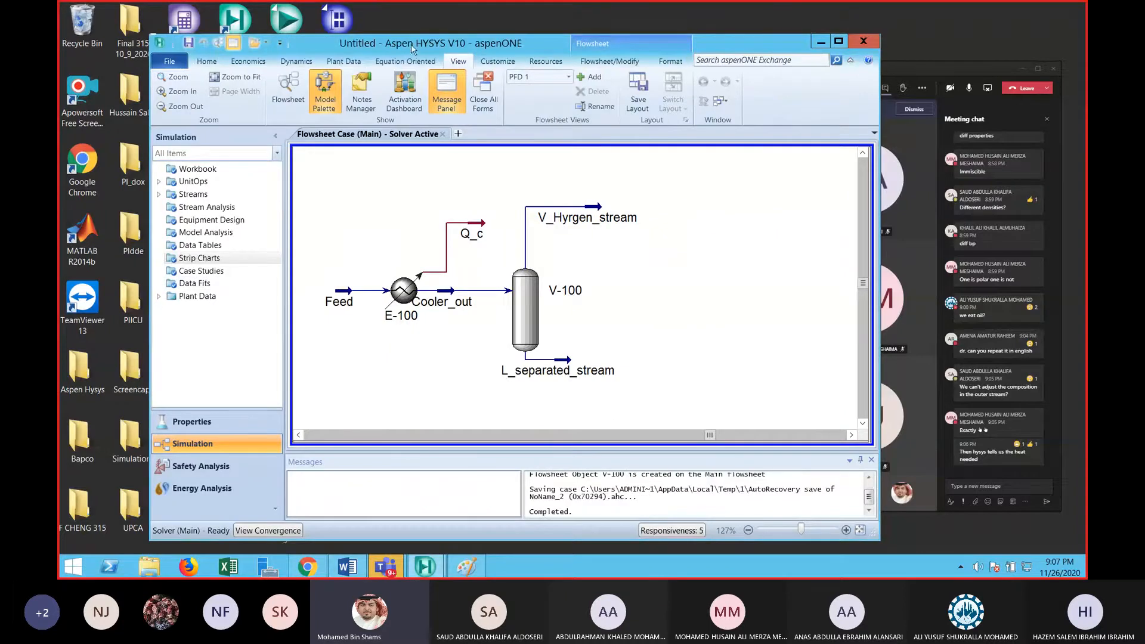
click(324, 89)
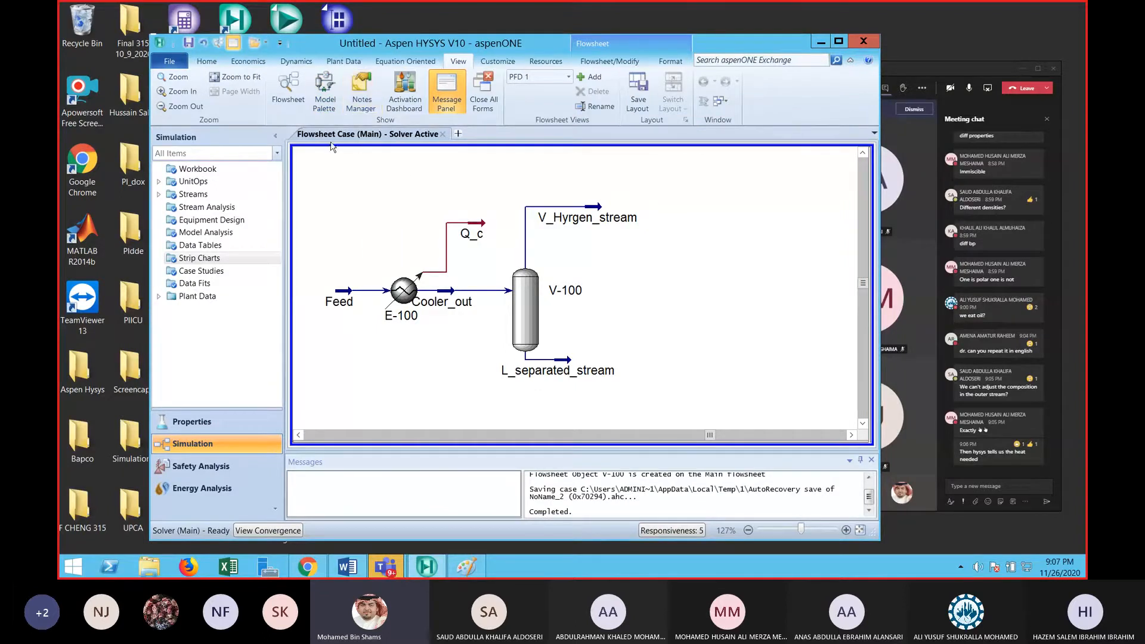
click(325, 90)
drag(227, 214, 181, 94)
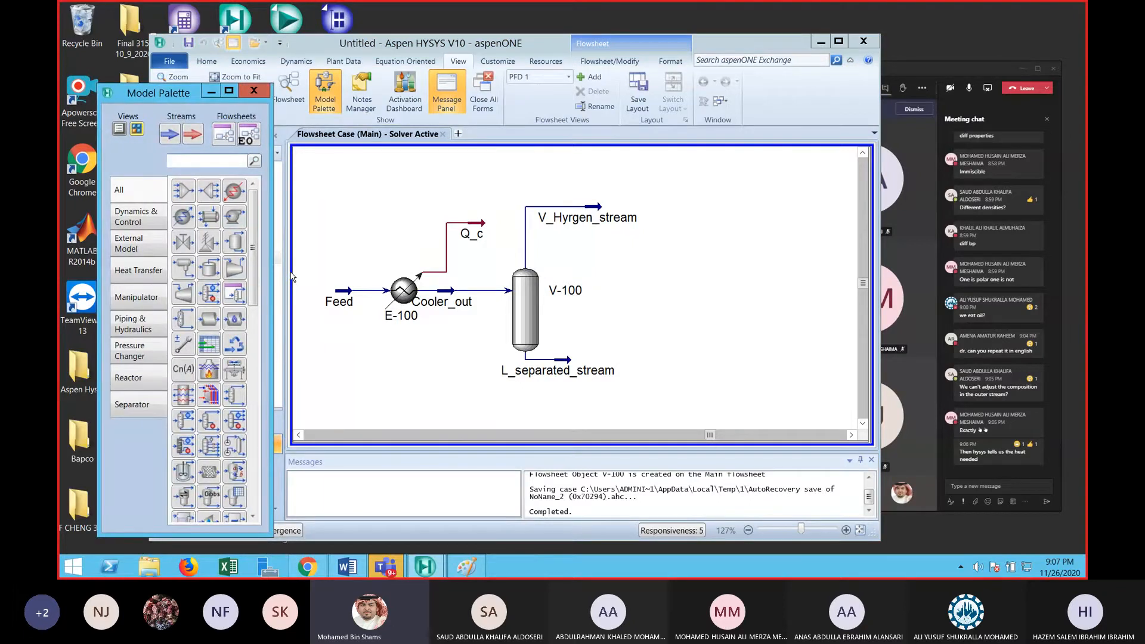
Switch to Paint and clear the old three-phase separator drawing from the canvas
click(468, 568)
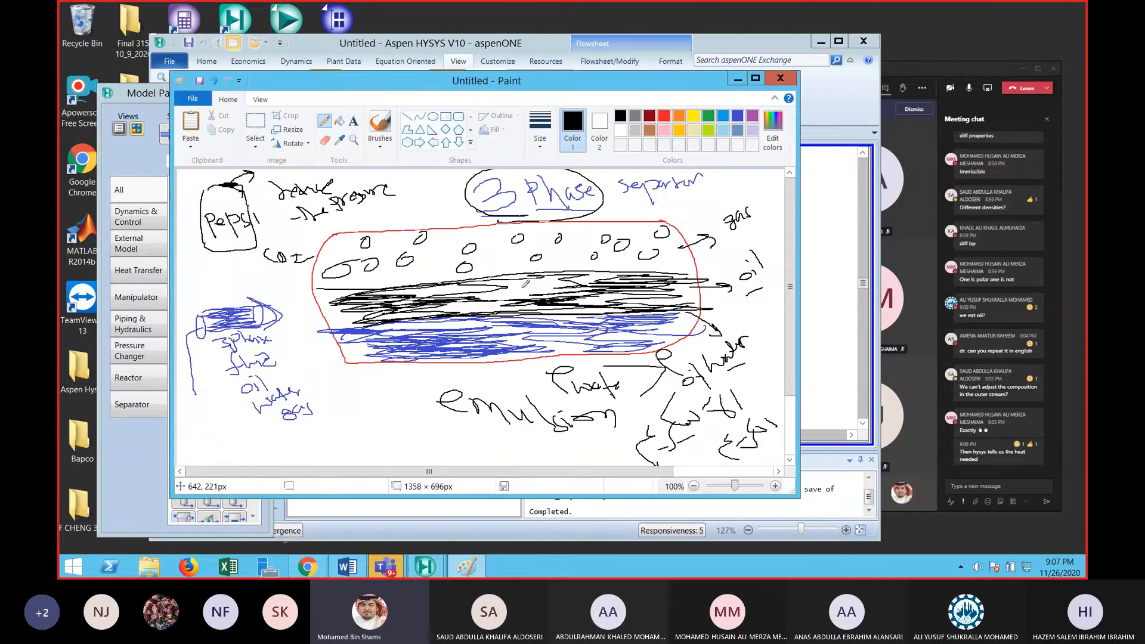
key(ctrl+a)
key(Delete)
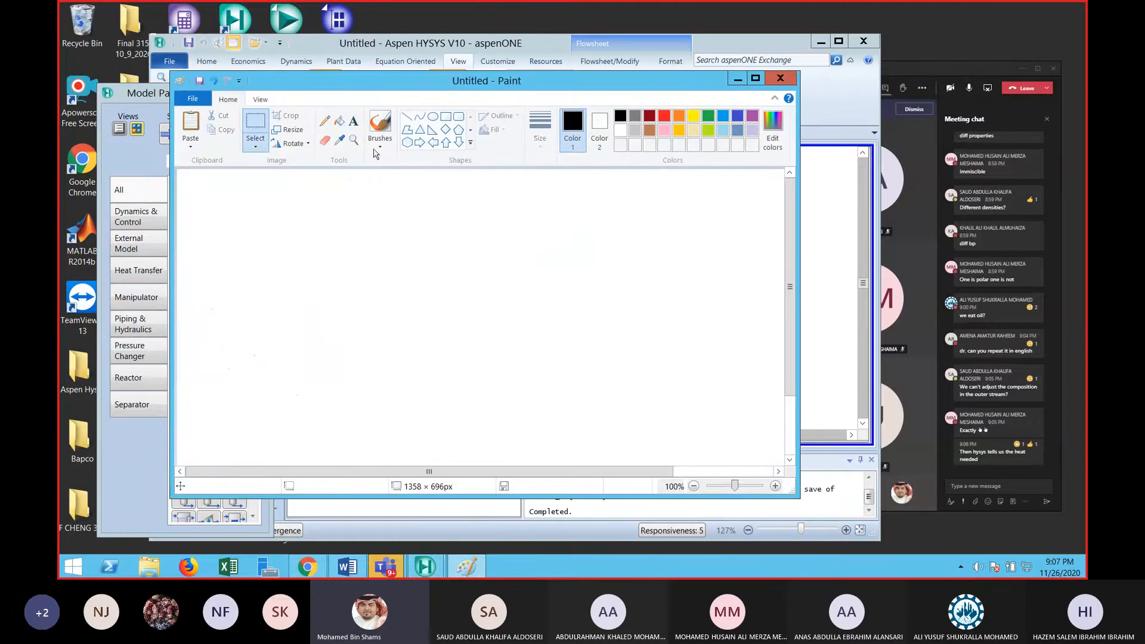
Sketch an inlet arrow labelled Feed and an outlet arrow labelled Hydrogen with the pencil
click(325, 121)
mouse_move(258, 249)
mouse_down()
mouse_move(346, 247)
mouse_move(345, 267)
mouse_up()
mouse_move(558, 188)
mouse_down()
mouse_move(620, 188)
mouse_move(610, 202)
mouse_up()
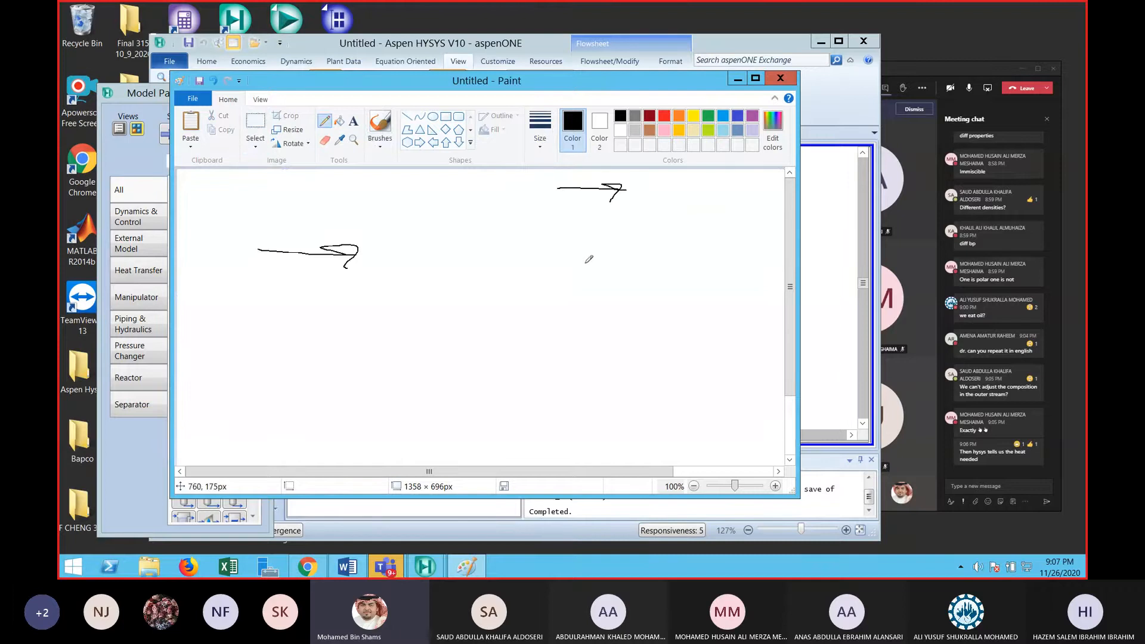
mouse_move(273, 255)
mouse_down()
mouse_move(276, 288)
mouse_move(352, 285)
mouse_up()
mouse_move(654, 182)
mouse_down()
mouse_move(654, 204)
mouse_move(663, 191)
mouse_up()
mouse_move(664, 181)
mouse_down()
mouse_move(663, 204)
mouse_move(673, 195)
mouse_up()
mouse_move(678, 185)
mouse_down()
mouse_move(676, 204)
mouse_move(719, 186)
mouse_move(759, 196)
mouse_move(740, 216)
mouse_up()
Write the expression "flow − flow = 2% = 0.02" below the arrows, with an H2 label under the first flow term
mouse_move(601, 301)
mouse_down()
mouse_move(631, 295)
mouse_move(634, 320)
mouse_up()
mouse_move(649, 289)
mouse_down()
mouse_move(643, 328)
mouse_move(635, 294)
mouse_up()
click(671, 336)
mouse_move(553, 320)
mouse_down()
mouse_move(584, 313)
mouse_move(588, 324)
mouse_up()
drag(668, 312, 683, 304)
mouse_move(667, 321)
mouse_down()
mouse_move(707, 316)
mouse_move(740, 282)
mouse_move(773, 300)
mouse_up()
click(722, 303)
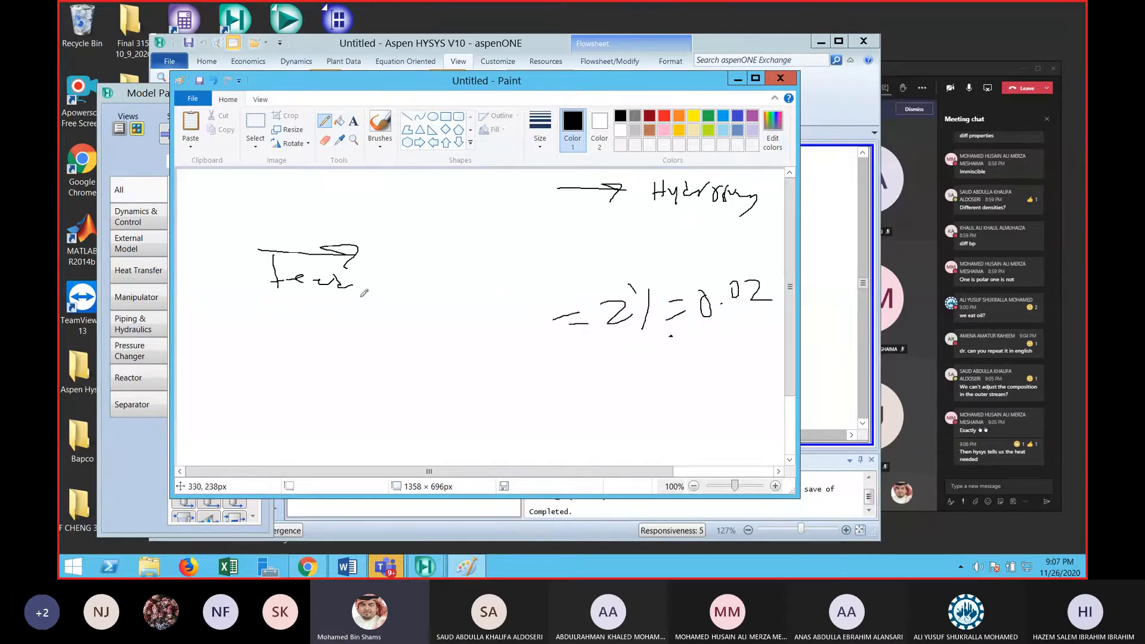
mouse_move(437, 332)
mouse_down()
mouse_move(450, 317)
mouse_move(435, 352)
mouse_move(469, 356)
mouse_move(439, 376)
mouse_move(456, 373)
mouse_move(483, 327)
mouse_move(510, 325)
mouse_move(540, 301)
mouse_up()
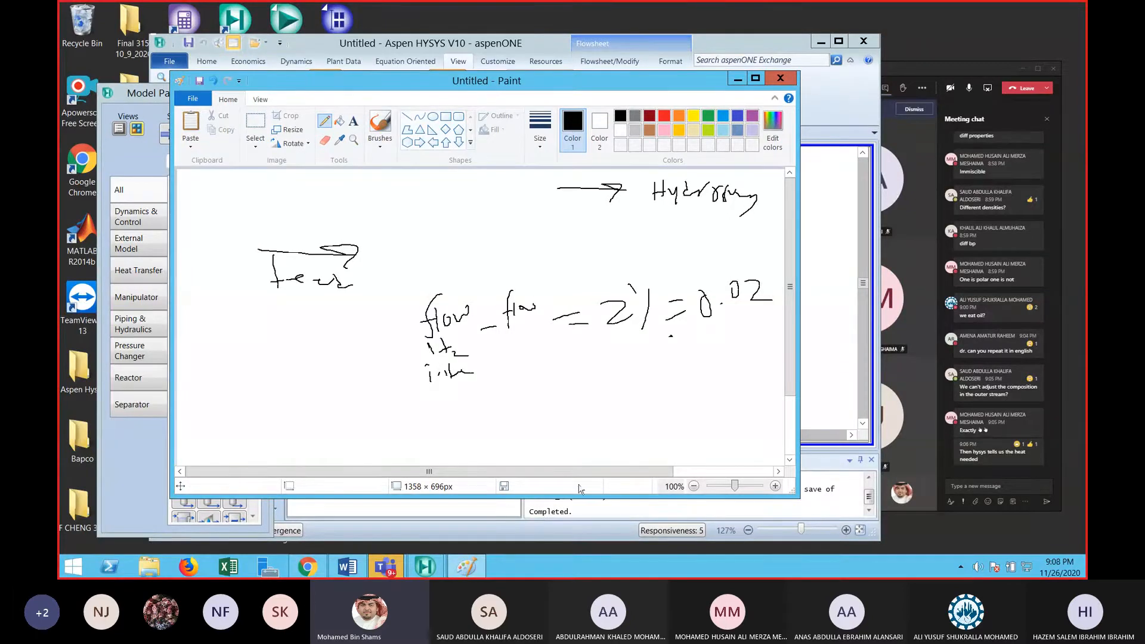
Erase the H2 label under the first flow term and sketch ethylene's C=C double bond above the feed arrow
click(325, 140)
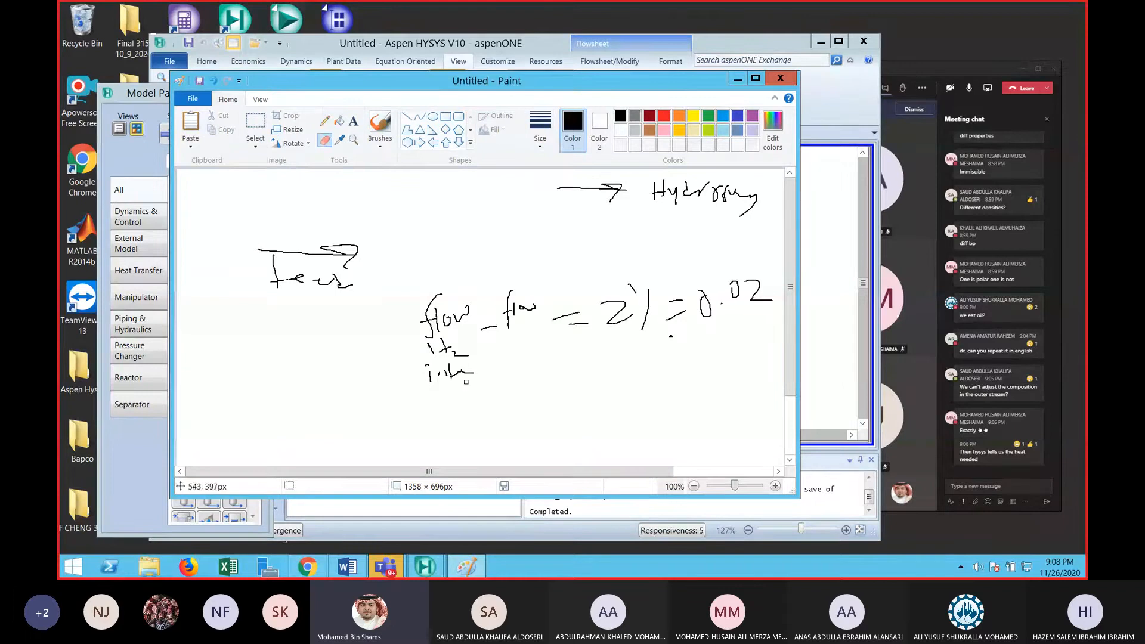
mouse_move(442, 336)
mouse_down()
mouse_move(477, 347)
mouse_move(488, 391)
mouse_move(428, 377)
mouse_up()
click(325, 121)
drag(330, 175, 360, 192)
mouse_move(335, 180)
mouse_down()
mouse_move(346, 184)
mouse_move(323, 200)
mouse_up()
mouse_move(321, 173)
mouse_down()
mouse_move(356, 172)
mouse_move(352, 217)
mouse_up()
Label the first flow term as C2H4 in the feed
drag(430, 344, 434, 356)
drag(437, 349, 455, 354)
drag(455, 347, 464, 346)
drag(464, 340, 475, 357)
drag(430, 367, 429, 385)
mouse_move(432, 376)
mouse_down()
mouse_move(441, 385)
mouse_move(489, 367)
mouse_up()
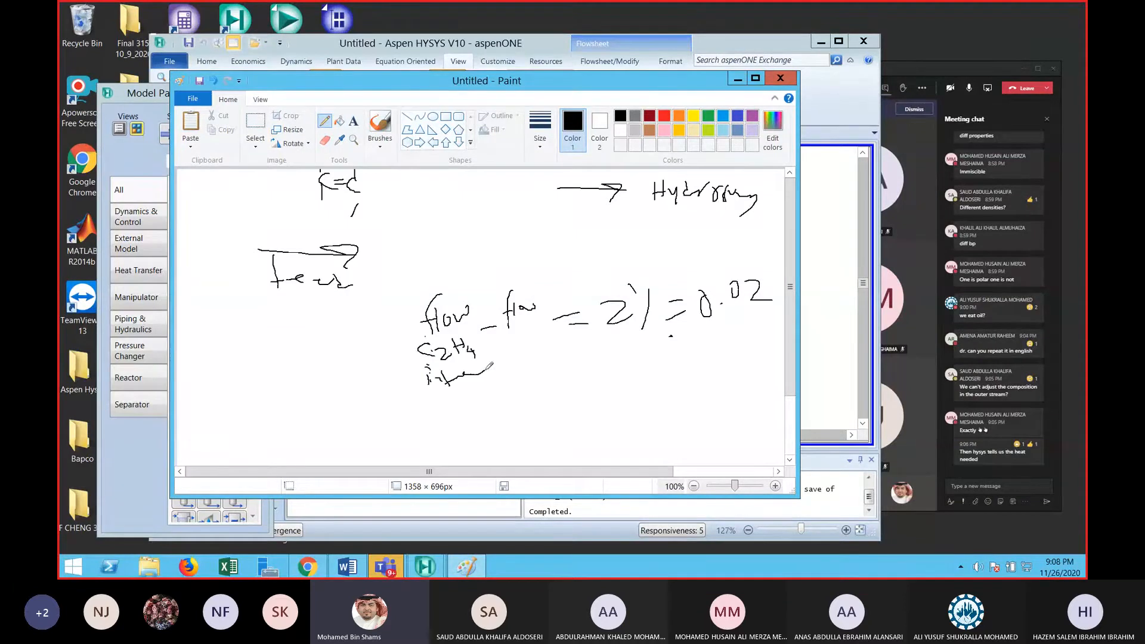
Label the second flow term as C2H4 in the hydrogen stream and underline the word Hydrogen
mouse_move(533, 326)
mouse_down()
mouse_move(523, 335)
mouse_move(544, 341)
mouse_up()
mouse_move(545, 331)
mouse_down()
mouse_move(561, 334)
mouse_move(529, 360)
mouse_move(544, 357)
mouse_up()
drag(665, 210, 720, 205)
mouse_move(535, 363)
mouse_down()
mouse_move(546, 375)
mouse_move(570, 356)
mouse_up()
Divide the flow difference by the flow of C2H4 in feed, underline 0.02, and name the ratio "Loss of ethylene ="
drag(463, 395, 582, 382)
mouse_move(517, 399)
mouse_down()
mouse_move(509, 421)
mouse_move(542, 408)
mouse_move(533, 425)
mouse_move(571, 416)
mouse_move(530, 442)
mouse_move(588, 436)
mouse_up()
mouse_move(710, 317)
mouse_down()
mouse_move(727, 318)
mouse_move(721, 333)
mouse_up()
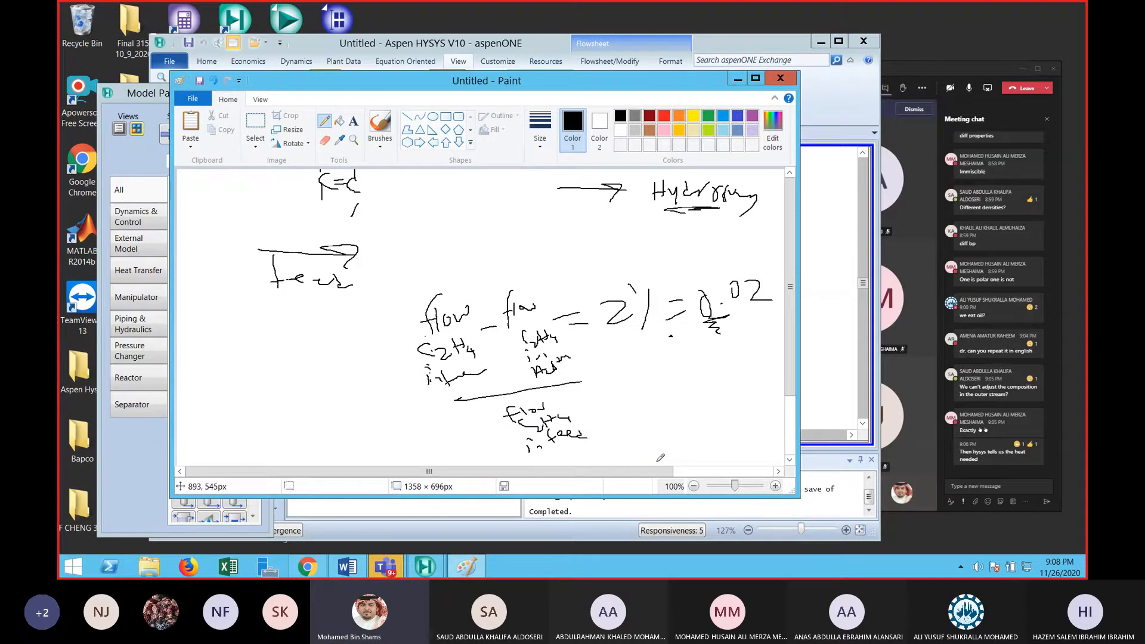
mouse_move(265, 349)
mouse_down()
mouse_move(333, 412)
mouse_move(334, 389)
mouse_up()
mouse_move(340, 388)
mouse_down()
mouse_move(357, 385)
mouse_move(361, 407)
mouse_move(313, 440)
mouse_move(360, 453)
mouse_move(388, 448)
mouse_move(406, 399)
mouse_up()
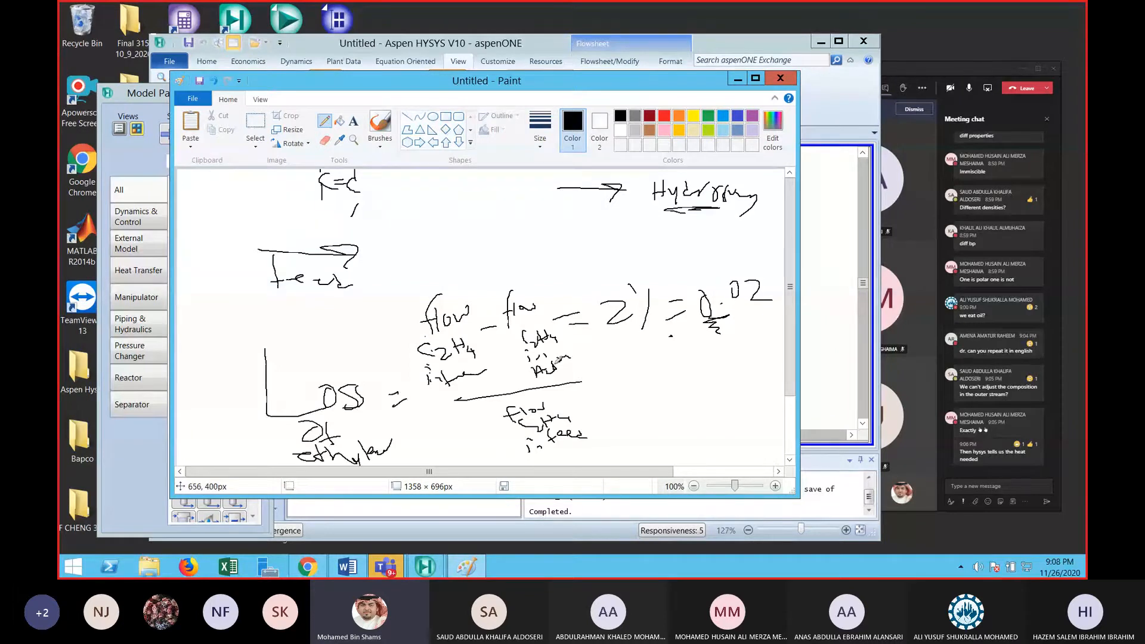
Put the sketch aside and set the Q_c heat flow of cooler E-100 to 0 kJ/h in its worksheet
drag(594, 85, 420, 85)
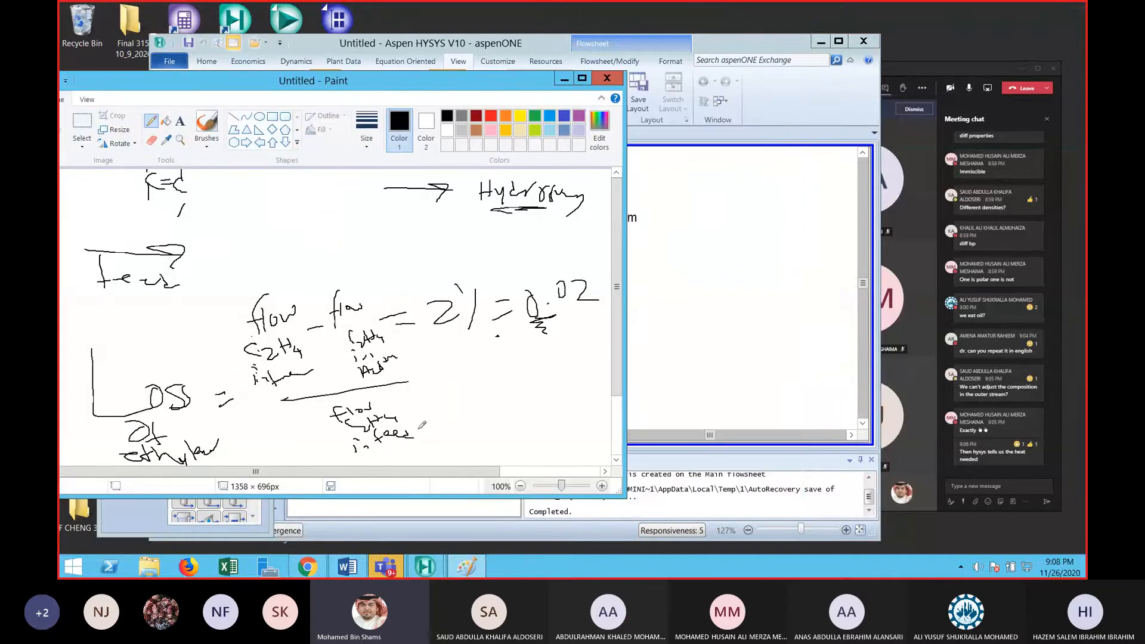
click(566, 83)
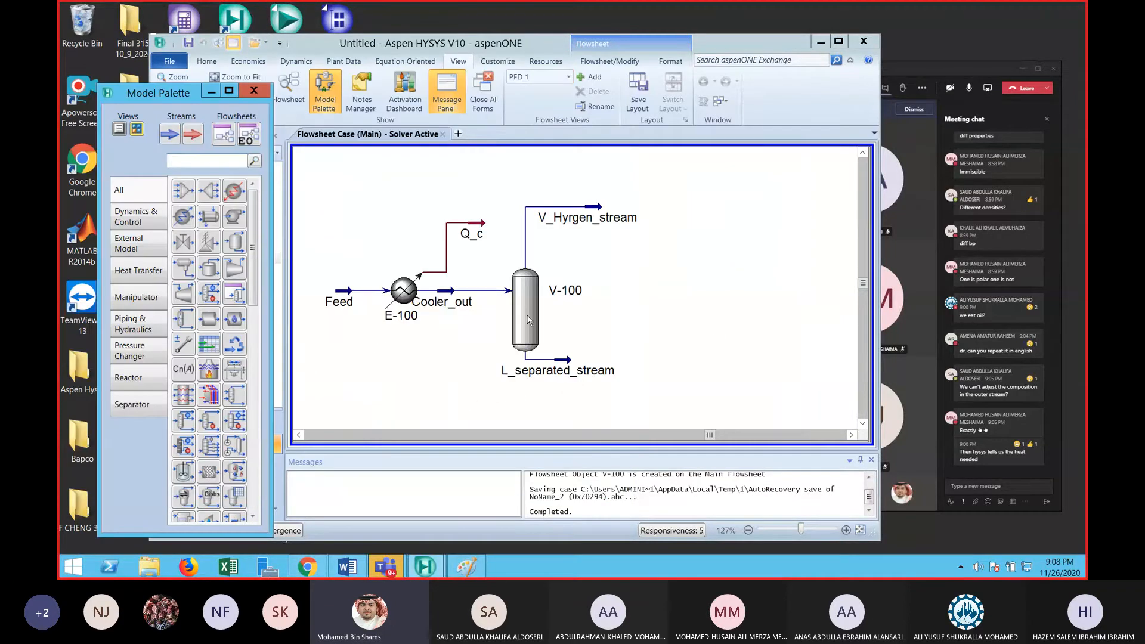
click(414, 296)
double_click(416, 297)
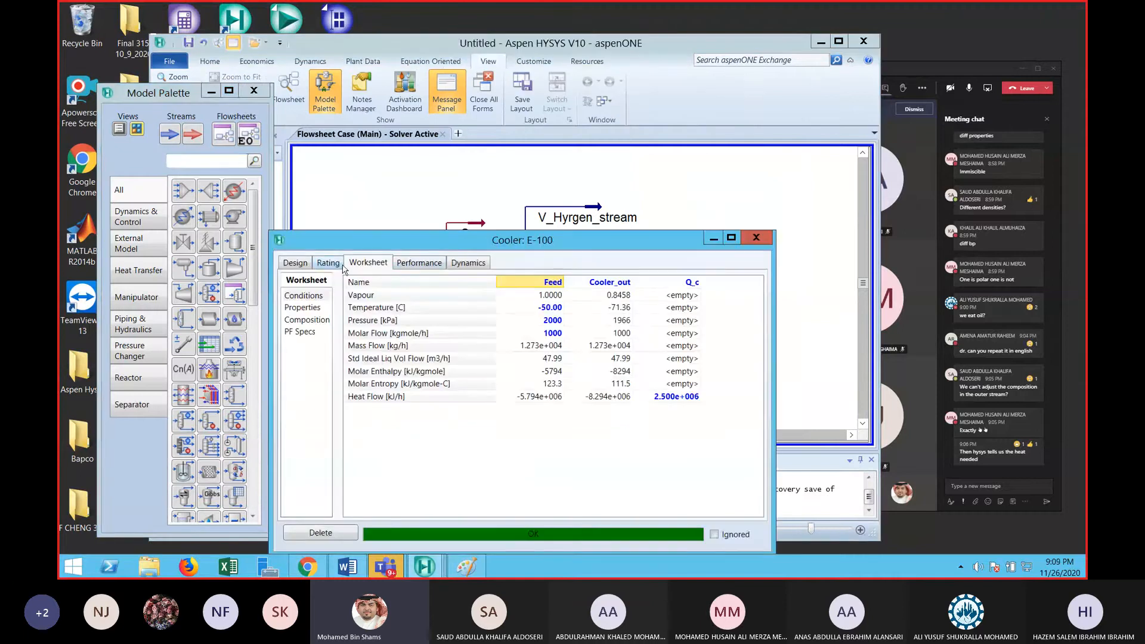
click(686, 398)
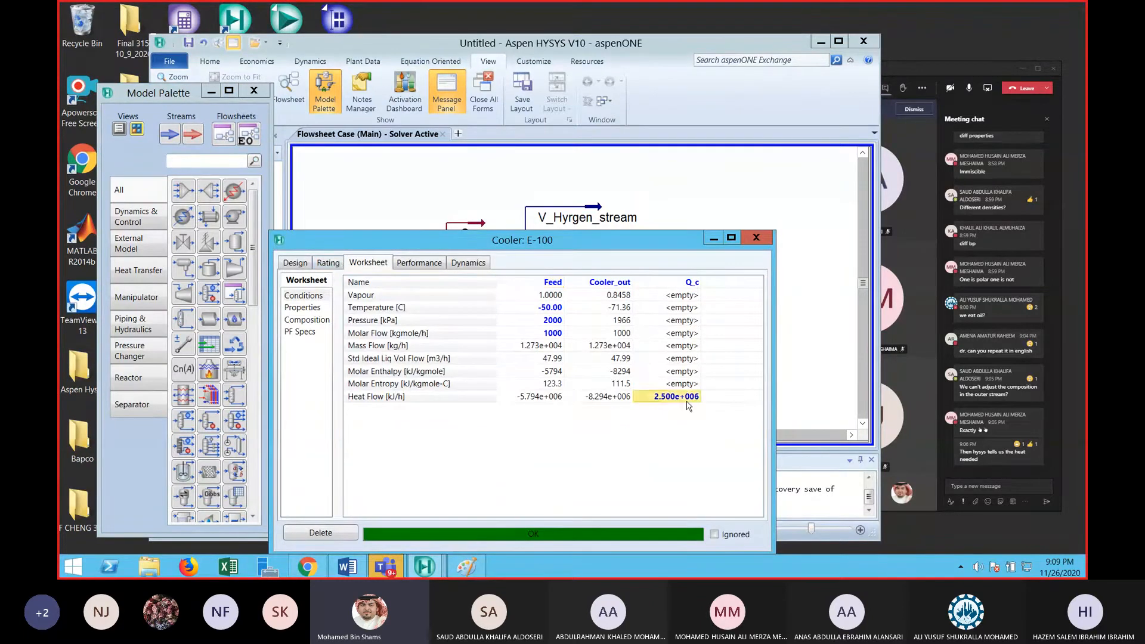
text(0)
key(Return)
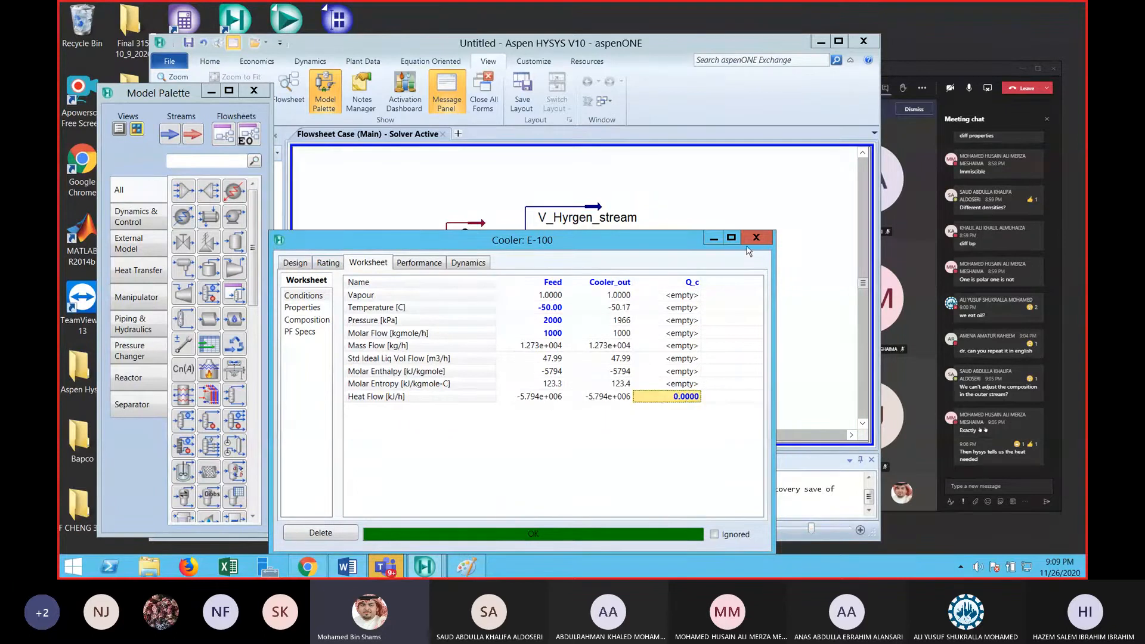
click(751, 240)
Add a spreadsheet to the flowsheet beside separator V-100 and open its empty cell grid
mouse_move(579, 215)
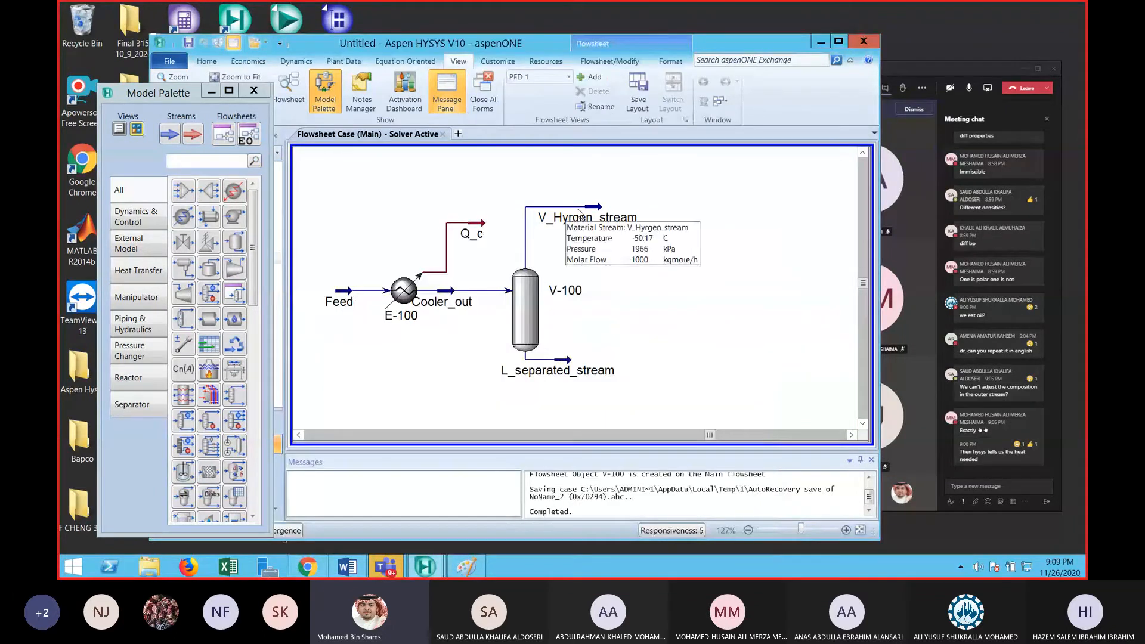
mouse_move(570, 364)
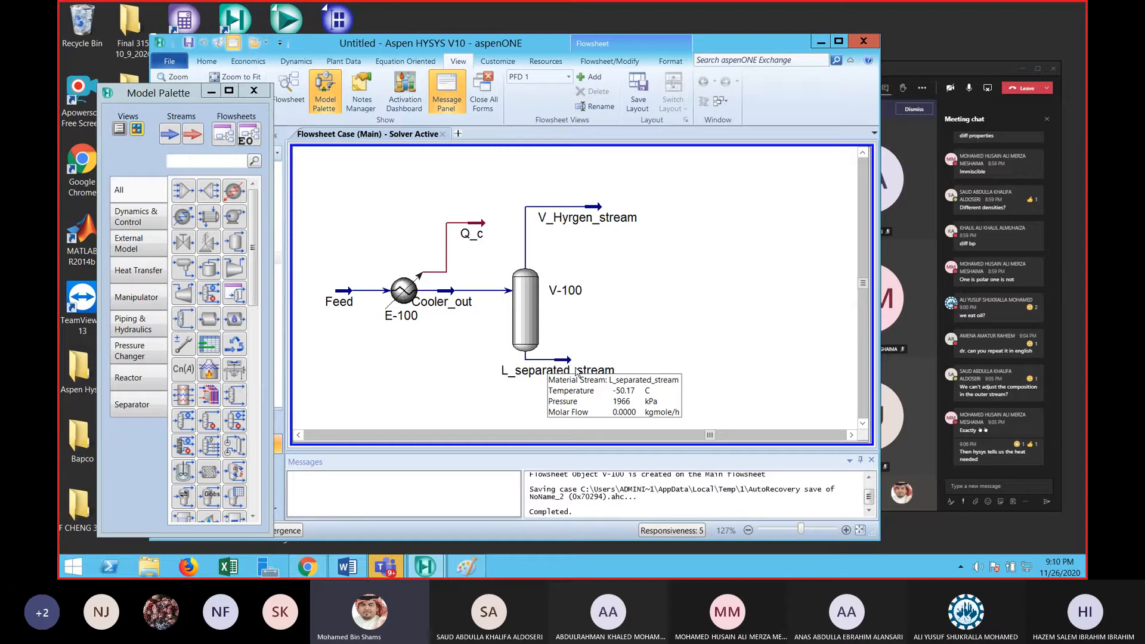
click(208, 345)
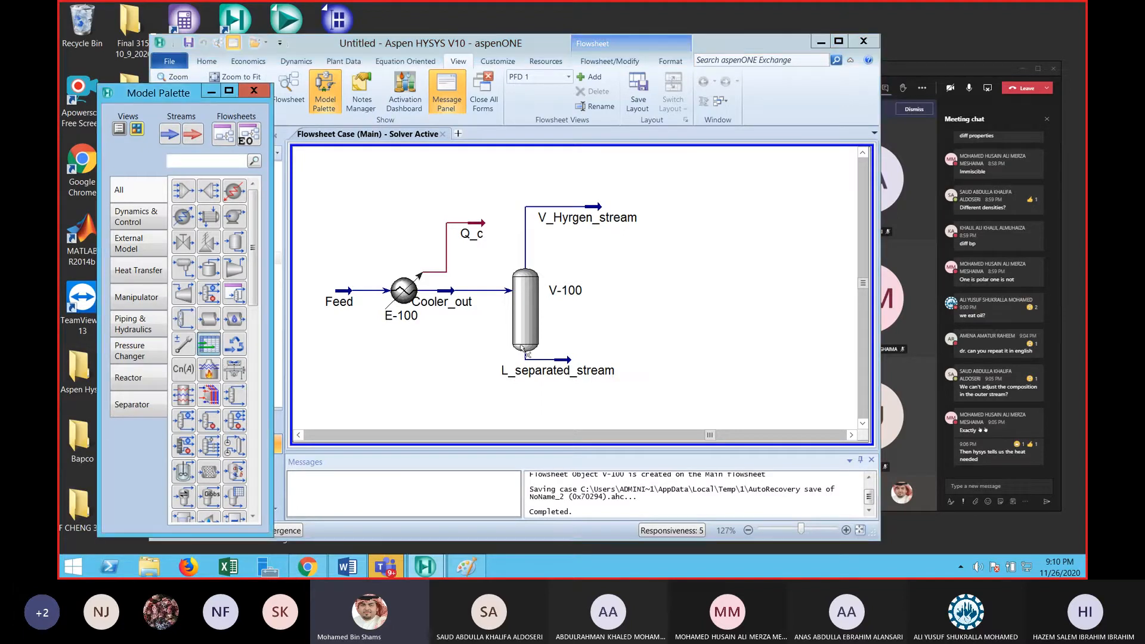
click(728, 277)
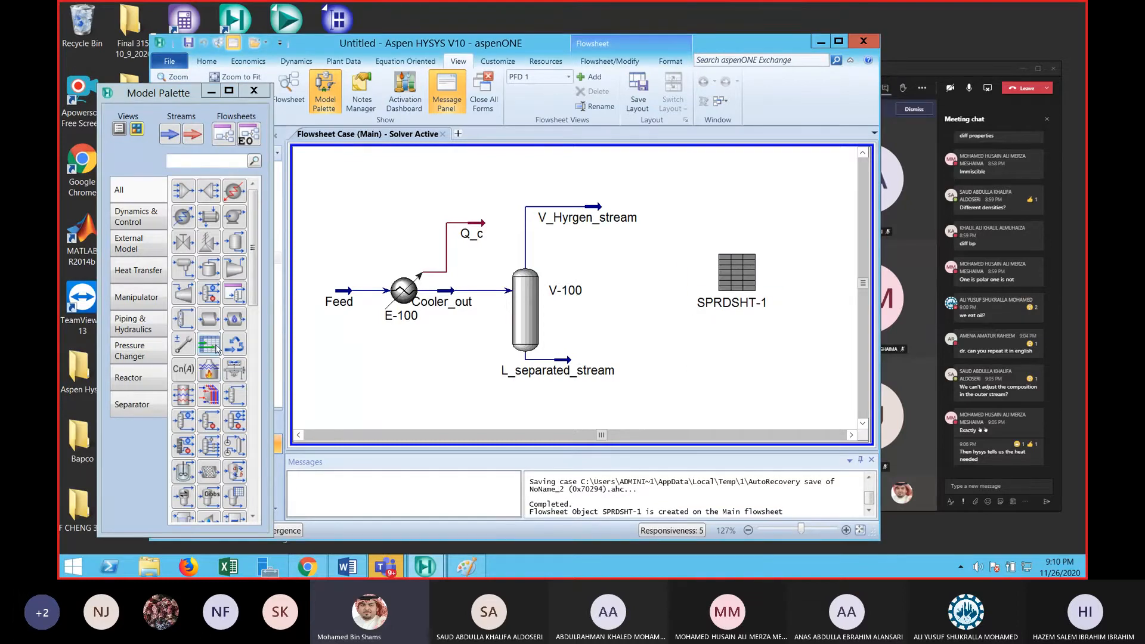
double_click(724, 280)
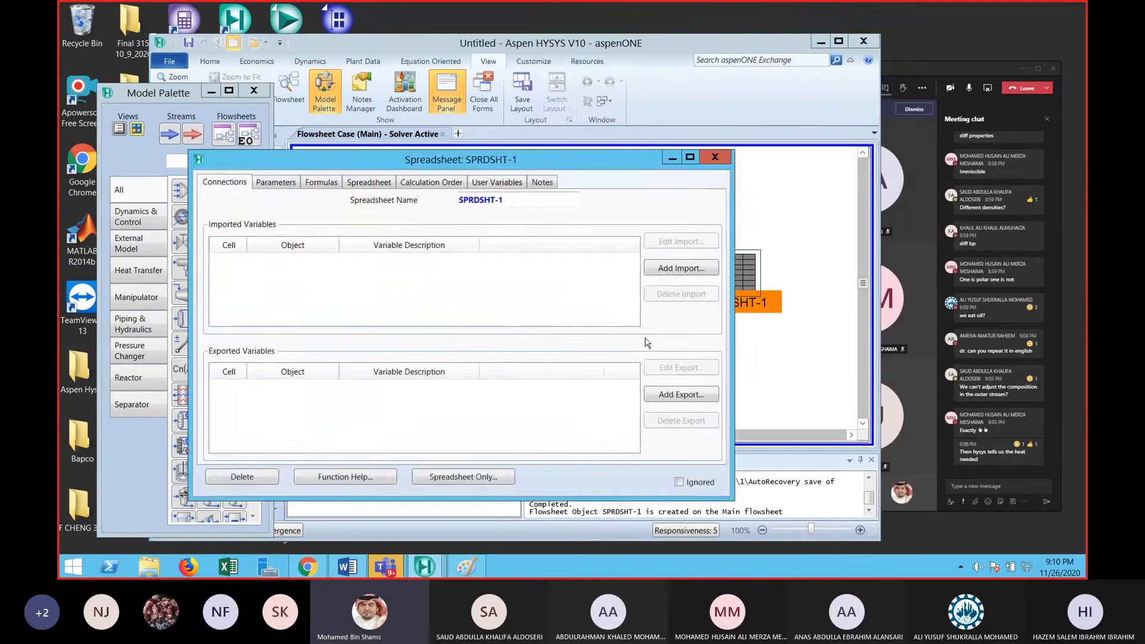
drag(511, 159, 716, 141)
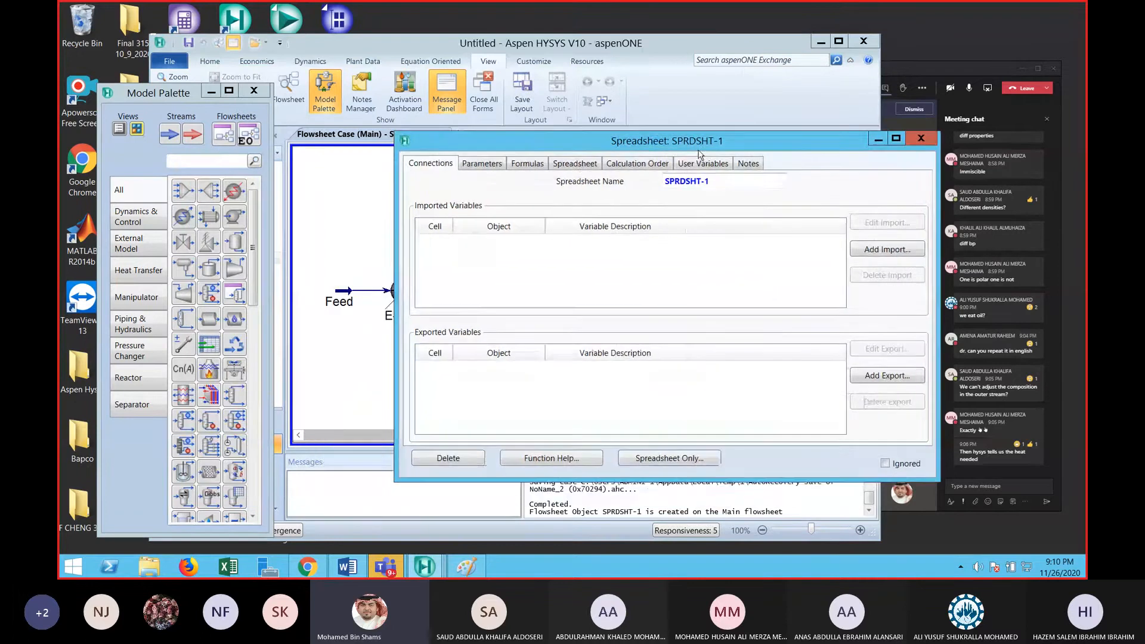
click(575, 163)
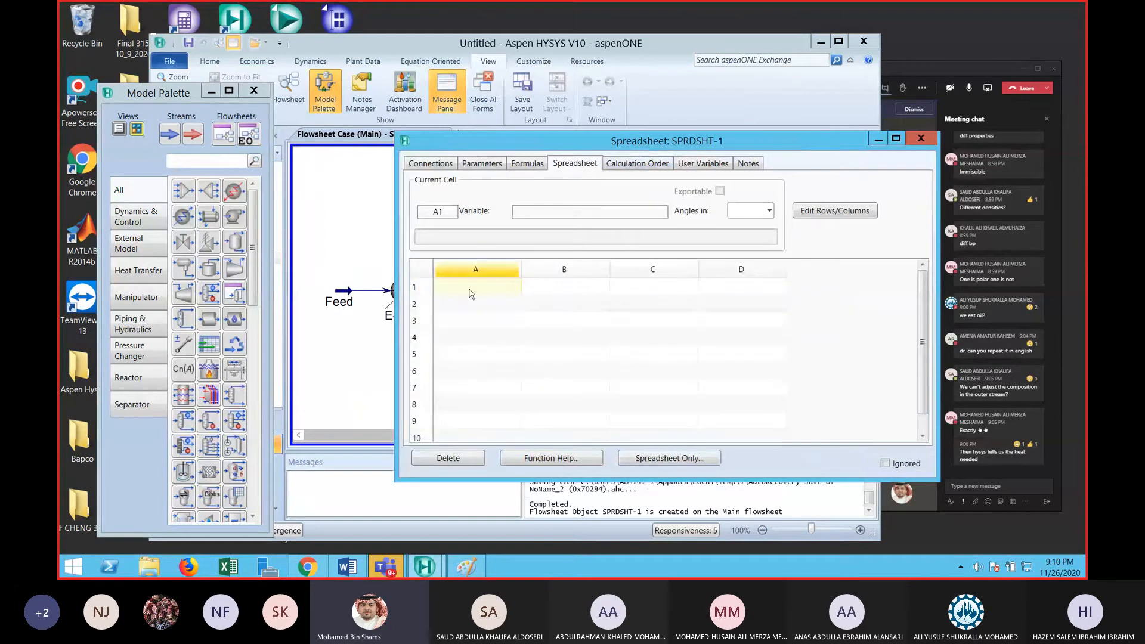
drag(430, 140, 567, 138)
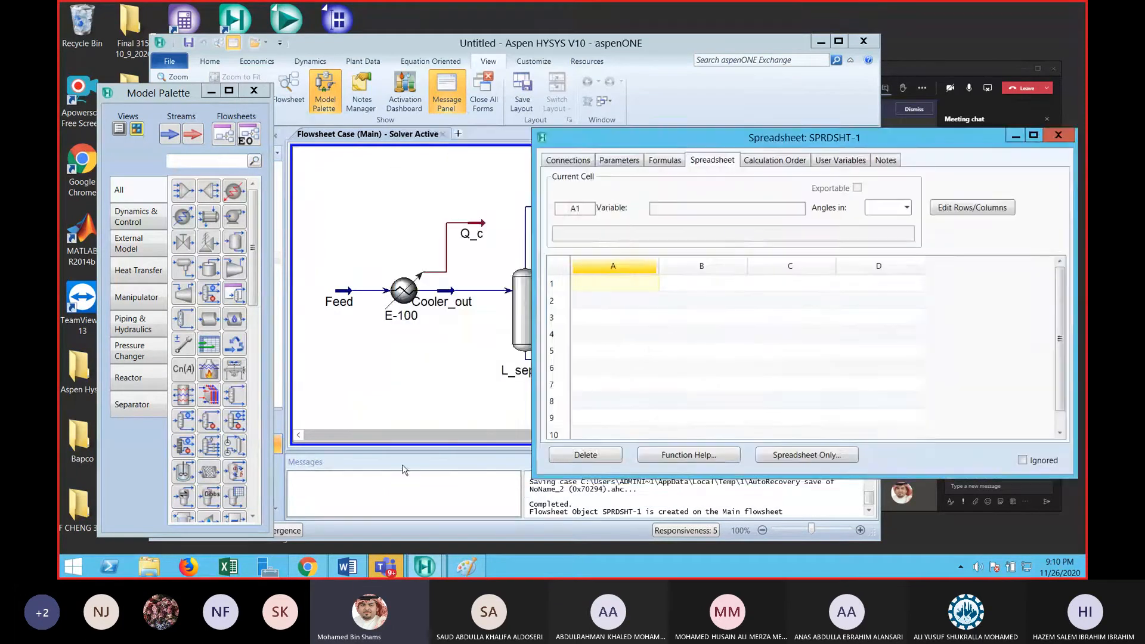
Circle the whole ethylene loss ratio in the Paint sketch and return to the HYSYS spreadsheet
click(465, 566)
mouse_move(238, 369)
mouse_down()
mouse_move(563, 257)
mouse_move(494, 376)
mouse_move(266, 424)
mouse_move(239, 357)
mouse_up()
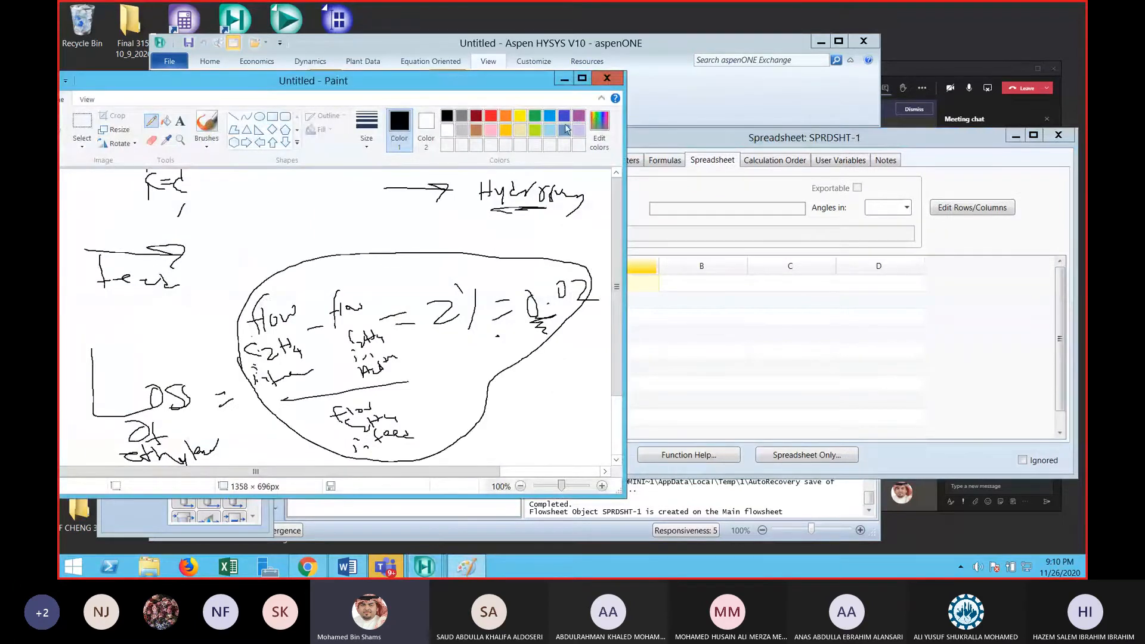
click(565, 81)
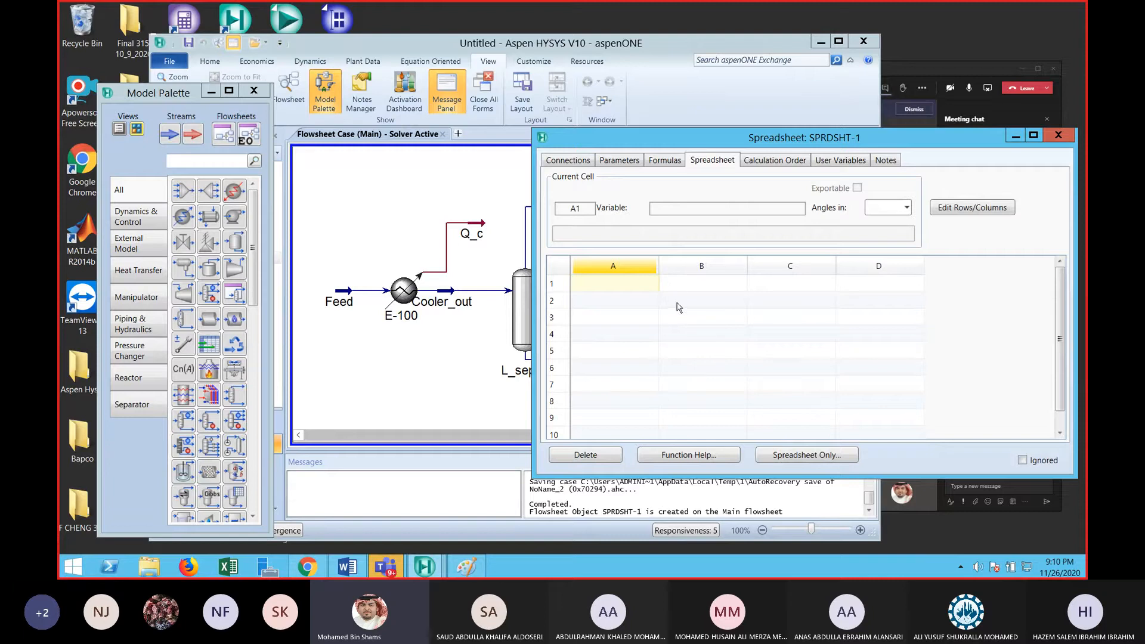
Create a blank workbook in Excel and label cells B3 and B4 as Var 1 and Var 2
click(232, 569)
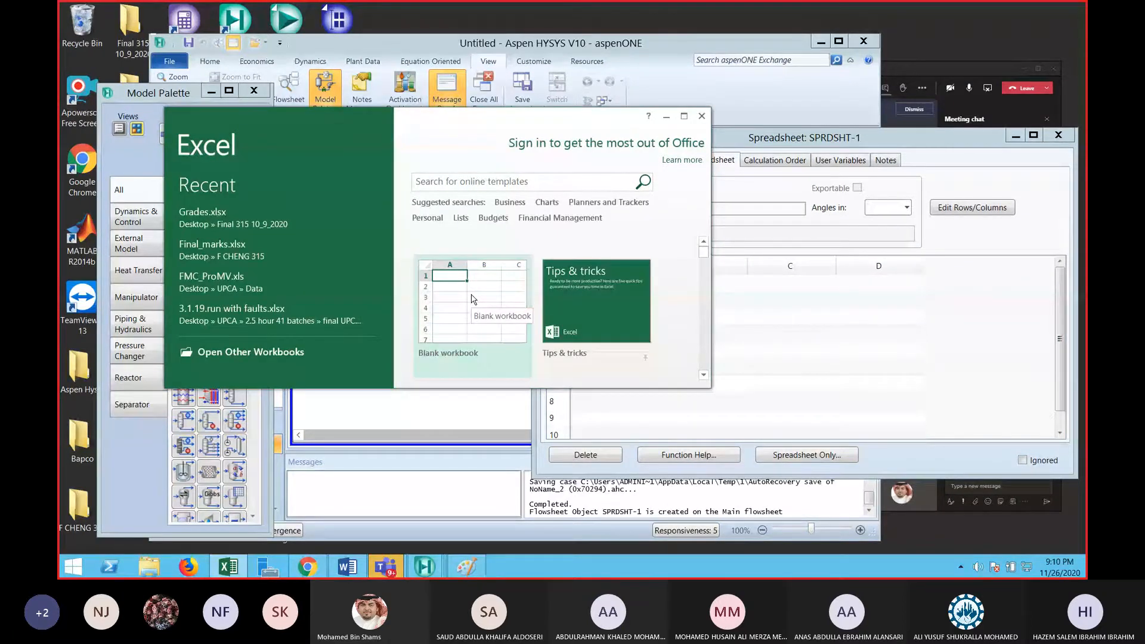
click(528, 349)
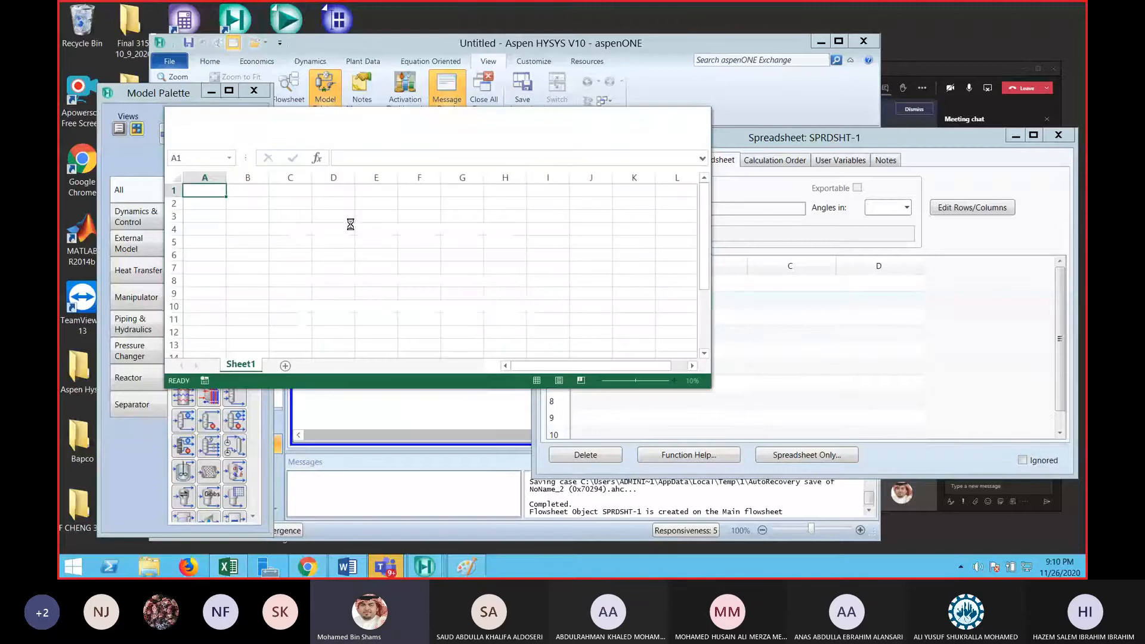
click(247, 218)
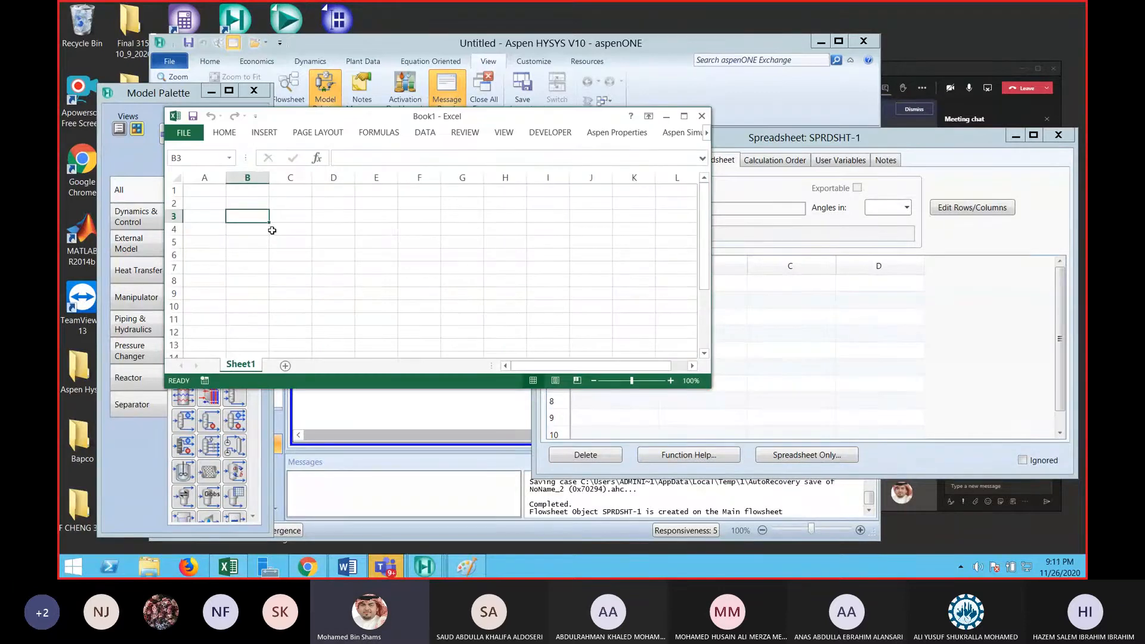
text(Var)
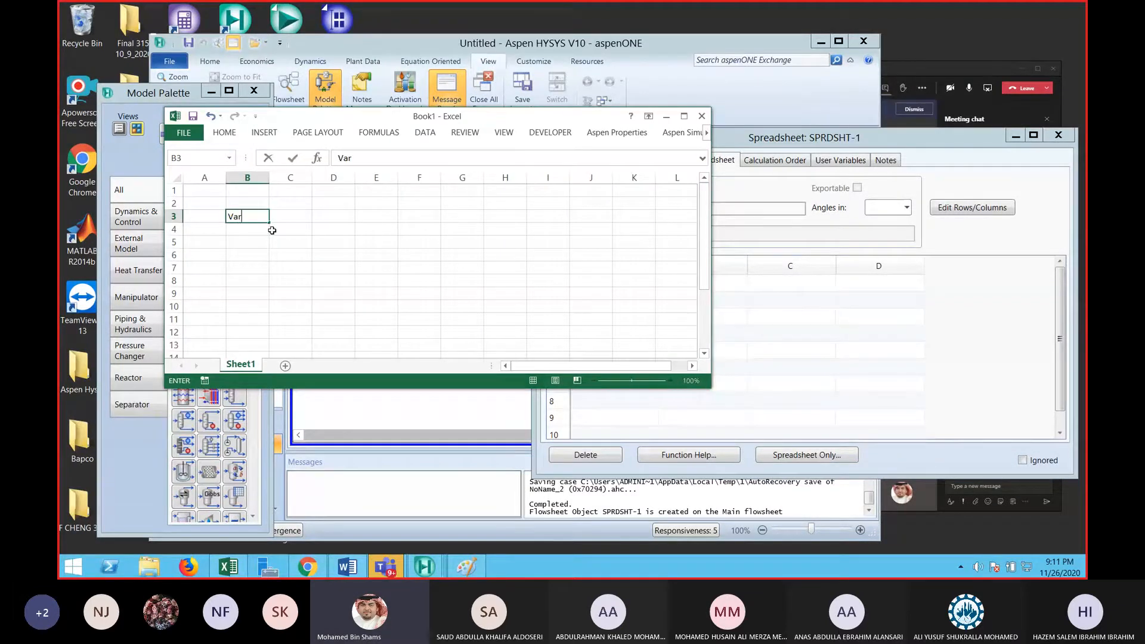
text( 1)
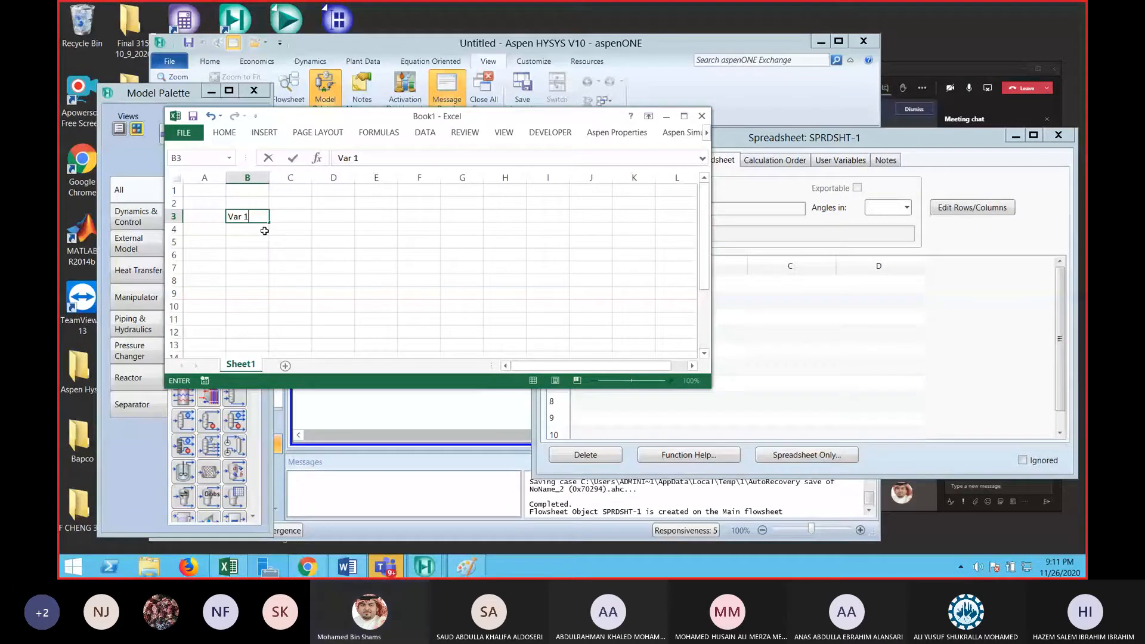
key(Return)
text(Var 2)
Enter the values 3 in C3 and 5 in C4 beside the variable labels
click(304, 221)
text(3)
click(295, 236)
text(5)
Try to add the two variables in C5 with the formula =c4+c3
click(306, 278)
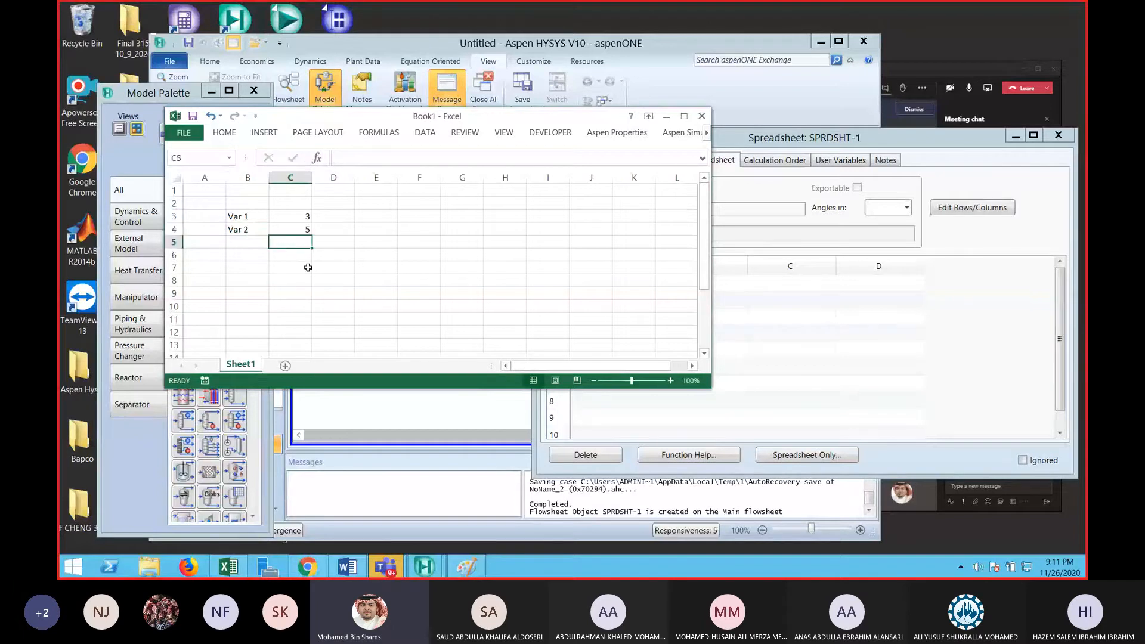
text(=c4+)
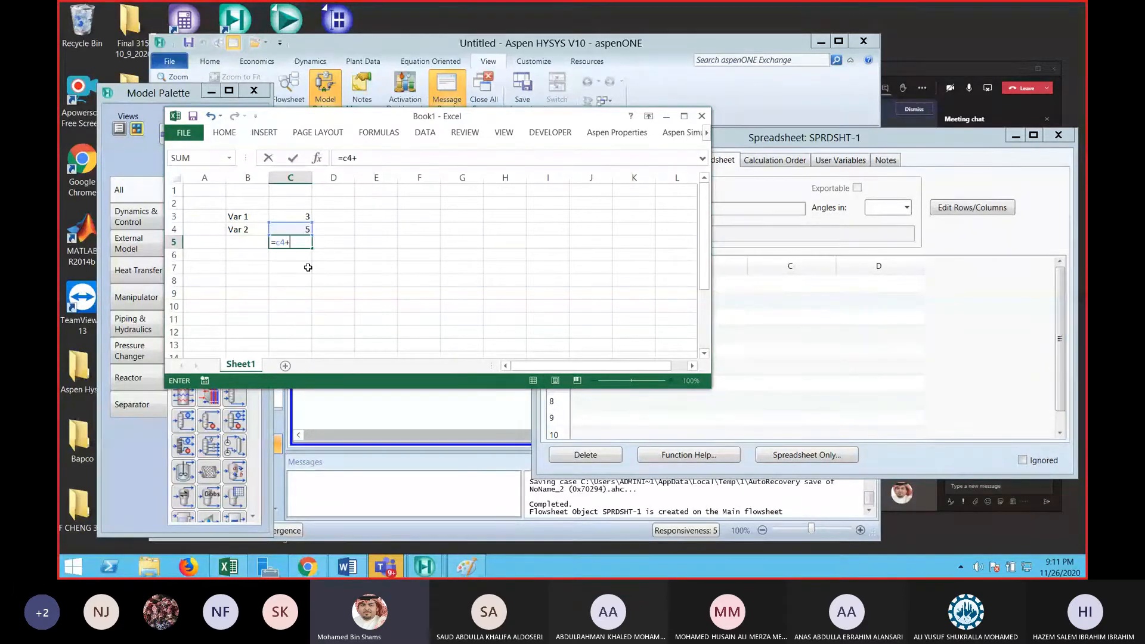
text(c3)
key(Up)
text(=c4)
key(Return)
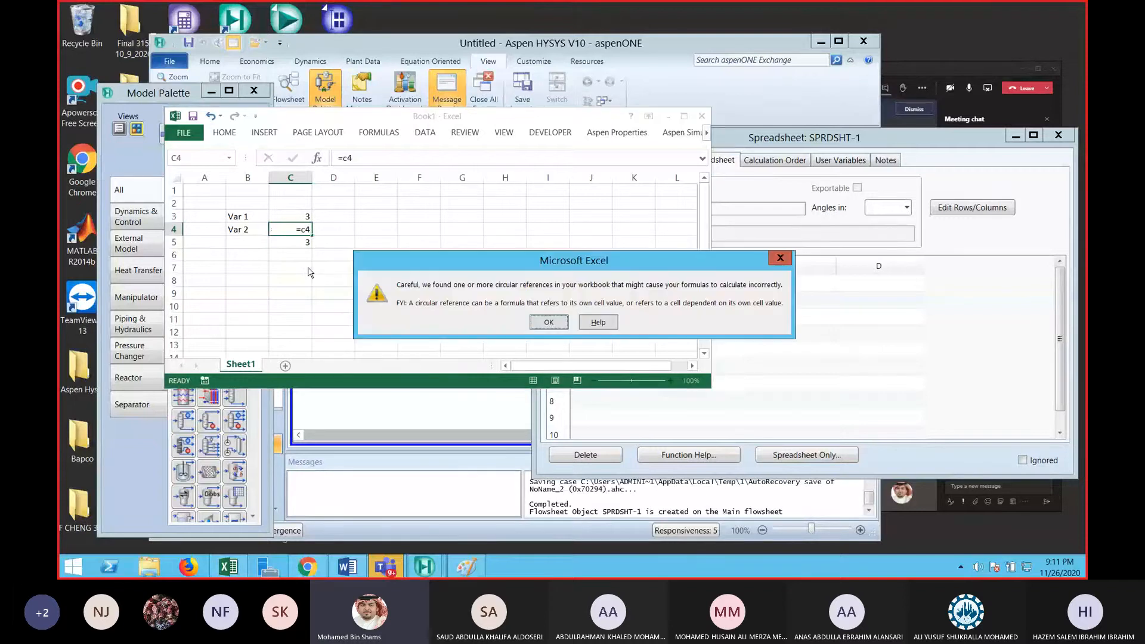
click(781, 259)
click(463, 267)
Set C4 to 6 and sum the two variables in C5 with the formula =c3+c4
click(299, 241)
click(303, 231)
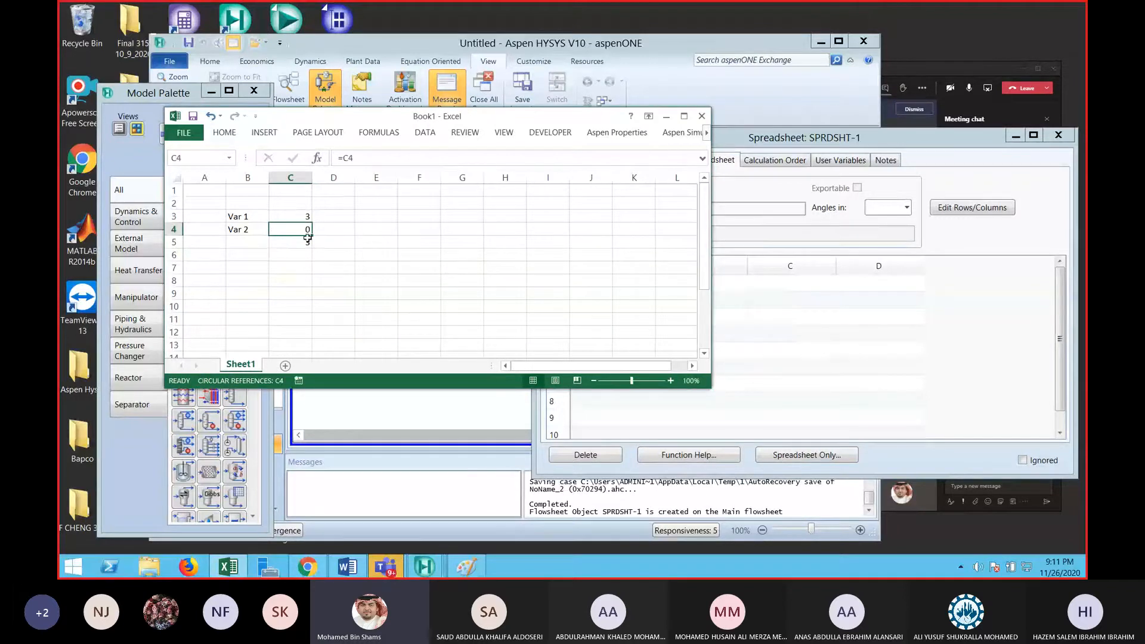
text(6)
key(Return)
text(=)
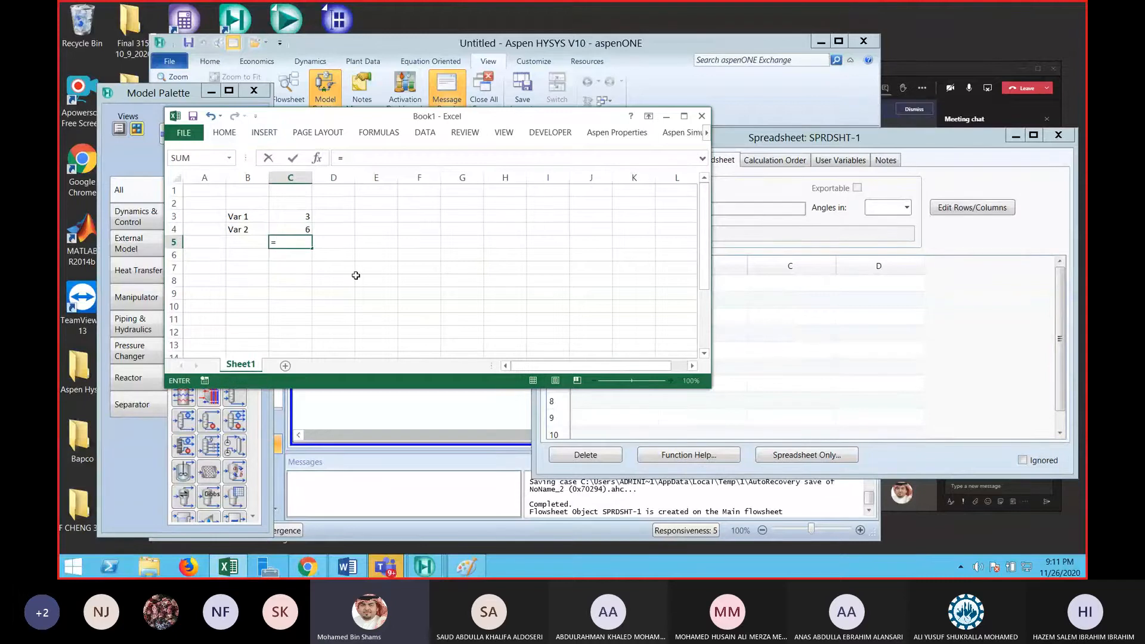
text(c3+c4)
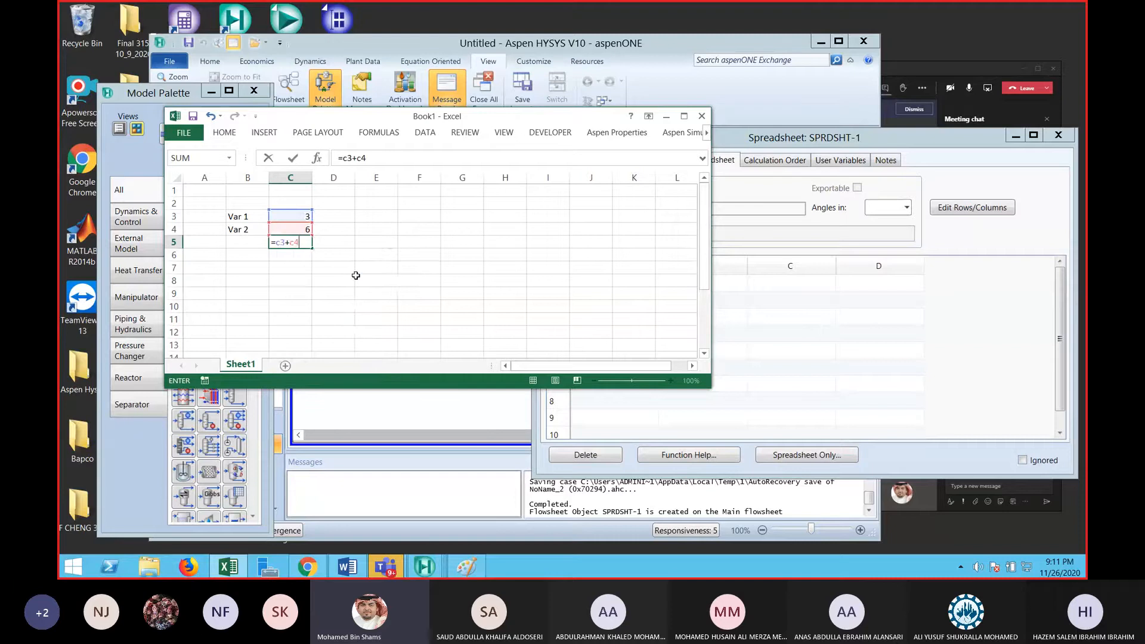
key(Return)
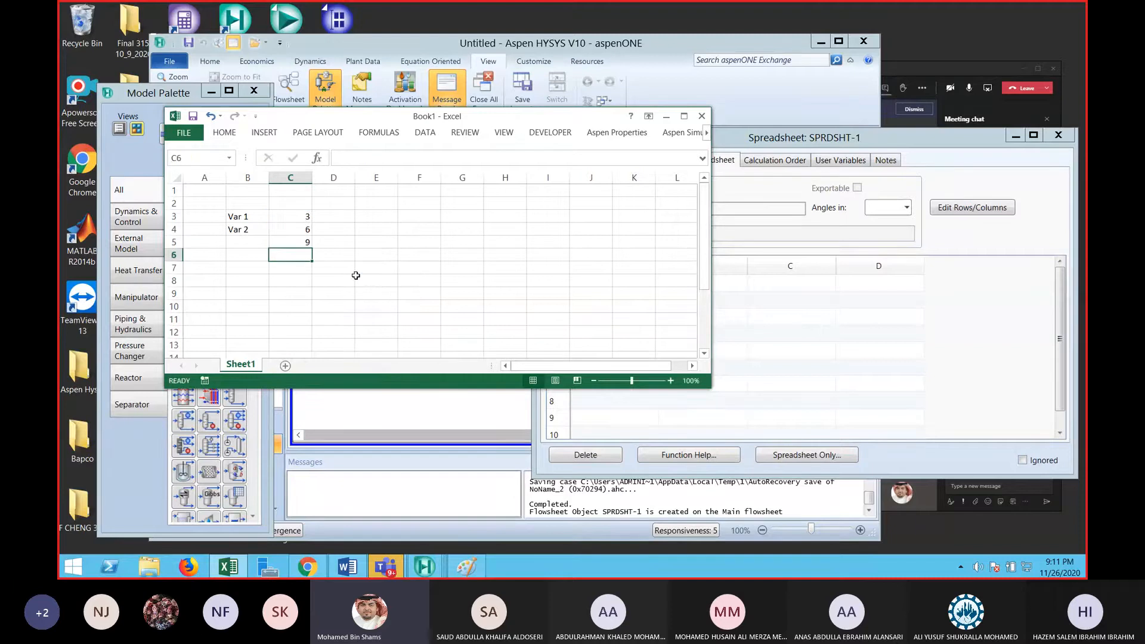
Rename the labels in B3 and B4 as T and P, and close the example workbook
drag(248, 216, 249, 230)
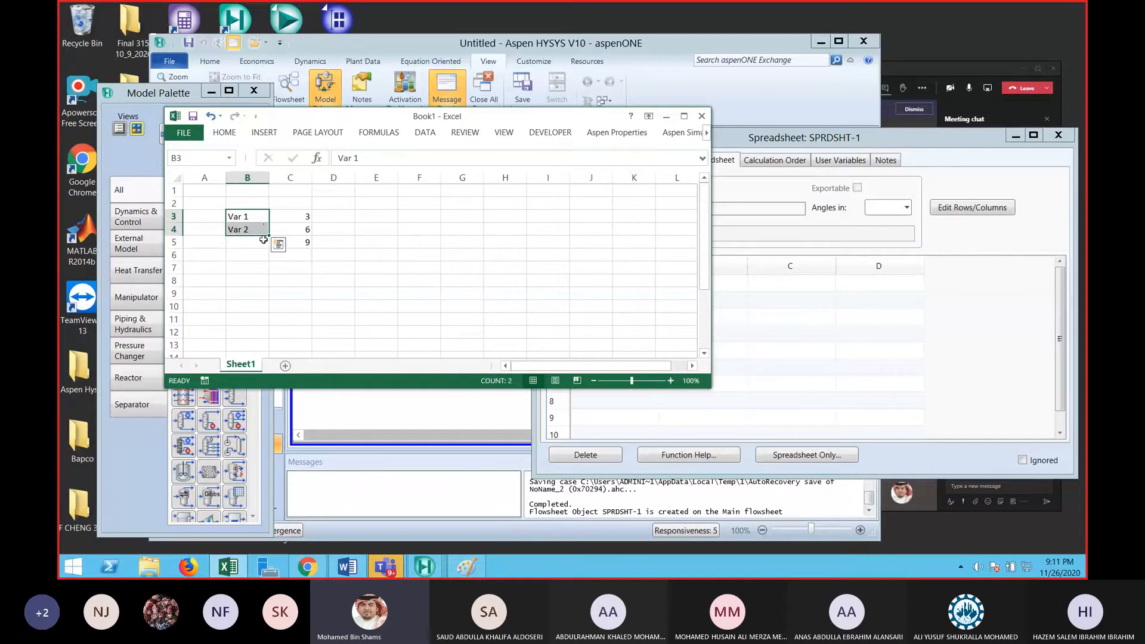
click(343, 252)
click(305, 218)
click(303, 230)
click(248, 216)
text(T)
click(260, 230)
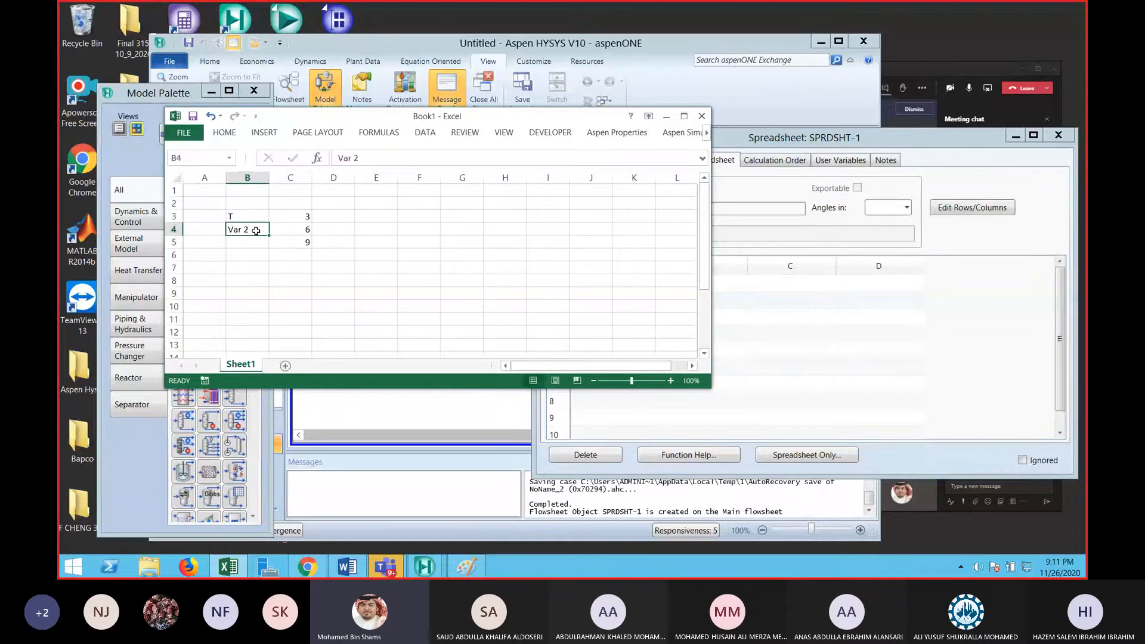
text(P)
click(262, 285)
mouse_move(304, 218)
mouse_down()
mouse_move(309, 244)
mouse_move(305, 218)
mouse_up()
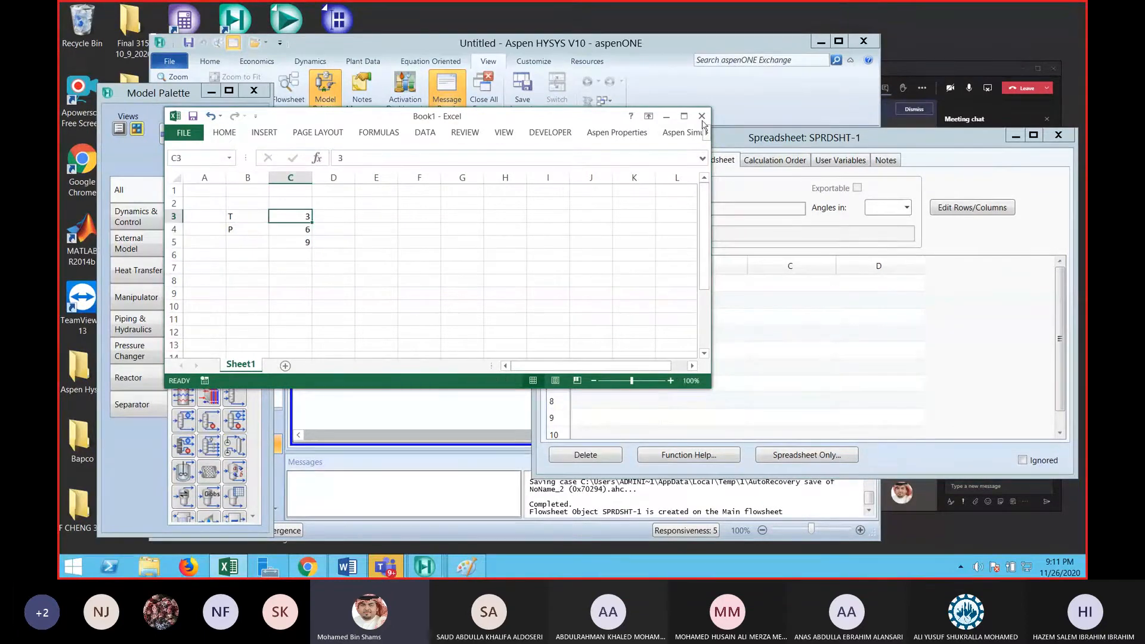
click(702, 116)
click(581, 299)
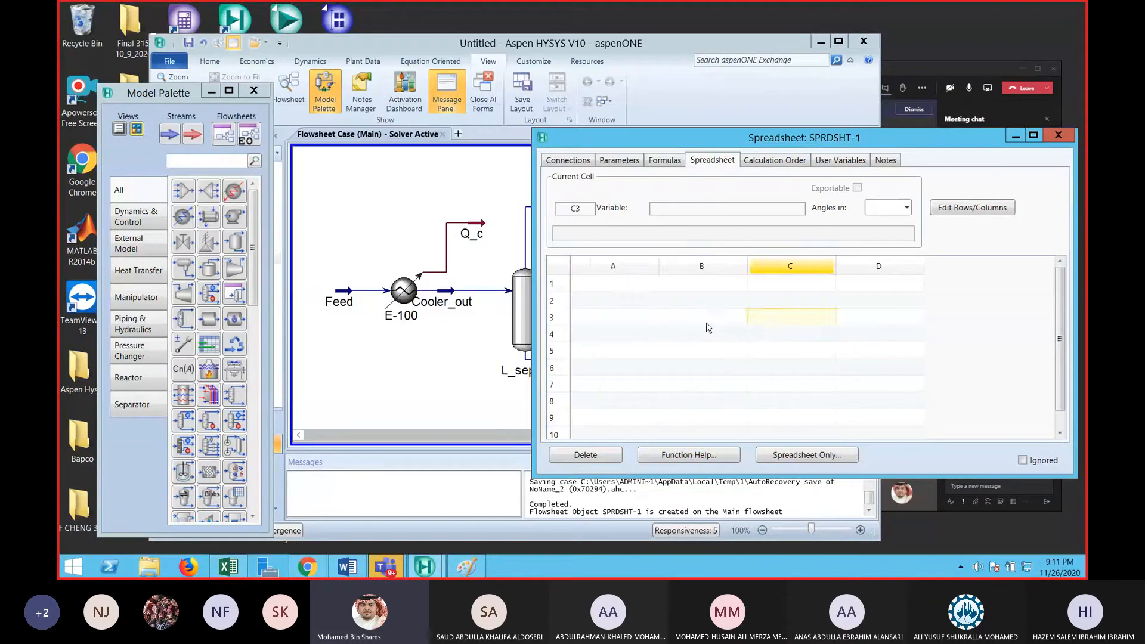
Label cell A1 of the HYSYS spreadsheet "ethylene in the feed" and cell A2 "ethylene in the H2 stream"
click(633, 290)
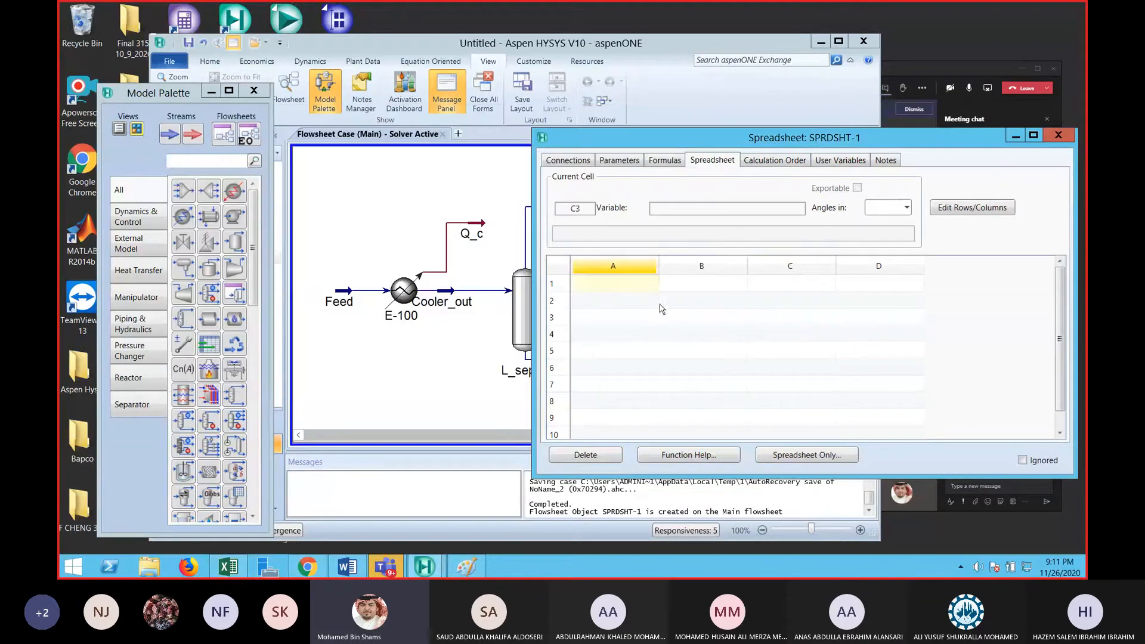
click(706, 289)
click(639, 284)
text(ethylene)
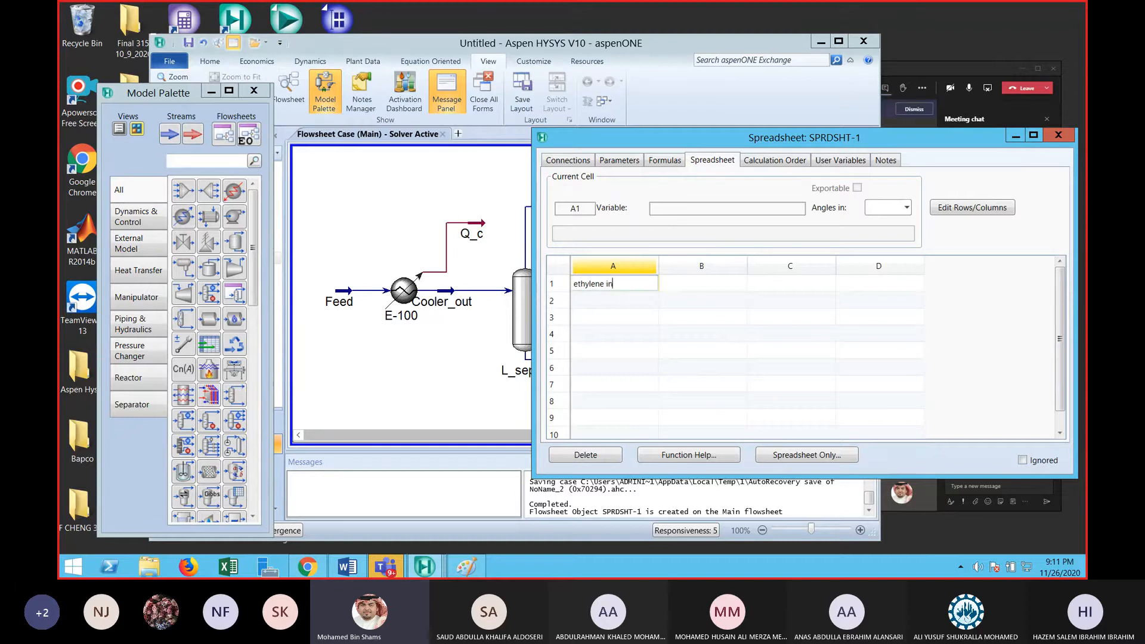
click(637, 301)
text(e)
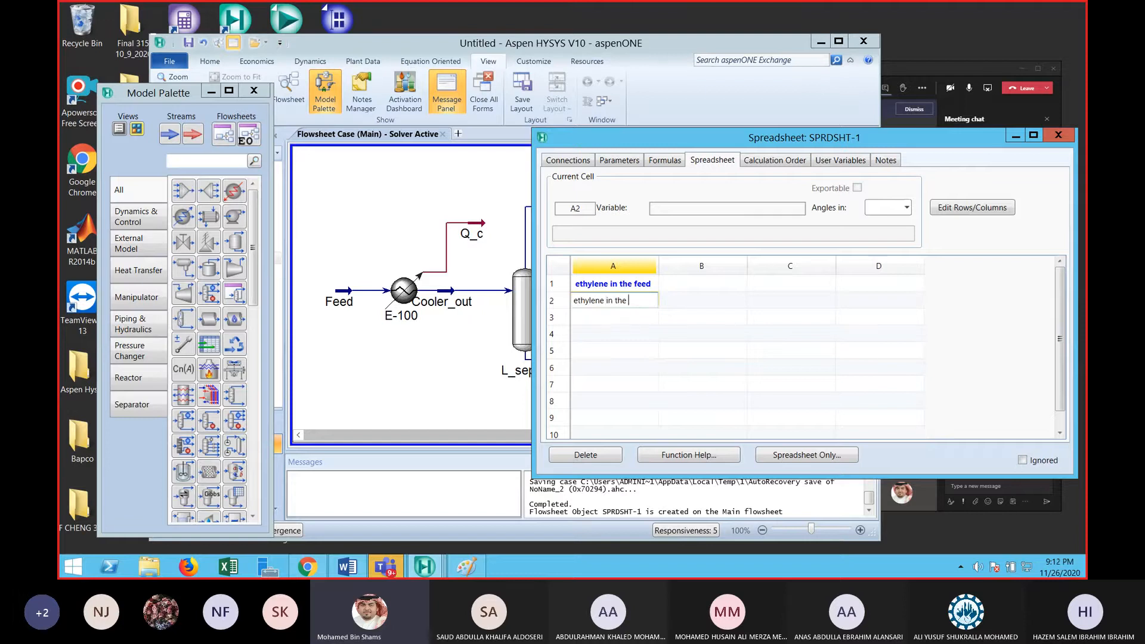
text(thylene in the H2 stream)
key(Return)
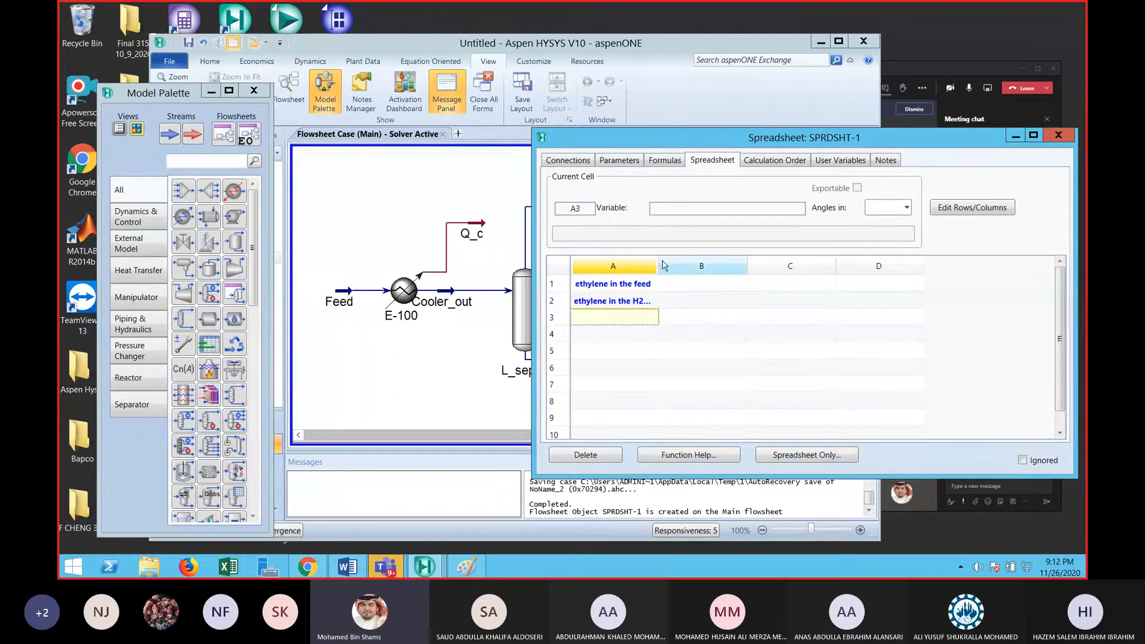
Widen column A of the spreadsheet to fit both ethylene labels and move the spreadsheet window clear of the flowsheet
drag(660, 262, 691, 262)
click(728, 286)
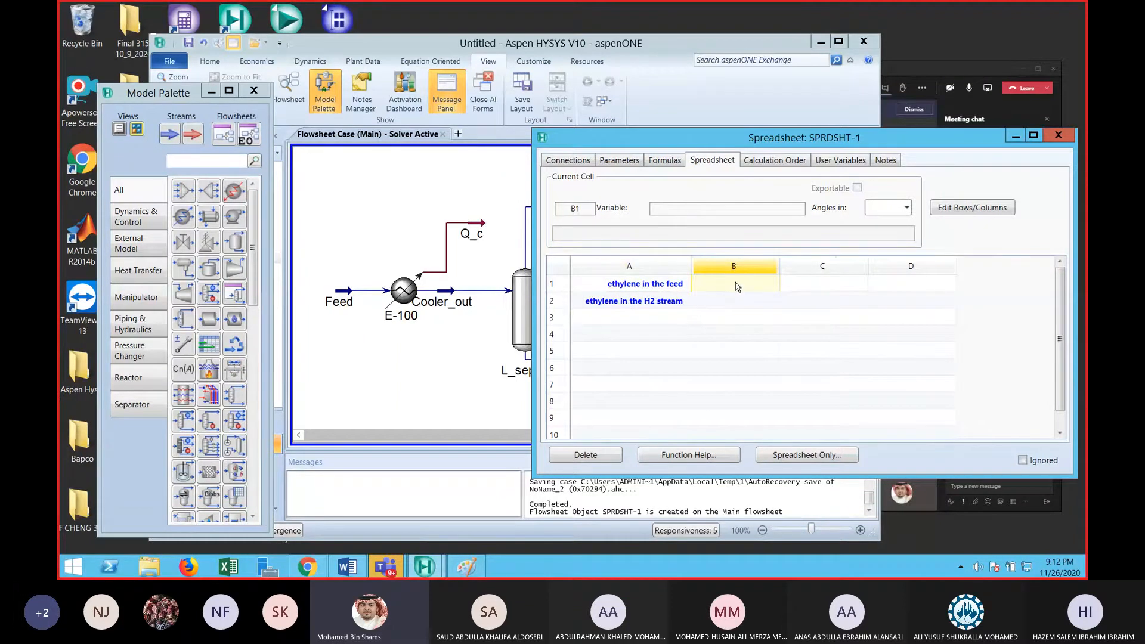
mouse_move(834, 142)
mouse_down()
mouse_move(625, 129)
mouse_move(845, 160)
mouse_up()
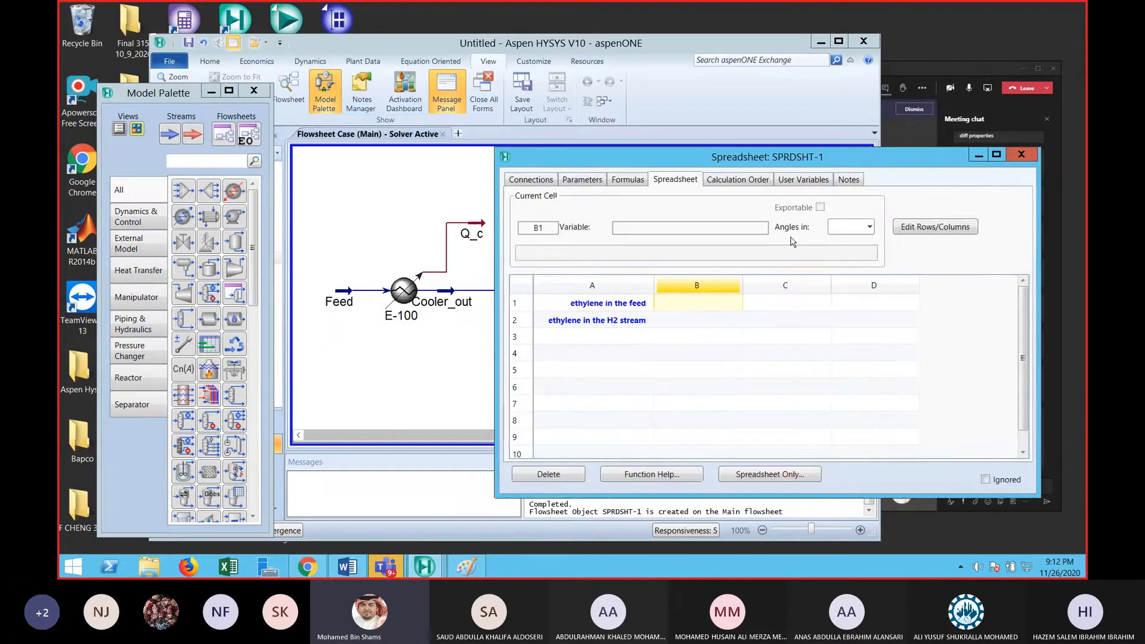
Import the Feed stream's Master Comp Molar Flow of Ethylene into cell B1
right_click(681, 308)
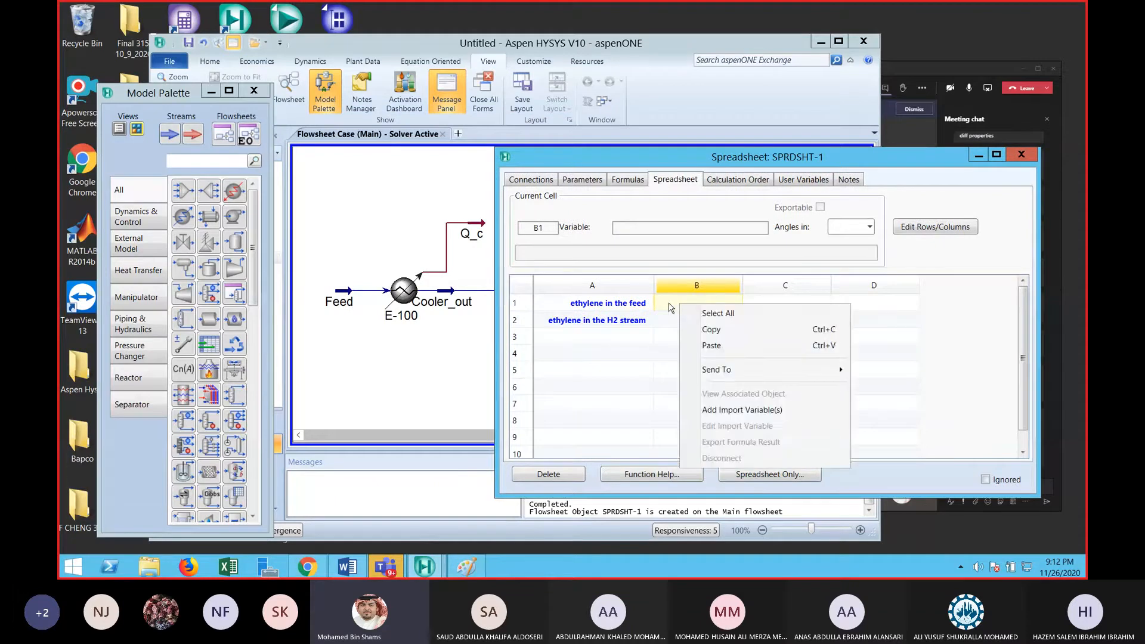
click(658, 320)
right_click(666, 311)
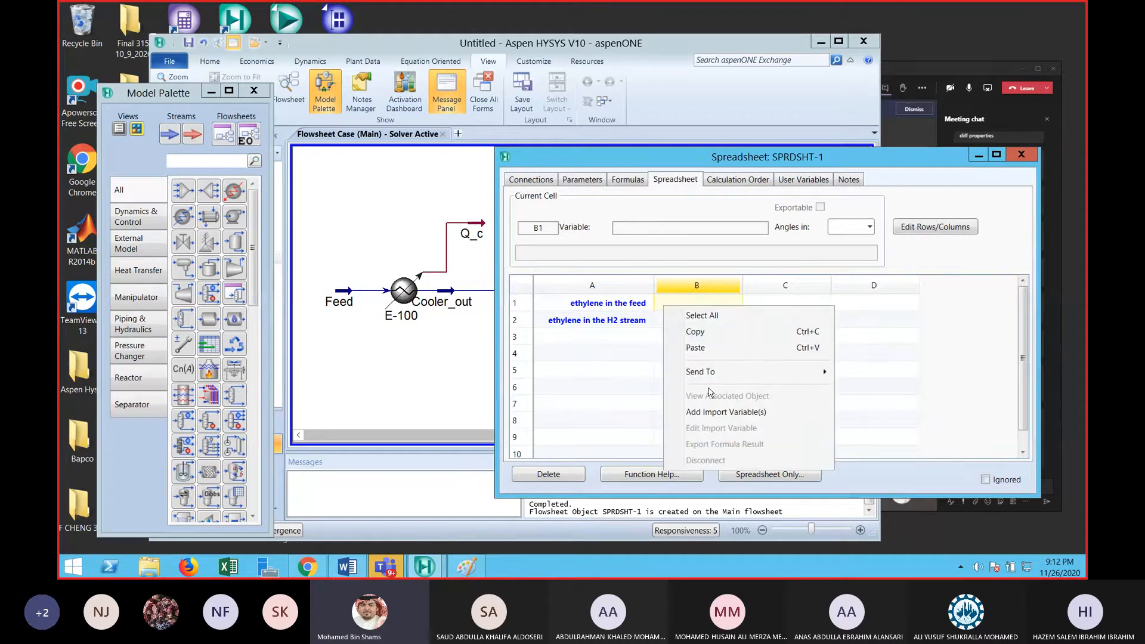
click(727, 419)
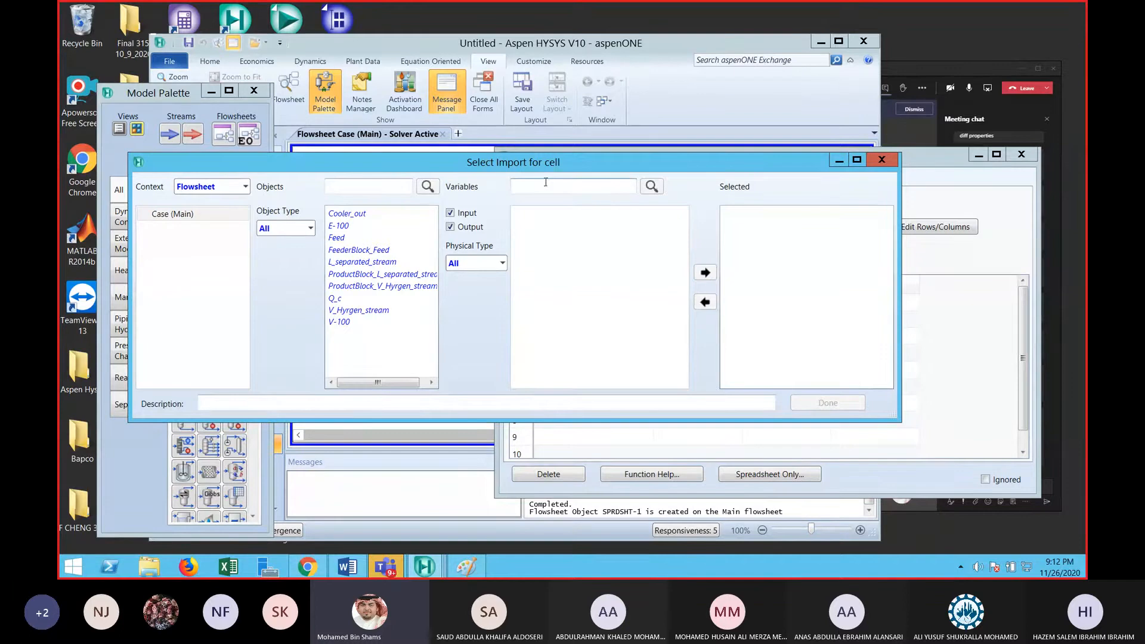
drag(547, 166, 651, 333)
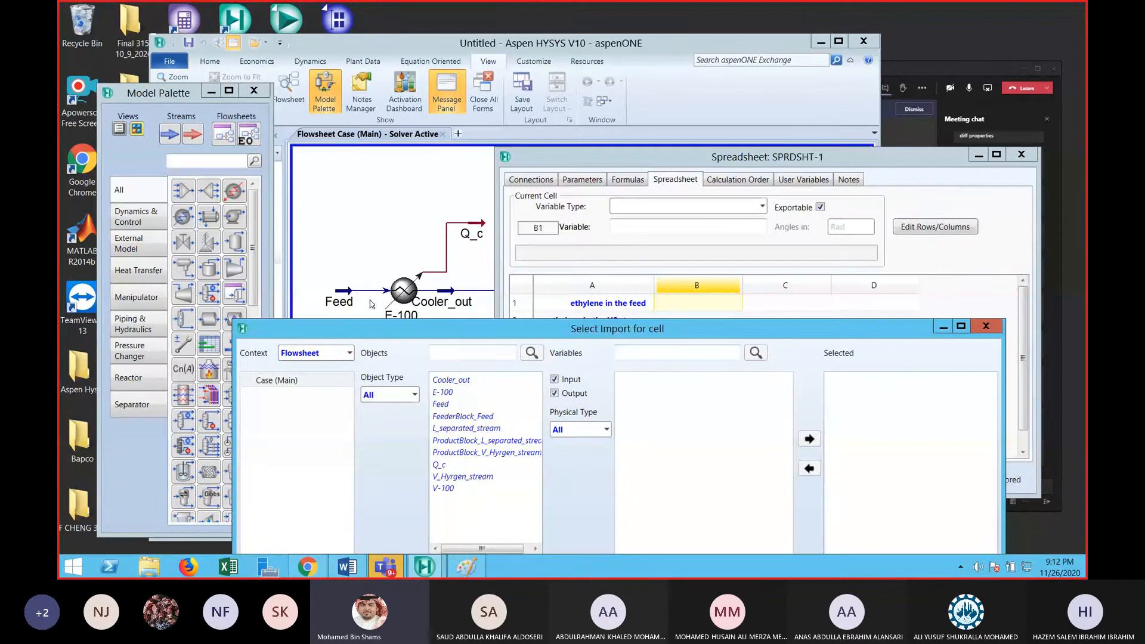
drag(442, 328, 408, 190)
click(417, 266)
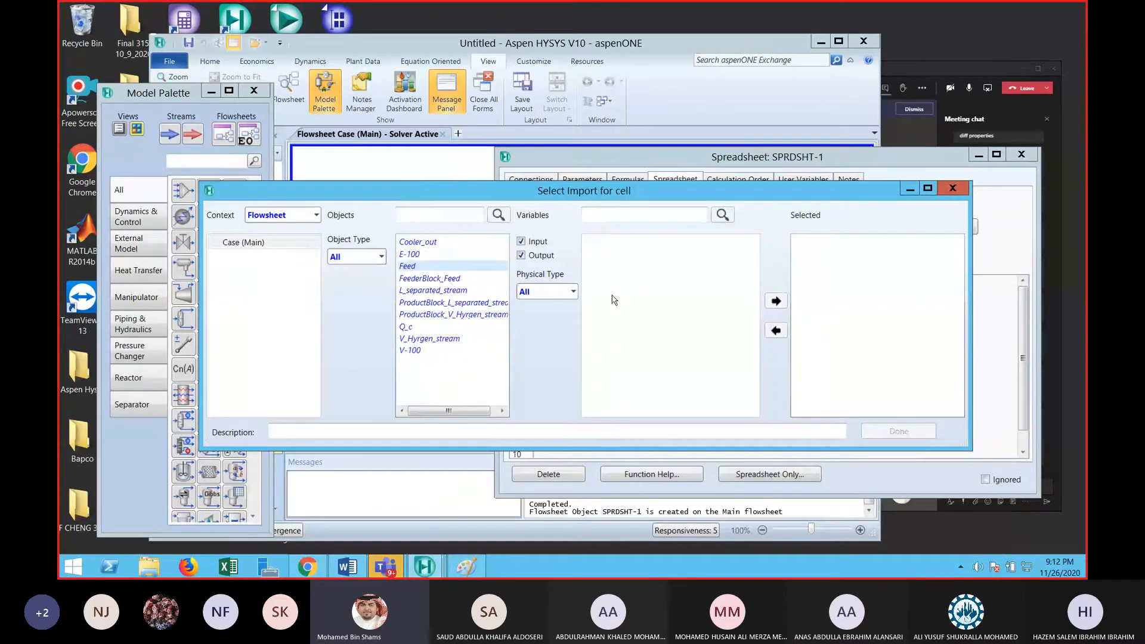
click(429, 266)
drag(755, 251, 769, 317)
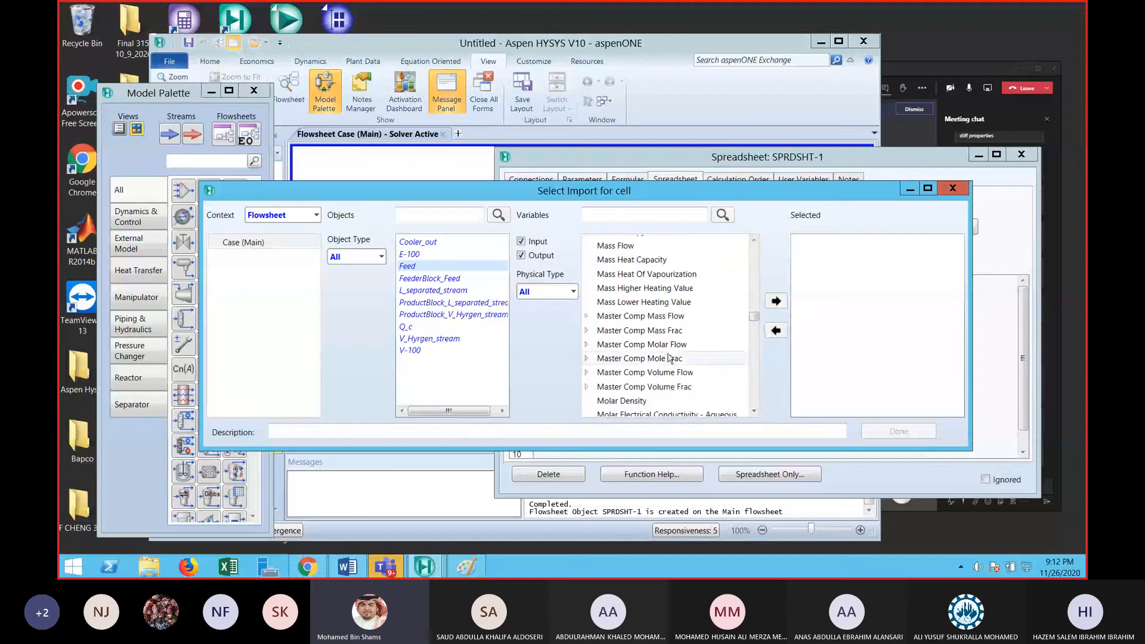
click(587, 346)
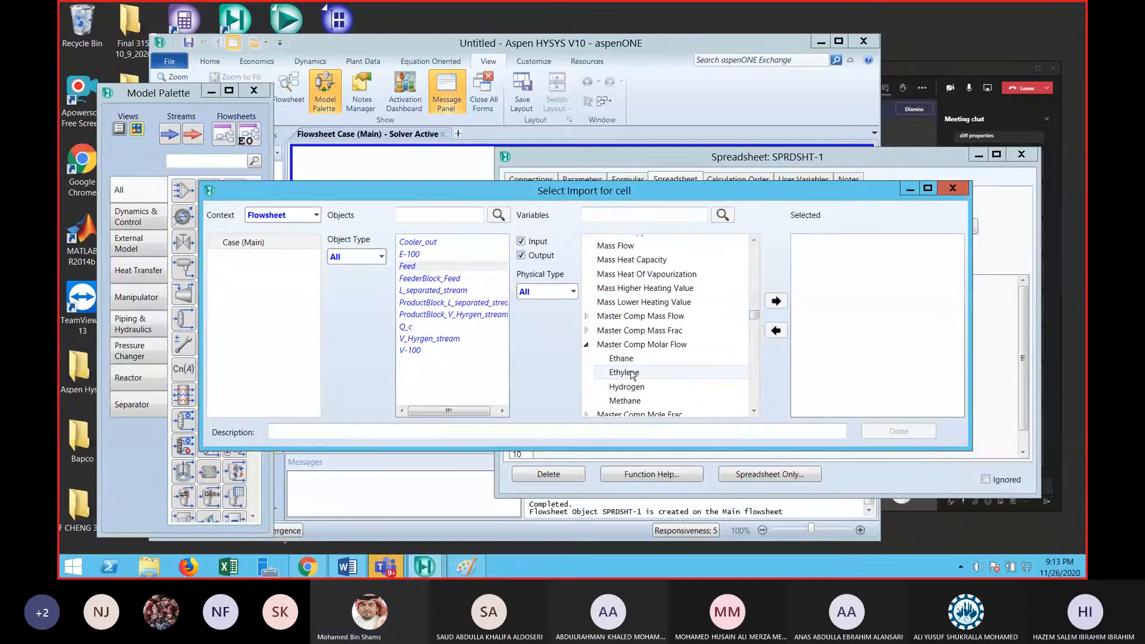
click(633, 376)
click(776, 302)
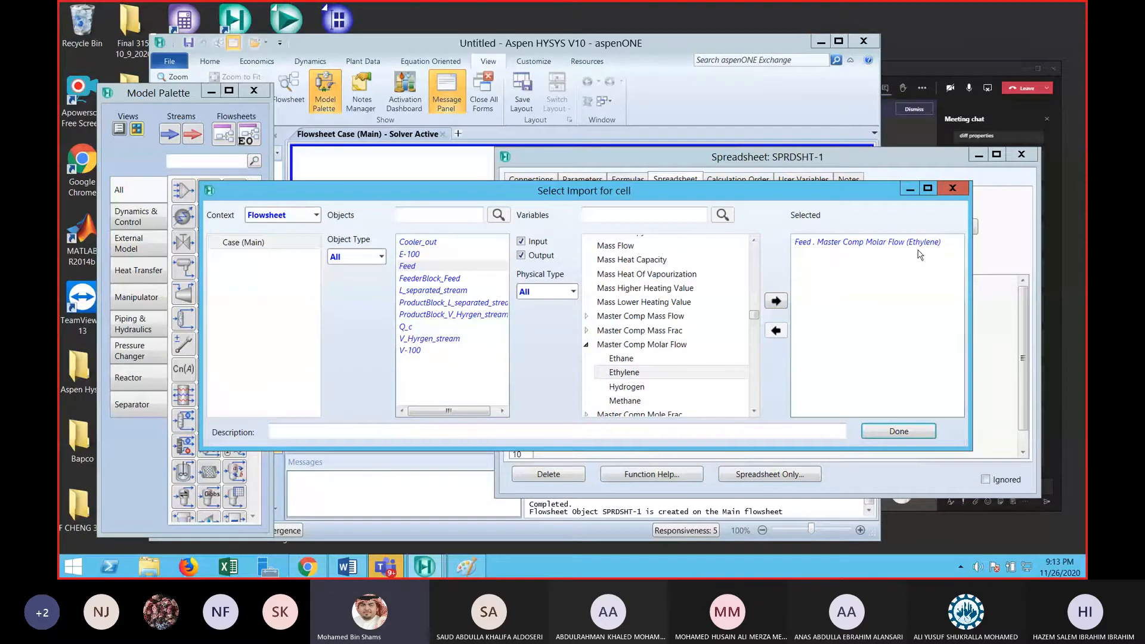
click(899, 432)
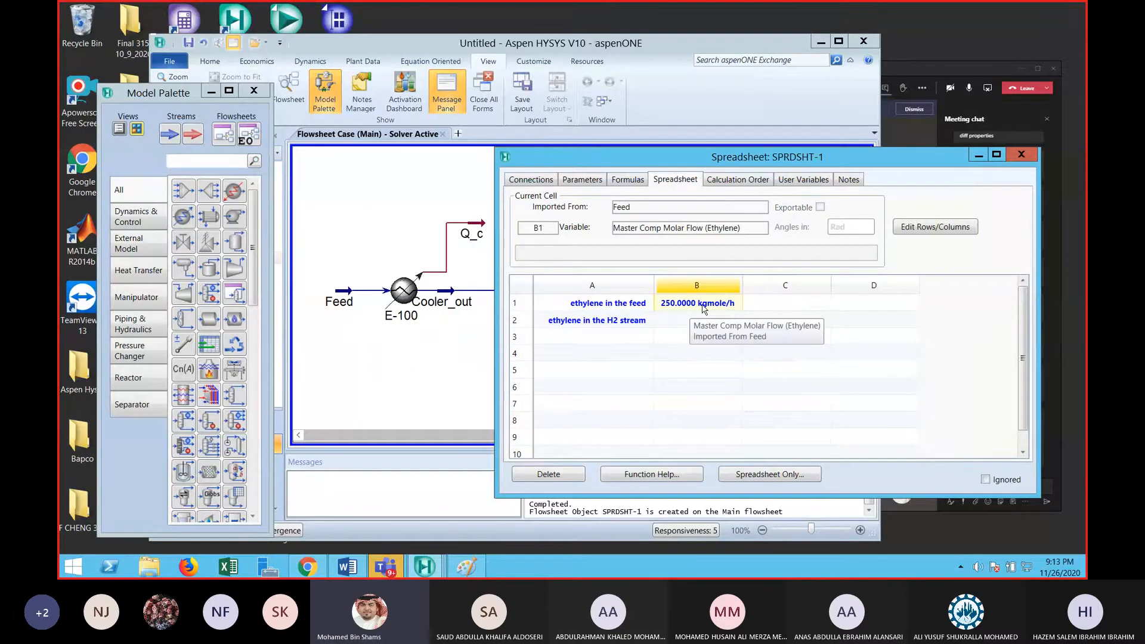
Check the Feed stream's ethylene mole fraction and total molar flow against the imported value, and close the stream
double_click(342, 292)
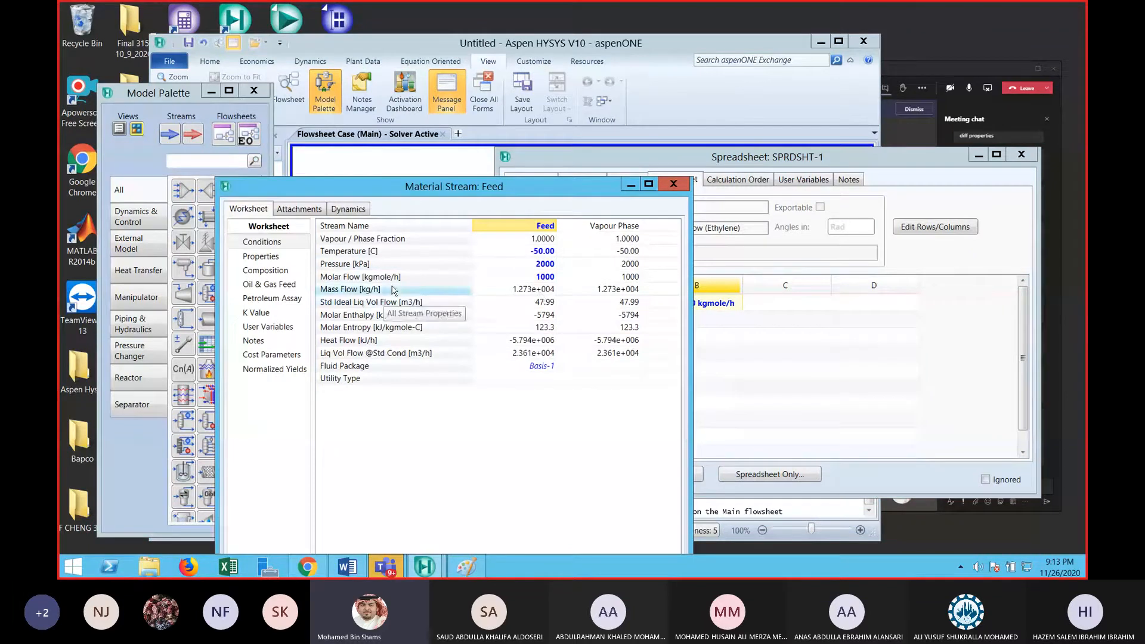
click(244, 272)
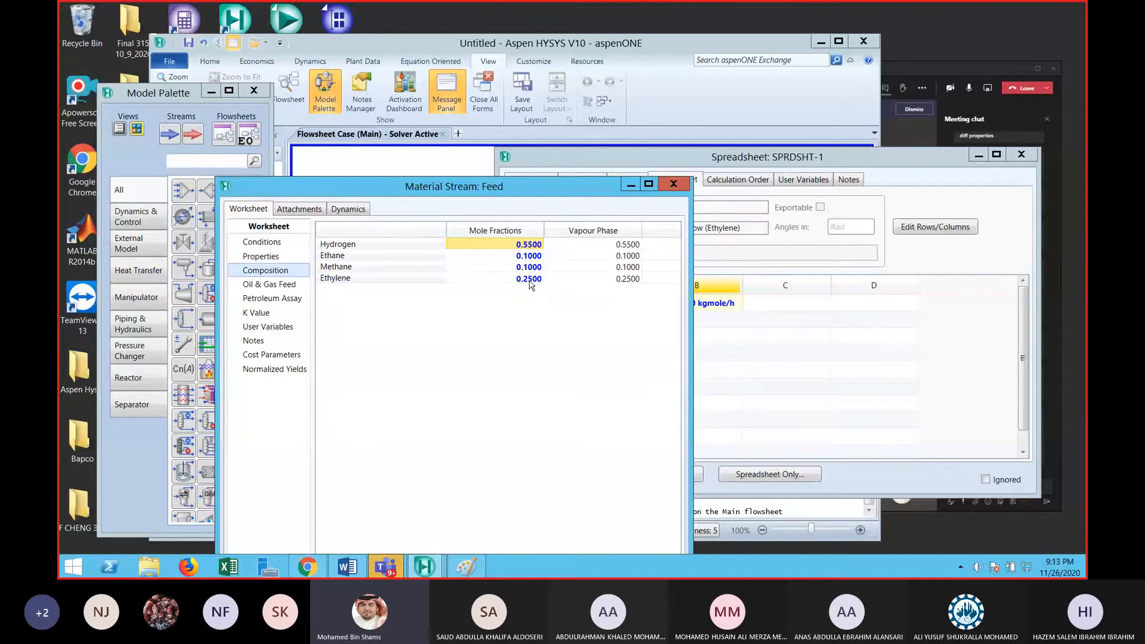
drag(542, 192, 502, 187)
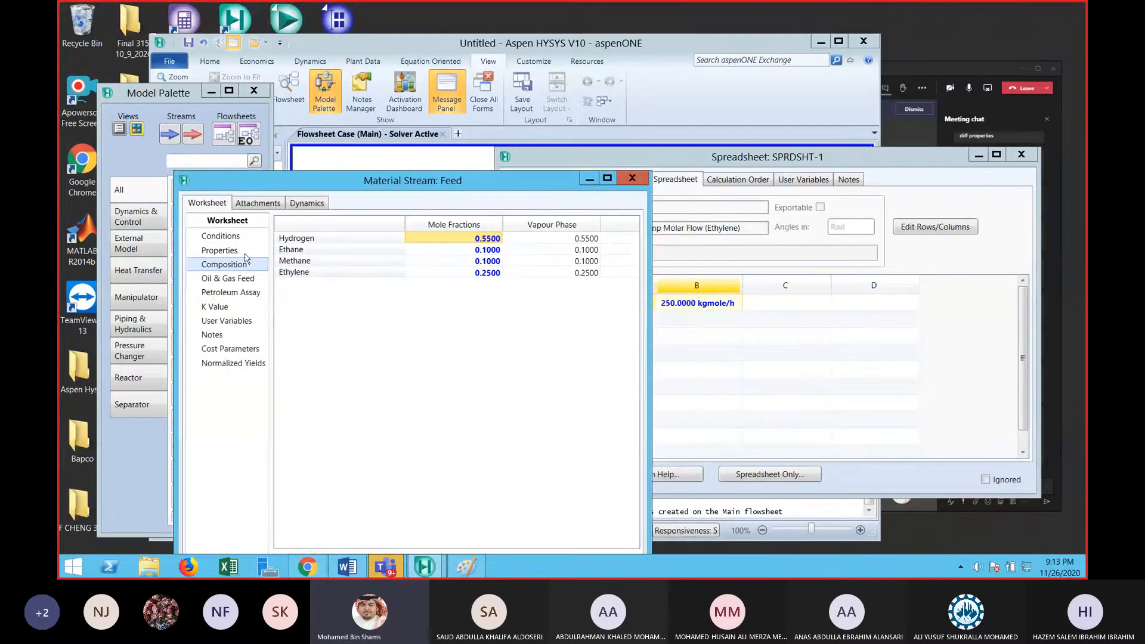
click(250, 237)
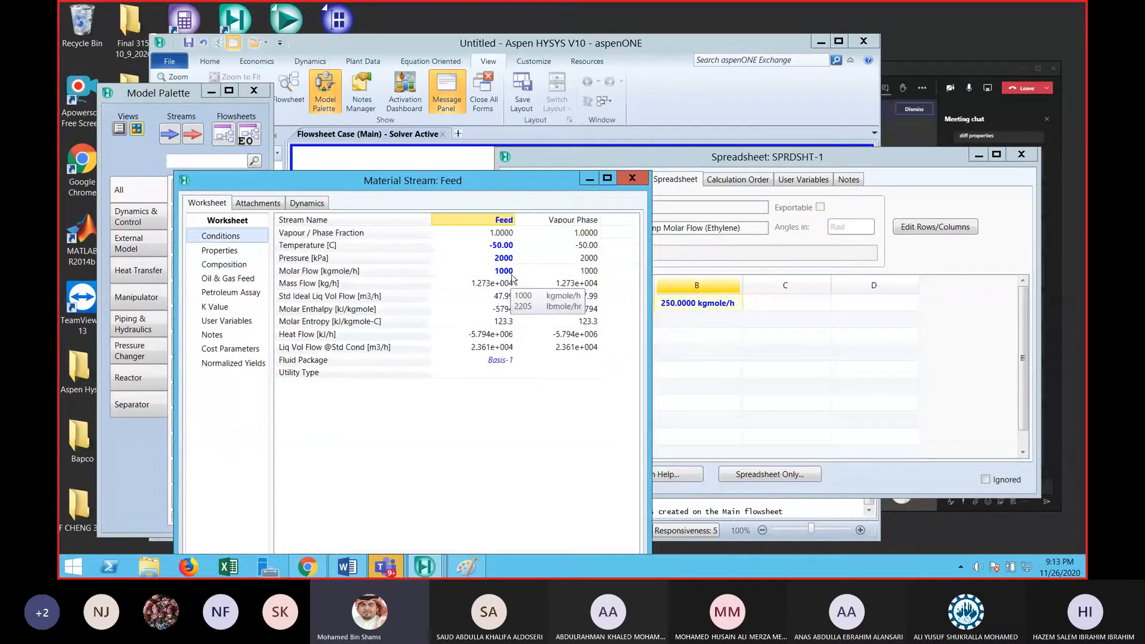
click(632, 177)
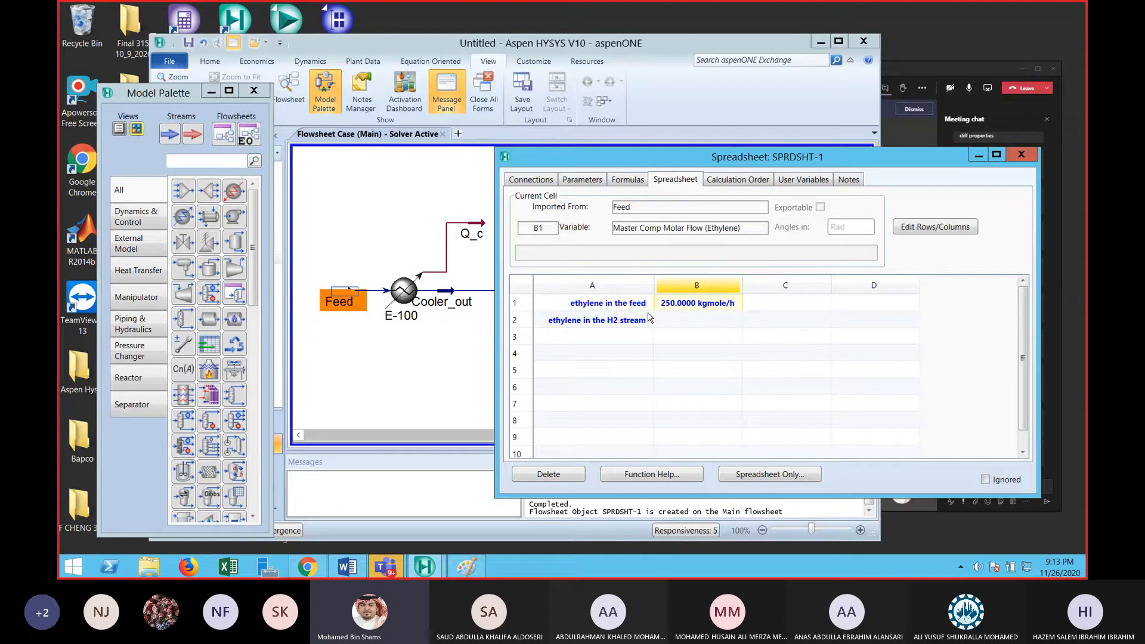
Import the Master Comp Molar Flow of Ethylene from V_Hyrgen_stream into cell B2
click(670, 328)
right_click(670, 327)
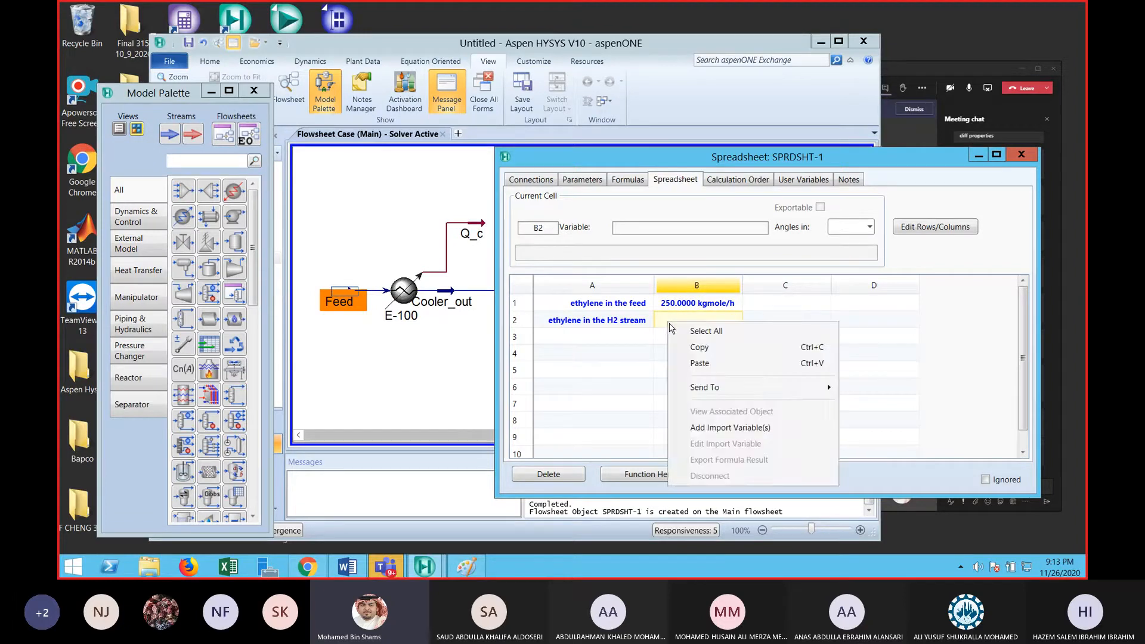
click(711, 431)
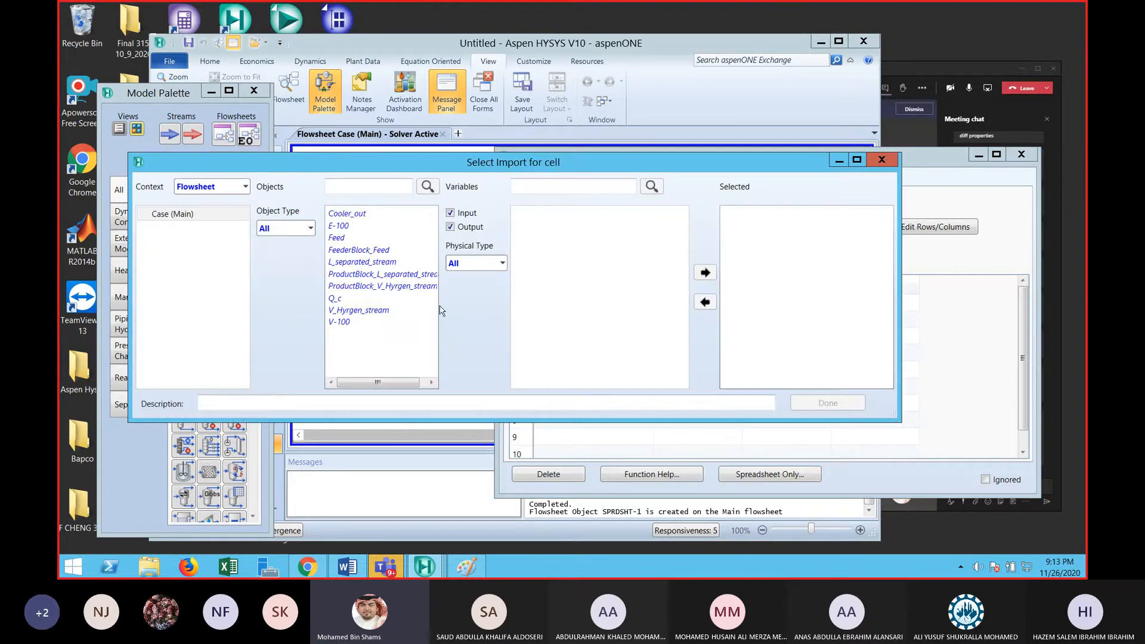
click(390, 312)
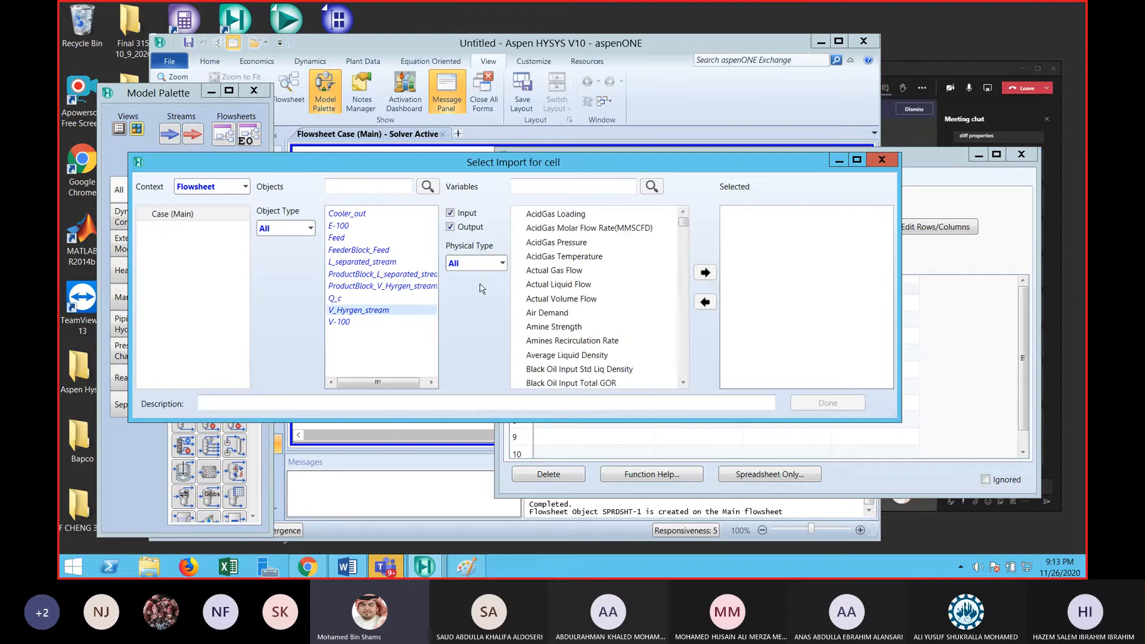
drag(681, 226, 700, 295)
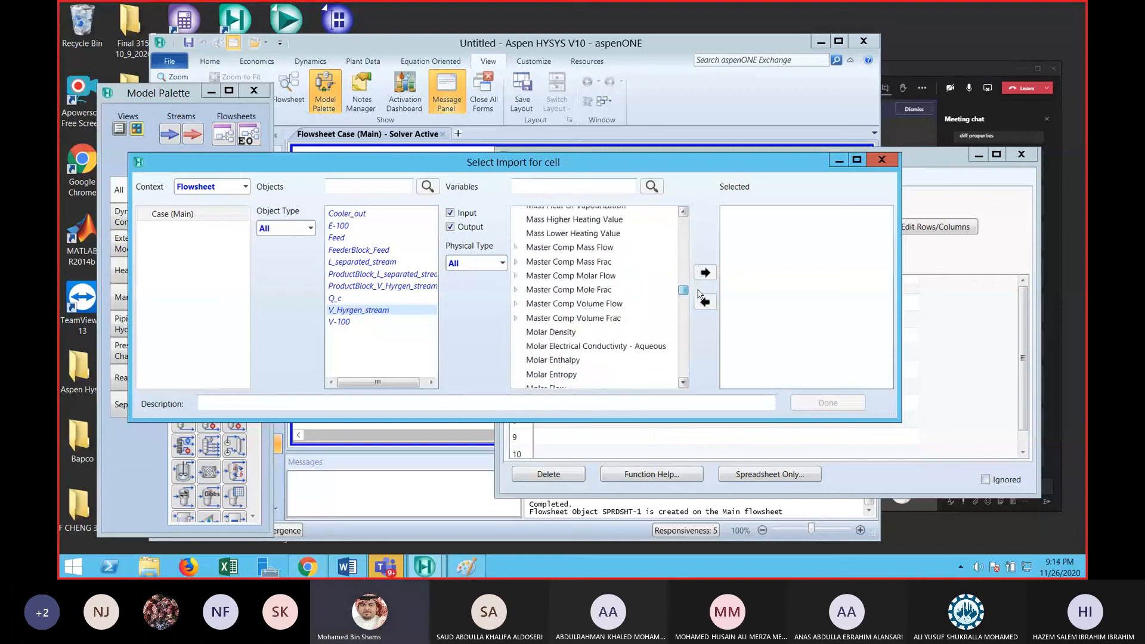
double_click(544, 278)
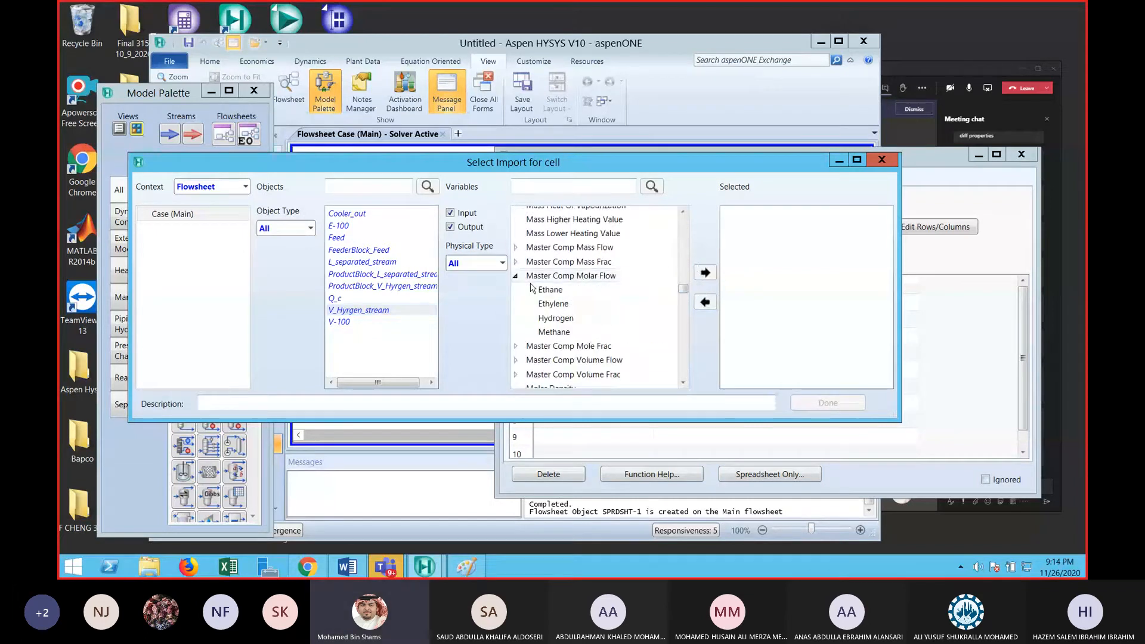
click(566, 304)
click(705, 272)
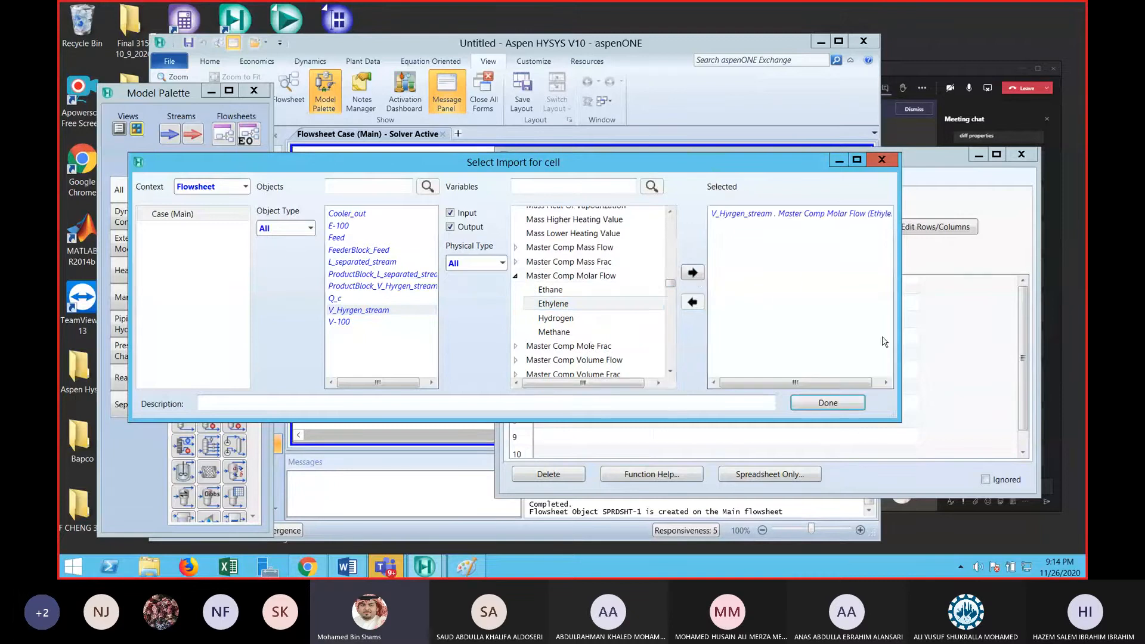
click(828, 402)
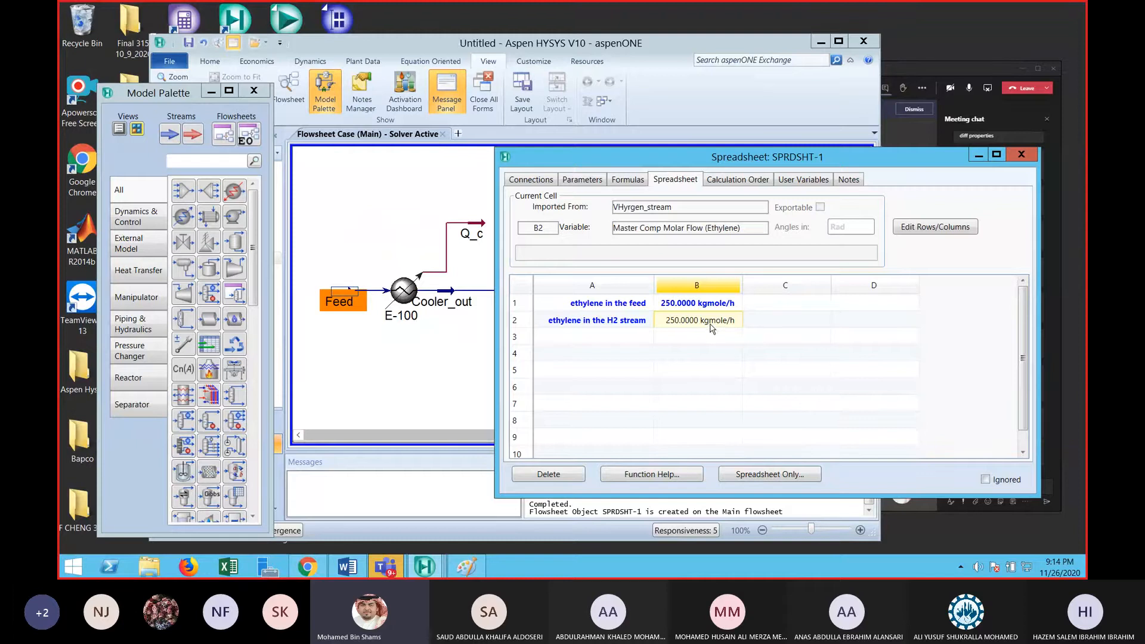
mouse_move(712, 326)
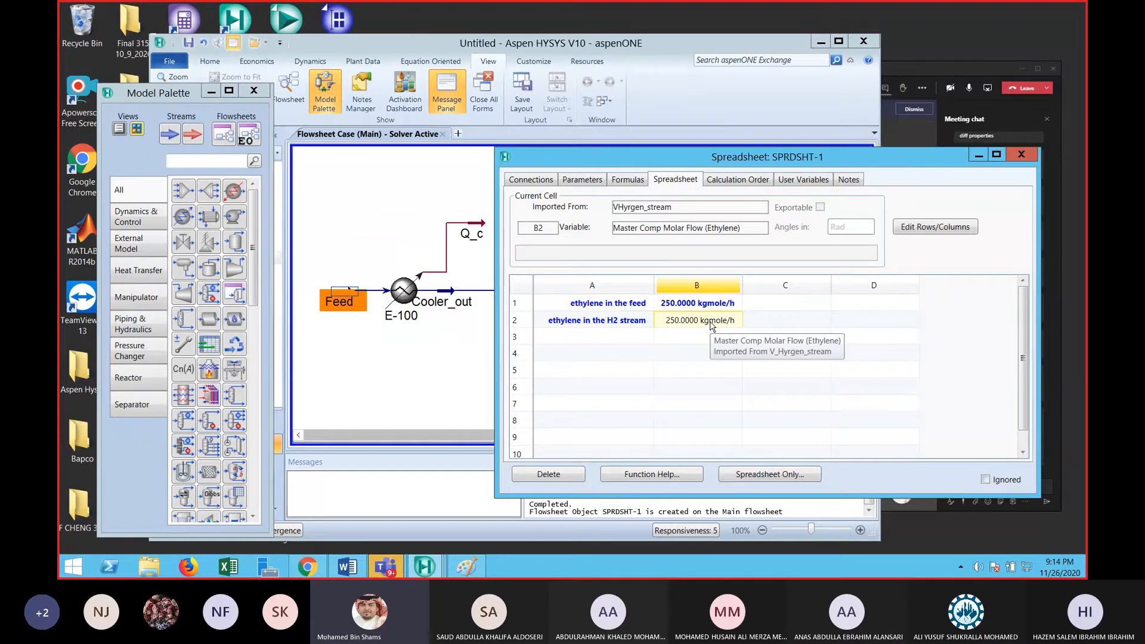
double_click(712, 326)
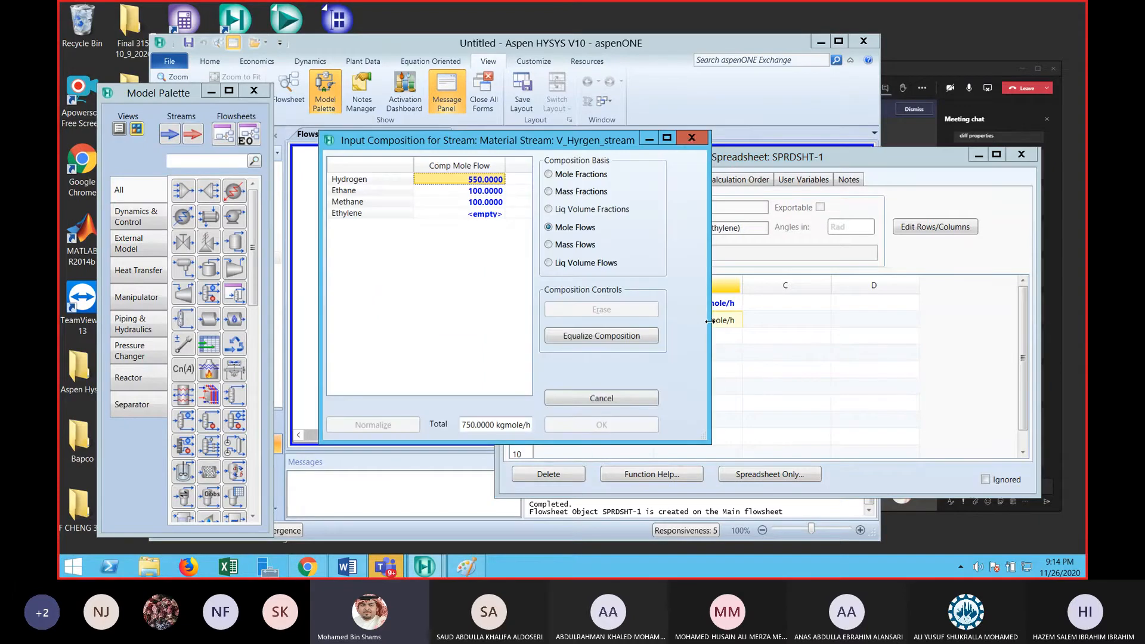
click(691, 138)
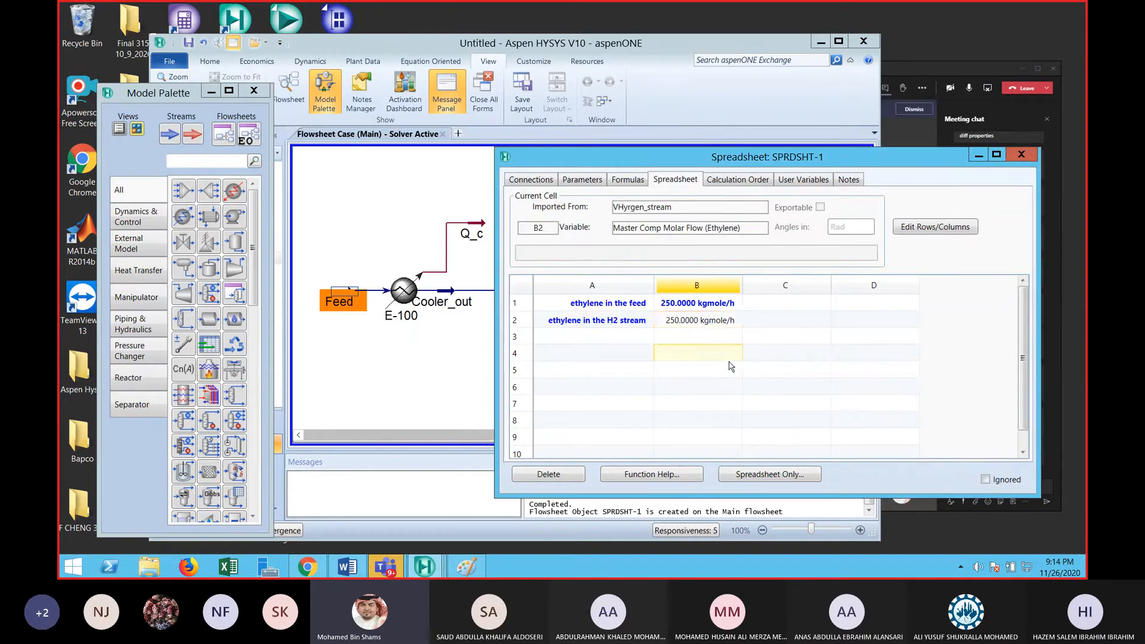
right_click(706, 321)
click(686, 402)
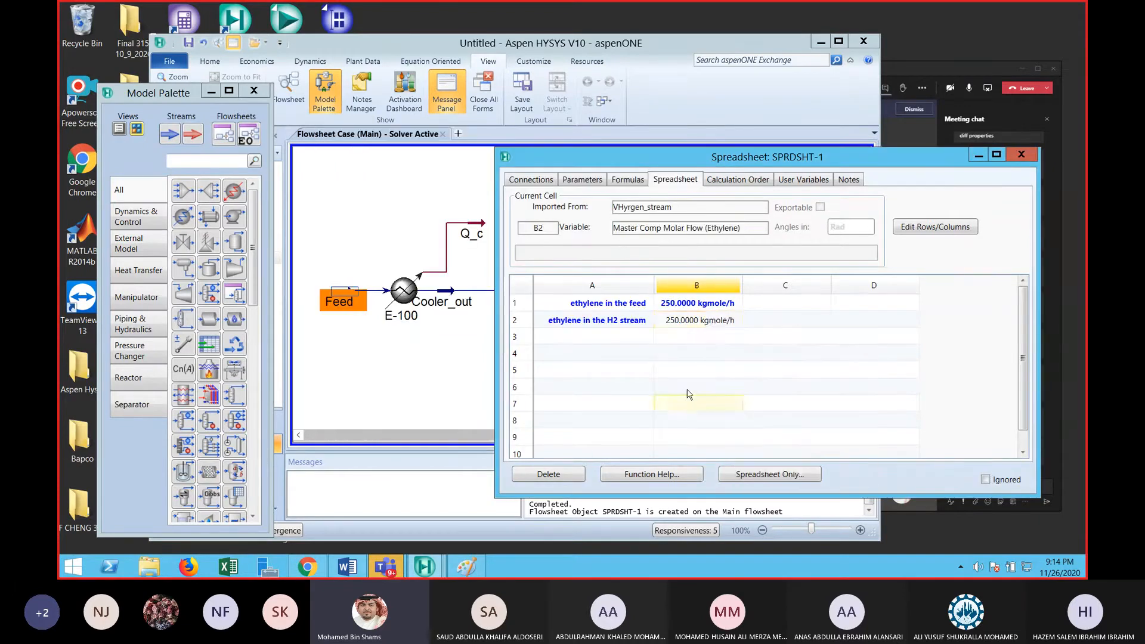
Open the import variable of cell B2 for editing and select L_separated_stream as the source object
click(691, 323)
right_click(690, 326)
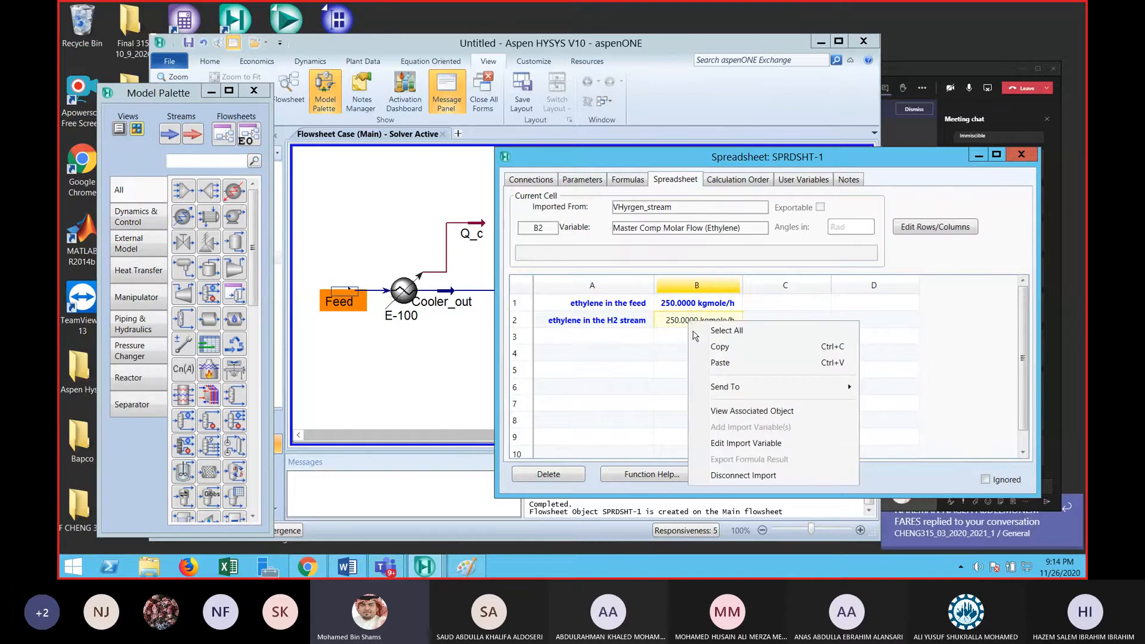
click(747, 444)
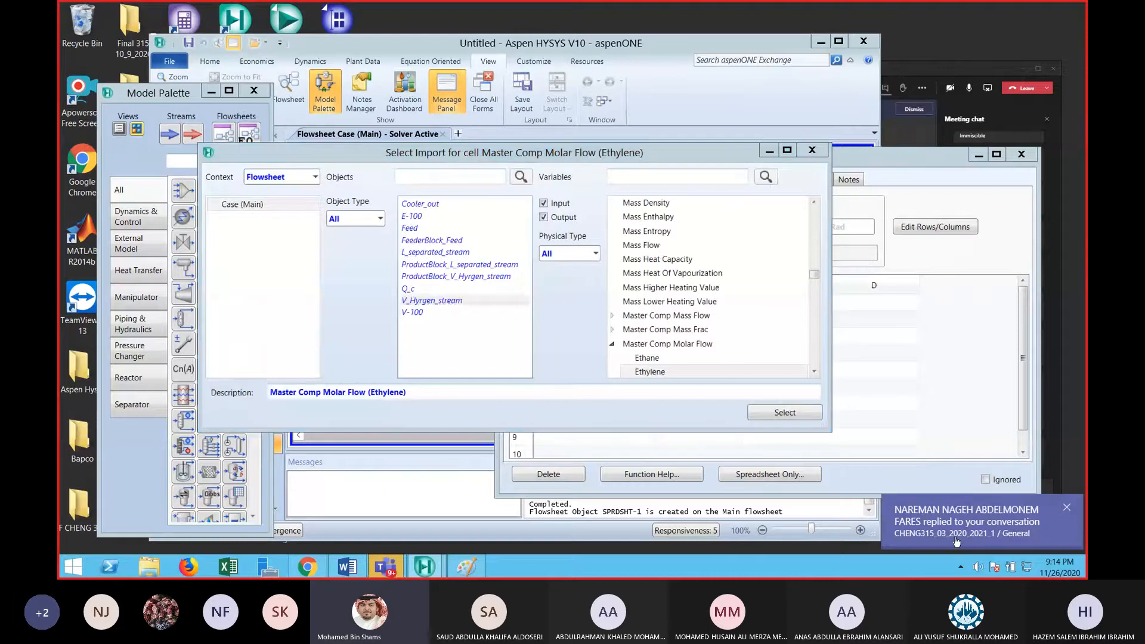
click(957, 519)
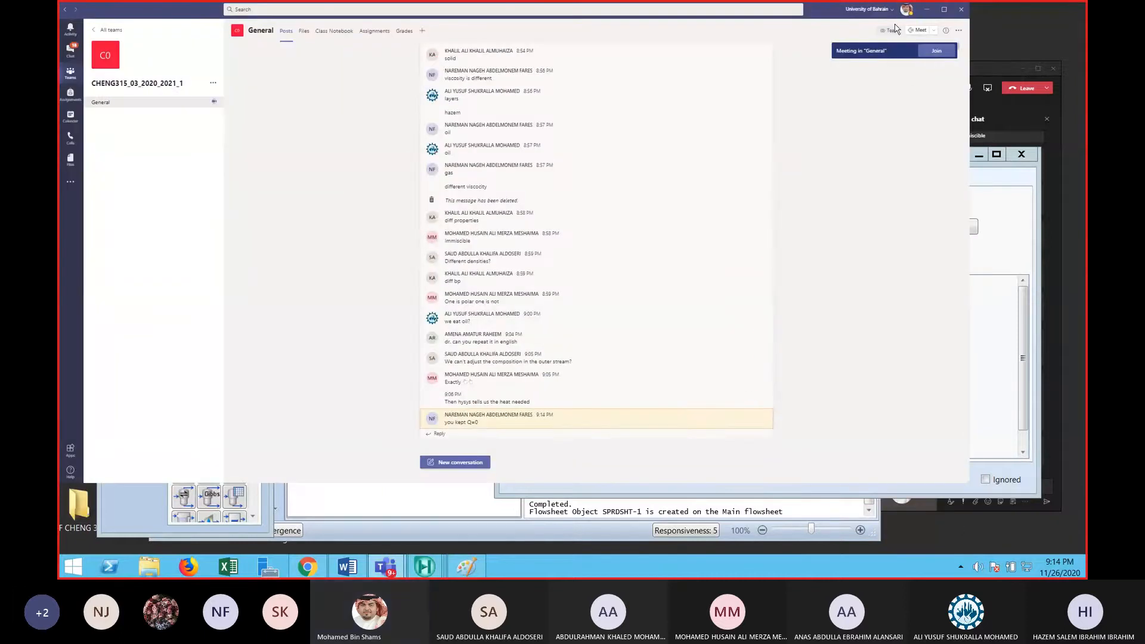
click(926, 9)
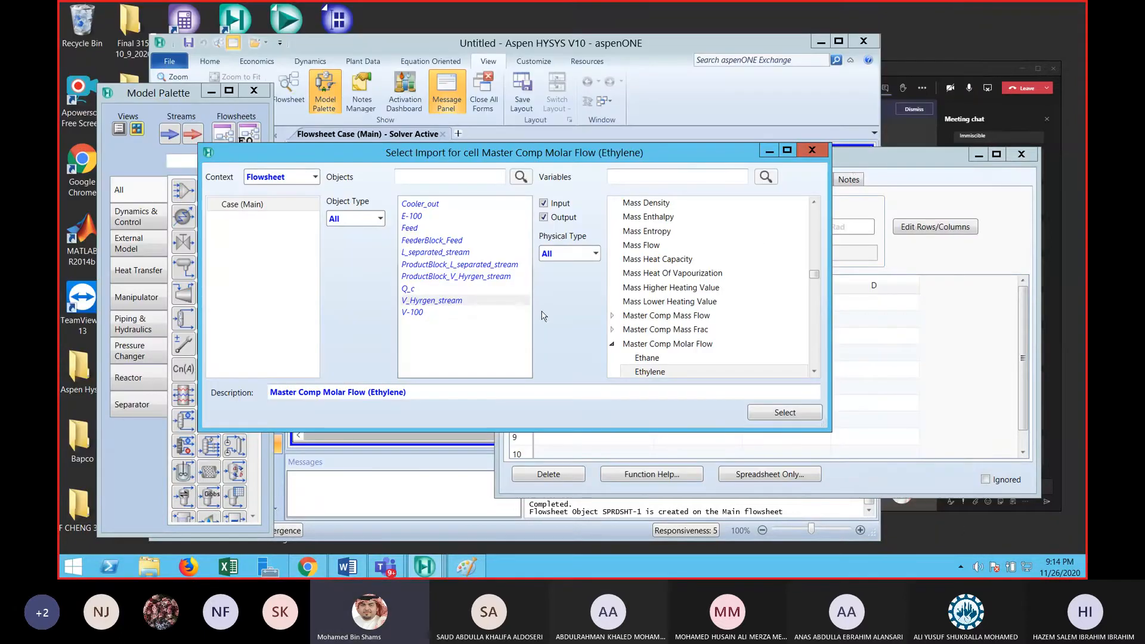
click(480, 301)
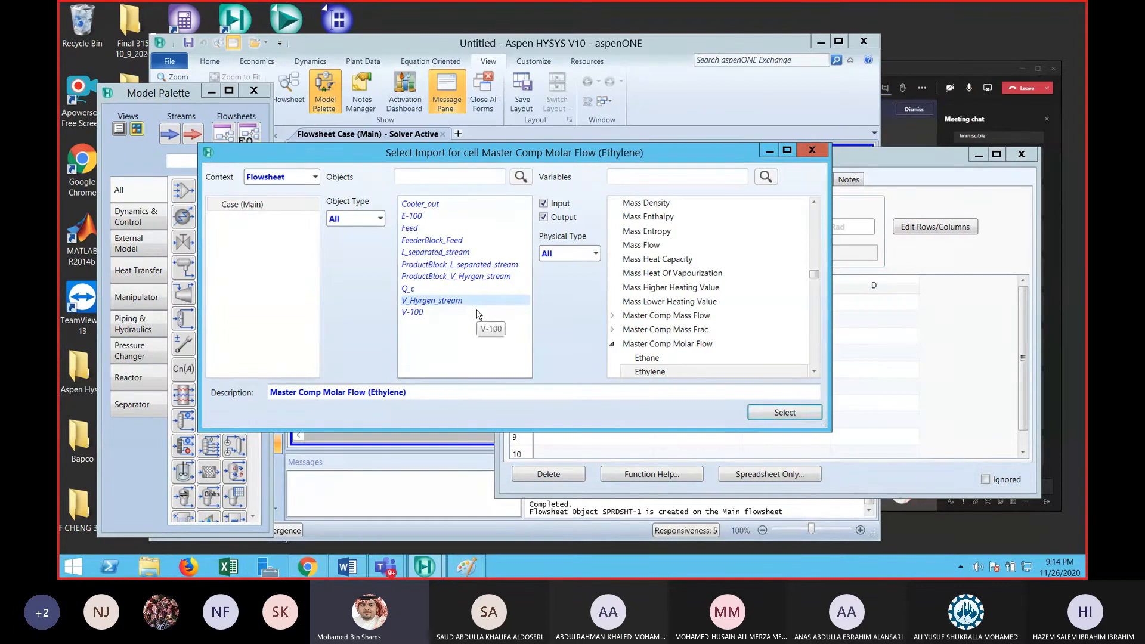
click(460, 253)
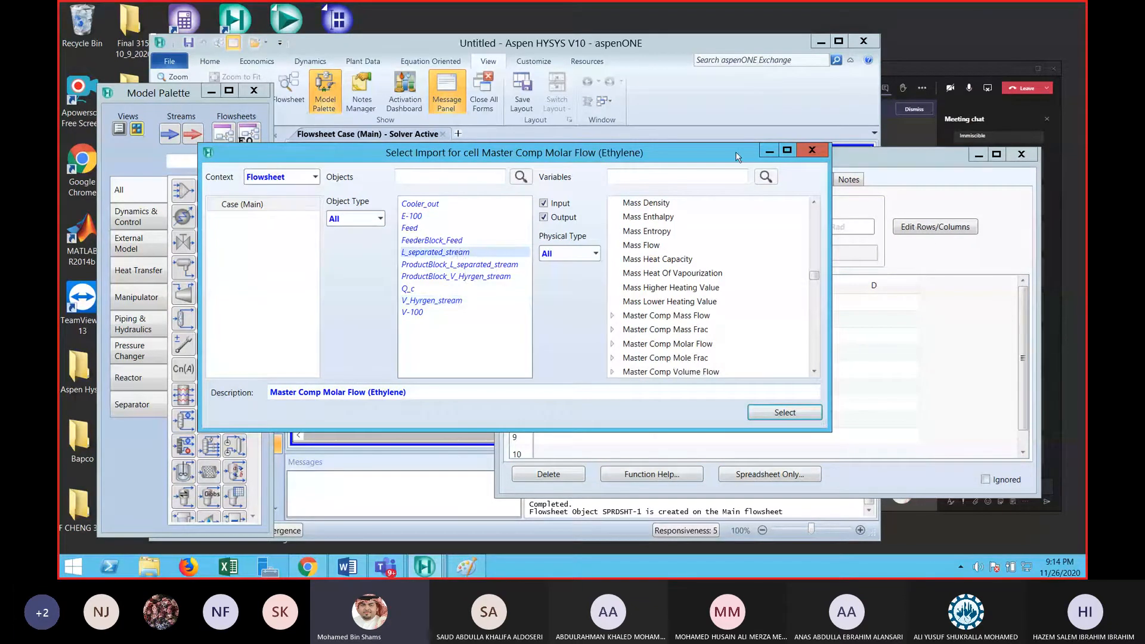
Move the import dialog aside and switch to Paint to review the ethylene loss formula sketch
drag(738, 157, 625, 156)
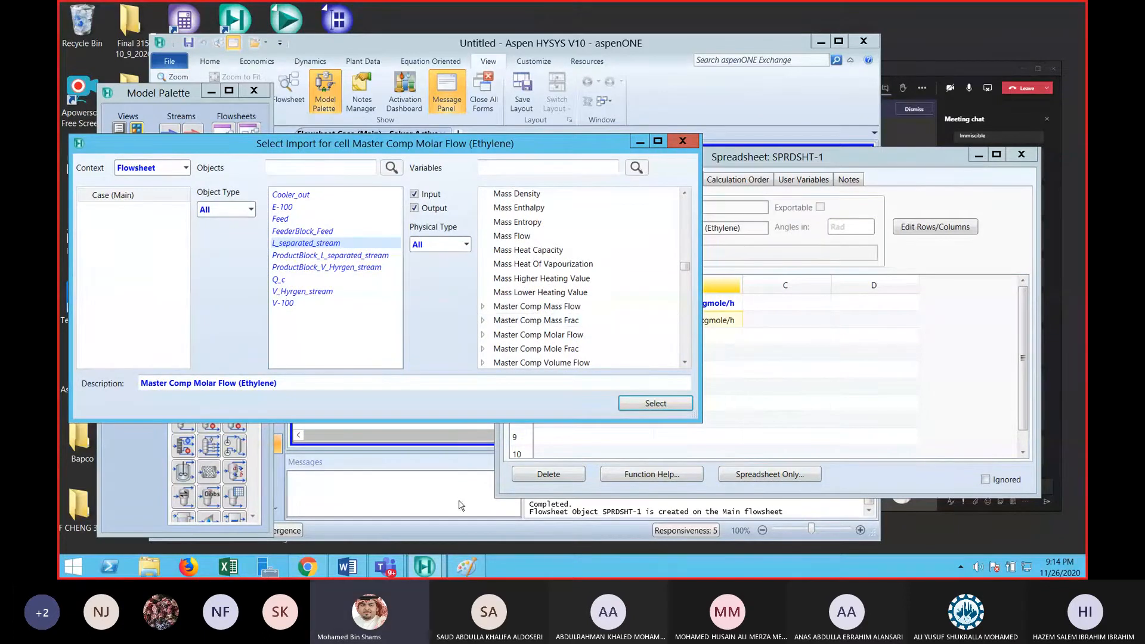
click(466, 566)
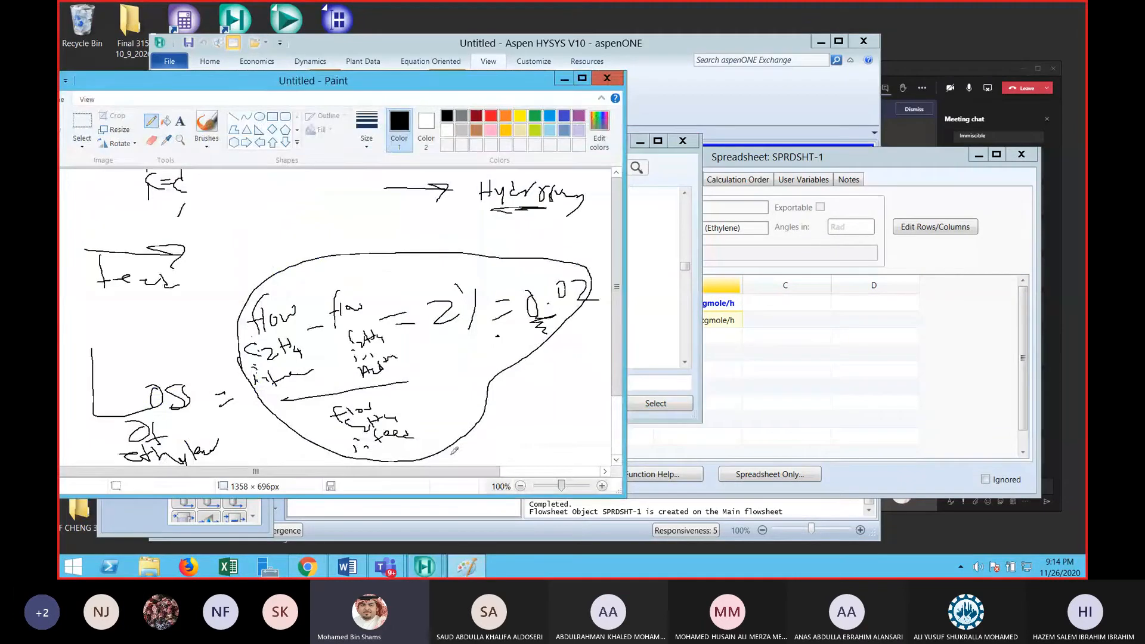
Replace the hydrogen stream in the sketch with an arrow labelled as the separated stream, and correct the formula's subtracted ethylene flow to match
drag(478, 251, 555, 251)
mouse_move(499, 187)
mouse_down()
mouse_move(525, 188)
mouse_move(536, 208)
mouse_move(531, 185)
mouse_move(448, 186)
mouse_move(519, 194)
mouse_up()
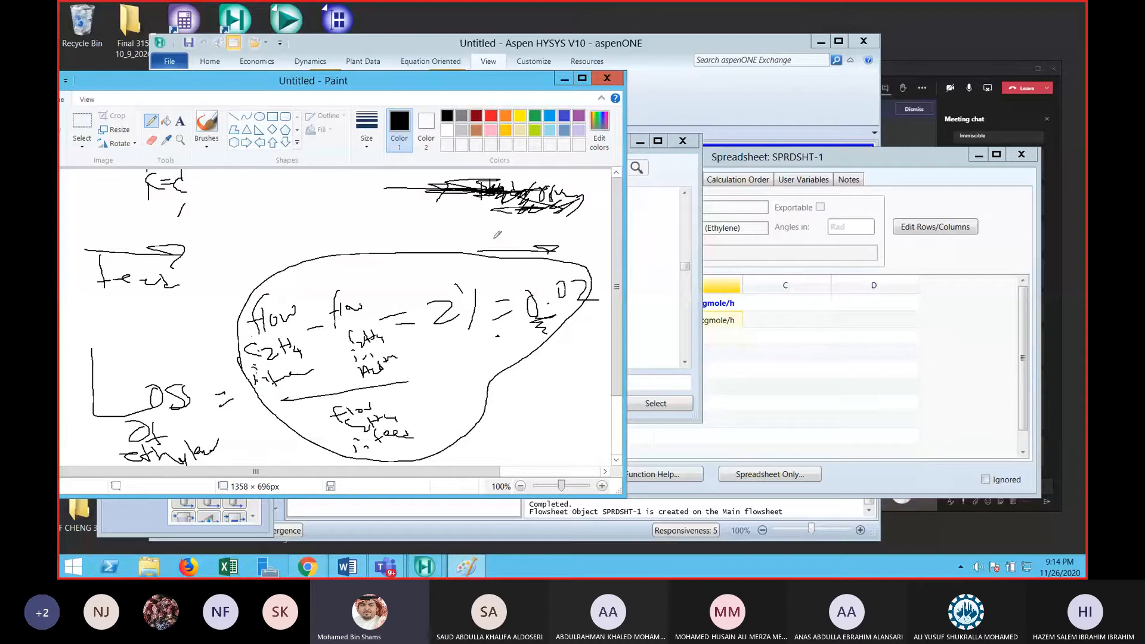
mouse_move(494, 237)
mouse_down()
mouse_move(534, 241)
mouse_move(574, 216)
mouse_move(567, 229)
mouse_up()
mouse_move(362, 334)
mouse_down()
mouse_move(369, 341)
mouse_move(352, 358)
mouse_move(418, 357)
mouse_move(404, 345)
mouse_move(412, 377)
mouse_move(418, 354)
mouse_move(440, 346)
mouse_move(477, 360)
mouse_up()
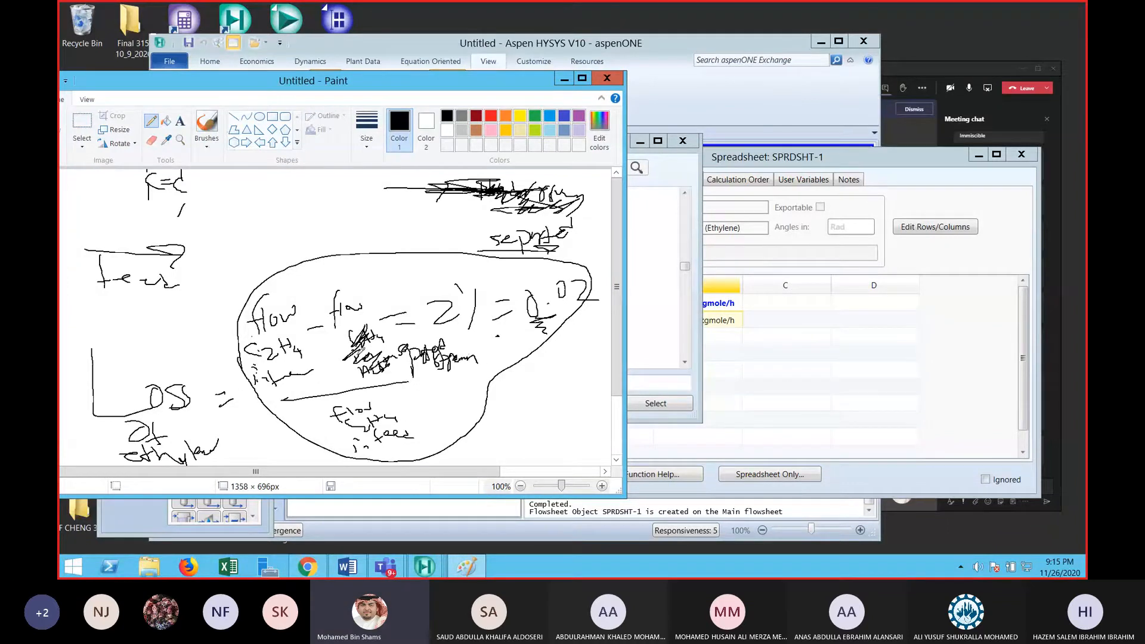
Write the sample numbers 250 − 0 above the formula's numerator and 100 beside the formula, finish the word Lost, and return to HYSYS
drag(342, 265, 353, 266)
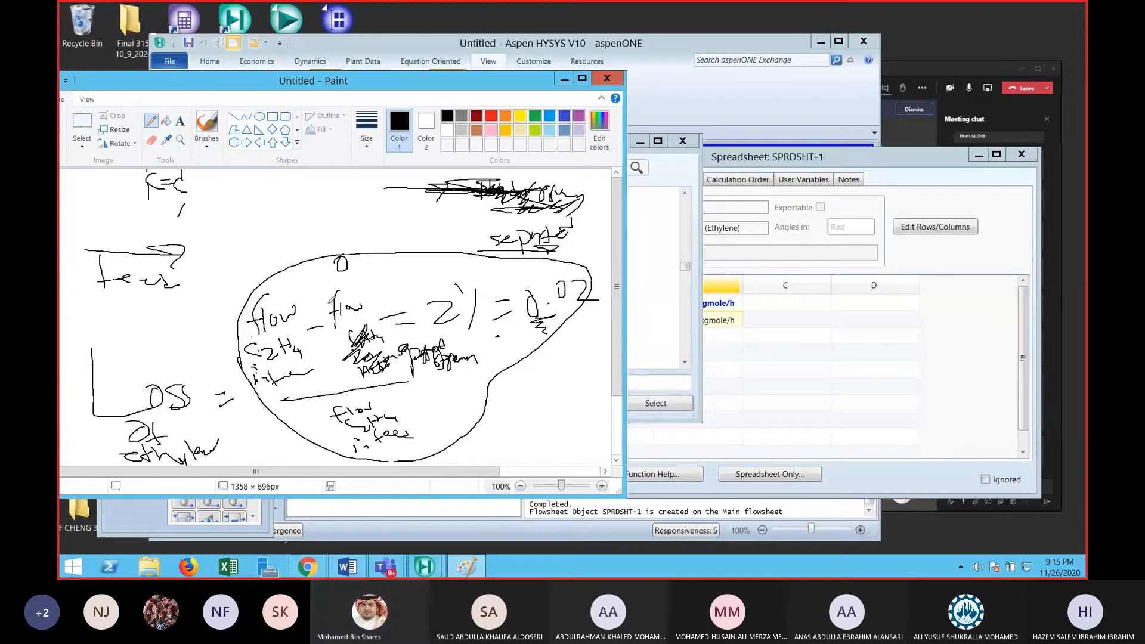
drag(294, 275, 320, 270)
drag(239, 270, 265, 281)
mouse_move(266, 261)
mouse_down()
mouse_move(279, 280)
mouse_move(287, 269)
mouse_up()
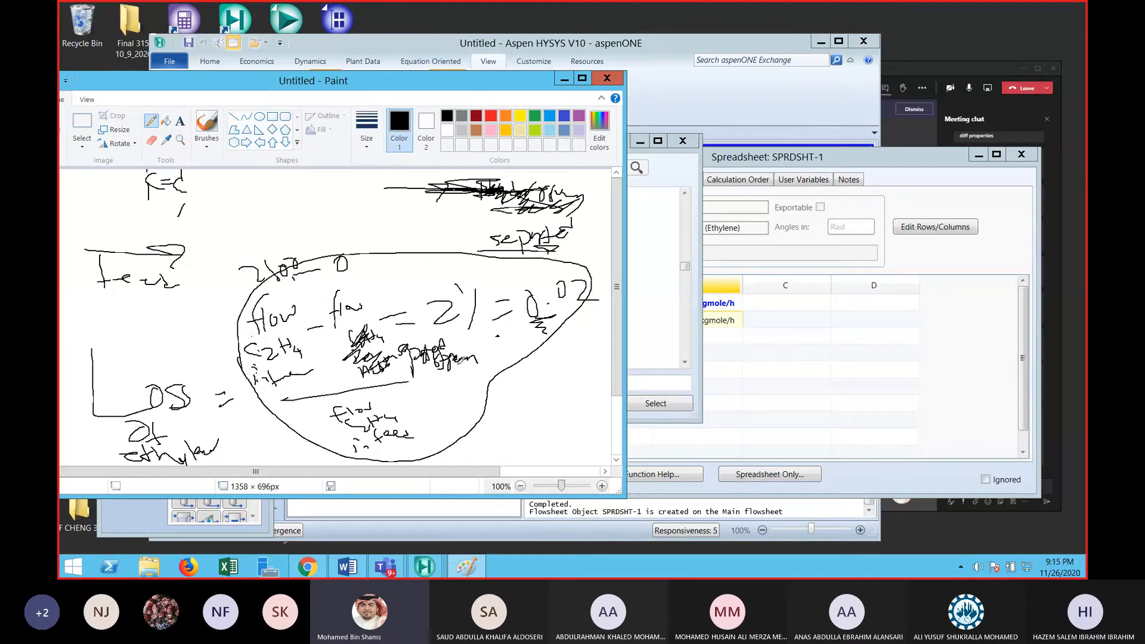
drag(525, 394, 540, 427)
mouse_move(555, 387)
mouse_down()
mouse_move(548, 408)
mouse_move(571, 402)
mouse_up()
mouse_move(183, 361)
mouse_down()
mouse_move(182, 396)
mouse_move(203, 372)
mouse_up()
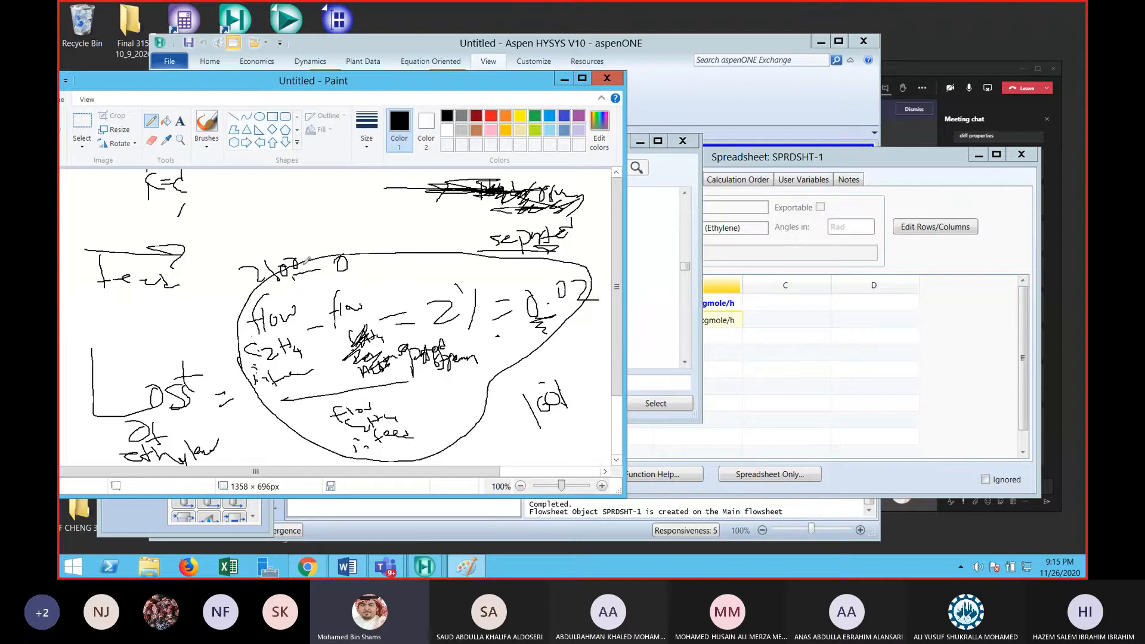
click(425, 567)
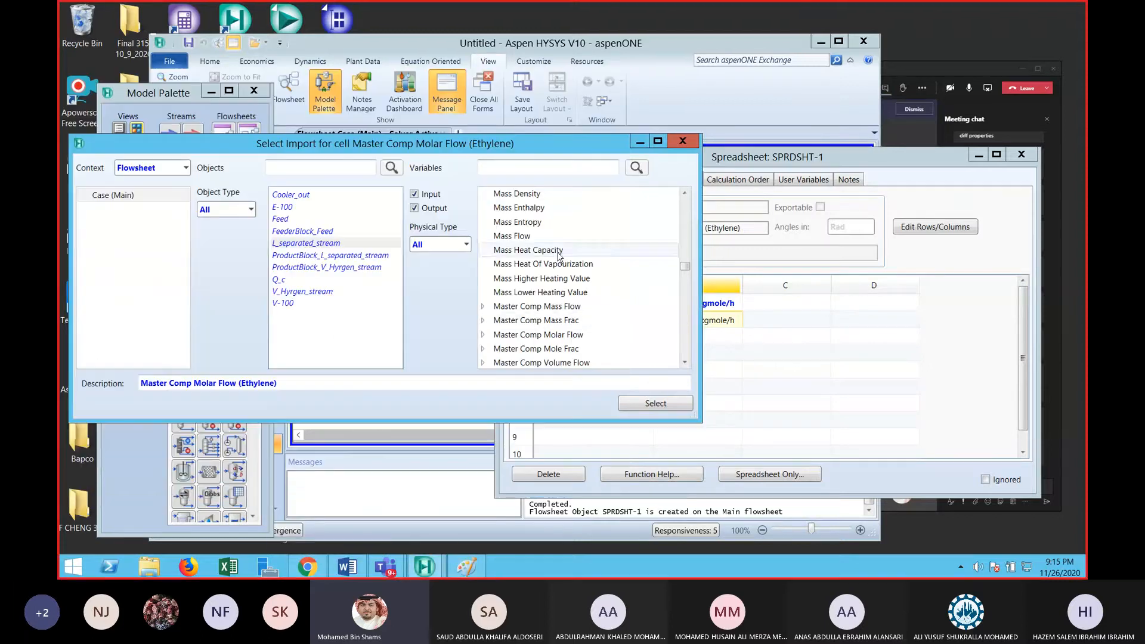
click(304, 243)
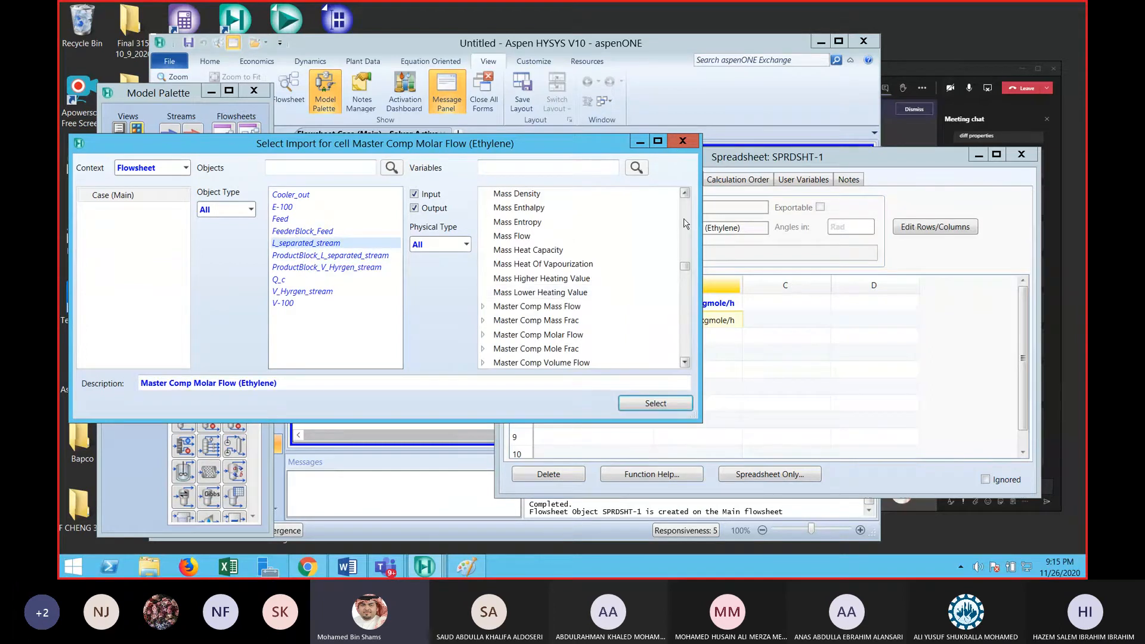
click(658, 141)
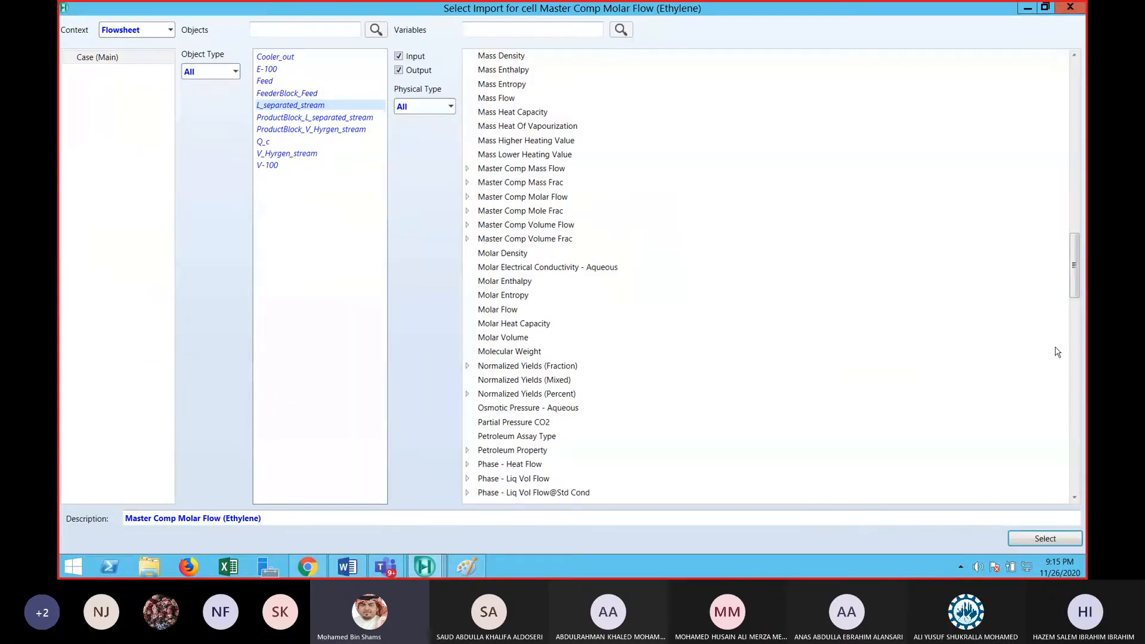
click(1079, 14)
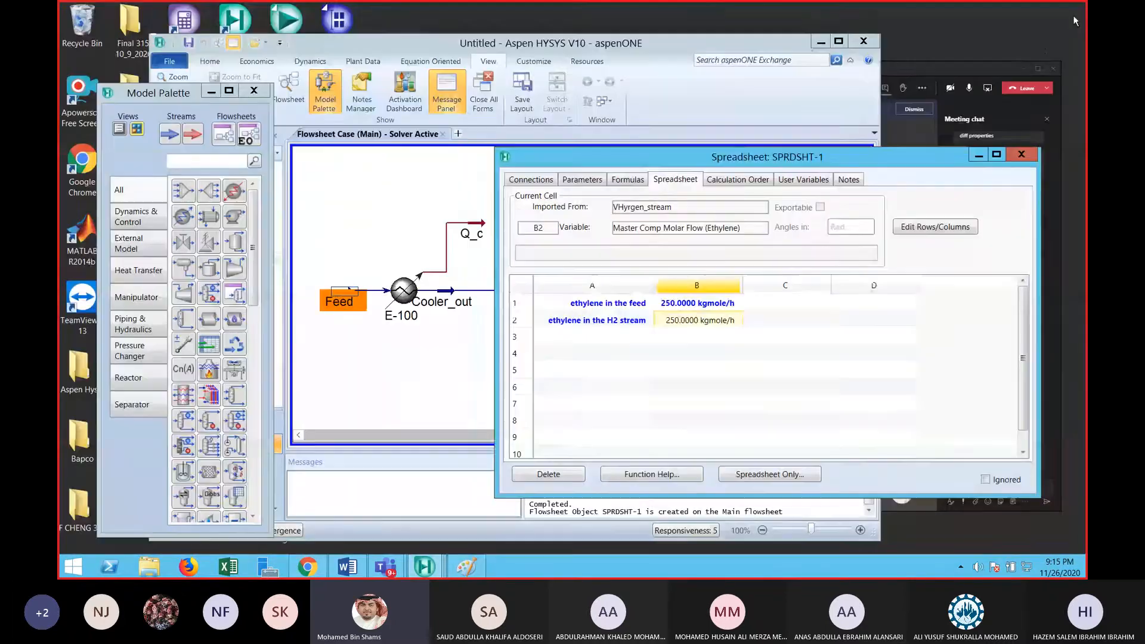
Change the import variable of cell B2 to the Master Comp Molar Flow of Ethylene from L_separated_stream
right_click(720, 323)
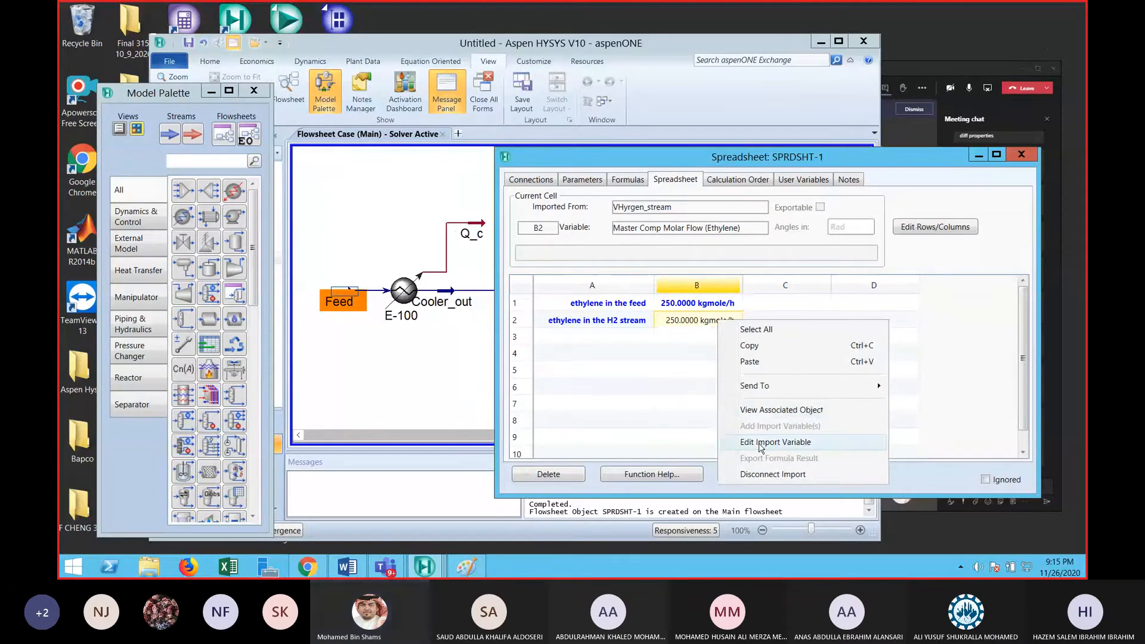
click(762, 447)
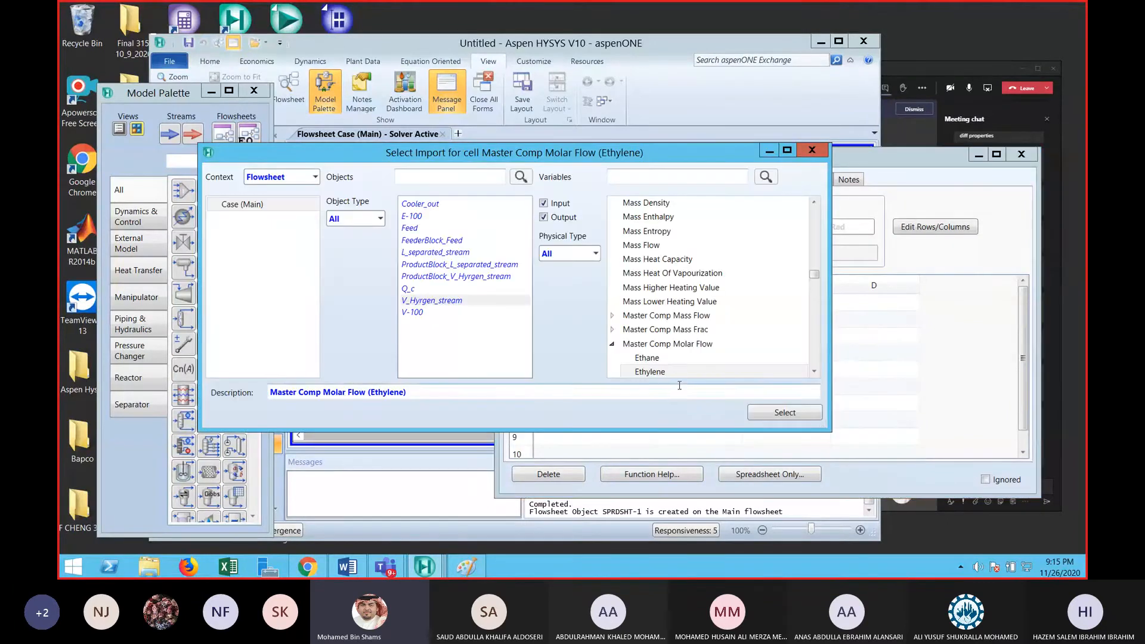
click(454, 253)
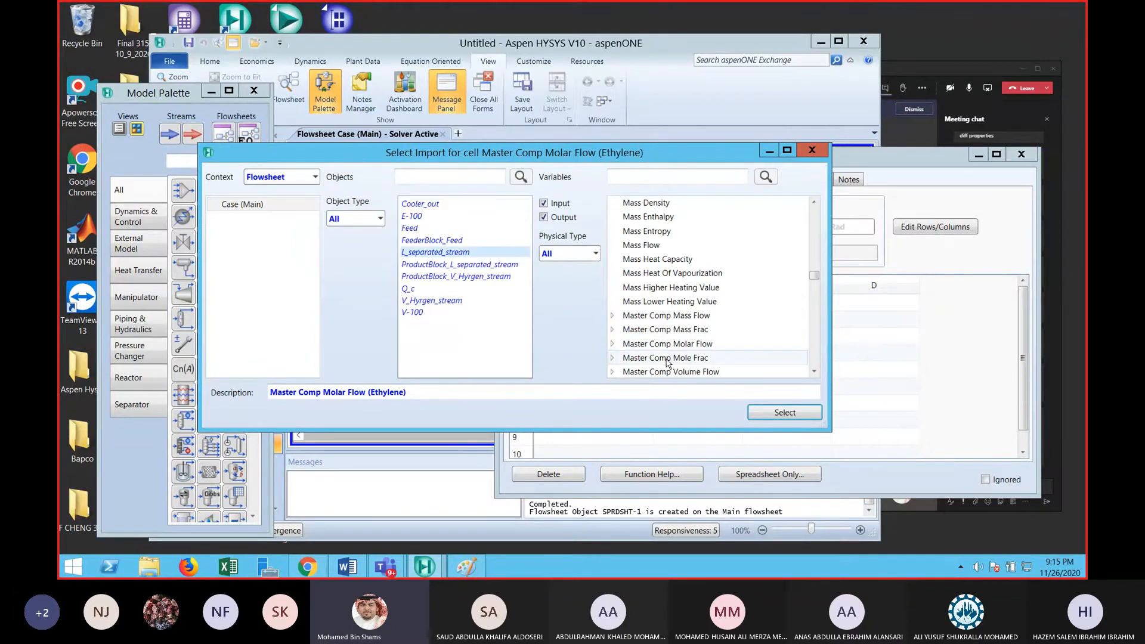
click(612, 343)
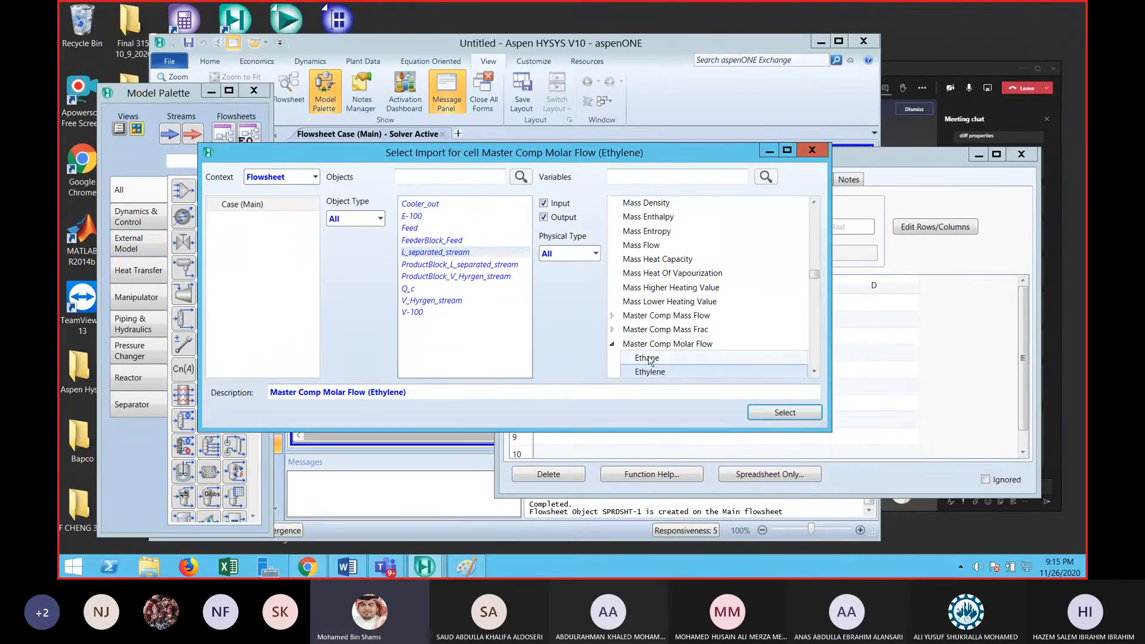
scroll(650, 358, down, 1)
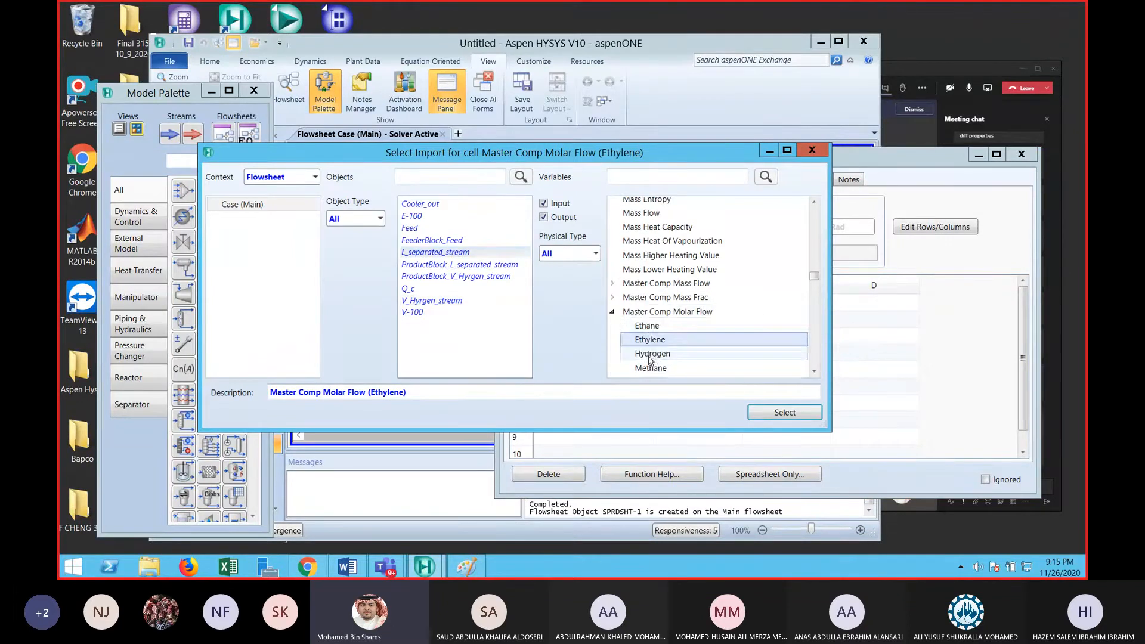
click(776, 412)
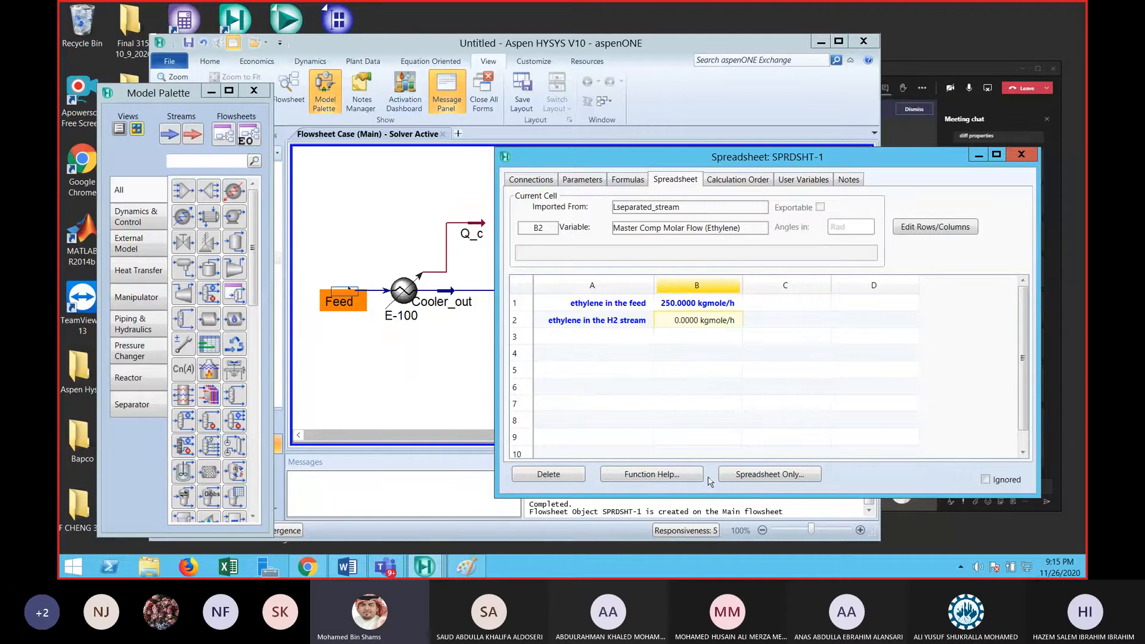
Label cell A3 Lost and compute the ethylene loss in B3 as B1 minus B2, divided by the feed flow
click(618, 338)
text(Lost)
click(723, 342)
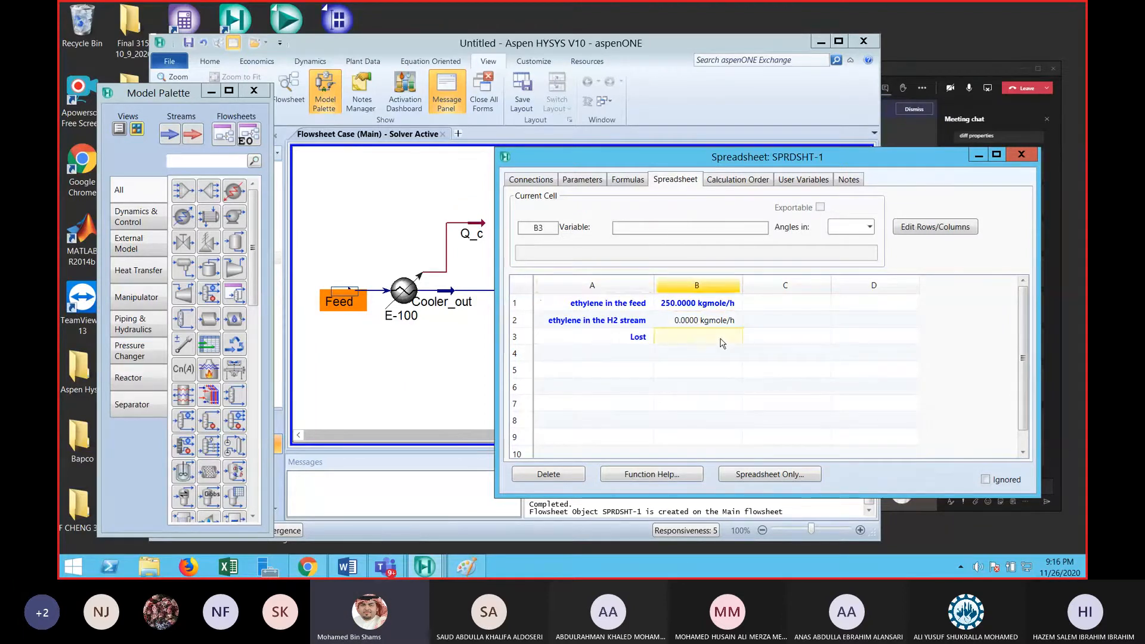
text(=(B)
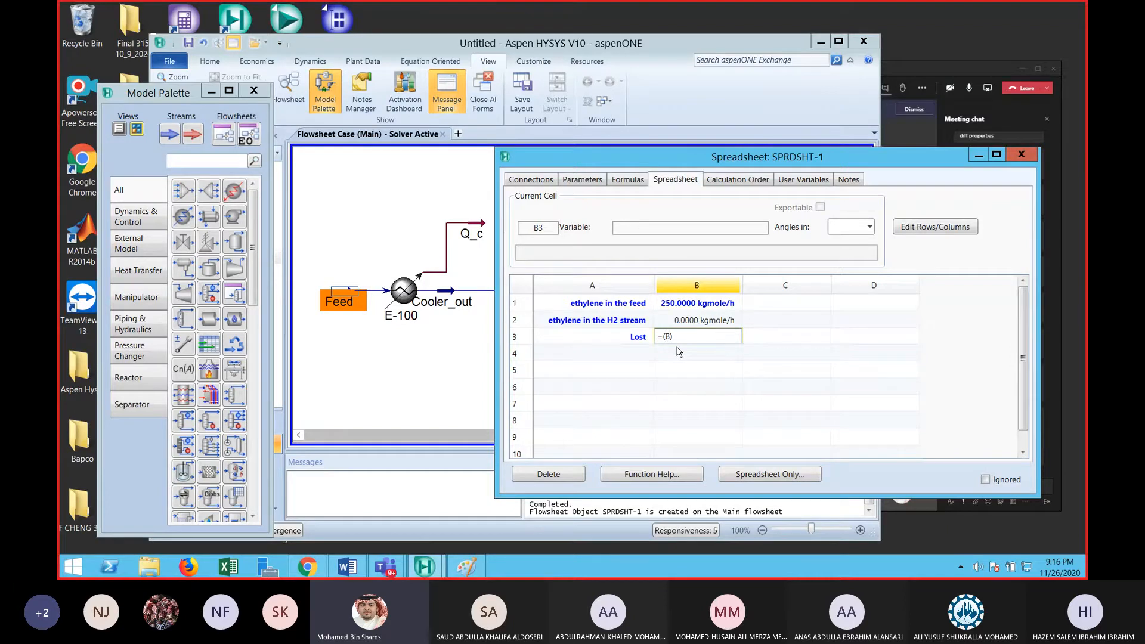
text(-B)
key(Return)
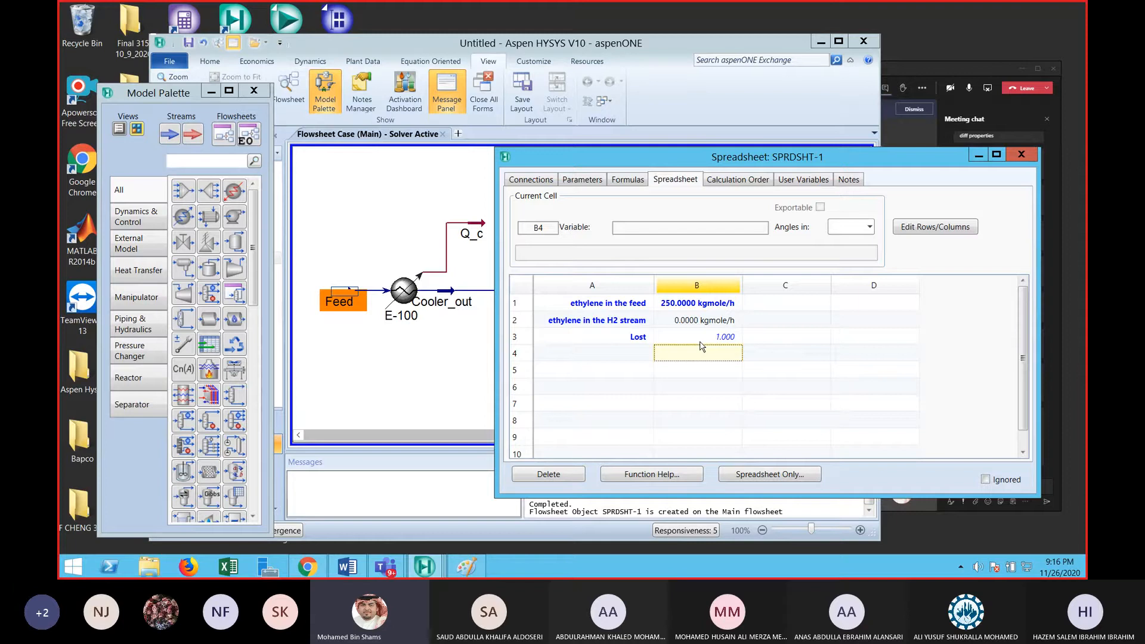
Check the separation conditions in the Word problem statement, and close the spreadsheet window
click(348, 566)
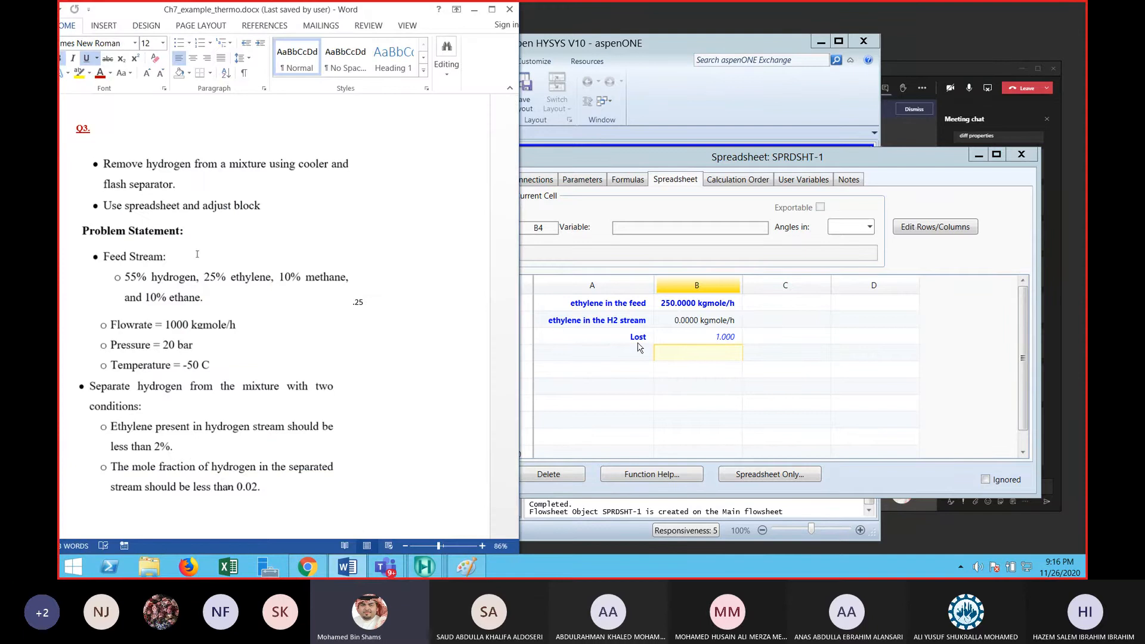
click(475, 9)
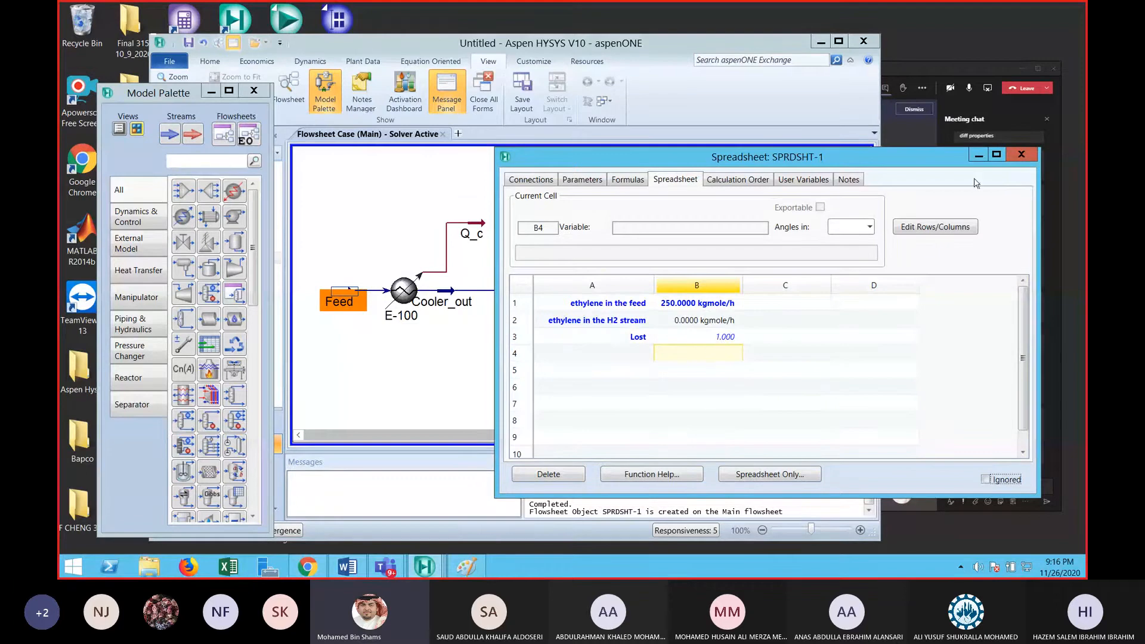
click(1020, 157)
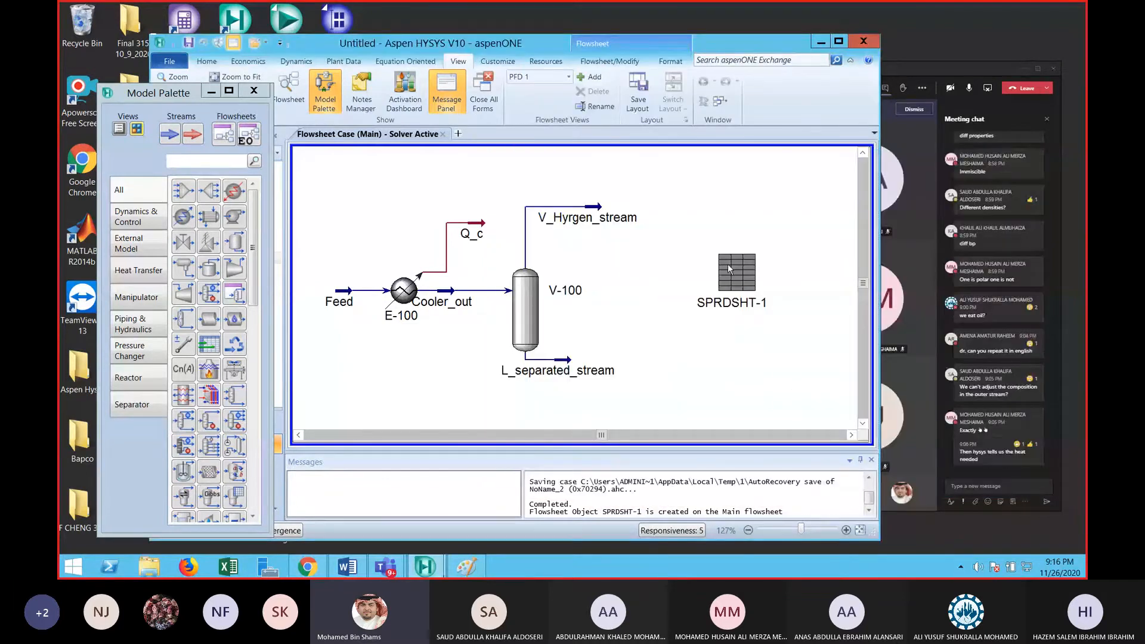
Place an Adjust block above the spreadsheet in the flowsheet and set its adjusted variable to the Heat Flow of Q_c
click(184, 343)
click(719, 182)
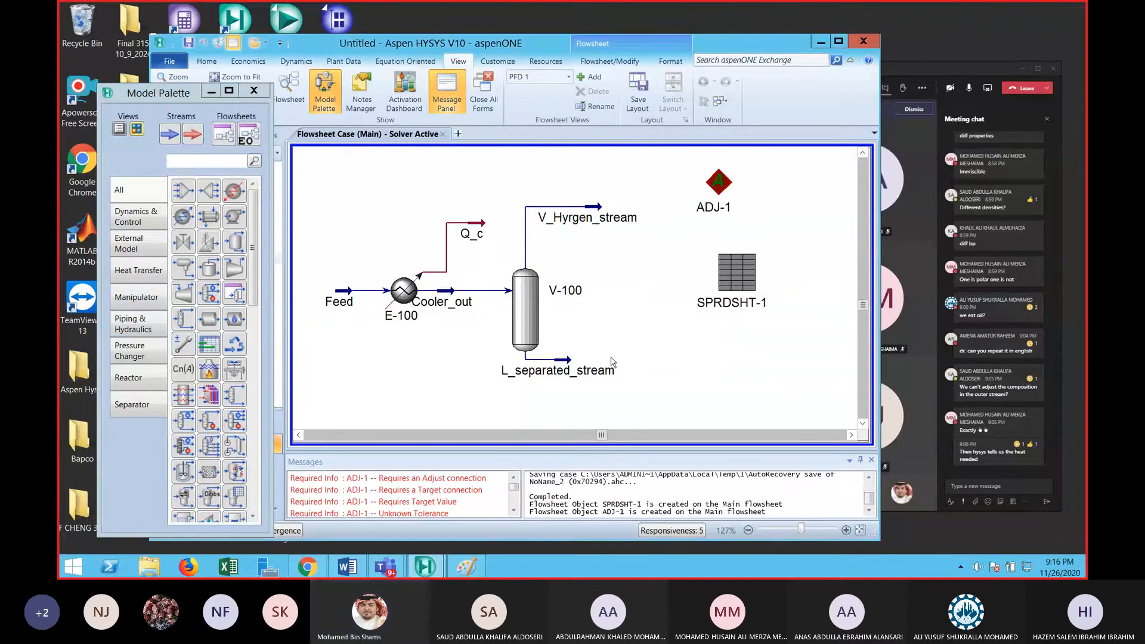
double_click(718, 182)
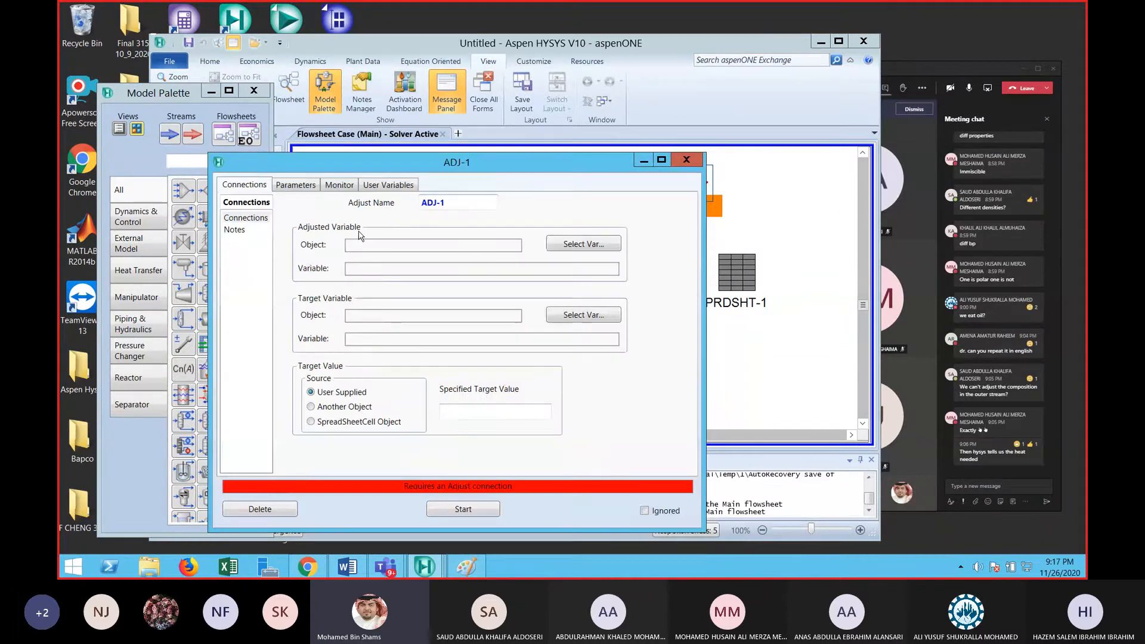
click(580, 247)
click(411, 289)
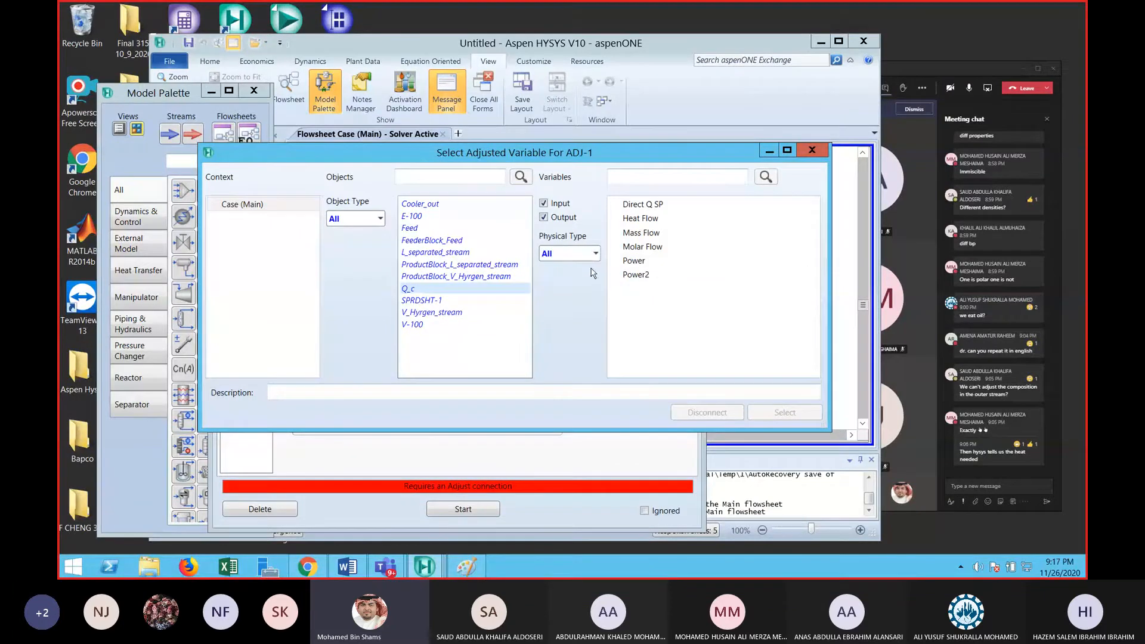
click(638, 219)
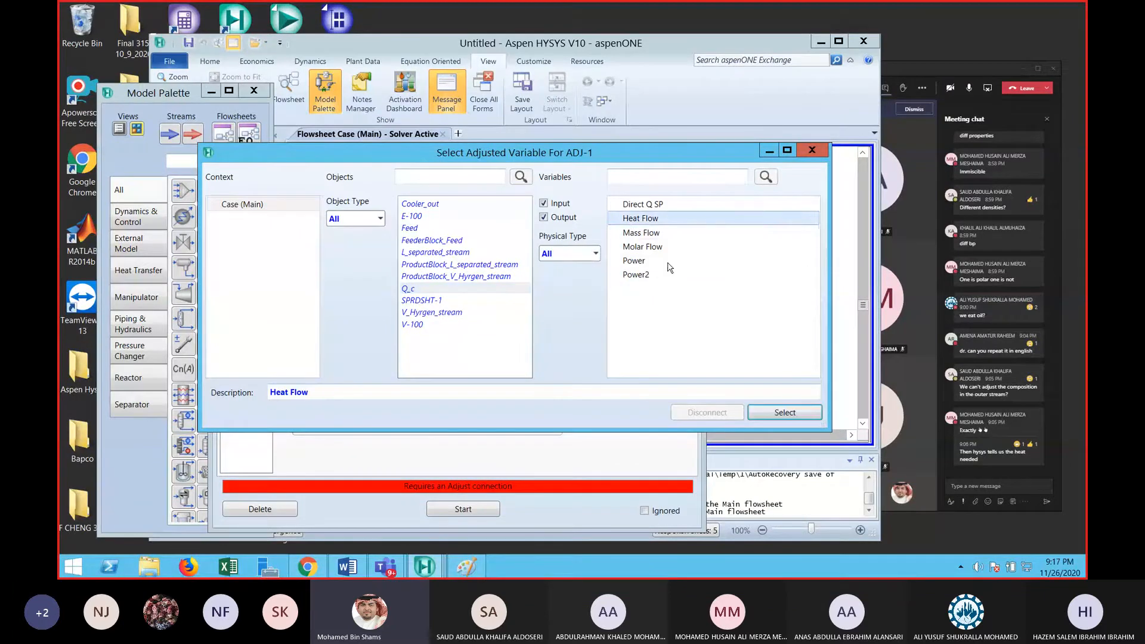
click(785, 412)
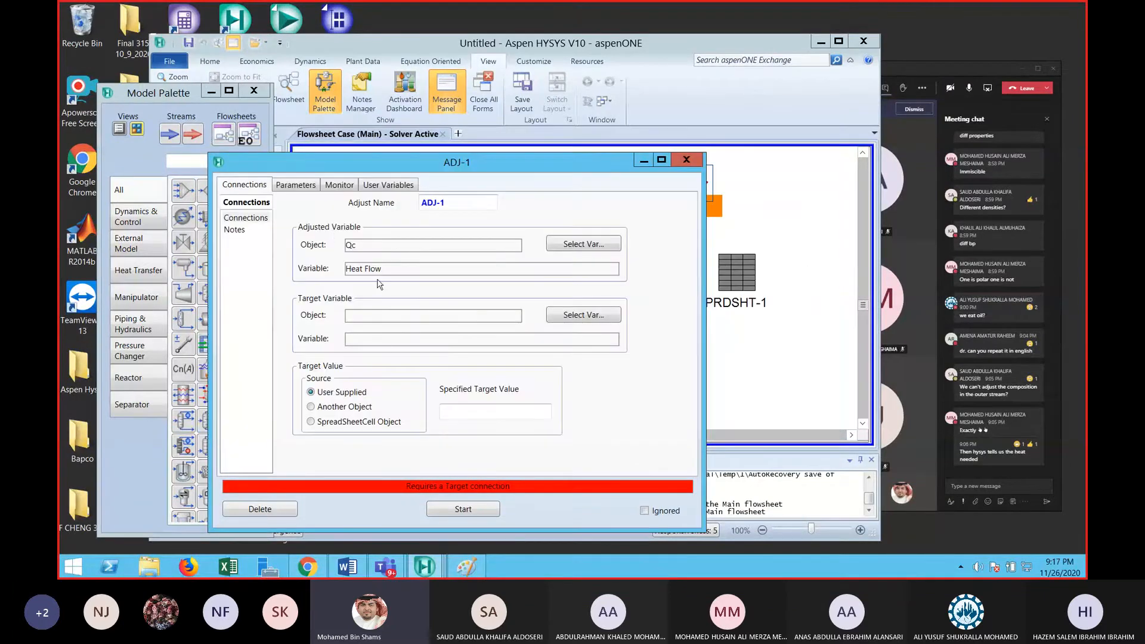
click(588, 315)
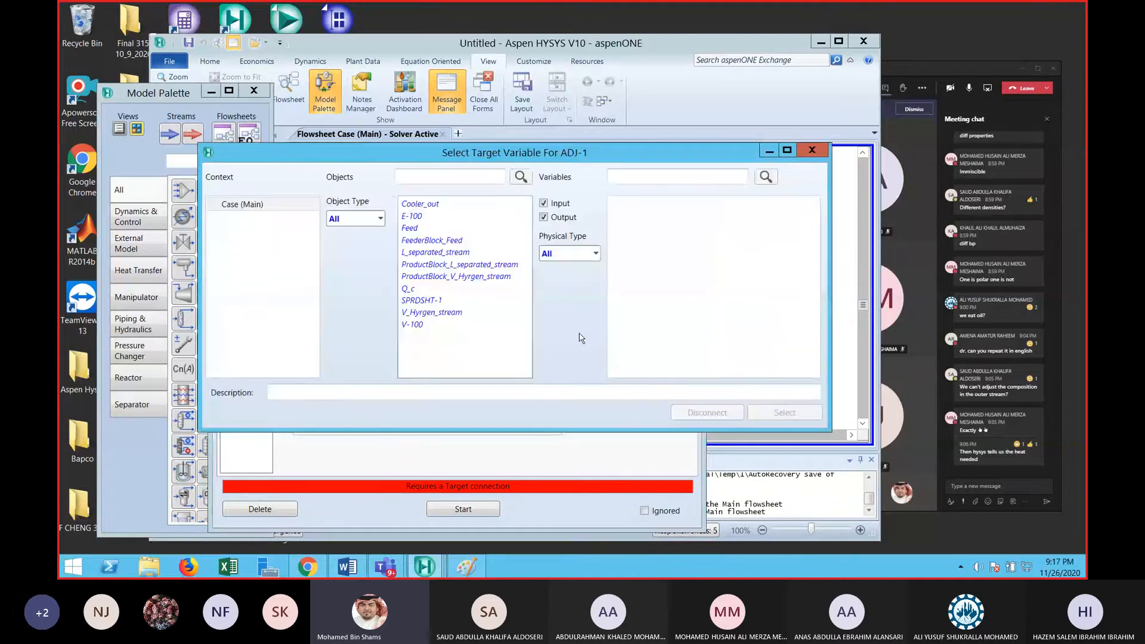
click(430, 302)
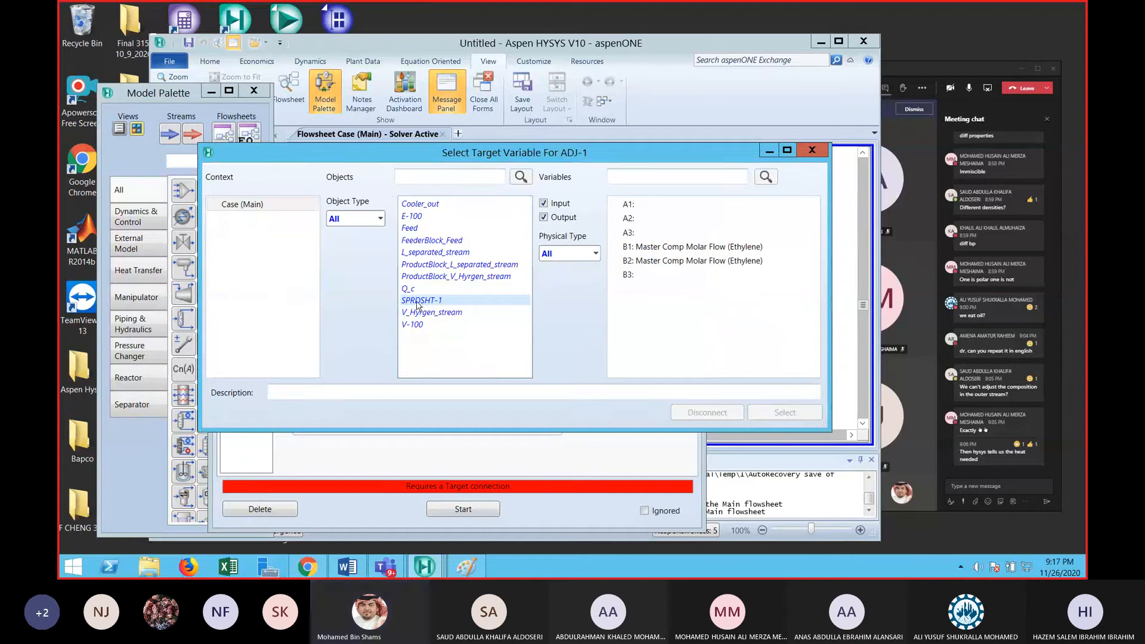
click(630, 280)
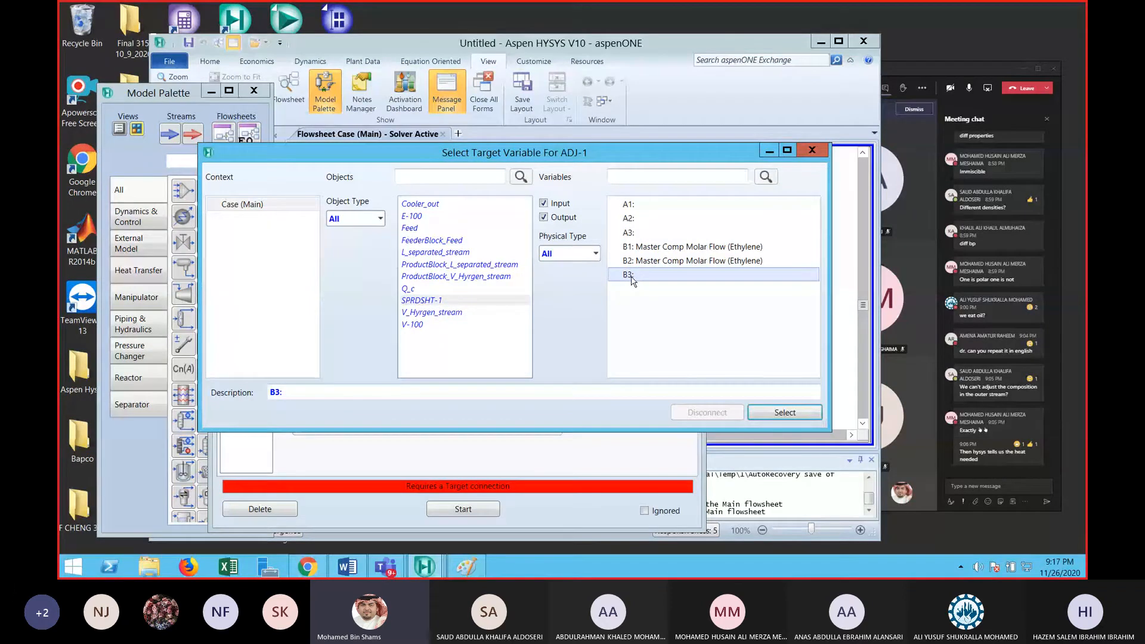
click(812, 150)
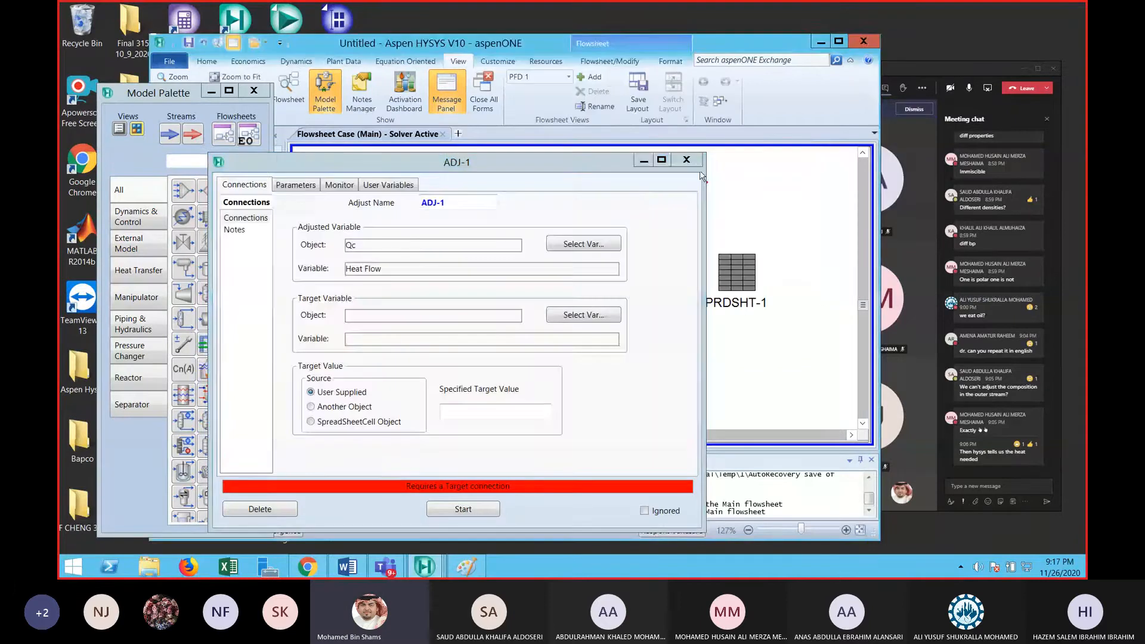
Close the adjust block and check which cell of SPRDSHT-1 holds the ethylene loss
click(687, 159)
double_click(737, 276)
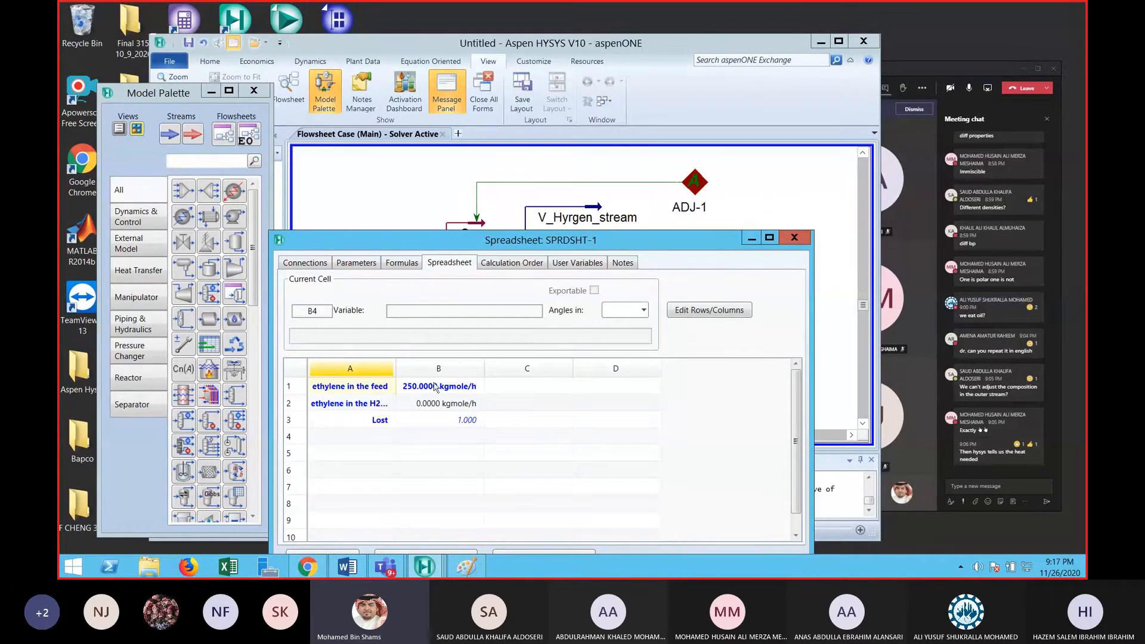
click(794, 238)
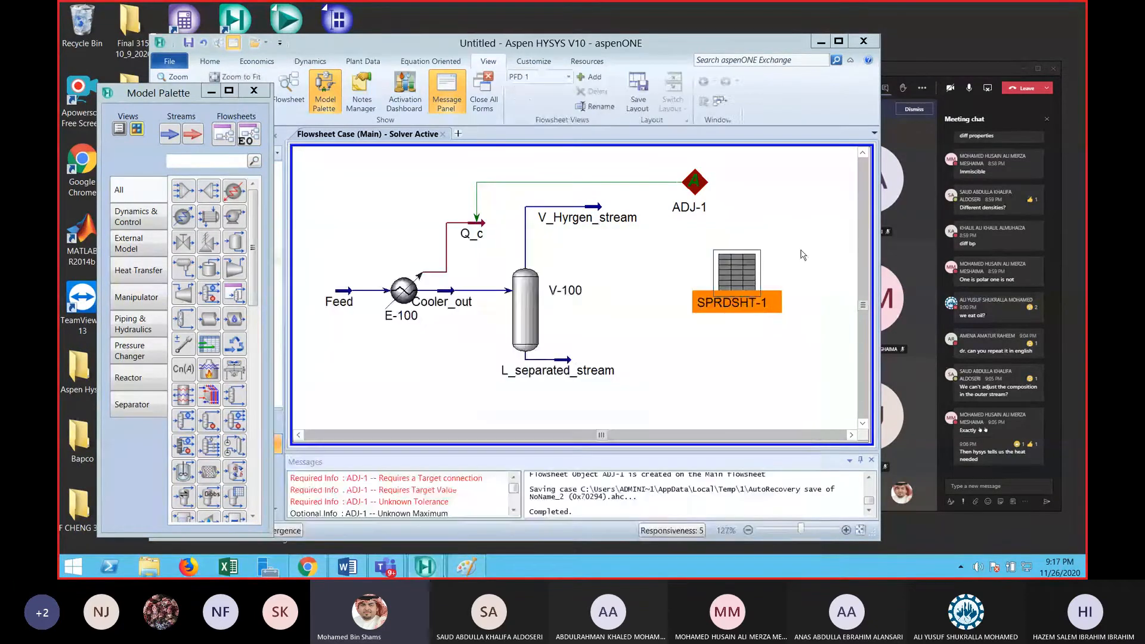
Reopen the ADJ-1 block and set its target variable to cell B3 of SPRDSHT-1
double_click(696, 184)
click(564, 312)
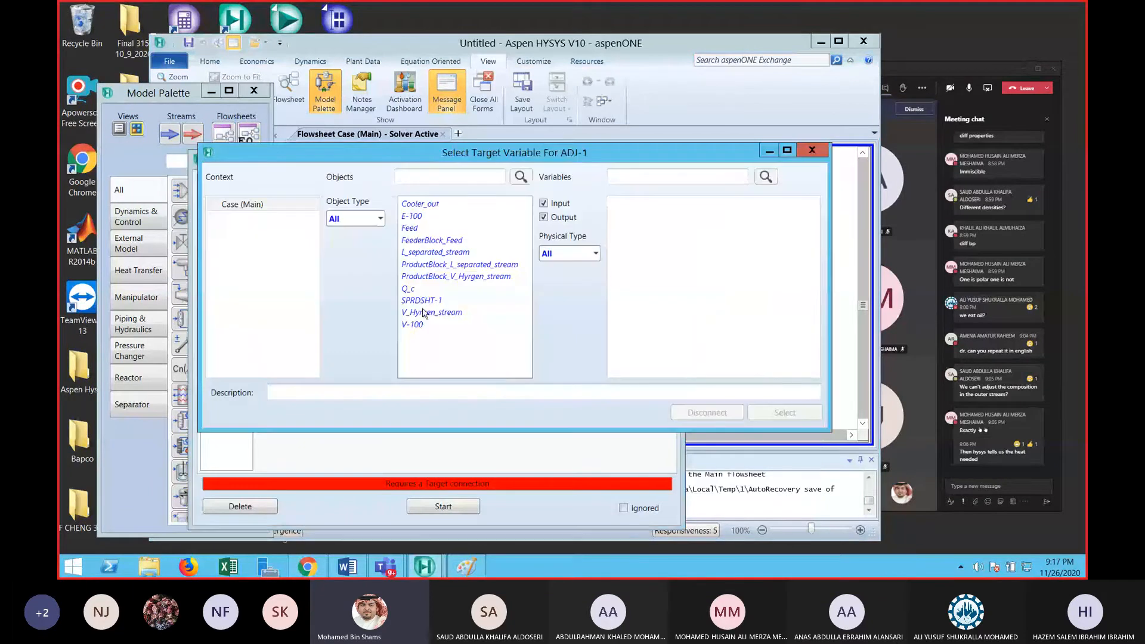
click(420, 303)
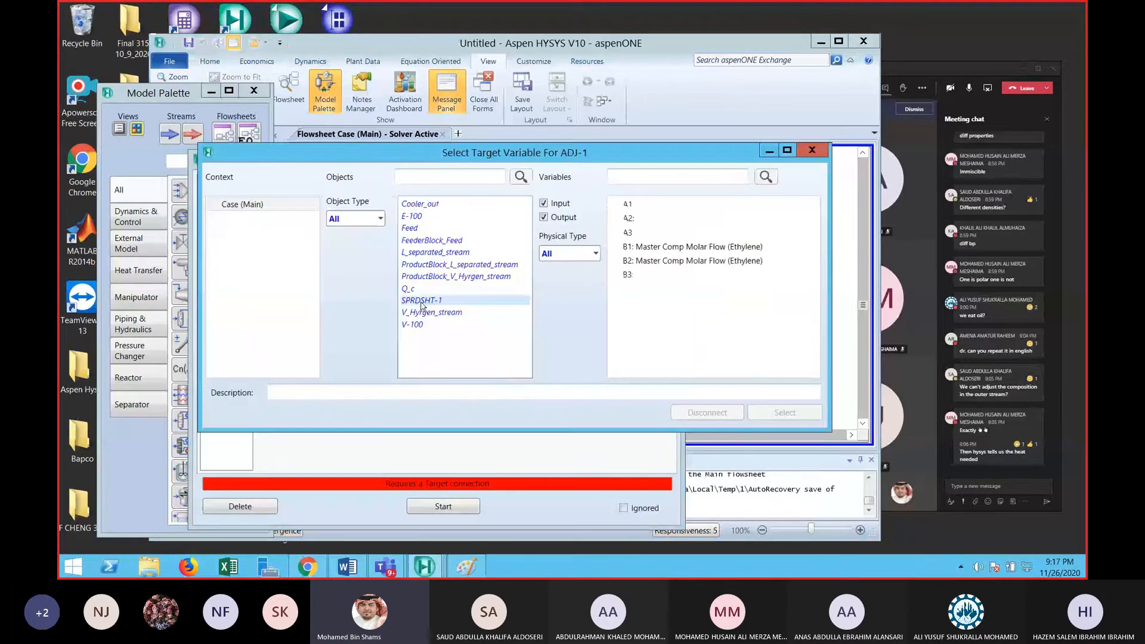
click(634, 278)
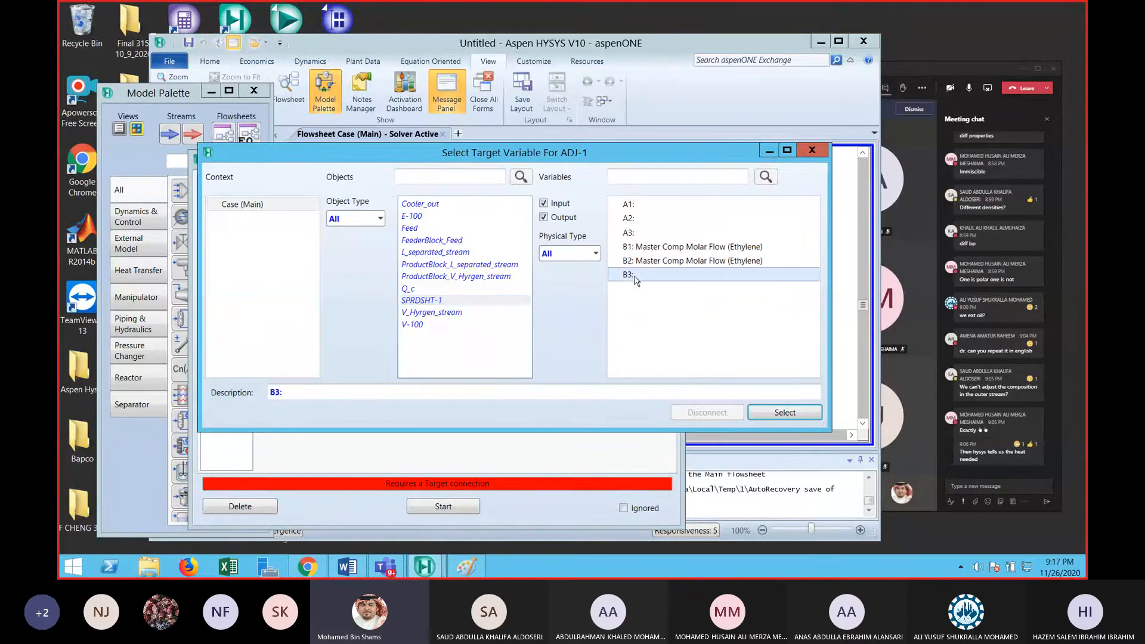
click(783, 412)
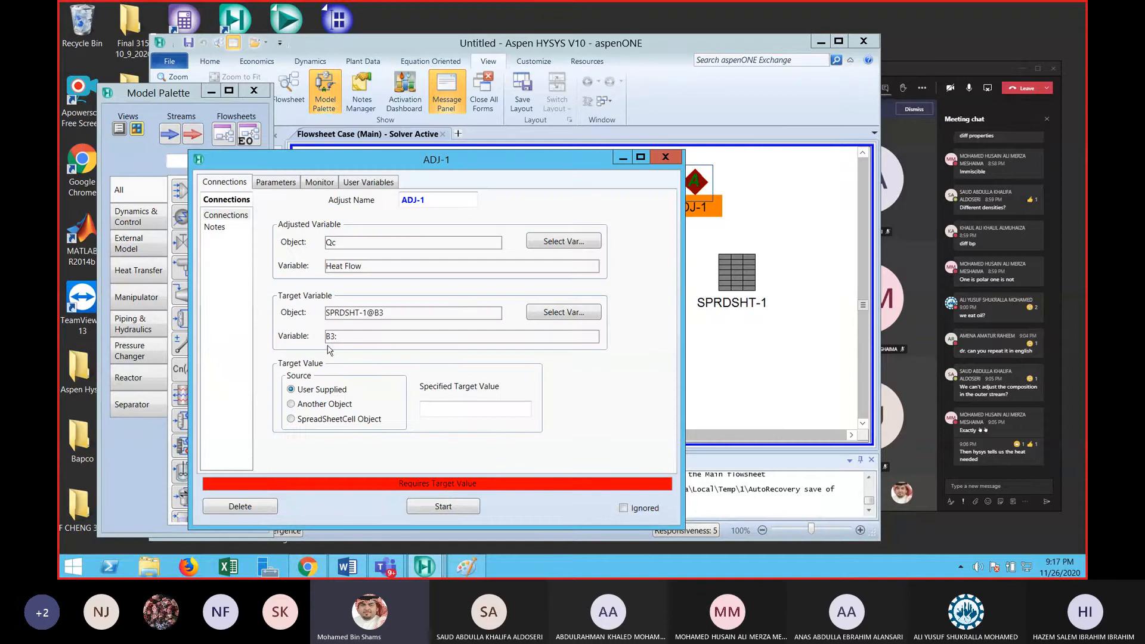
Set the user-supplied target value of ADJ-1 to 0.02 and open the block's solver parameters
click(448, 407)
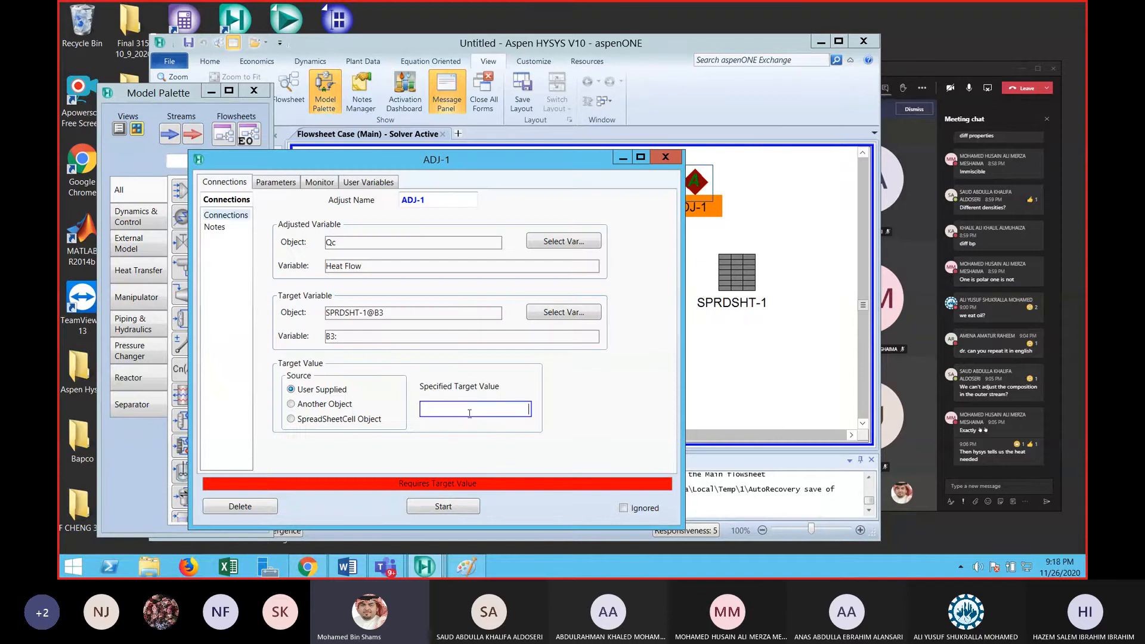
text(0.02)
drag(513, 162, 378, 150)
drag(505, 196, 400, 197)
drag(326, 155, 391, 100)
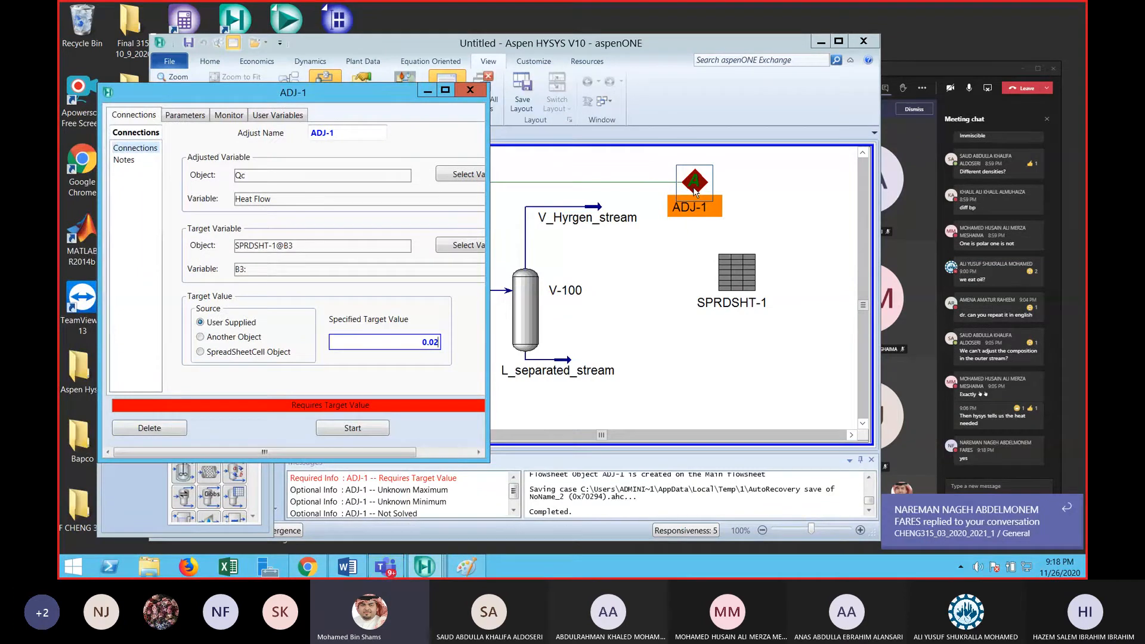
drag(357, 93, 279, 89)
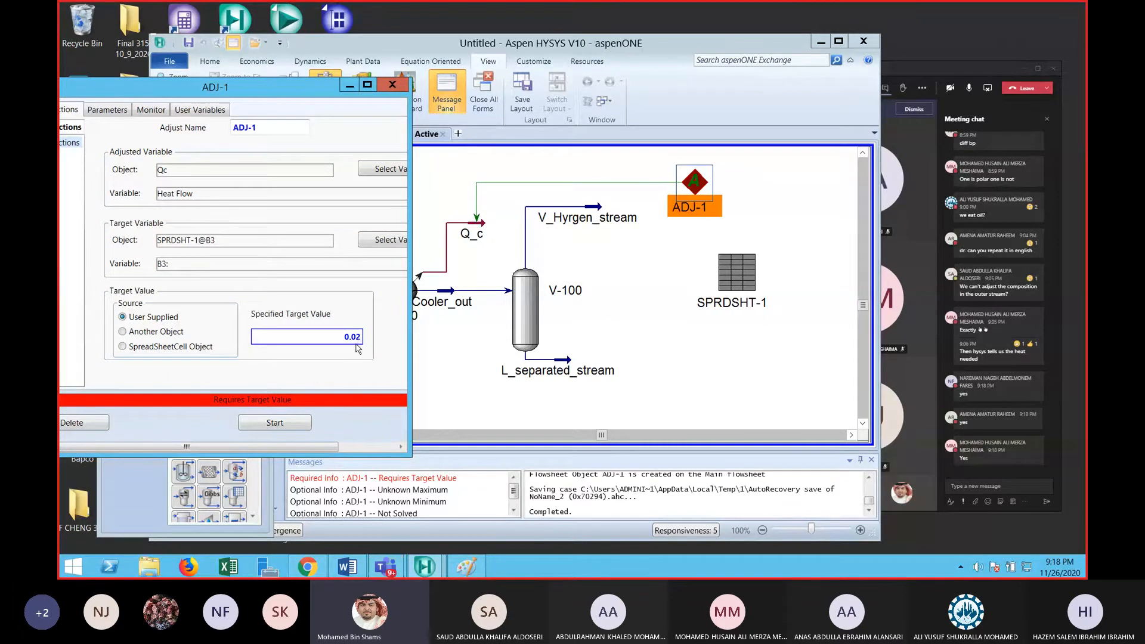
drag(280, 91, 494, 78)
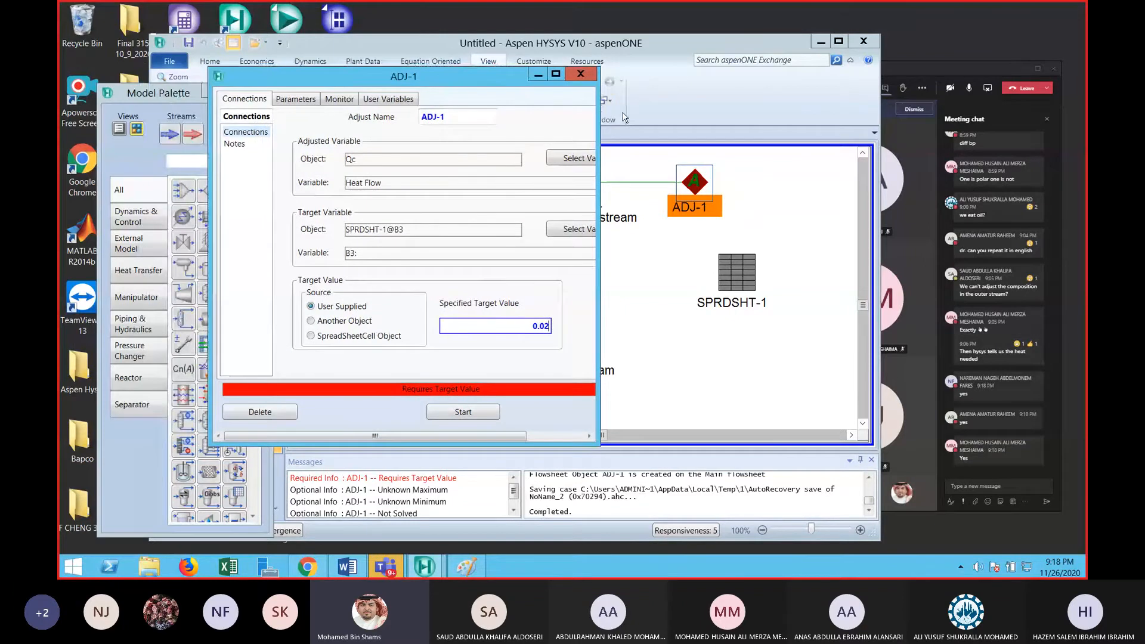
drag(600, 105, 749, 105)
click(315, 100)
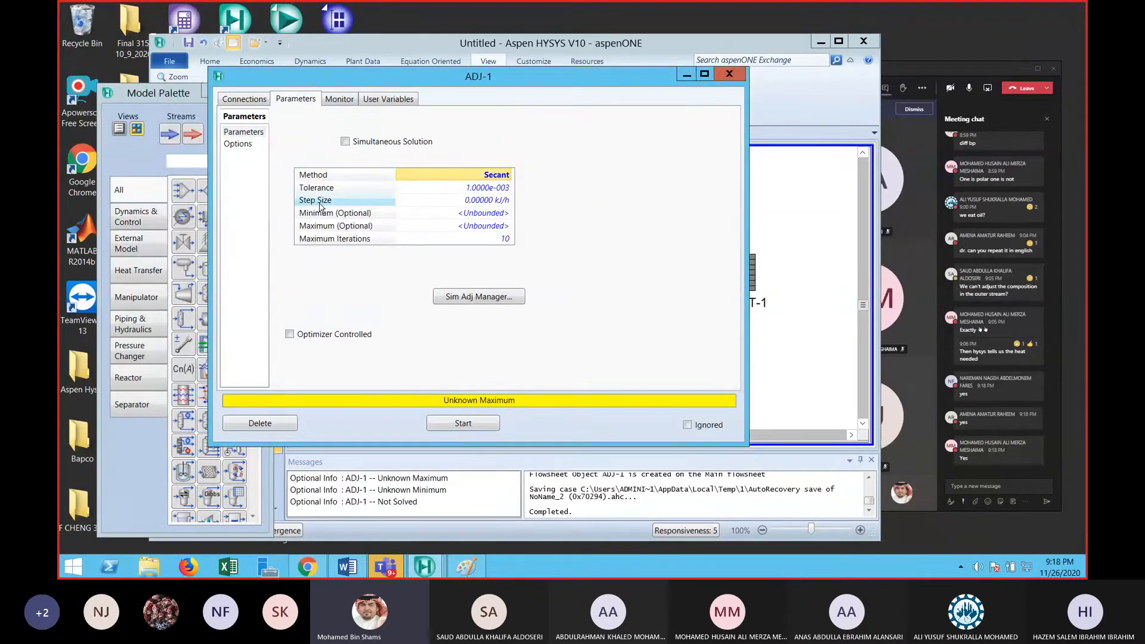
drag(434, 75, 317, 123)
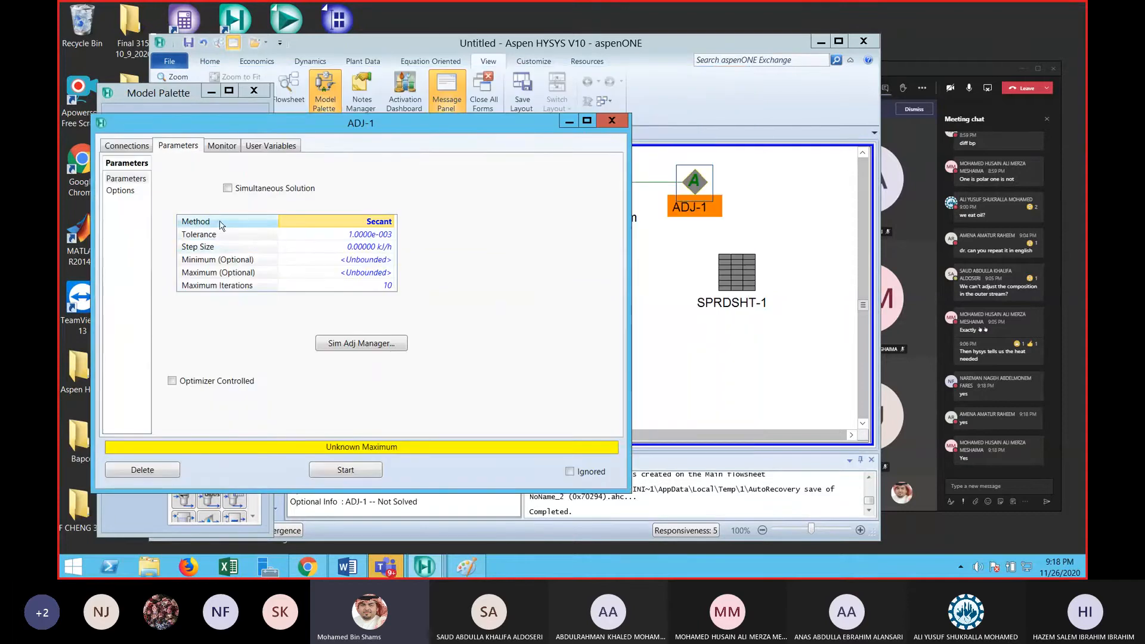
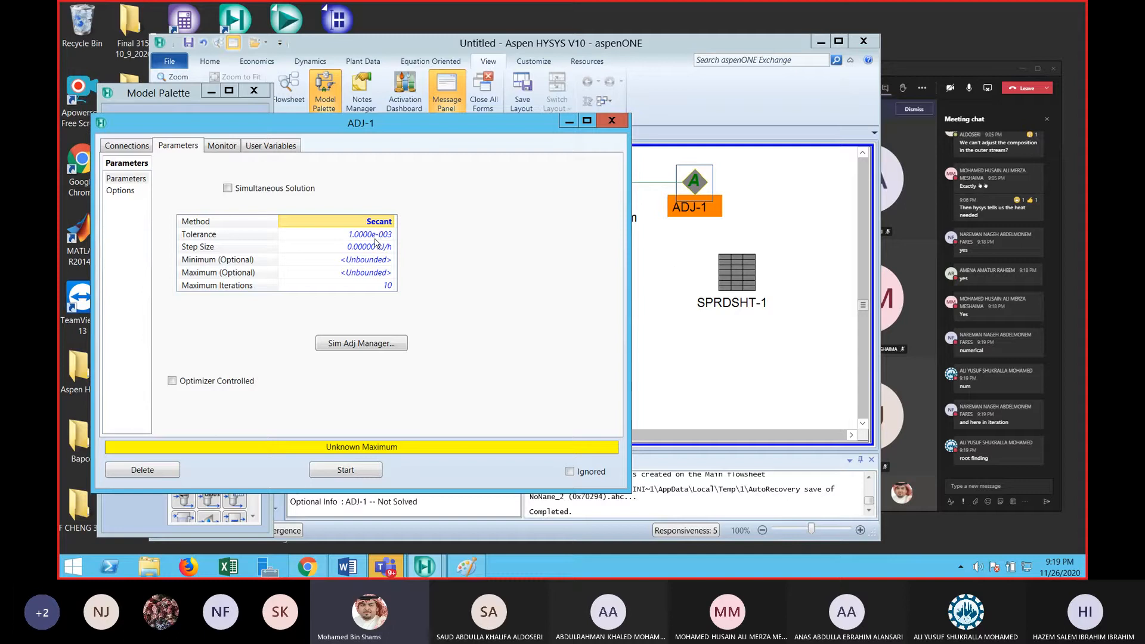
Switch to Paint, mark the 1e-4 limit in red with the note "tolerance", and minimize the drawing
click(465, 569)
mouse_move(245, 203)
mouse_down()
mouse_move(263, 210)
mouse_move(219, 197)
mouse_move(294, 219)
mouse_move(361, 201)
mouse_move(358, 212)
mouse_up()
click(490, 116)
drag(305, 225, 367, 206)
drag(322, 236, 391, 220)
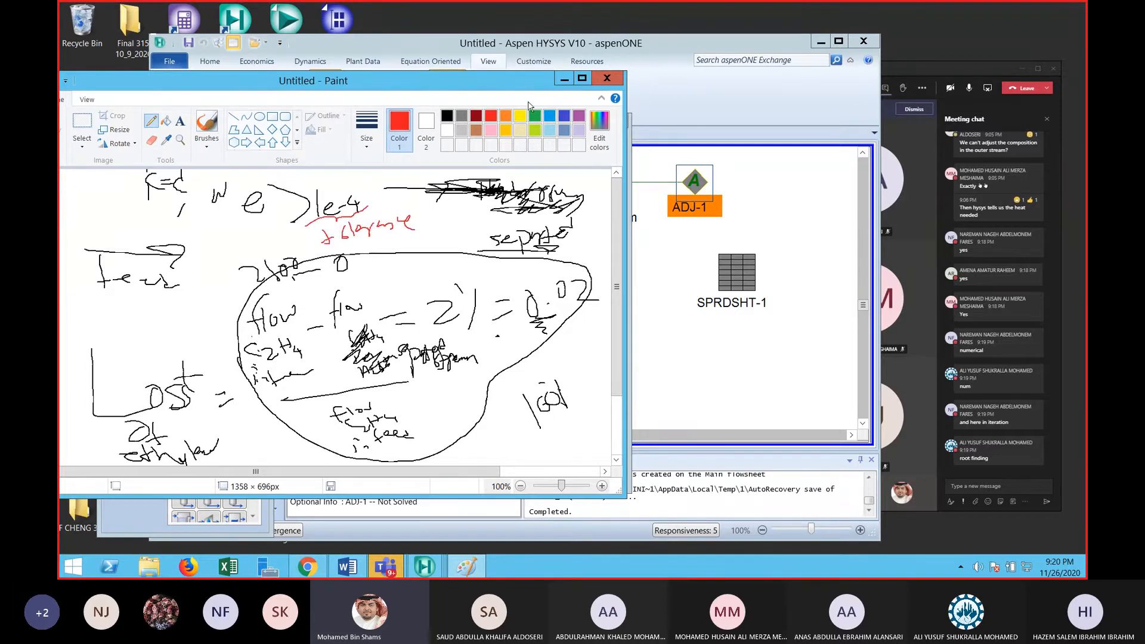
click(564, 80)
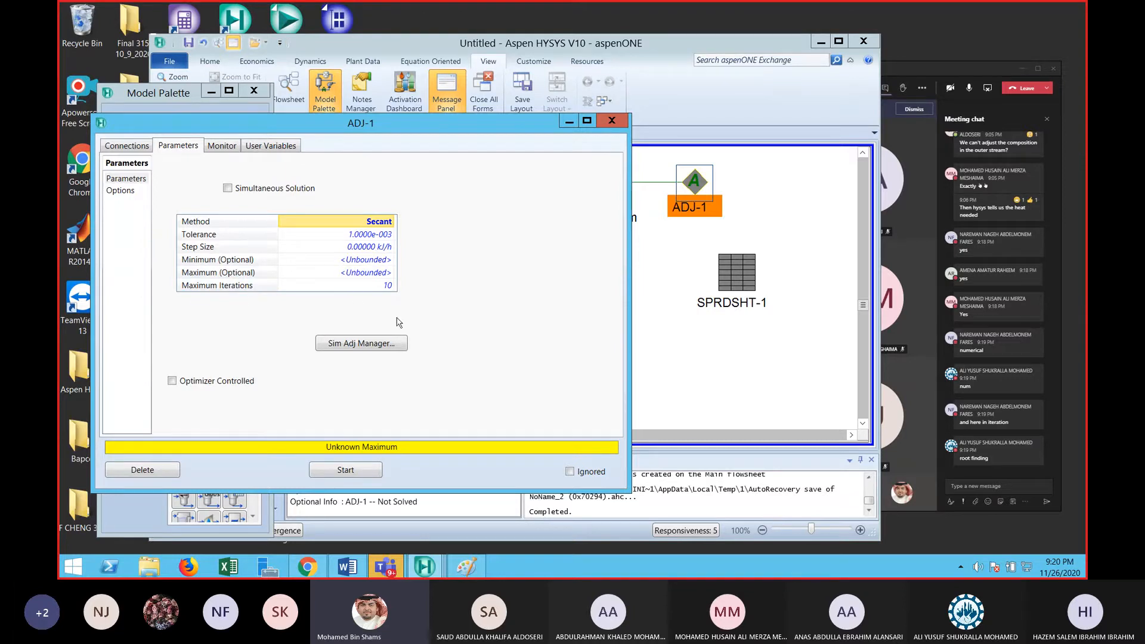
Set the maximum iterations of ADJ-1 to 1000 and start the adjust calculation
click(382, 287)
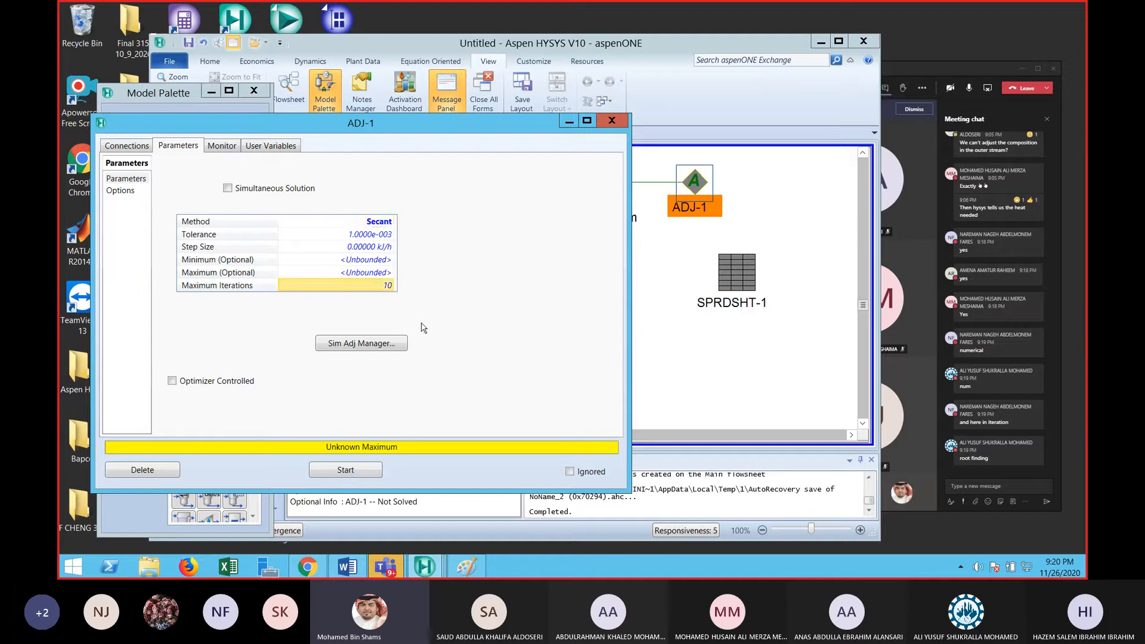
text(1000)
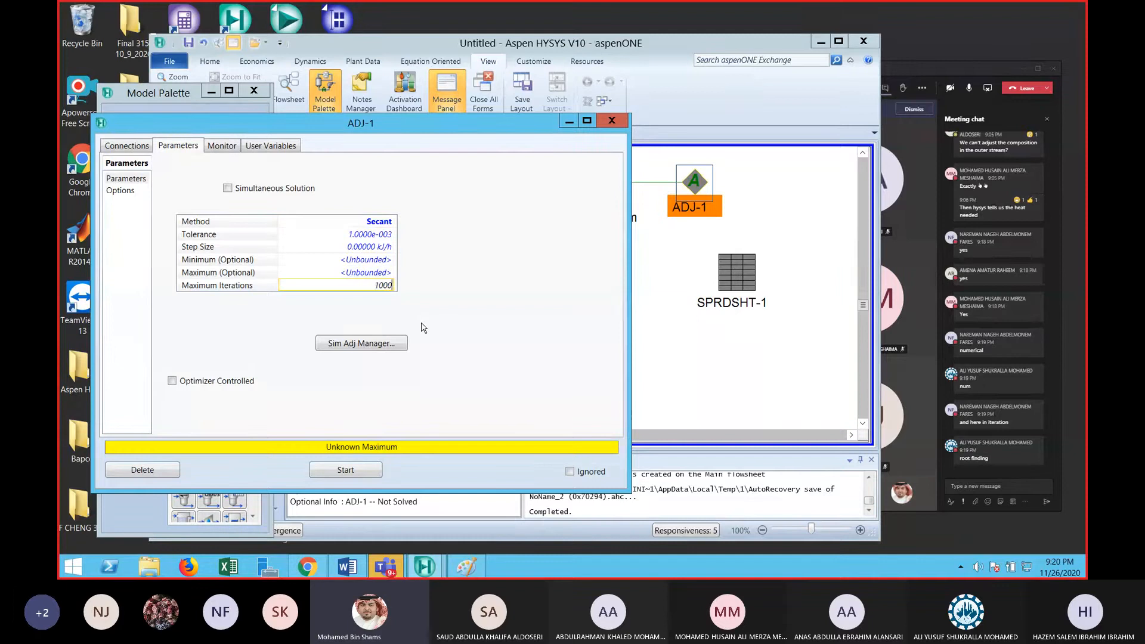
key(Return)
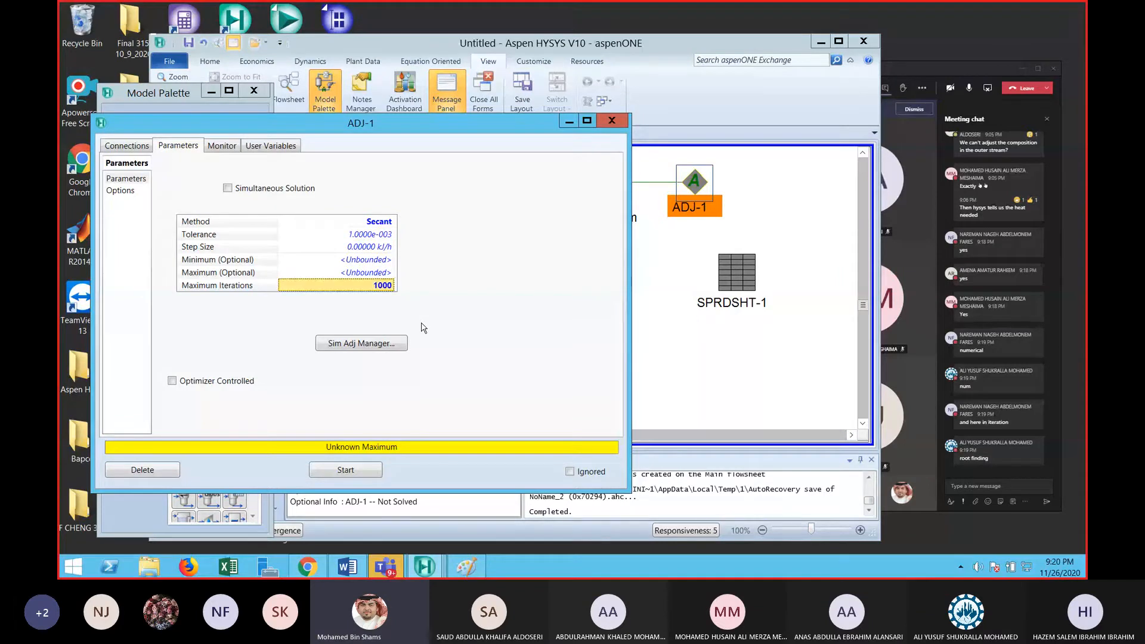
click(346, 470)
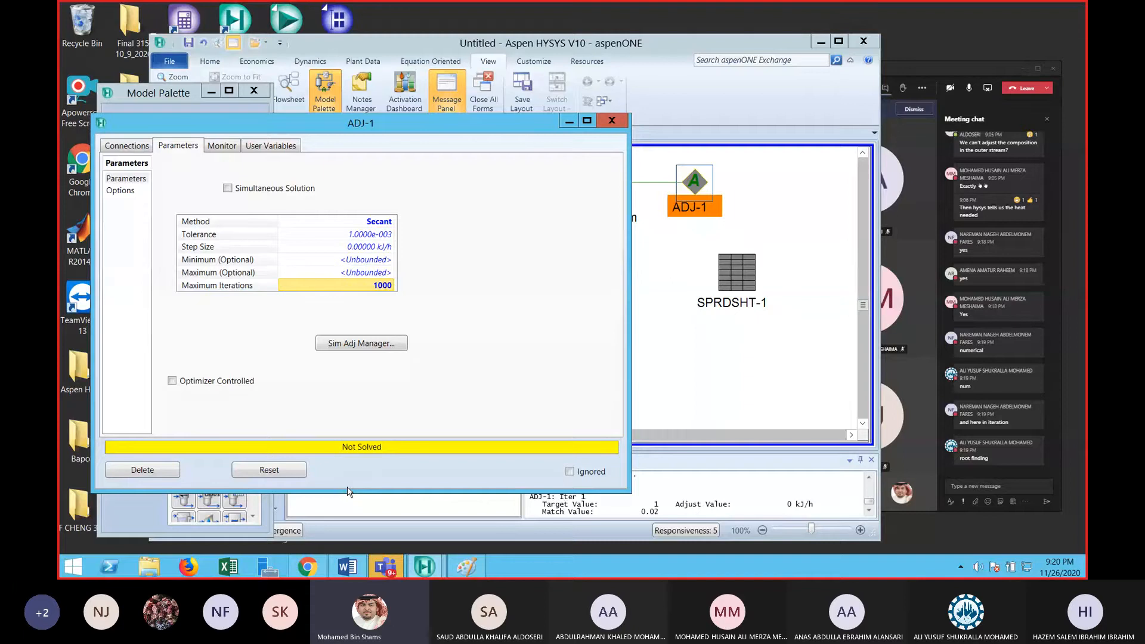
Review the ADJ-1 connections and reset the iterations to restart the solve
click(140, 145)
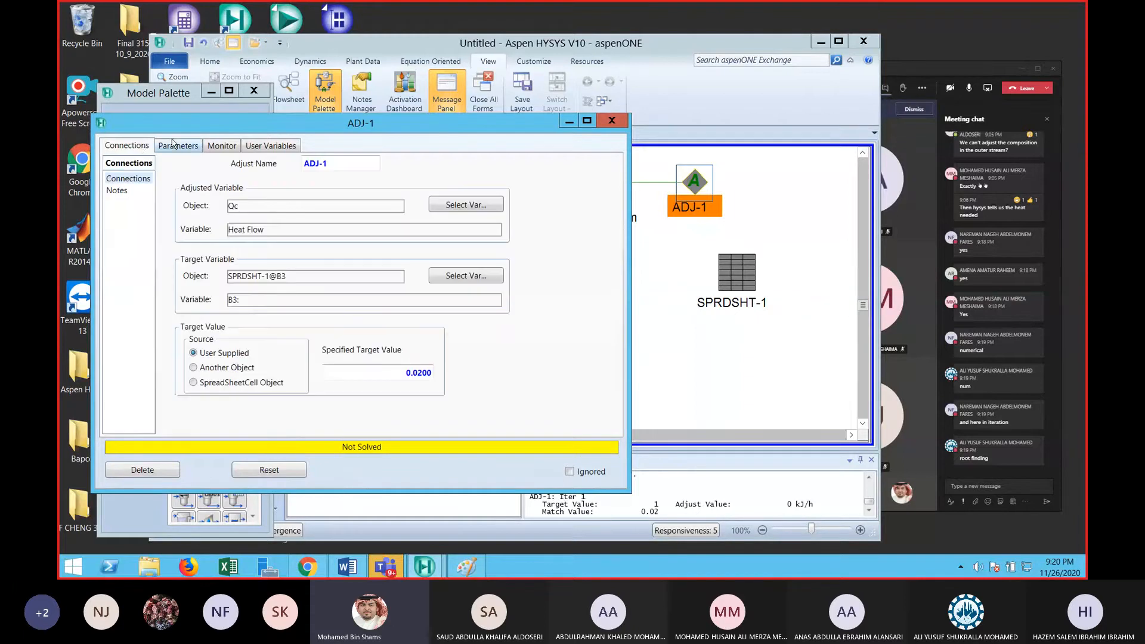
click(173, 145)
click(281, 475)
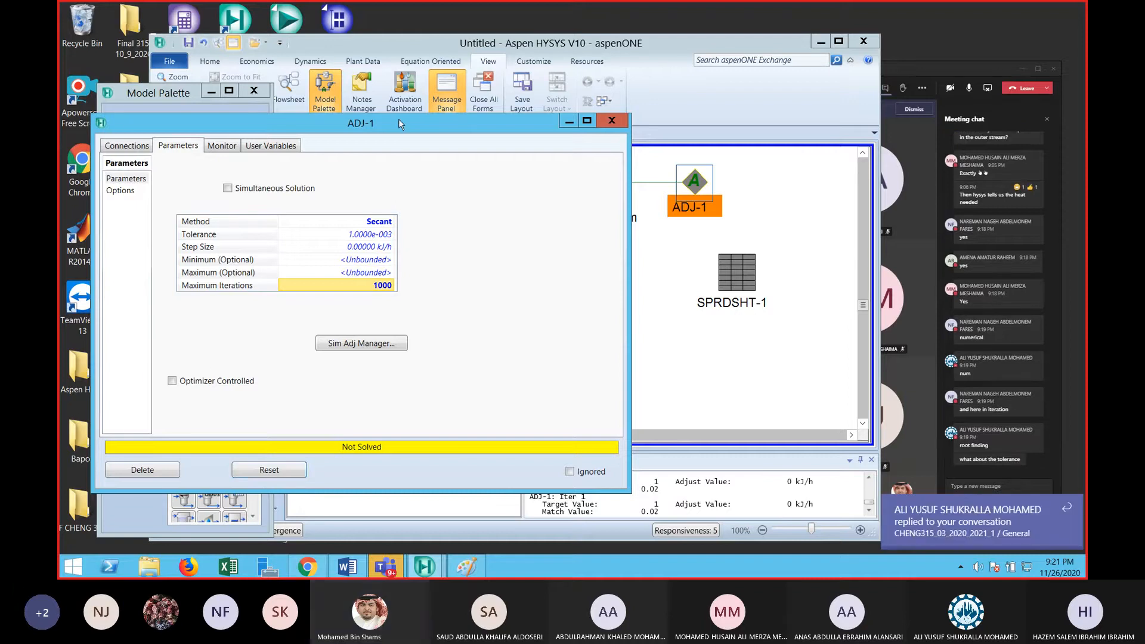
Set the step size of ADJ-1 to 1000 kcal/h
drag(398, 121, 422, 55)
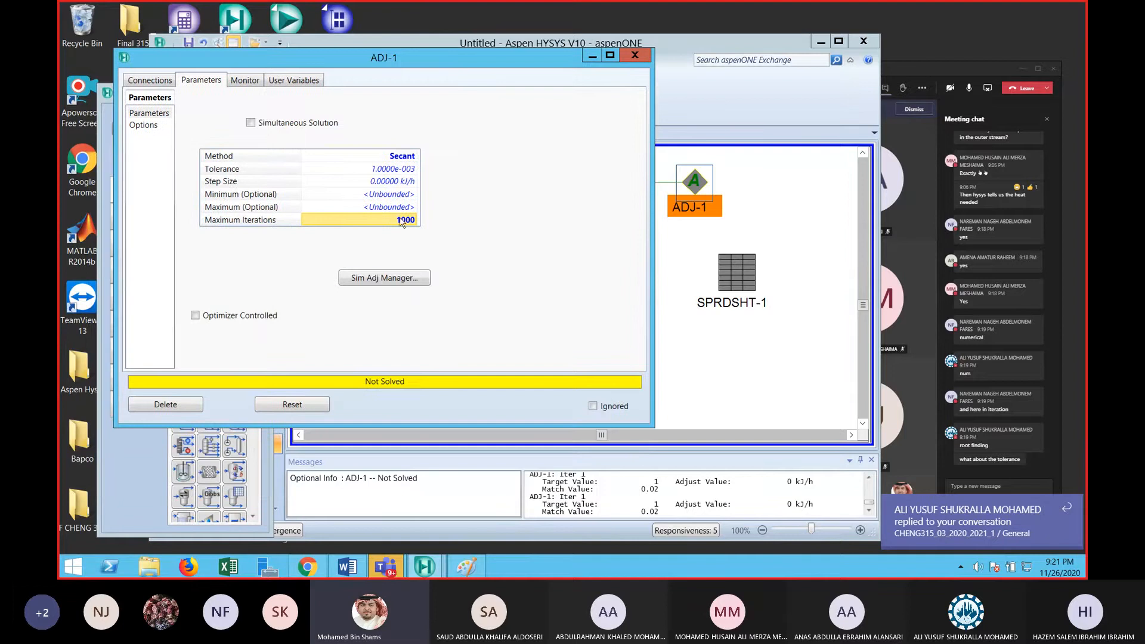
drag(495, 58, 434, 200)
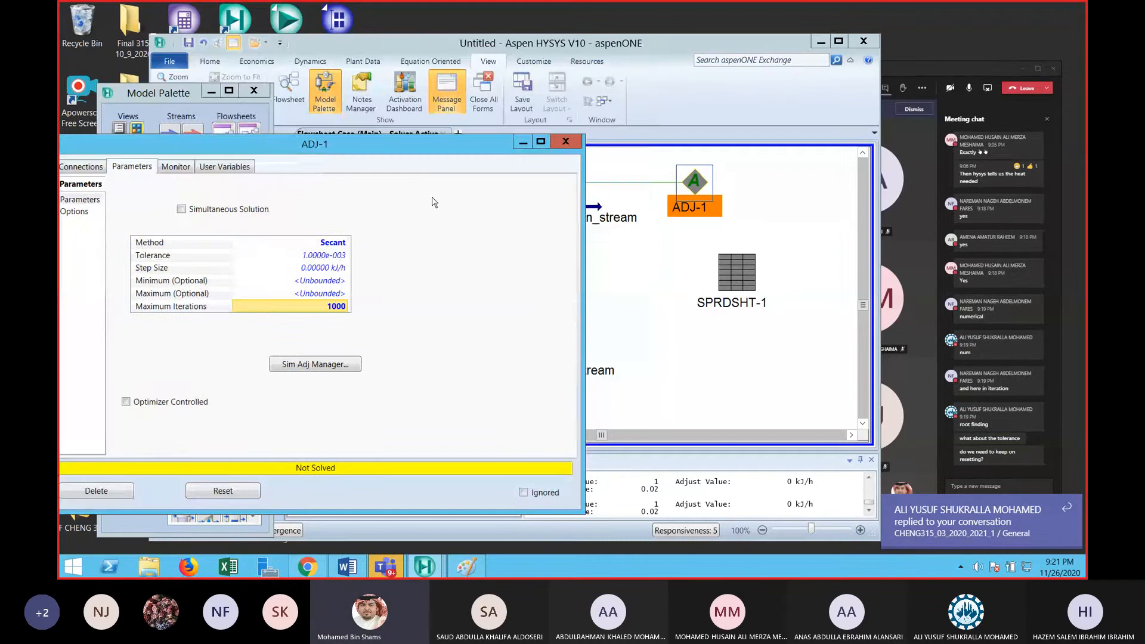
drag(426, 148, 470, 93)
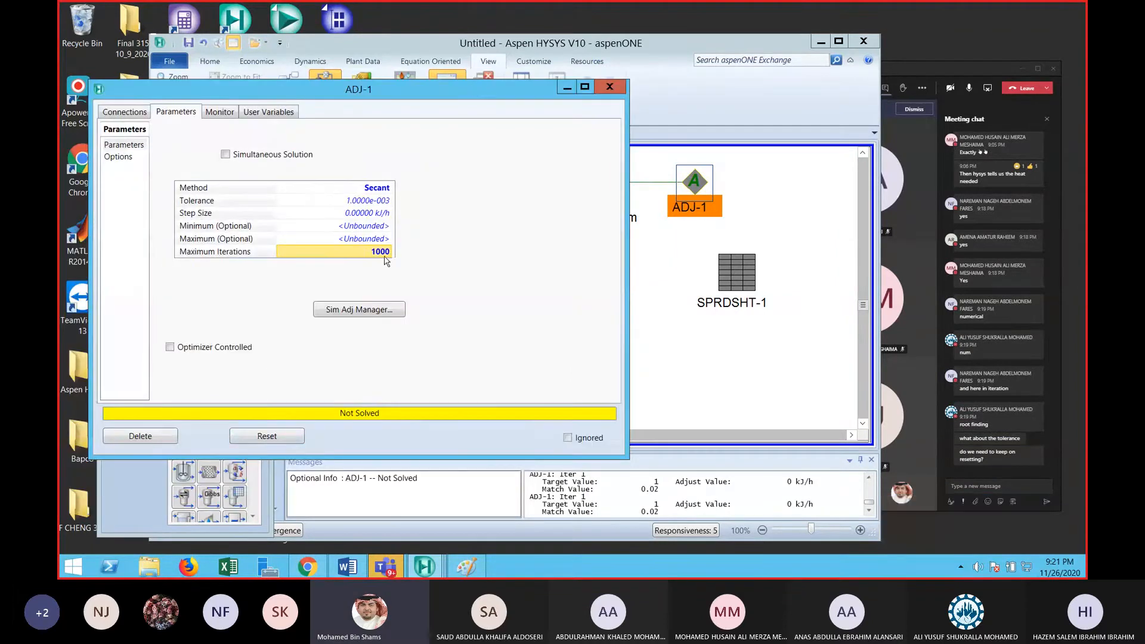
click(362, 215)
text(1000)
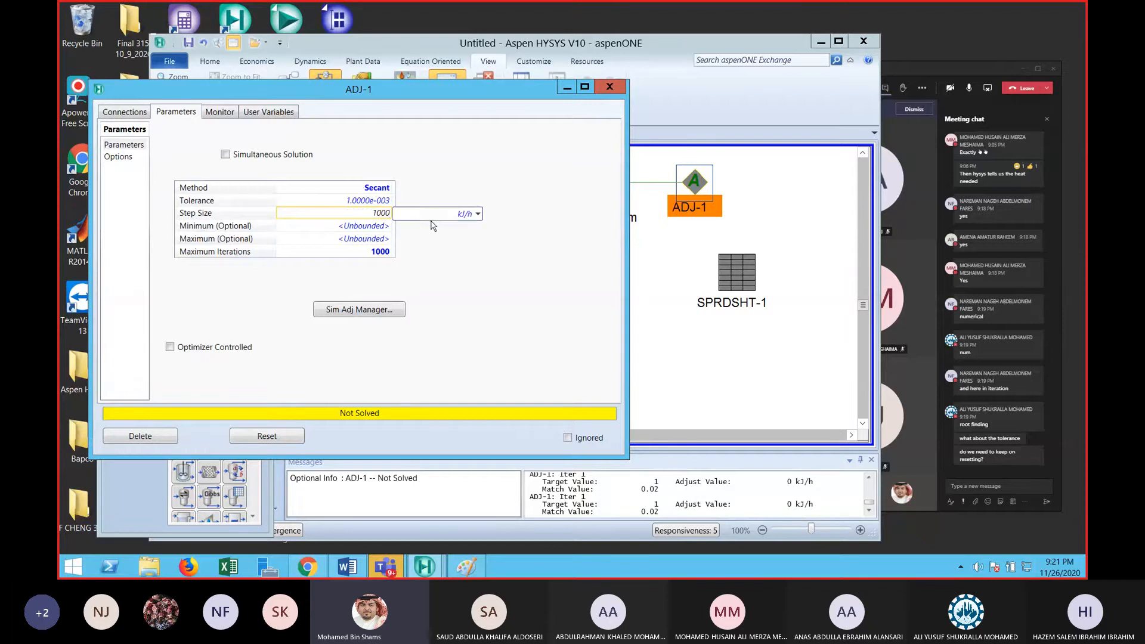
click(477, 214)
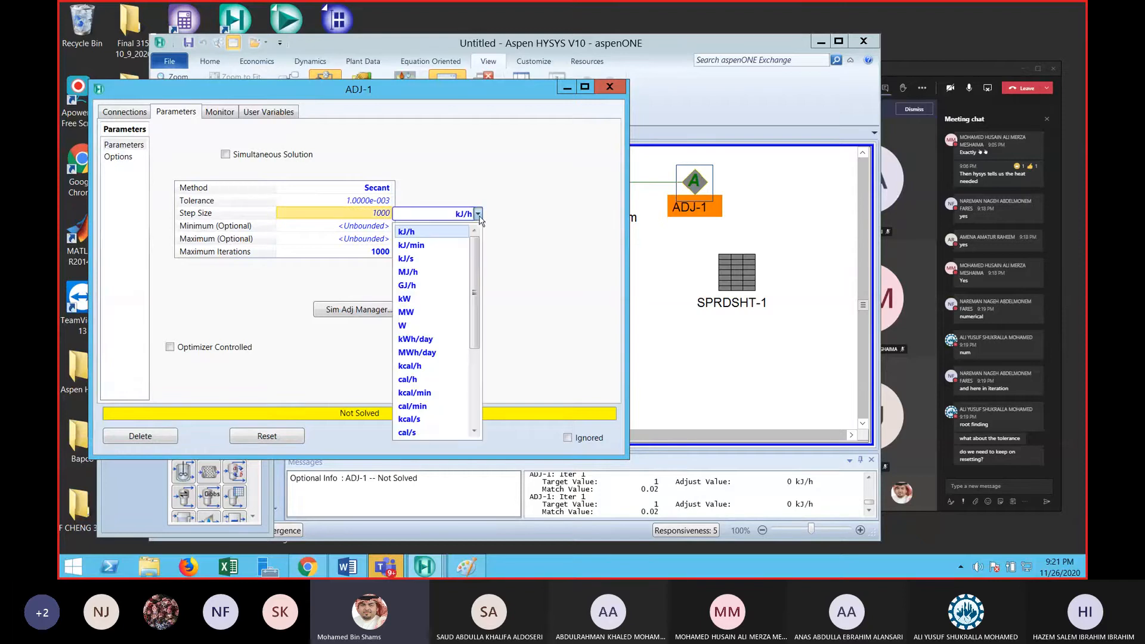
click(430, 367)
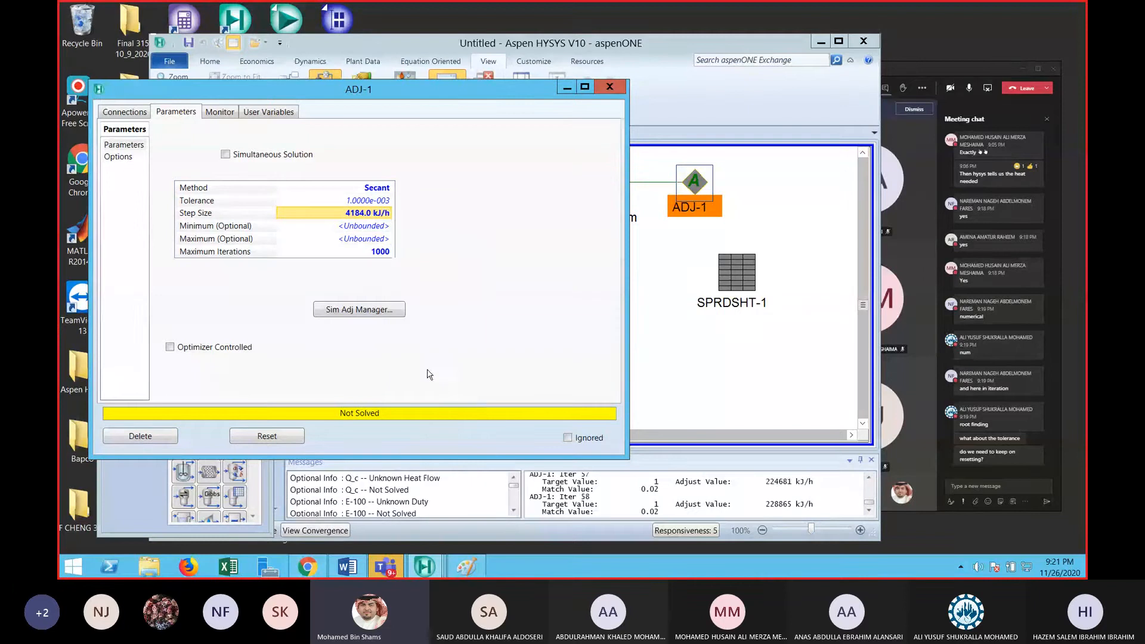
Reset the ADJ-1 iterations repeatedly until the block status is OK
click(282, 444)
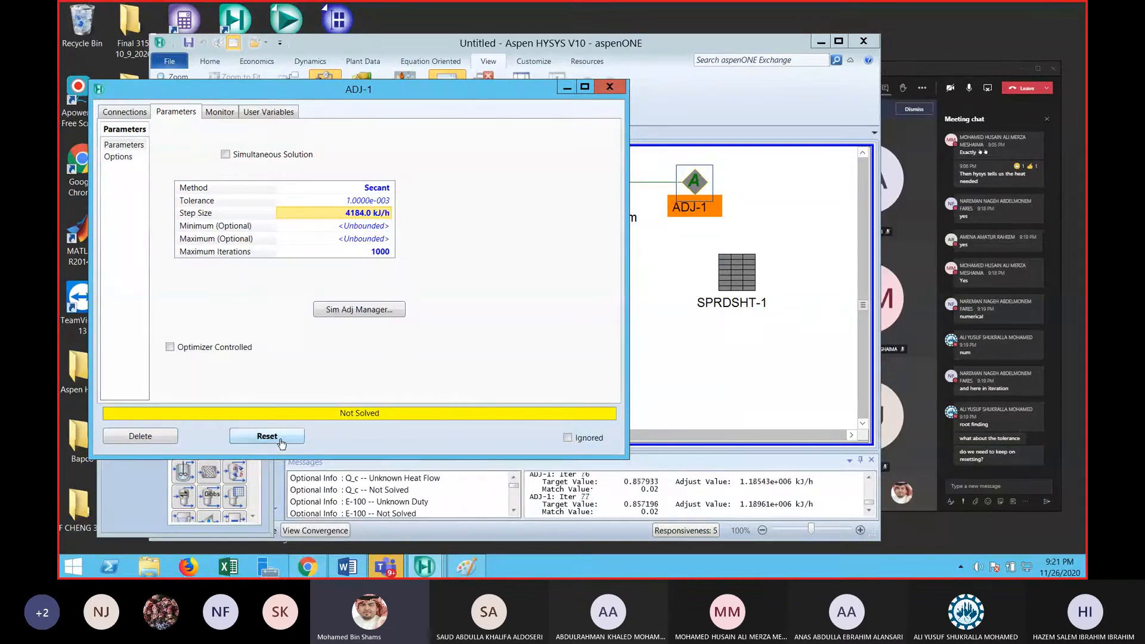
click(282, 443)
click(283, 442)
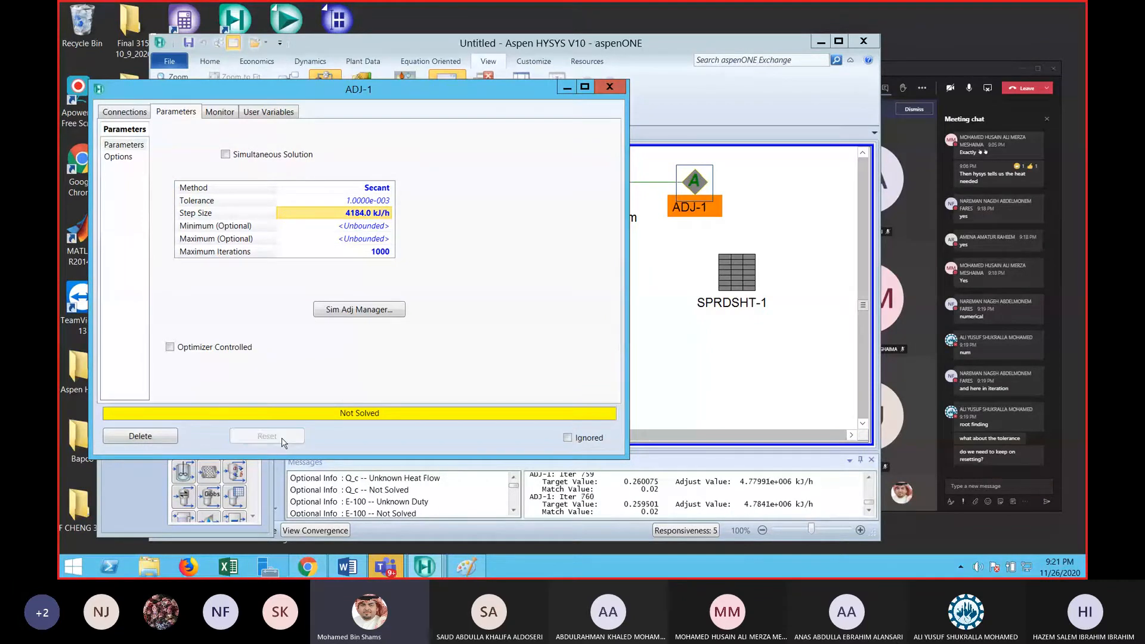
click(283, 442)
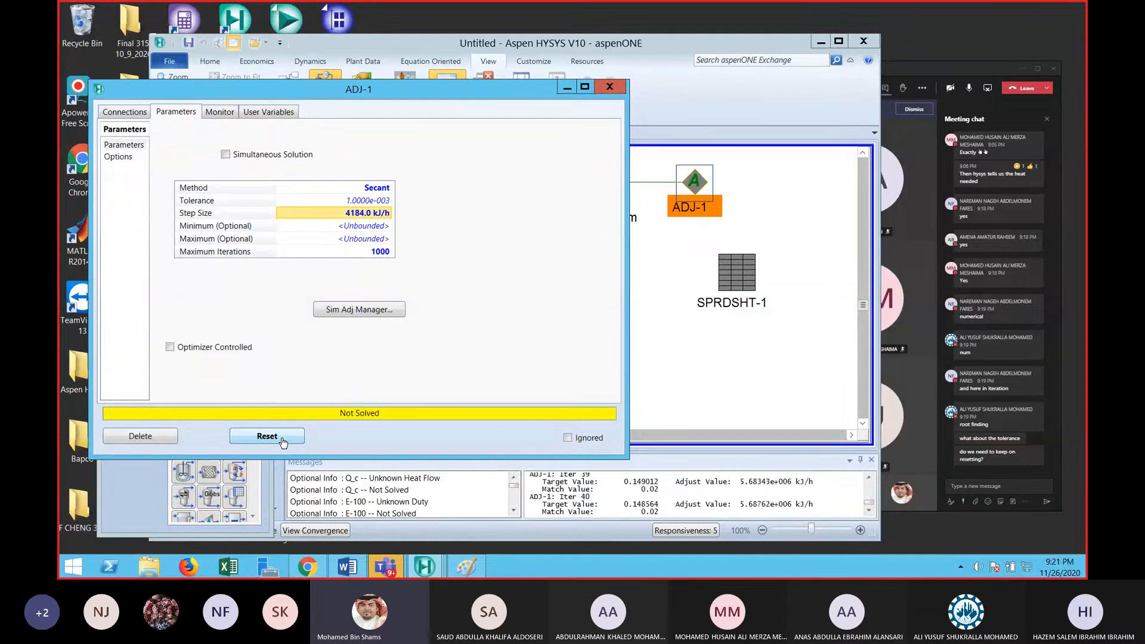
click(283, 442)
click(282, 442)
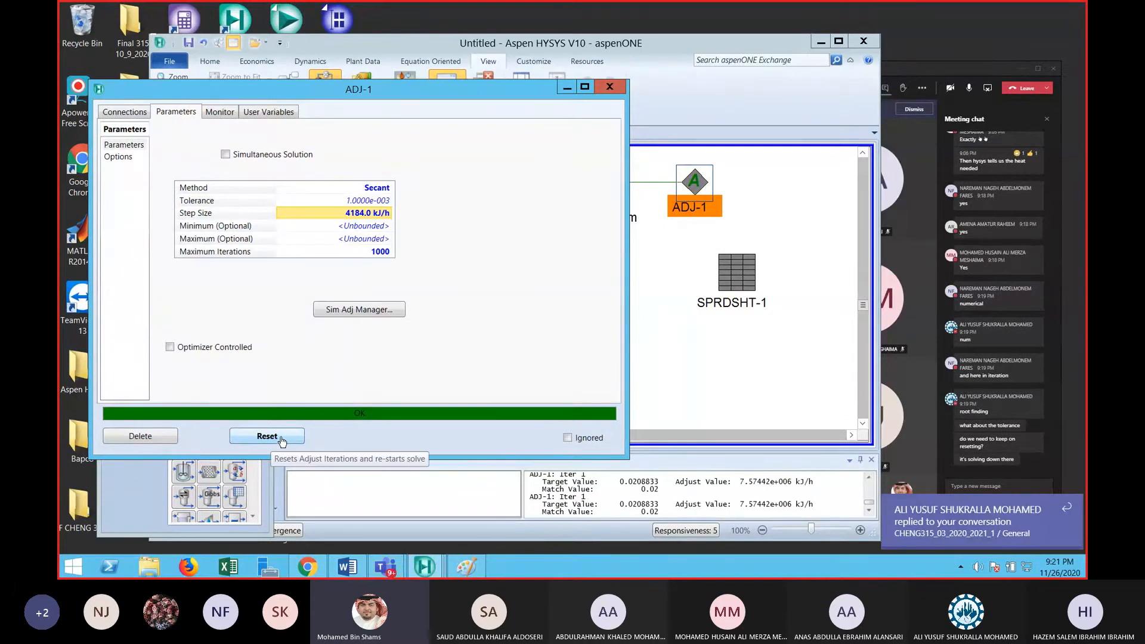
click(287, 444)
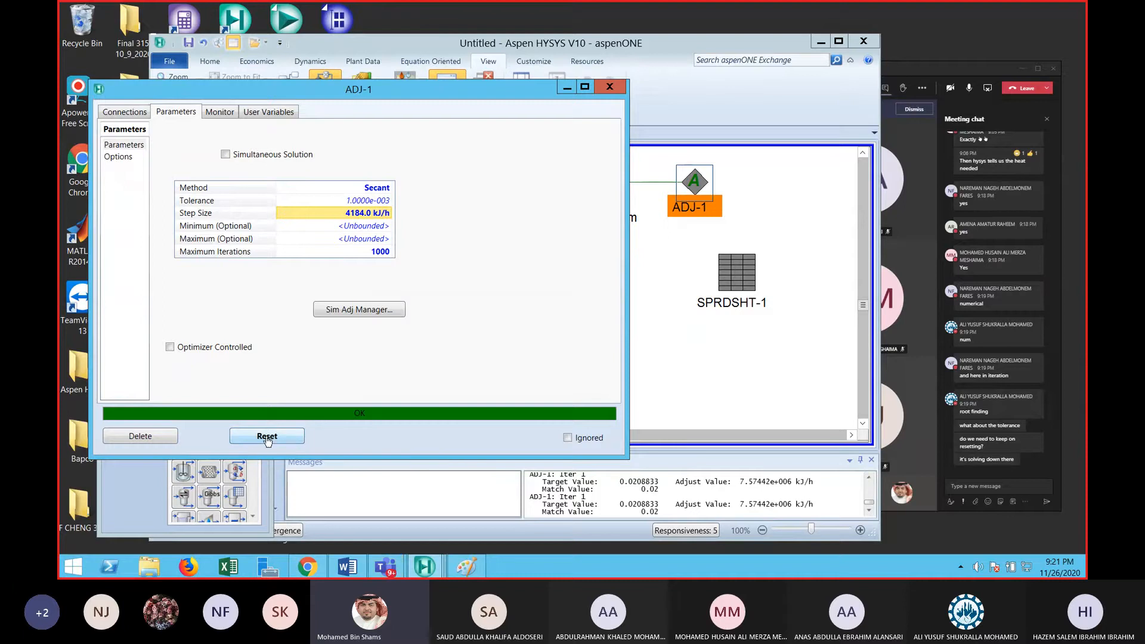
Switch to the Teams meeting window and unmute the microphone
click(912, 110)
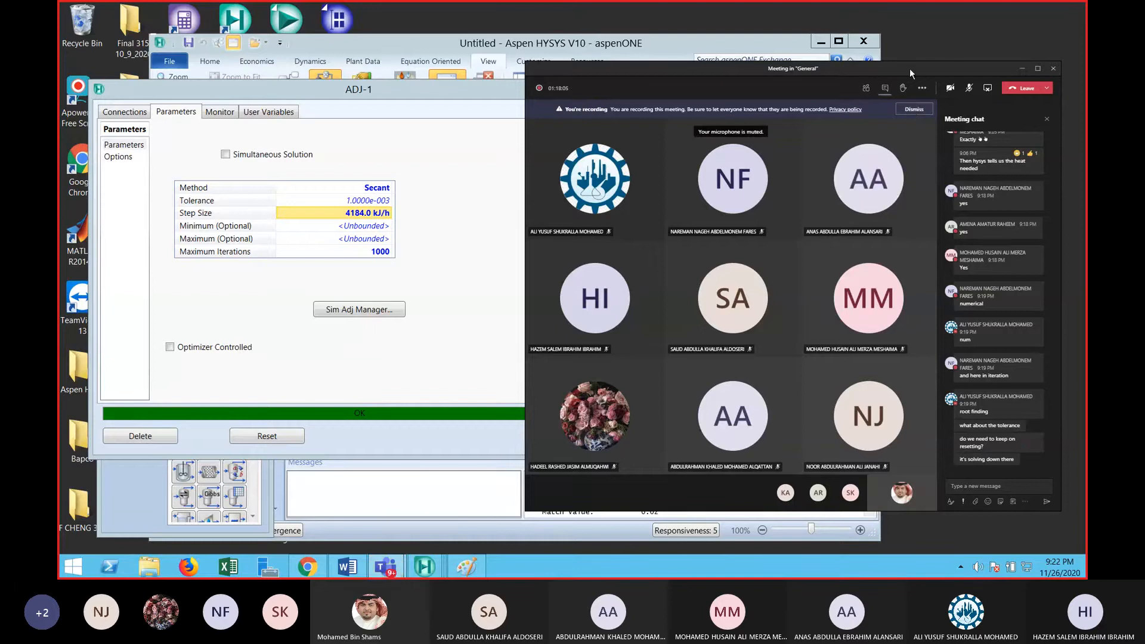
click(969, 88)
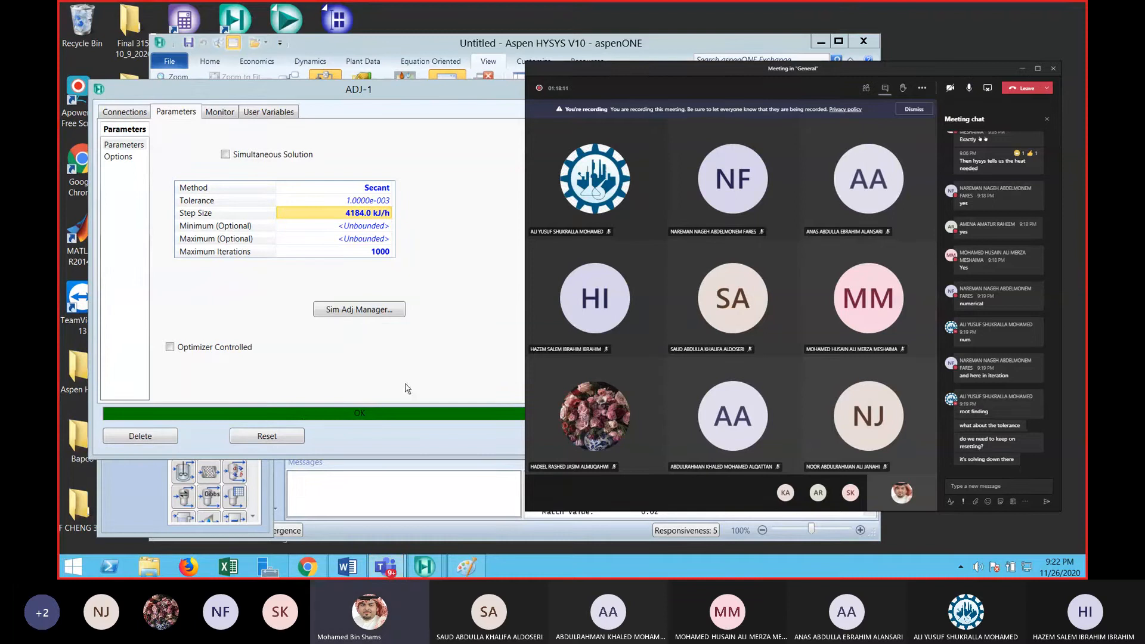
Return to HYSYS, close the ADJ-1 window and check the heat flow of energy stream Q_c
drag(449, 95, 436, 95)
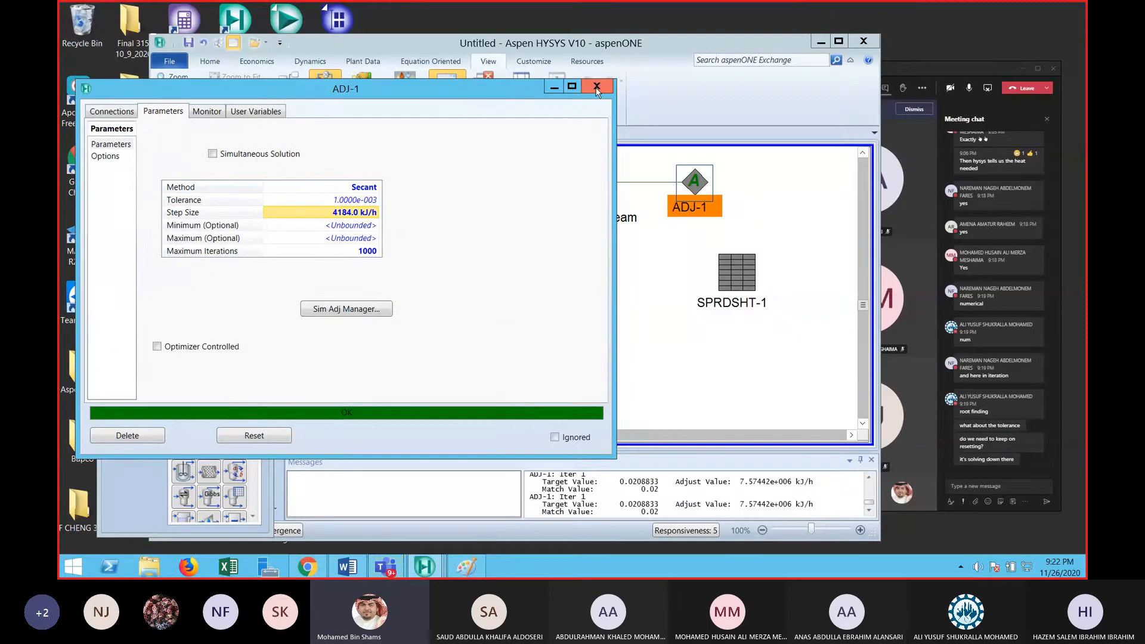
click(597, 87)
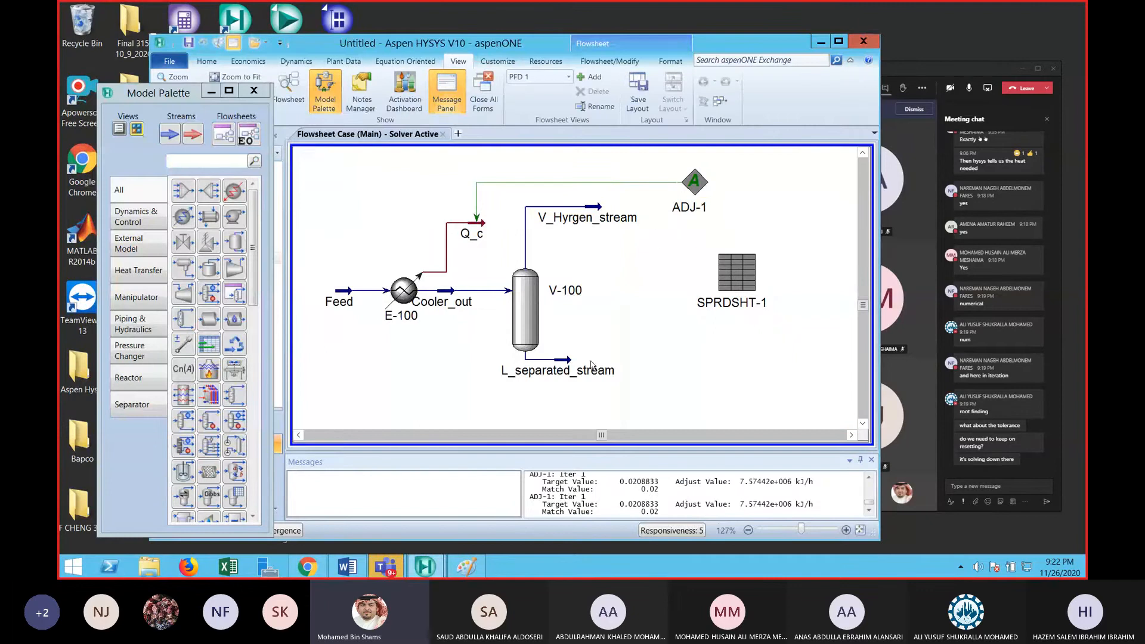
mouse_move(477, 228)
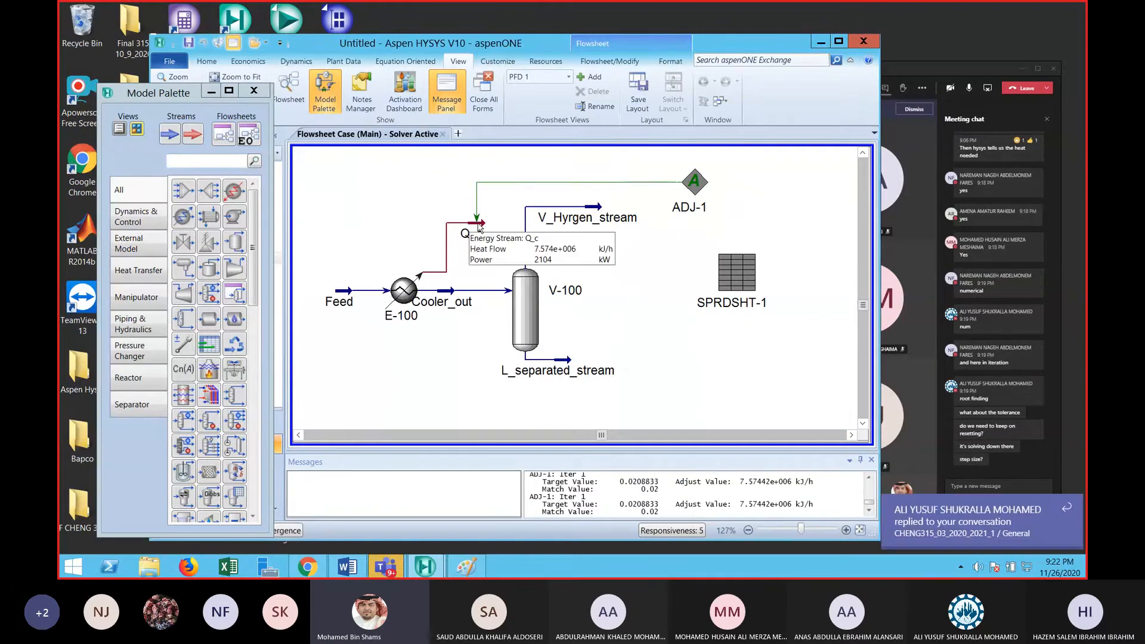
Review the solver parameters of adjust block ADJ-1, including its method, tolerance and step size, and close its window
double_click(694, 182)
mouse_move(492, 316)
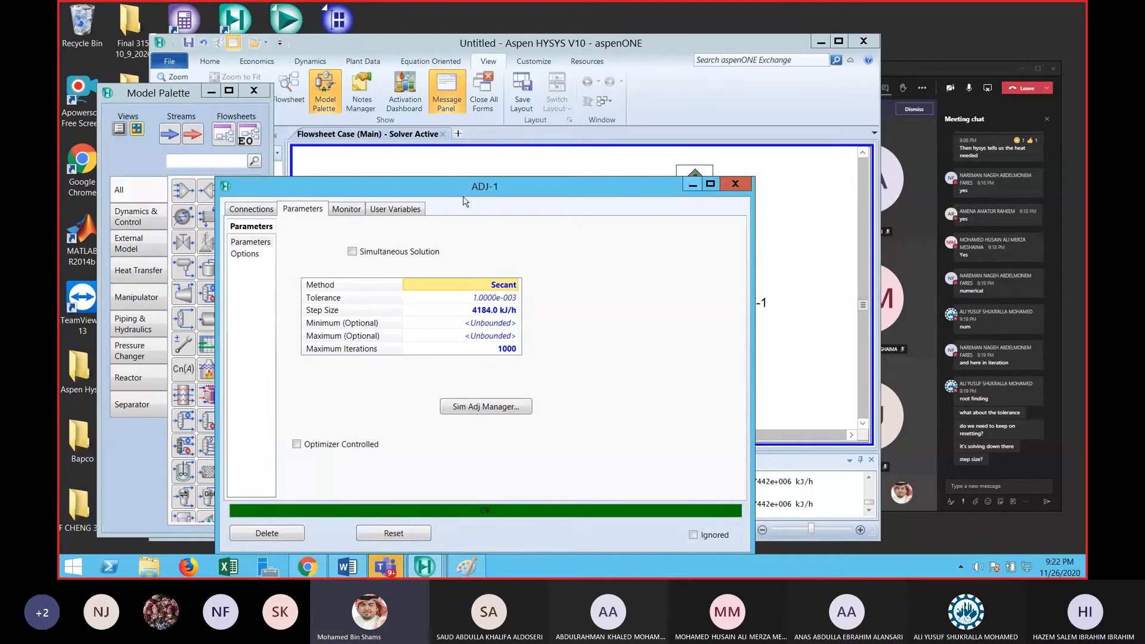
drag(405, 190, 388, 121)
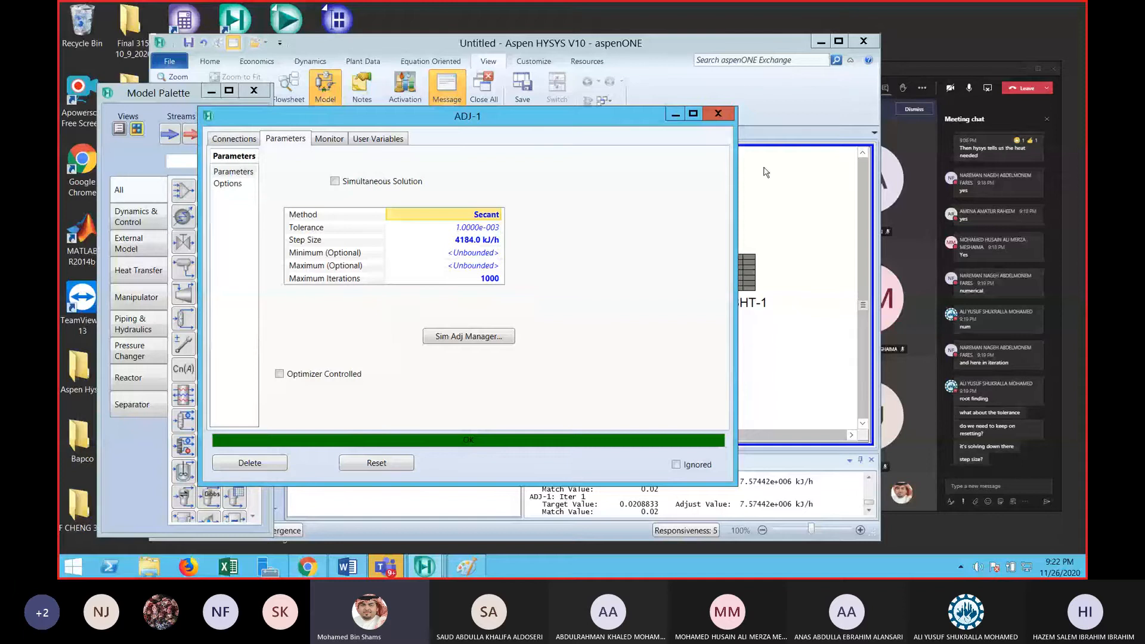
click(718, 114)
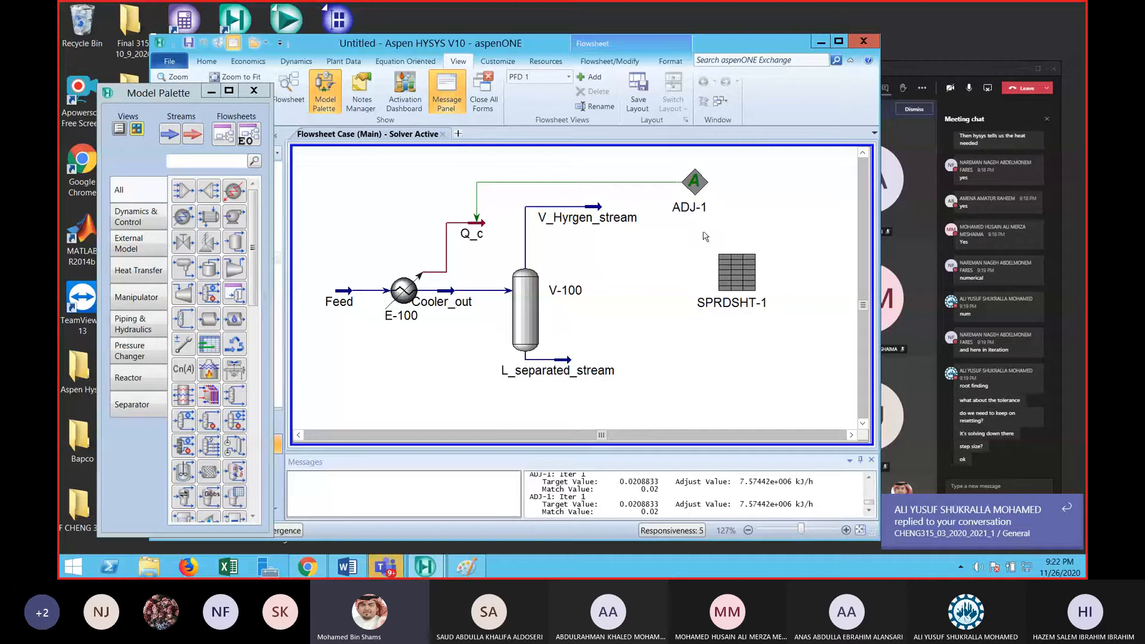
Check the component molar flows of stream V_Hyrgen_stream on its composition page and close the stream window
mouse_move(596, 210)
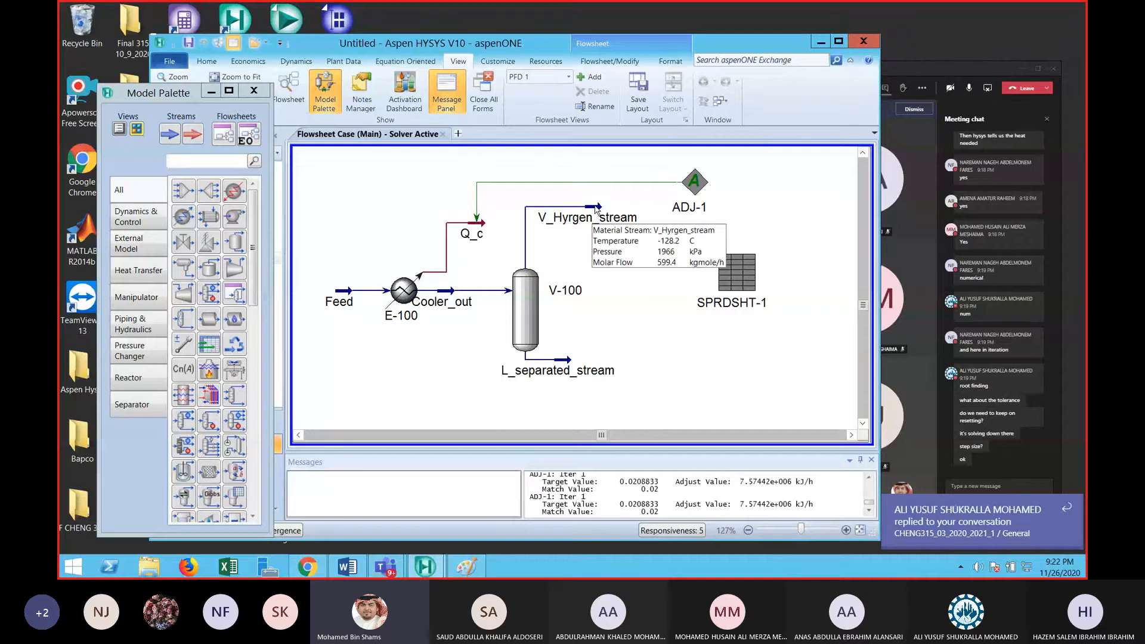
double_click(595, 208)
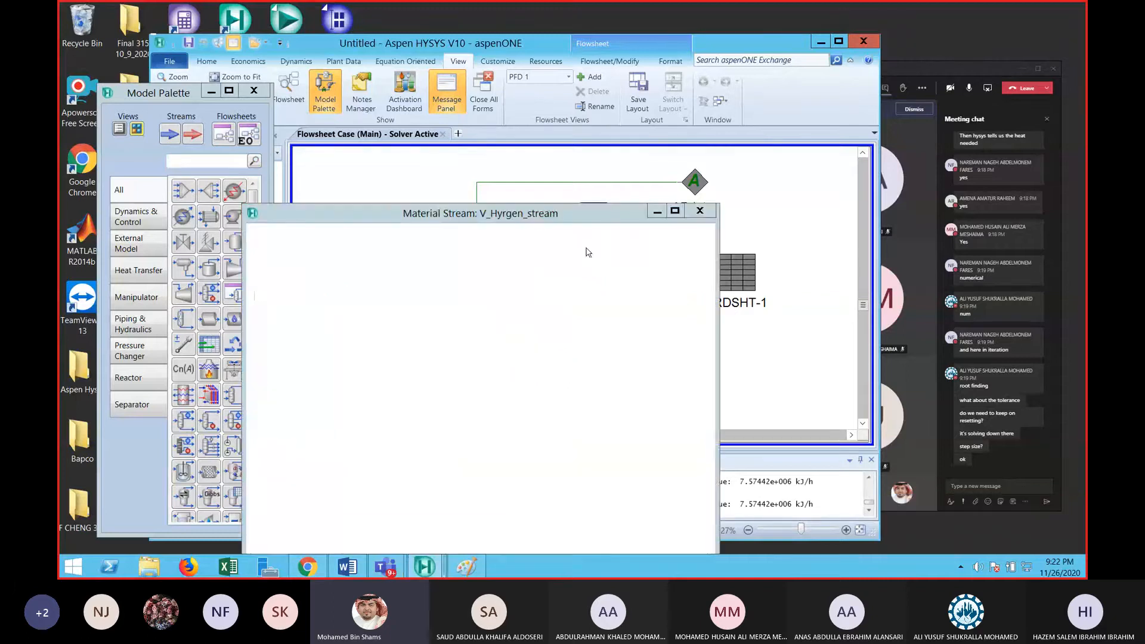
click(352, 258)
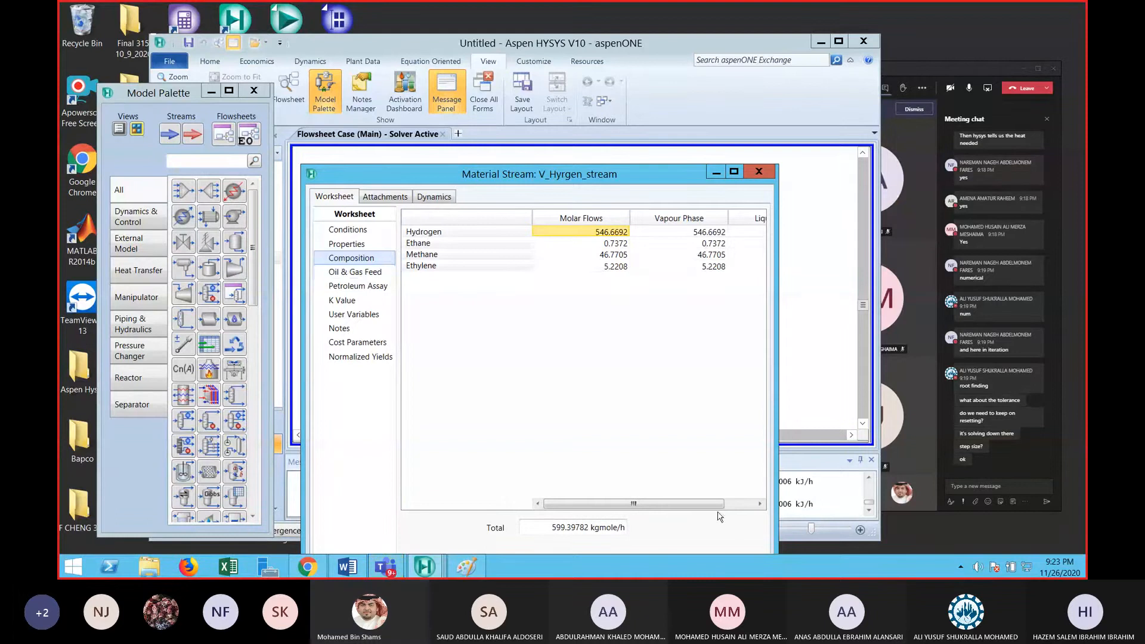
drag(694, 505, 722, 505)
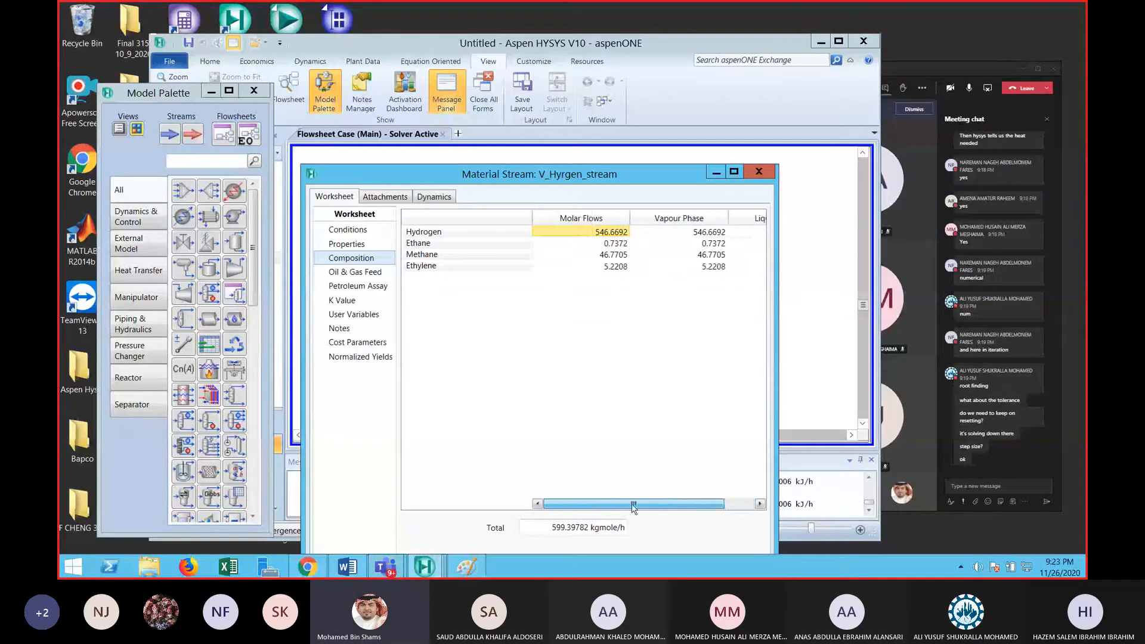
click(537, 504)
click(758, 171)
click(649, 304)
mouse_move(480, 224)
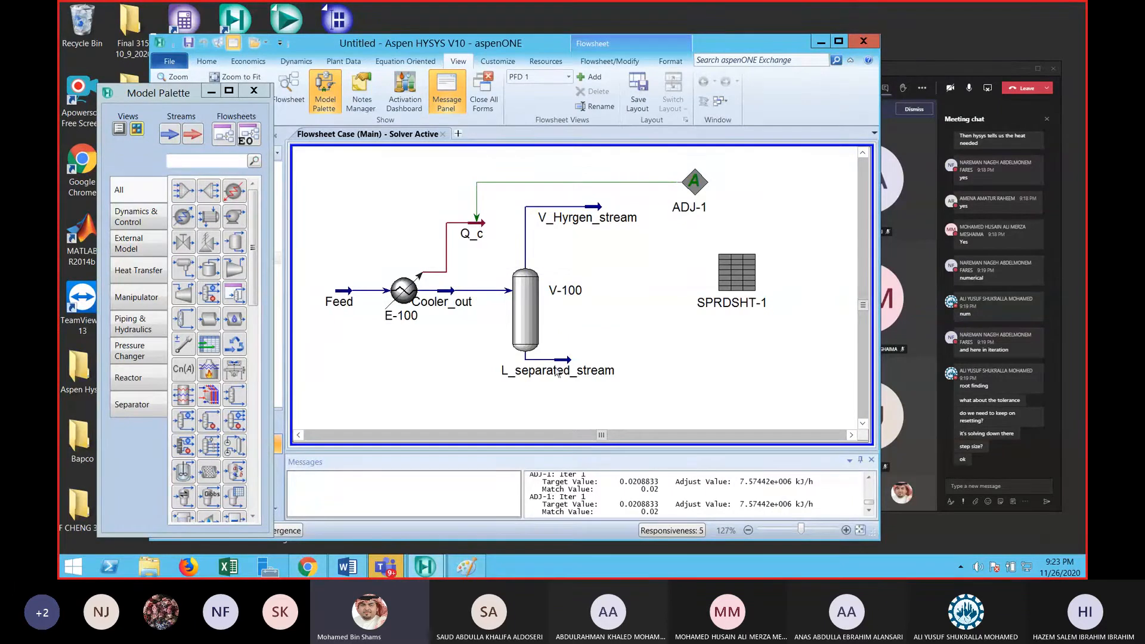
Reopen the composition of V_Hyrgen_stream, widen its window to compare the vapour and liquid phase molar flows, and close it
mouse_move(568, 216)
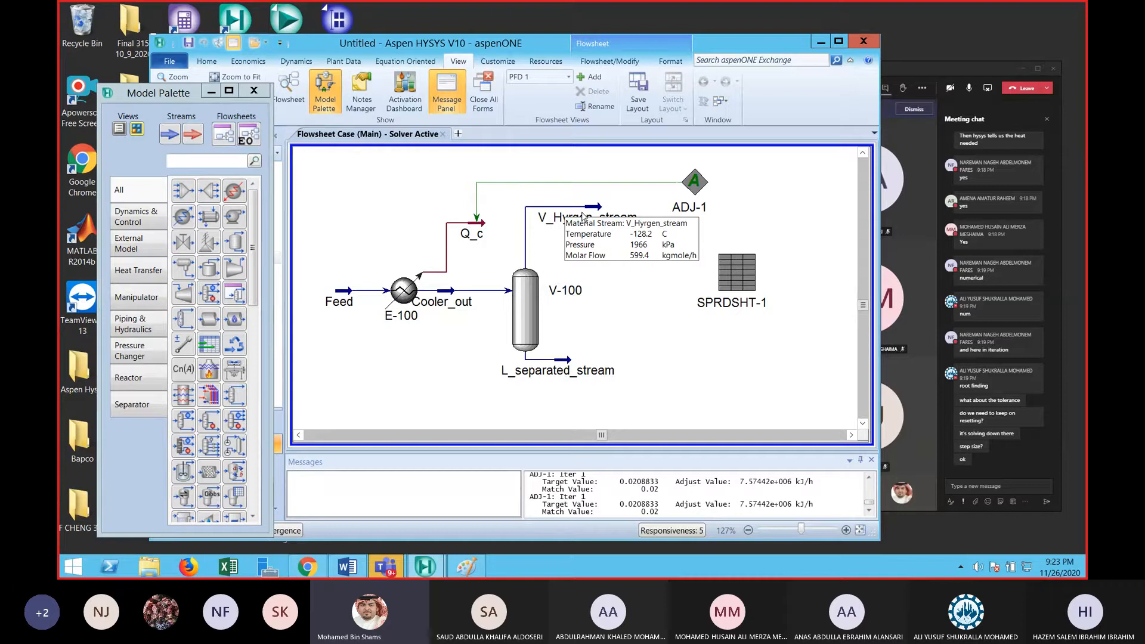
double_click(585, 216)
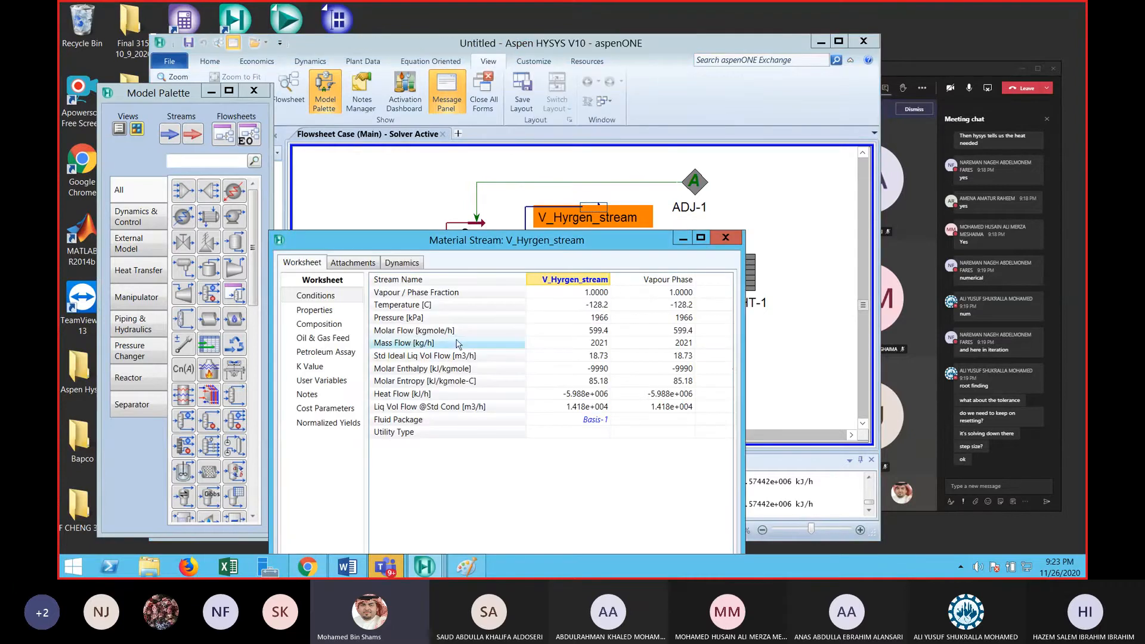
click(319, 324)
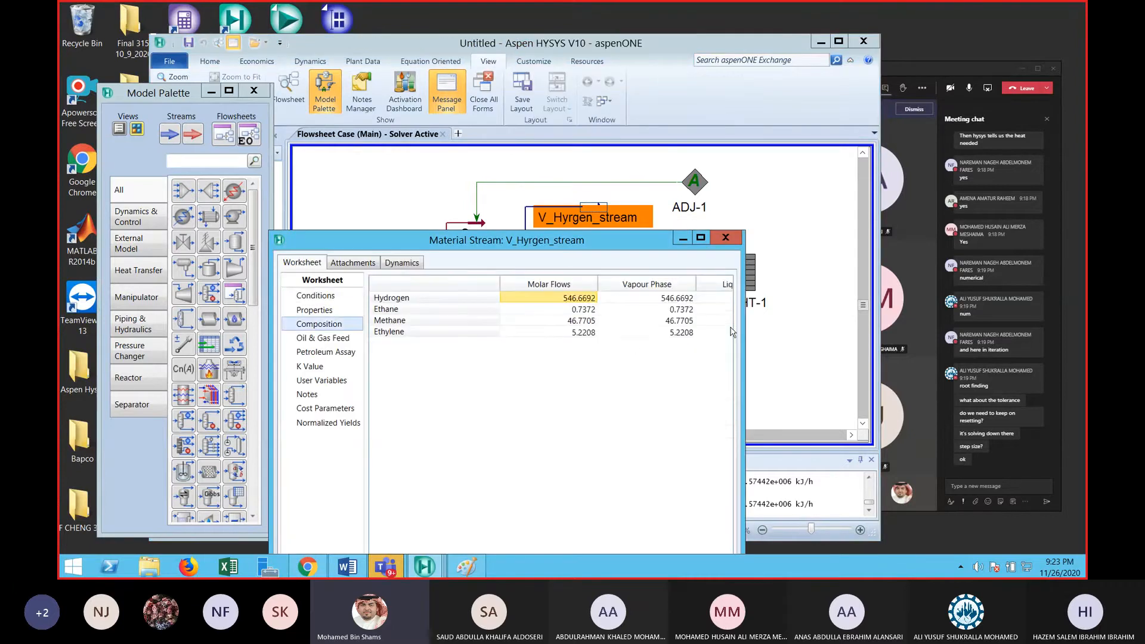
drag(744, 334, 876, 334)
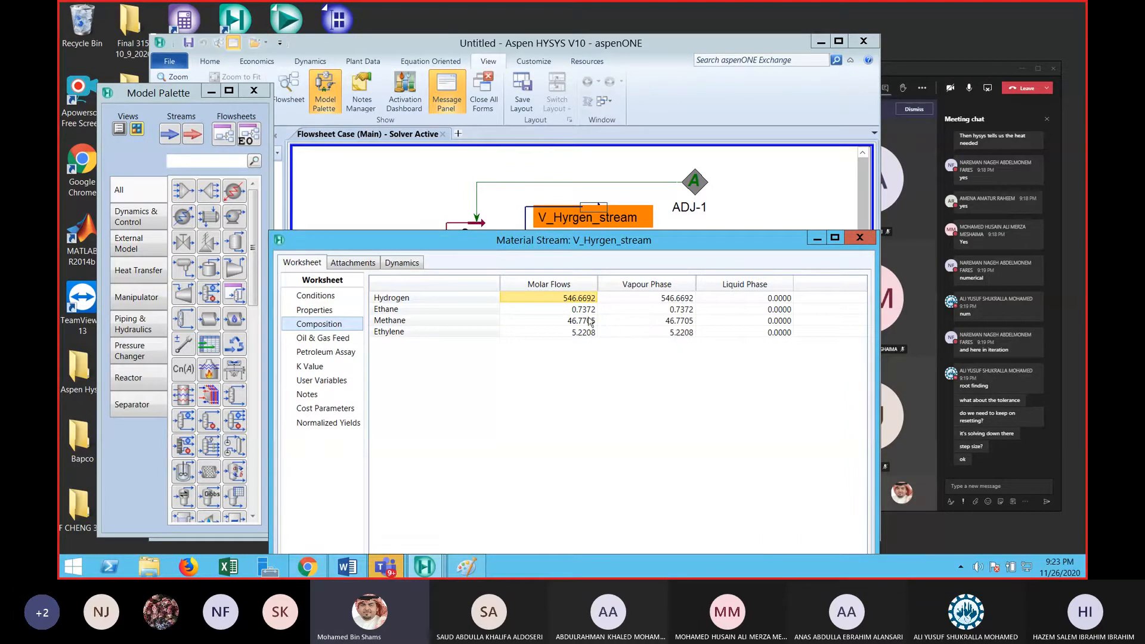
click(860, 237)
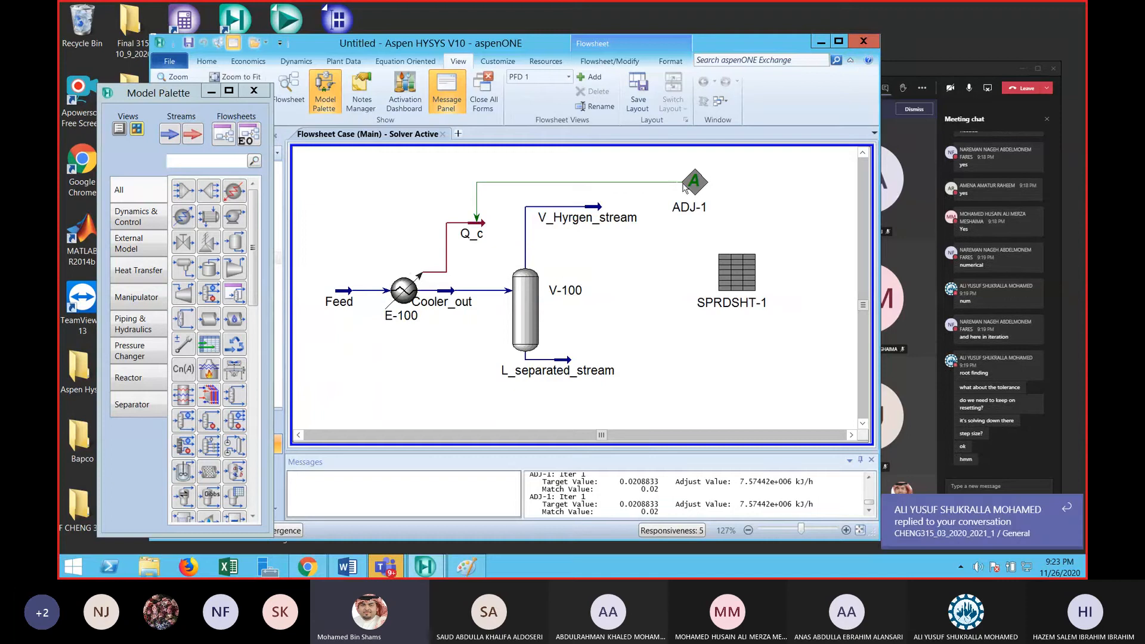
Delete adjust block ADJ-1 from the flowsheet and place a new, unconnected adjust block above SPRDSHT-1
double_click(694, 182)
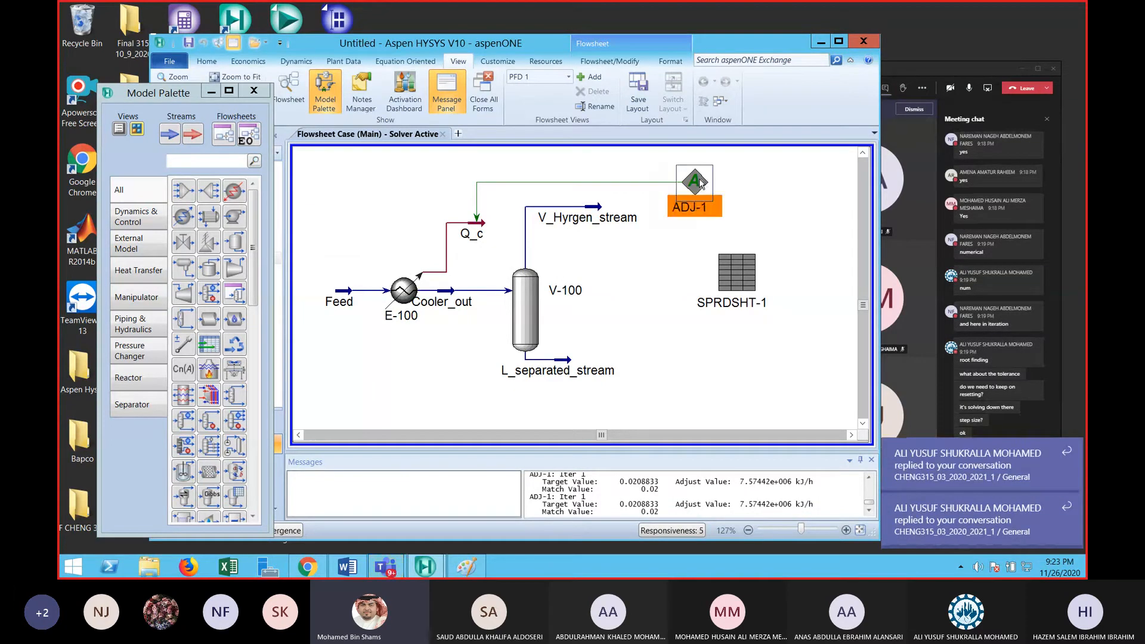
click(708, 157)
key(Delete)
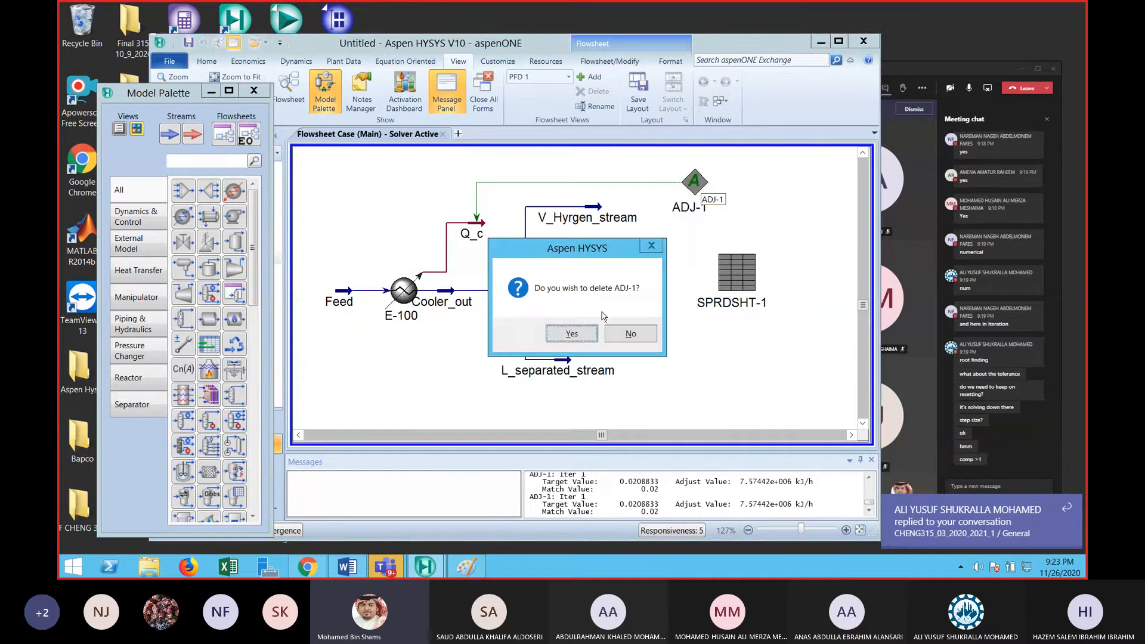
click(587, 333)
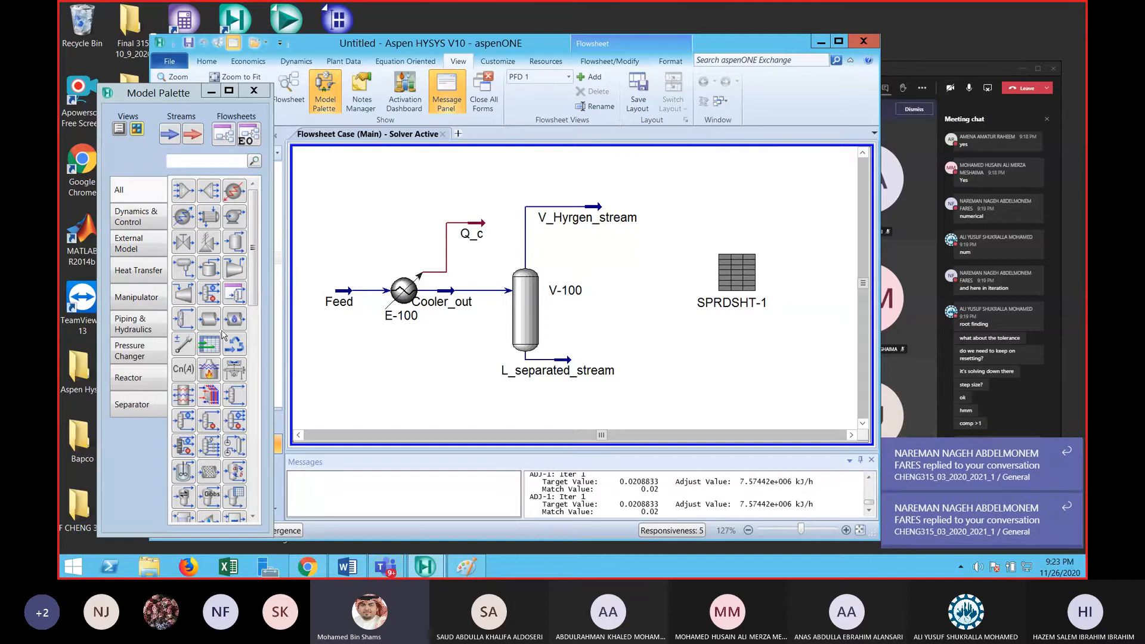
click(183, 345)
click(696, 230)
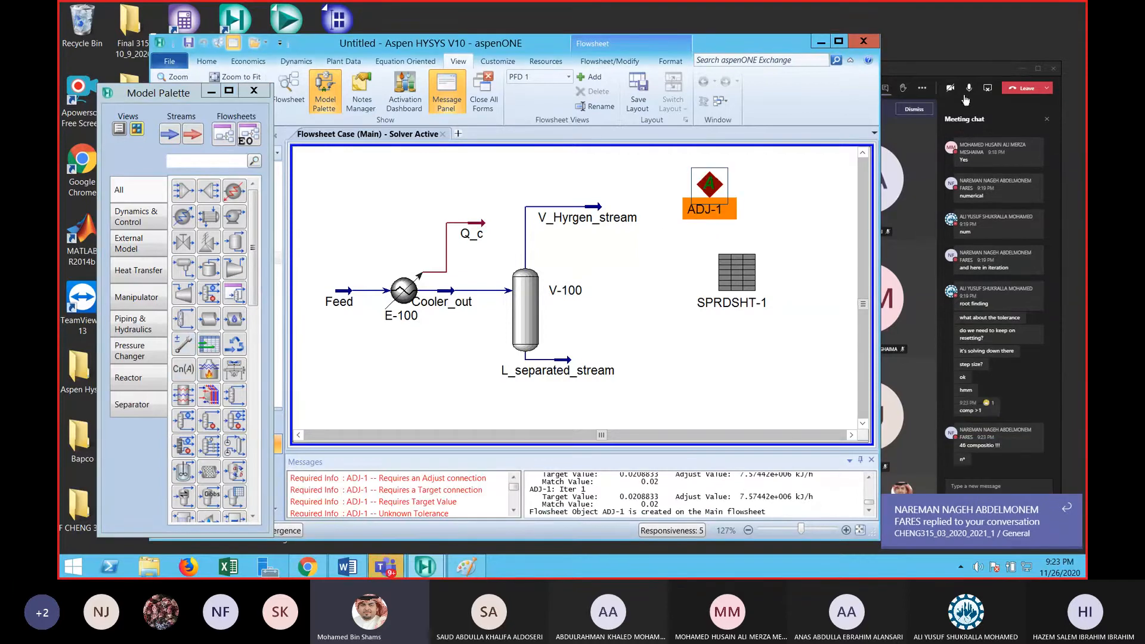
Mute the microphone in the Teams meeting window and return to HYSYS
click(968, 91)
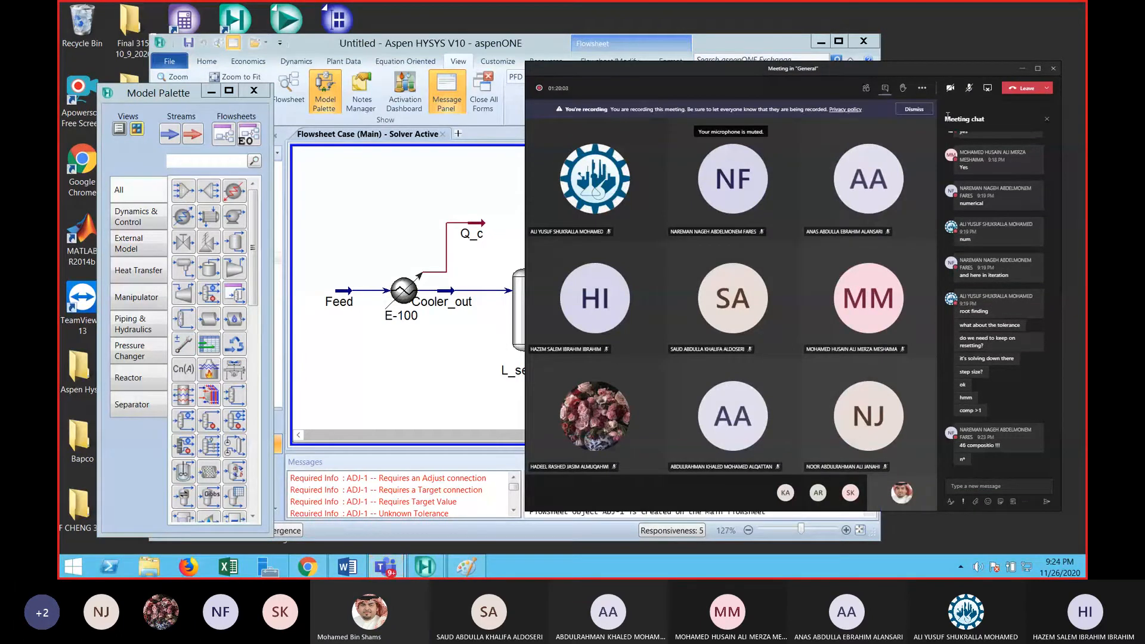
click(782, 44)
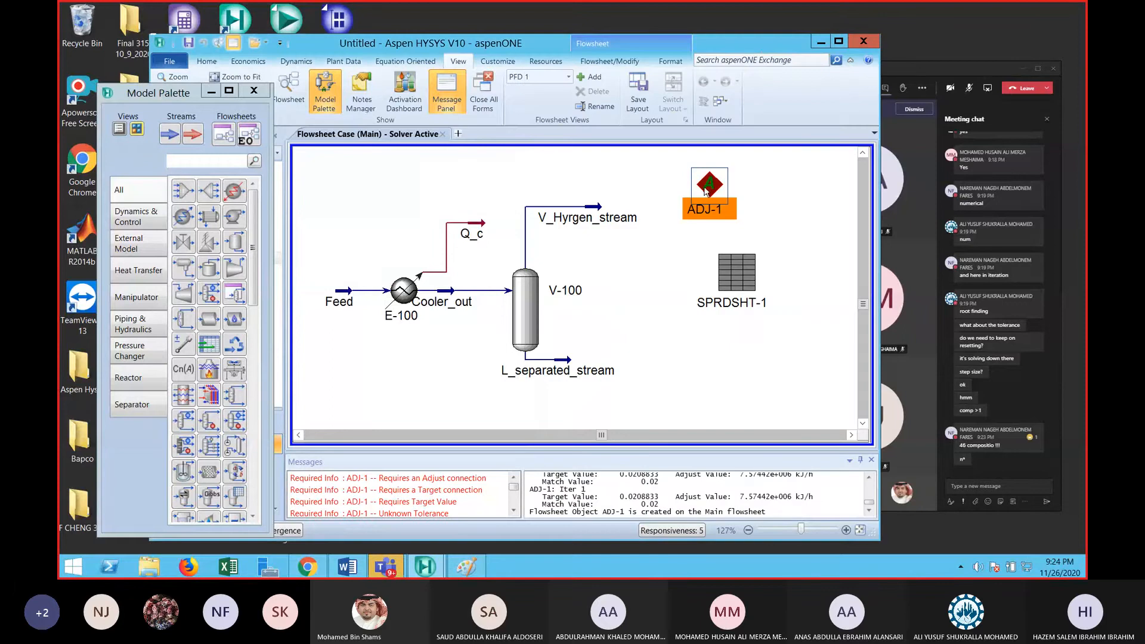
Examine the variables of the Feed stream, including Molar Flow, available as adjusted variable for ADJ-1, and close the selection without assigning one
double_click(709, 185)
click(591, 266)
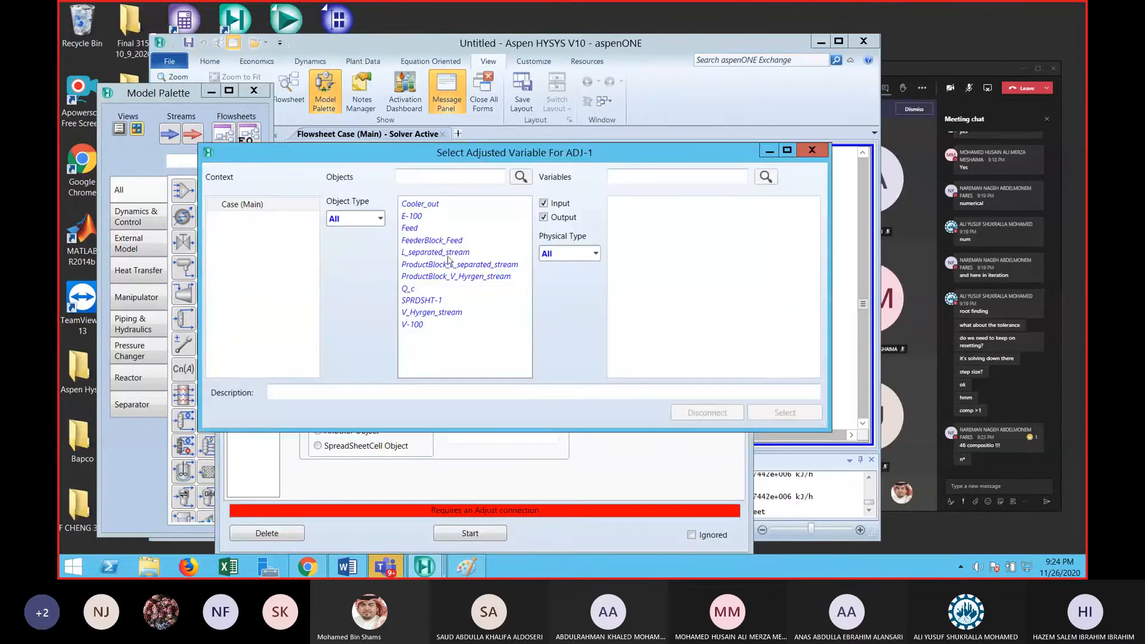
click(425, 229)
drag(814, 237, 814, 289)
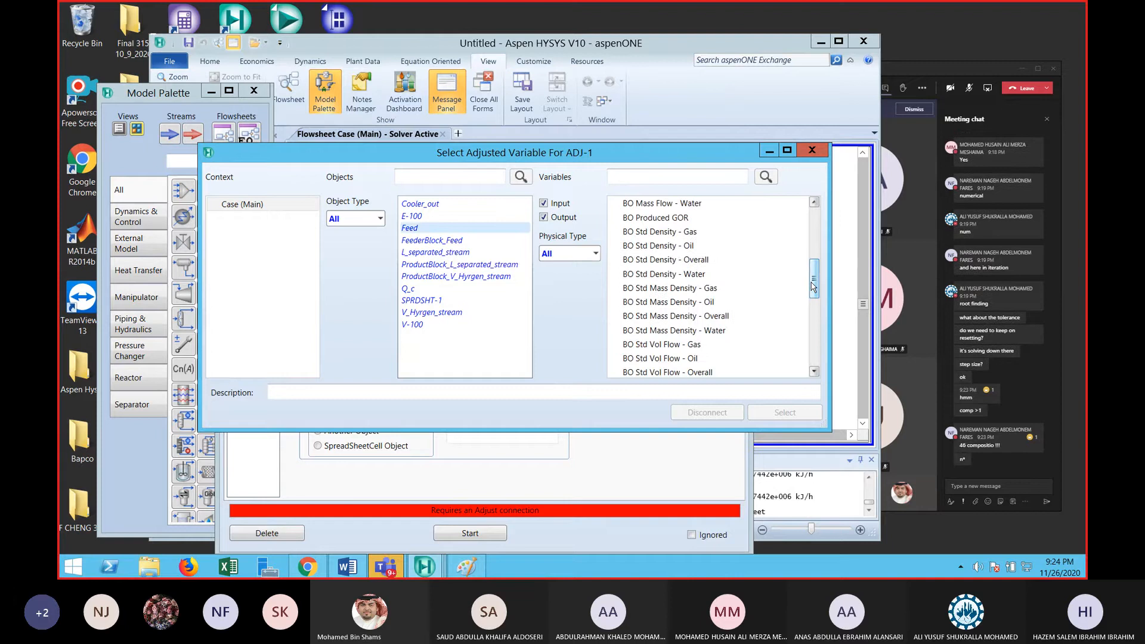
click(814, 372)
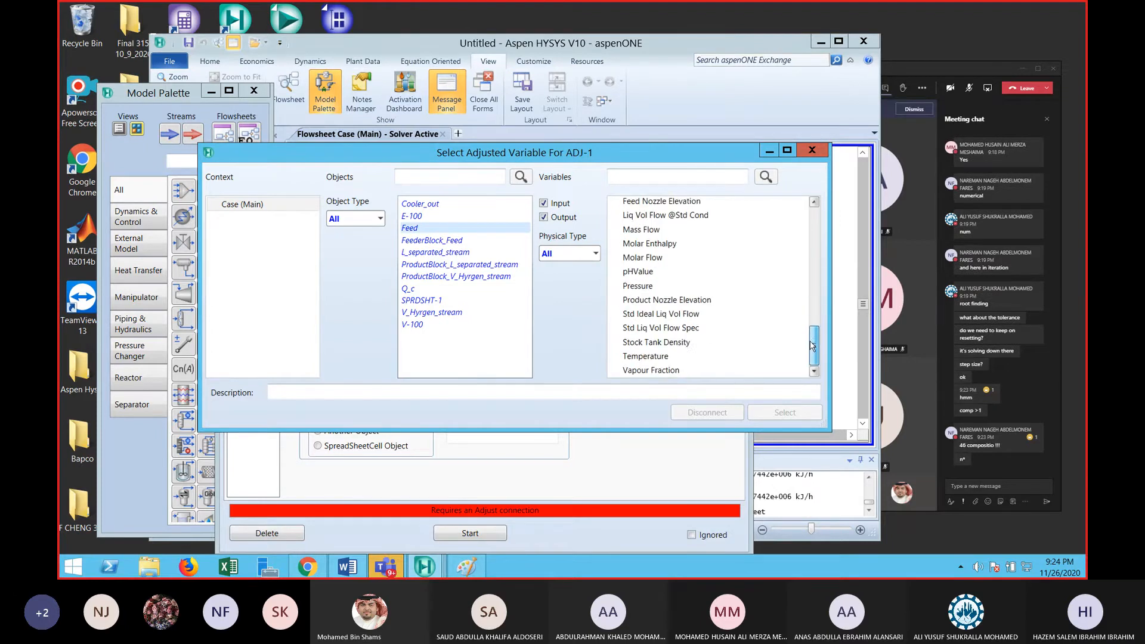
mouse_move(814, 346)
mouse_down()
mouse_move(815, 218)
mouse_move(812, 332)
mouse_up()
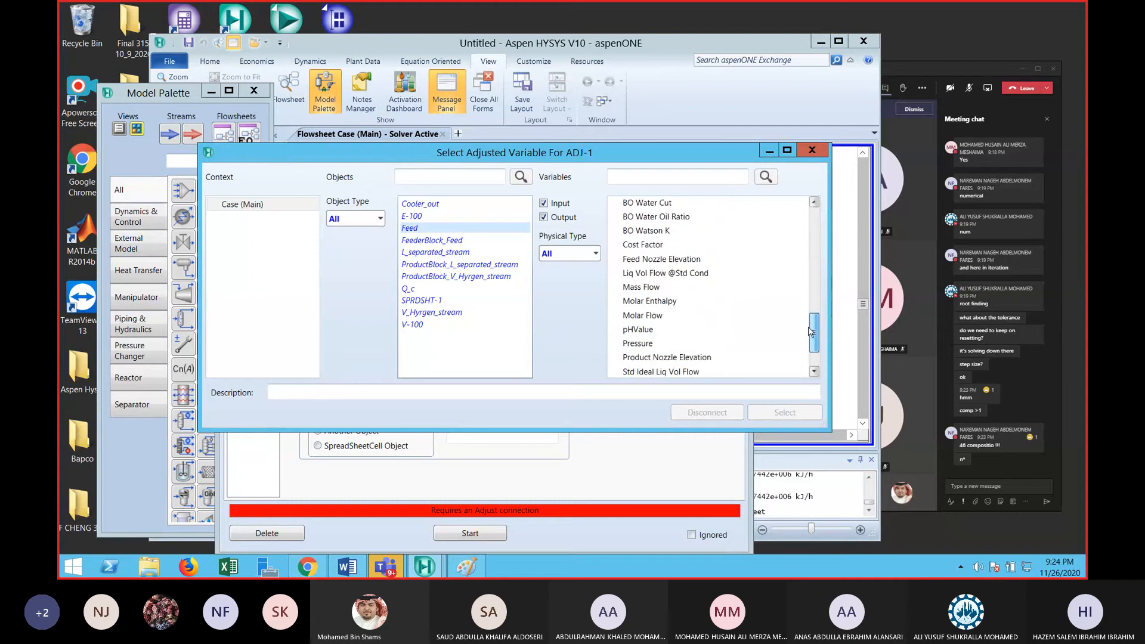
click(672, 316)
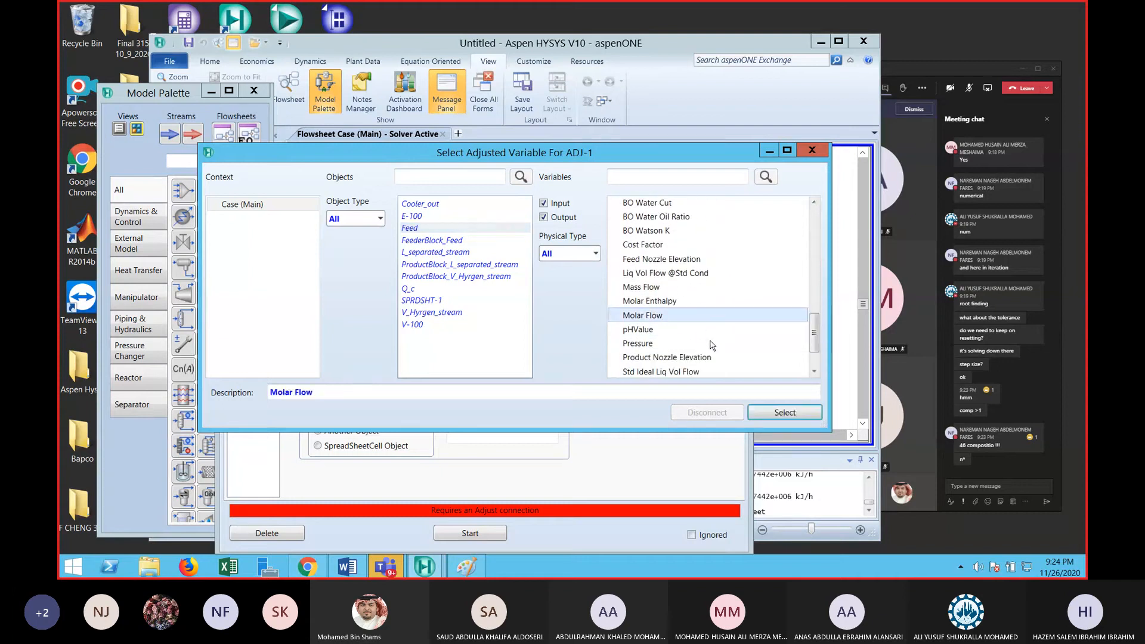
drag(812, 337, 817, 370)
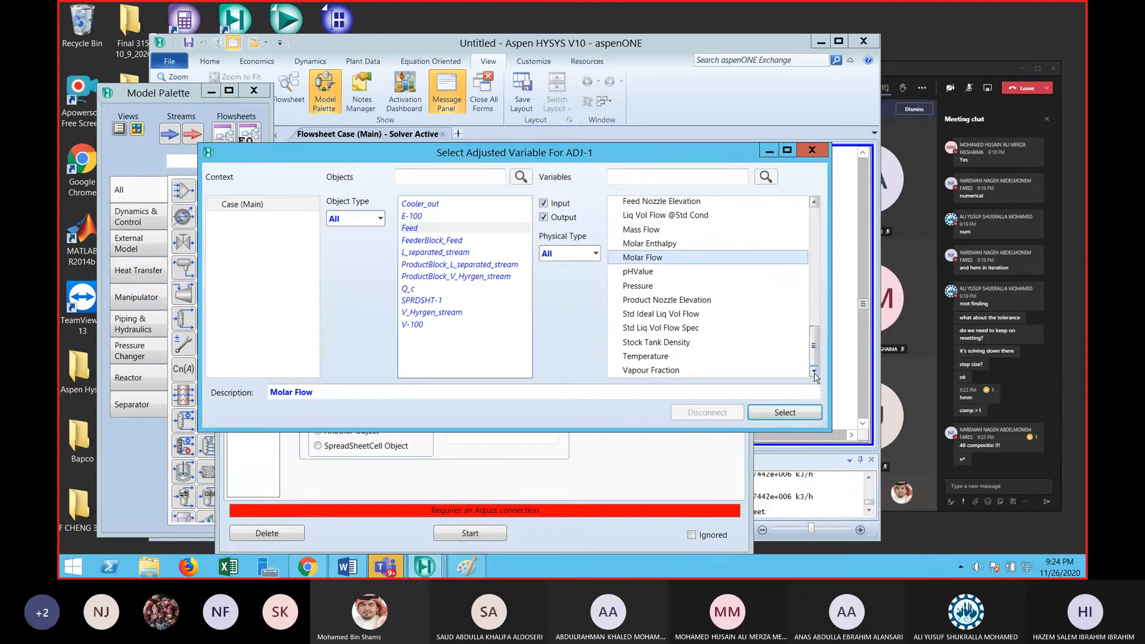
drag(829, 282, 934, 282)
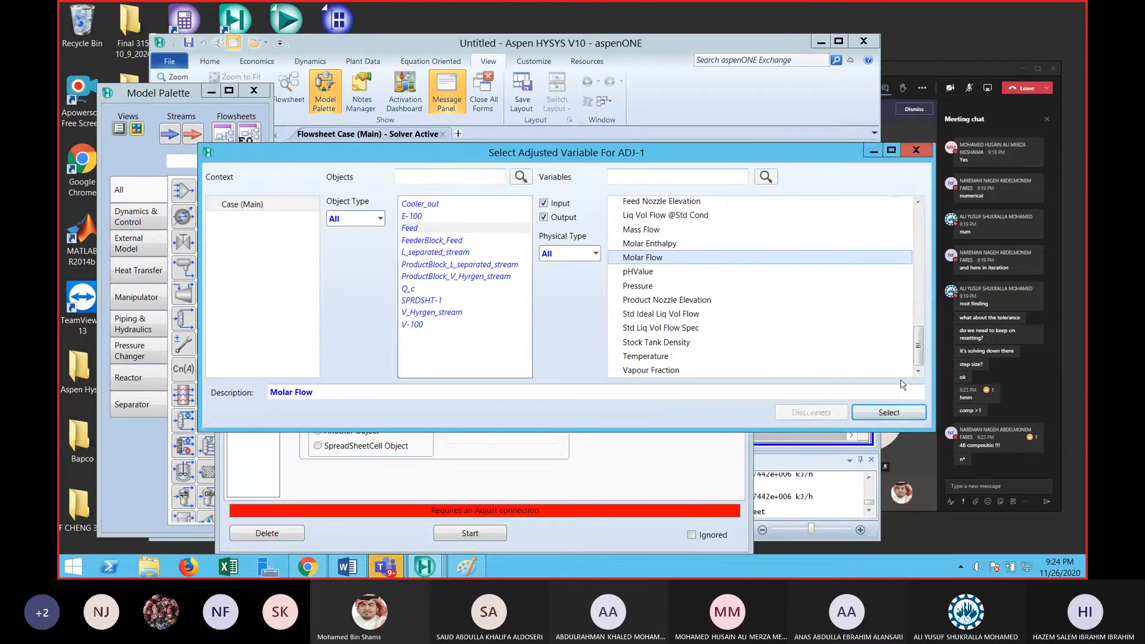
click(916, 151)
Filter the Feed stream's adjusted variable candidates by the Molar Flow physical type, inspect them, and close ADJ-1 without assigning one
click(609, 268)
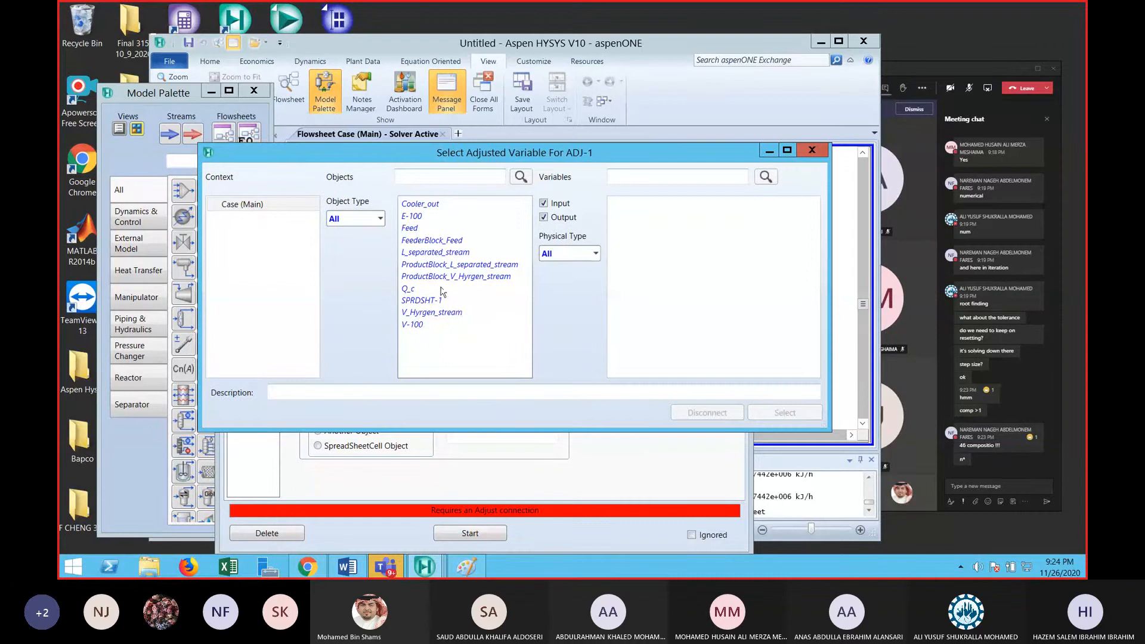
click(410, 230)
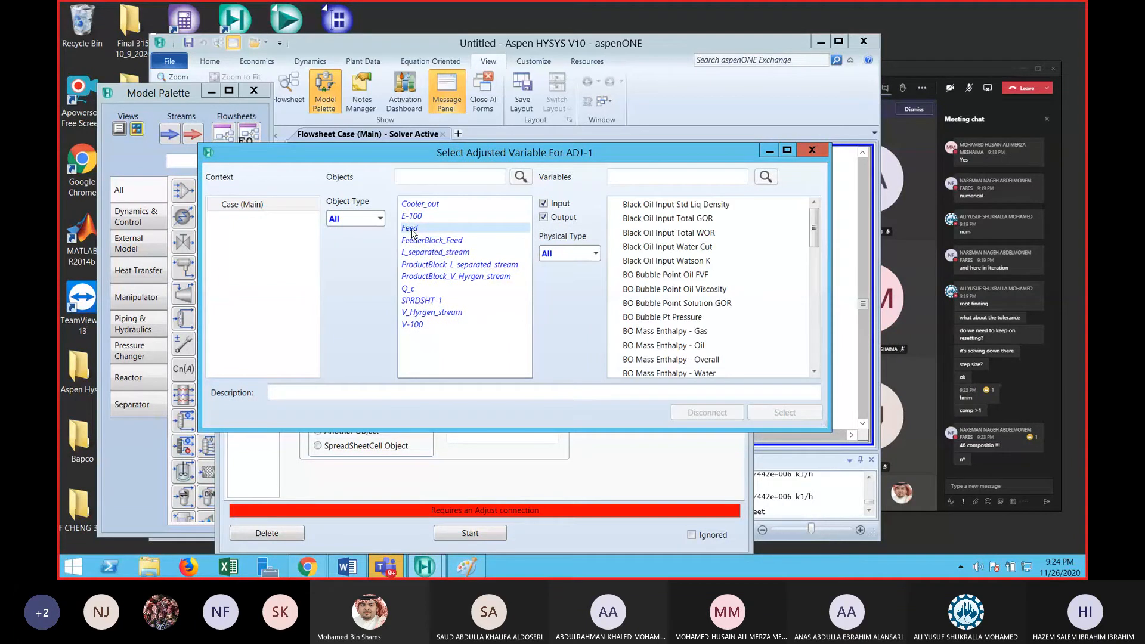
click(554, 256)
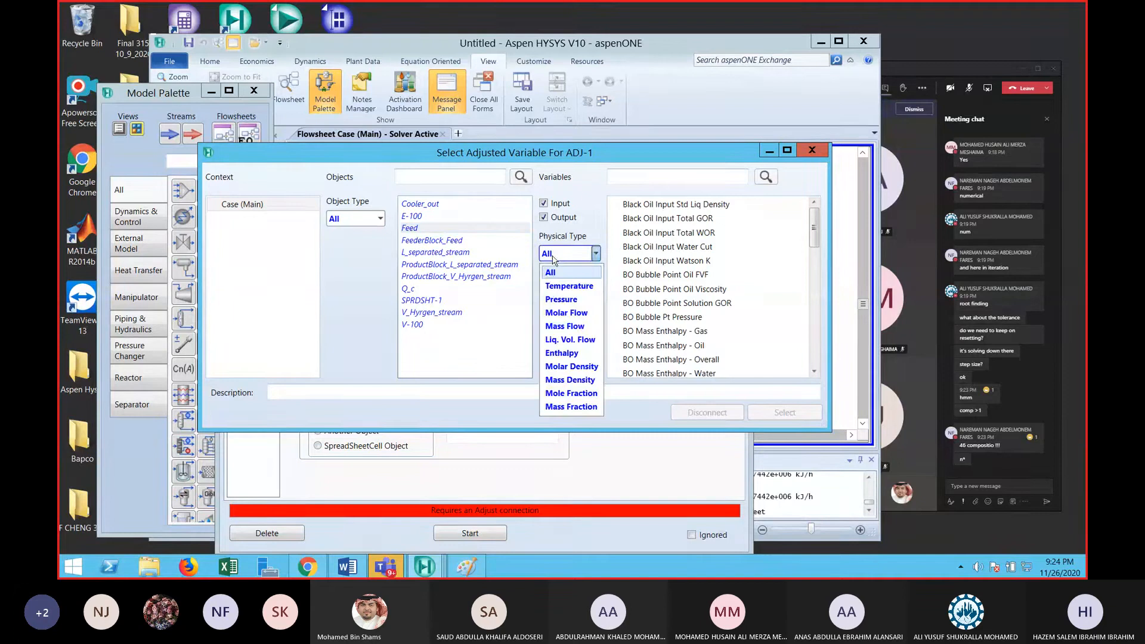
click(563, 313)
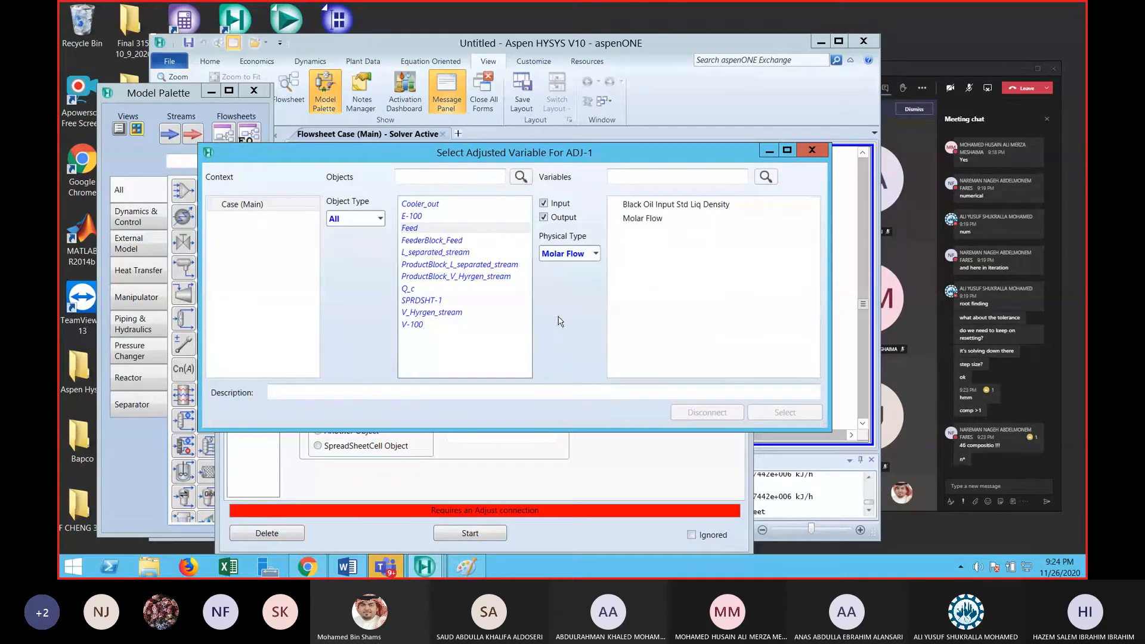
click(630, 227)
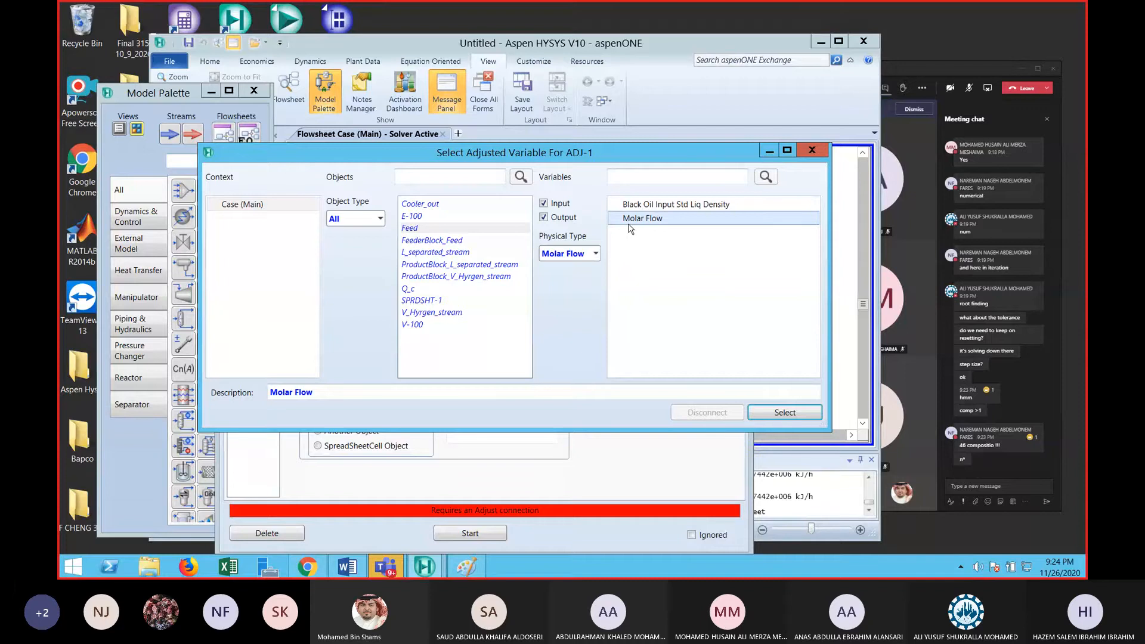
click(805, 151)
click(734, 184)
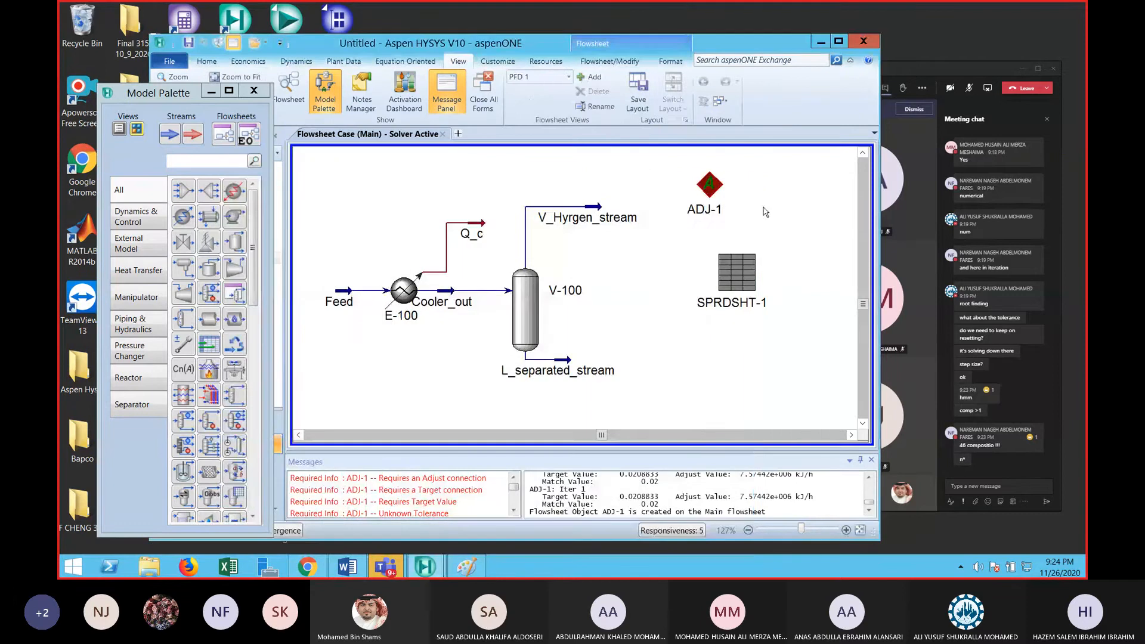
Shift ADJ-1 slightly on the flowsheet, check the objects offered for its target variable, and close its windows
drag(666, 200, 695, 190)
double_click(695, 190)
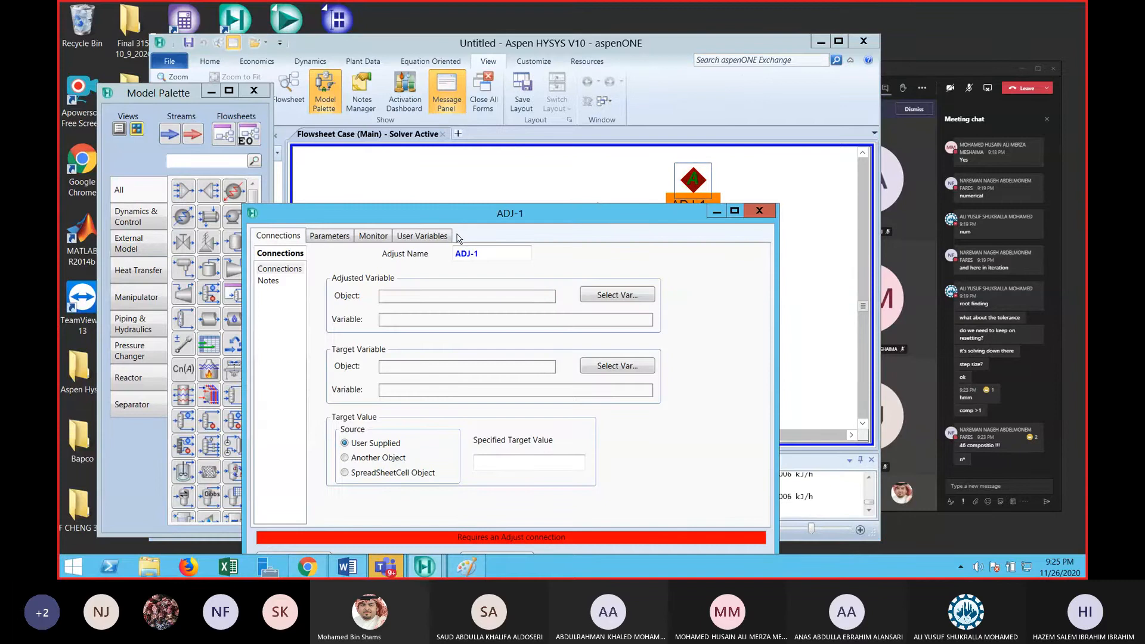
click(615, 366)
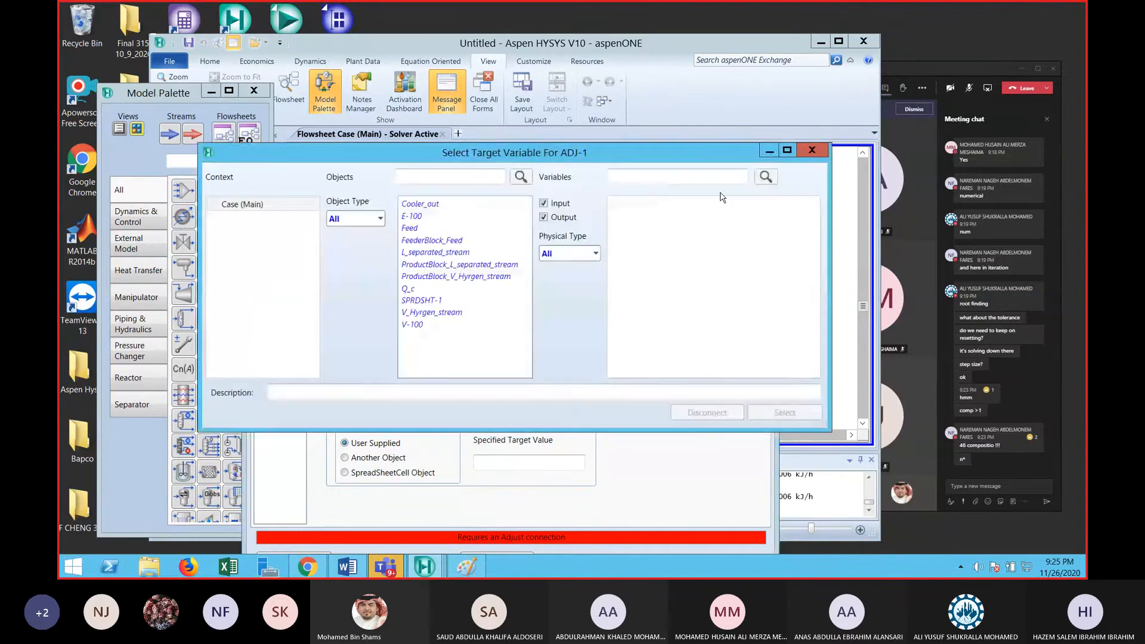
click(805, 150)
click(765, 213)
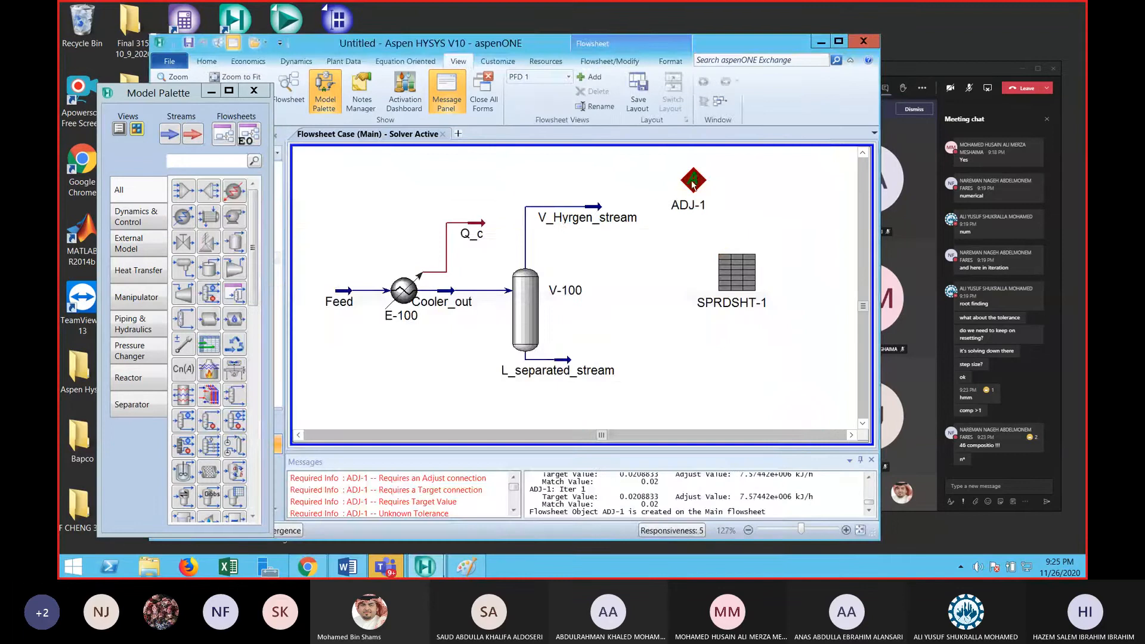
Open the adjusted variable selection of ADJ-1 and inspect the variables offered for the Feed stream
double_click(692, 180)
click(632, 321)
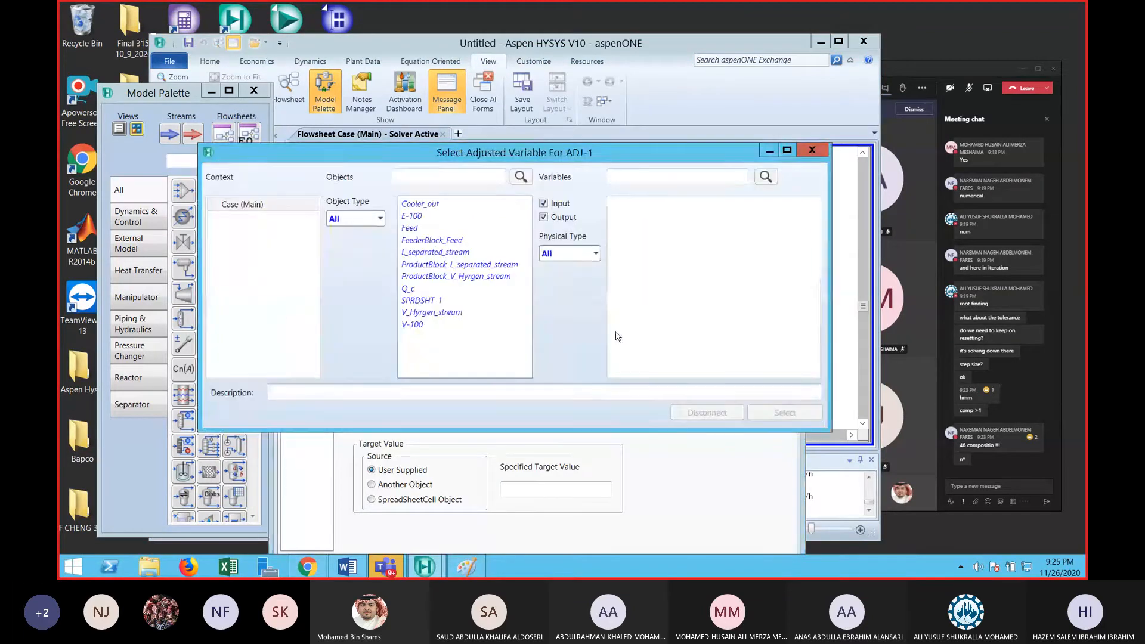
click(453, 241)
click(447, 231)
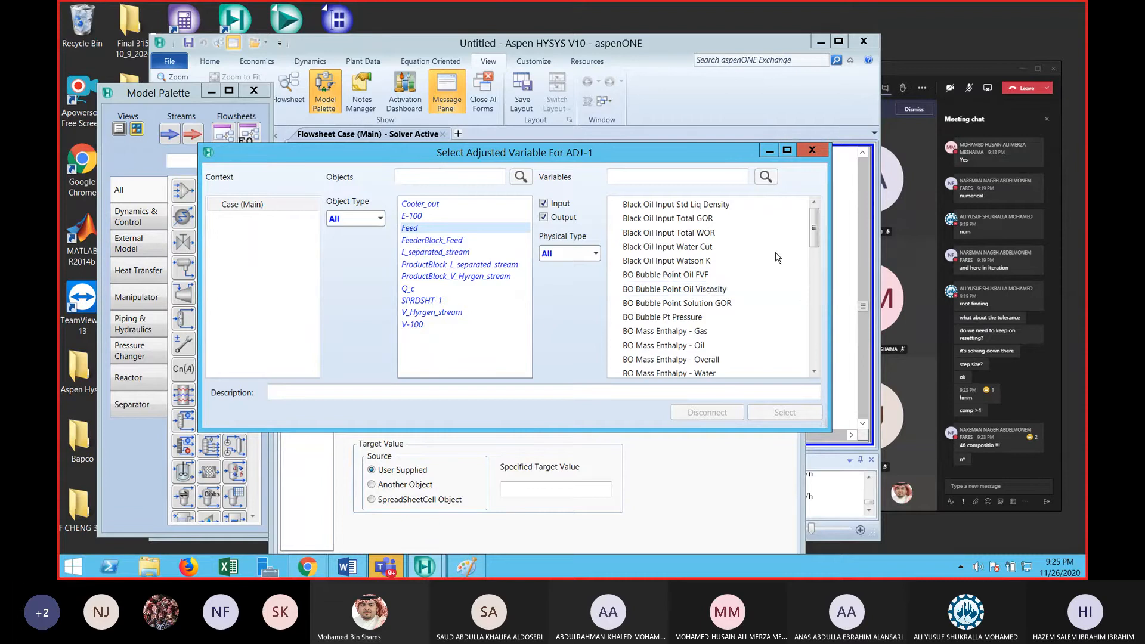
scroll(820, 226, down, 1)
mouse_move(820, 225)
mouse_down()
mouse_move(835, 352)
mouse_move(833, 209)
mouse_up()
Switch to the Teams meeting, mute the microphone again, and return to the adjusted variable selection in HYSYS
click(954, 92)
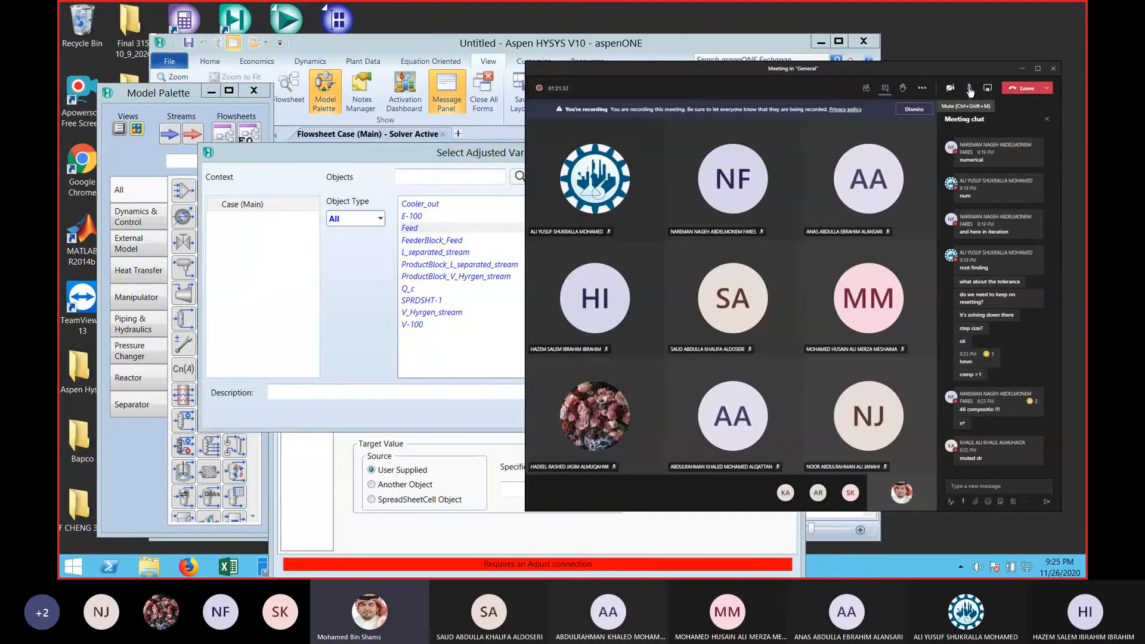
click(972, 89)
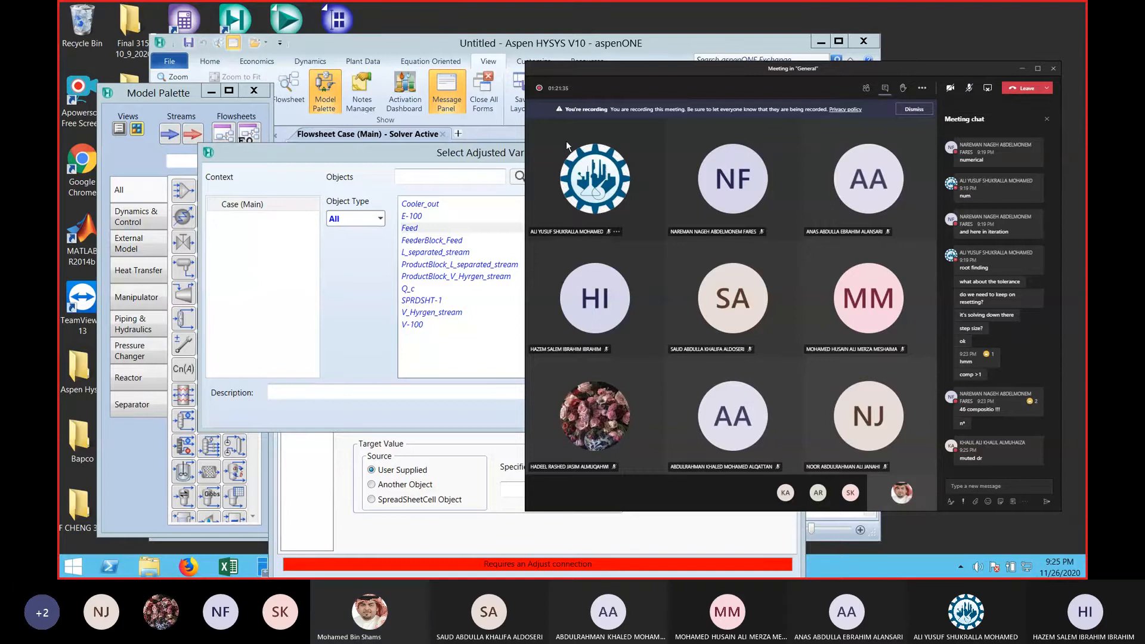
click(515, 153)
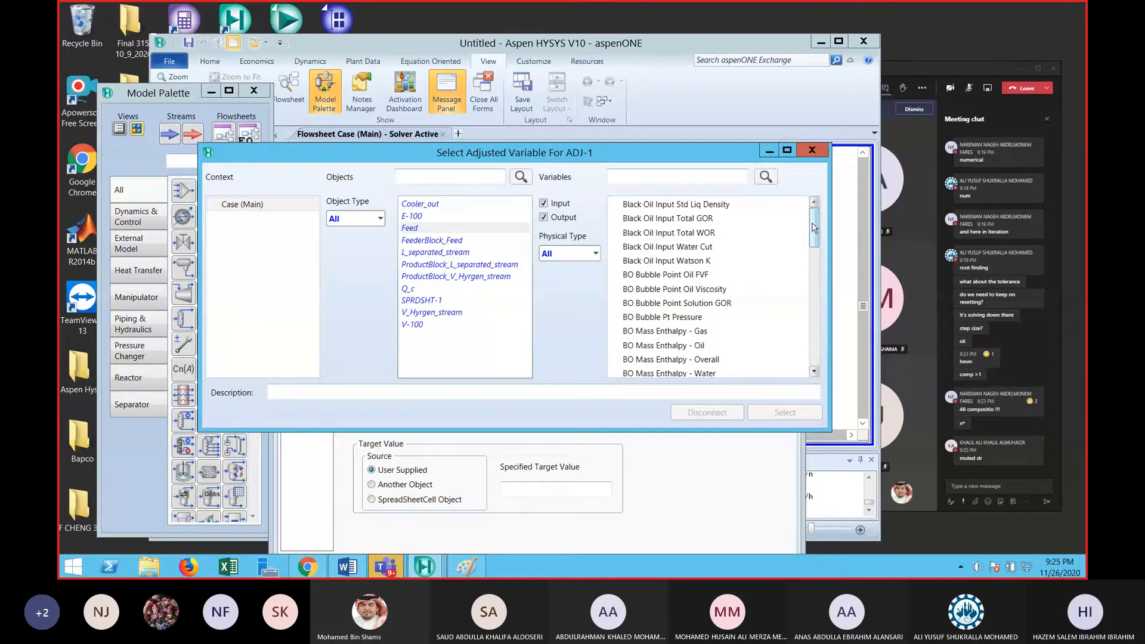
Examine the rest of the Feed stream's variables down to Vapour Fraction and close ADJ-1 without assigning one
drag(815, 227, 805, 364)
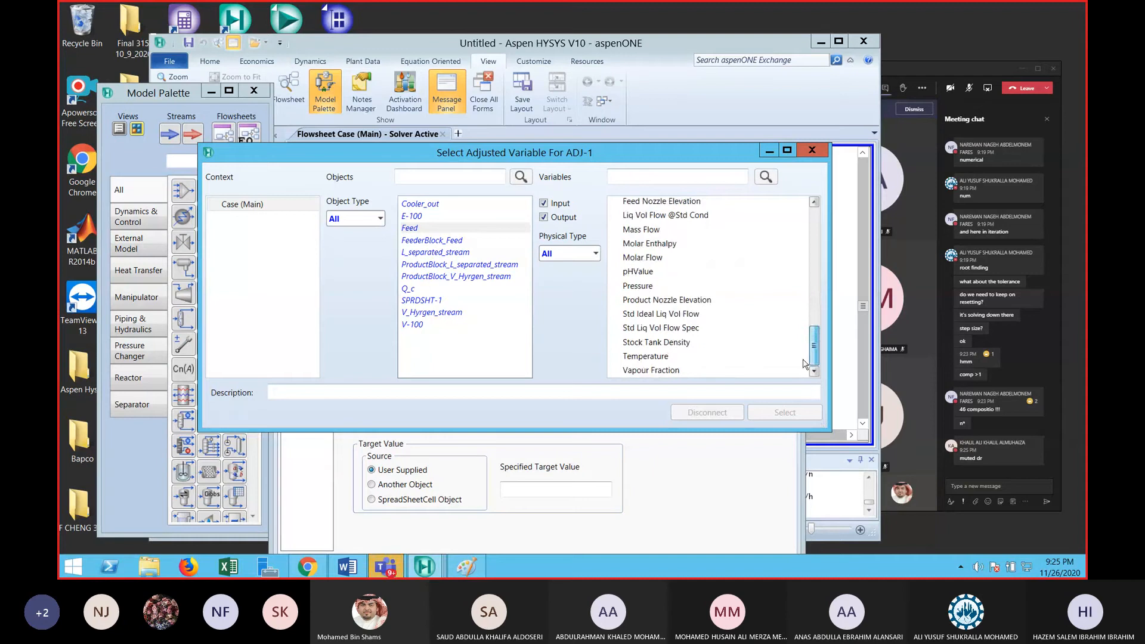
click(813, 151)
click(795, 237)
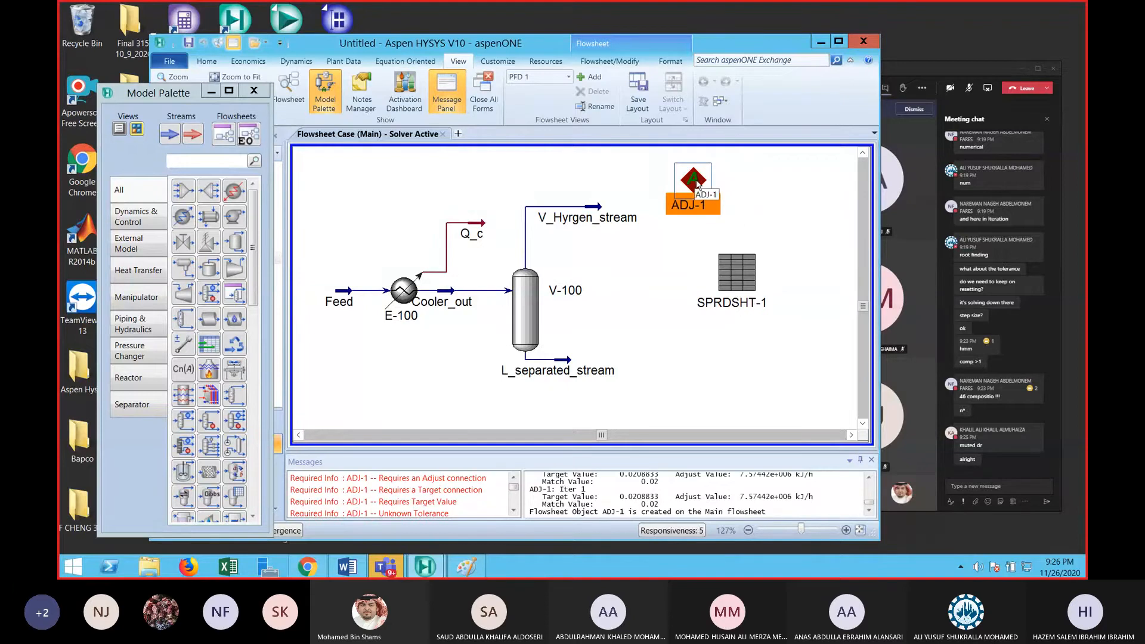
Delete ADJ-1 from the flowsheet and place a new adjust block below SPRDSHT-1
key(Delete)
click(568, 335)
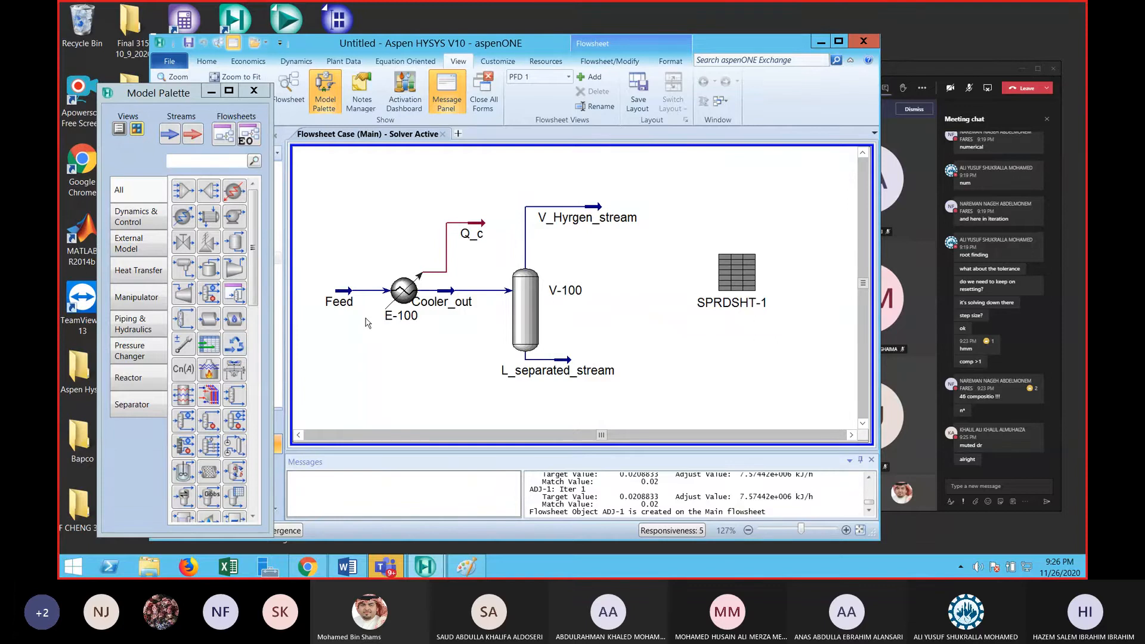
click(183, 344)
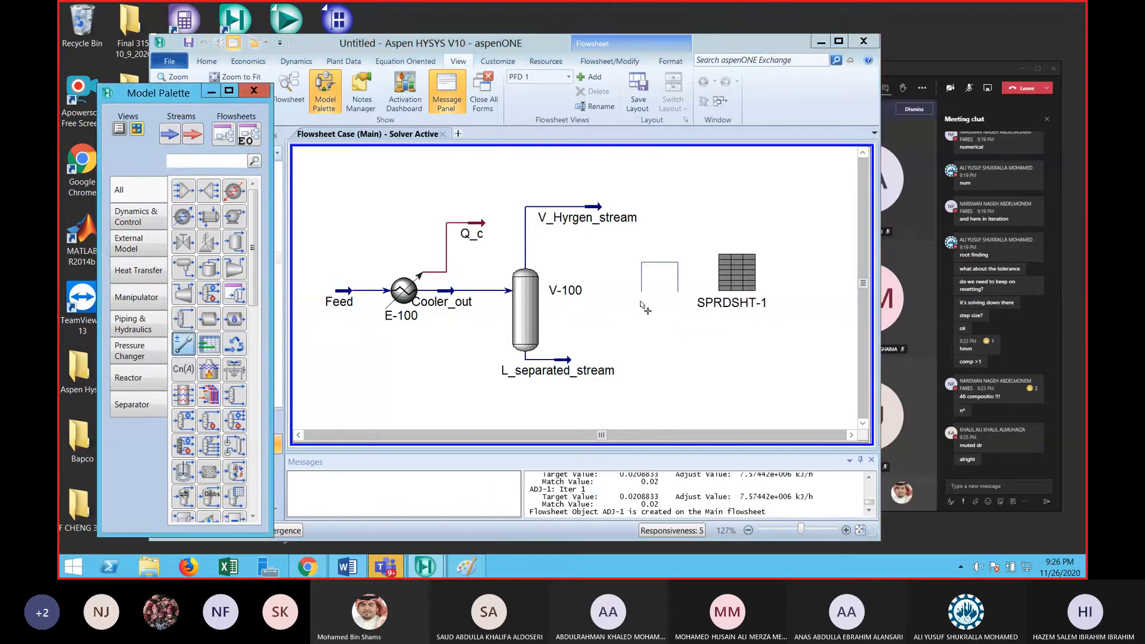
drag(676, 371, 704, 382)
Assign the Feed stream's Molar Flow as the adjusted variable of the new ADJ-1
double_click(707, 385)
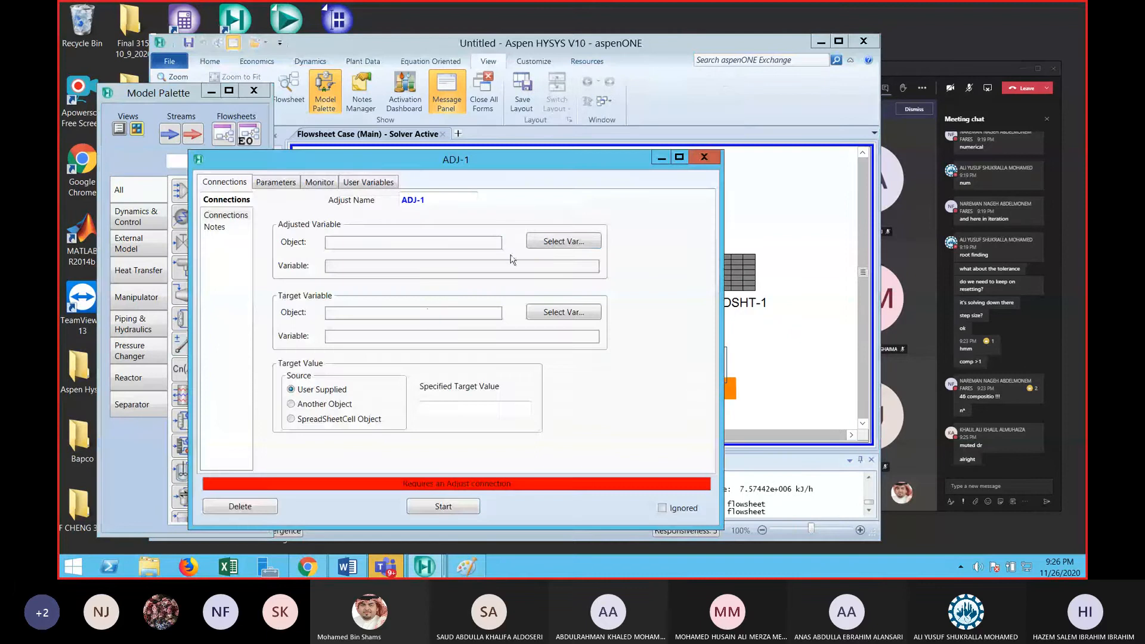
click(542, 243)
click(418, 231)
drag(813, 219, 802, 329)
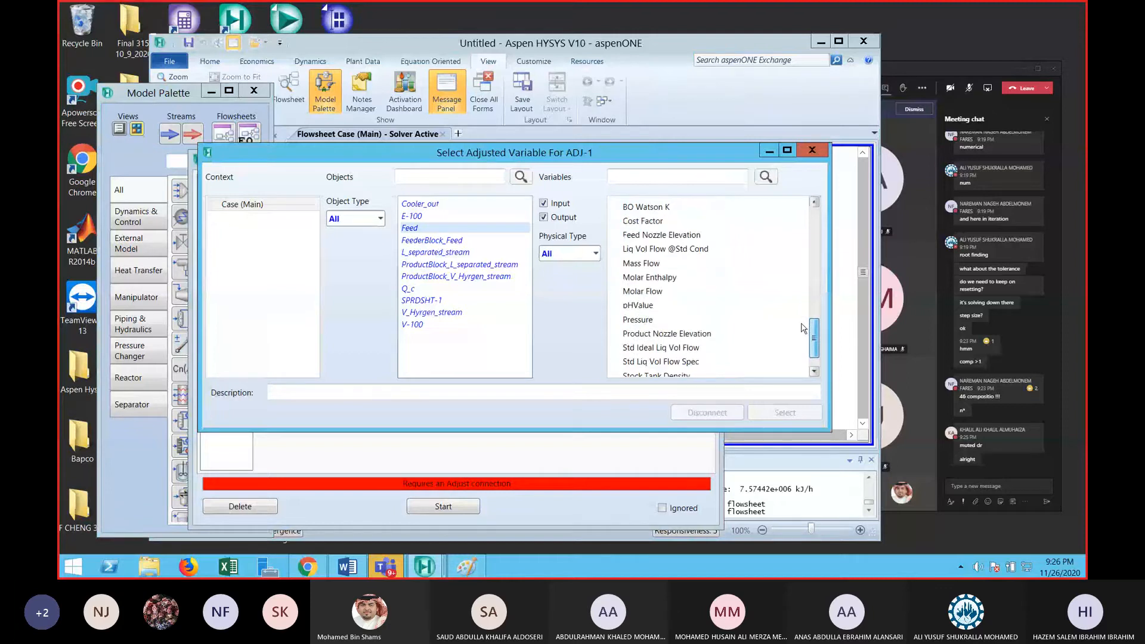
scroll(803, 328, down, 1)
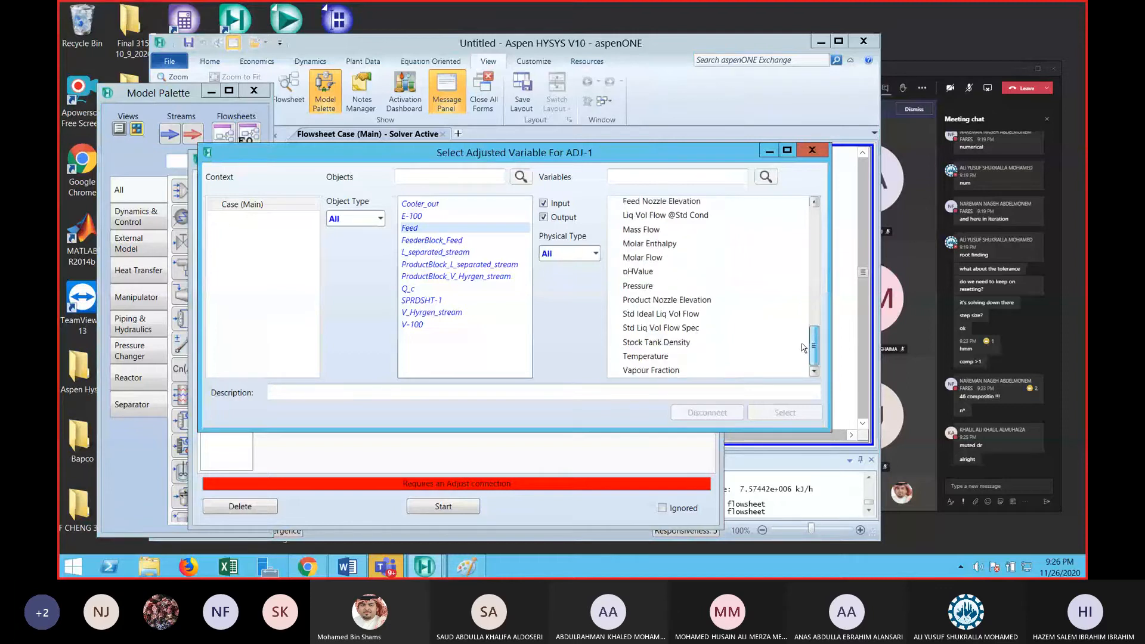
click(650, 259)
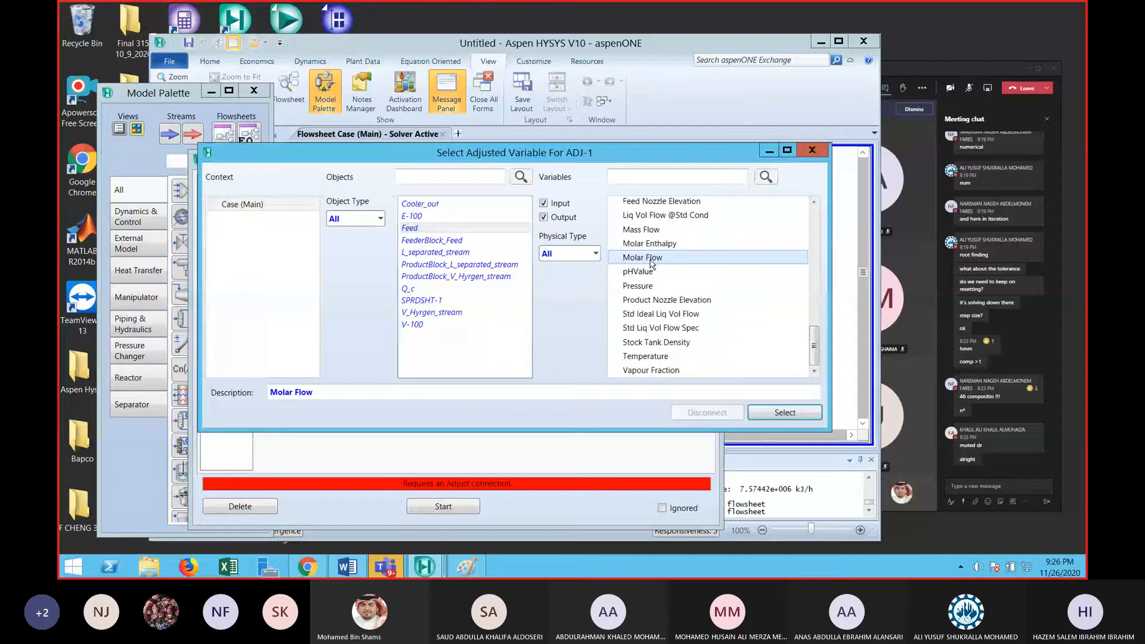
click(802, 412)
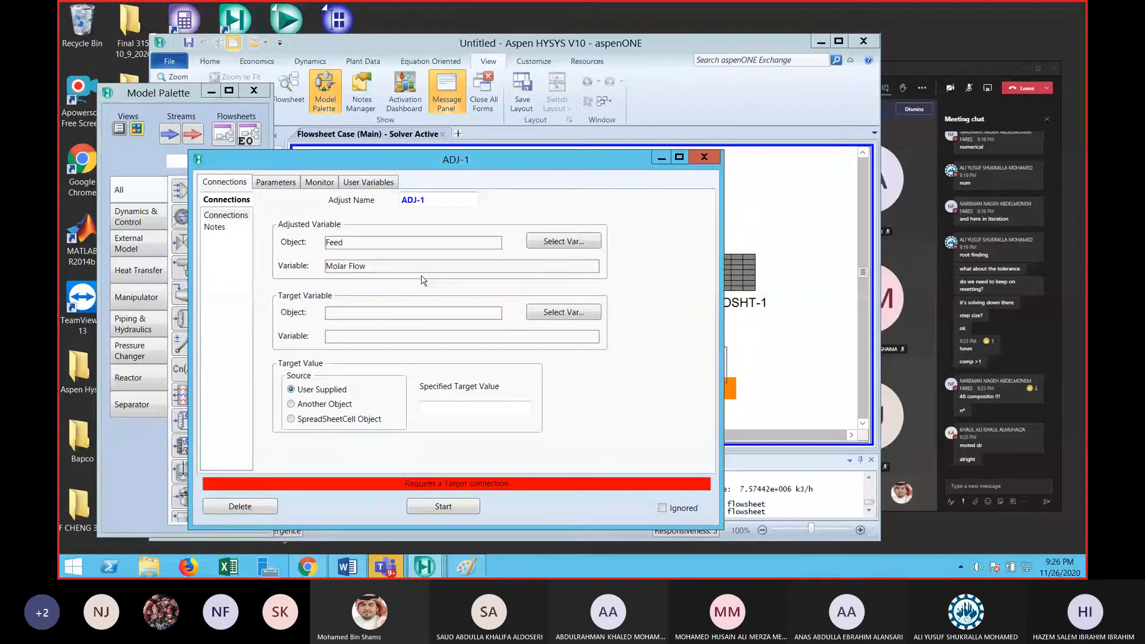
Review ADJ-1's adjusted variable candidates with the object type filtered to Streams, restore the filter to All, and close the windows
click(552, 246)
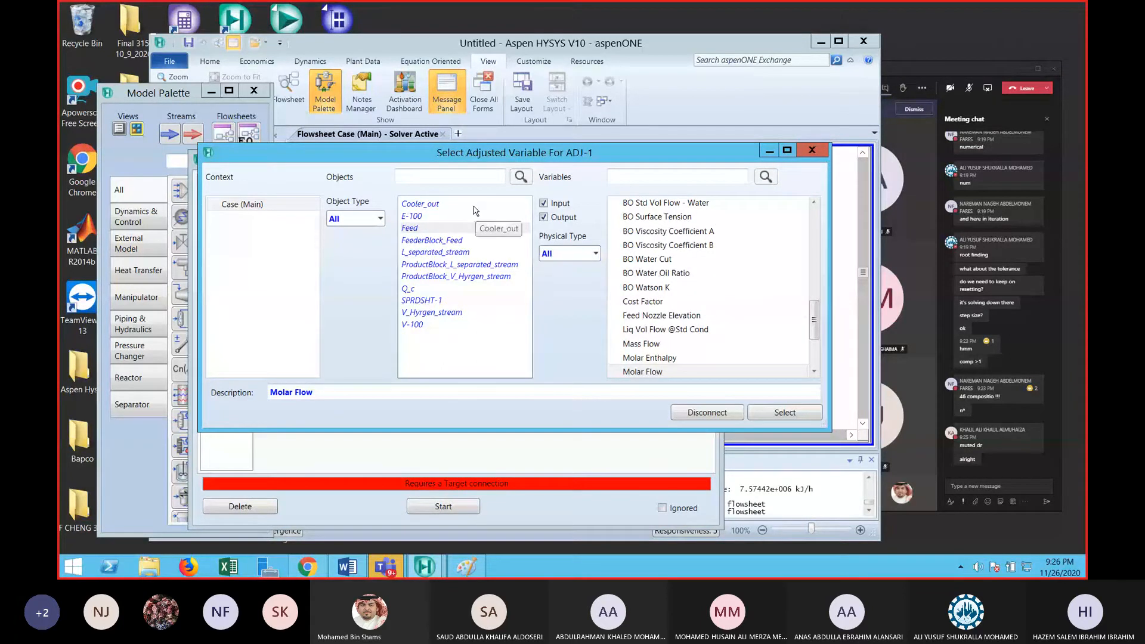
click(813, 371)
click(814, 371)
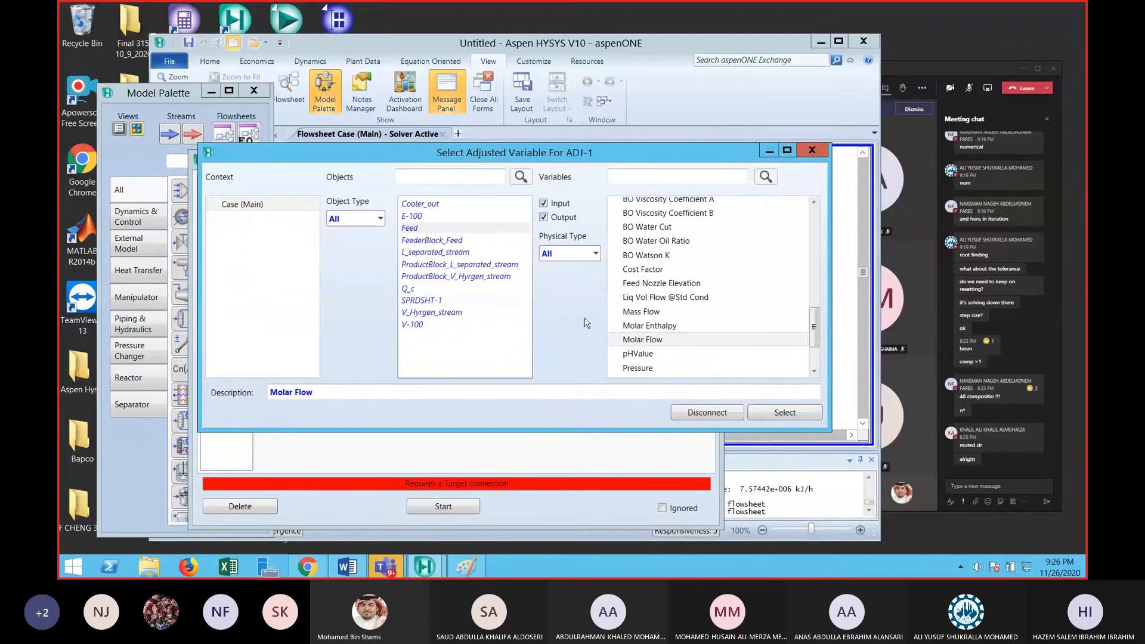
click(377, 218)
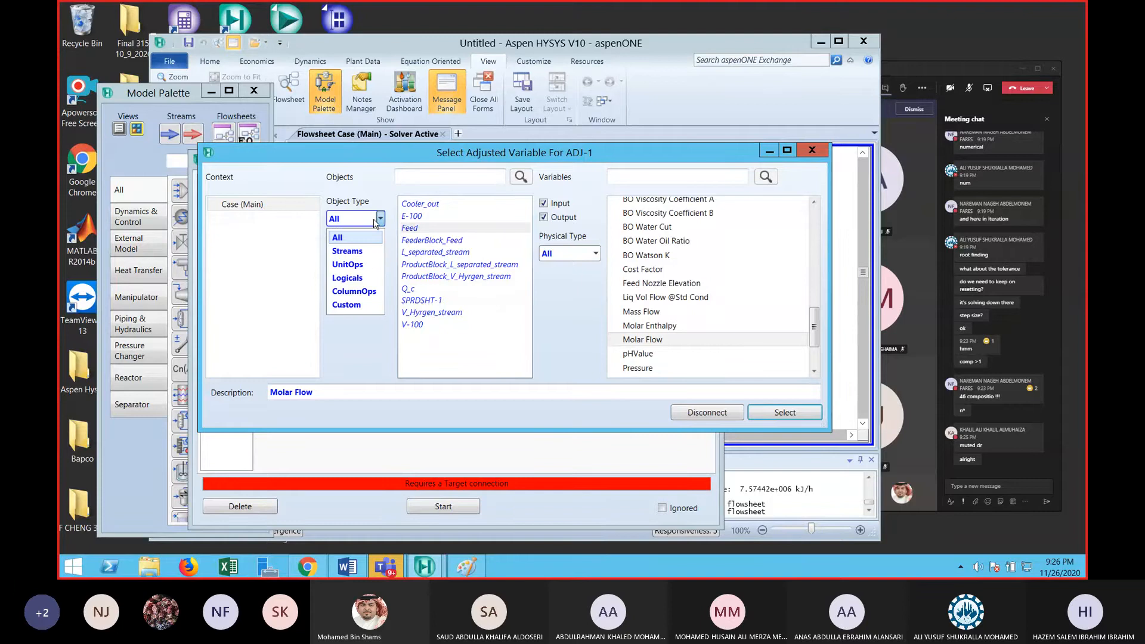
click(360, 251)
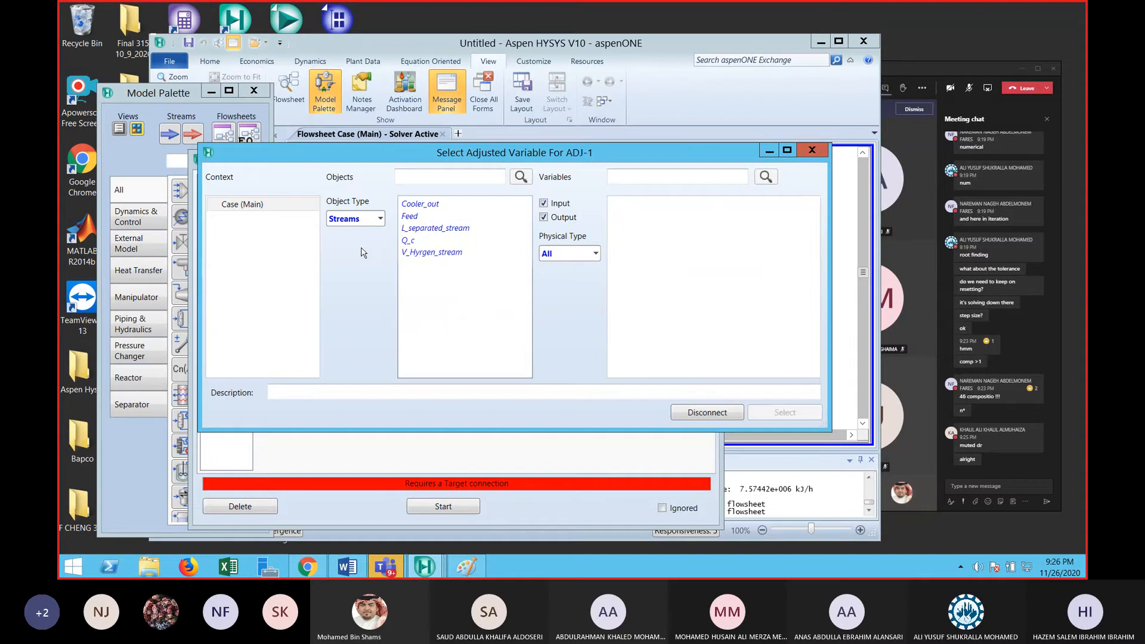
click(417, 217)
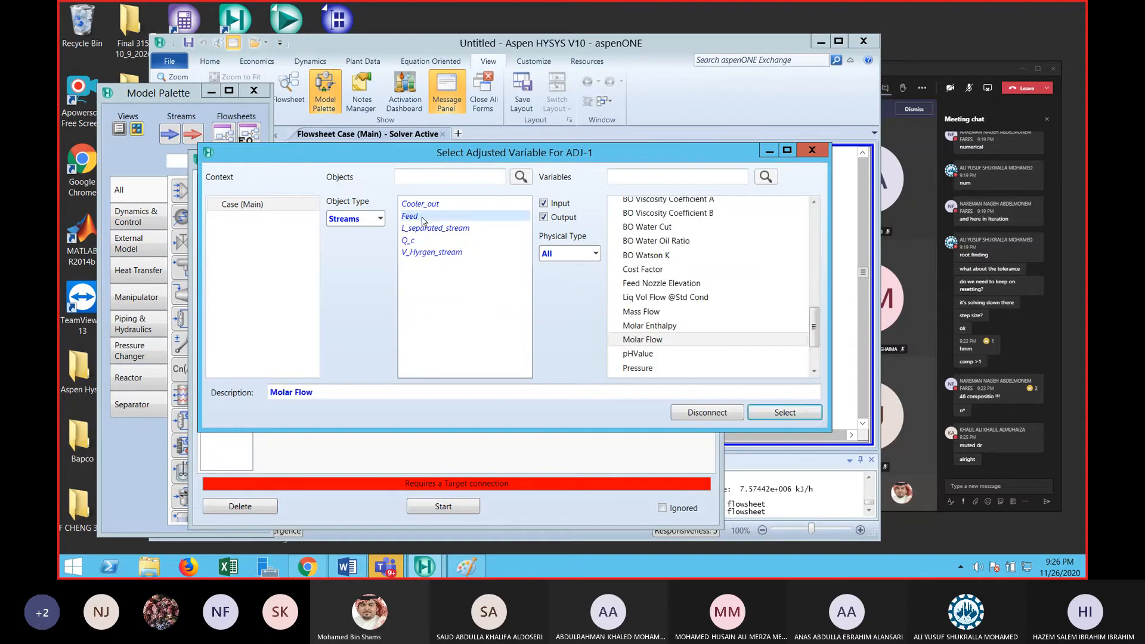
click(360, 220)
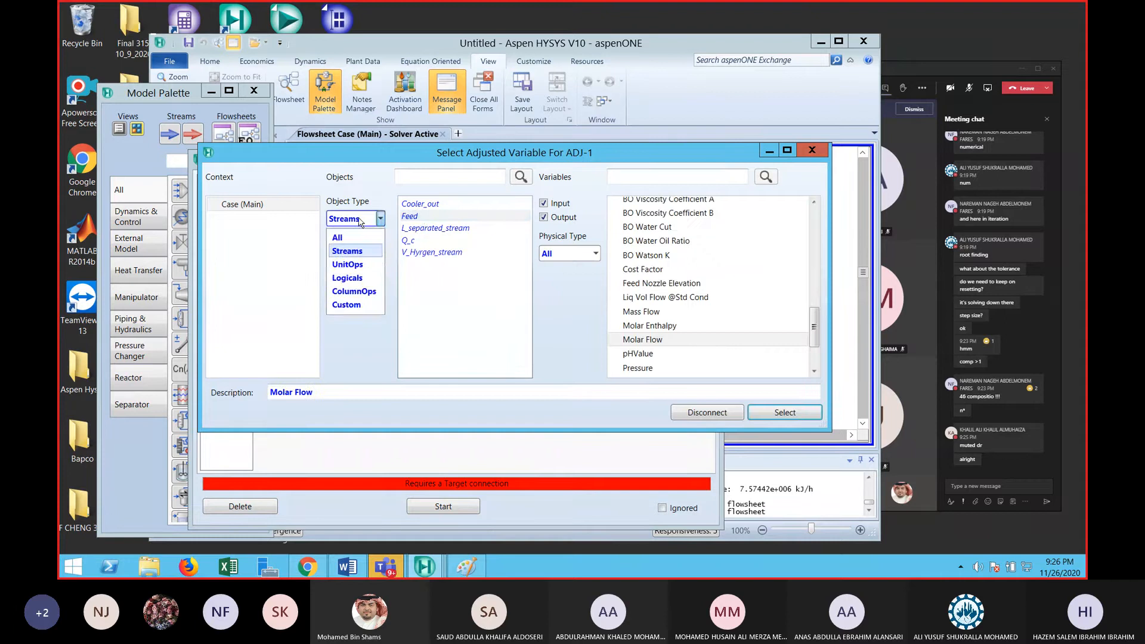
click(360, 220)
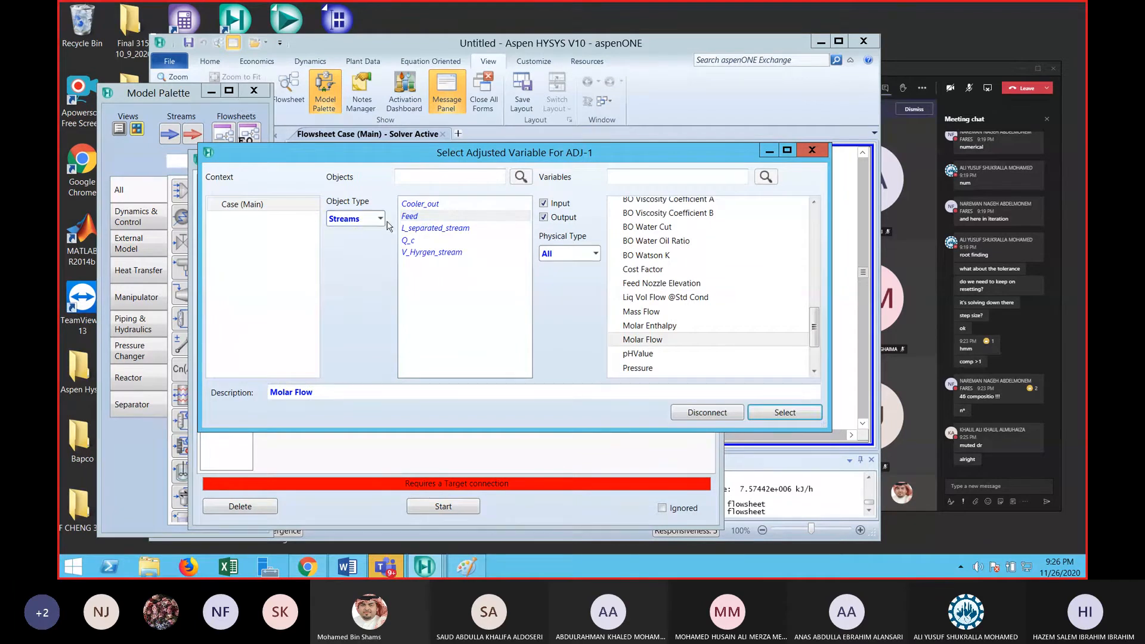
click(360, 219)
click(368, 239)
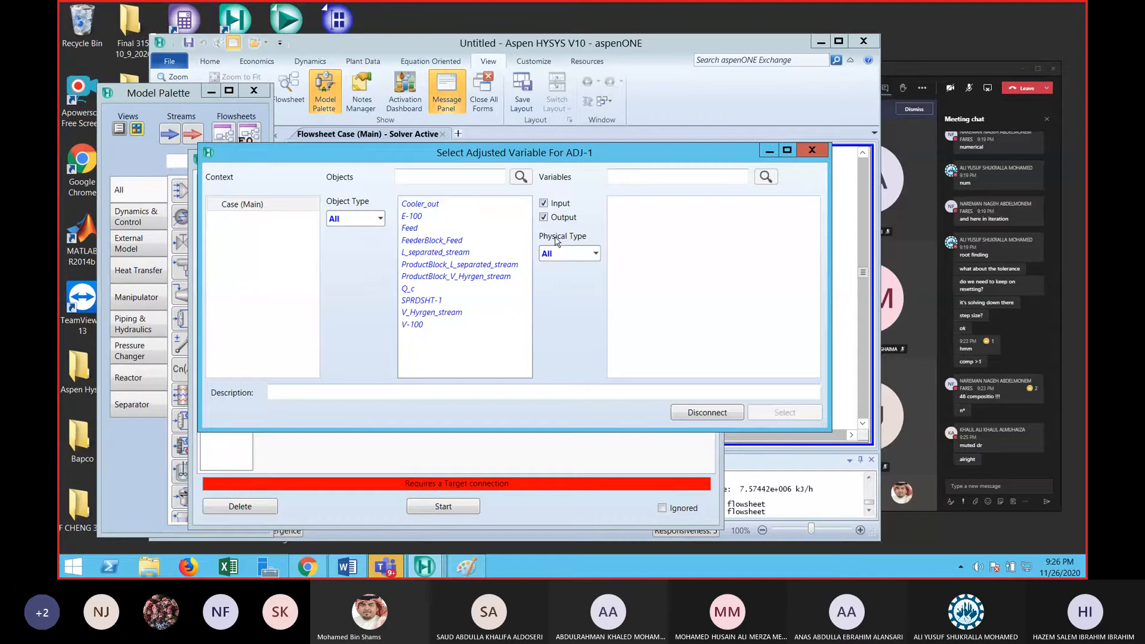
click(813, 153)
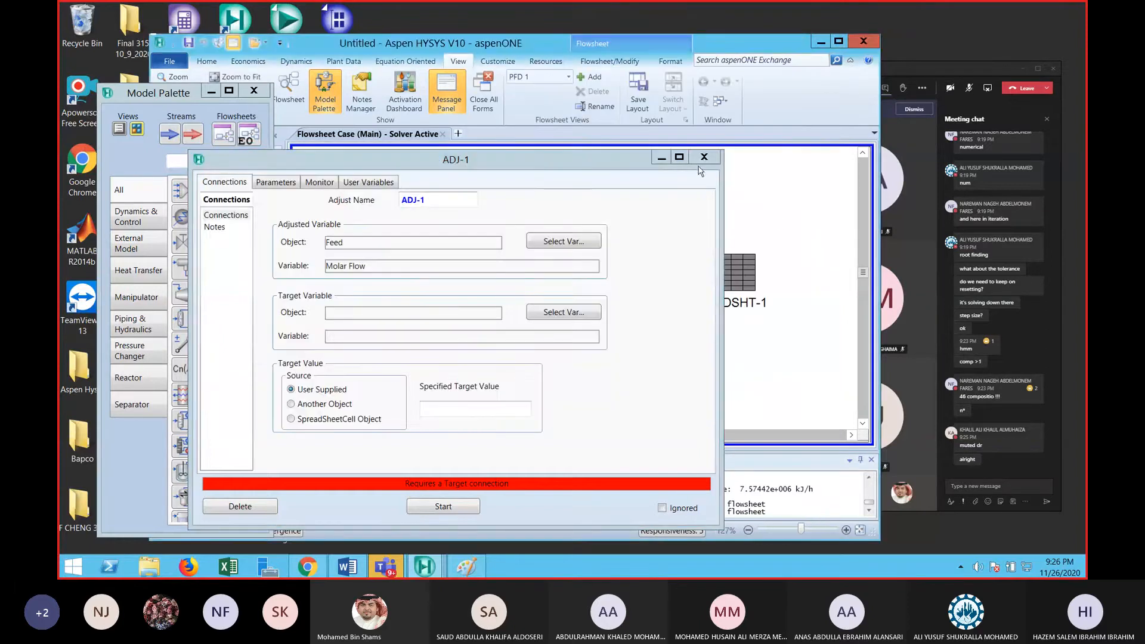
click(704, 158)
Reopen ADJ-1's adjusted variable selection in a maximized window and disconnect the Feed Molar Flow from it
double_click(706, 363)
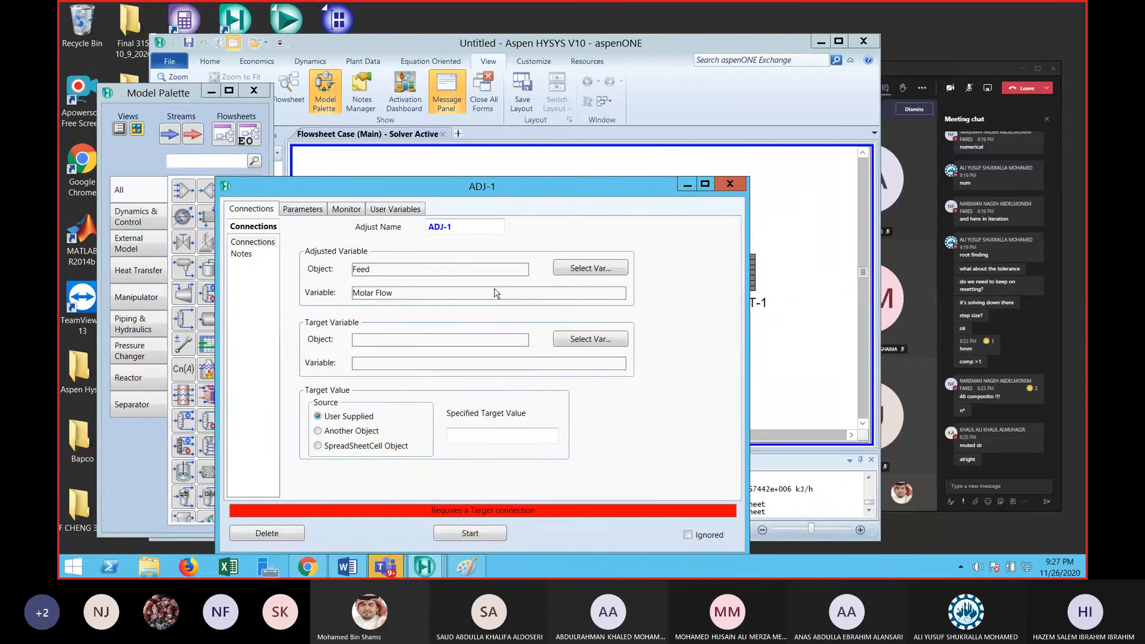
double_click(495, 293)
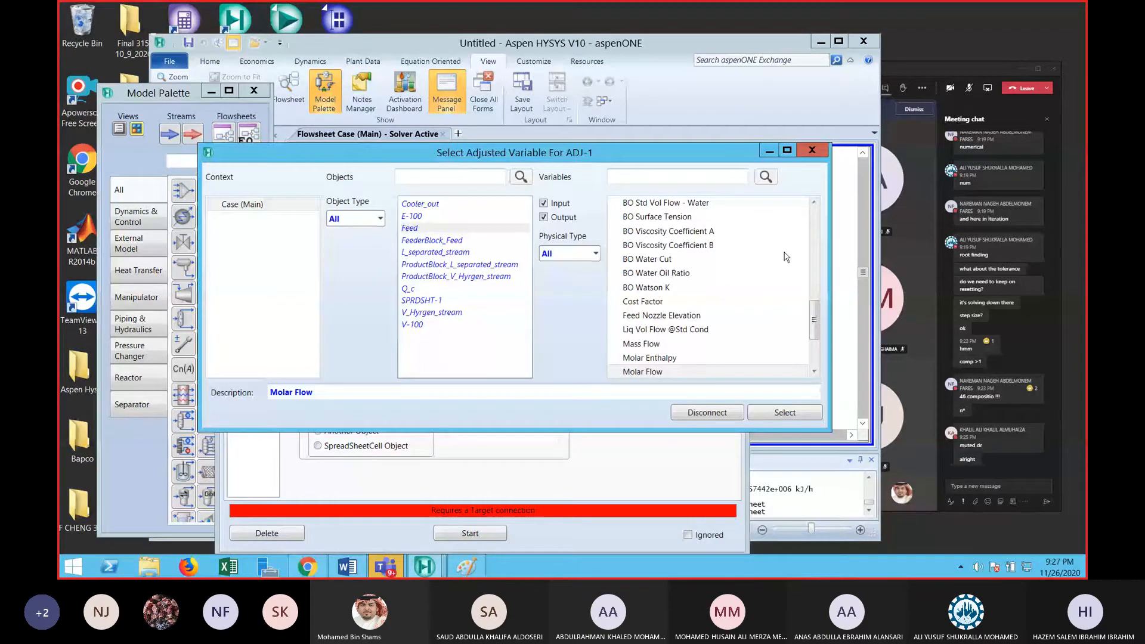
drag(815, 316, 821, 218)
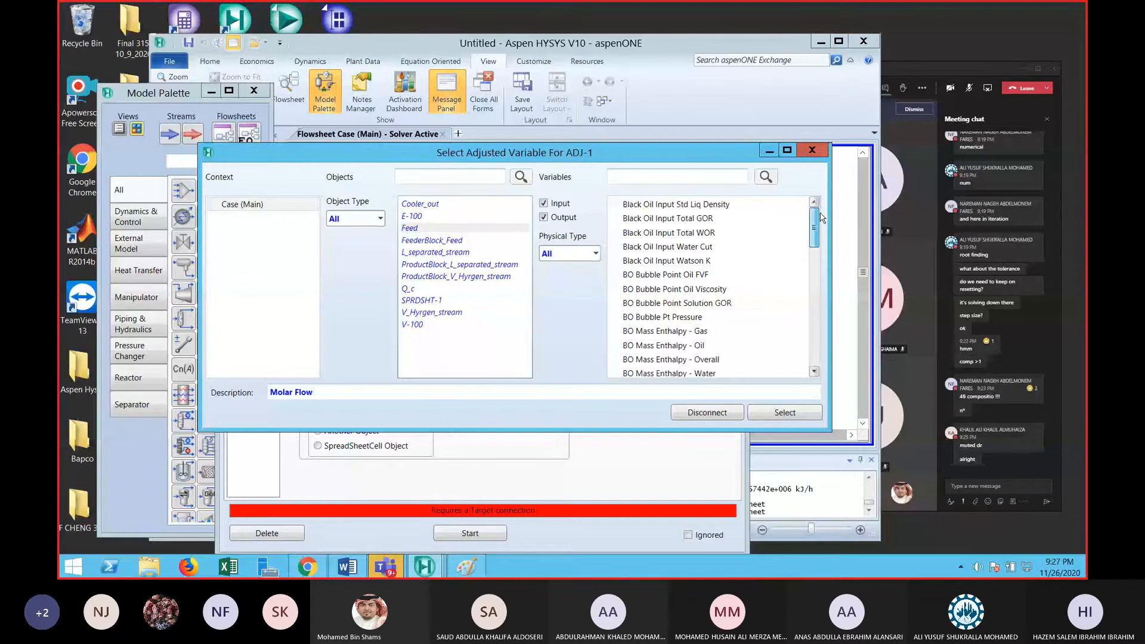
click(788, 151)
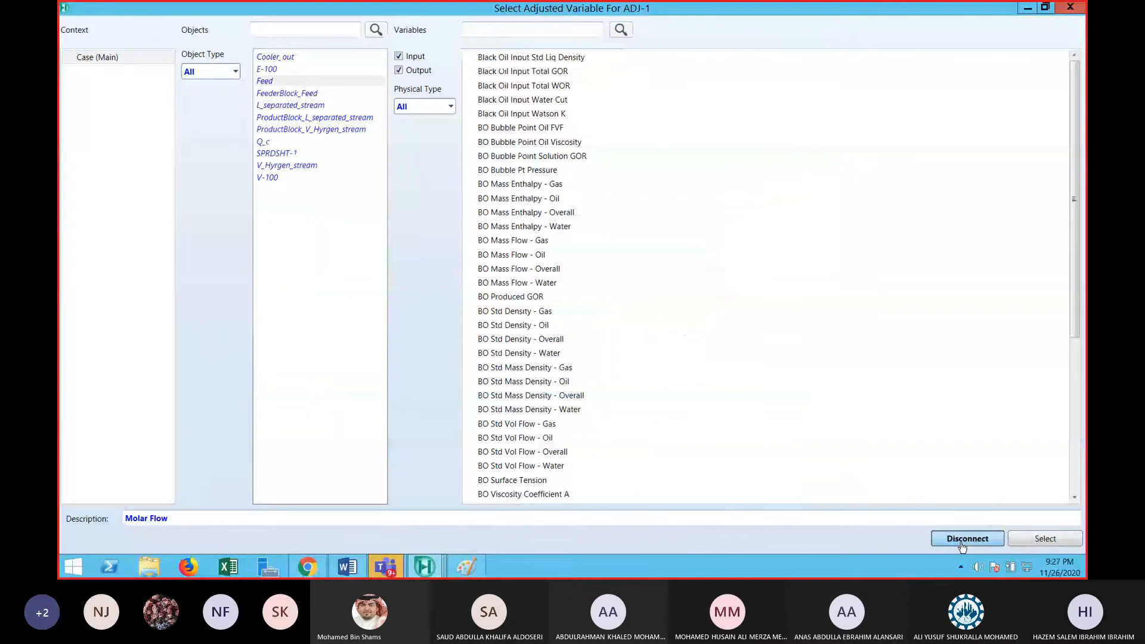
click(962, 540)
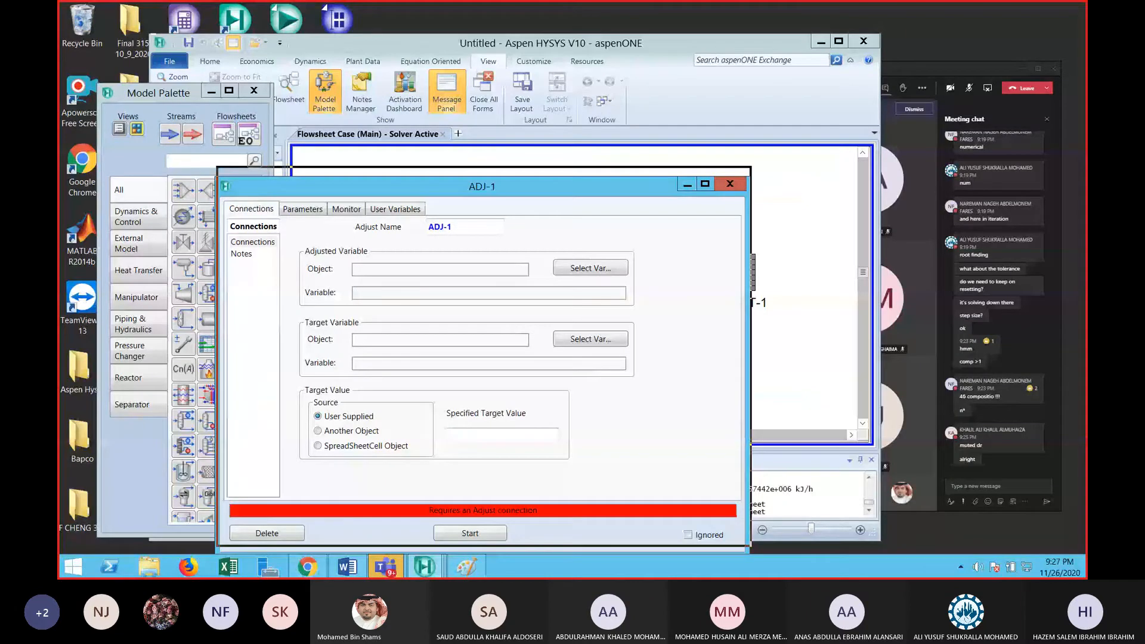
Check the solver parameters of ADJ-1, including method, tolerance and step size, and close the block
drag(479, 181, 466, 99)
click(286, 128)
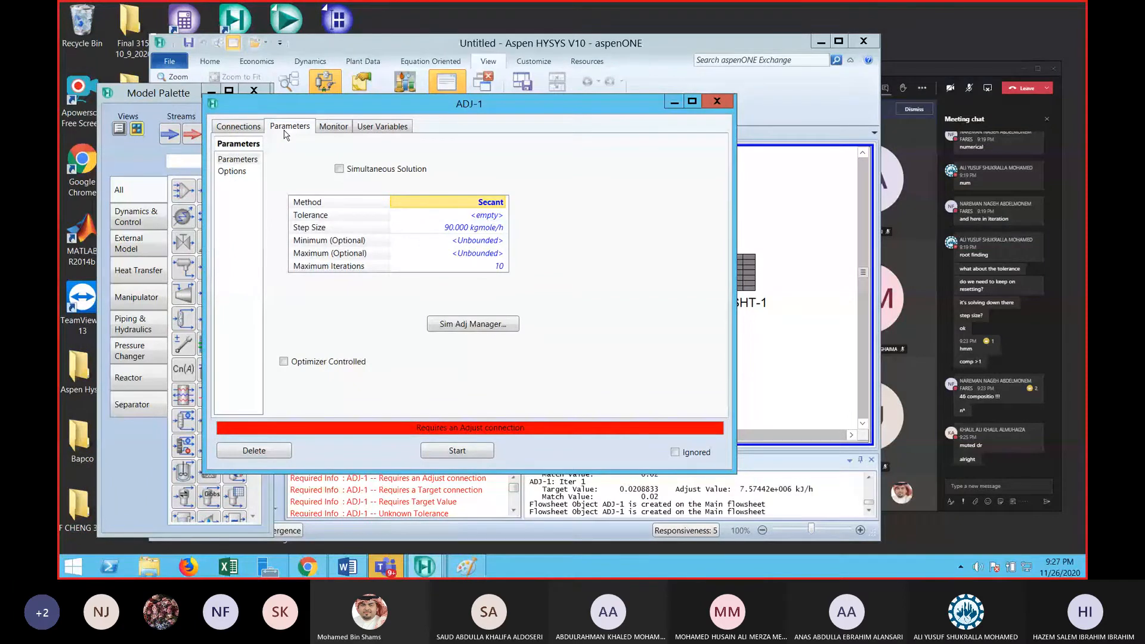
click(250, 132)
click(716, 101)
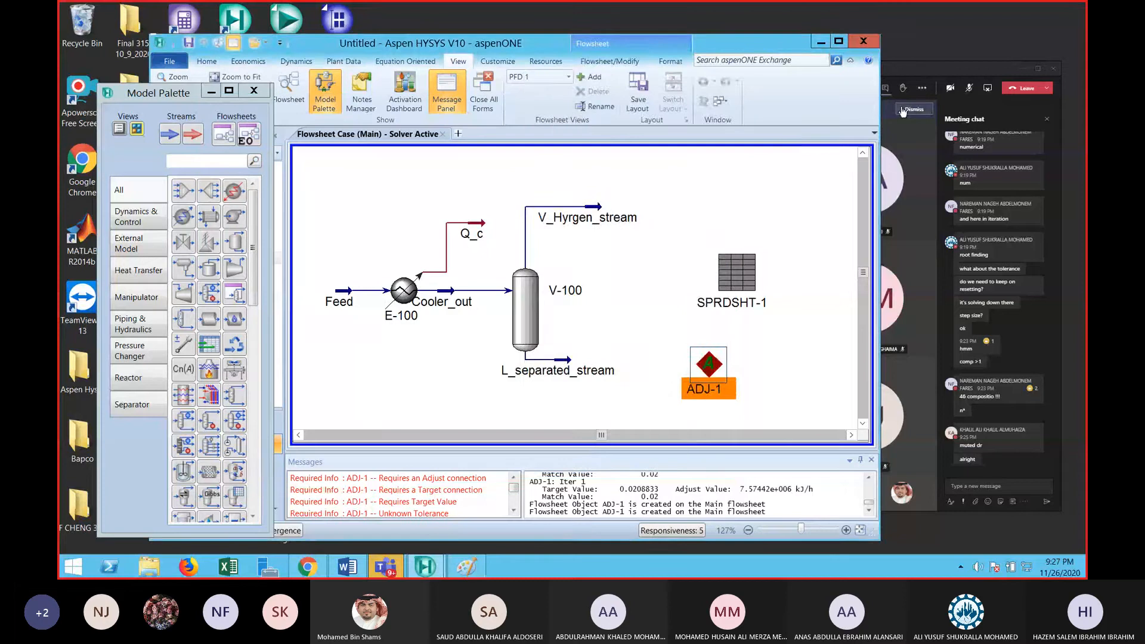
Unmute the microphone in the Teams meeting window and return to the HYSYS flowsheet
click(970, 91)
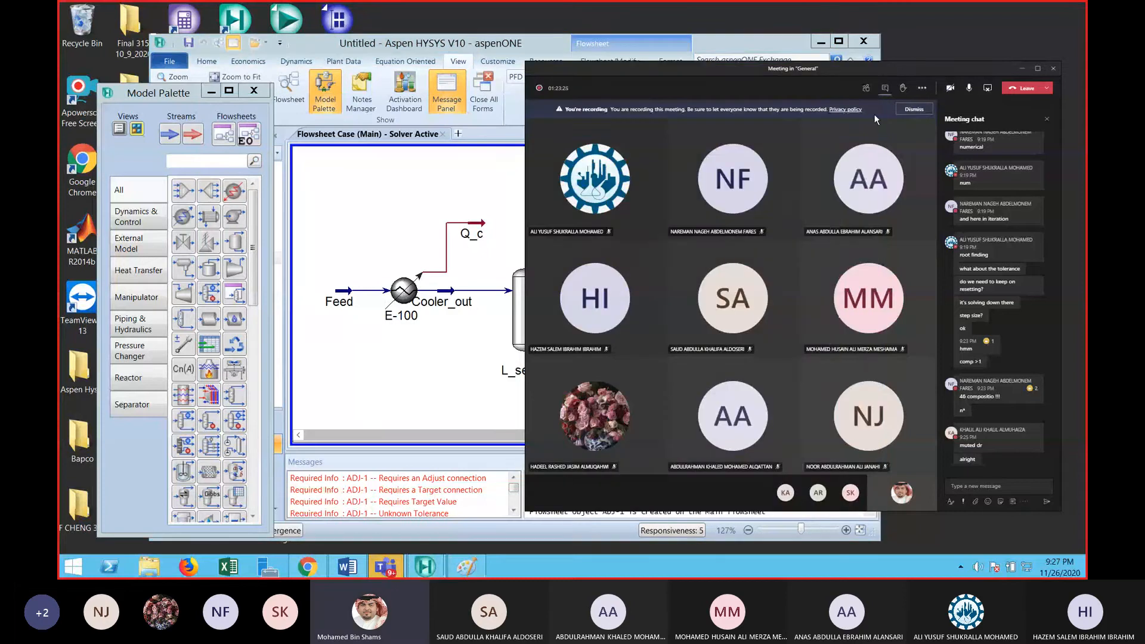
click(392, 251)
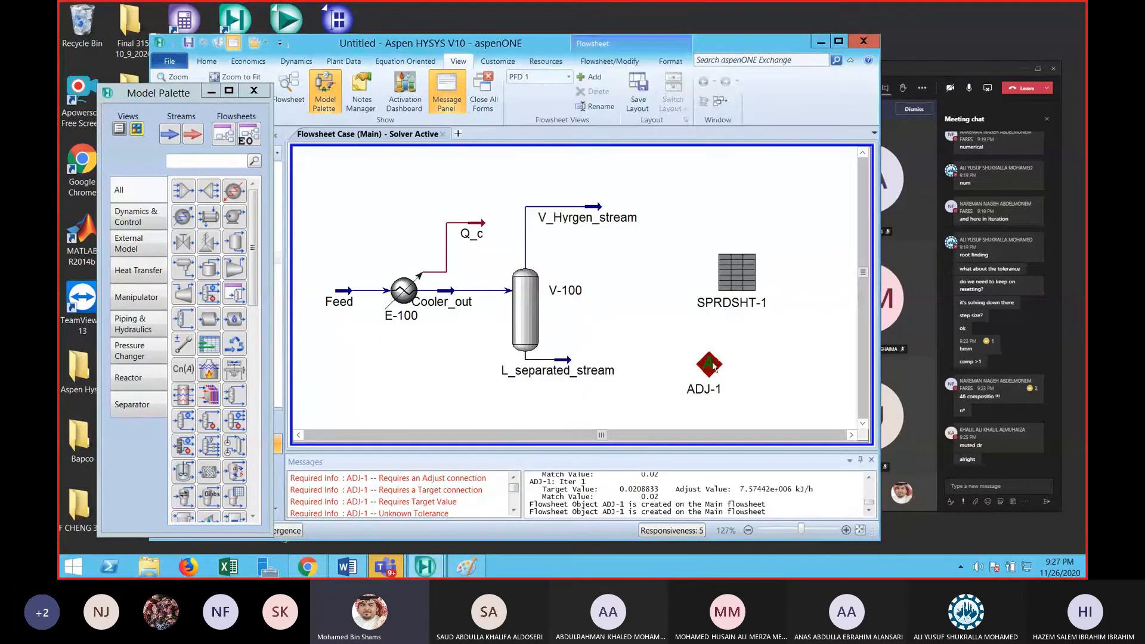
Review ADJ-1's adjusted variable candidates for E-100, L_separated_stream, V_Hyrgen_stream and Feed, and close the windows without selecting one
double_click(709, 365)
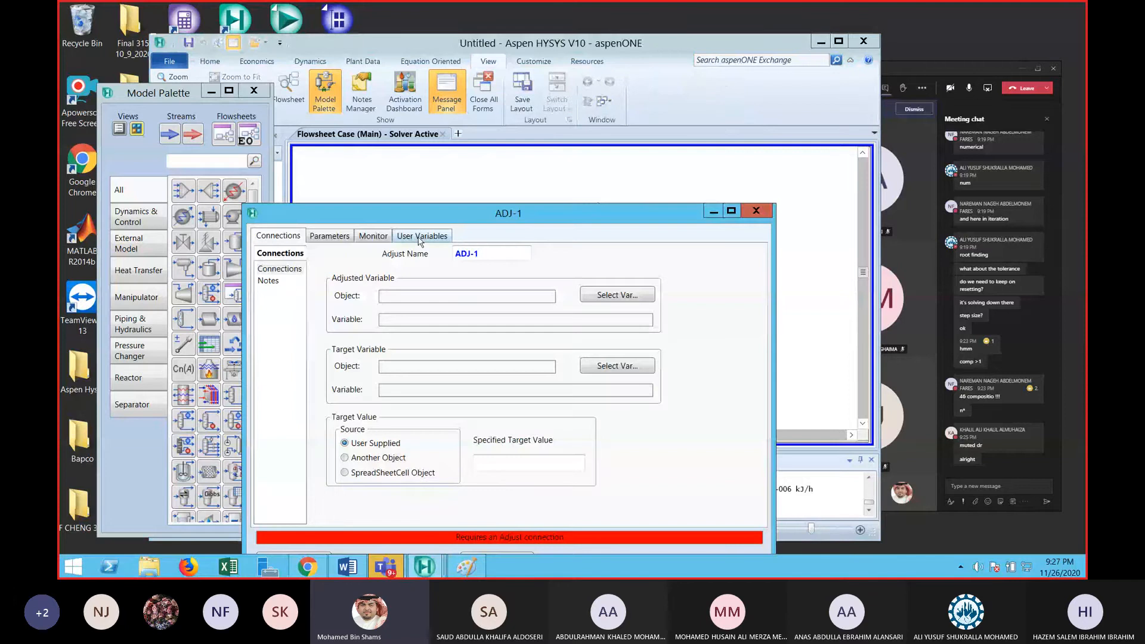
click(609, 296)
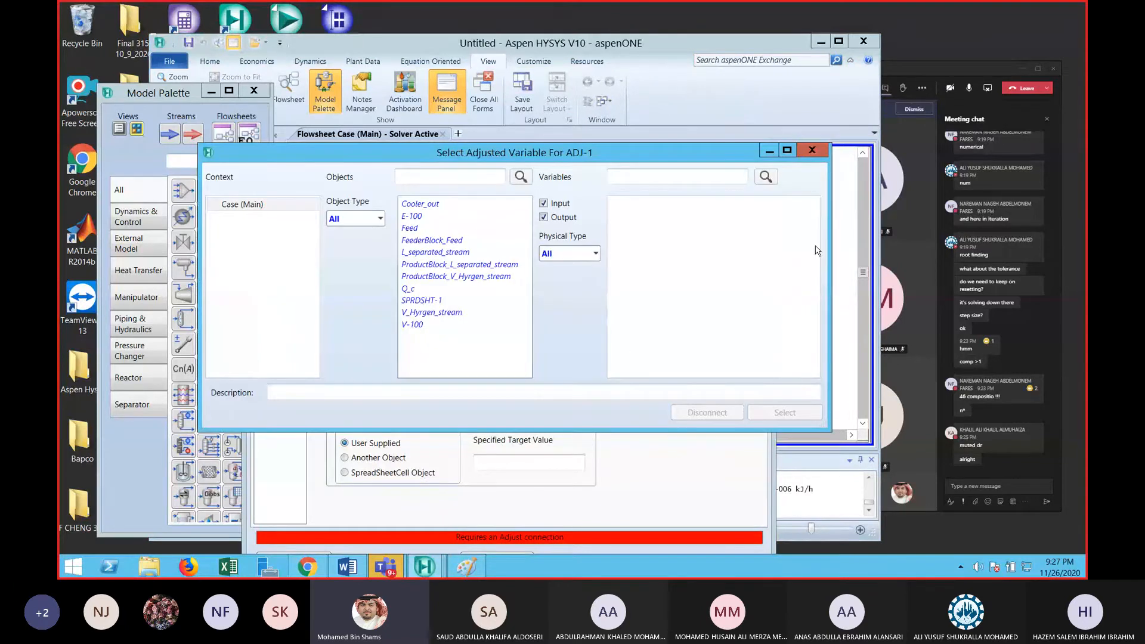
click(413, 217)
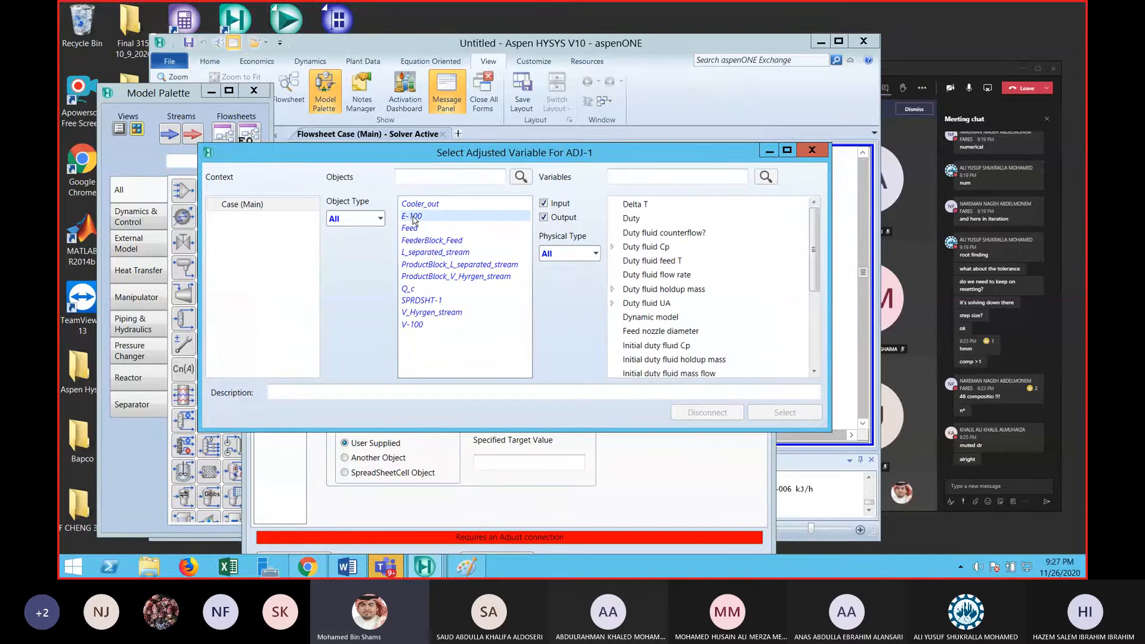
click(416, 253)
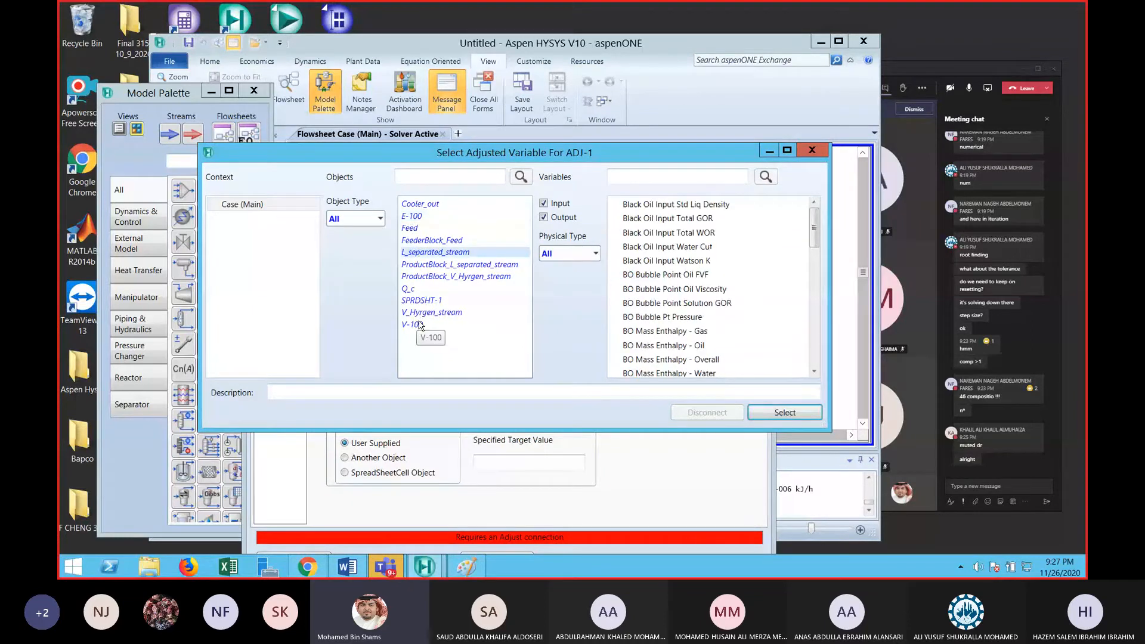
click(421, 316)
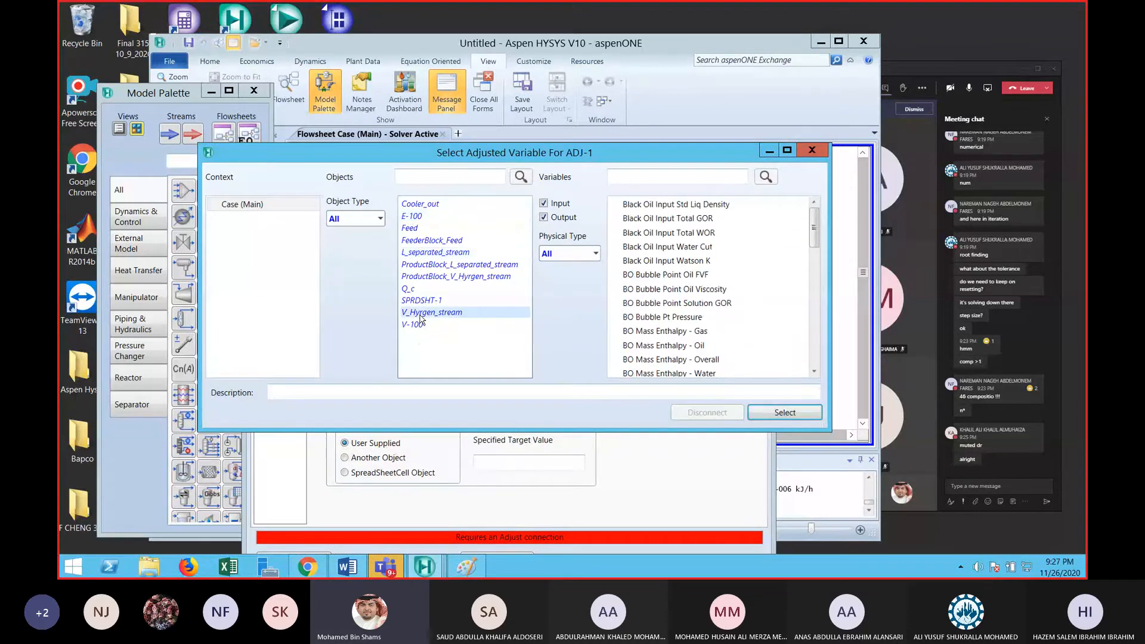
click(413, 230)
click(812, 150)
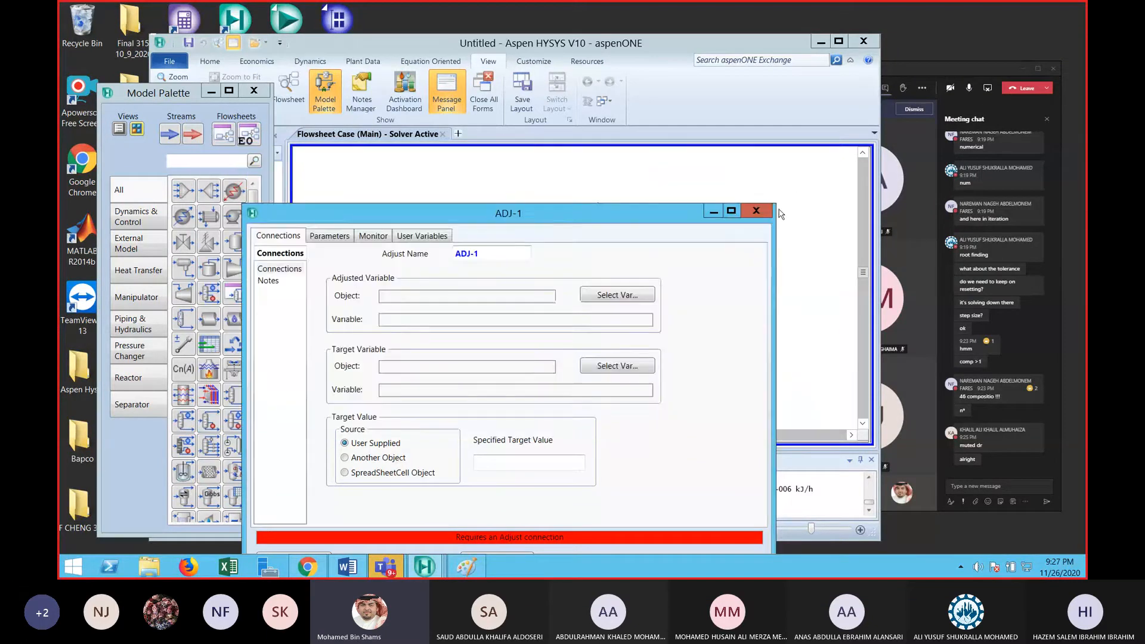
click(765, 212)
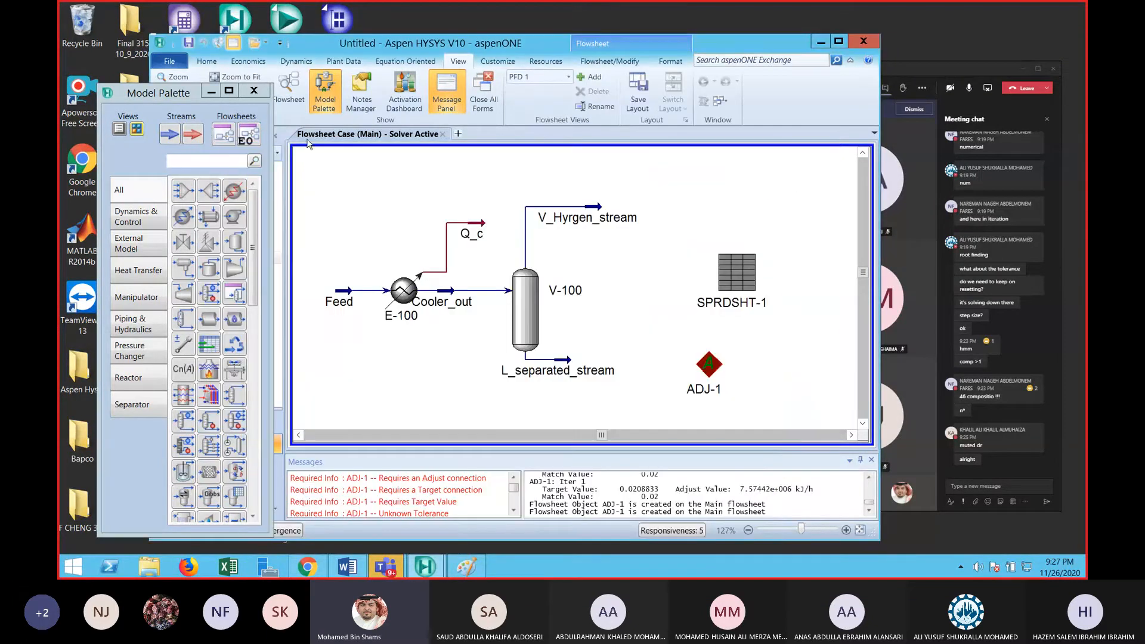
Minimize the model palette and delete the adjust block ADJ-1 from the flowsheet
click(210, 91)
click(174, 63)
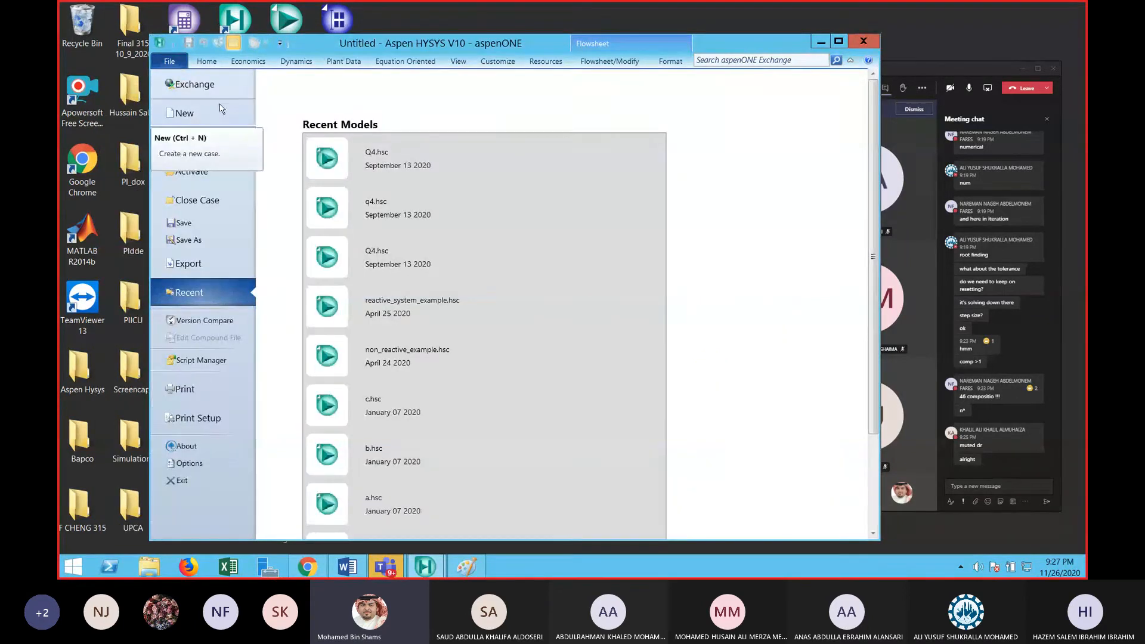
key(Escape)
click(720, 372)
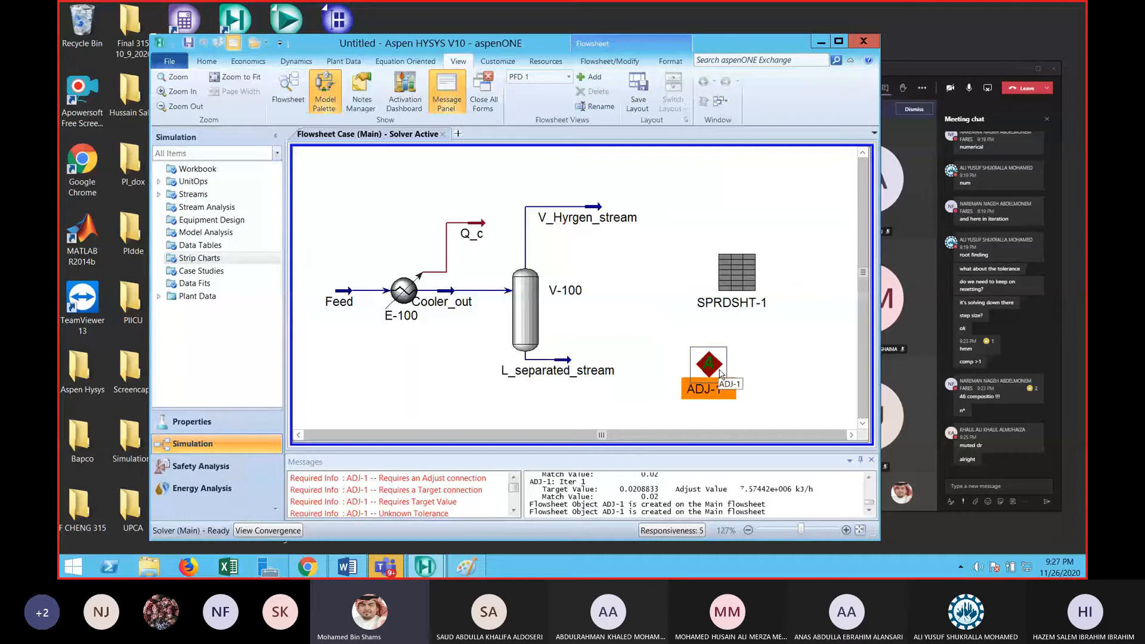
key(Delete)
click(573, 335)
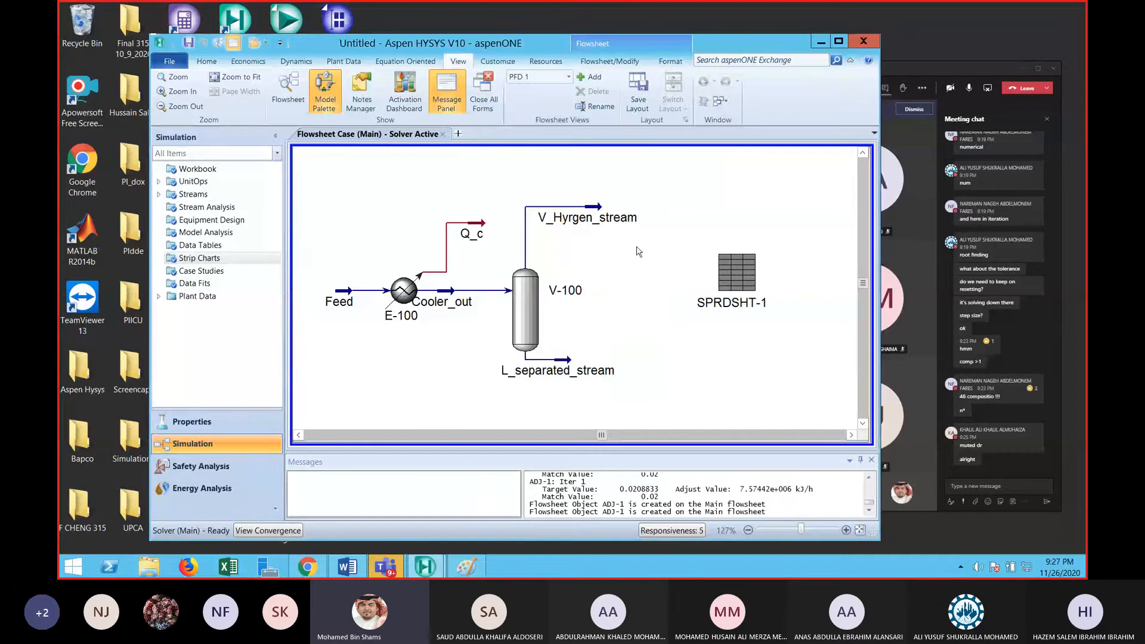
Save the simulation case to the Desktop as QQ.hsc
click(171, 64)
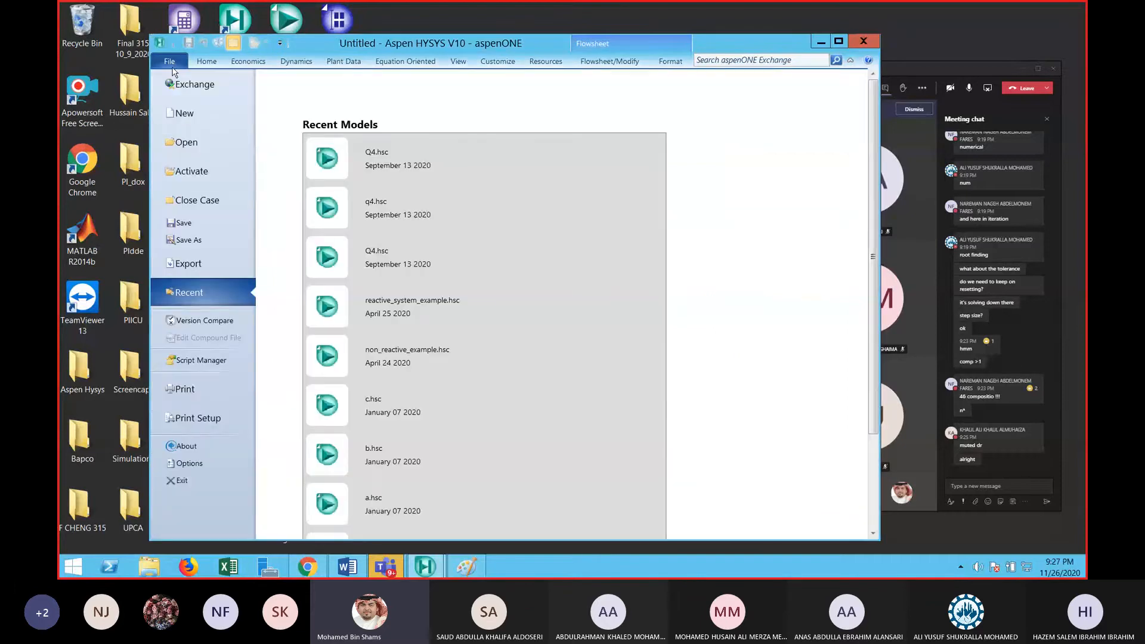
click(207, 242)
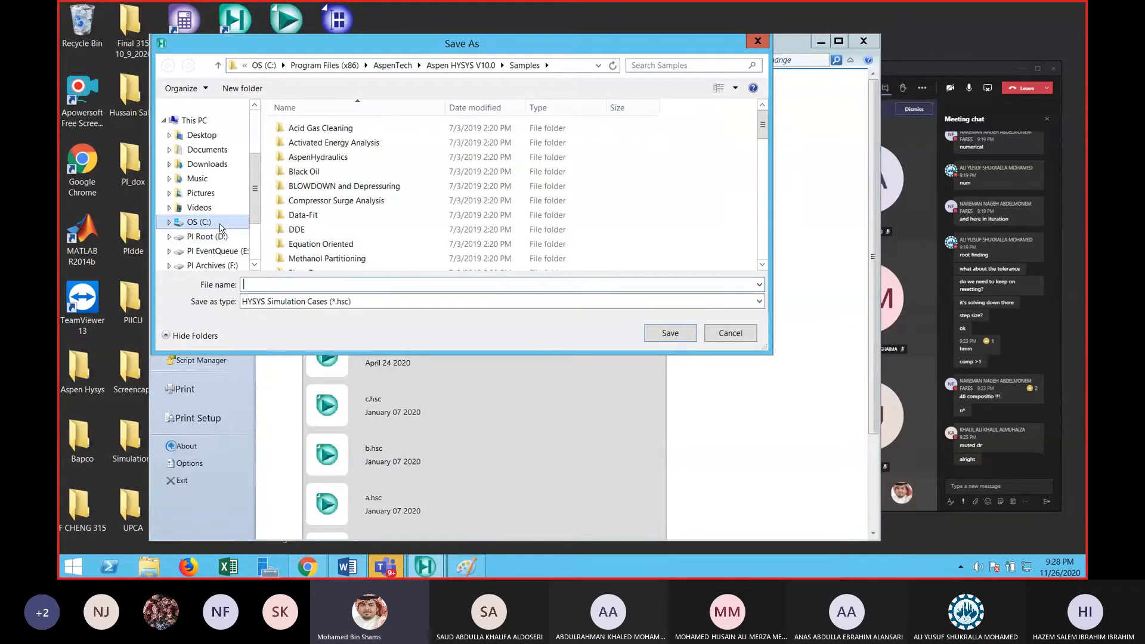
click(203, 135)
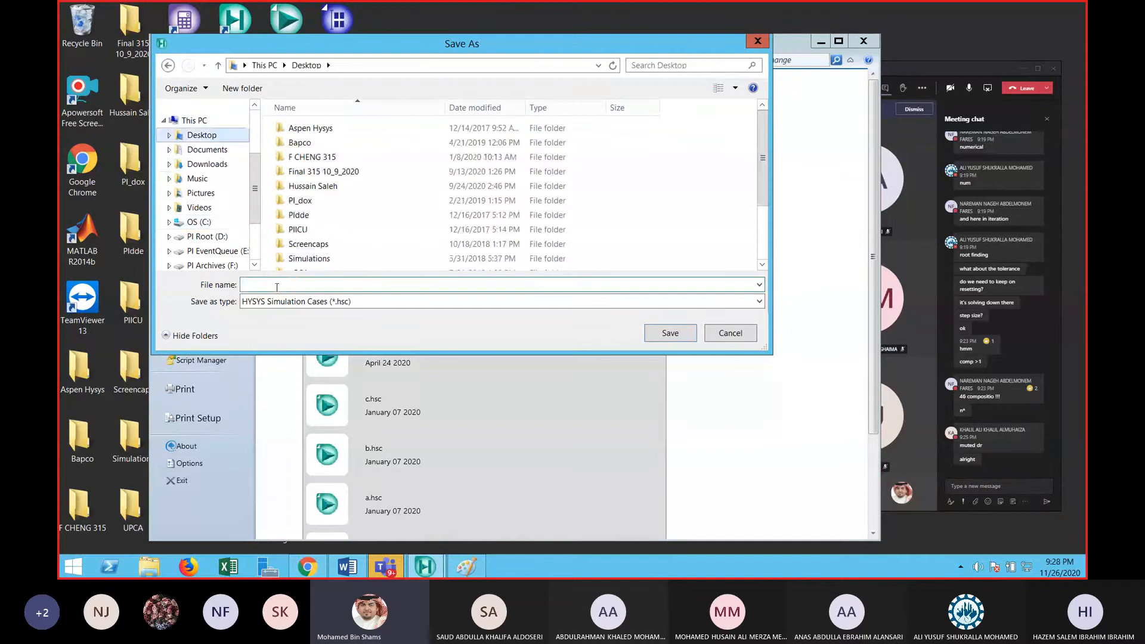
click(660, 338)
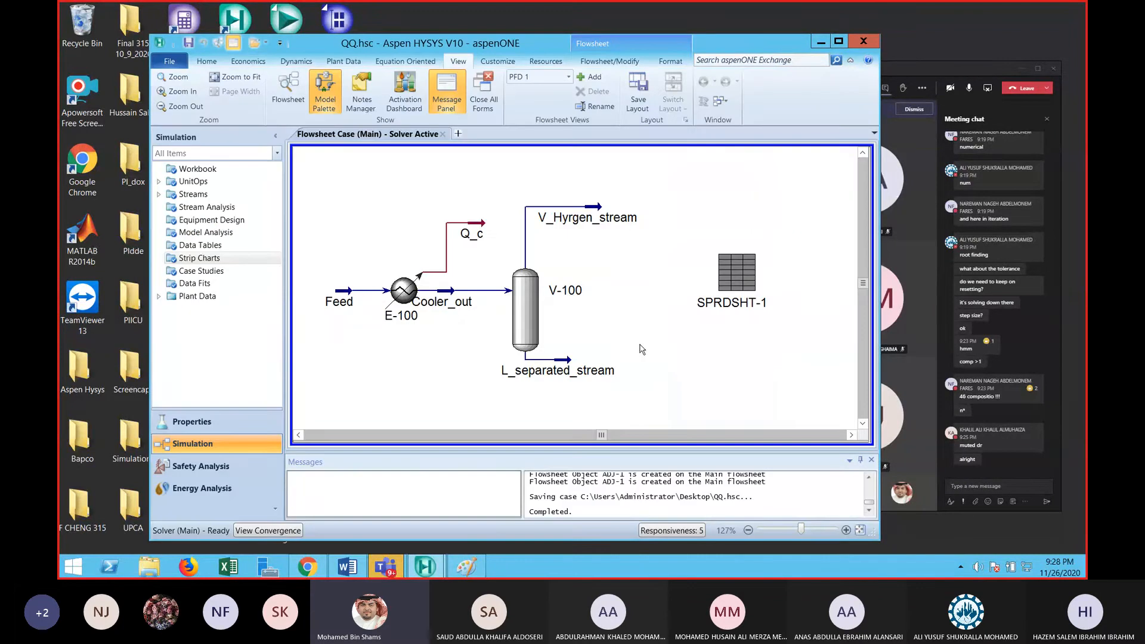
Exit HYSYS without saving NoName.hsc, find and relaunch Aspen HYSYS V10, and dismiss the license expiration reminder
click(863, 40)
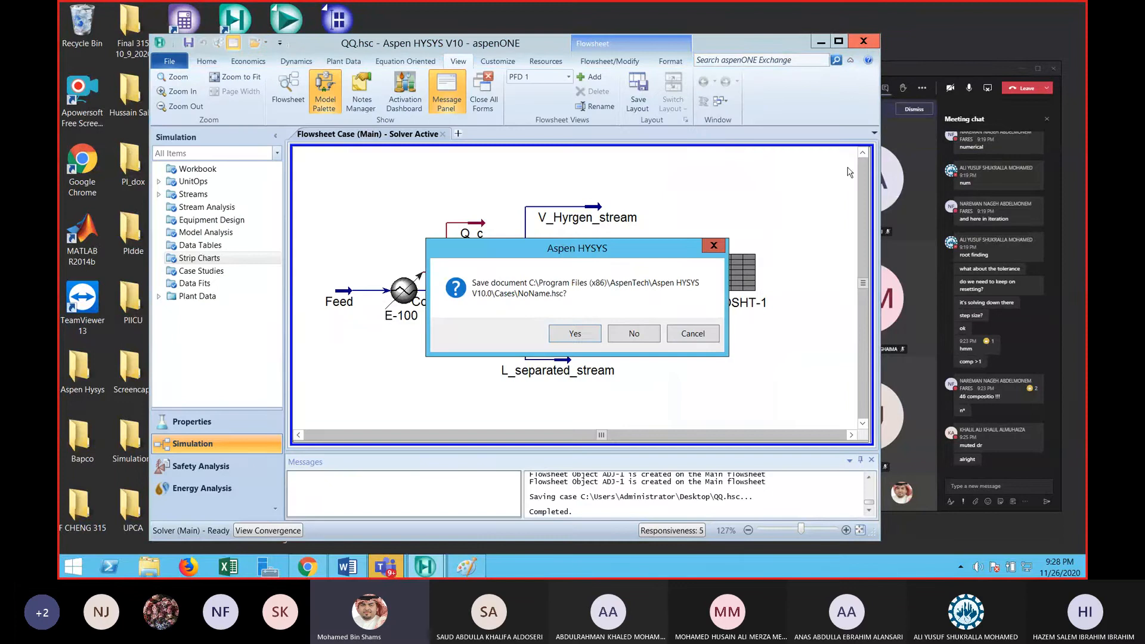
click(628, 333)
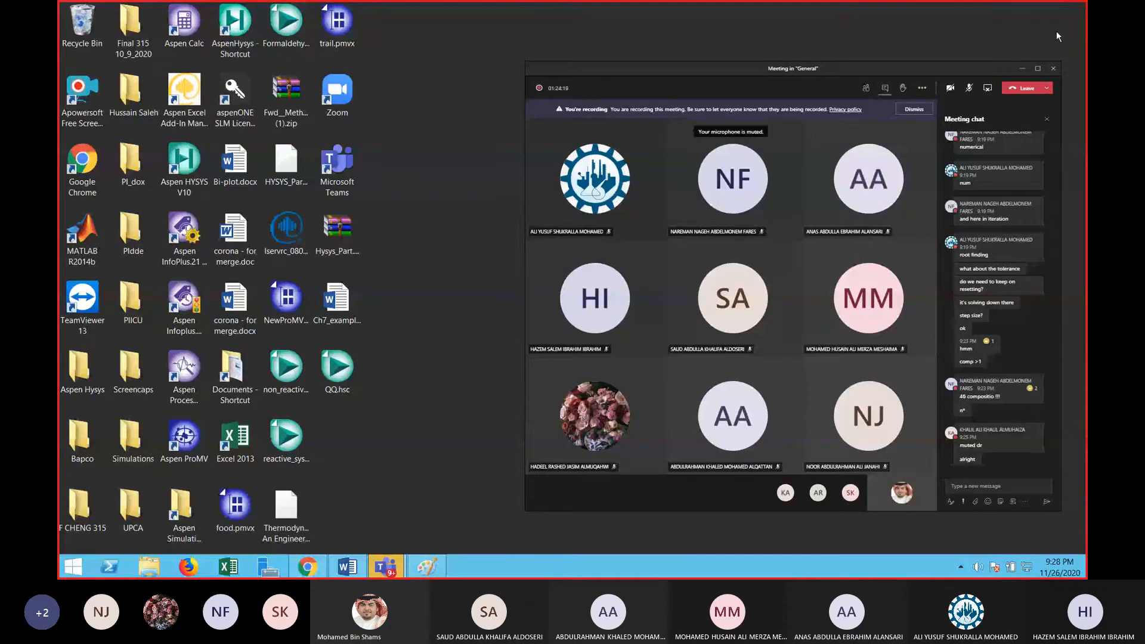
mouse_move(1085, 3)
click(1058, 210)
text(aspen ProMV)
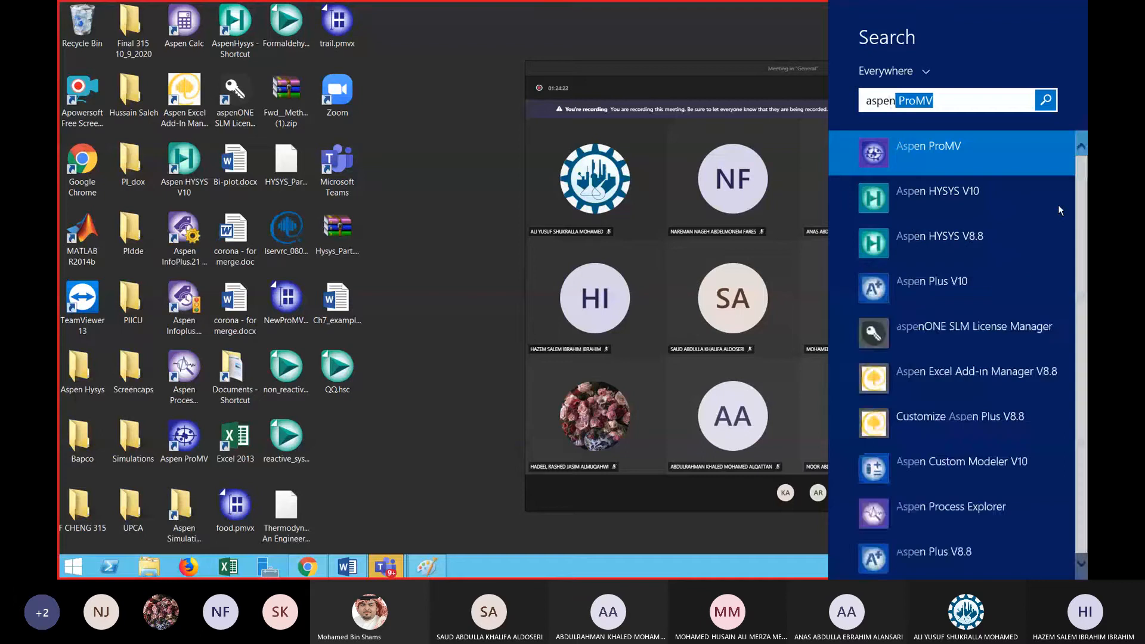
click(1058, 206)
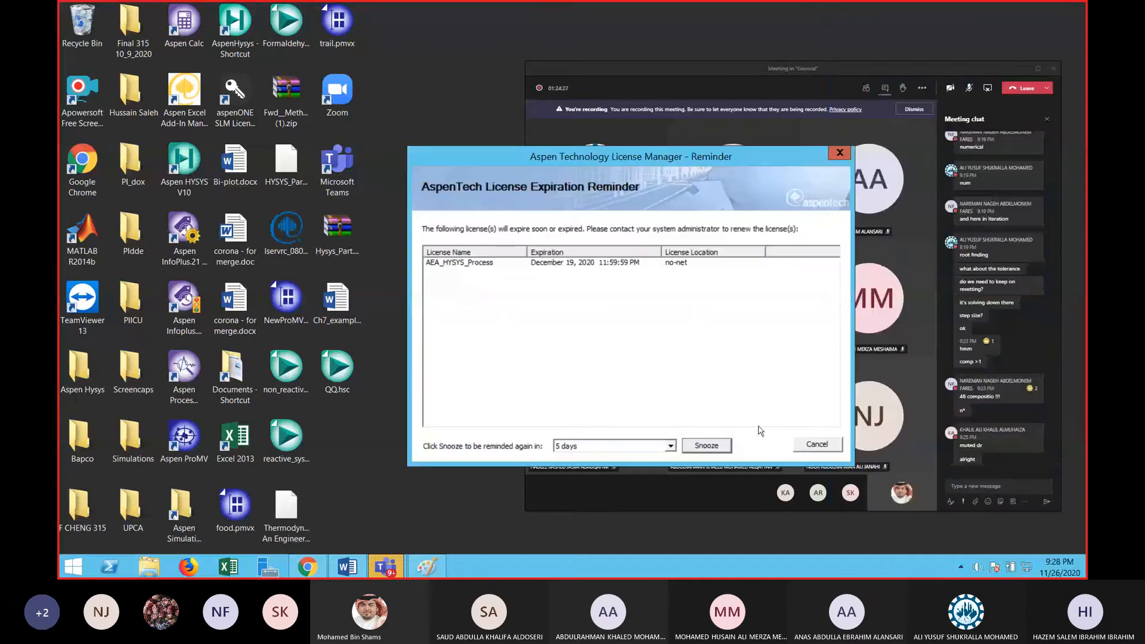
click(818, 449)
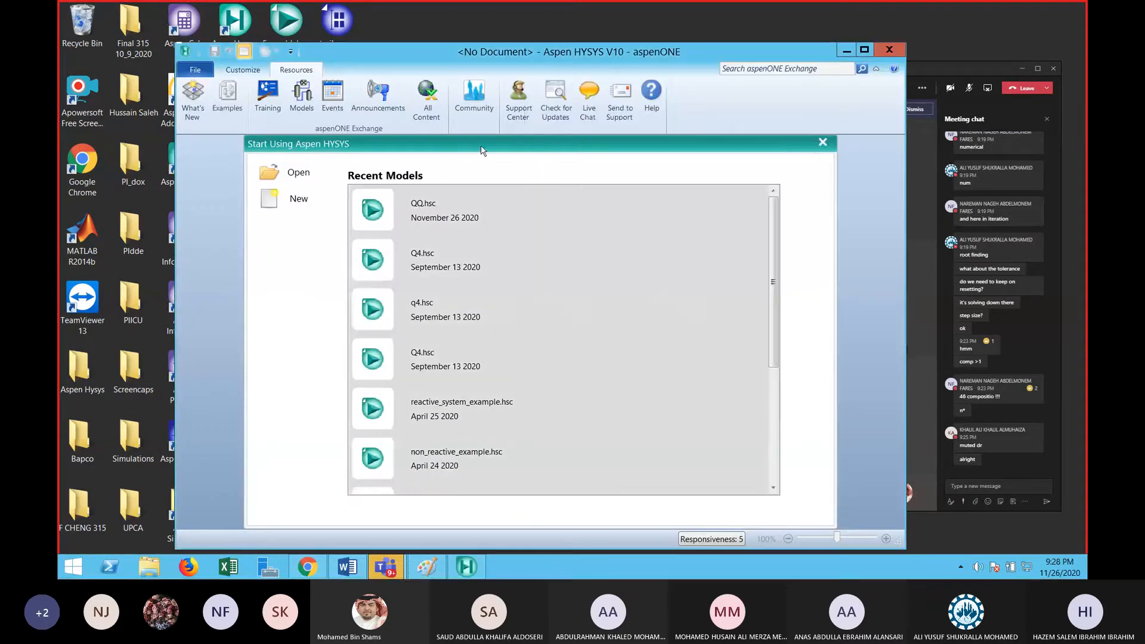
Dismiss the start page and open the case QQ.hsc from the Desktop
click(823, 143)
click(195, 70)
click(211, 150)
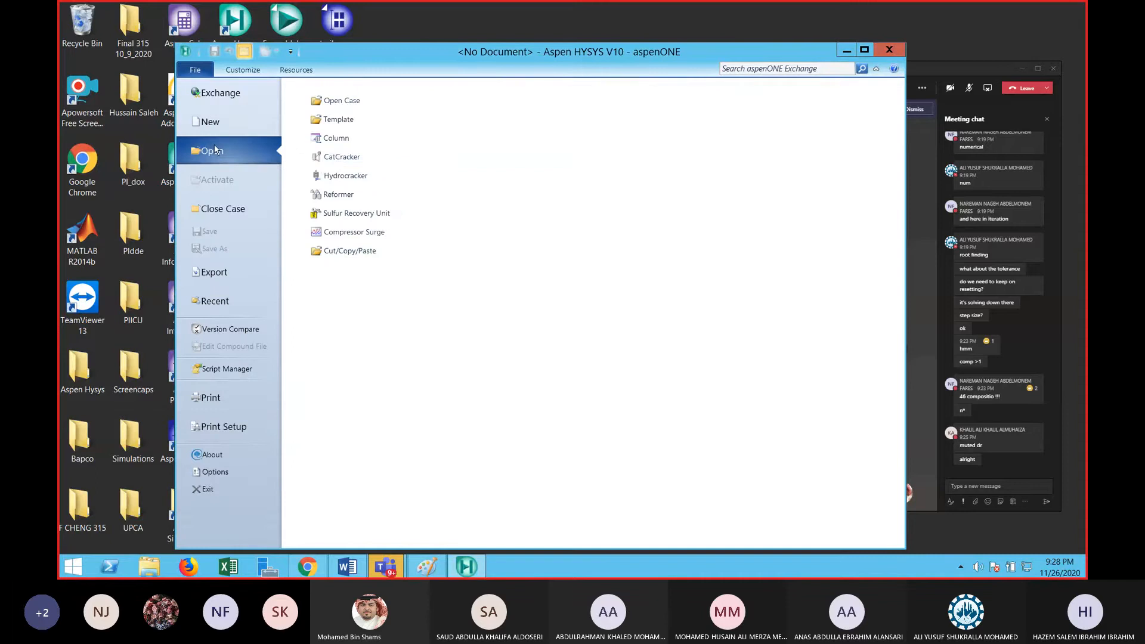
click(333, 100)
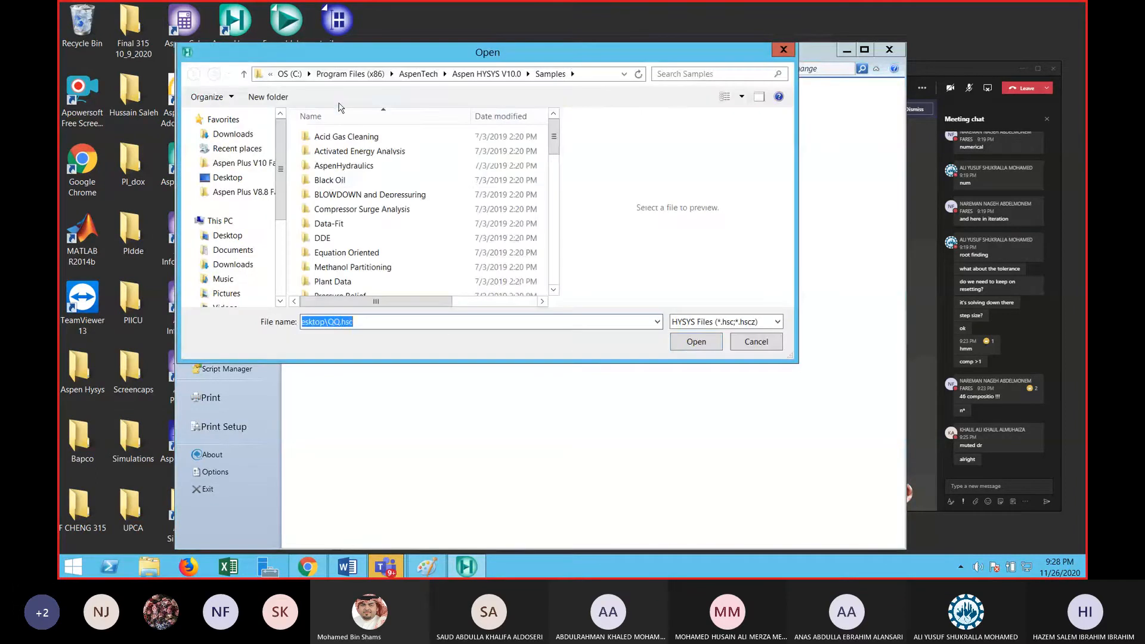
click(229, 237)
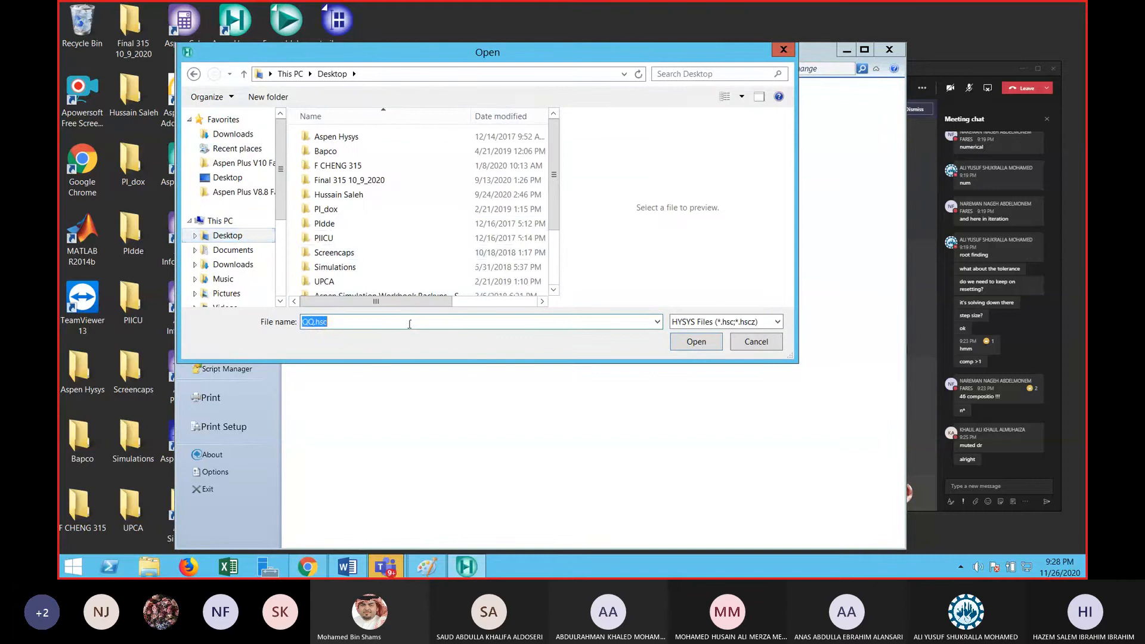
scroll(416, 263, down, 2)
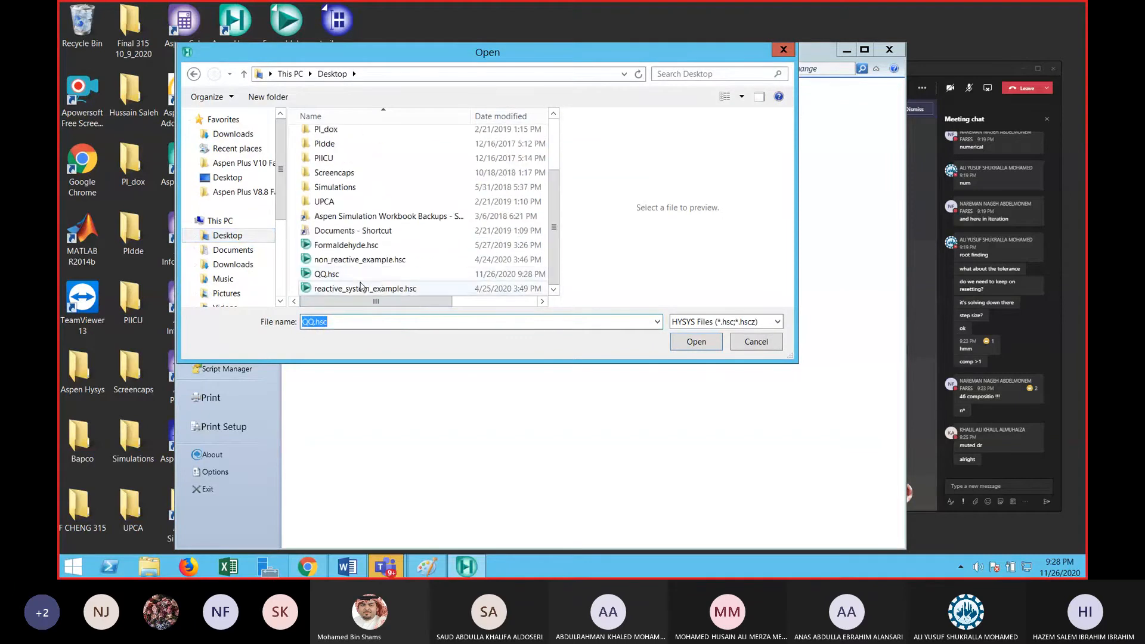
click(353, 277)
click(696, 341)
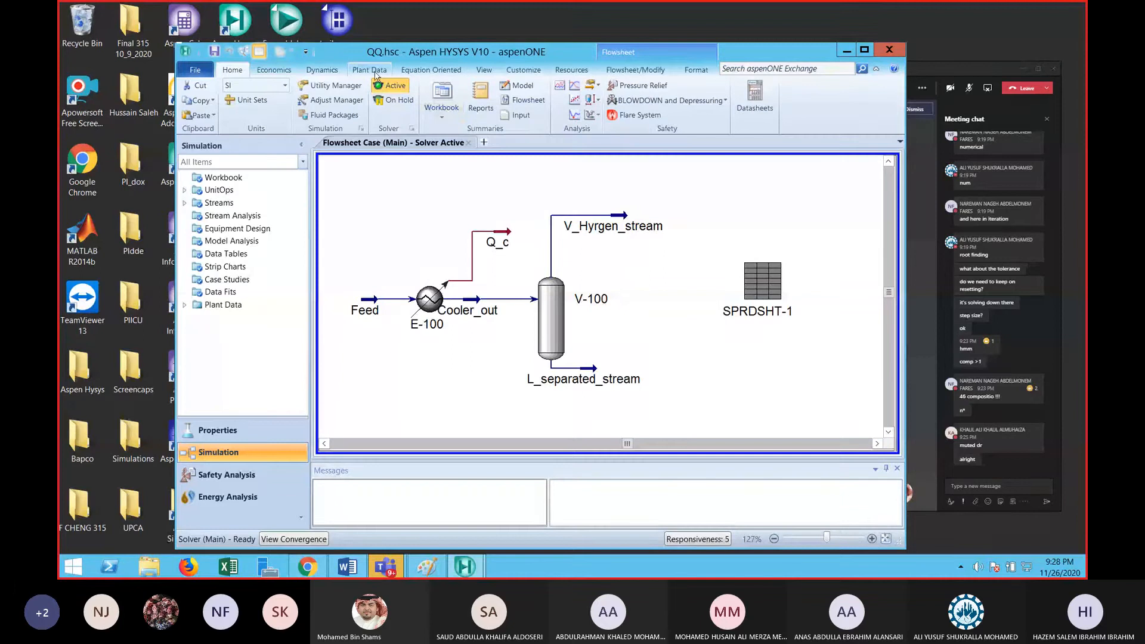
Show the model palette and place a new adjust block on the flowsheet just above SPRDSHT-1
click(478, 73)
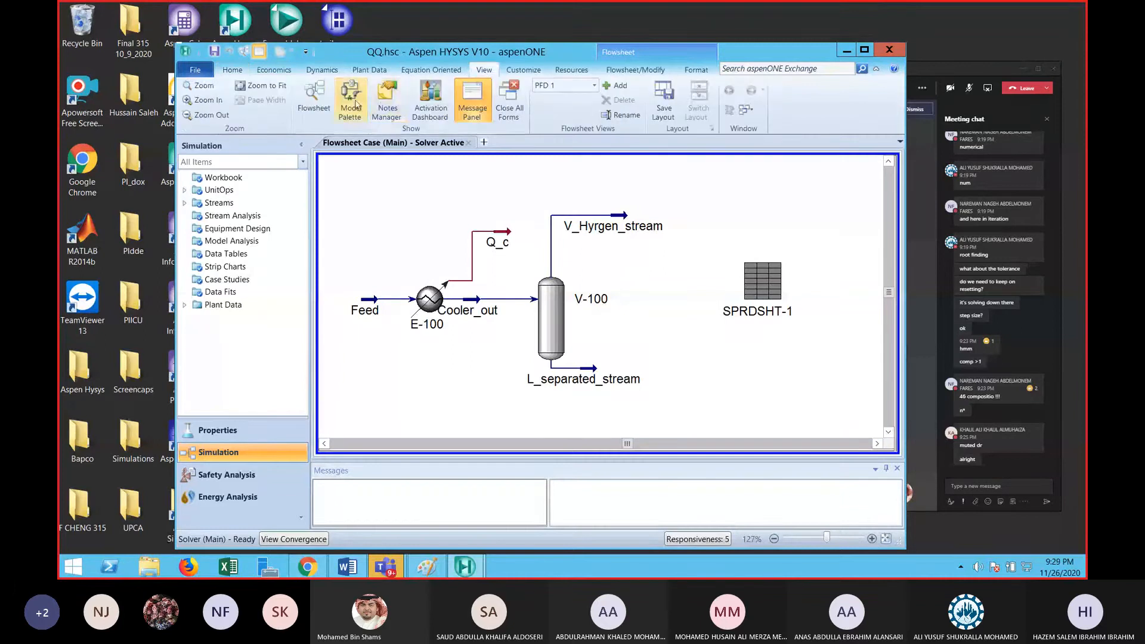
click(350, 100)
drag(183, 345, 743, 199)
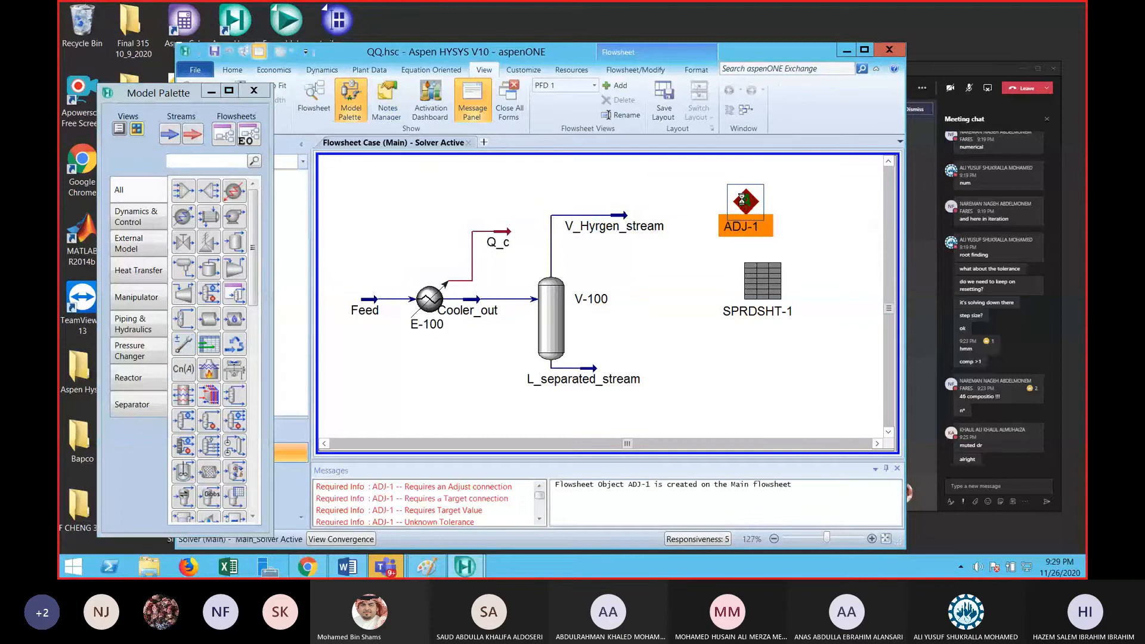
click(596, 253)
click(443, 239)
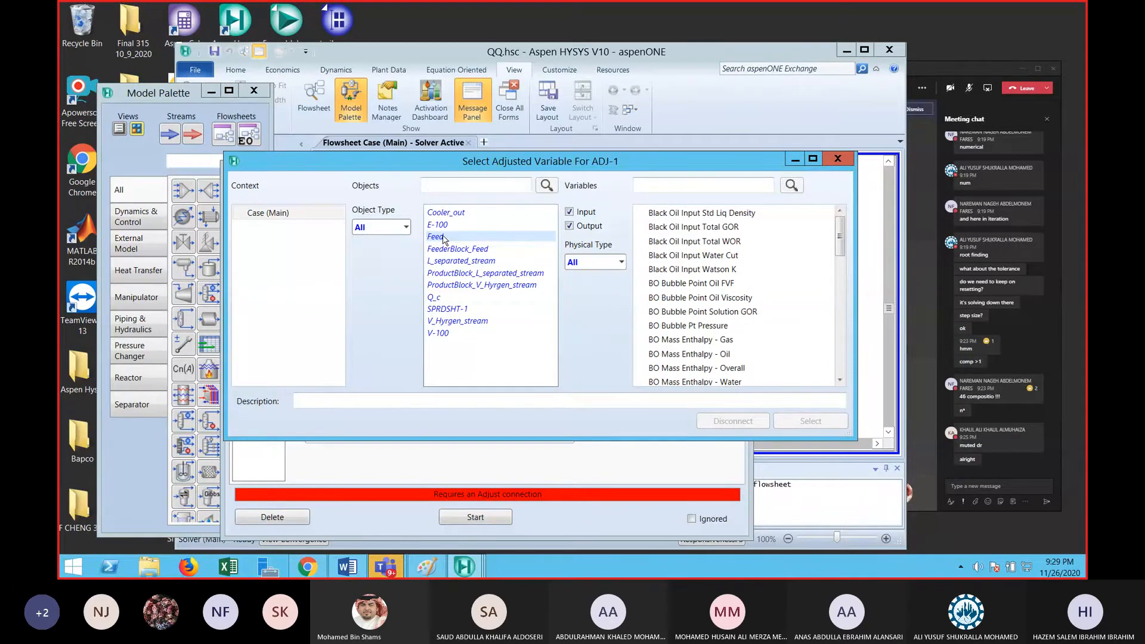
mouse_move(840, 237)
mouse_down()
mouse_move(843, 370)
mouse_move(853, 225)
mouse_up()
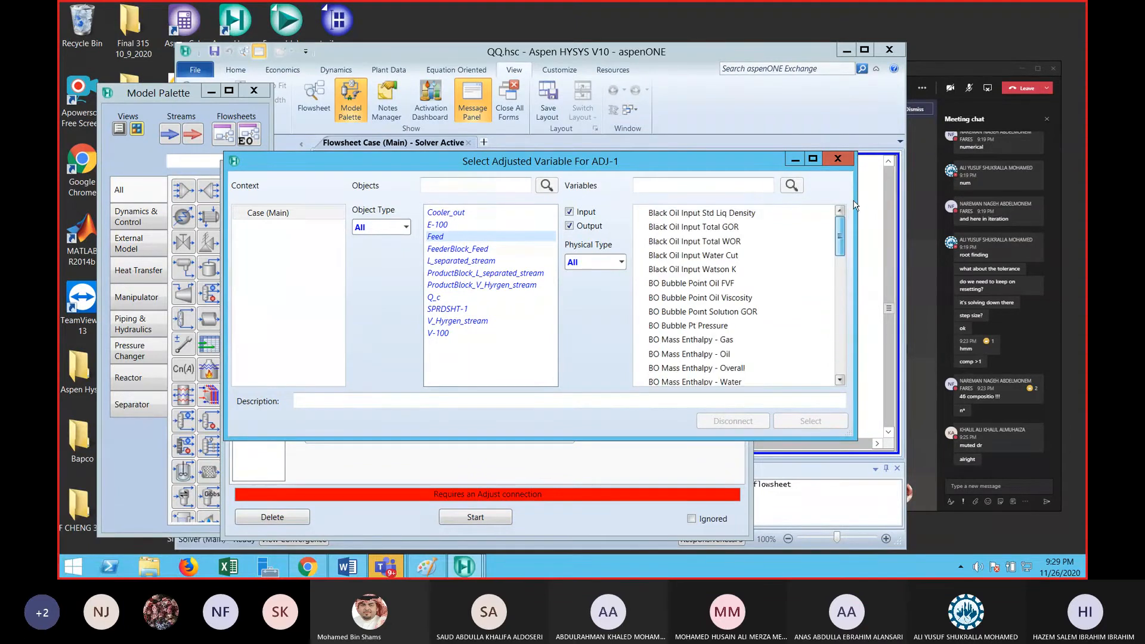
click(838, 159)
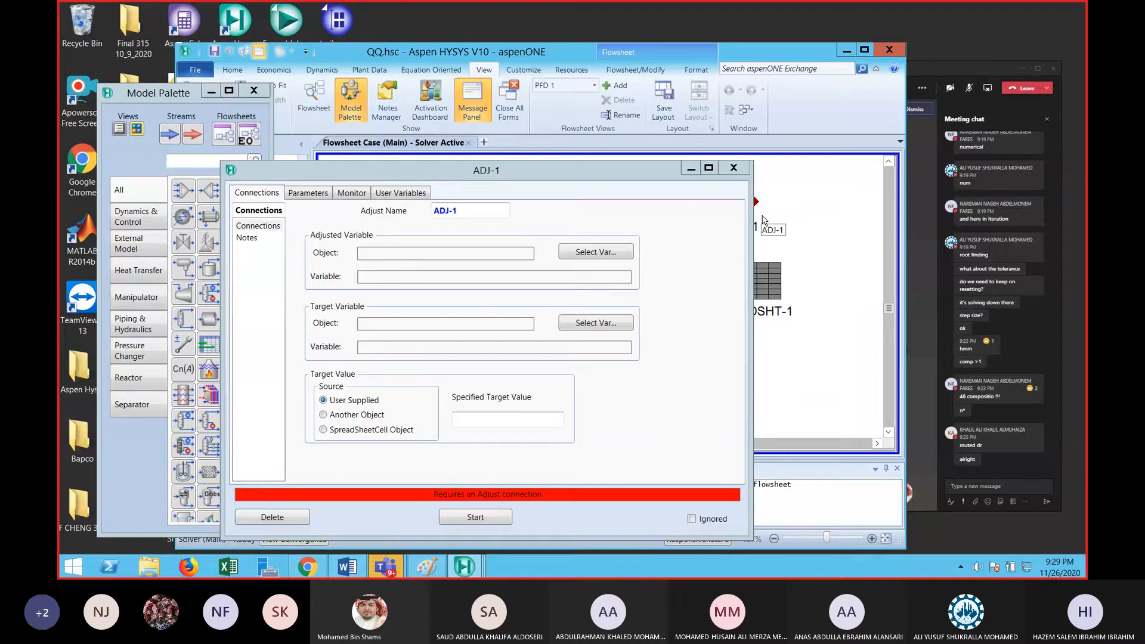
Set the adjusted variable of ADJ-1 to the Molar Flow of the Feed stream
click(618, 256)
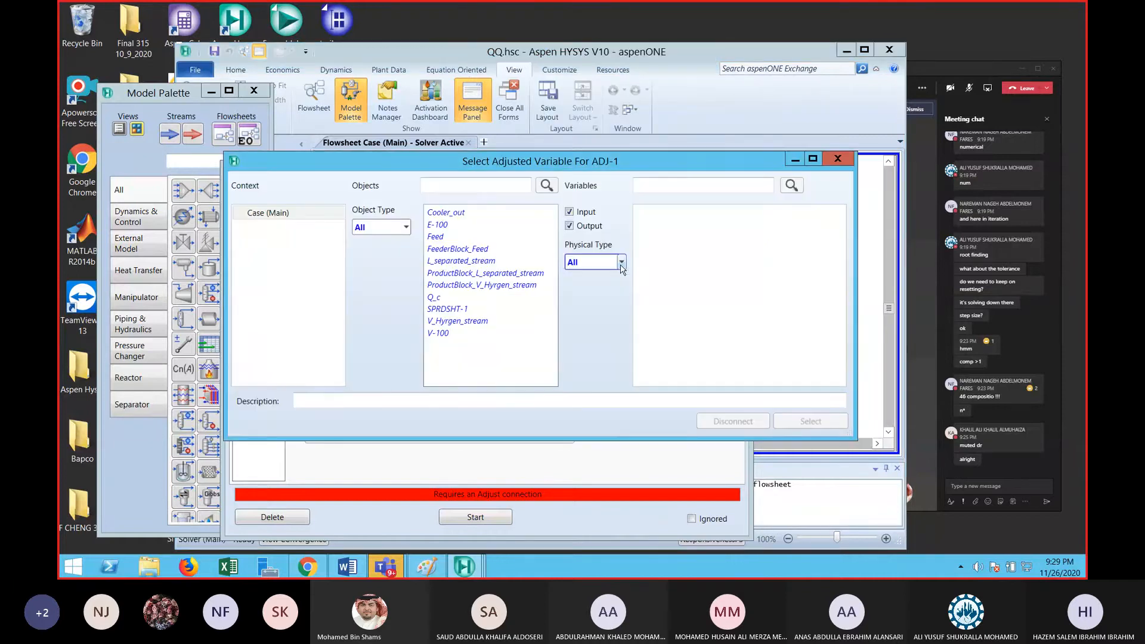
click(453, 241)
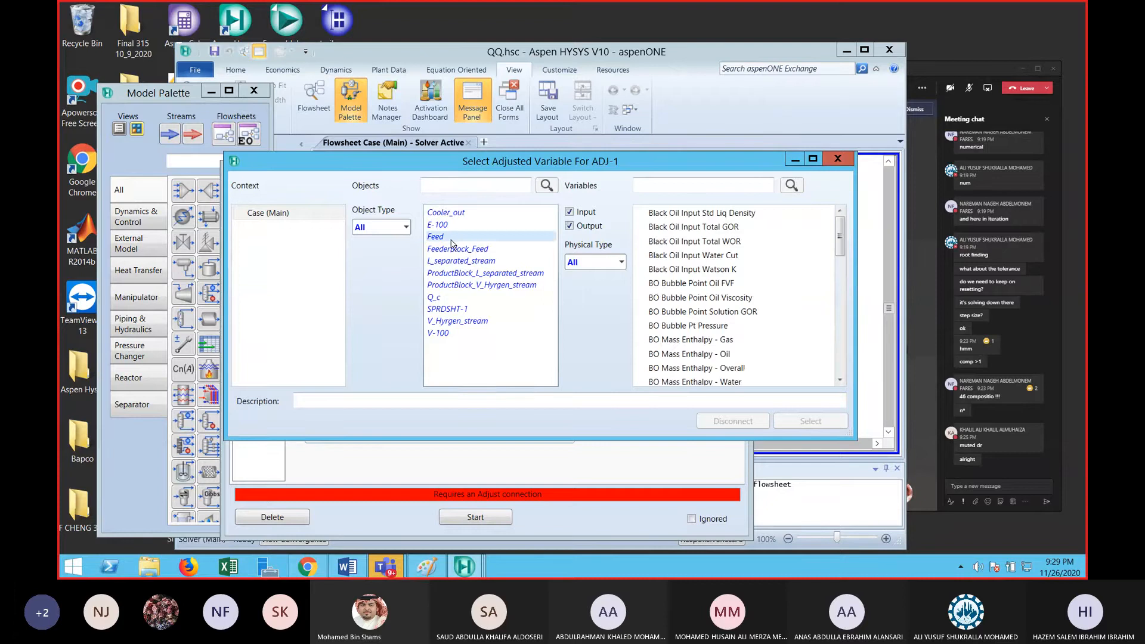
click(452, 250)
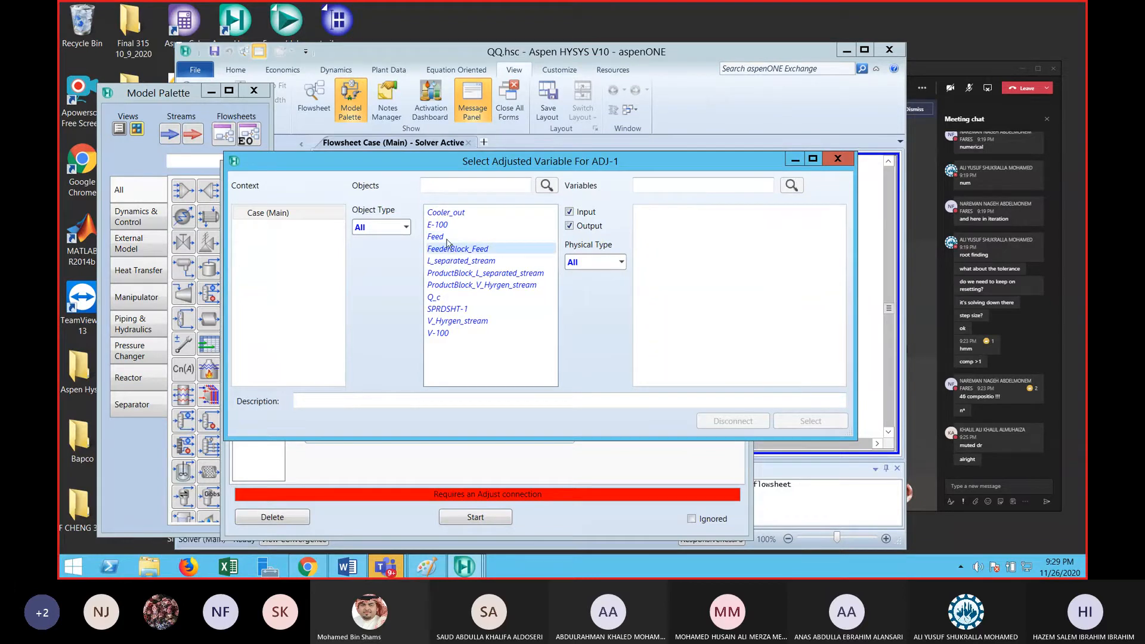
click(447, 237)
scroll(759, 294, down, 2)
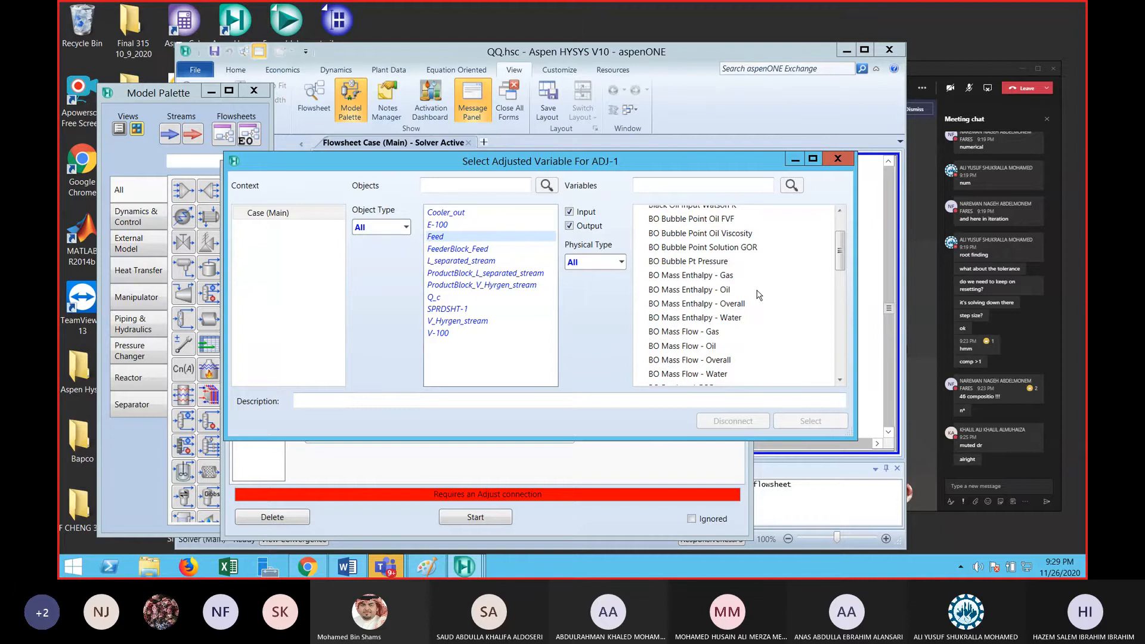
scroll(758, 295, down, 2)
scroll(759, 295, down, 5)
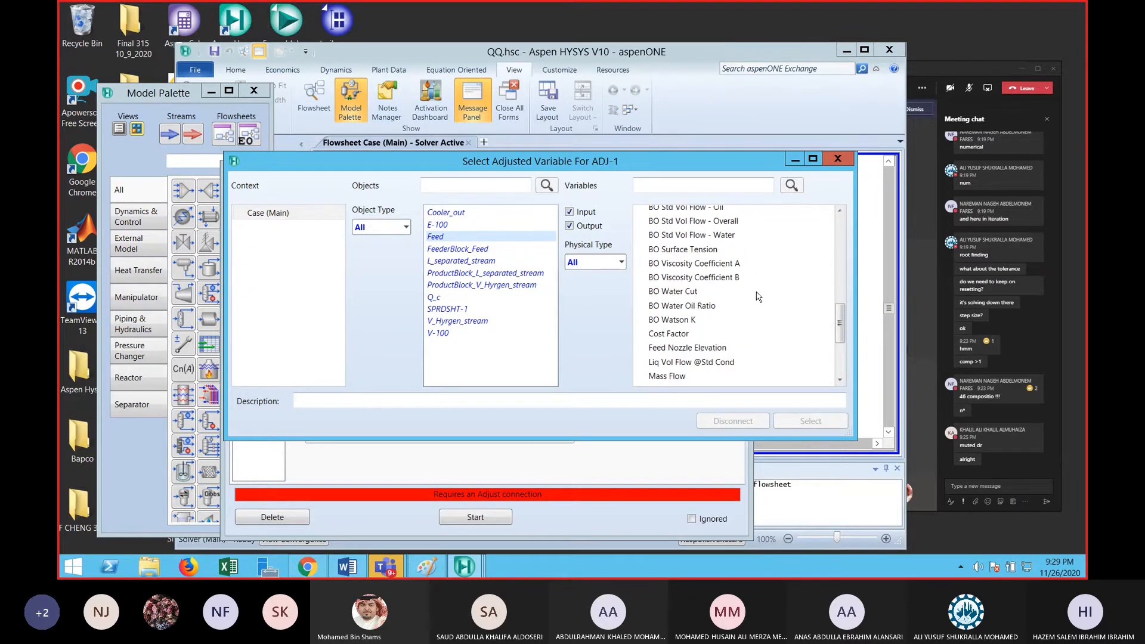
scroll(759, 296, down, 2)
click(679, 339)
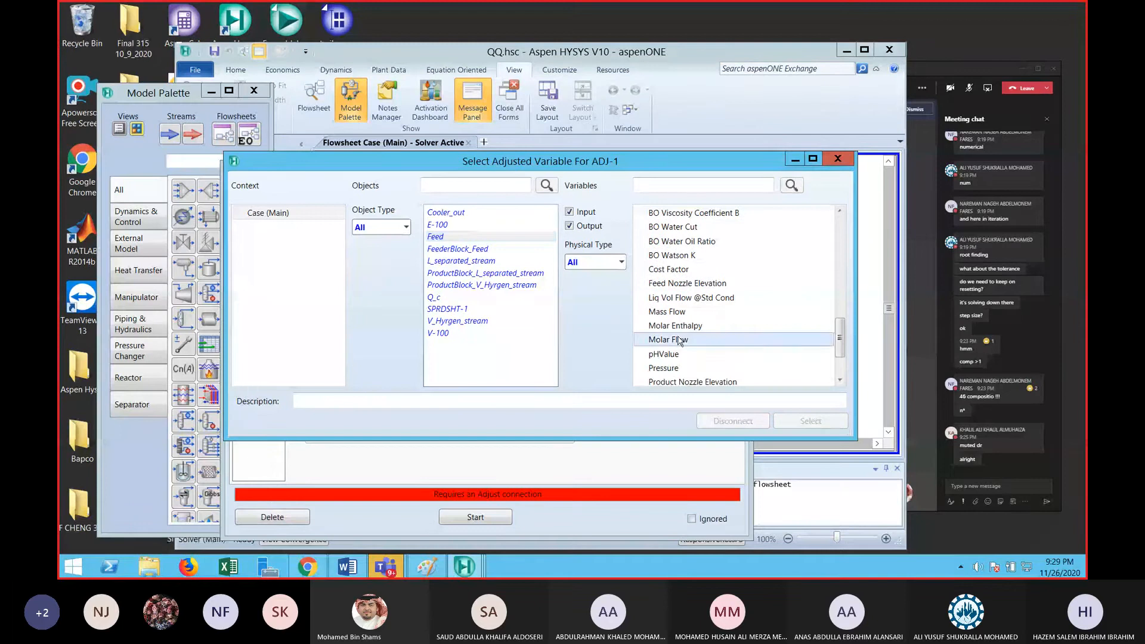
click(811, 422)
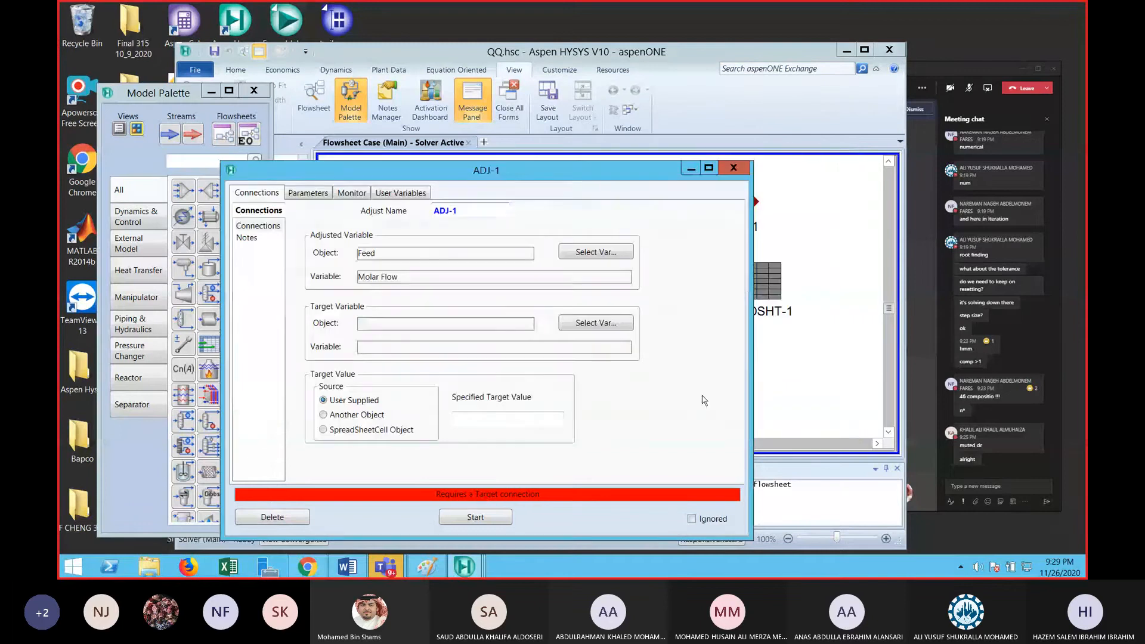
Set ADJ-1's target variable to cell B3 of SPRDSHT-1 and its user-supplied target value to 0.02
click(589, 332)
click(448, 308)
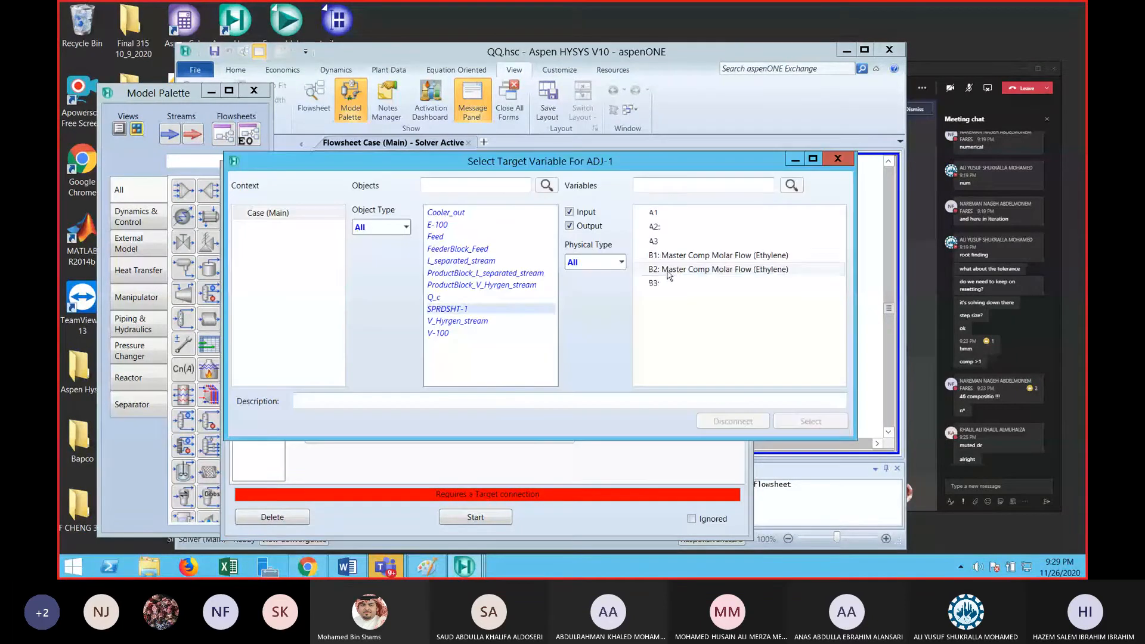
click(666, 285)
click(798, 421)
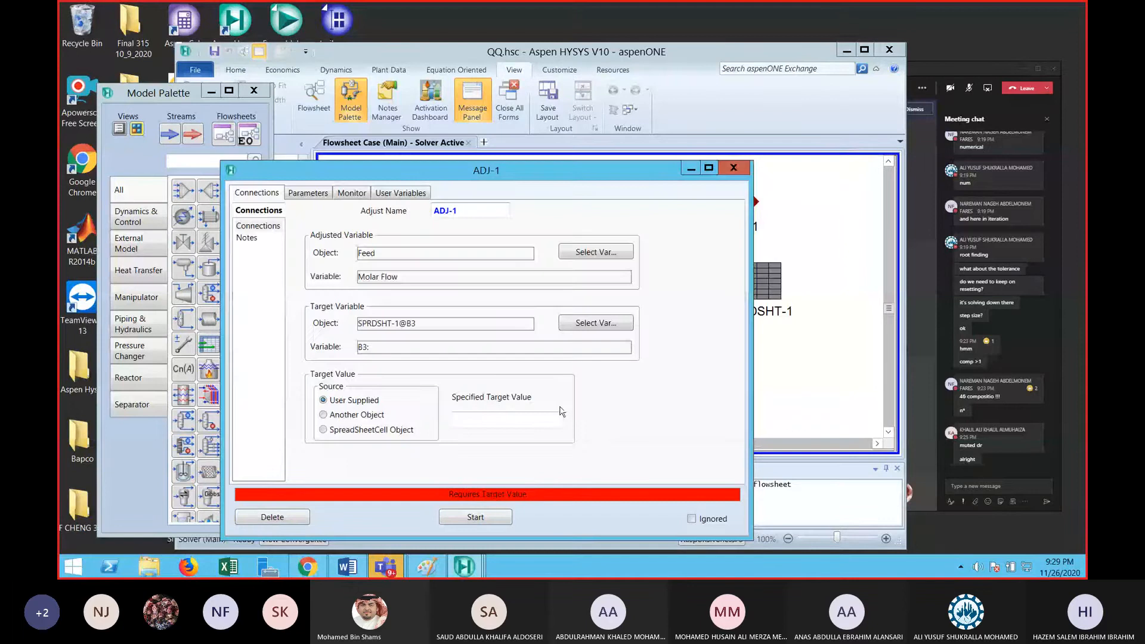
click(485, 421)
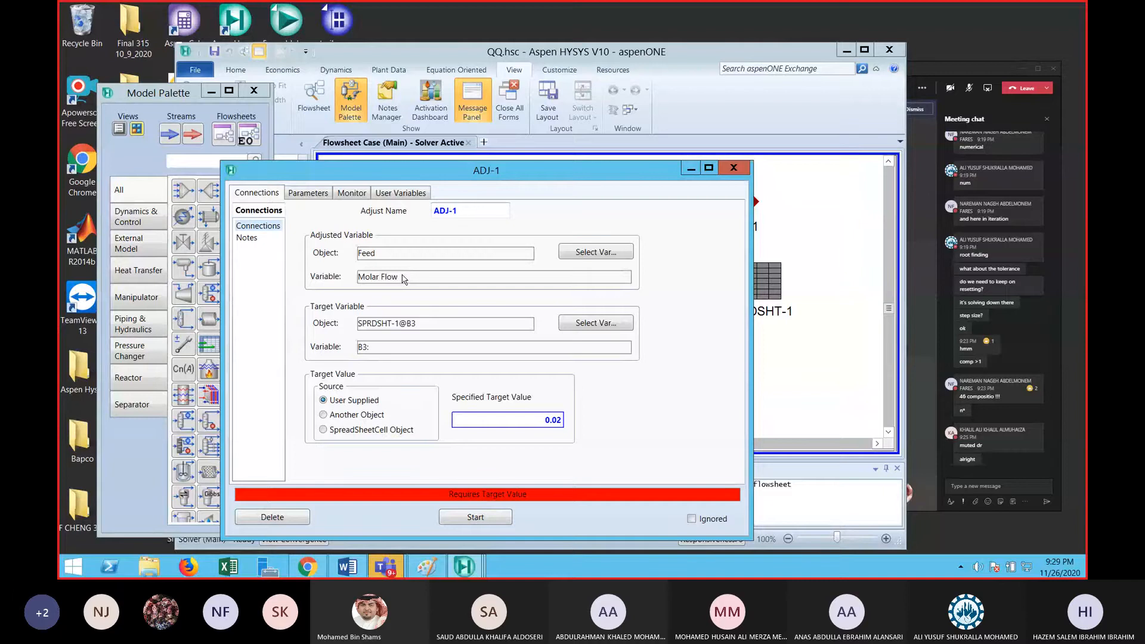
click(970, 89)
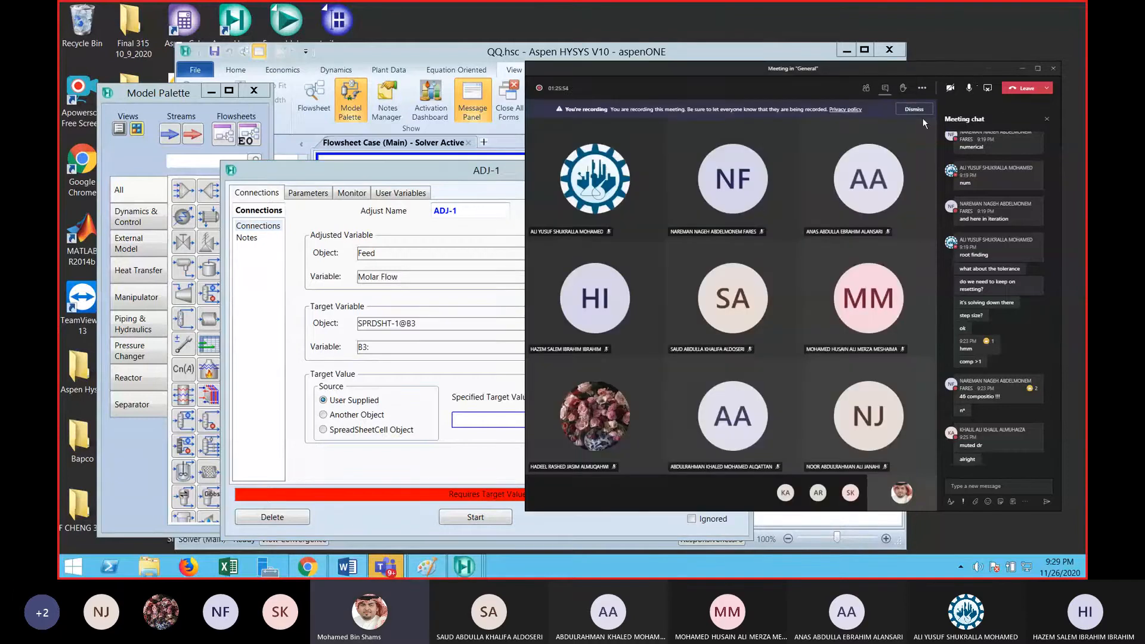
click(511, 183)
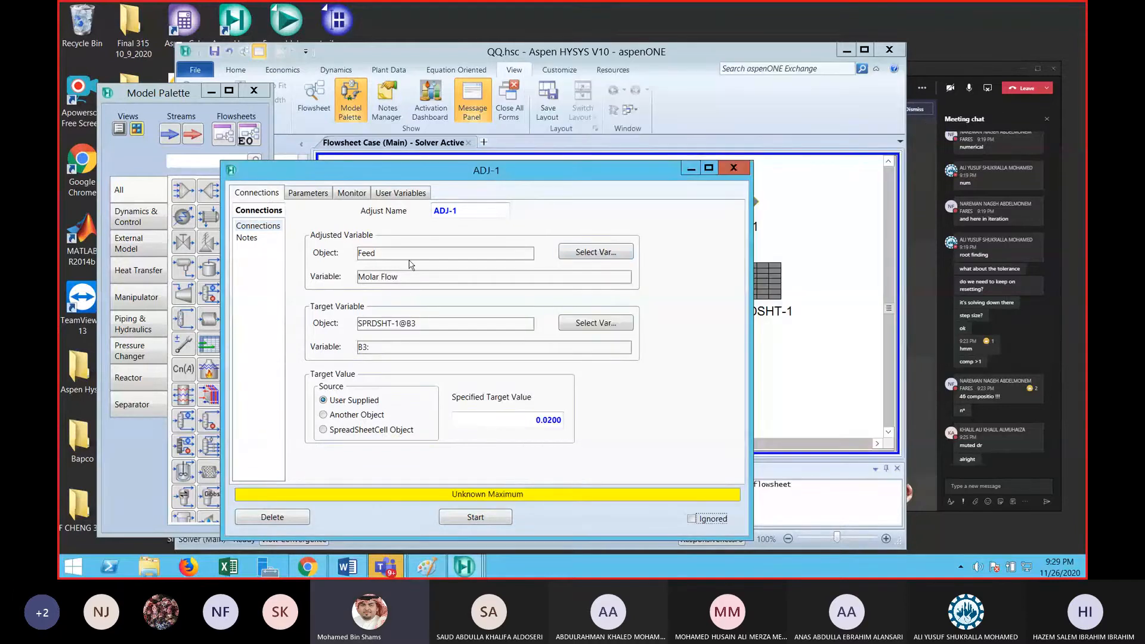
Examine which Feed variables ADJ-1 offers as adjusted variable, keeping the current selection, and return to the flowsheet
click(611, 256)
drag(857, 266, 912, 269)
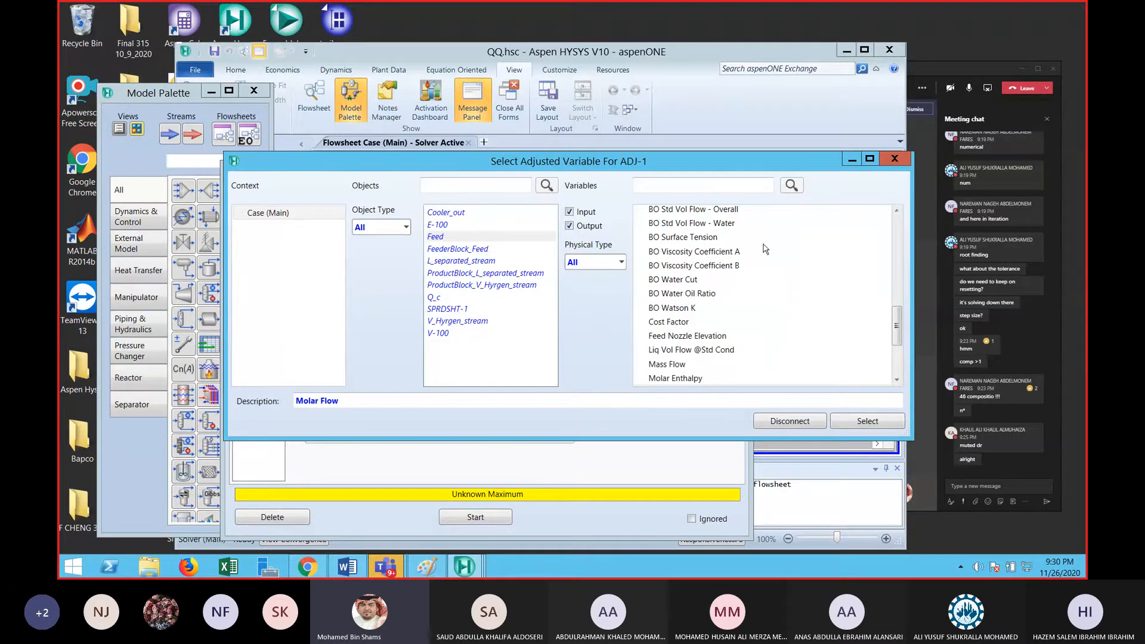
drag(896, 329, 902, 392)
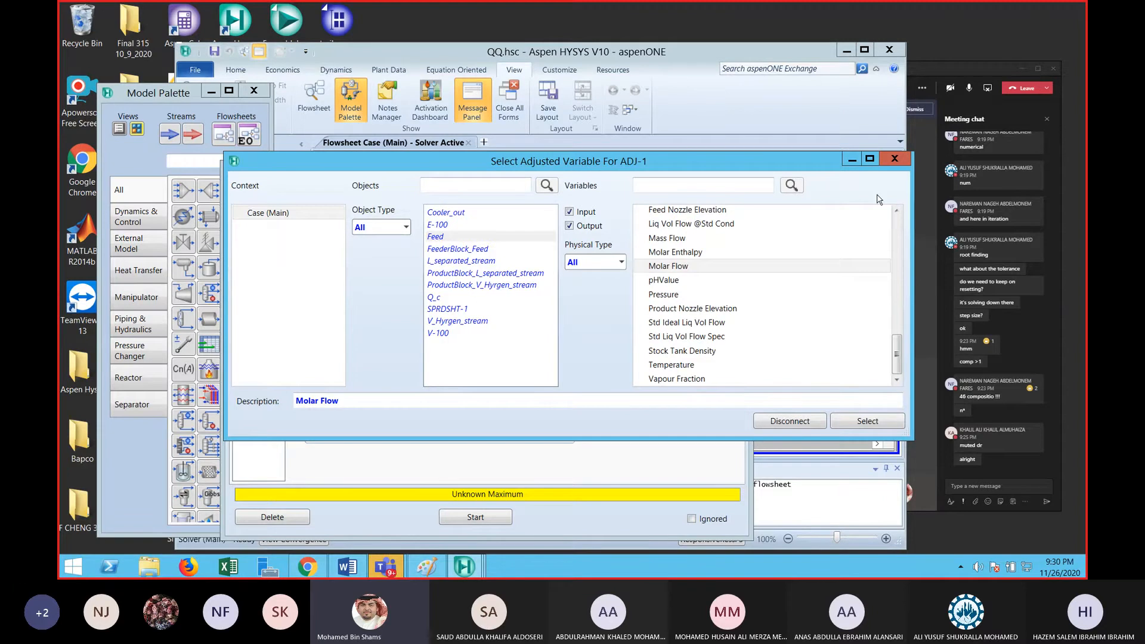
click(895, 158)
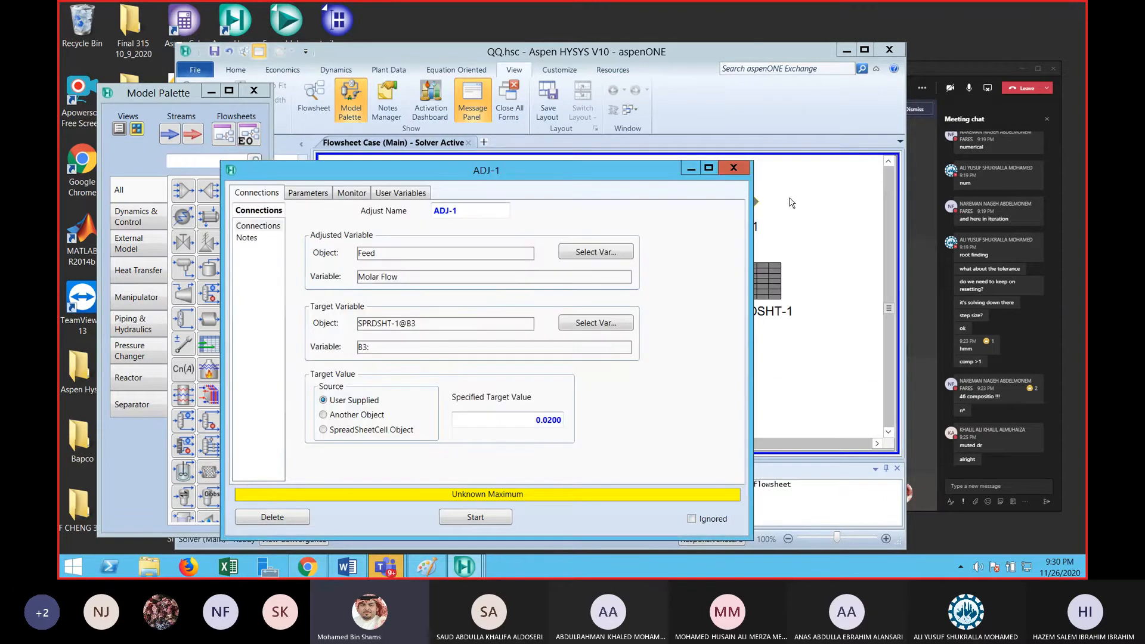
click(735, 169)
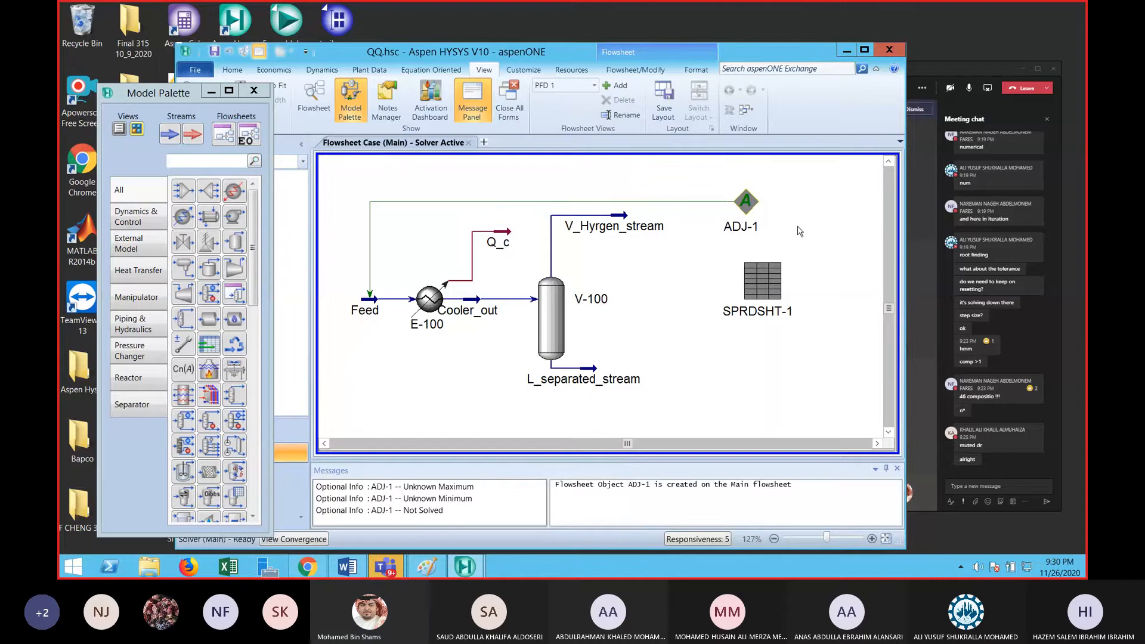
double_click(746, 203)
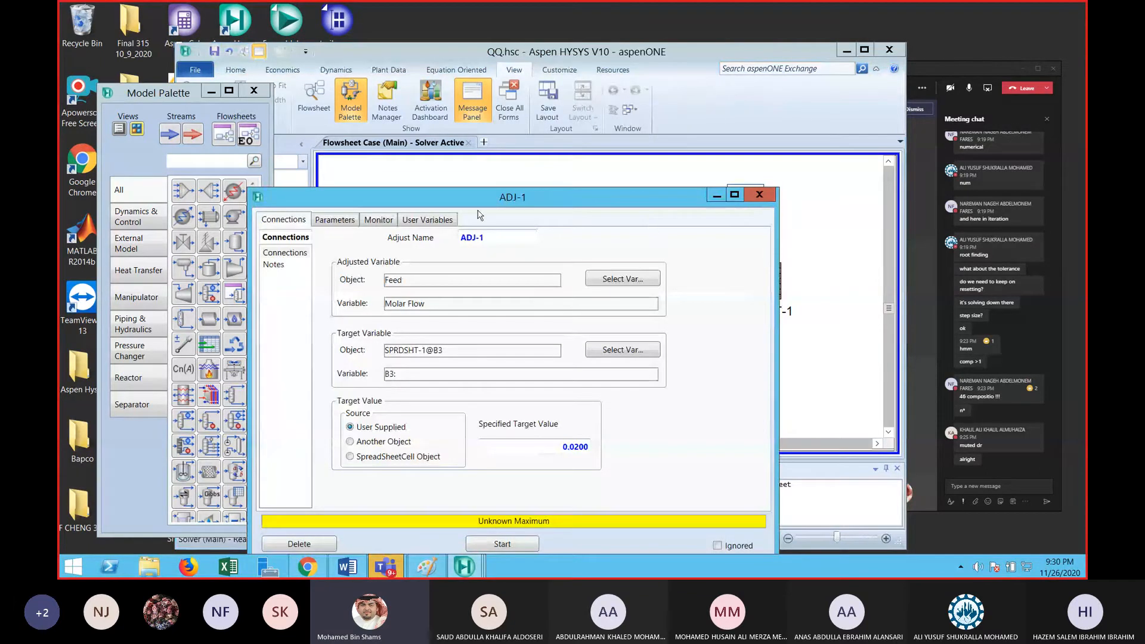
drag(492, 203, 478, 100)
click(609, 176)
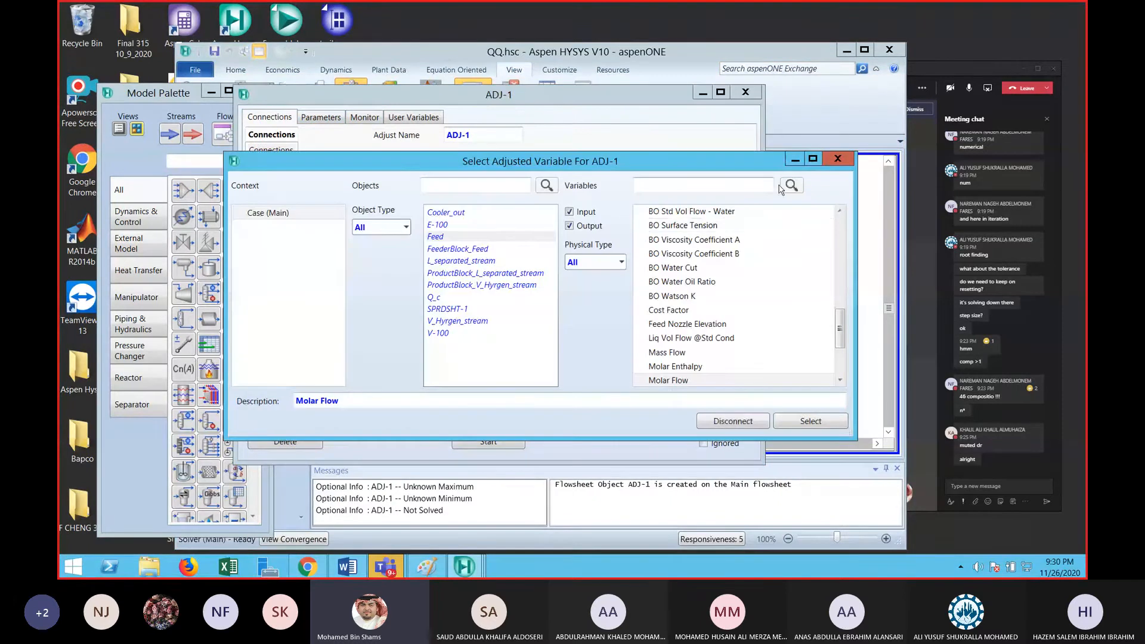
click(837, 159)
click(745, 92)
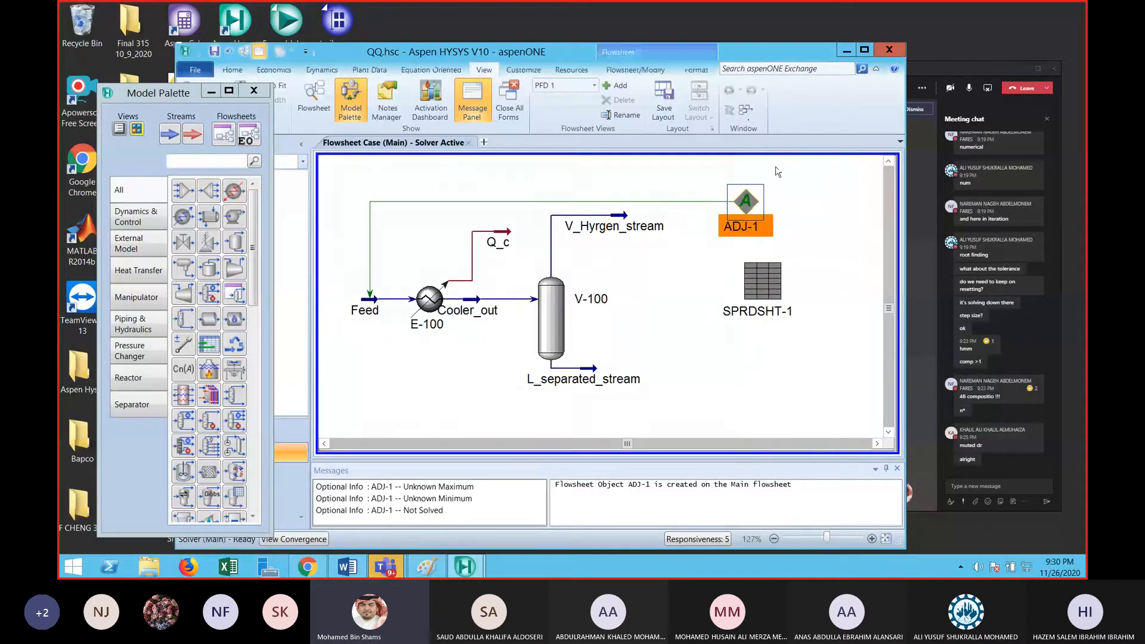
Place a second adjust block below SPRDSHT-1 and browse the Feed variables available as its adjusted variable
click(183, 344)
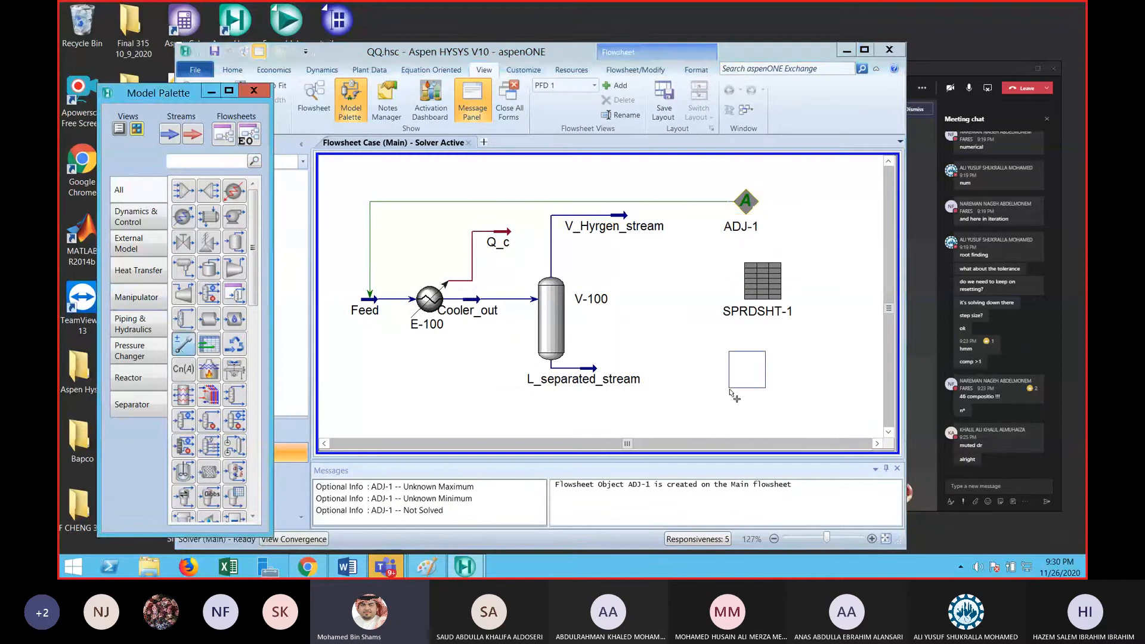
click(752, 414)
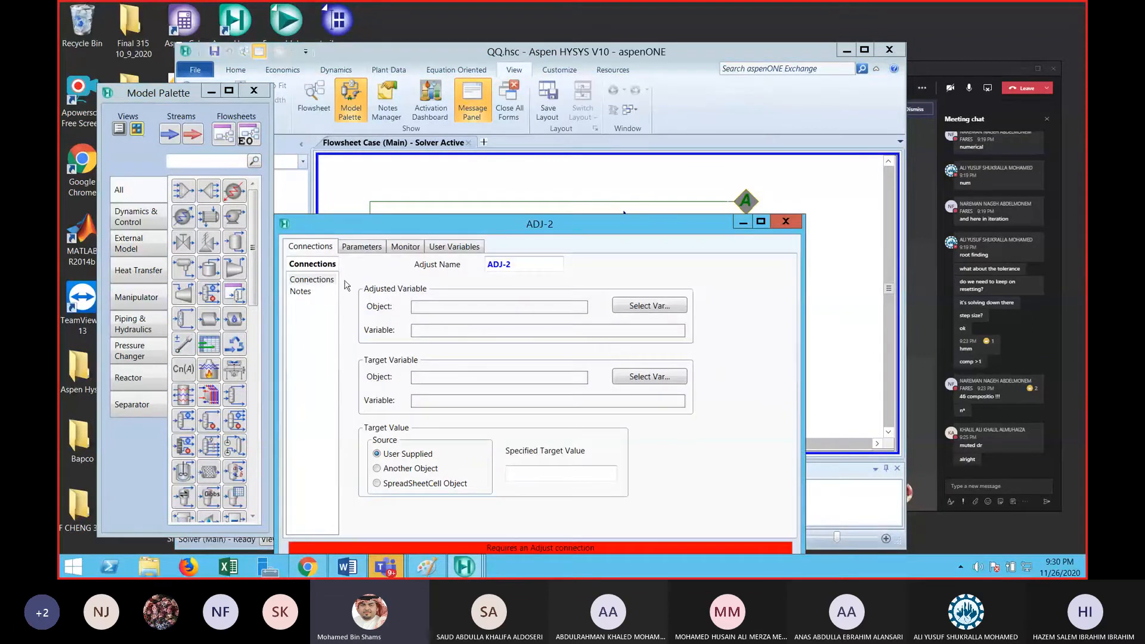
click(649, 306)
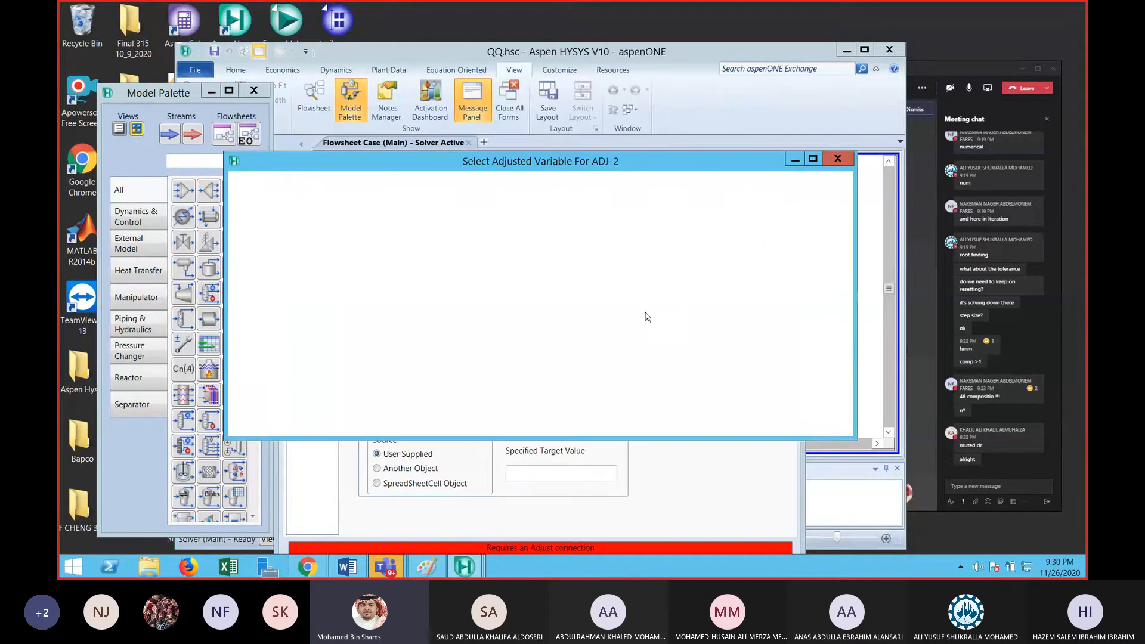
click(439, 251)
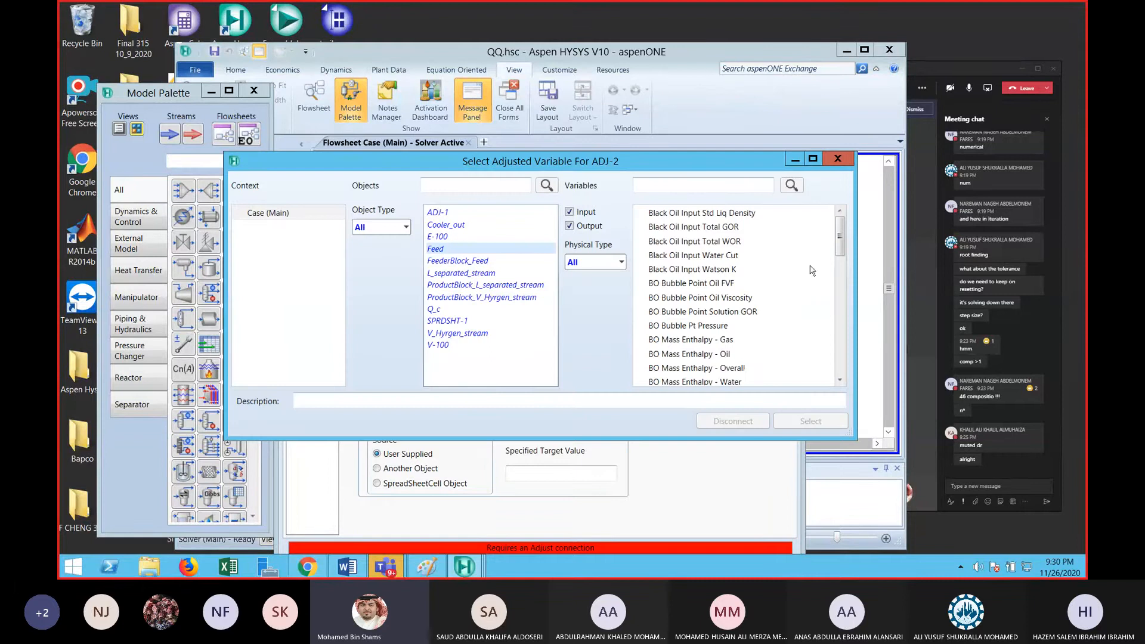
click(833, 268)
drag(843, 244, 838, 367)
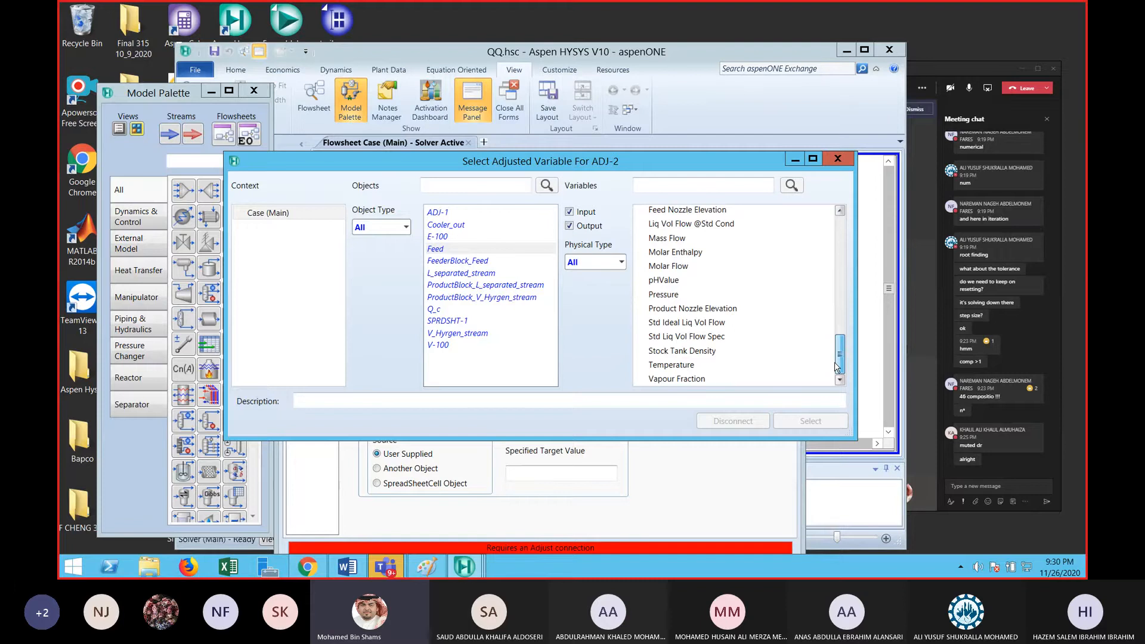
drag(837, 367, 839, 251)
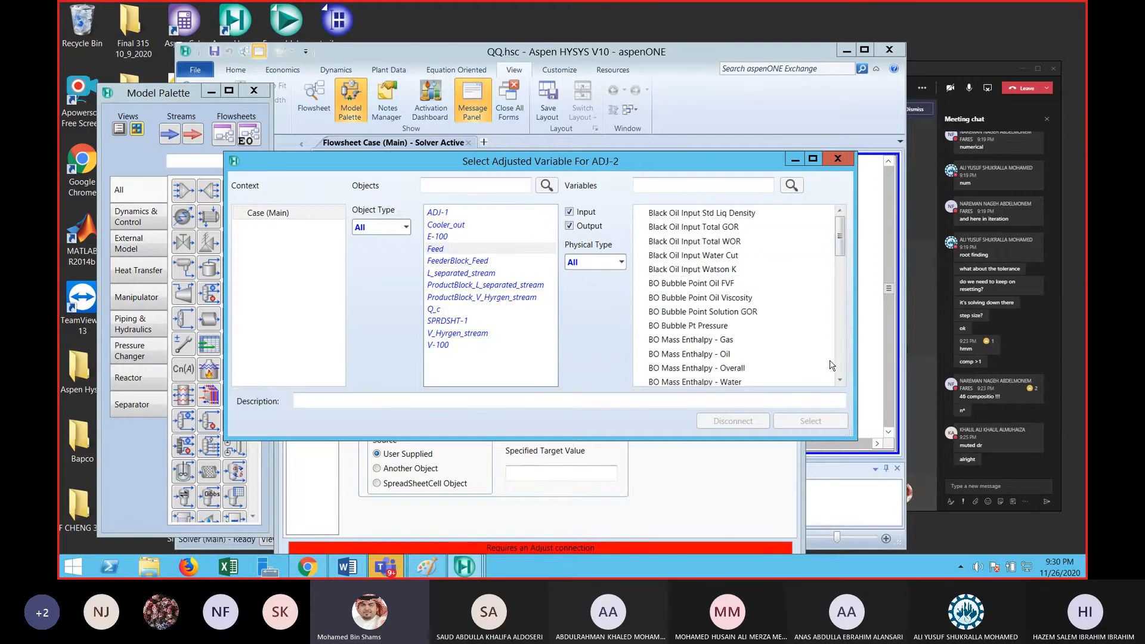
Search Feed's variables for "Master", look through the full list again, and close the second adjust block without selecting a variable
click(755, 186)
text(Master)
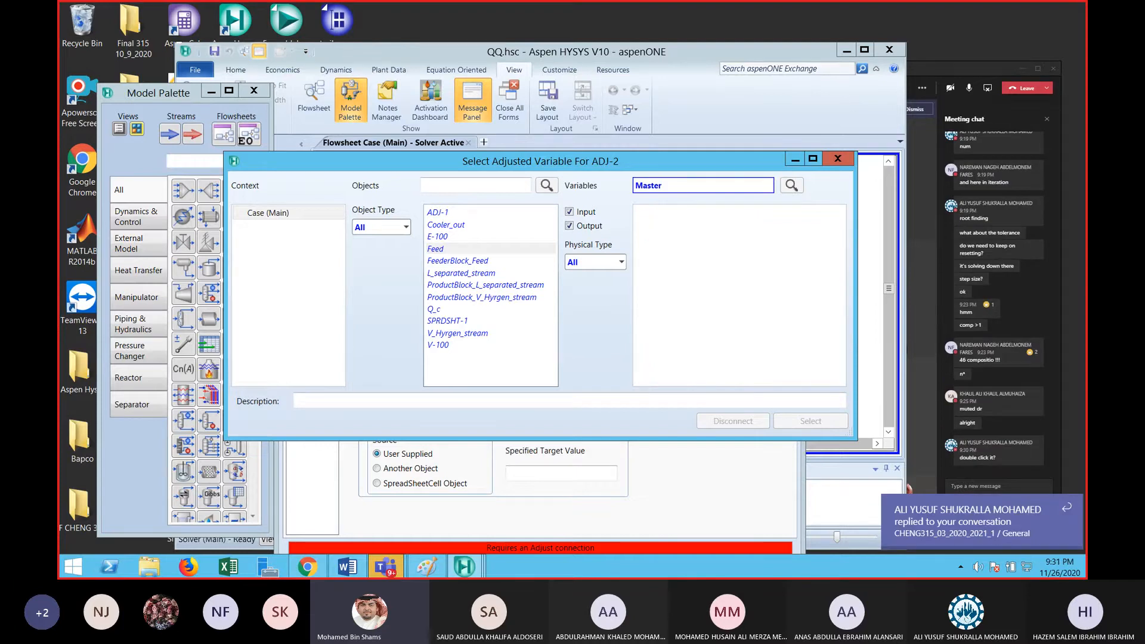
drag(746, 185, 627, 186)
key(BackSpace)
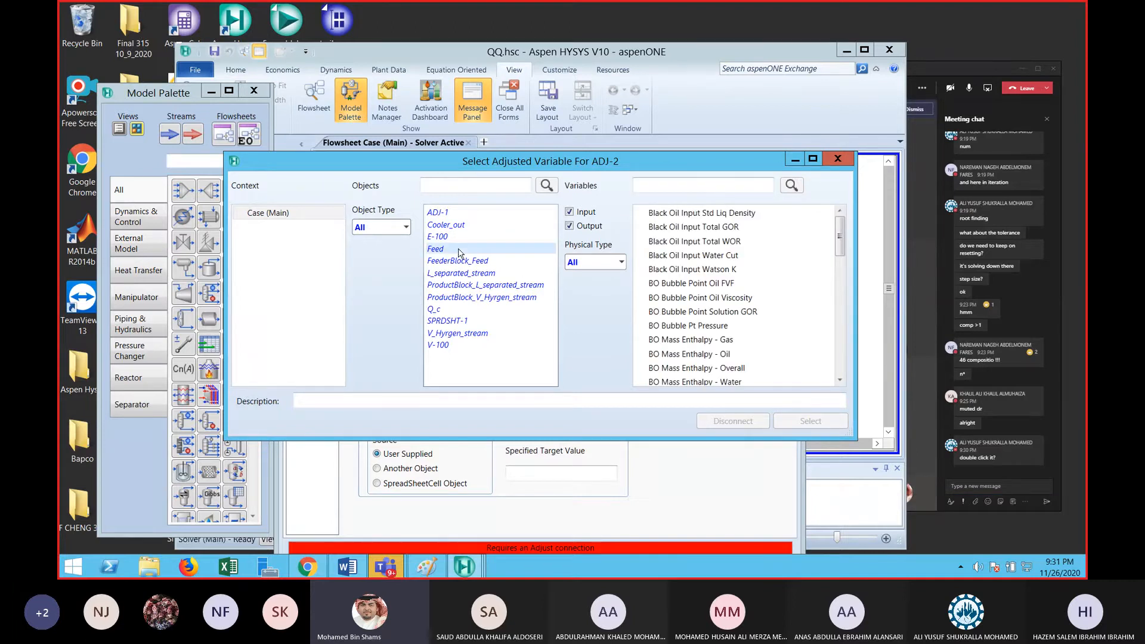
drag(840, 235, 838, 358)
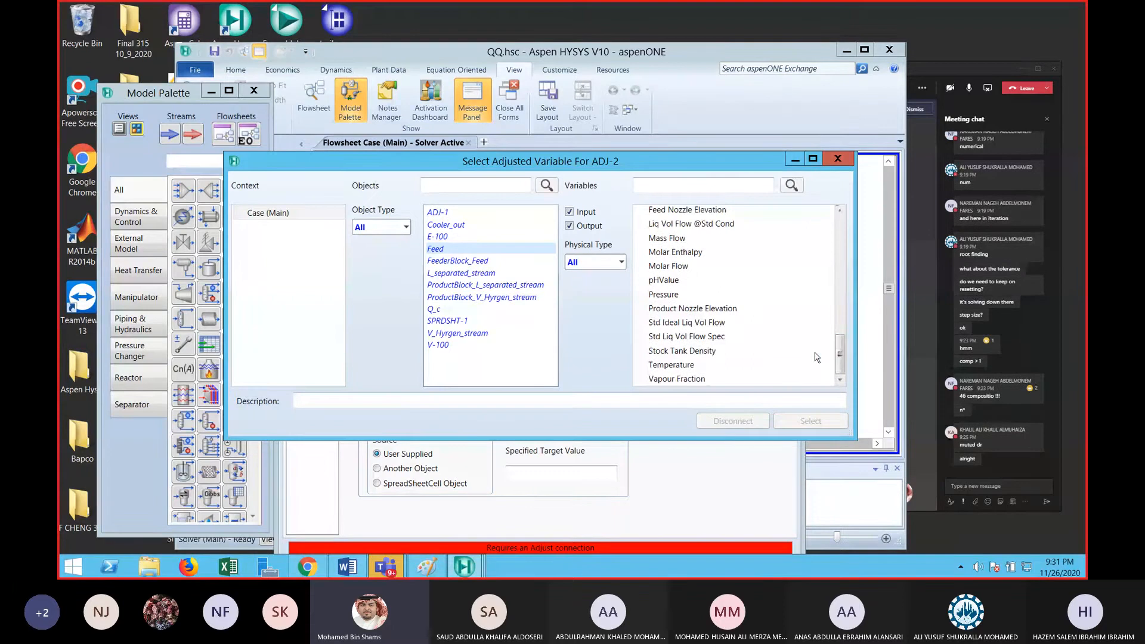
scroll(706, 300, up, 4)
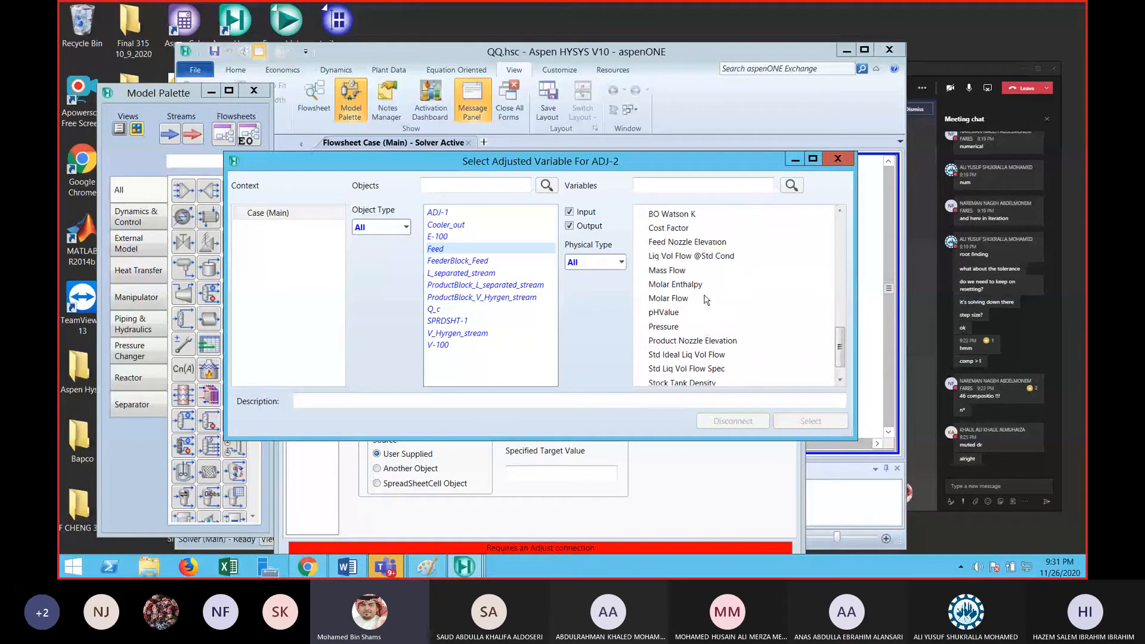
scroll(716, 295, up, 8)
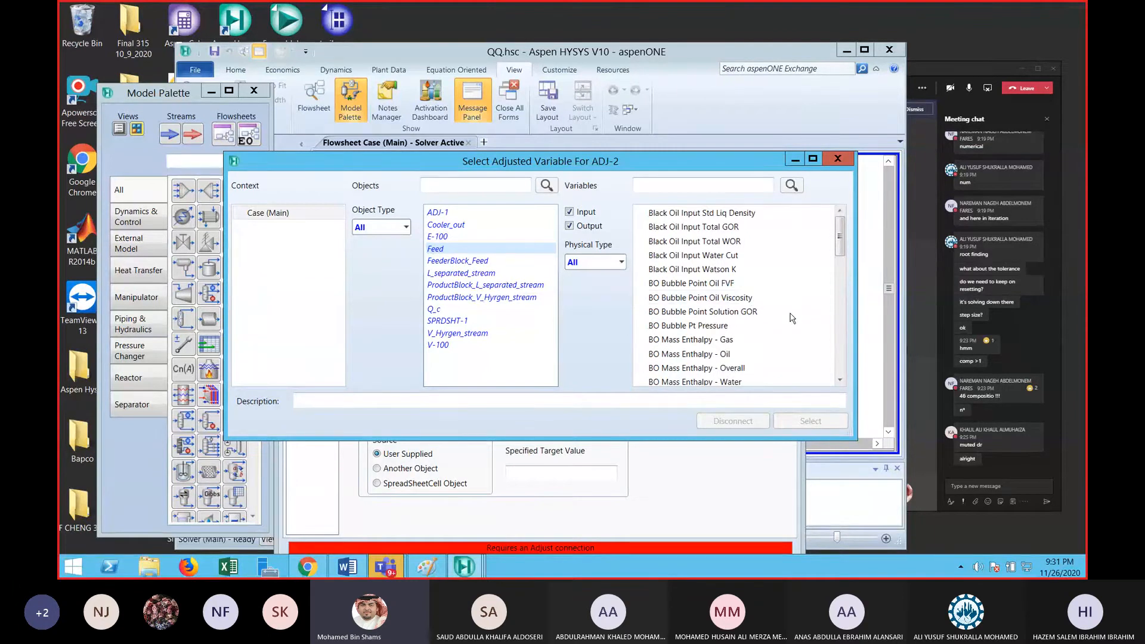
click(837, 158)
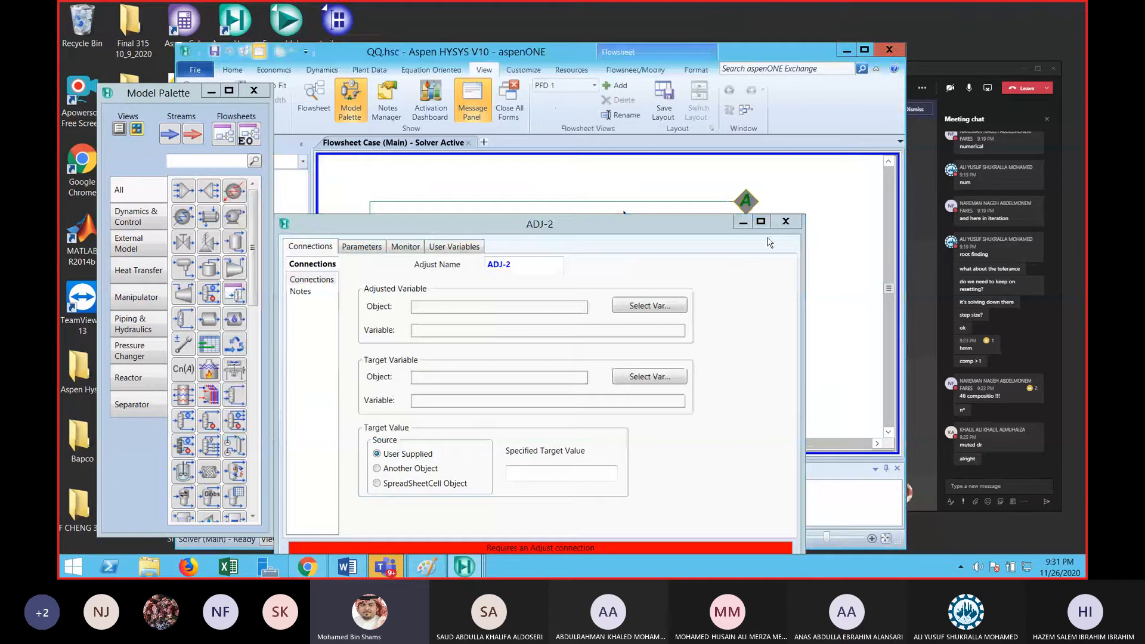
click(788, 220)
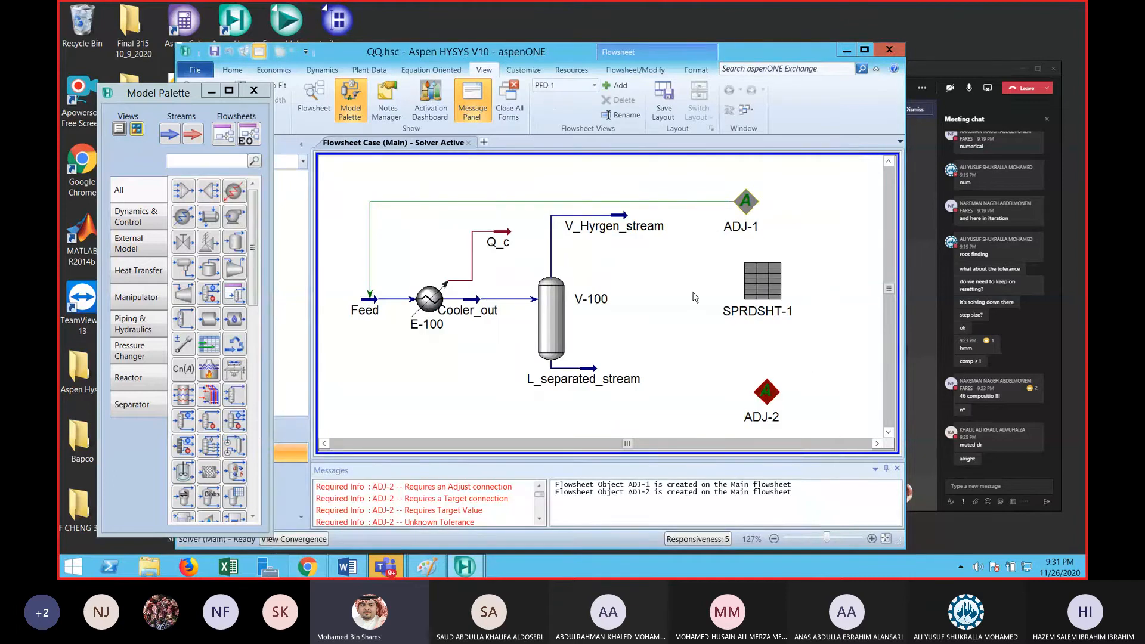
Browse Feed's importable variables for cell C1 of SPRDSHT-1 down to Master Comp Molar Flow of Ethylene, and close without importing
double_click(775, 311)
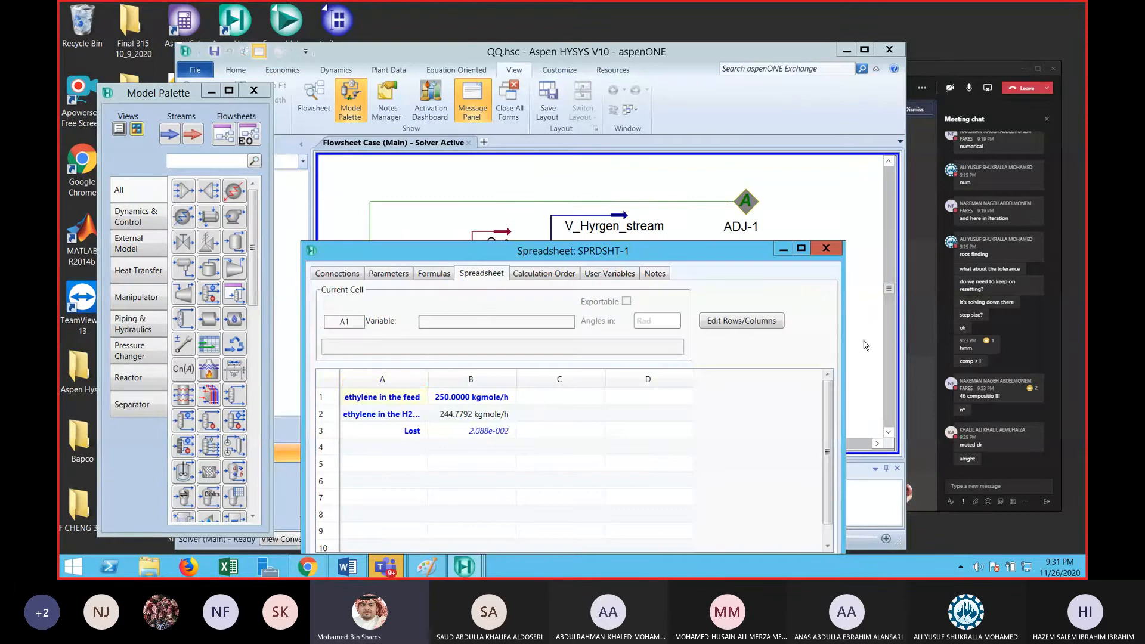
right_click(547, 398)
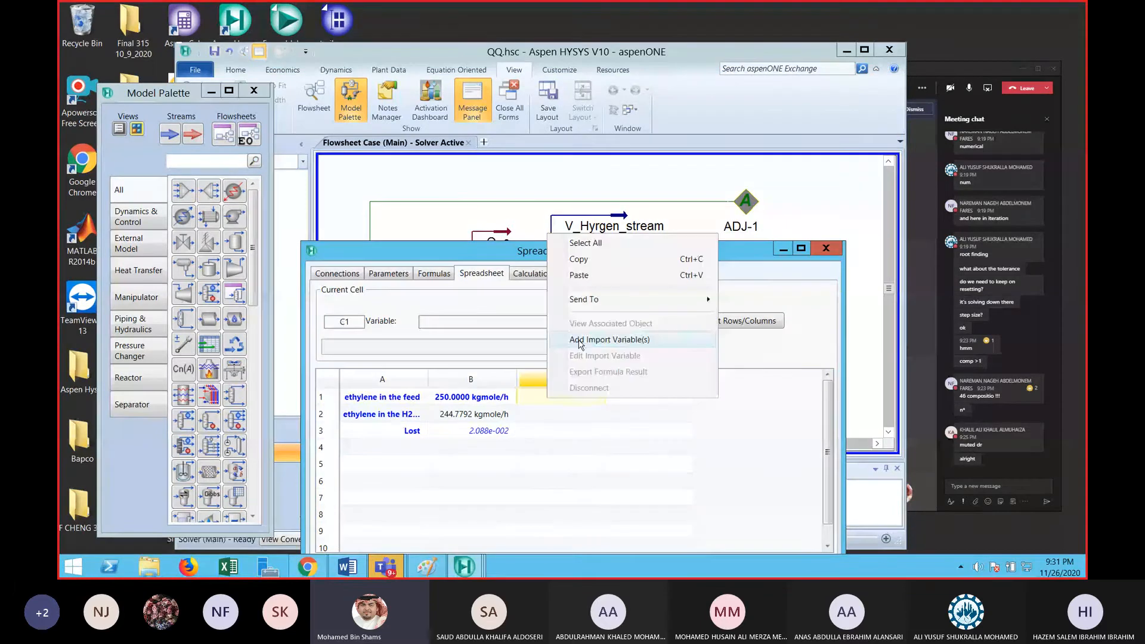
click(580, 341)
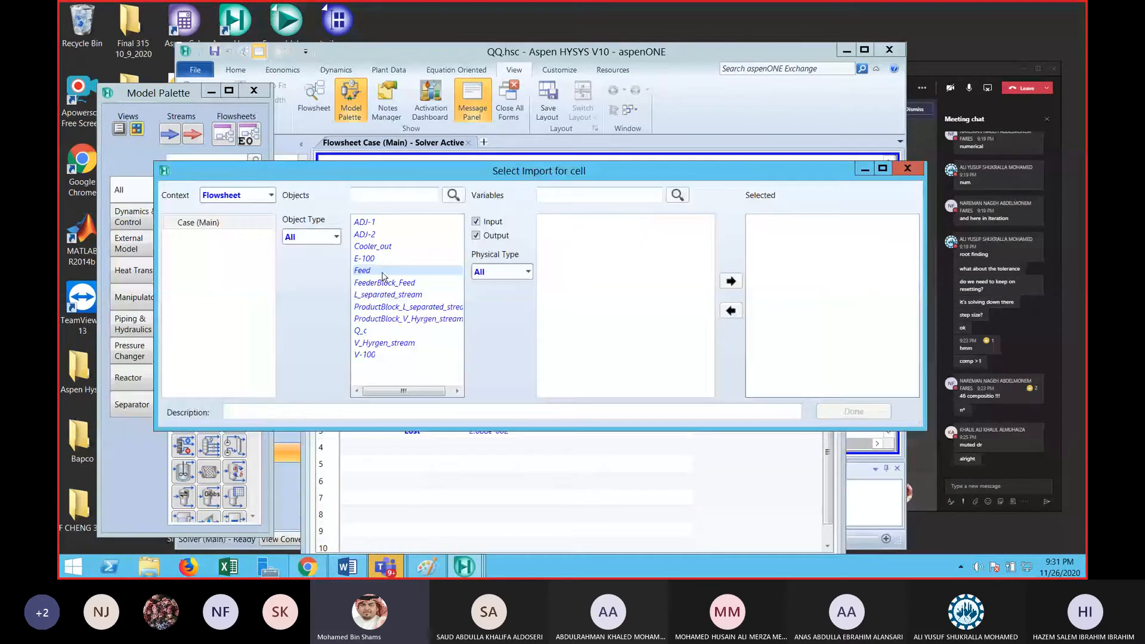
click(382, 275)
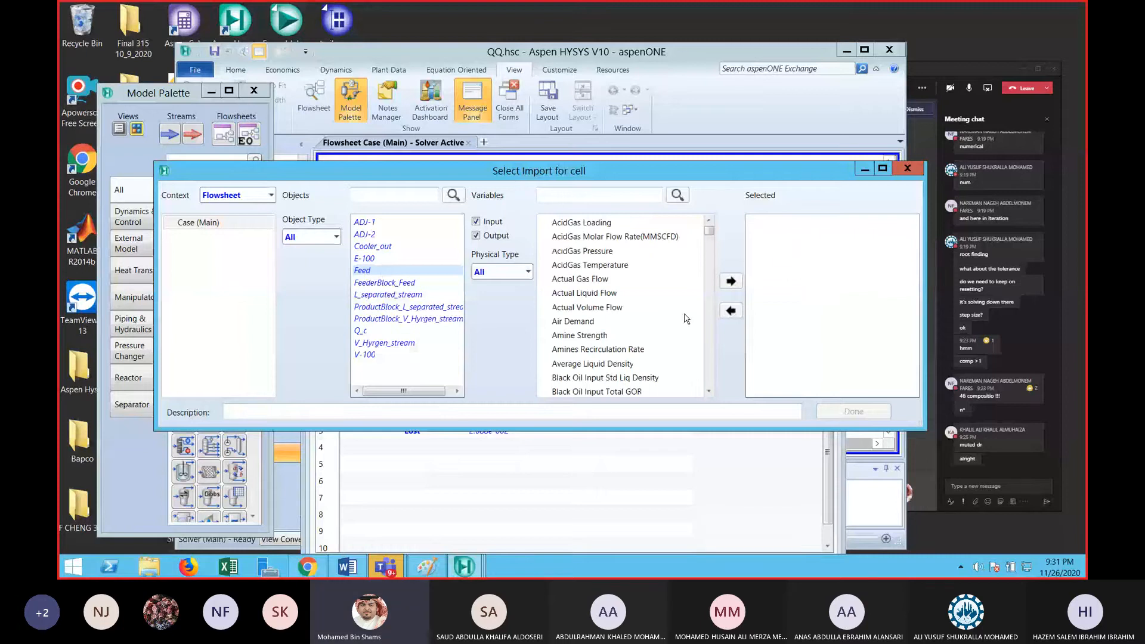
drag(709, 230, 708, 300)
click(542, 295)
click(585, 312)
click(620, 326)
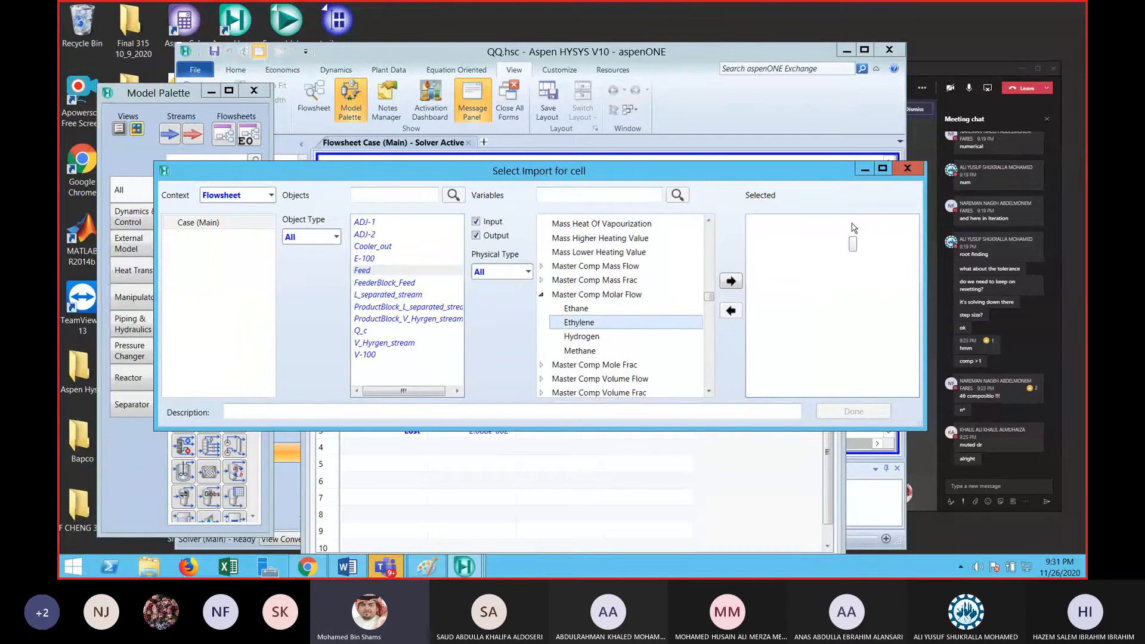
click(907, 168)
click(832, 249)
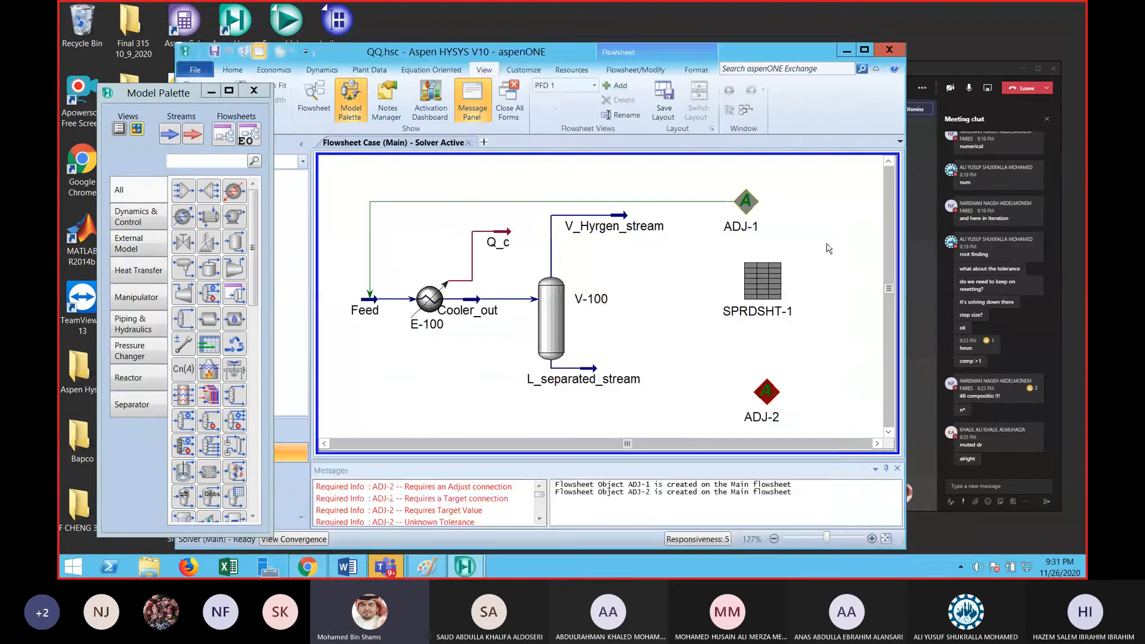
Check whether ADJ-2 offers a component molar flow among Feed's adjustable variables, and close the block without selecting one
click(773, 395)
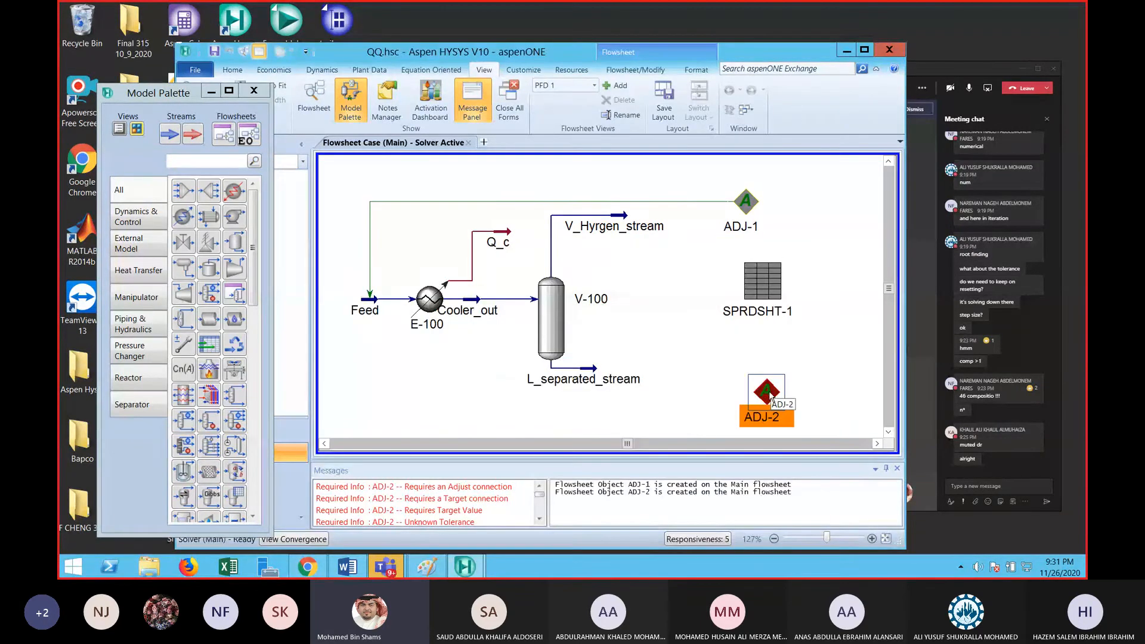
double_click(770, 395)
click(596, 251)
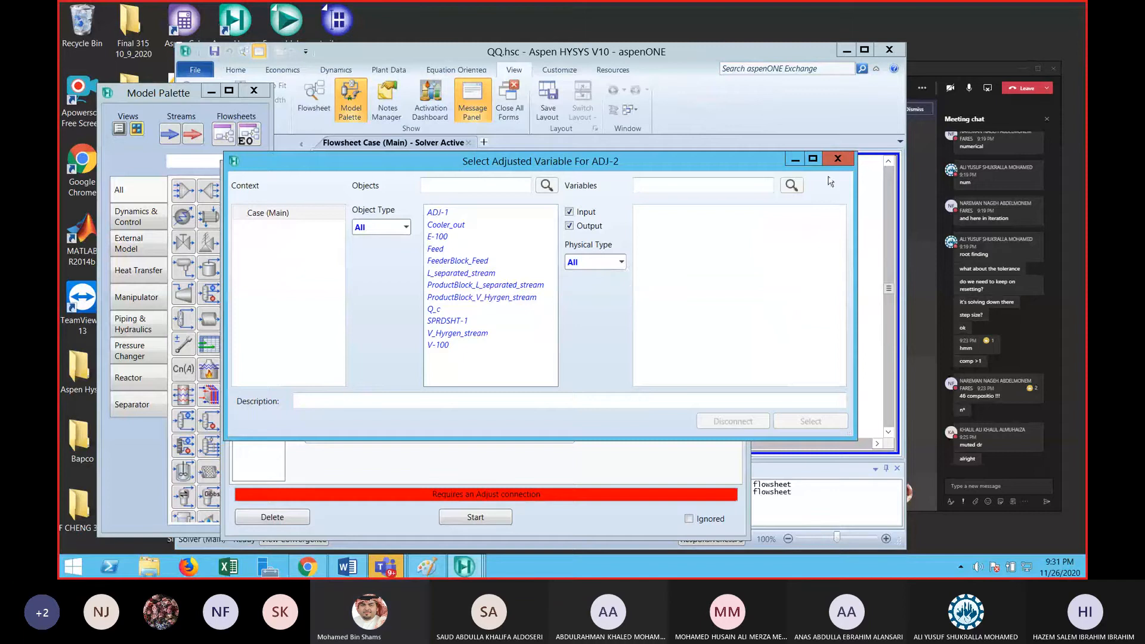
click(838, 159)
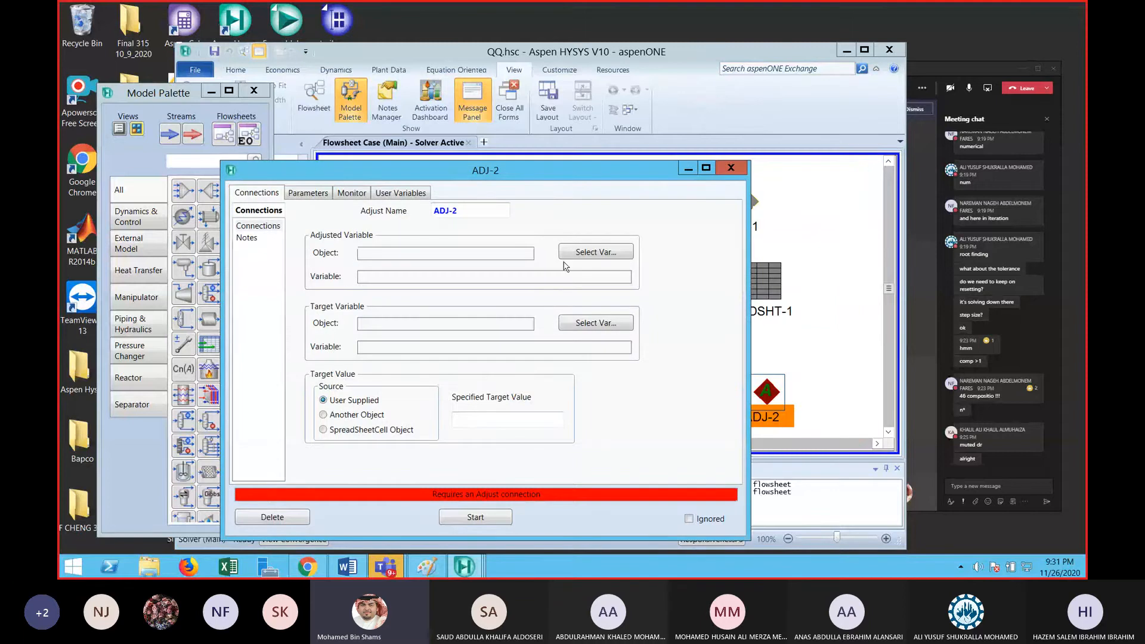
click(606, 256)
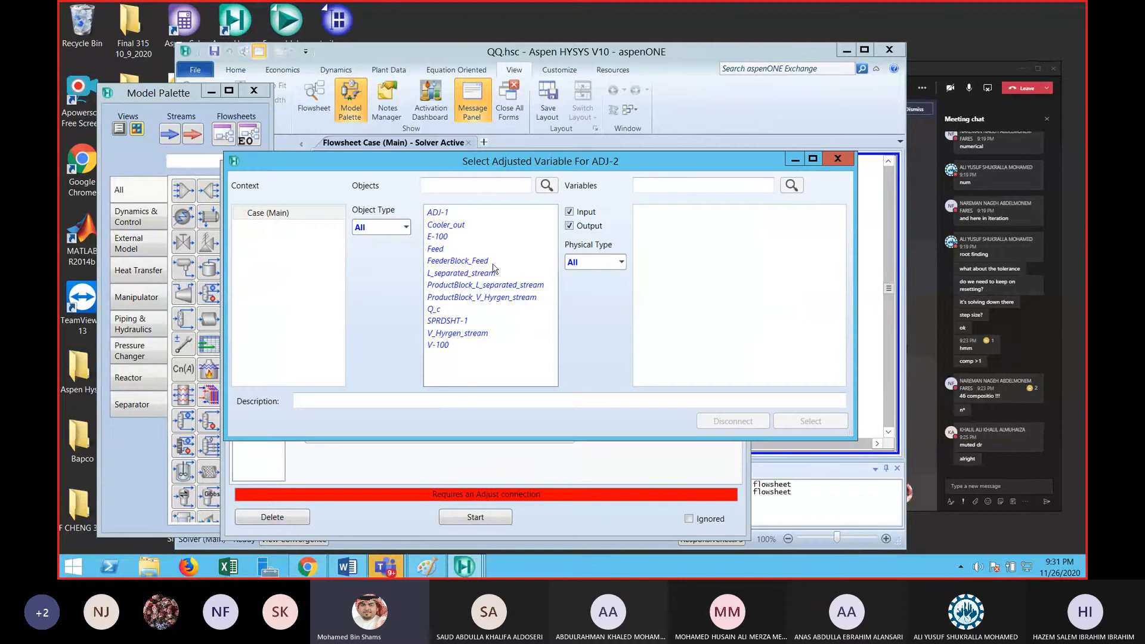
click(439, 250)
drag(839, 233, 838, 357)
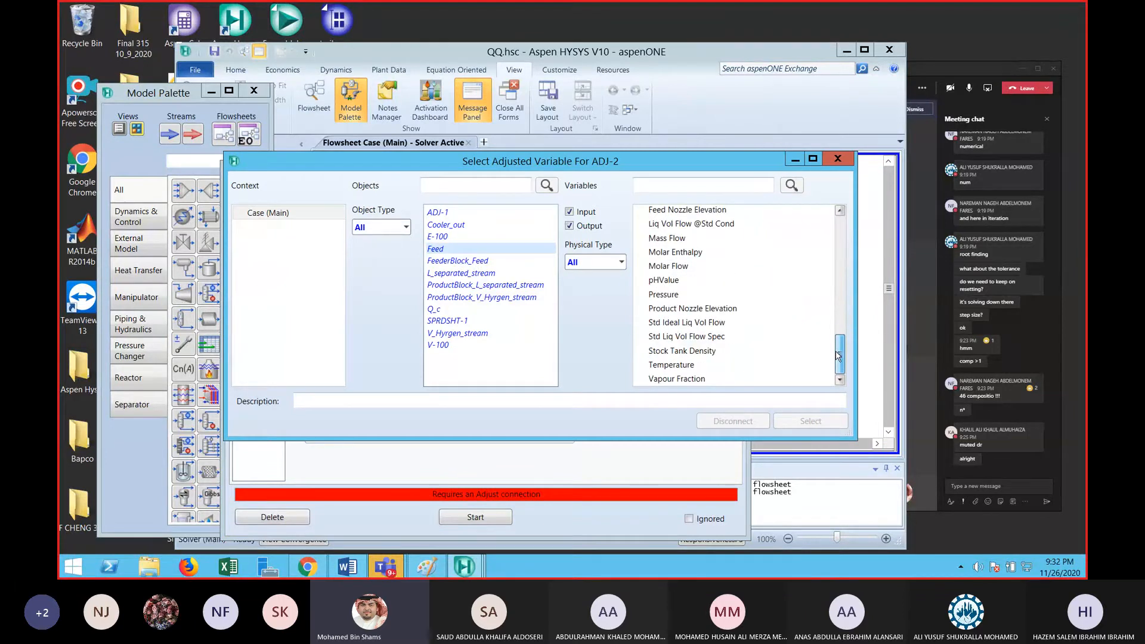
drag(838, 357, 818, 323)
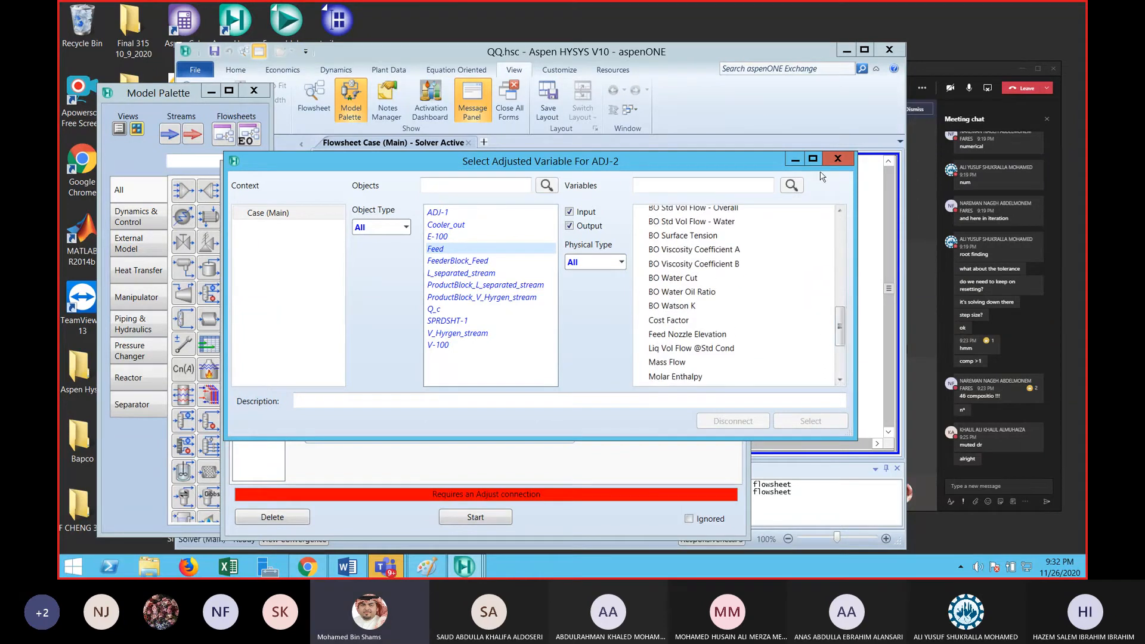
click(836, 157)
click(738, 167)
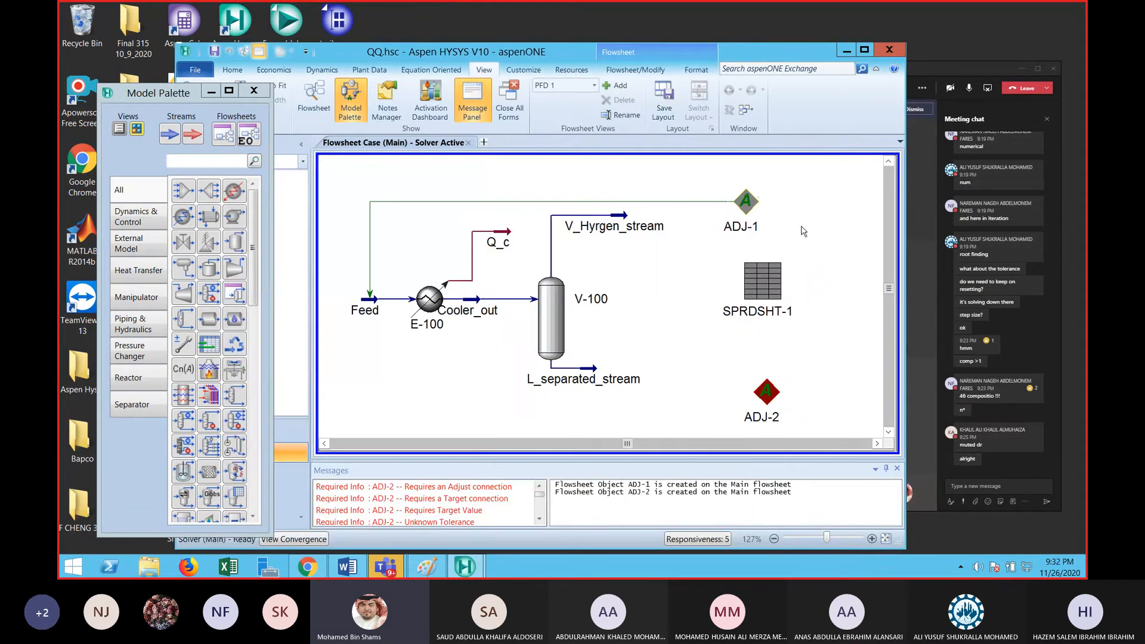
Review ADJ-1's monitor and user variable settings and its adjusted variable choices, keeping the Feed Molar Flow selection, and close the block
mouse_move(544, 317)
double_click(745, 201)
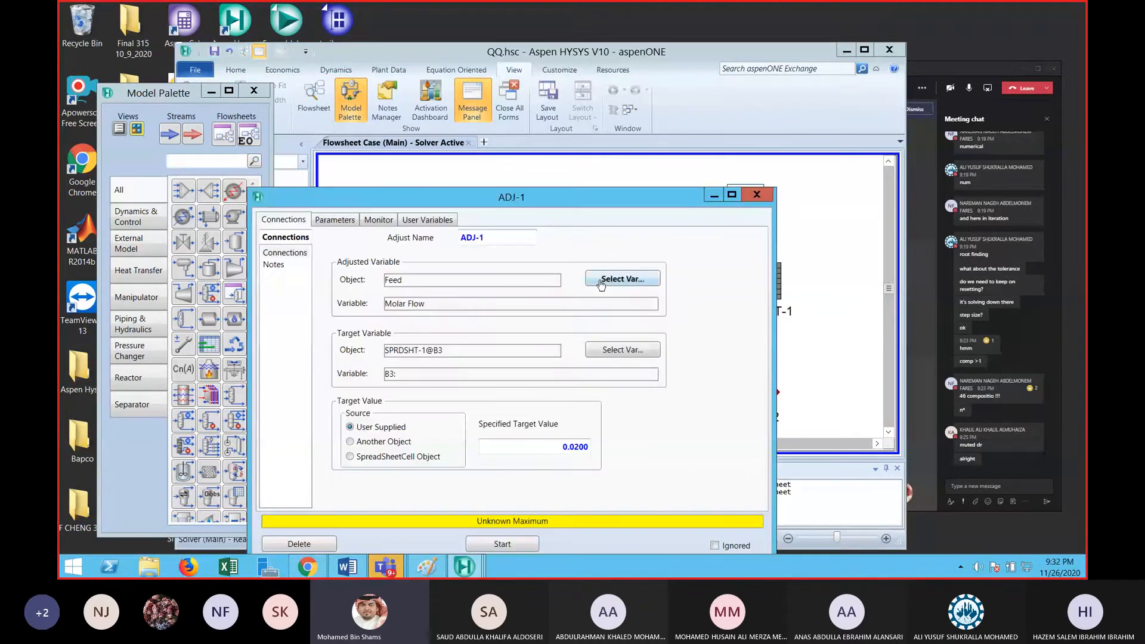
click(381, 221)
click(423, 221)
click(371, 220)
click(282, 219)
click(633, 281)
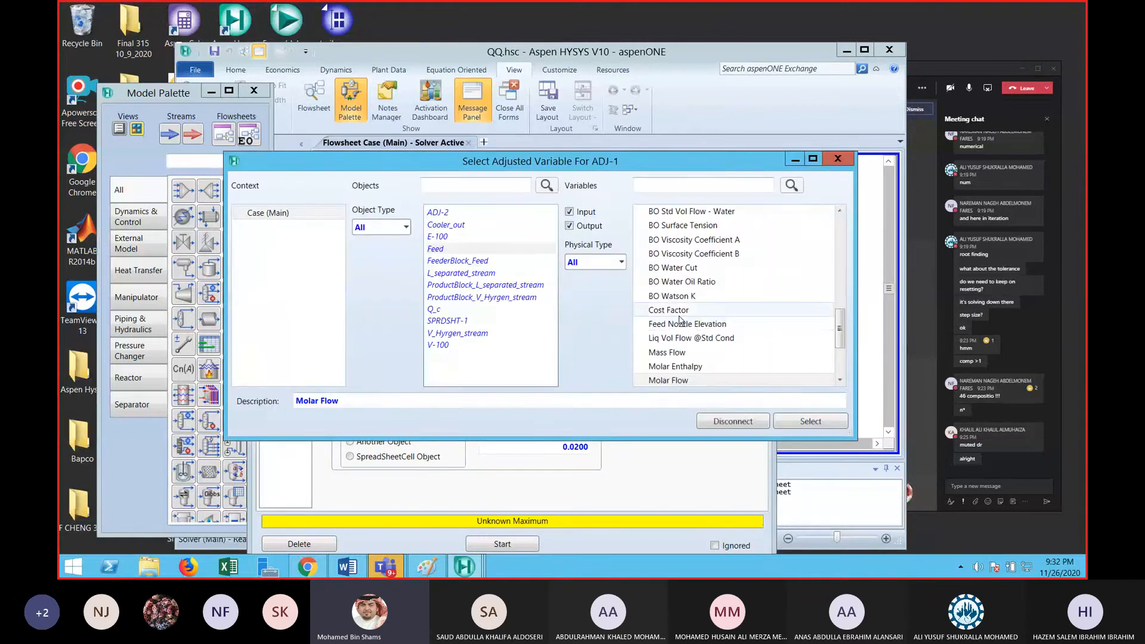
click(839, 160)
click(757, 195)
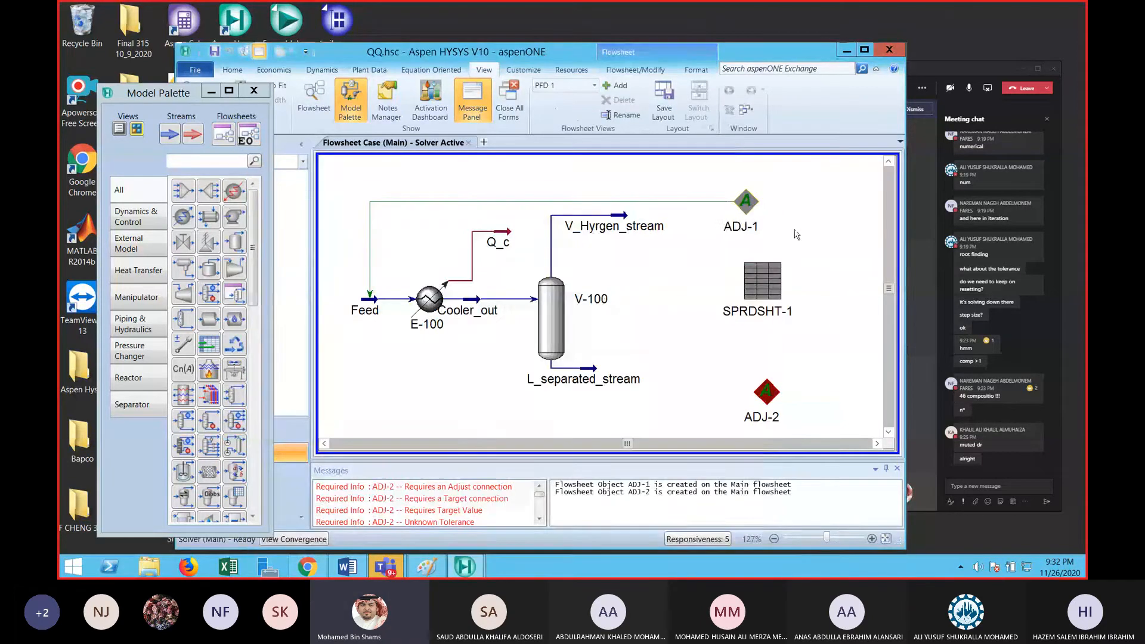
Delete the ADJ-1 adjust block from the flowsheet
click(761, 219)
key(Delete)
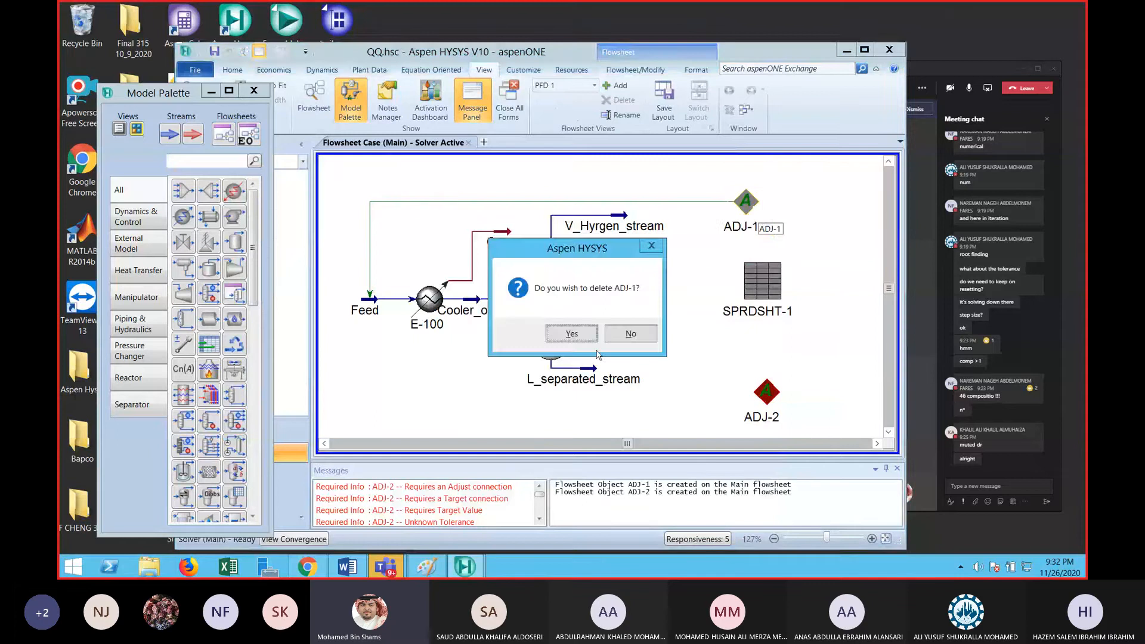
click(556, 338)
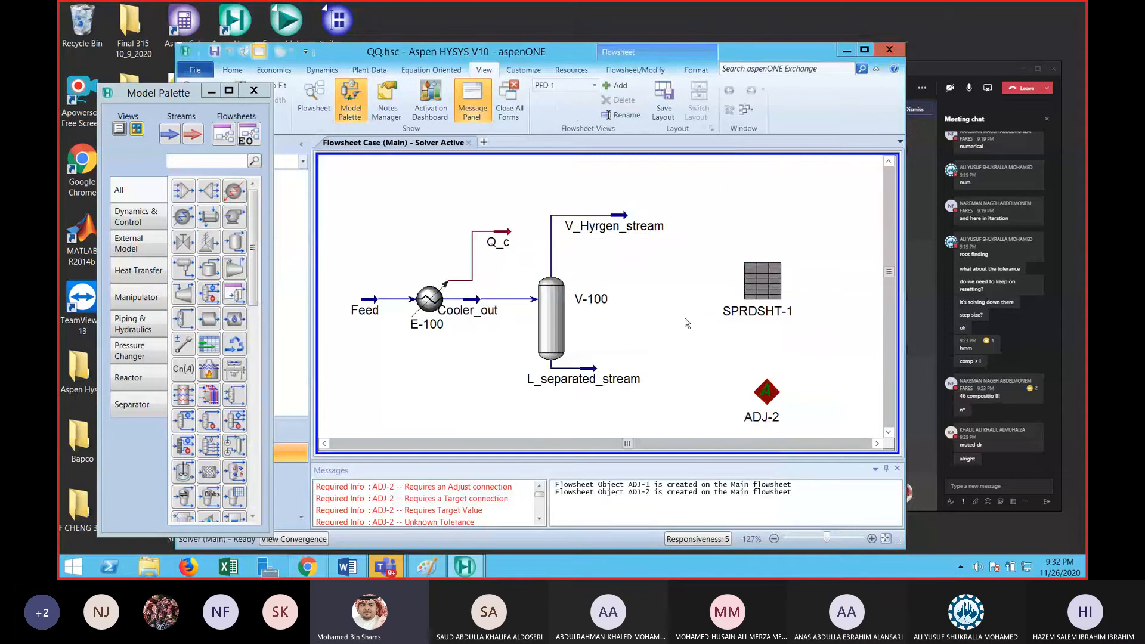
Delete the ADJ-2 adjust operation from the flowsheet
click(769, 383)
key(Delete)
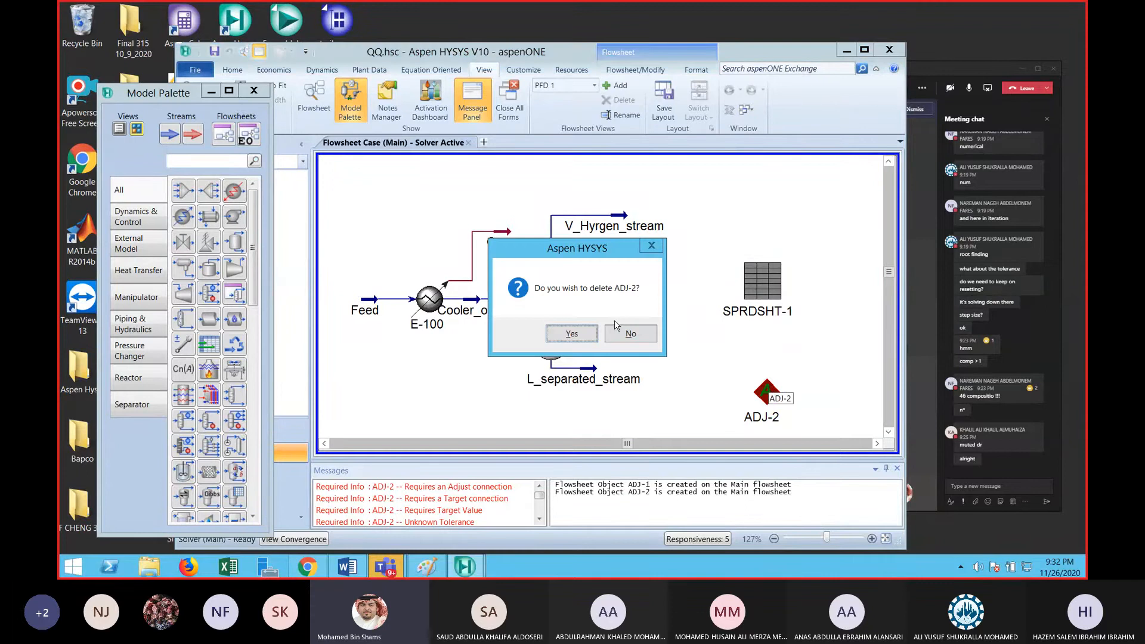
click(575, 337)
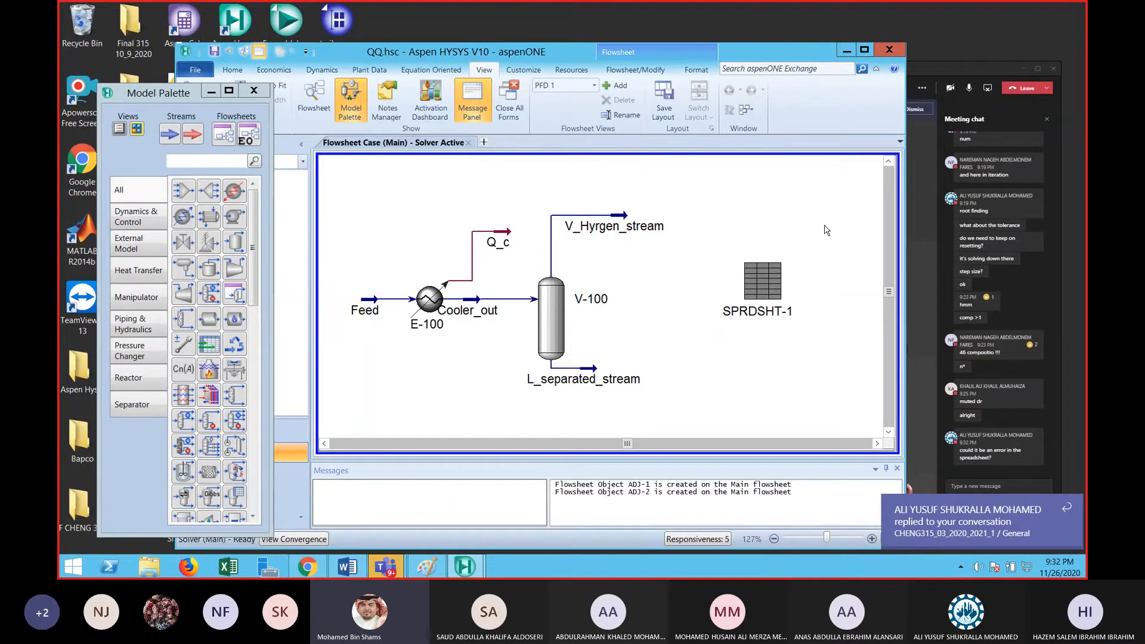
Inspect the import variable behind cell B1 of spreadsheet SPRDSHT-1, leaving the spreadsheet unchanged
double_click(763, 280)
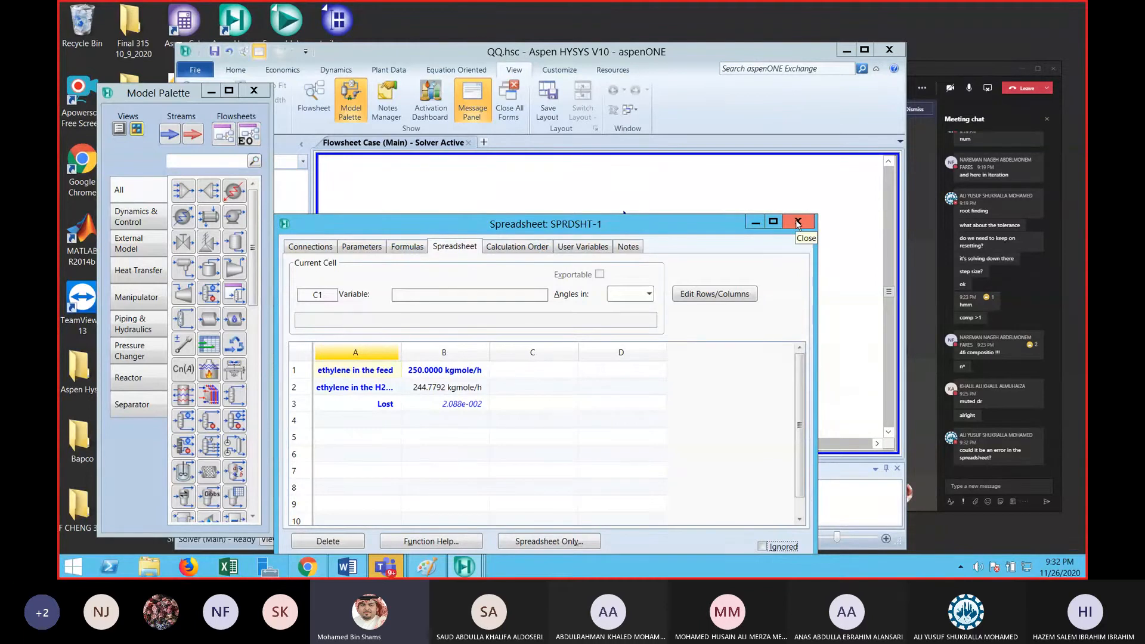
mouse_move(425, 374)
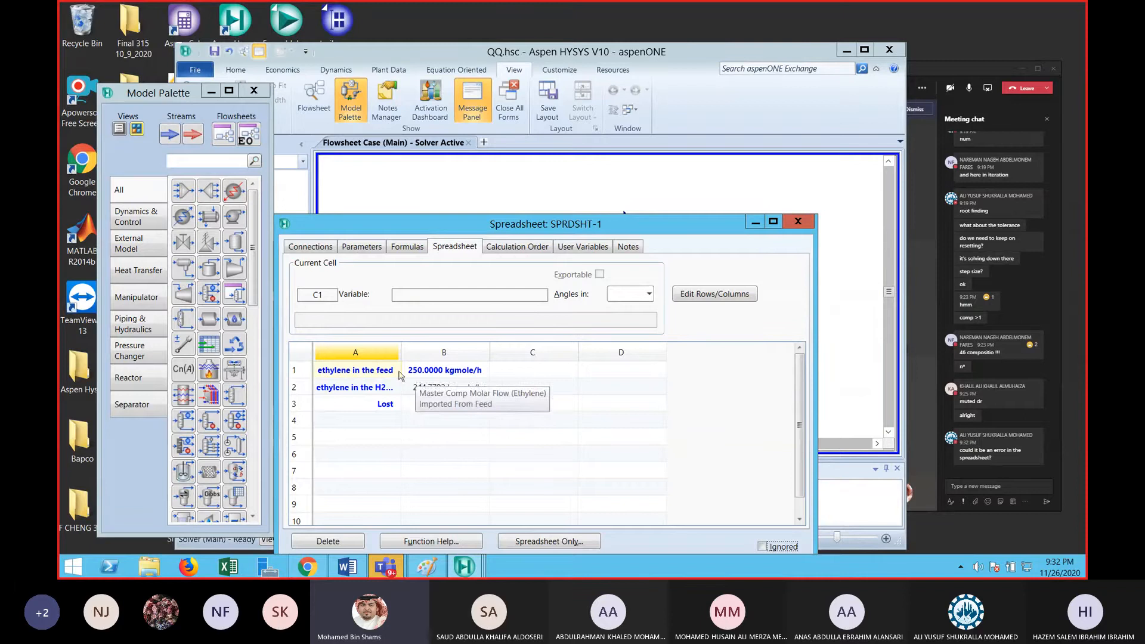
click(444, 376)
right_click(444, 376)
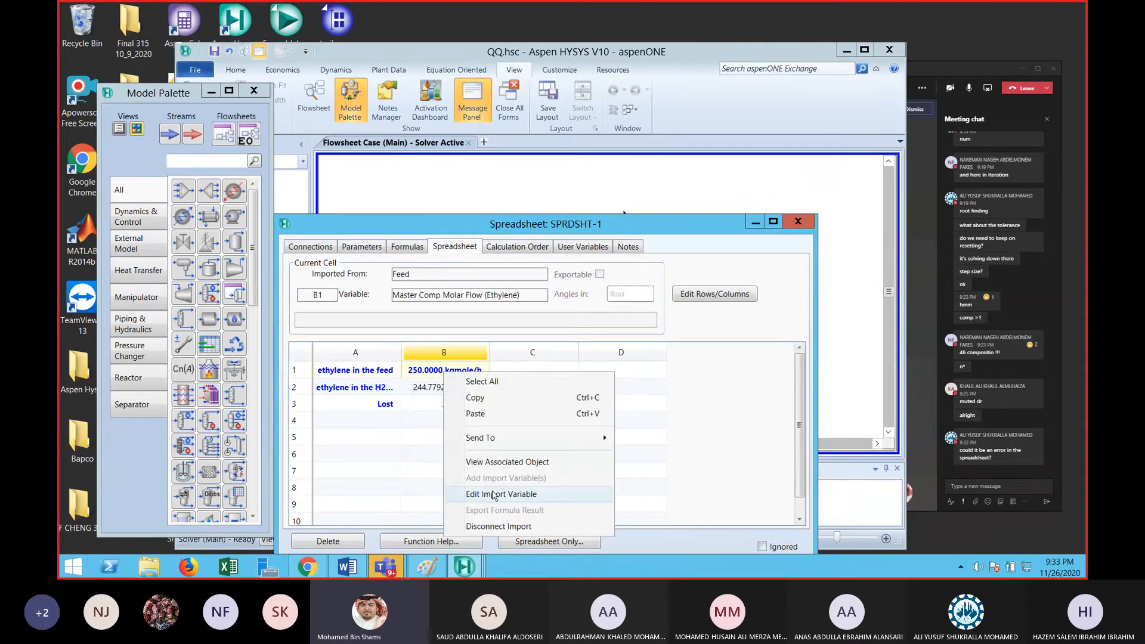
click(494, 495)
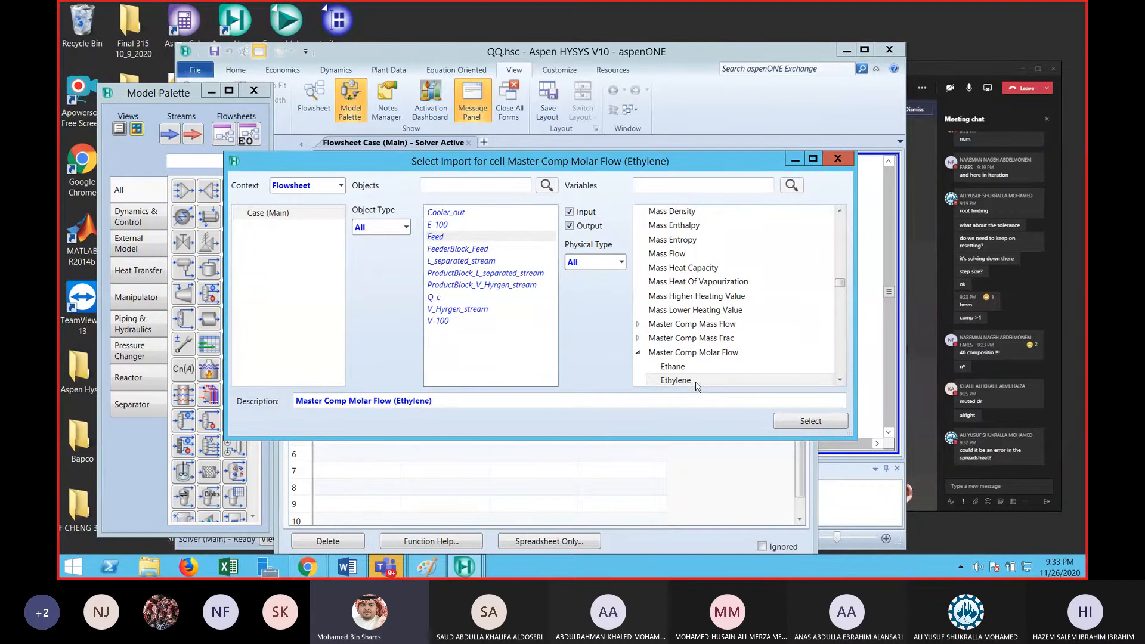
click(837, 159)
click(802, 221)
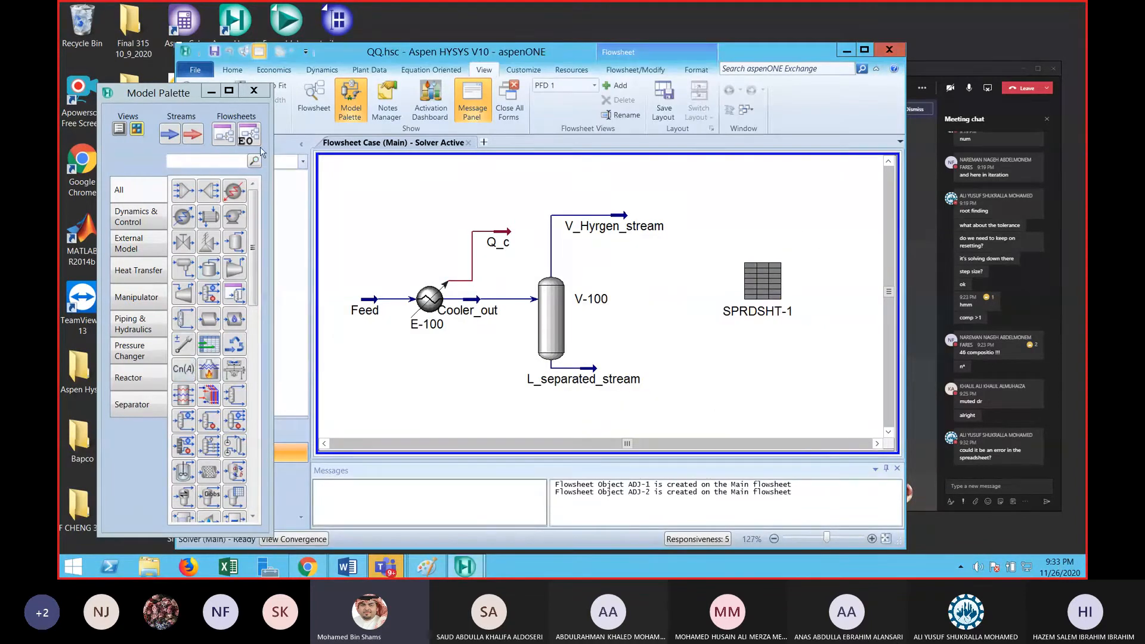
click(253, 90)
click(387, 95)
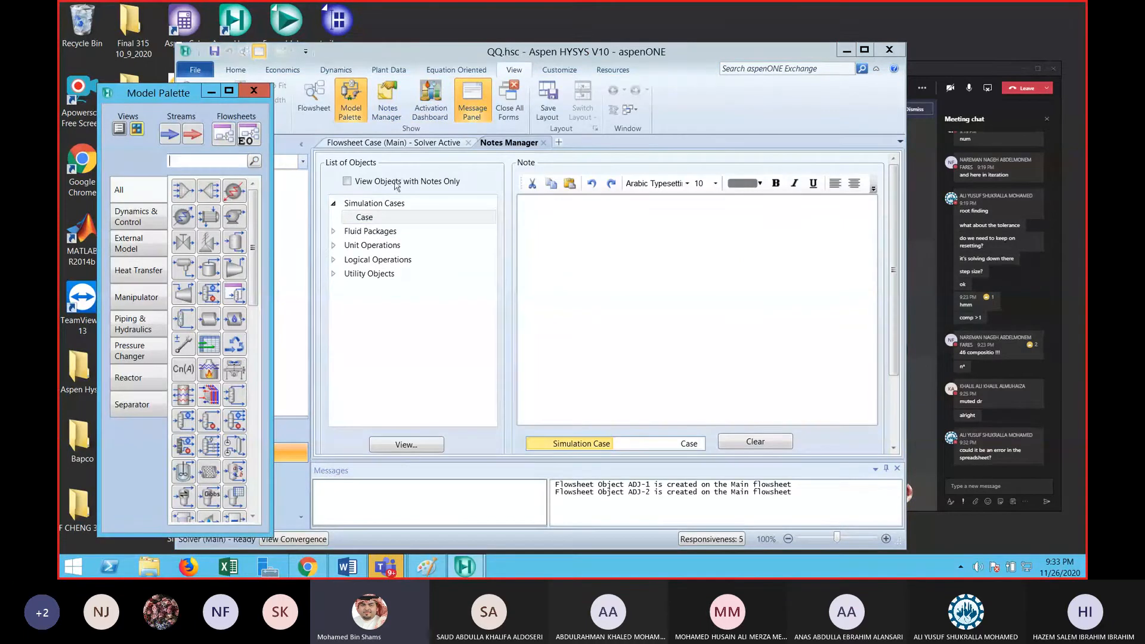
click(543, 142)
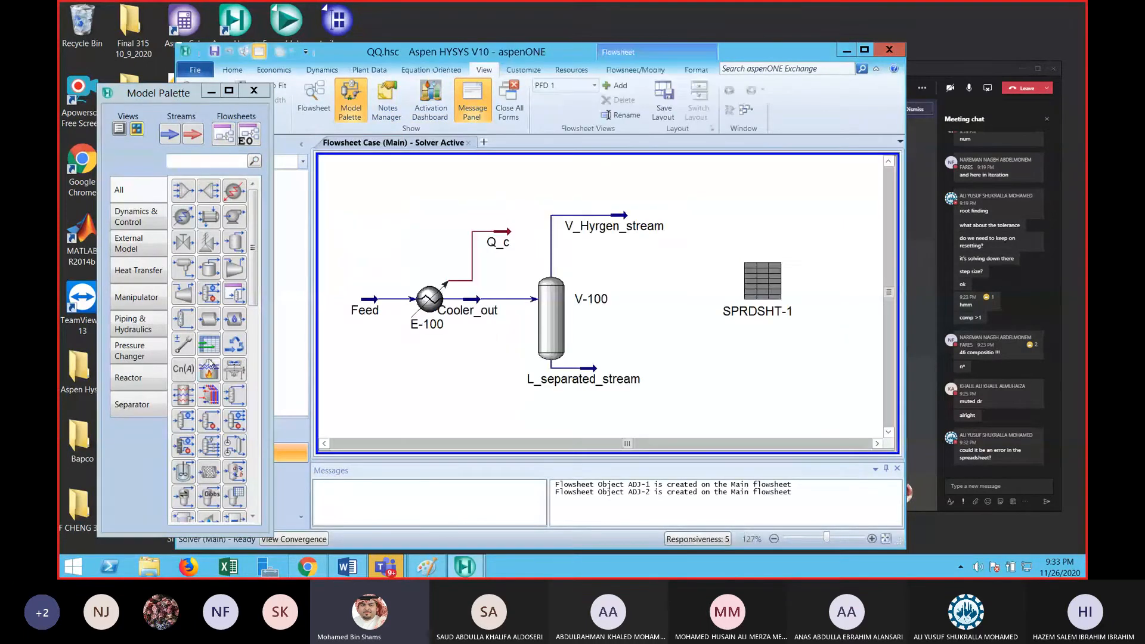
Place an Adjust operation above the spreadsheet and try to pick its adjusted variable from the Feed stream
click(184, 345)
click(759, 202)
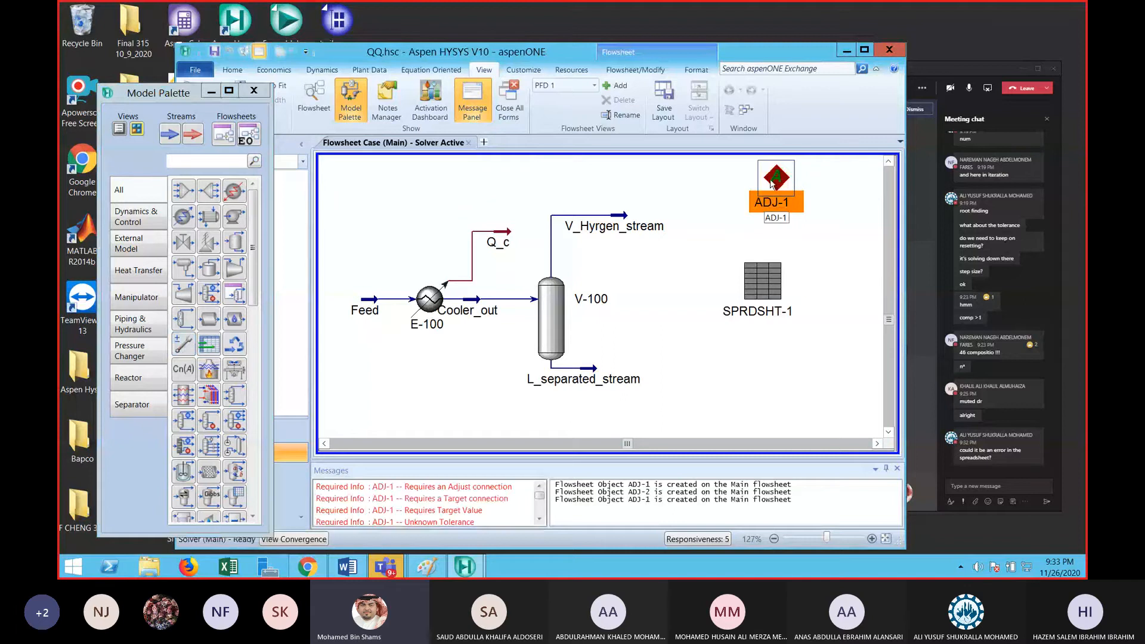
double_click(775, 182)
click(701, 338)
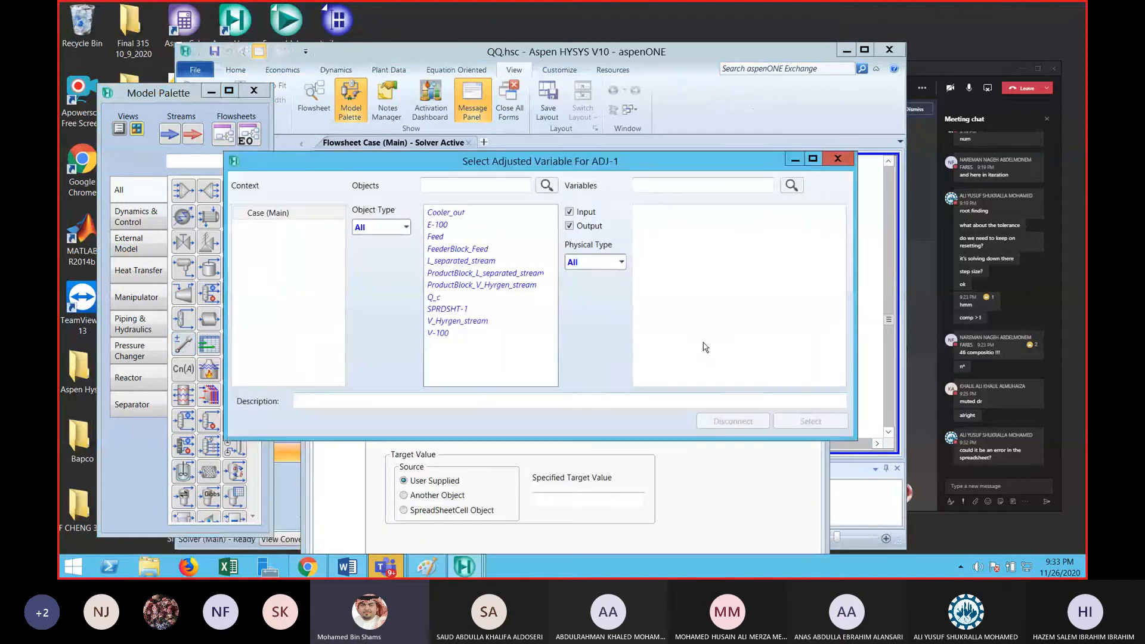
click(466, 237)
mouse_move(841, 245)
mouse_down()
mouse_move(844, 370)
mouse_move(828, 228)
mouse_up()
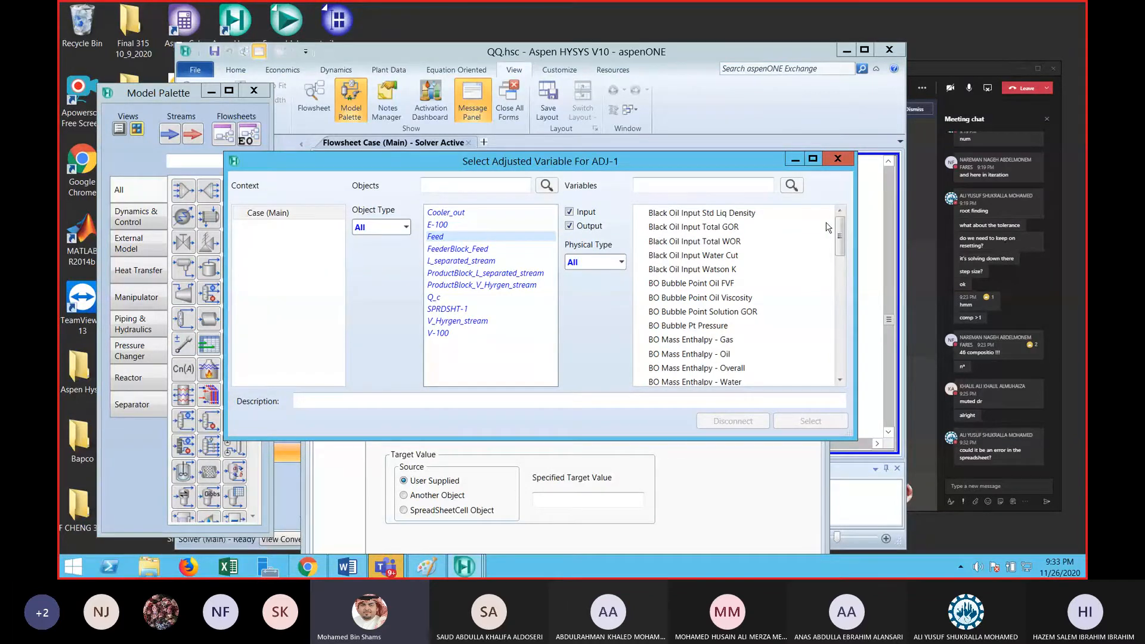
click(829, 165)
click(803, 244)
Close the QQ.hsc case and exit Aspen HYSYS
click(254, 91)
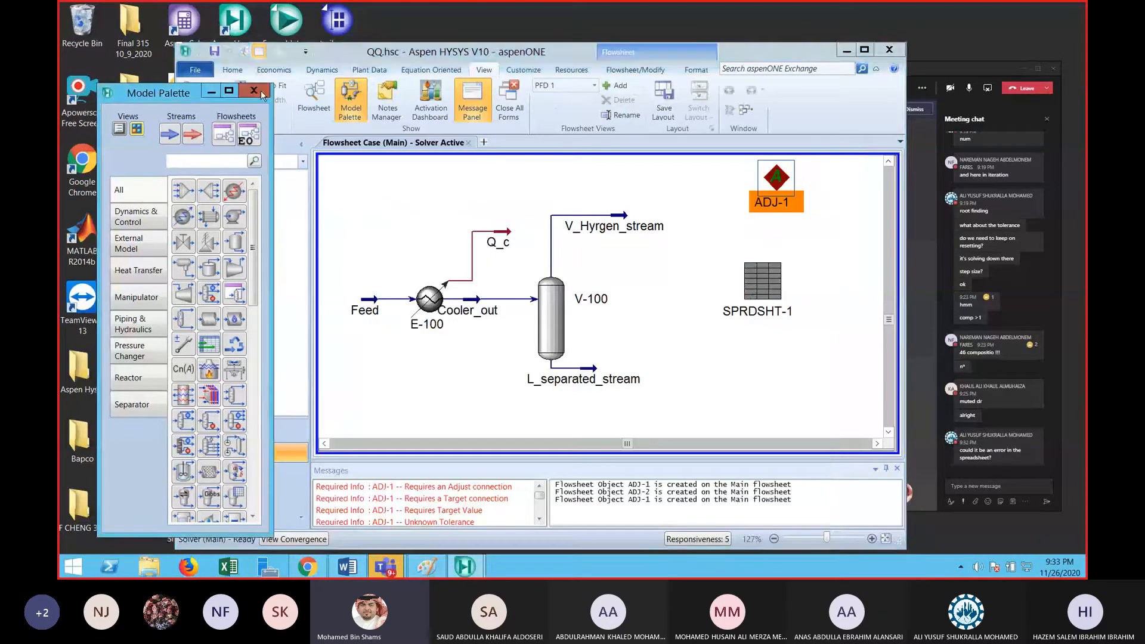
click(889, 50)
click(623, 334)
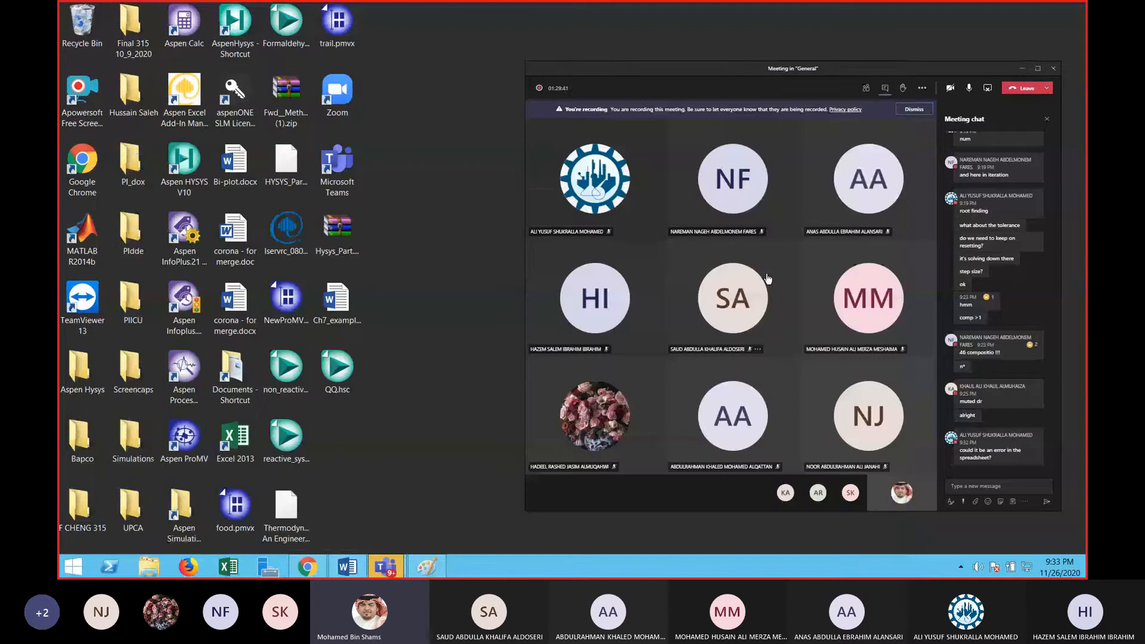
Switch to the Teams meeting and mute the microphone
click(970, 88)
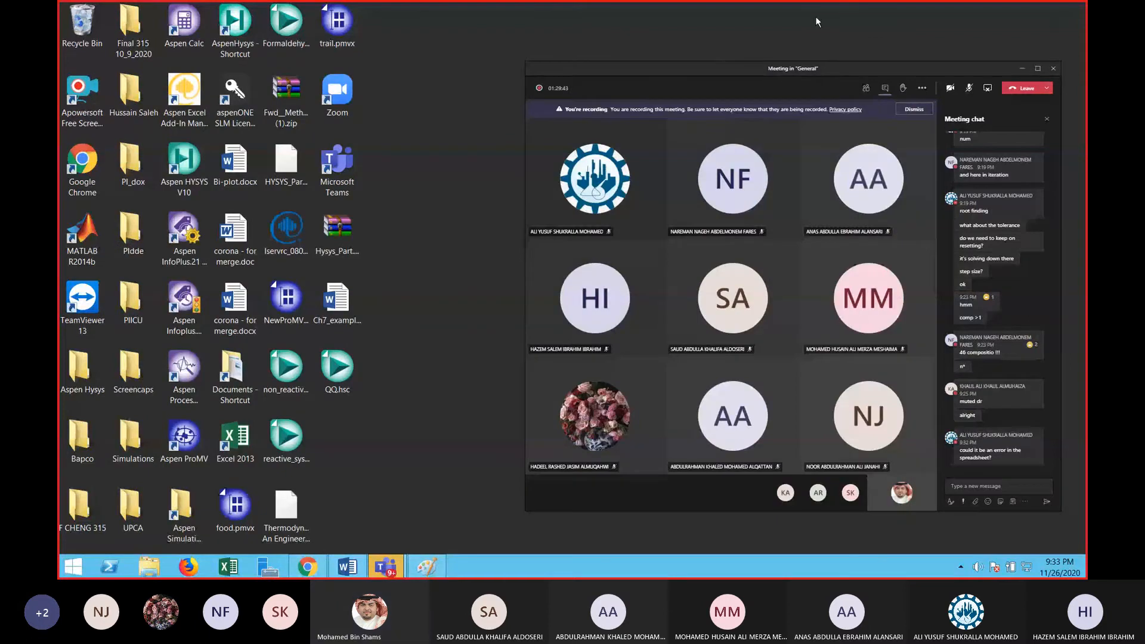
right_click(728, 34)
click(924, 66)
Find and launch Aspen HYSYS through the system search, and snooze the license expiration reminder for 5 days
mouse_move(1083, 5)
click(1066, 210)
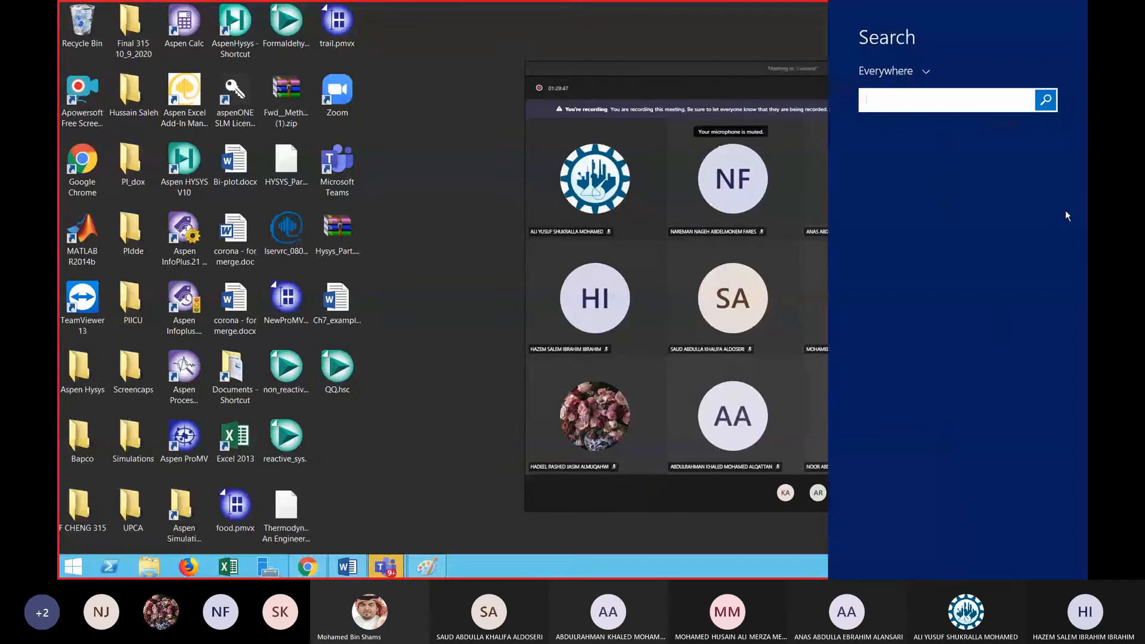
text(aspen ProMV)
click(1014, 197)
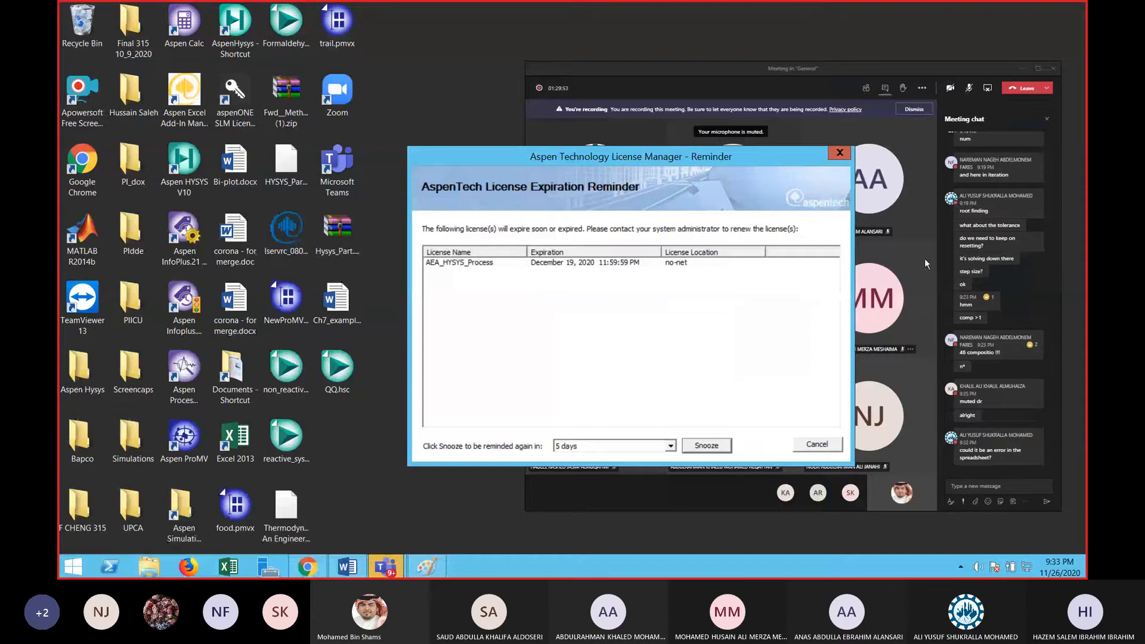
click(695, 445)
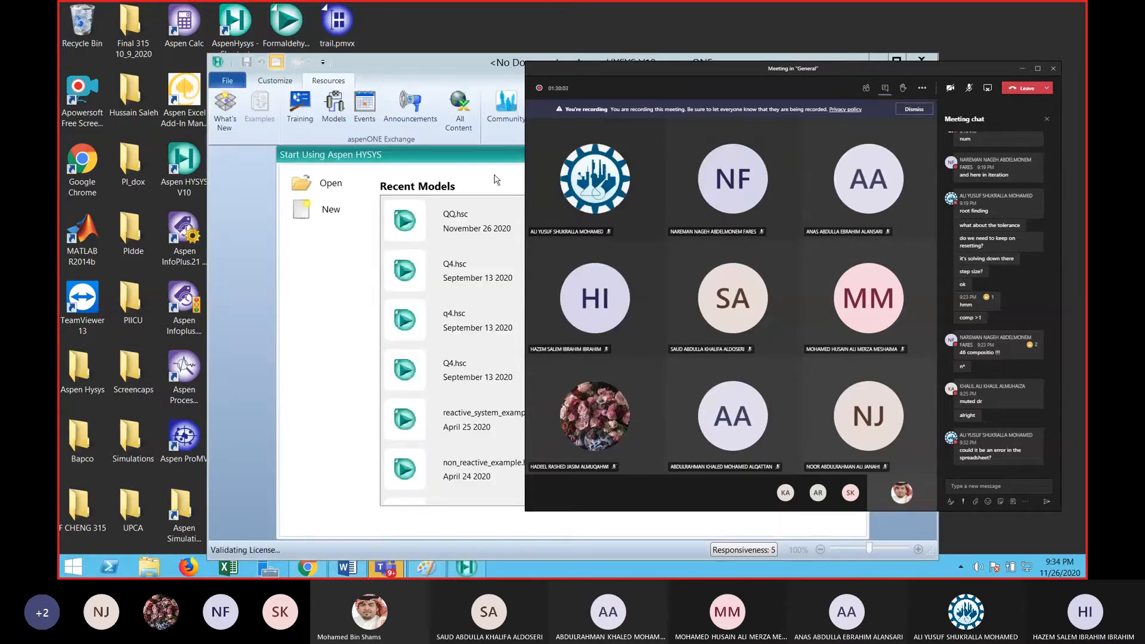
Move the meeting window clear of Aspen HYSYS and create a new case
drag(754, 70, 719, 333)
click(848, 167)
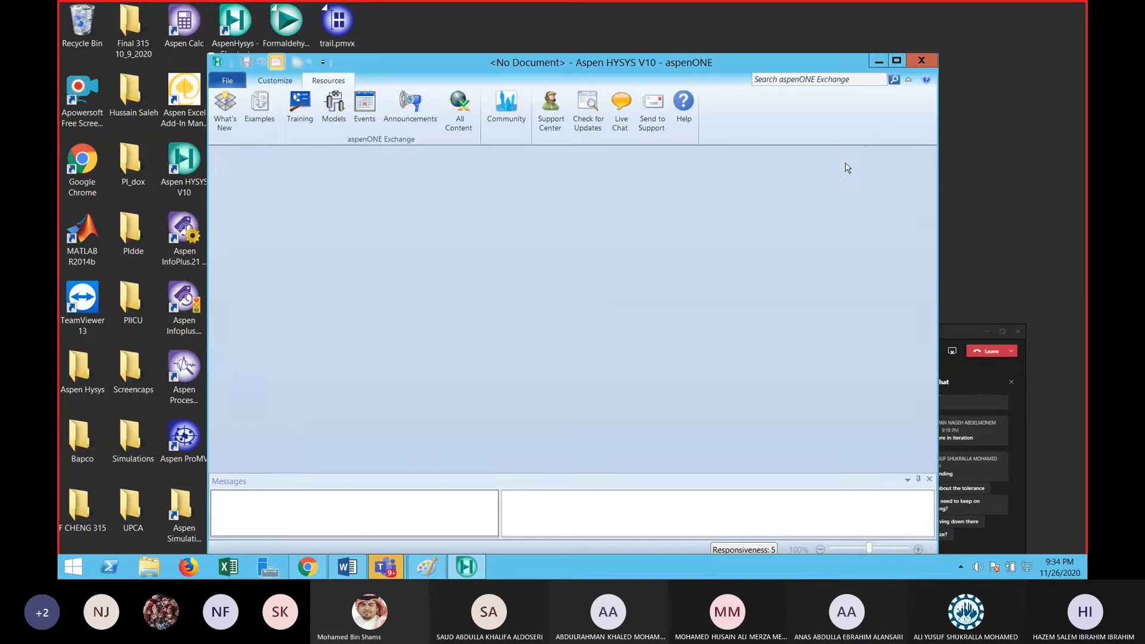
click(230, 83)
click(249, 137)
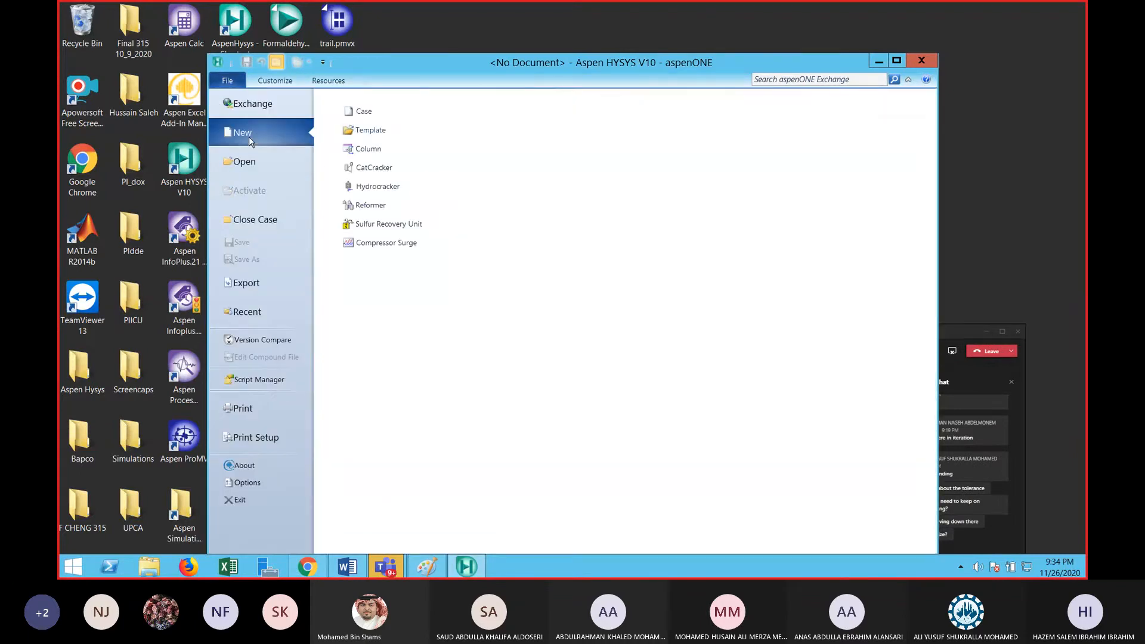
click(377, 122)
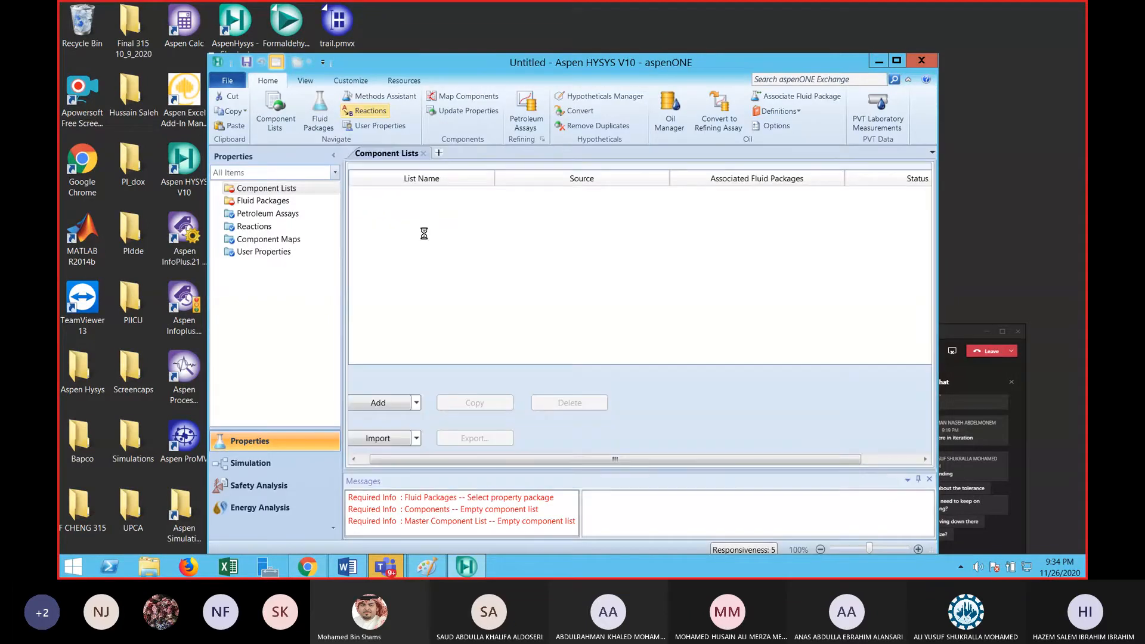
Create a component list and add Hydrogen to it from the pure components
click(262, 189)
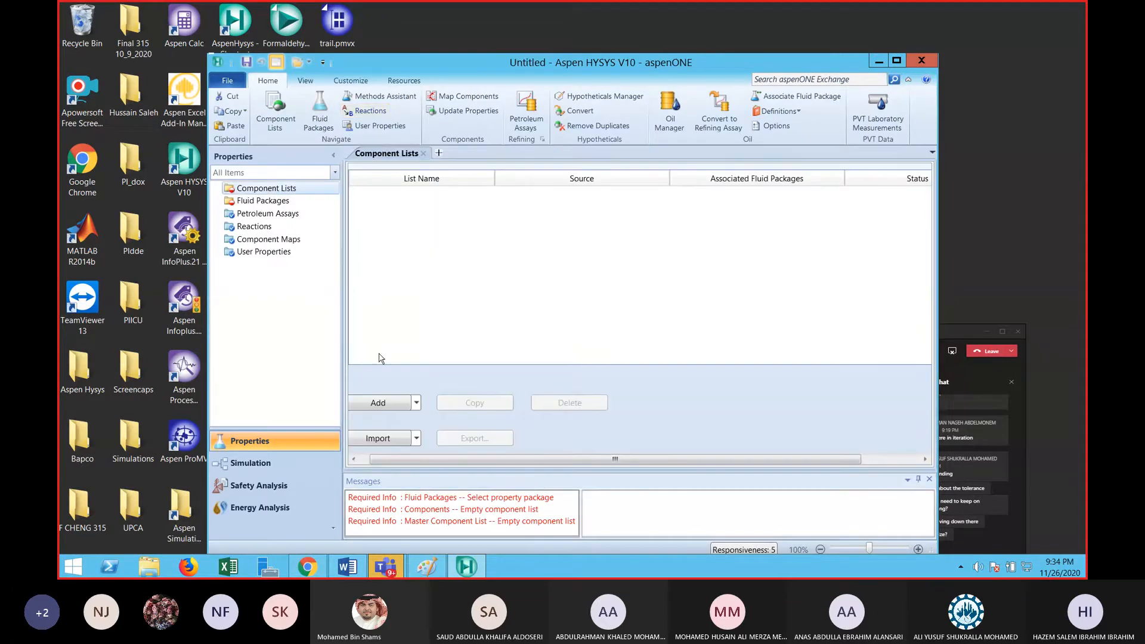
click(387, 400)
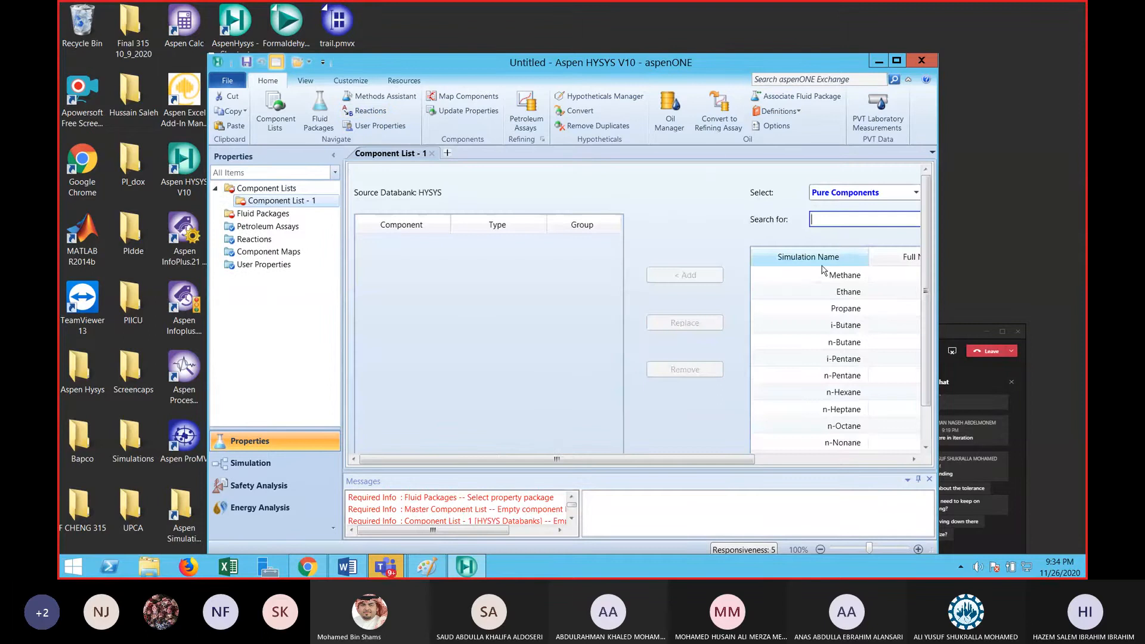
text(hydrogen)
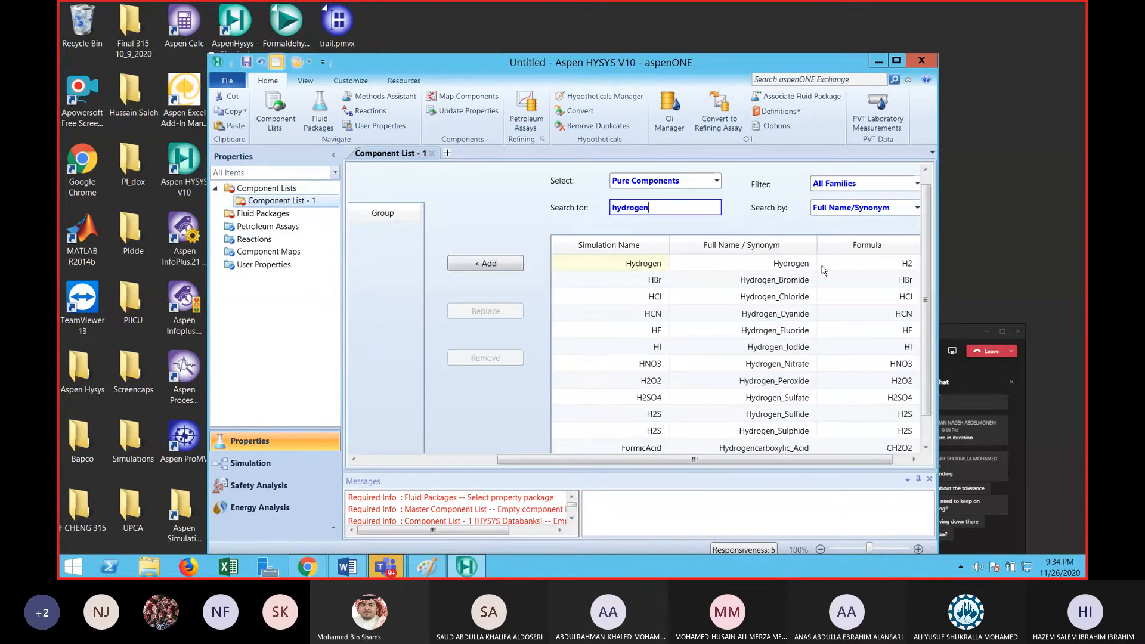
click(486, 264)
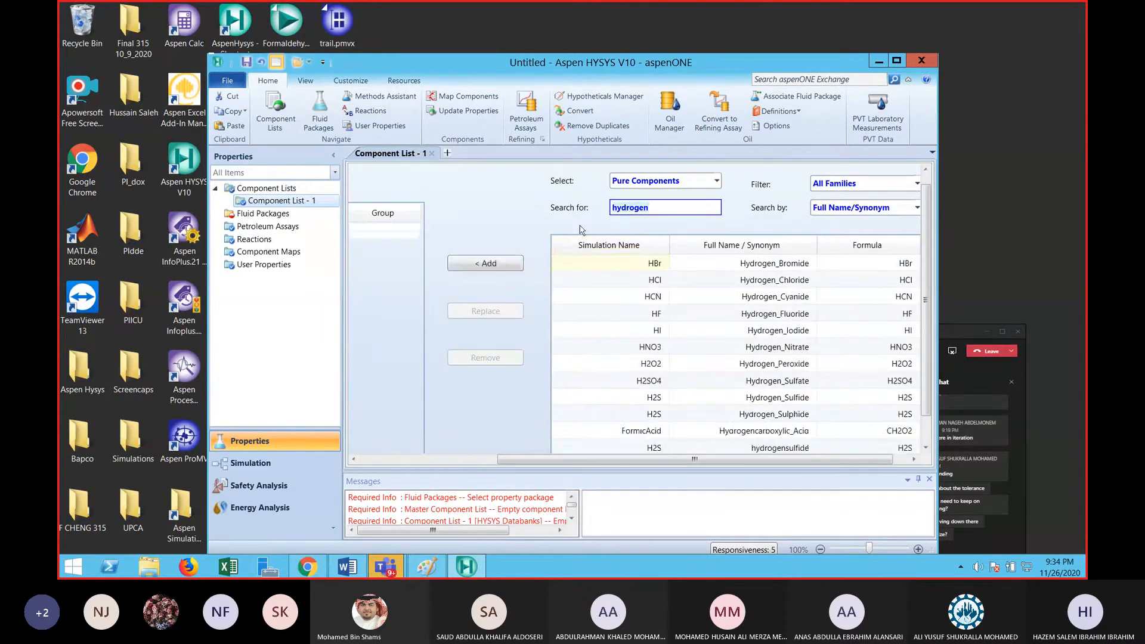
Search the pure components for ethane and add it to the component list
text(etah)
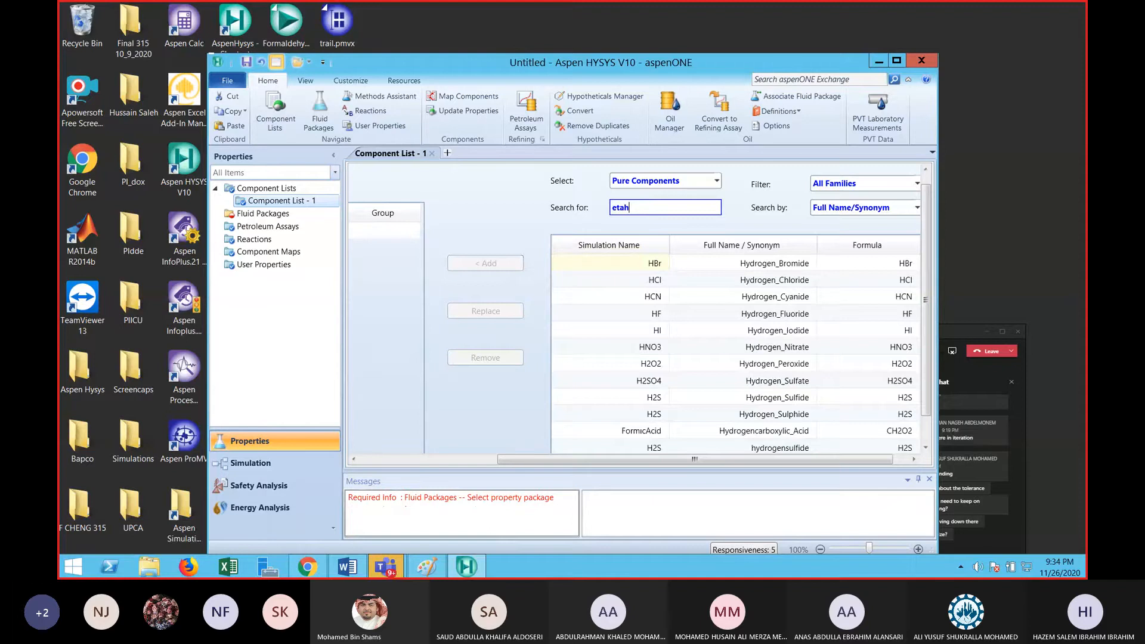
text(ne)
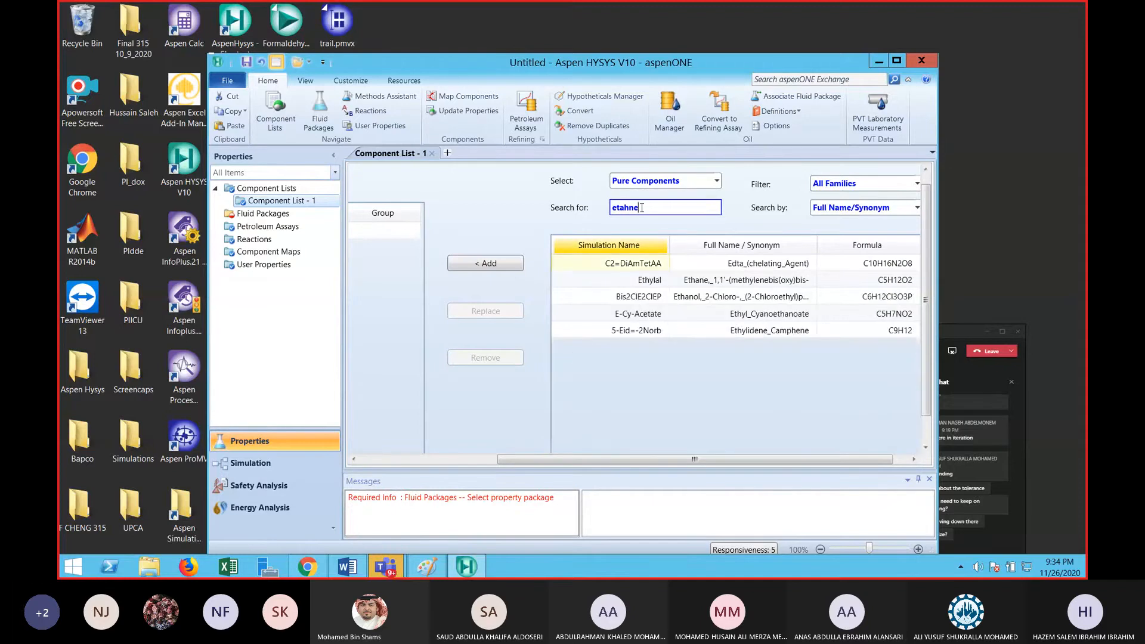
key(BackSpace)
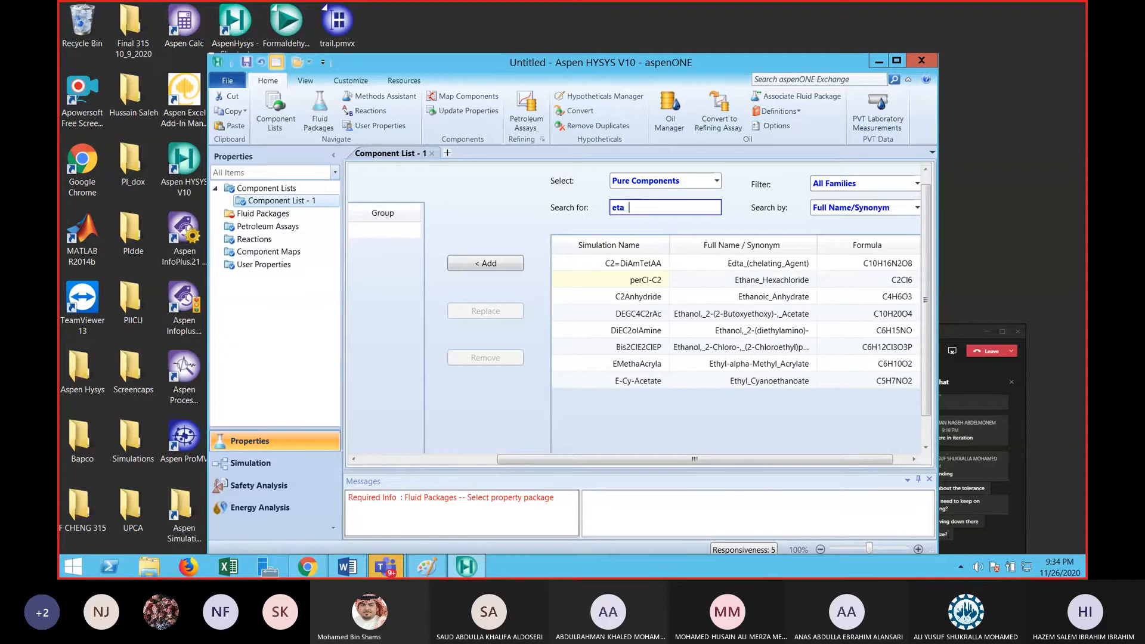
text(hane)
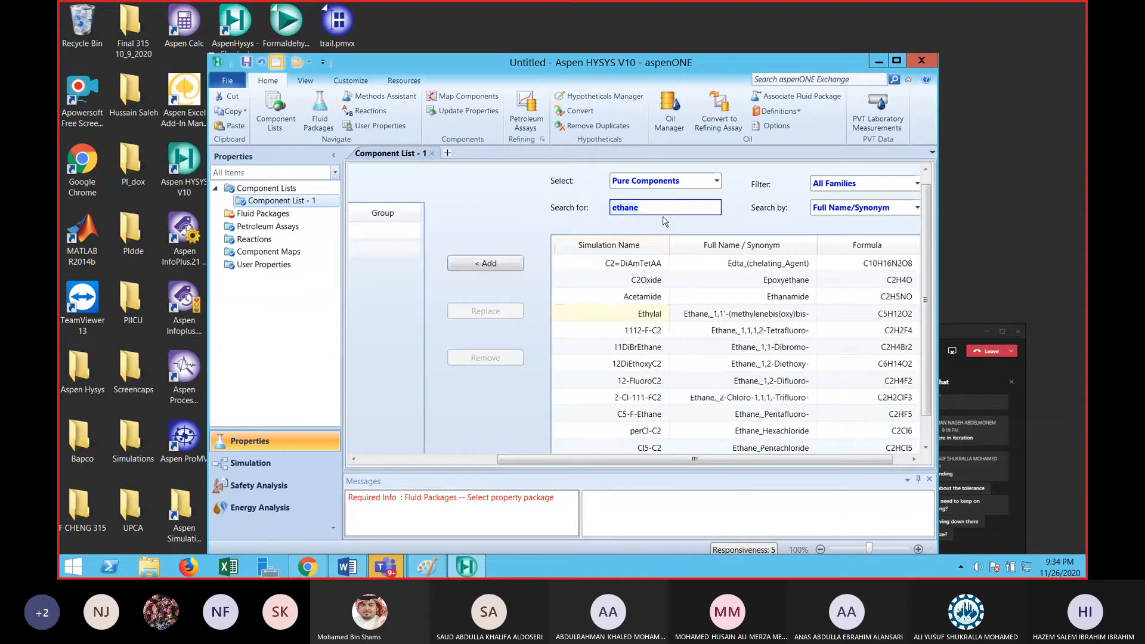
Search the pure components for methane and add it to the component list
drag(532, 458, 561, 457)
text(metahne)
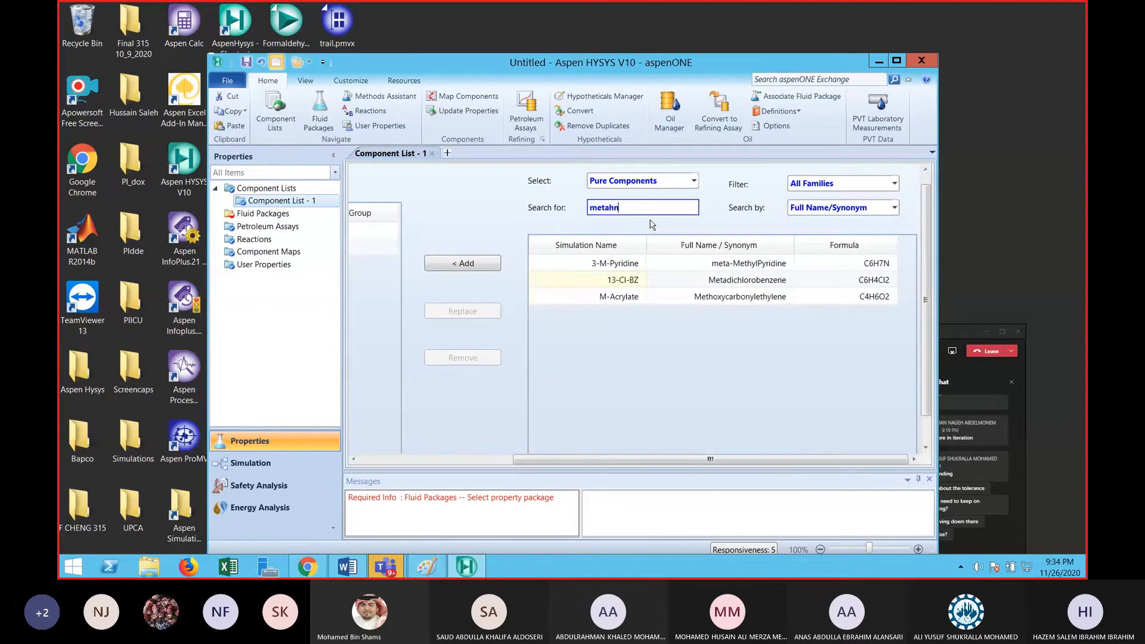
key(BackSpace)
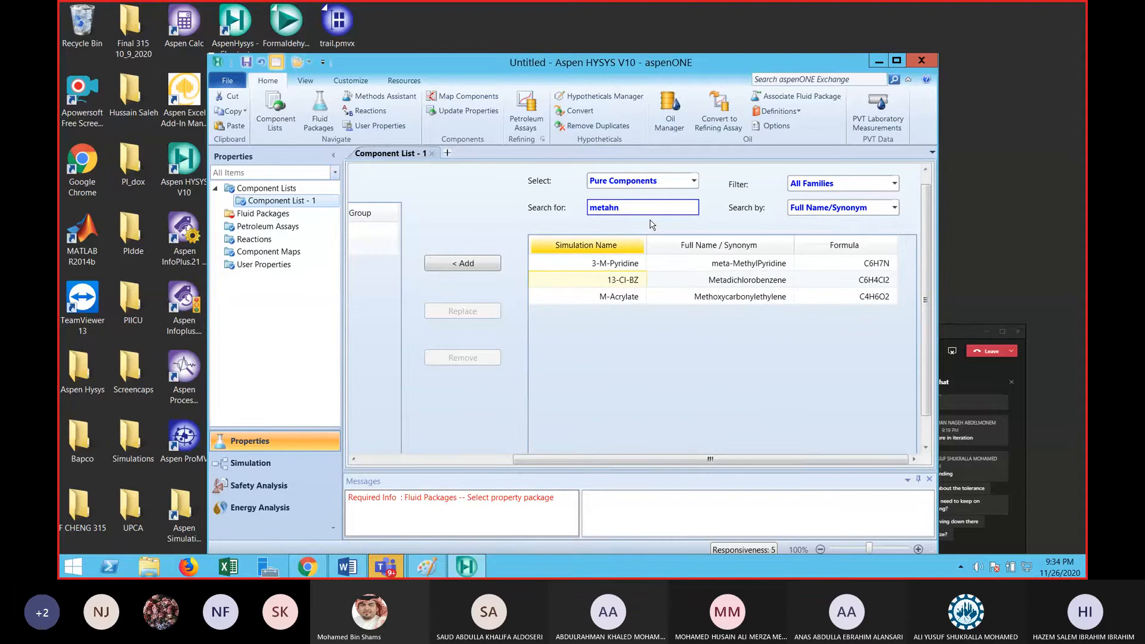
text(han)
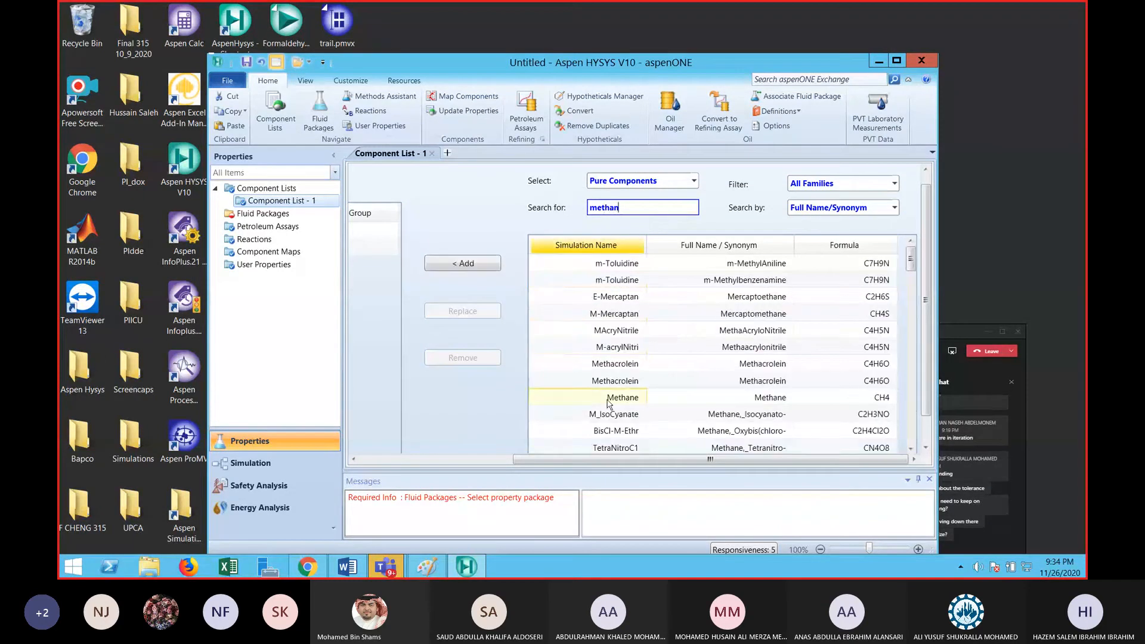
click(467, 263)
Search the pure components for ethene and add Ethylene to the component list
double_click(618, 211)
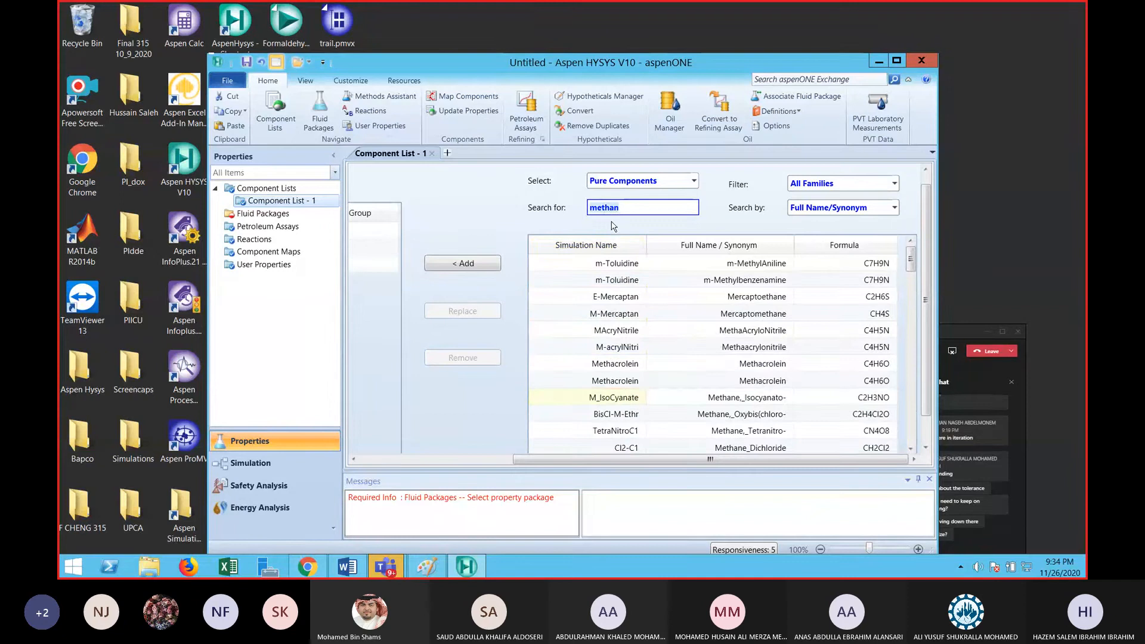
mouse_move(546, 460)
mouse_down()
mouse_move(382, 457)
mouse_move(537, 458)
mouse_up()
text(ethene)
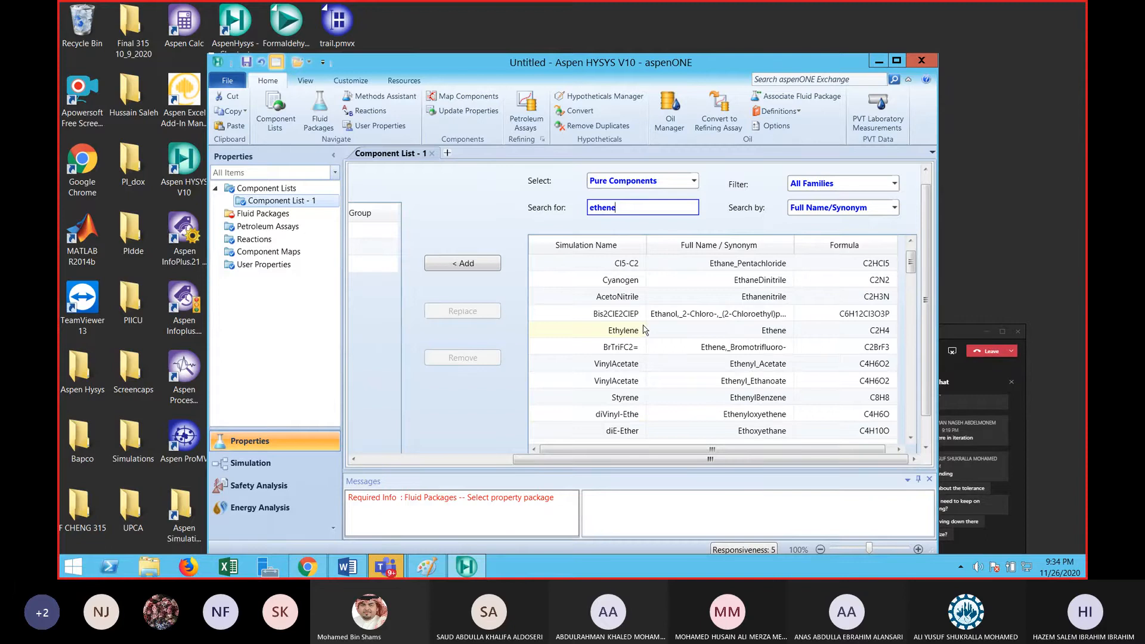
click(464, 263)
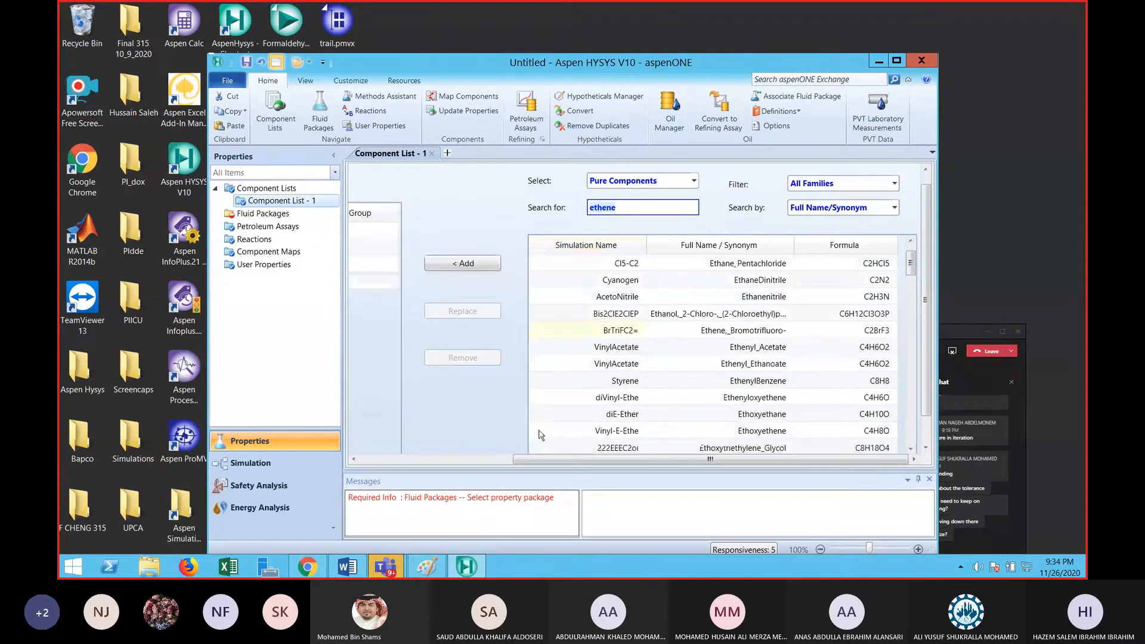
Add a fluid package for Component List - 1 using the Peng-Robinson property package
click(263, 214)
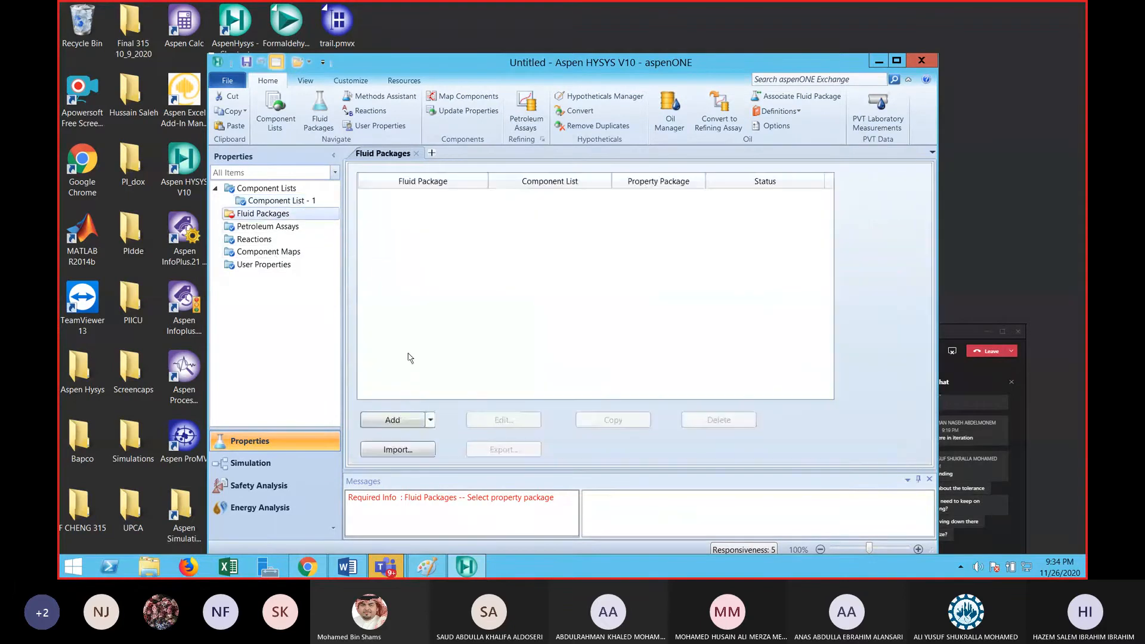
click(392, 420)
scroll(399, 353, down, 4)
scroll(406, 358, down, 3)
scroll(416, 363, up, 5)
scroll(416, 361, up, 1)
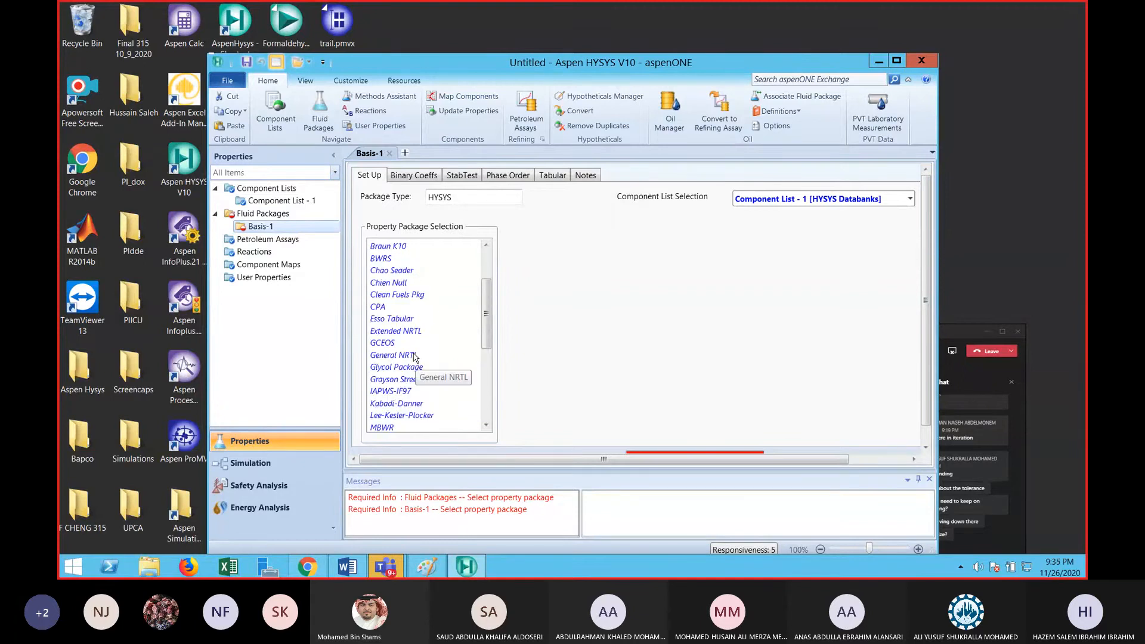
drag(638, 62, 524, 51)
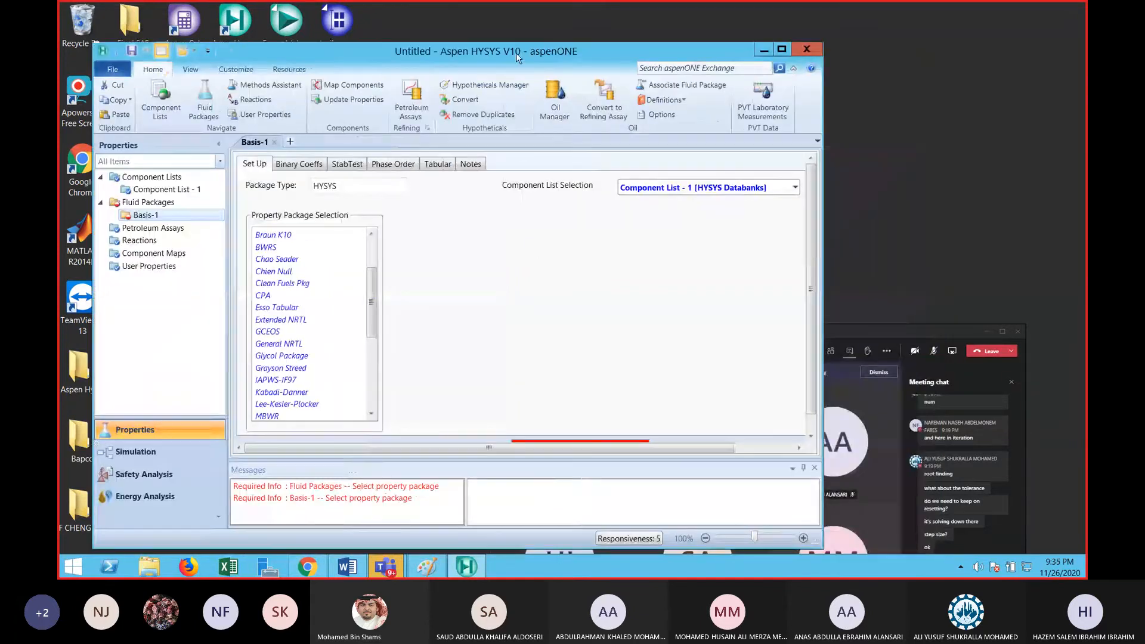
scroll(313, 339, down, 1)
scroll(314, 343, down, 2)
scroll(314, 342, up, 5)
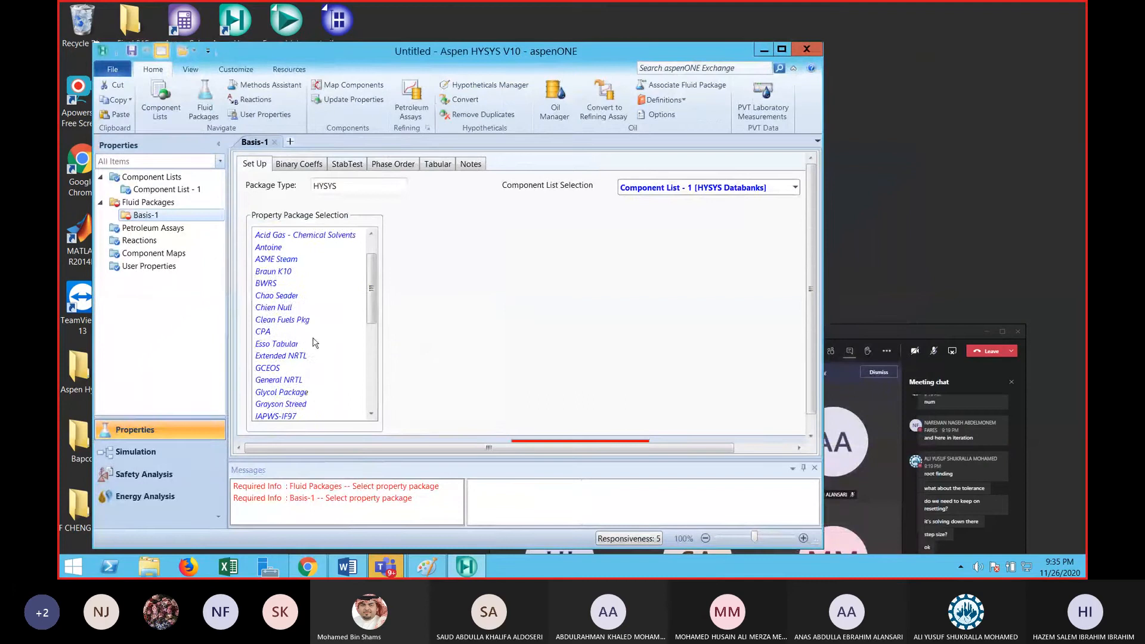
scroll(315, 342, down, 2)
scroll(315, 342, down, 4)
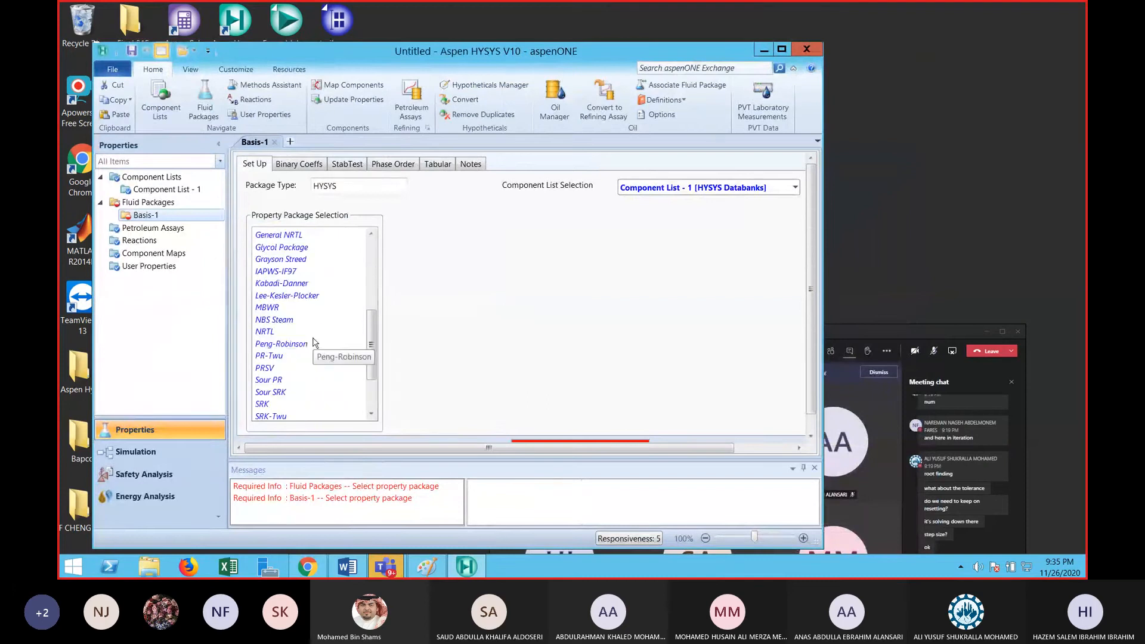
click(298, 307)
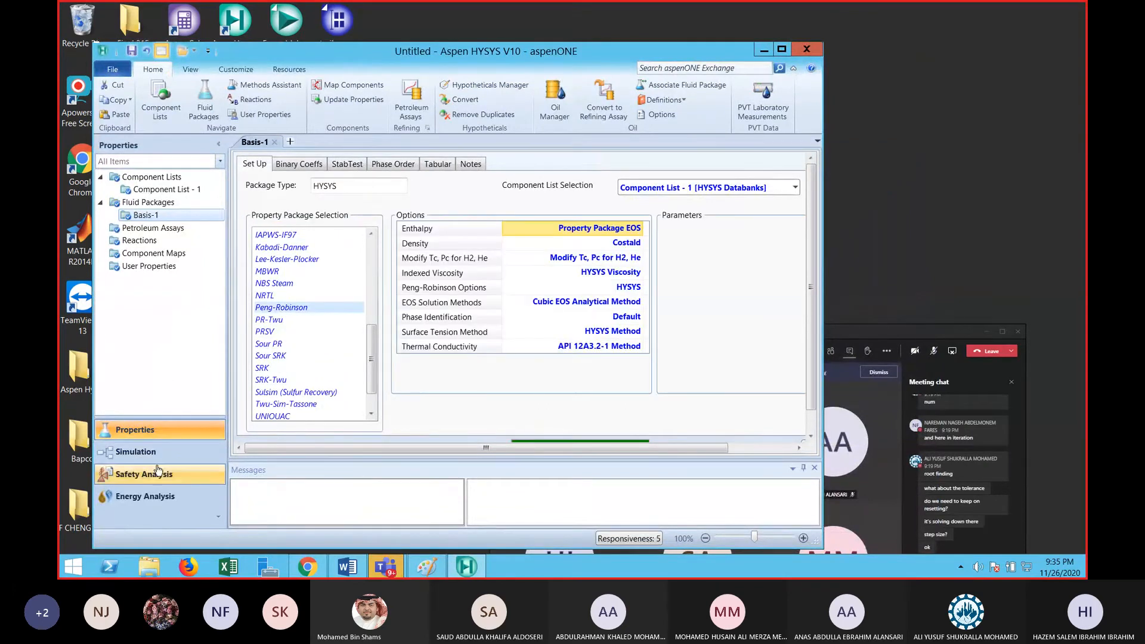
Enter the simulation environment, place a material stream on the flowsheet and open it
click(178, 451)
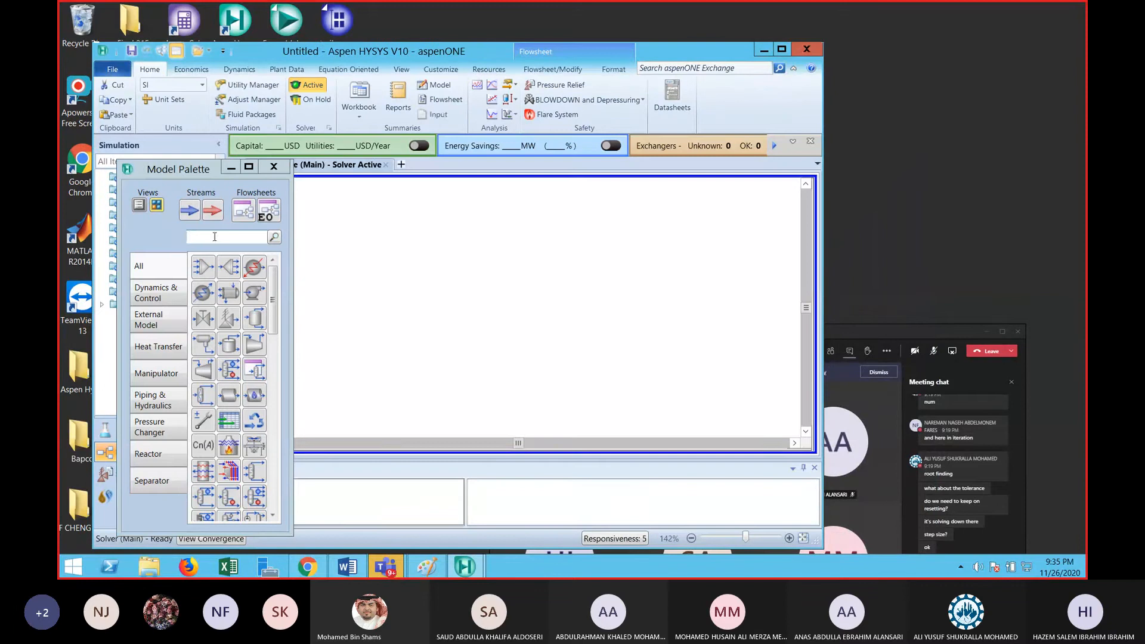
click(401, 291)
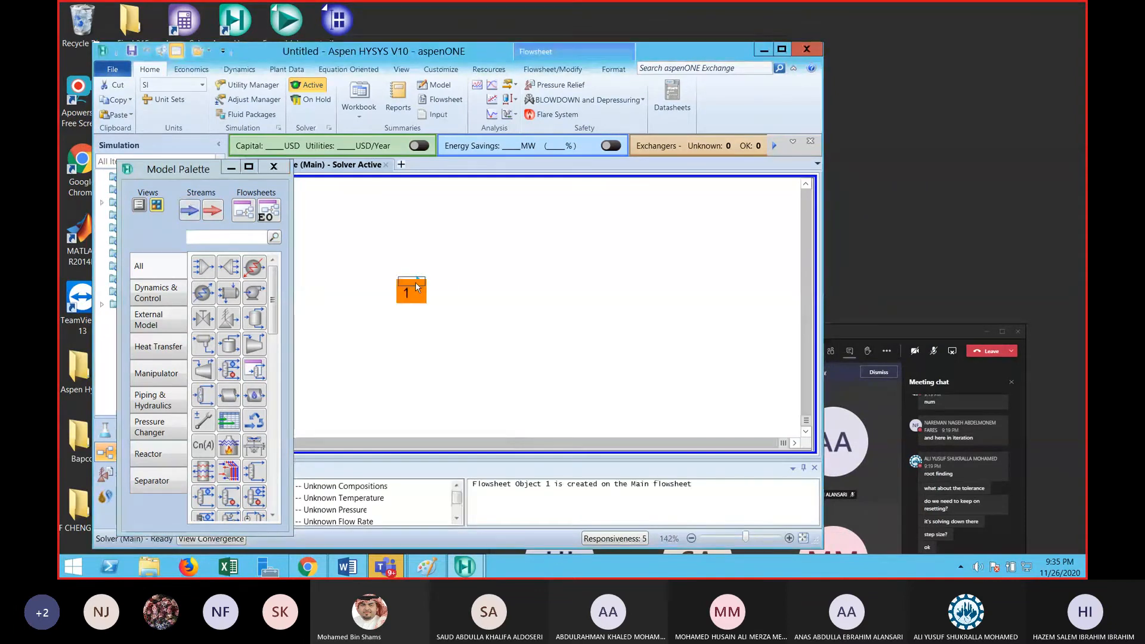
double_click(415, 281)
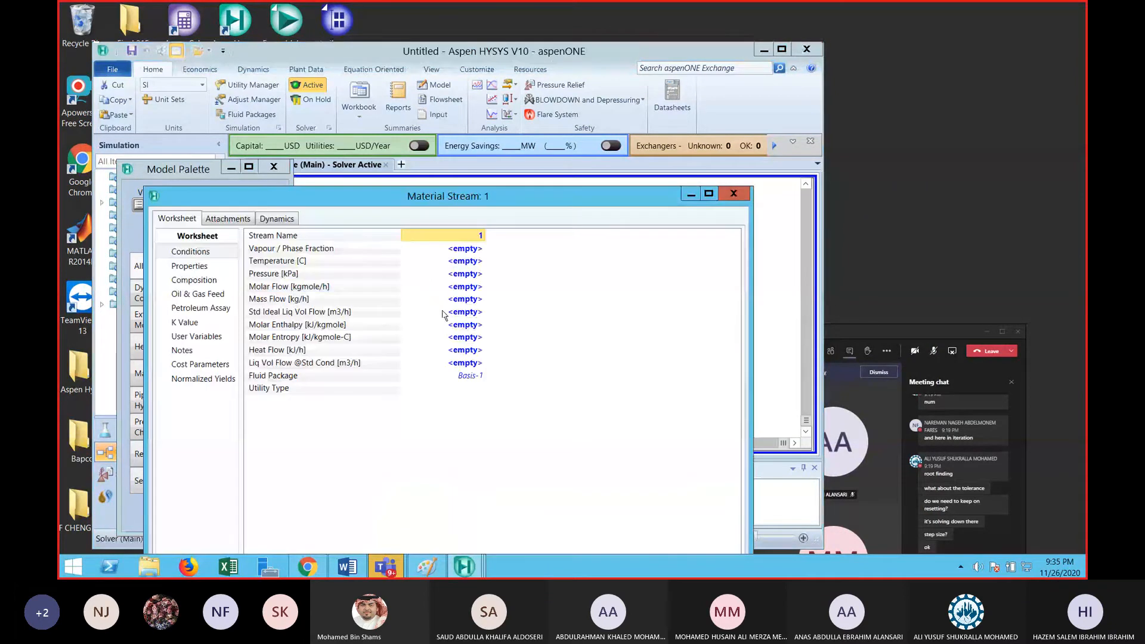
Set stream 1 to a temperature of -50 C, a pressure of 20 bar and a molar flow of 1000 kgmole/h
click(450, 262)
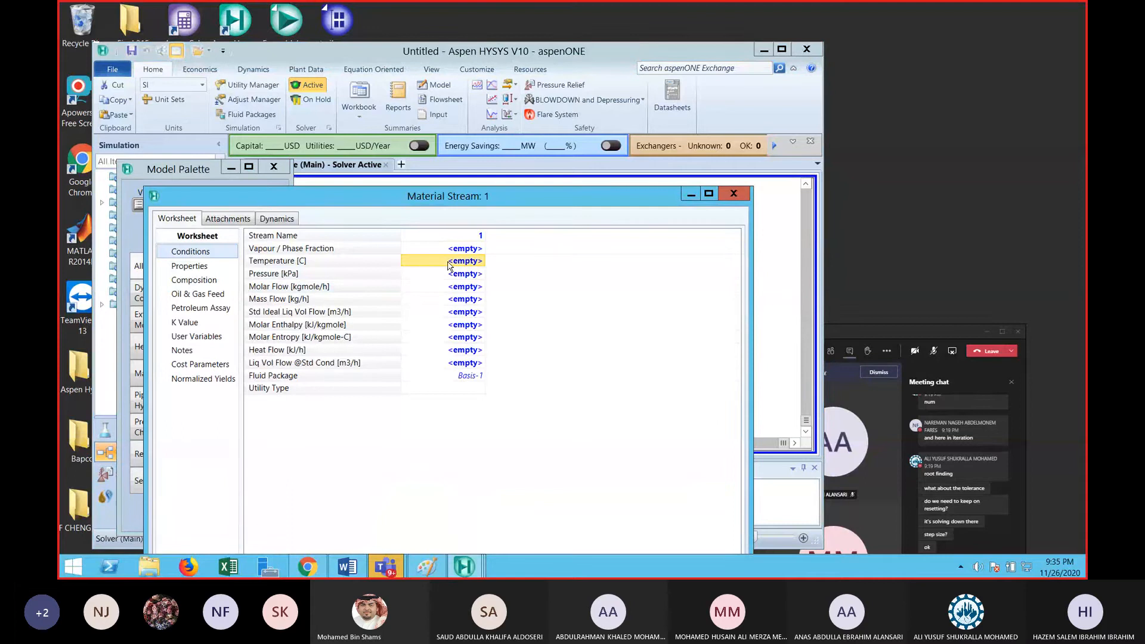
click(449, 261)
click(454, 276)
text(20)
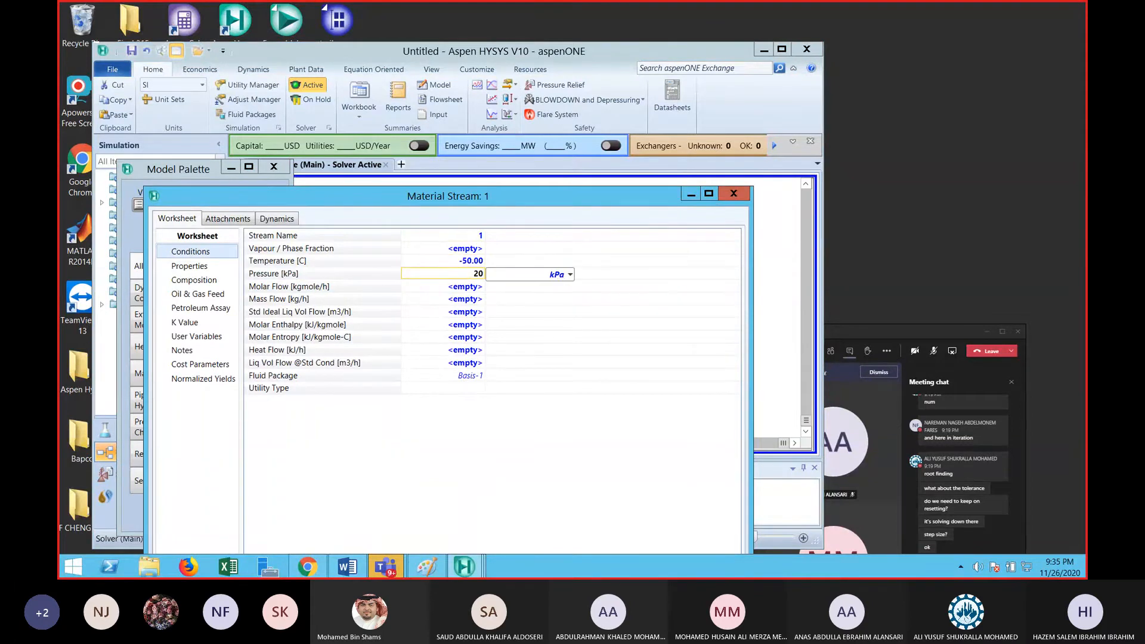
click(500, 276)
click(494, 343)
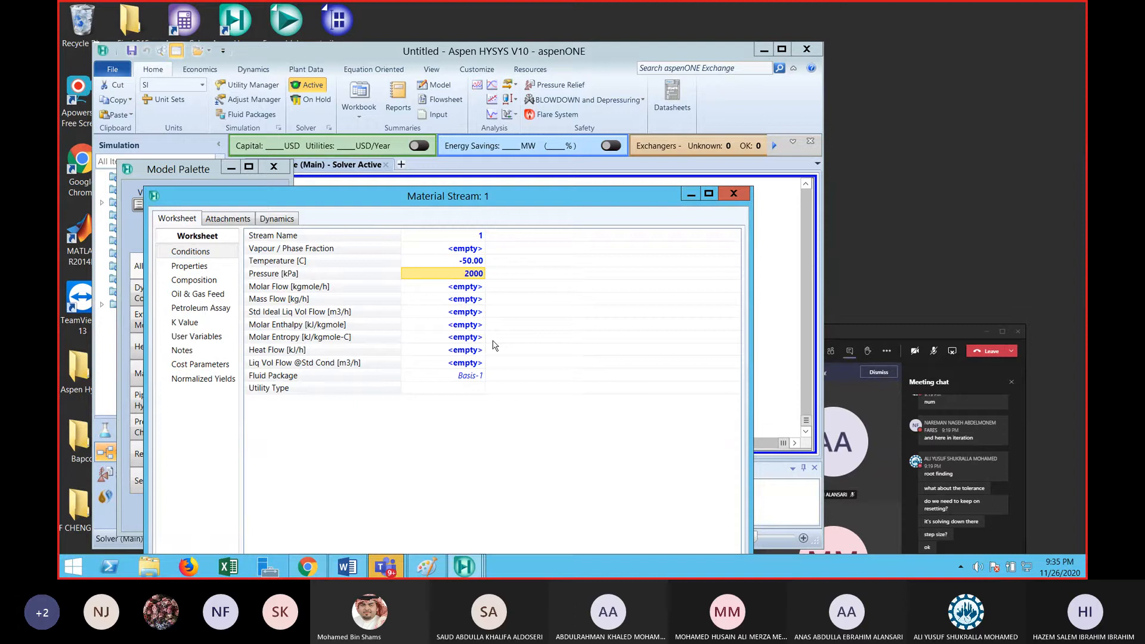
click(458, 287)
text(1000)
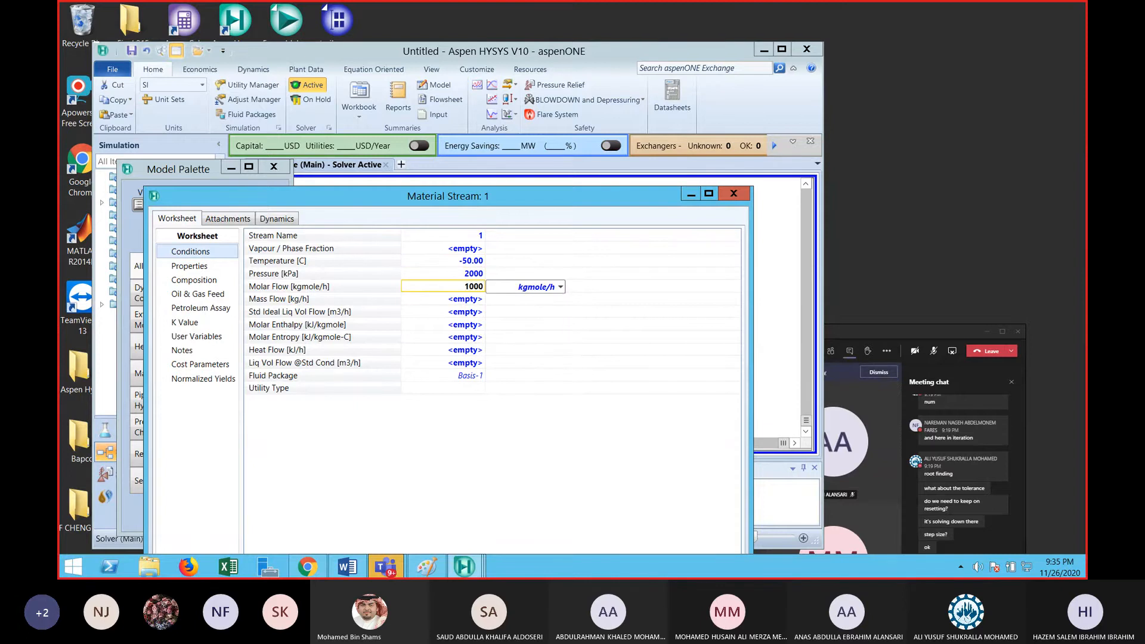
key(Return)
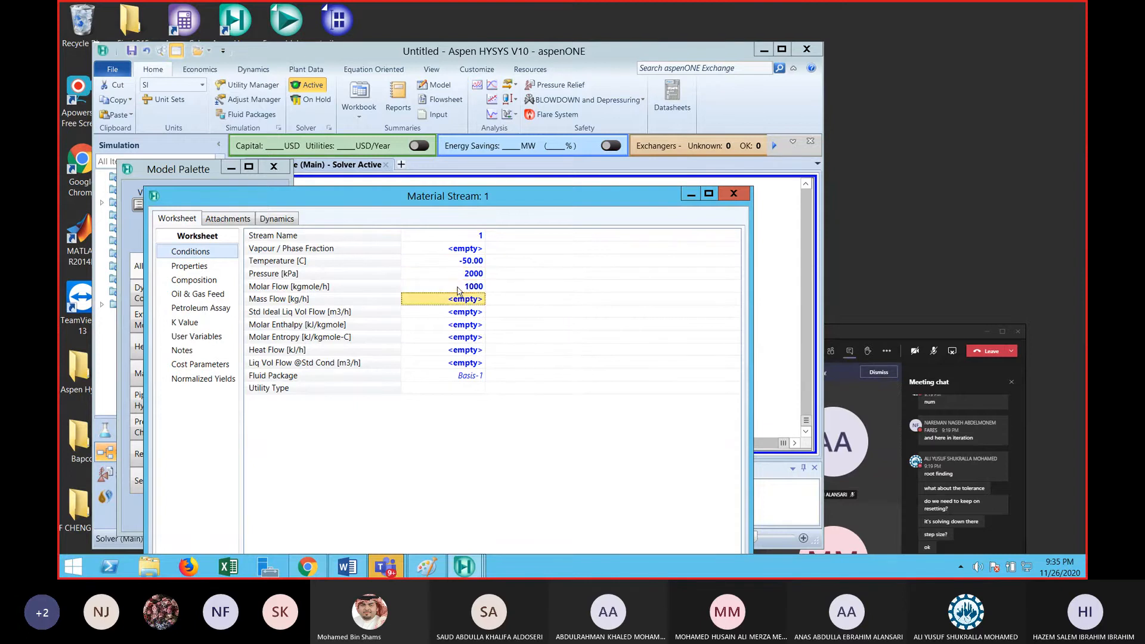
Start the composition of stream 1 with a hydrogen mole fraction of 0.55
click(222, 280)
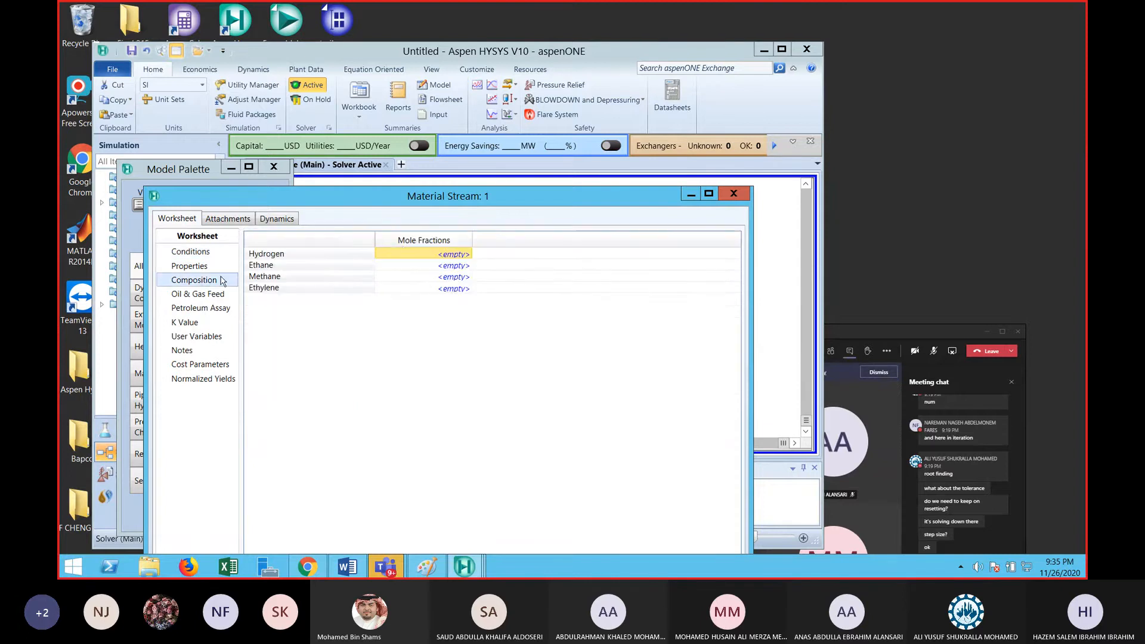
click(414, 254)
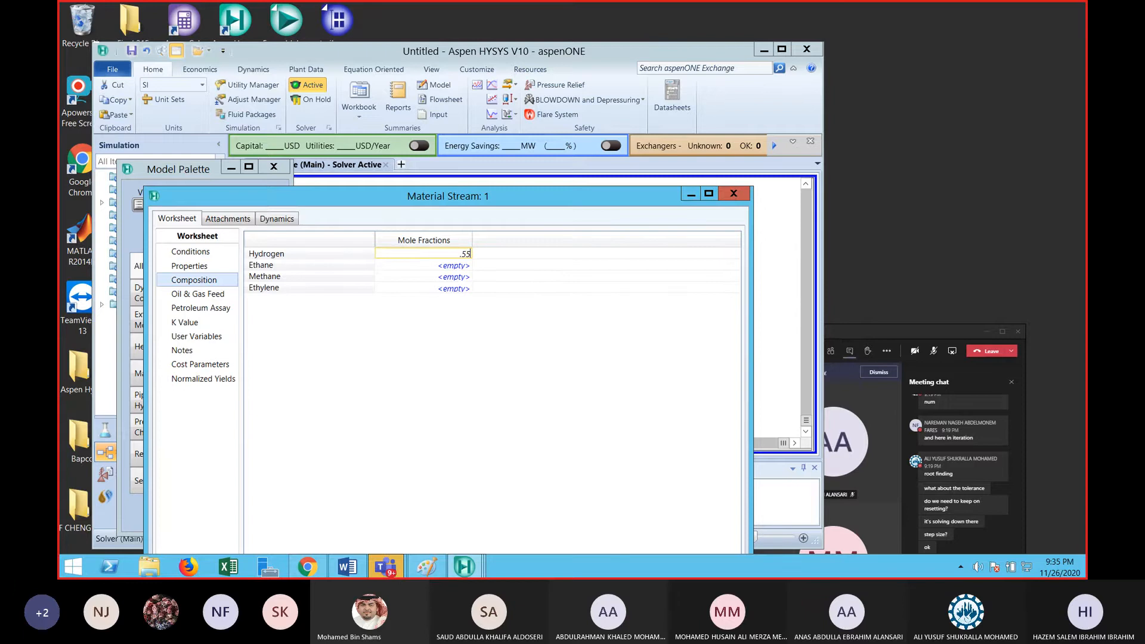
text(.55)
key(Return)
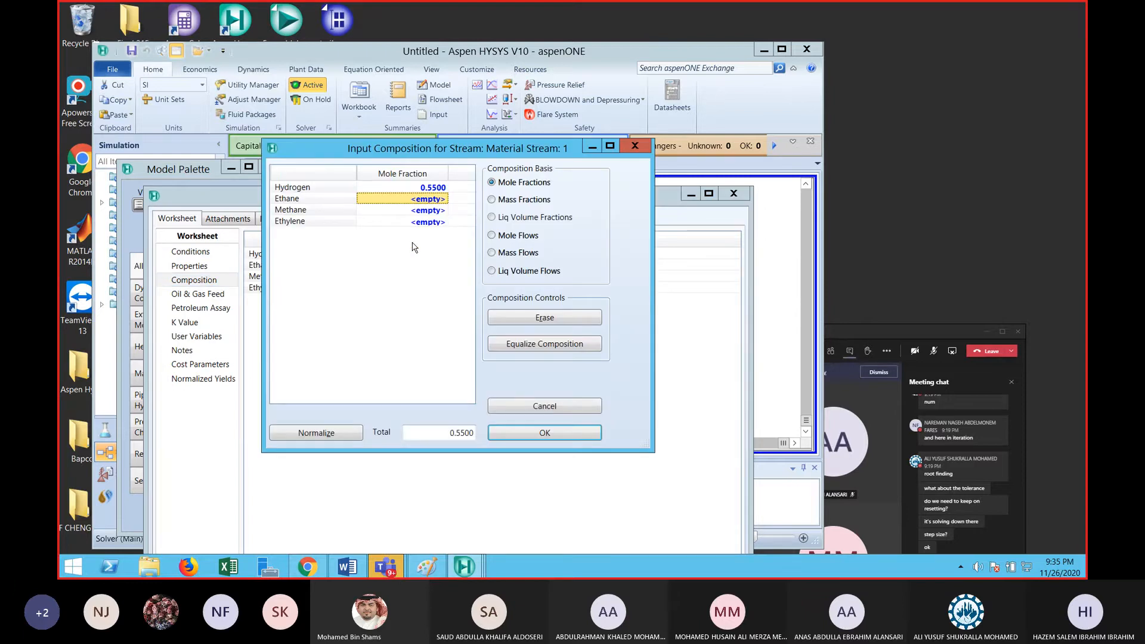
Check the feed composition in the Word problem statement and set stream 1's mole fractions to ethylene 0.25, ethane 0.1 and methane 0.1
click(350, 567)
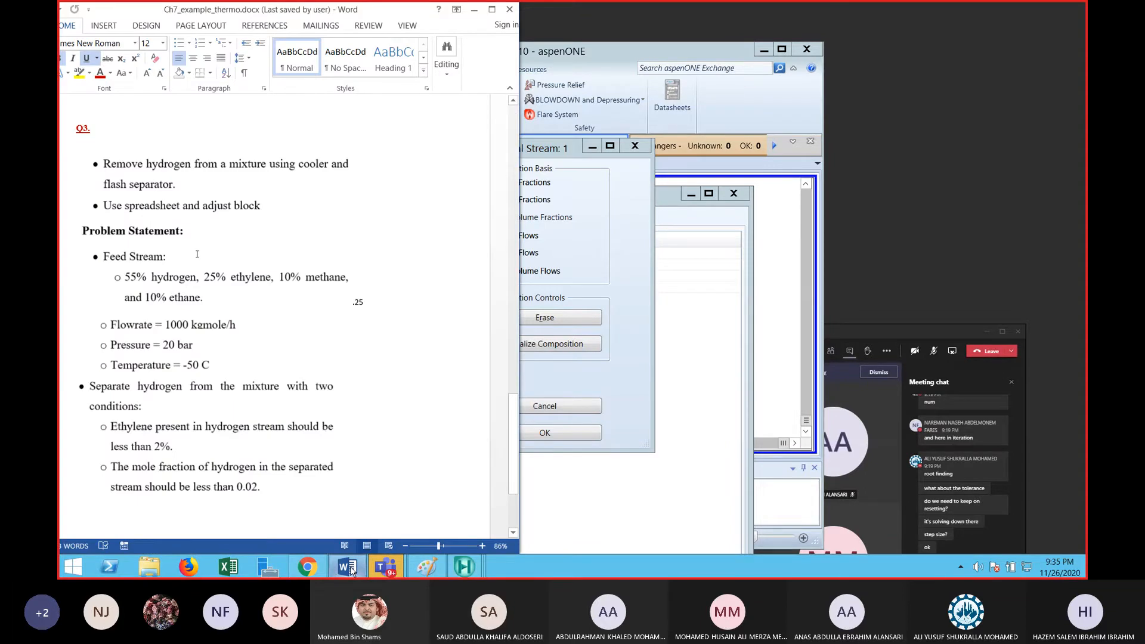
click(351, 570)
click(420, 224)
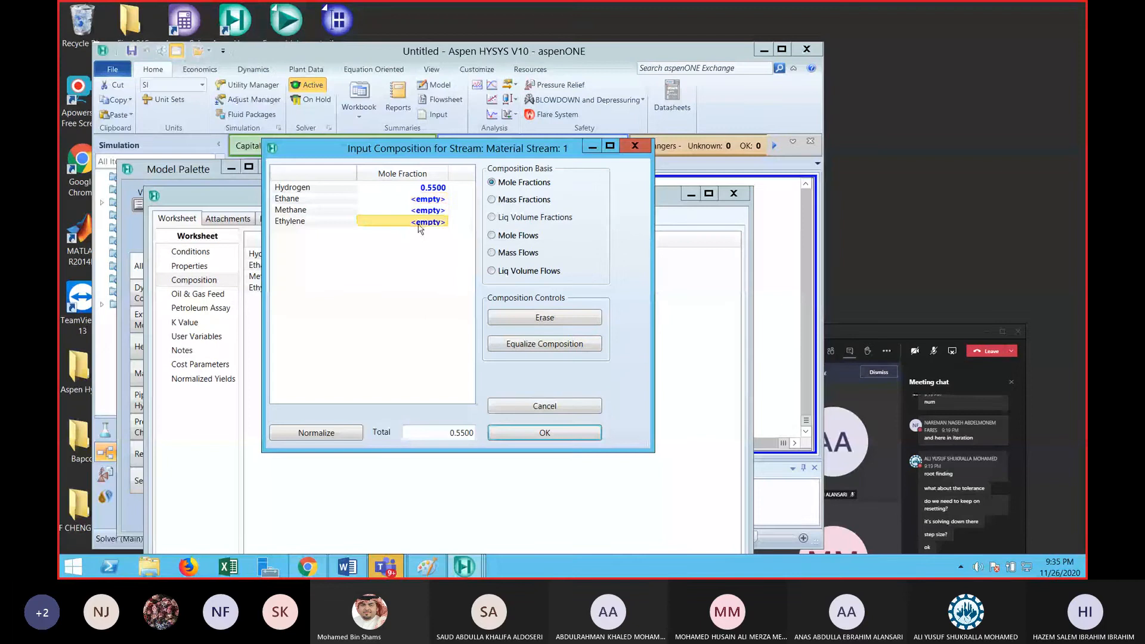
text(.25)
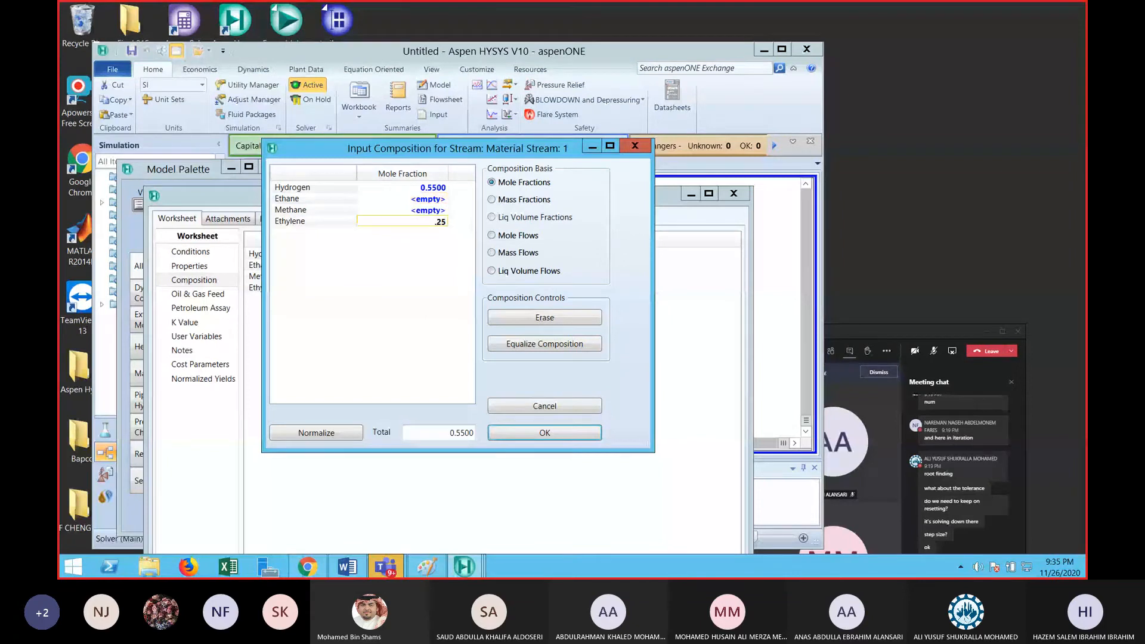
click(424, 213)
click(427, 202)
text(.1)
click(411, 212)
text(.1)
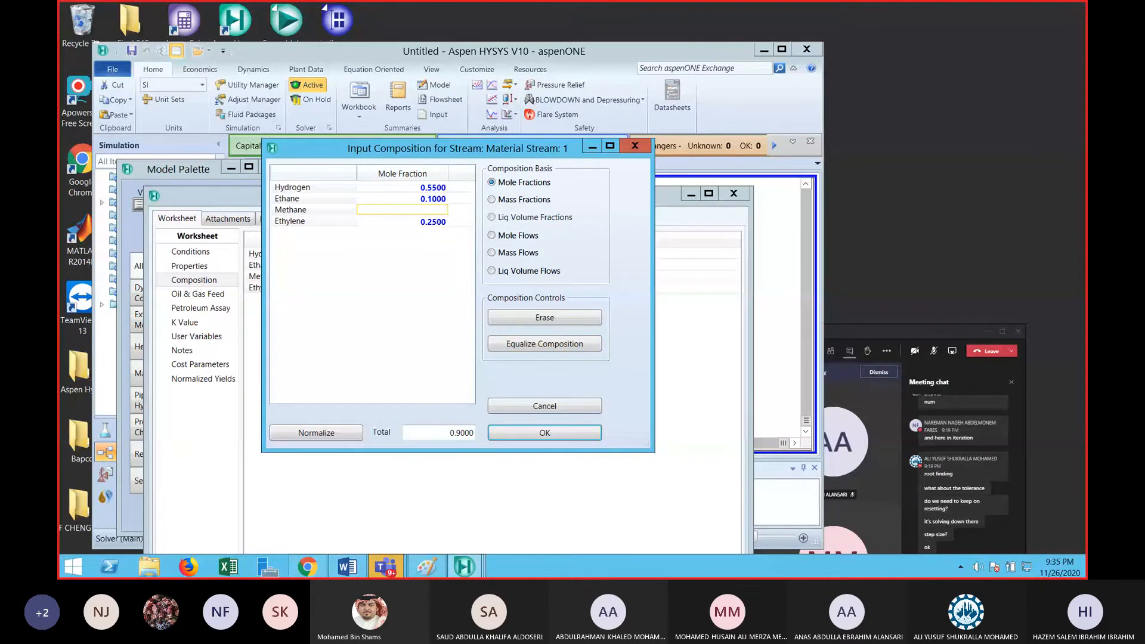
click(516, 432)
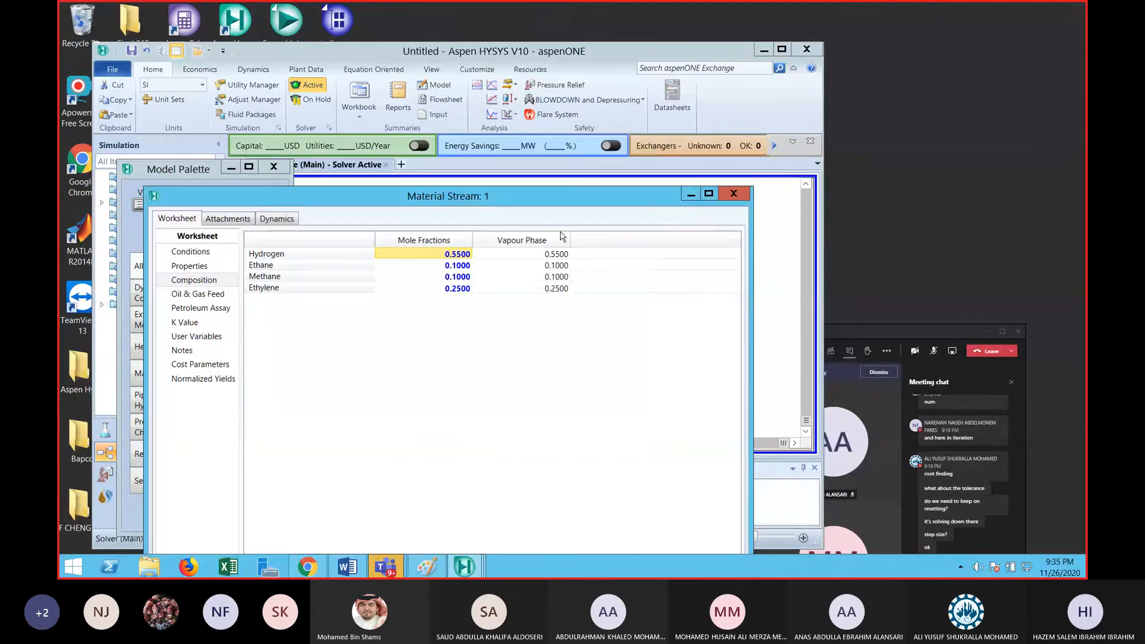
drag(563, 198, 561, 50)
click(730, 43)
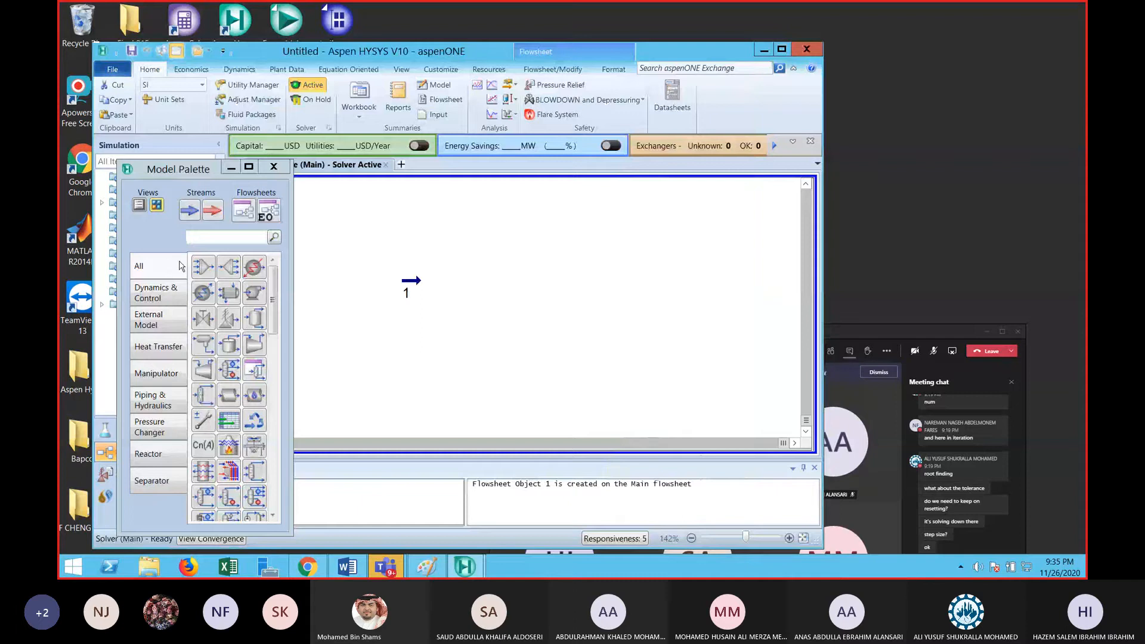
Add a cooler after stream 1 with inlet 1, outlet 2 and energy stream Q_c
drag(192, 276, 474, 281)
double_click(478, 266)
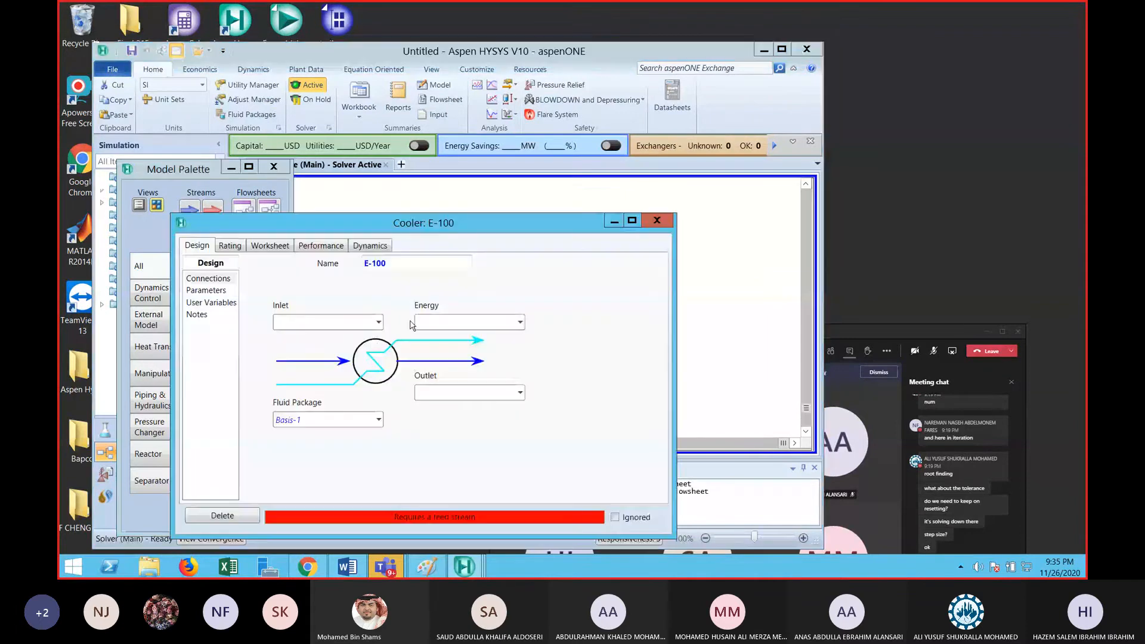
click(325, 343)
click(501, 393)
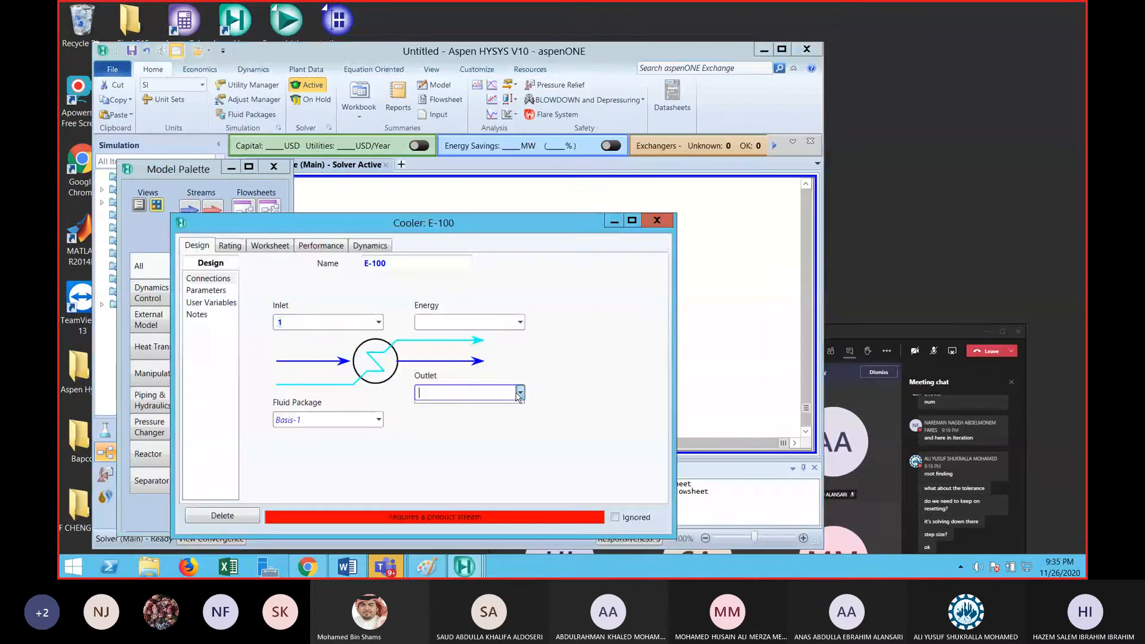
text(2)
click(495, 324)
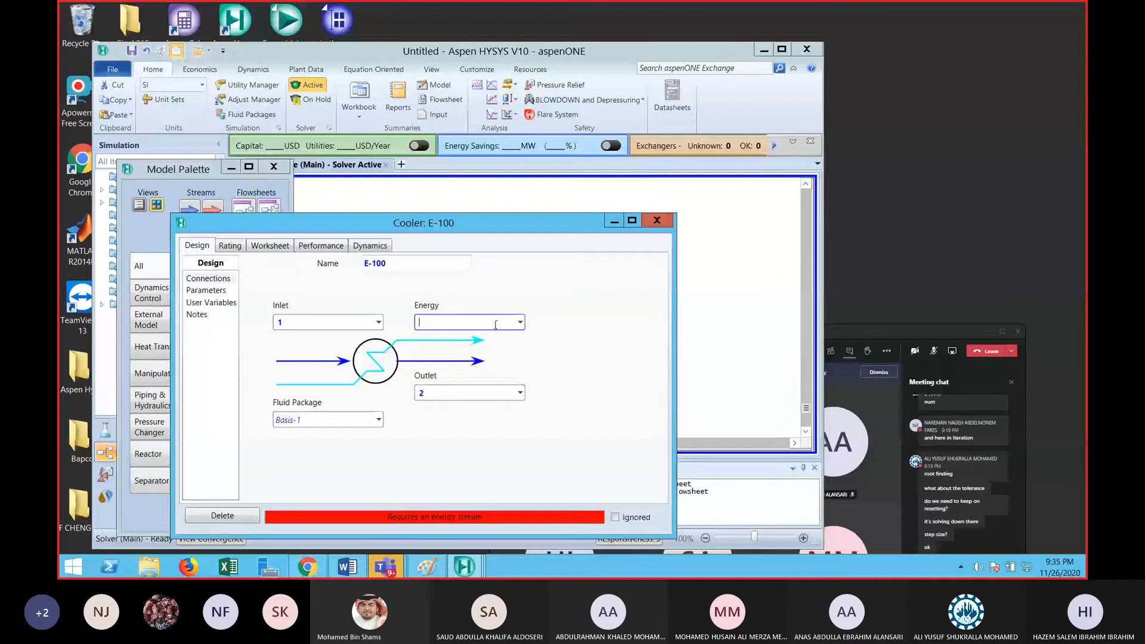
text(Q_c)
key(Return)
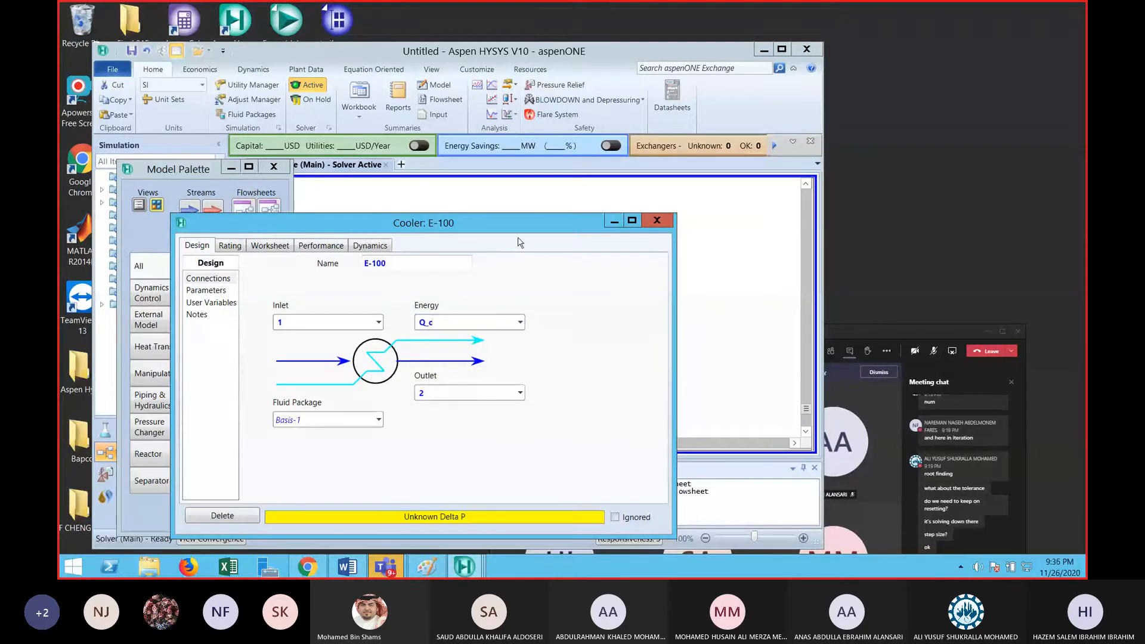
Set the heat flow of the cooler's energy stream Q_c to 0 kJ/h
drag(495, 214, 504, 165)
click(279, 196)
click(599, 332)
text(0)
key(Return)
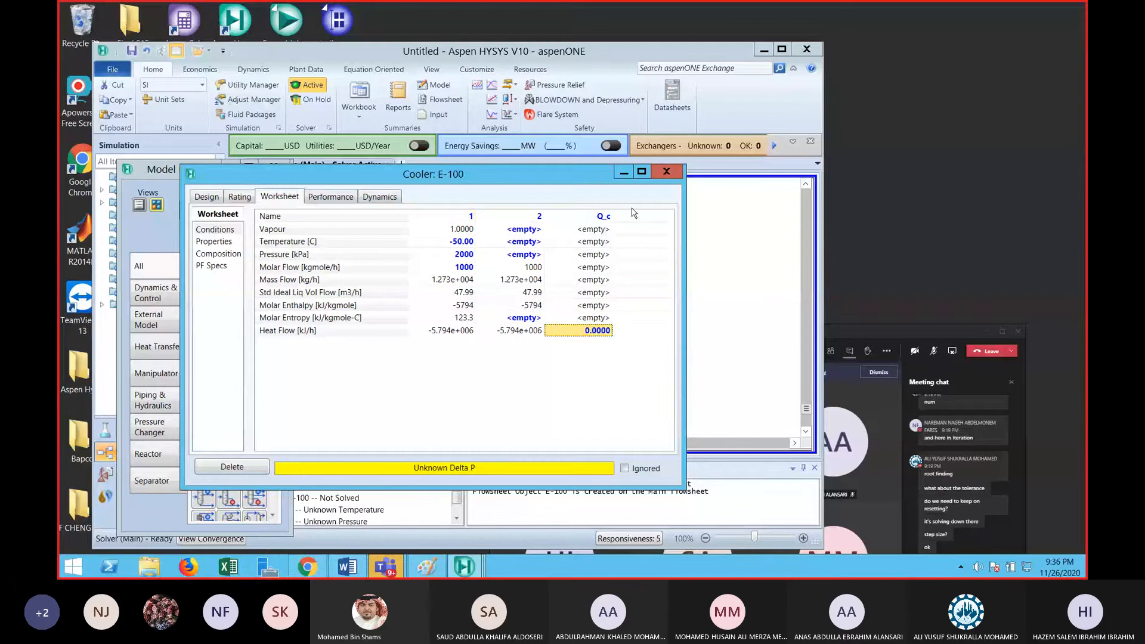
Set the cooler's pressure drop (Delta P) to 5 psi and close the cooler
click(214, 242)
click(208, 197)
click(215, 241)
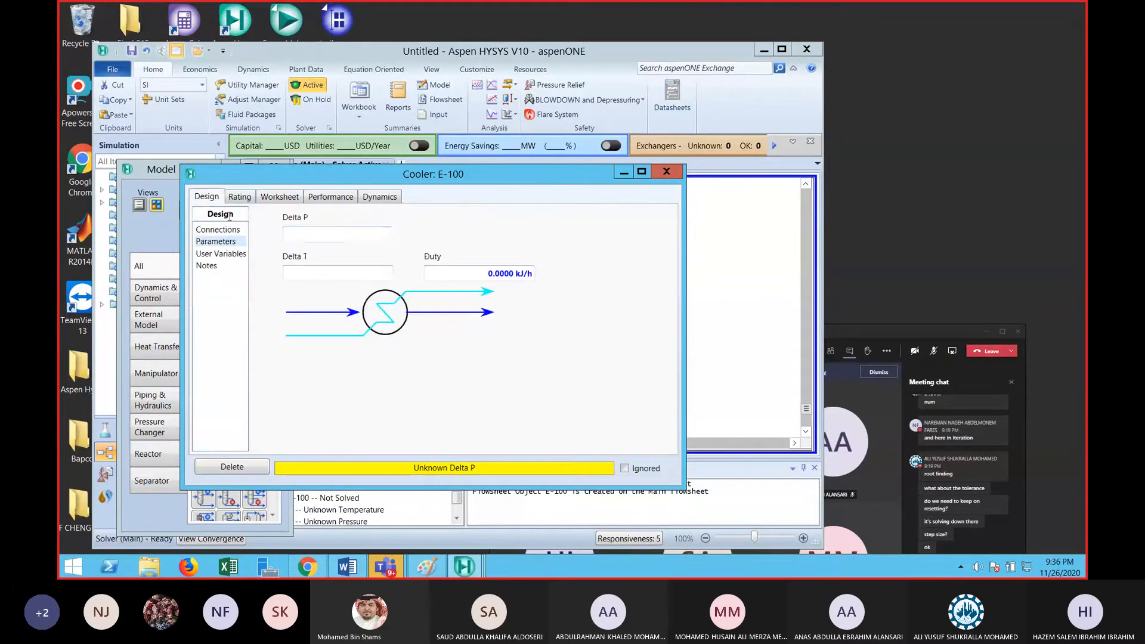
click(303, 234)
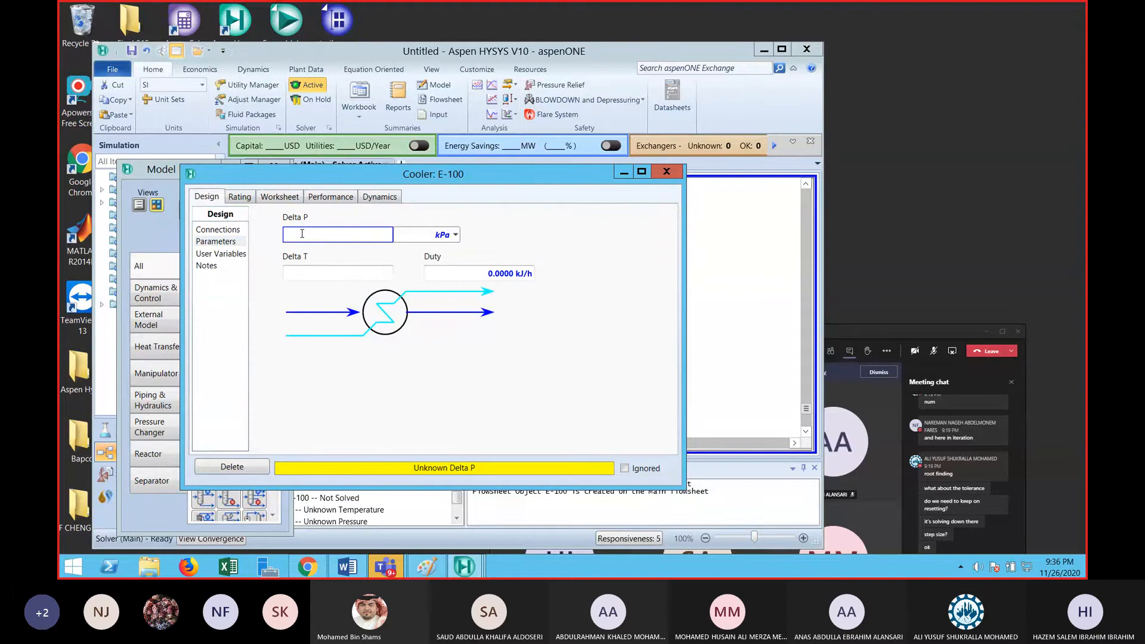
text(1)
click(455, 235)
scroll(425, 362, down, 3)
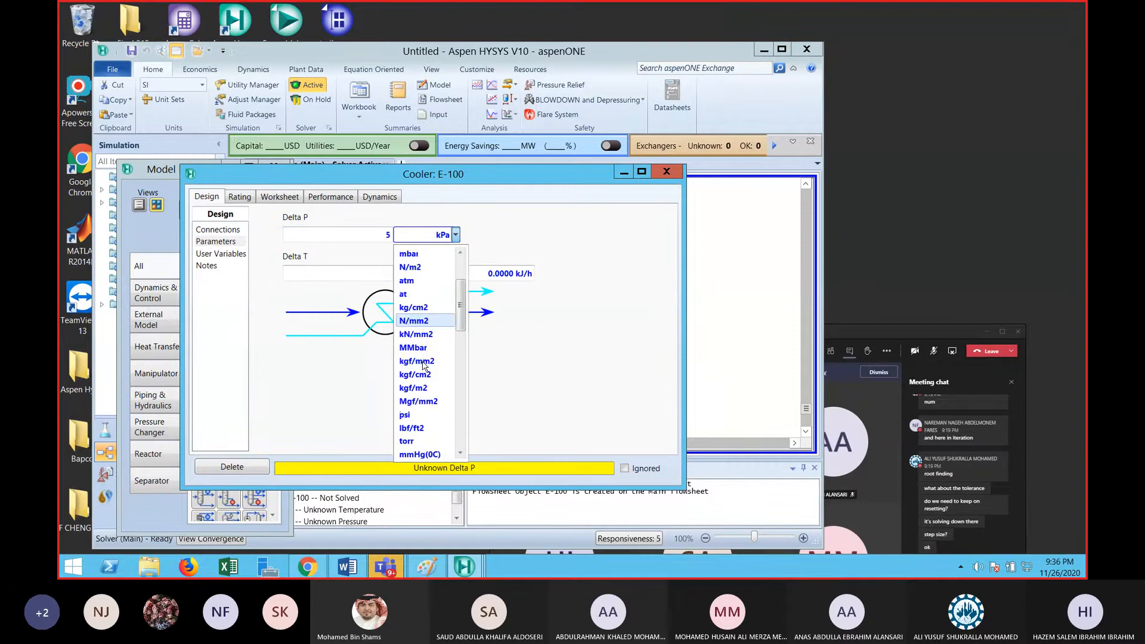
click(424, 417)
click(667, 172)
click(670, 242)
Add a separator after the cooler and connect stream 2 as its inlet
click(255, 321)
click(621, 271)
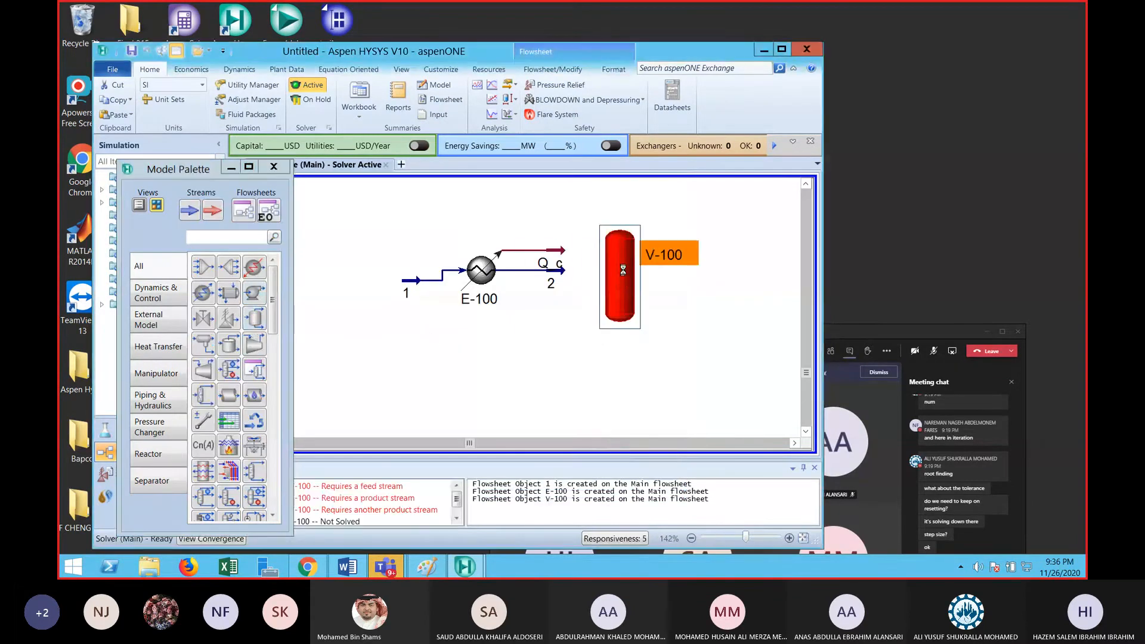
double_click(623, 270)
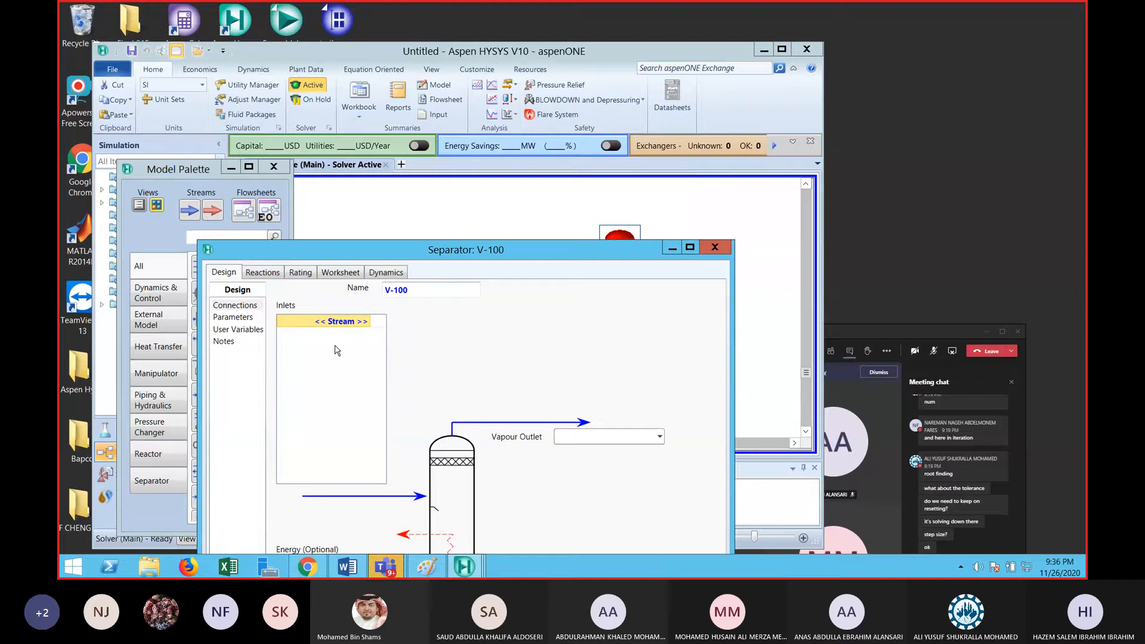
click(365, 322)
click(338, 344)
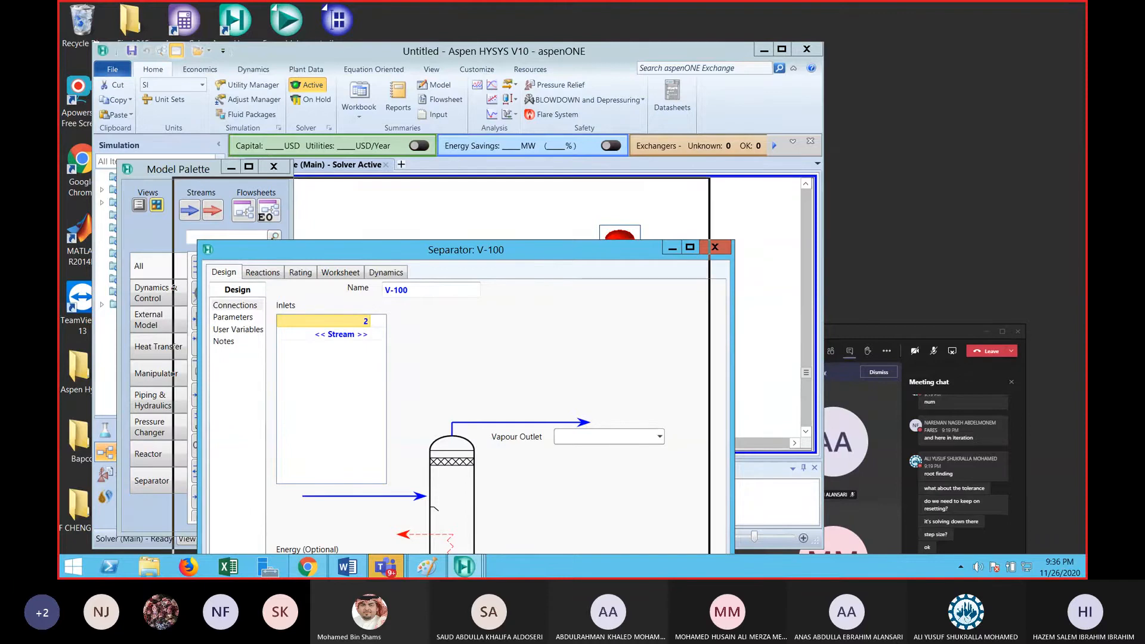
drag(560, 255, 490, 100)
Name the separator's vapour outlet H2_stream and its liquid outlet L_Separated, and close the separator
click(522, 280)
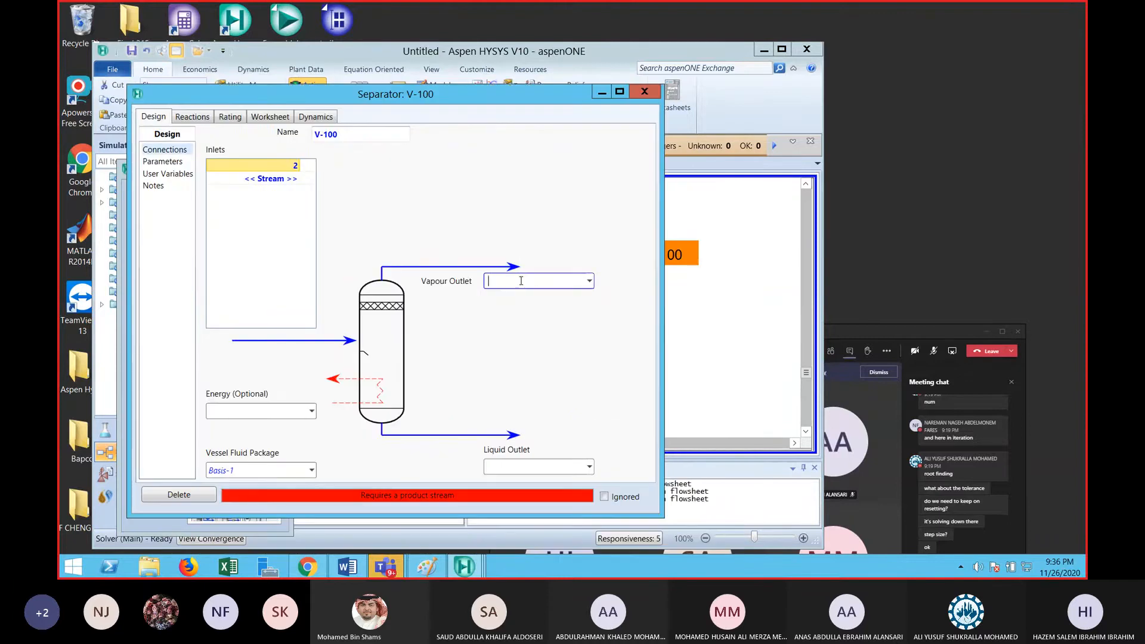
text(H2_stream)
click(526, 466)
text(Separated)
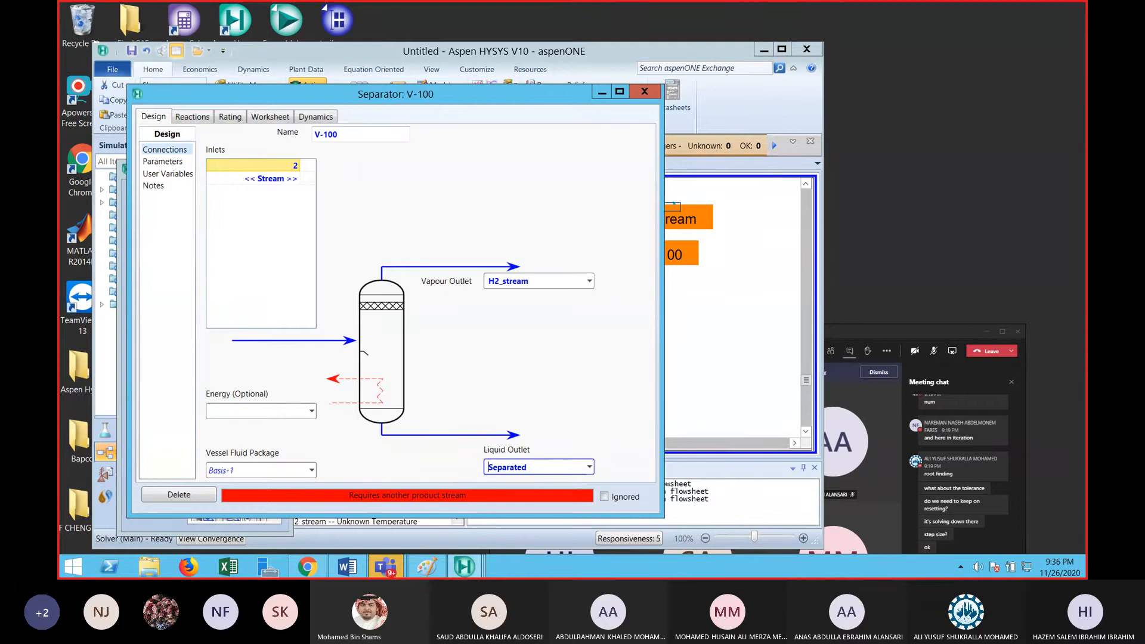
text(L_)
key(Return)
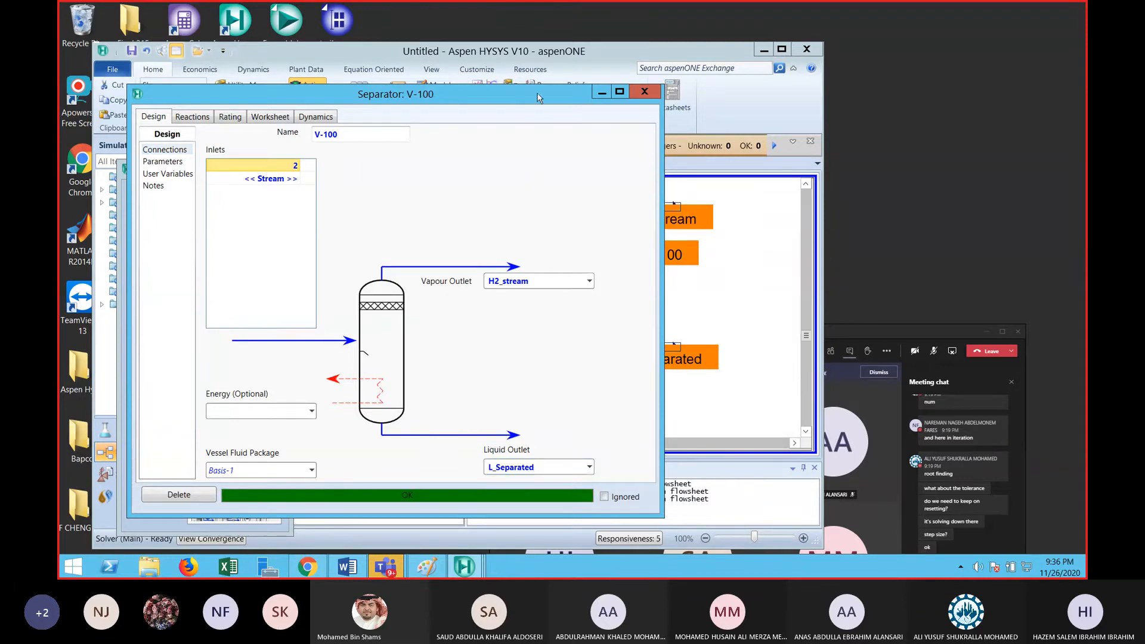
click(644, 92)
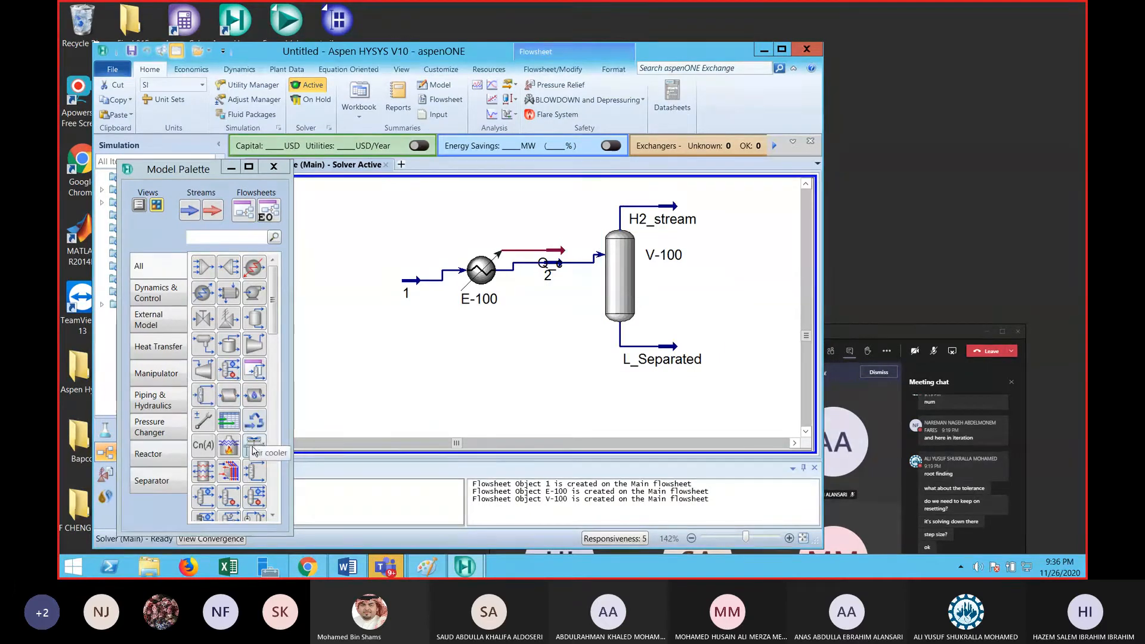
Add a spreadsheet below the feed stream and label cells A1 Eth_feed and A2 Eth_L
click(229, 421)
click(375, 384)
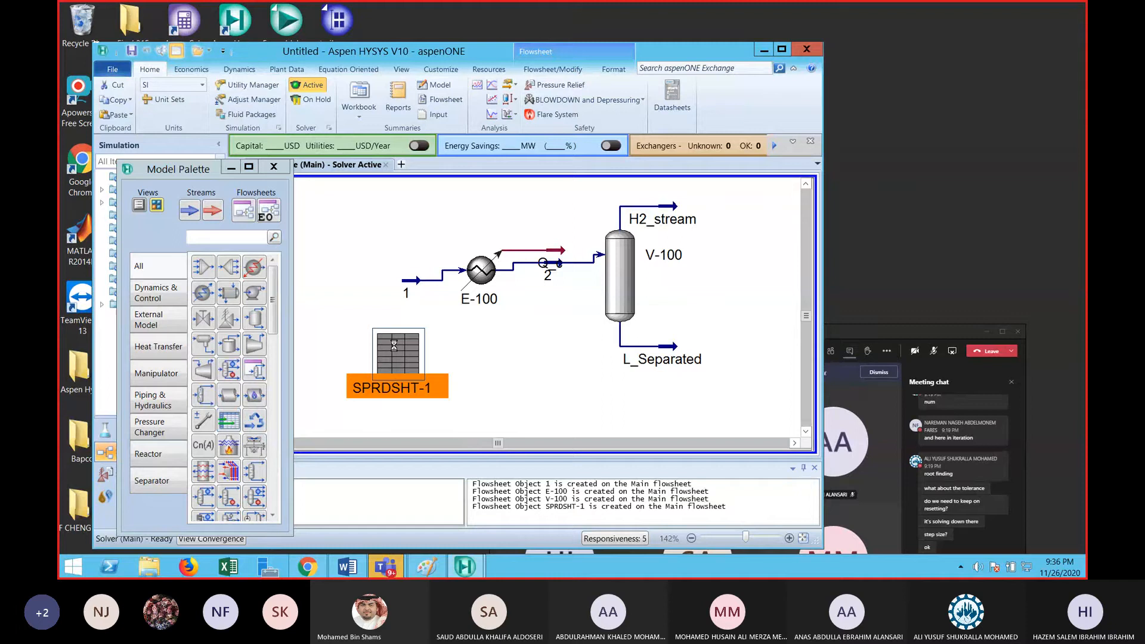
double_click(393, 346)
click(294, 194)
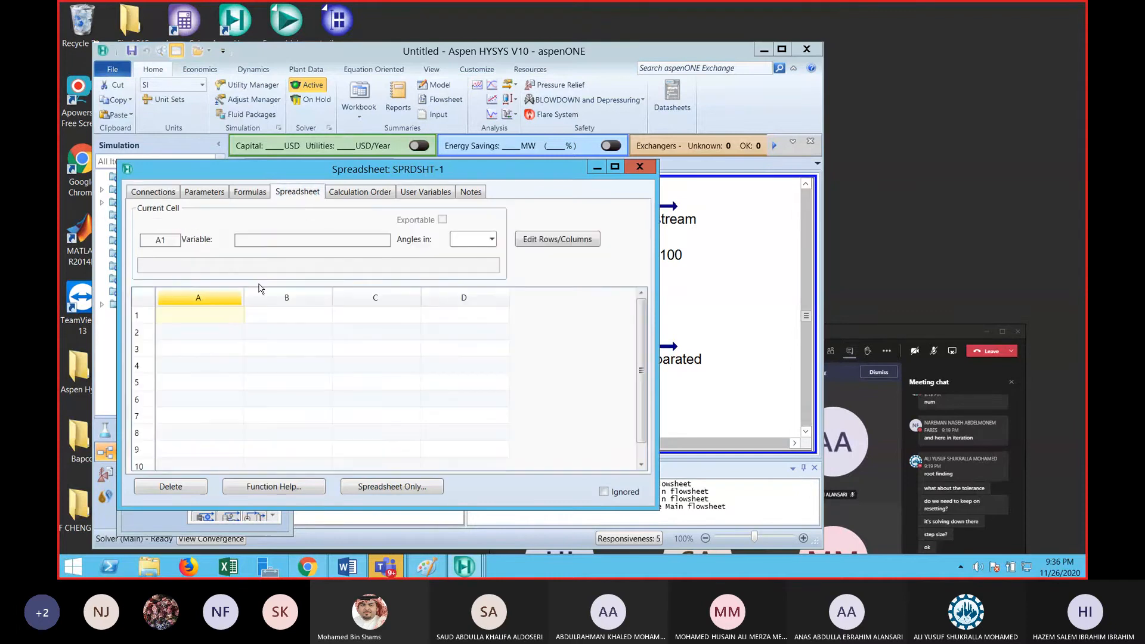
click(220, 320)
text(Eth)
click(177, 334)
text(E)
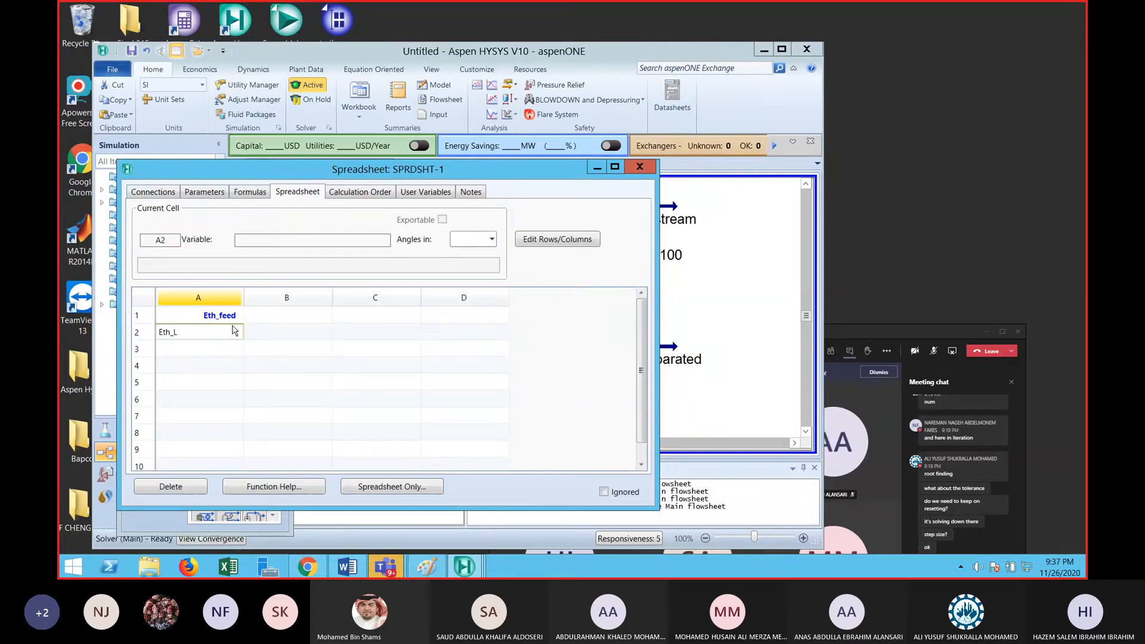
Import stream 1's Master Comp Molar Flow of Ethylene into spreadsheet cell B1
click(263, 319)
right_click(271, 319)
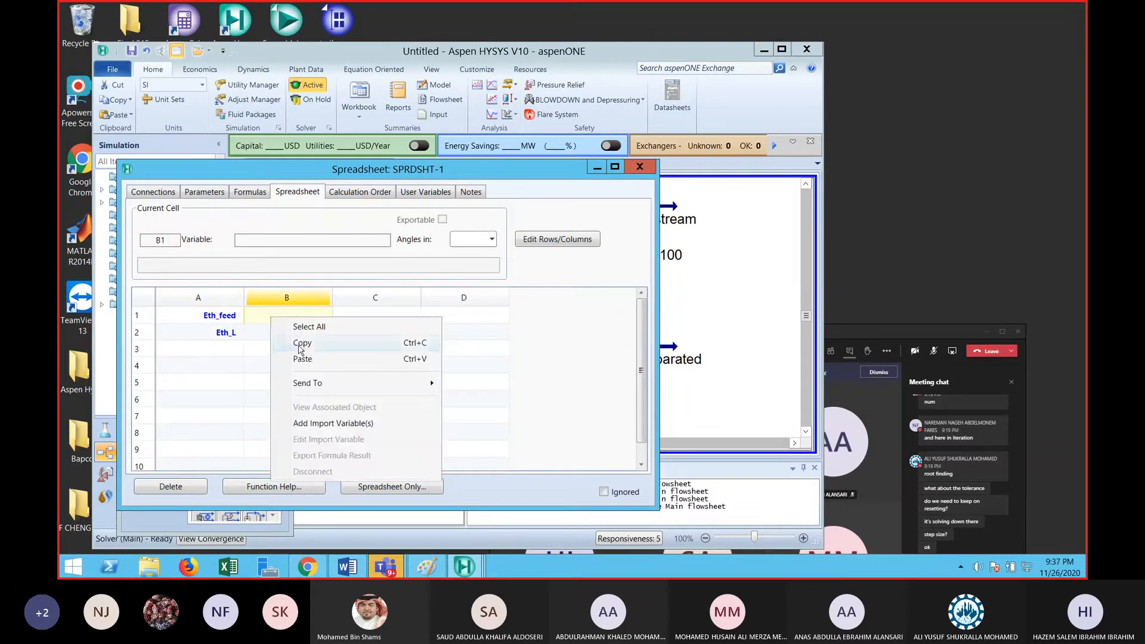
click(312, 424)
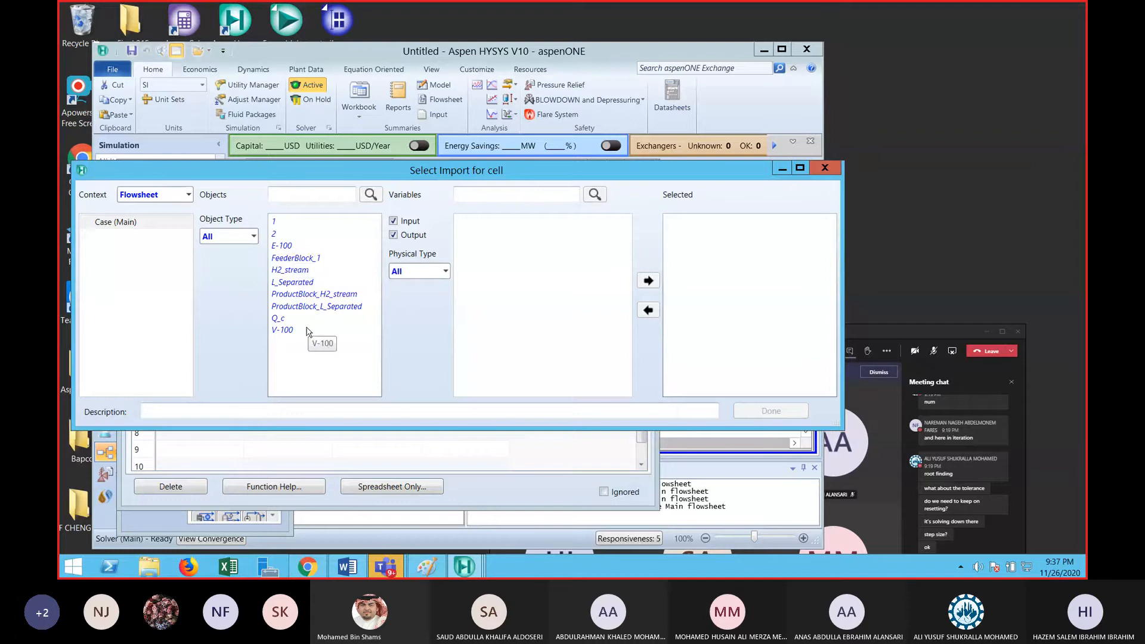
click(280, 222)
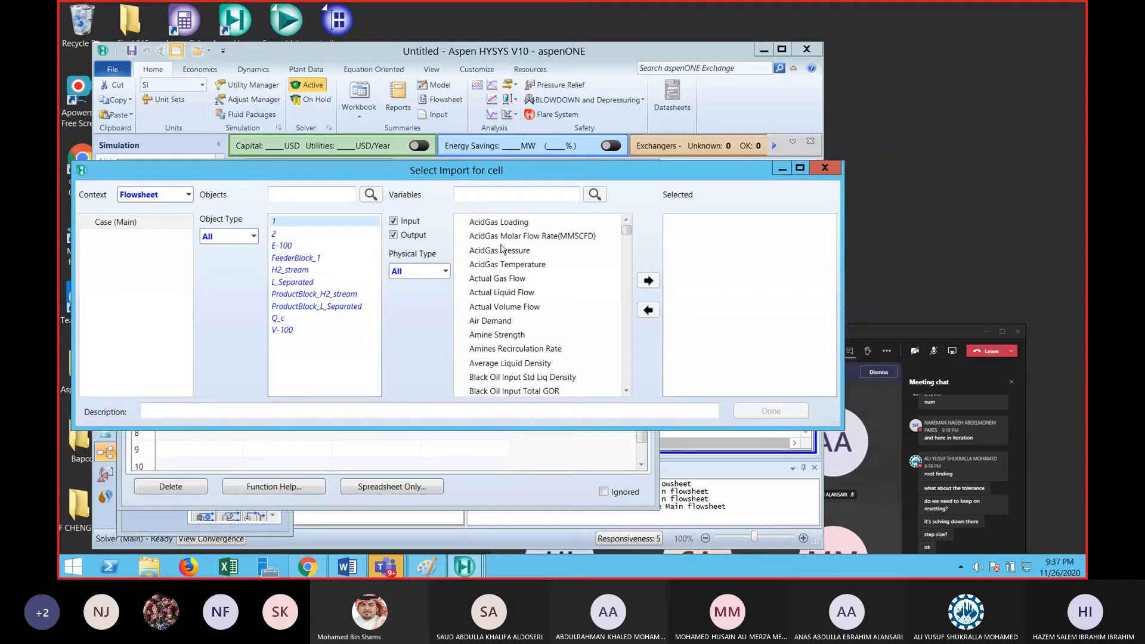
drag(626, 230, 632, 303)
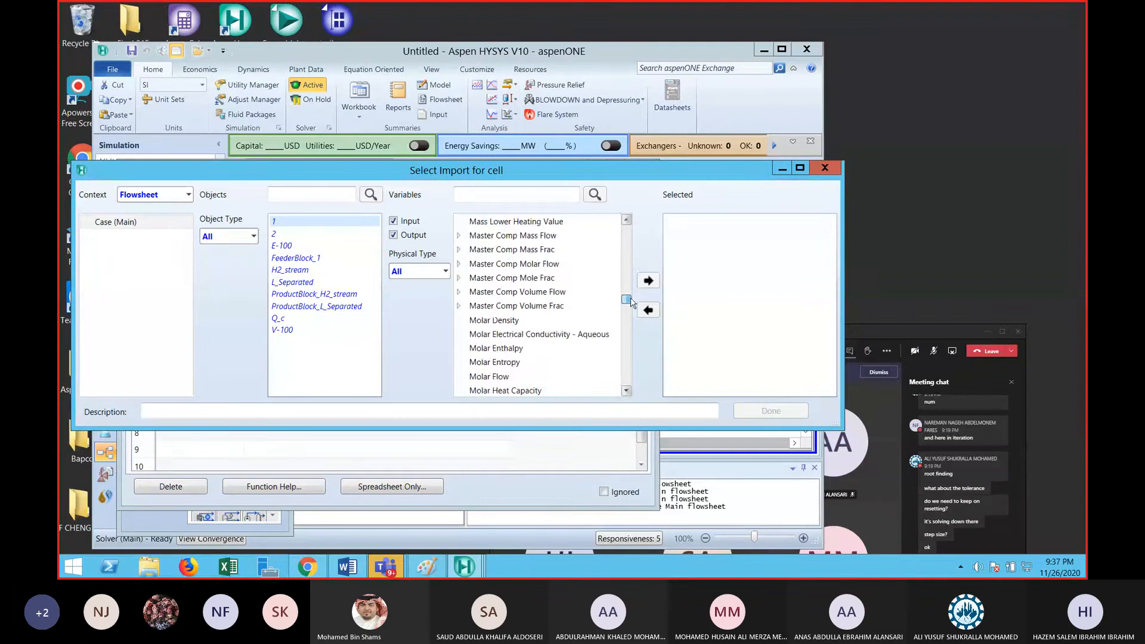
click(459, 264)
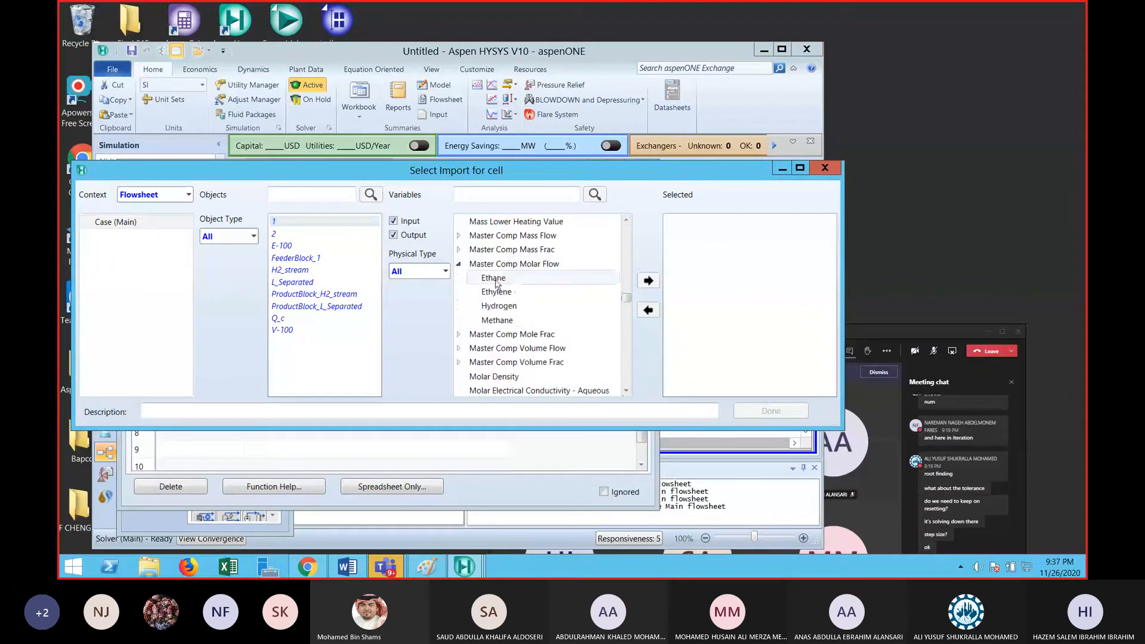
click(504, 293)
click(649, 281)
click(772, 411)
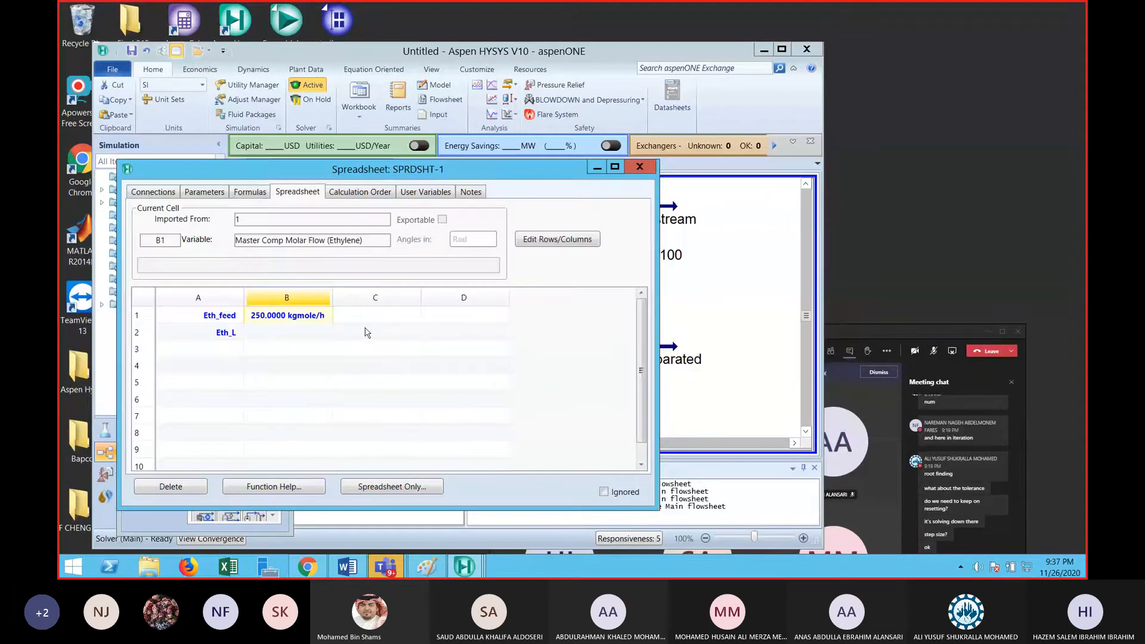
Import L_Separated's Master Comp Molar Flow of Ethylene into spreadsheet cell B2
click(255, 334)
right_click(258, 334)
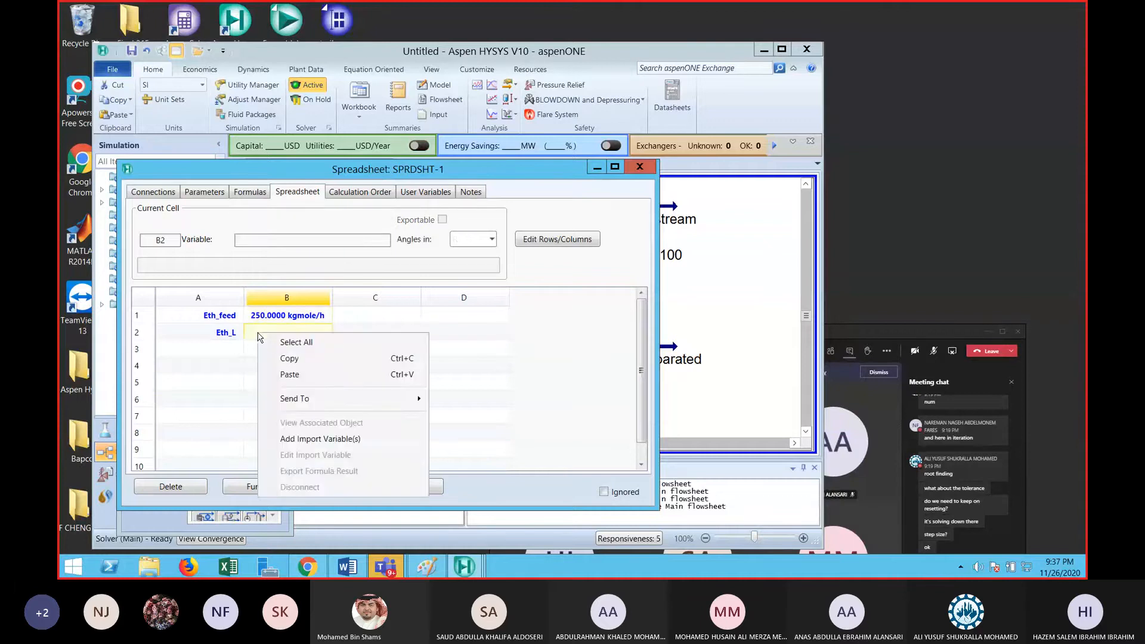
click(398, 425)
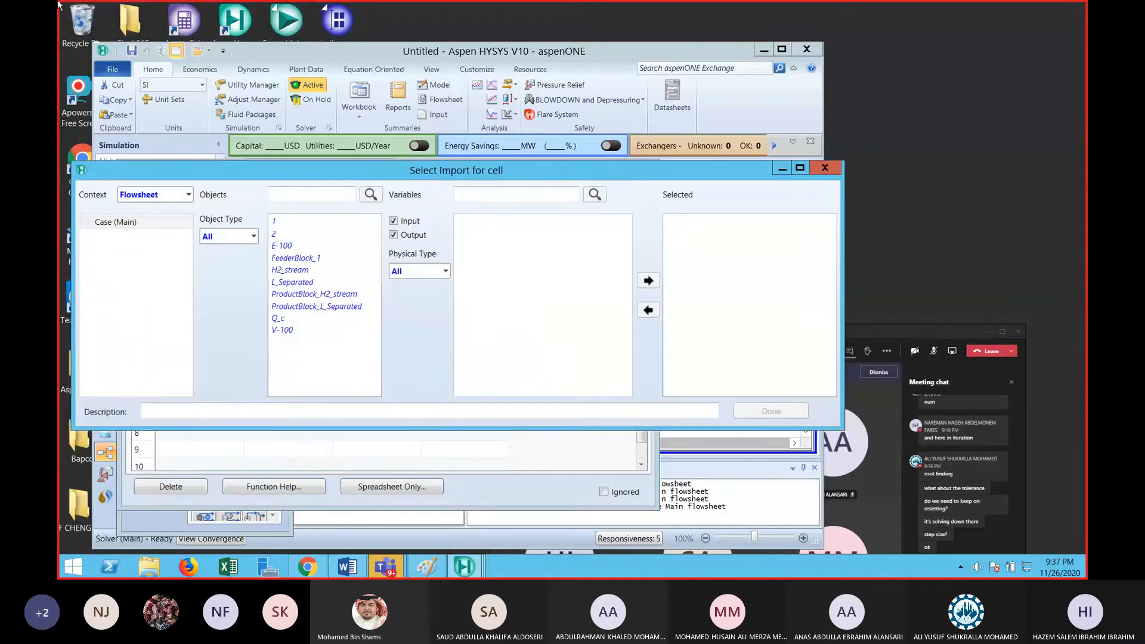
click(298, 283)
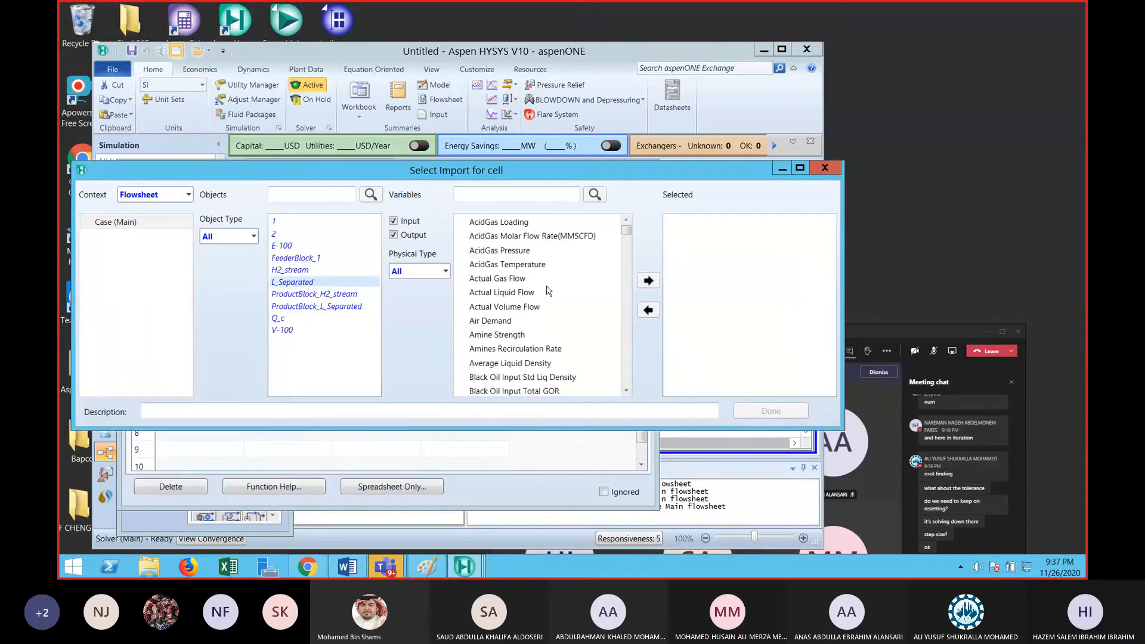
scroll(628, 237, down, 1)
drag(628, 237, 627, 301)
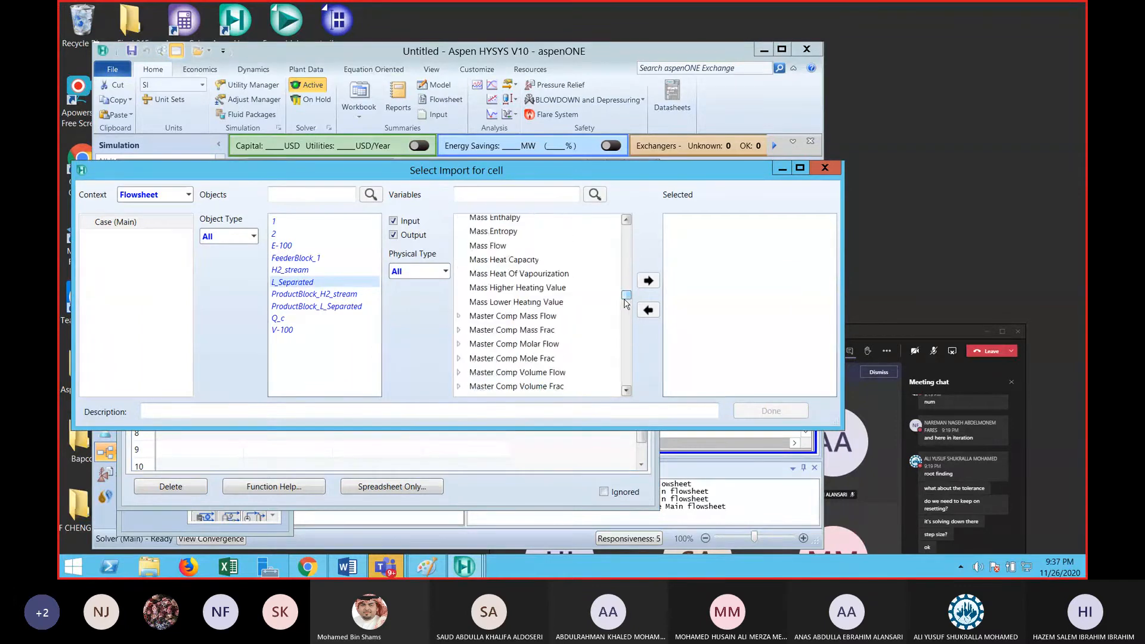
click(457, 345)
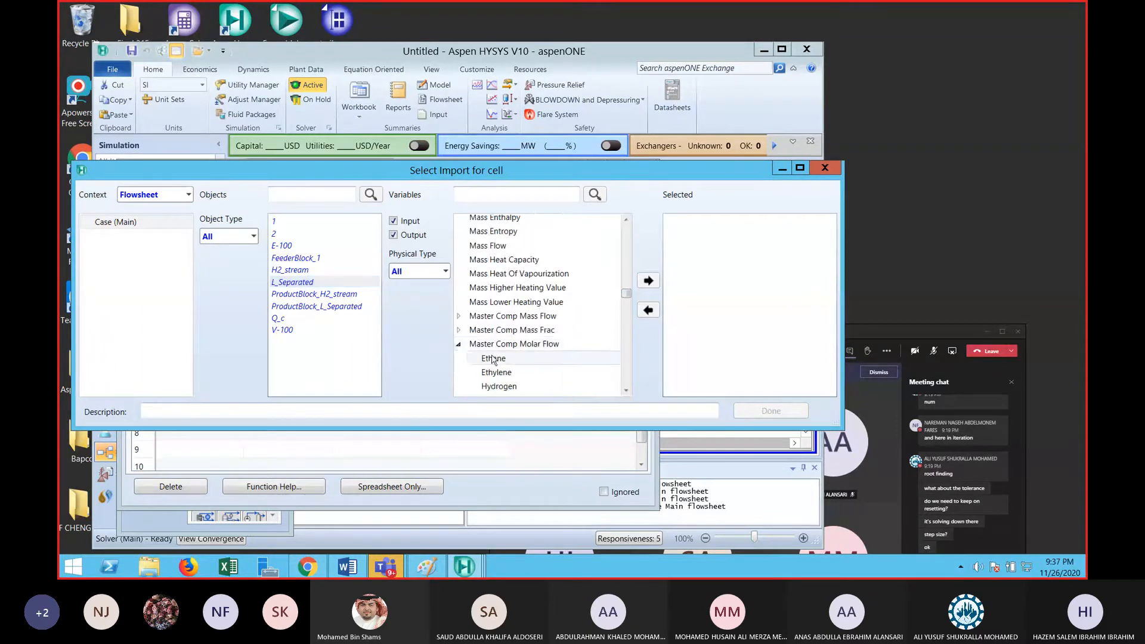
click(603, 368)
click(649, 281)
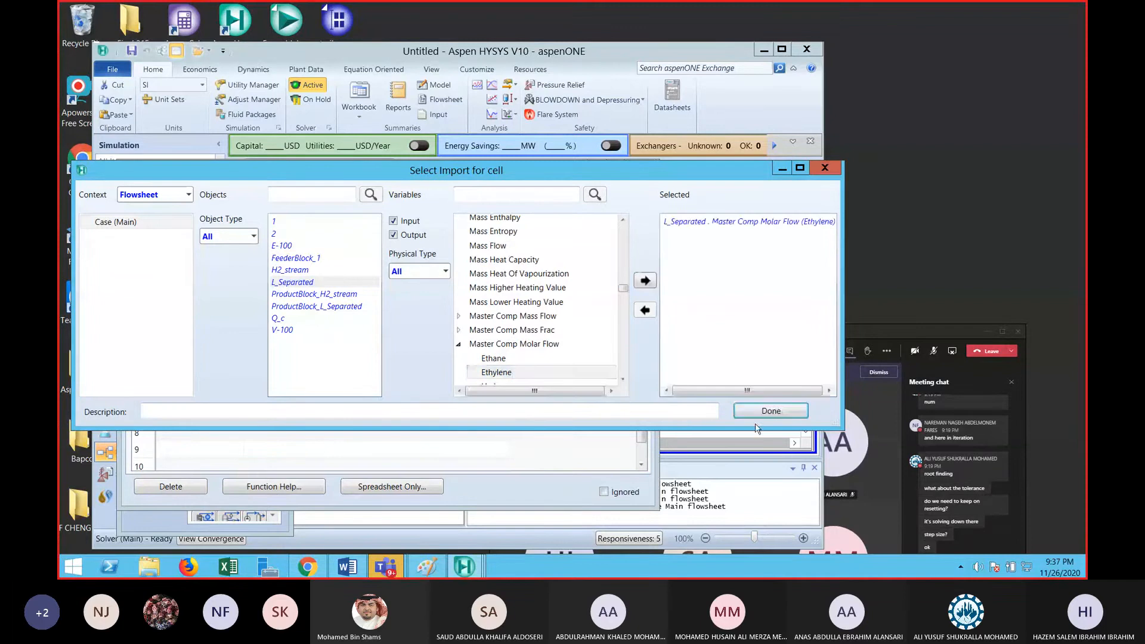
click(768, 412)
Label cell A3 Lost_eth, enter the formula =(B1-B2)/B1 in B3, and close the spreadsheet
click(234, 355)
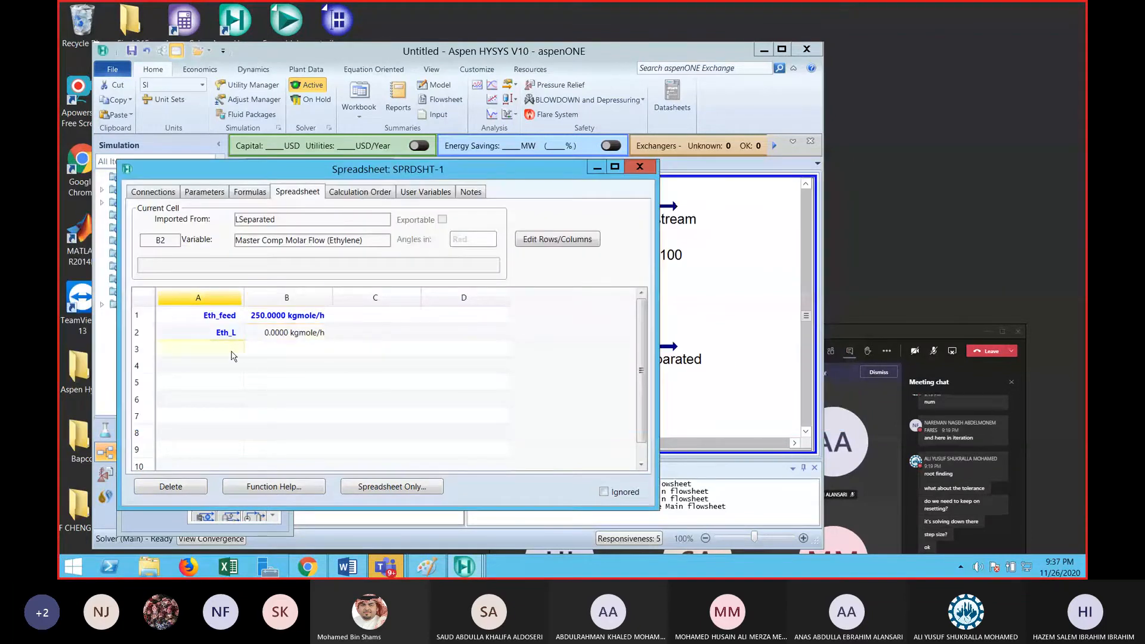
text(Lost_eth)
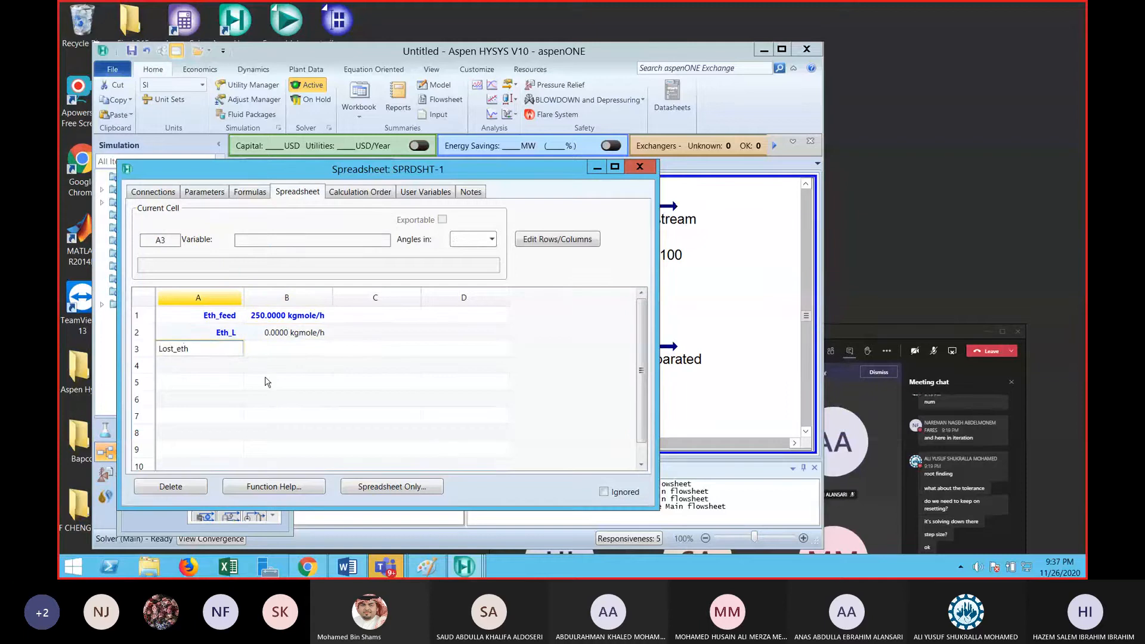
key(Tab)
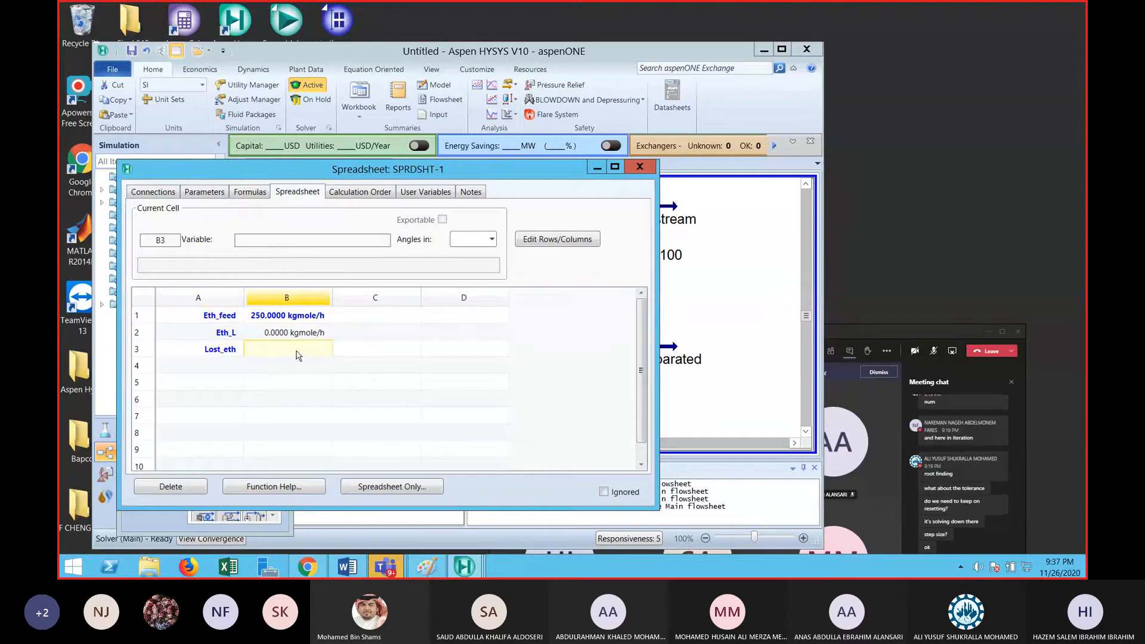
text(=(B1-B2)/B1)
key(Return)
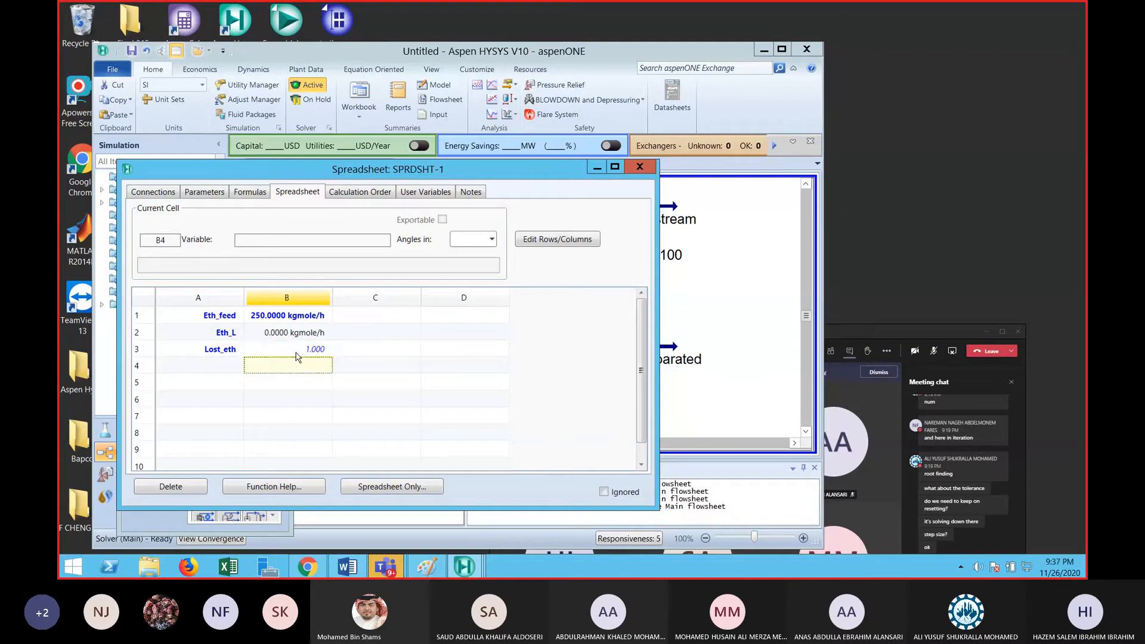
click(640, 169)
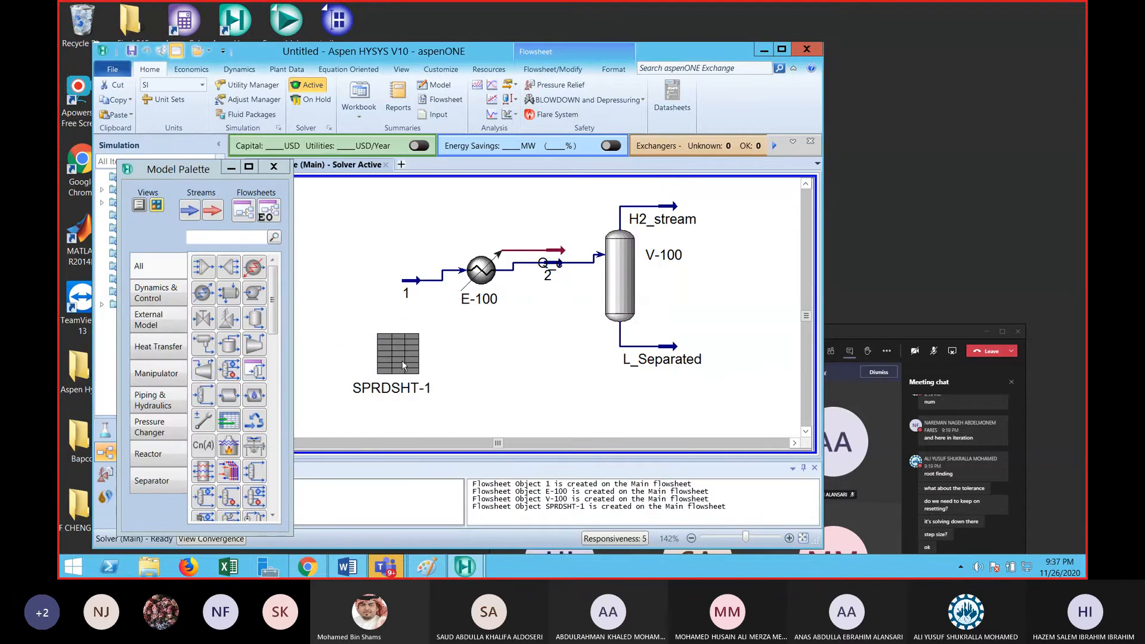
Add an Adjust operation above the cooler and open its settings
click(204, 420)
click(451, 217)
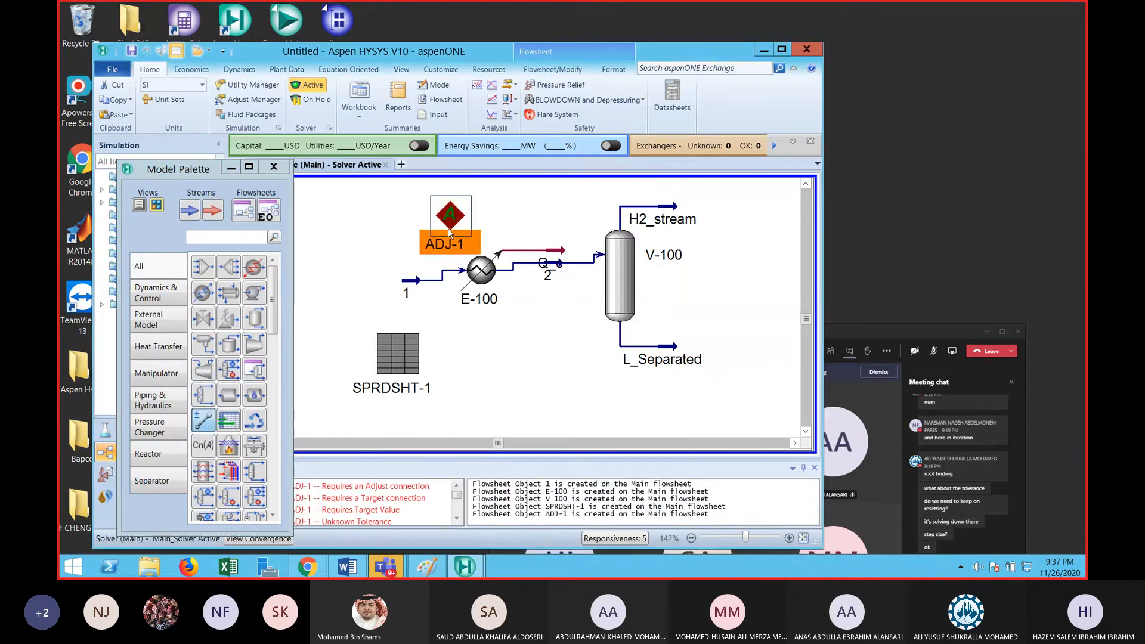
right_click(452, 220)
click(410, 228)
double_click(450, 222)
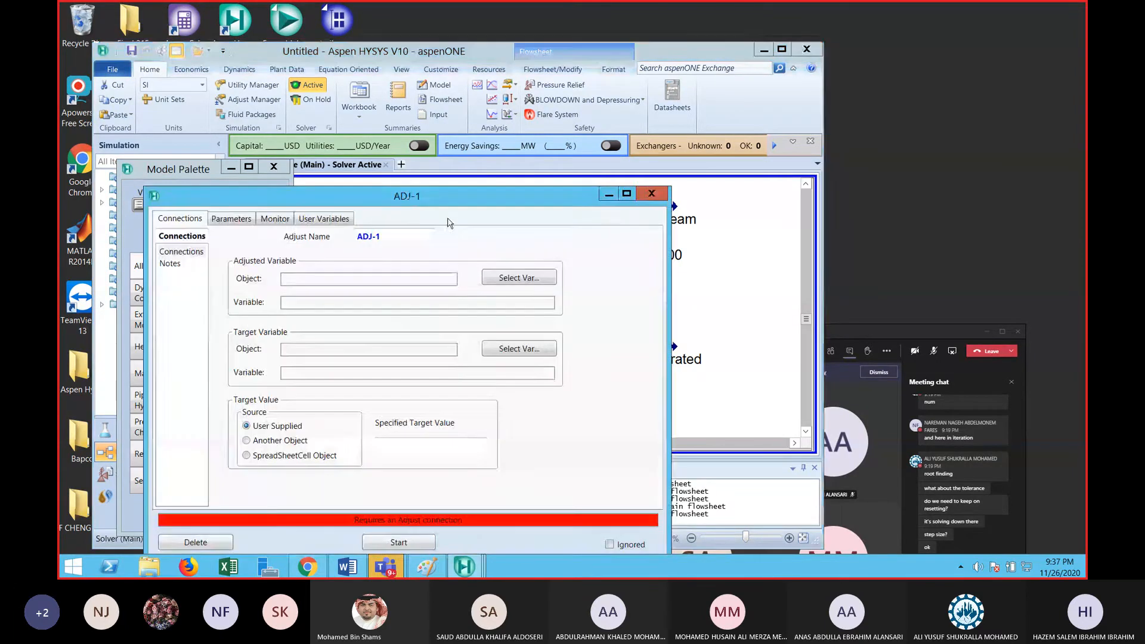
click(500, 282)
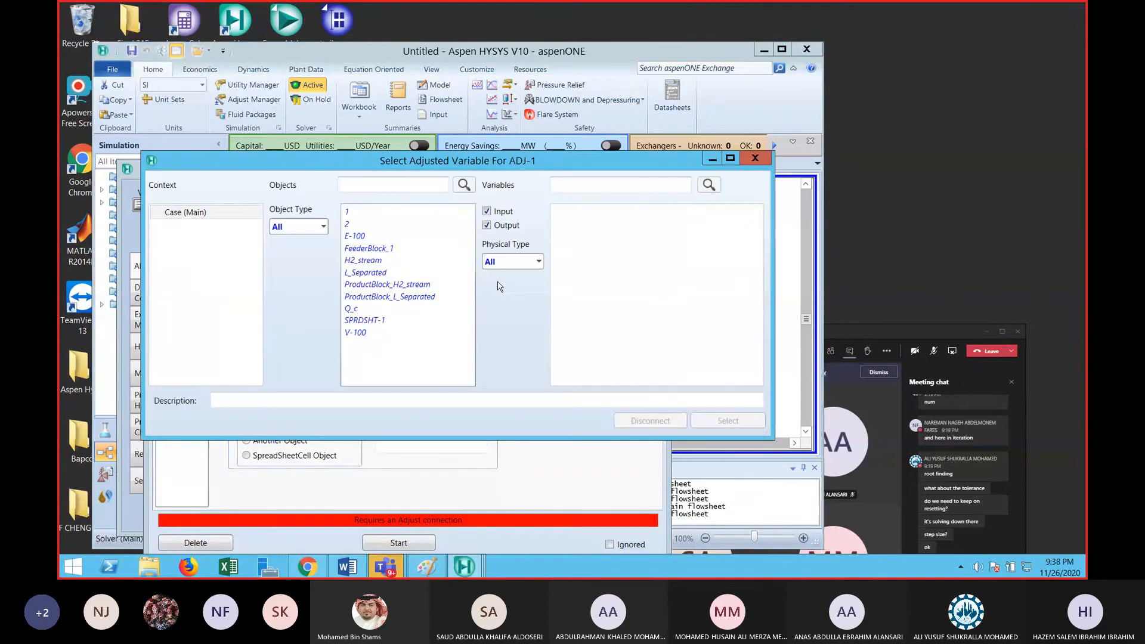
click(385, 214)
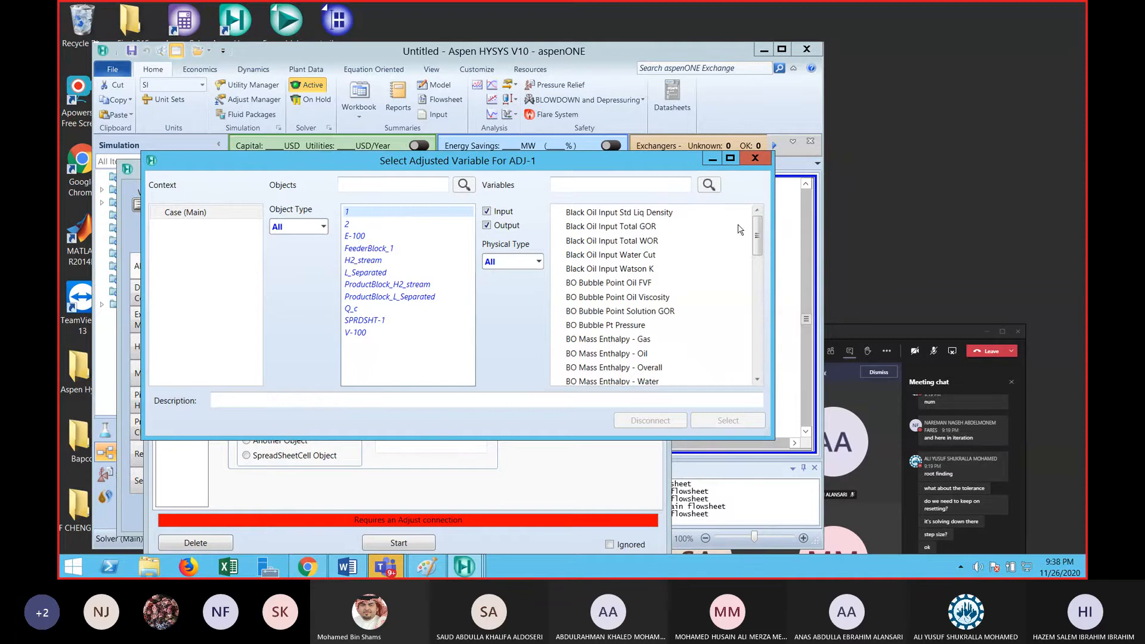
drag(756, 236, 749, 346)
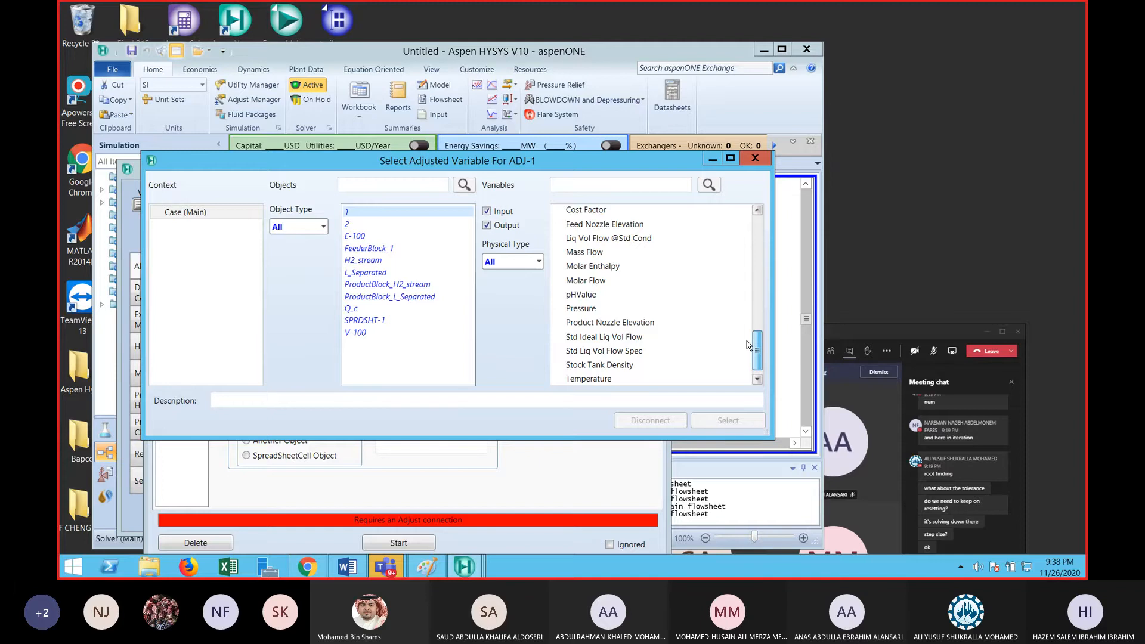
click(749, 159)
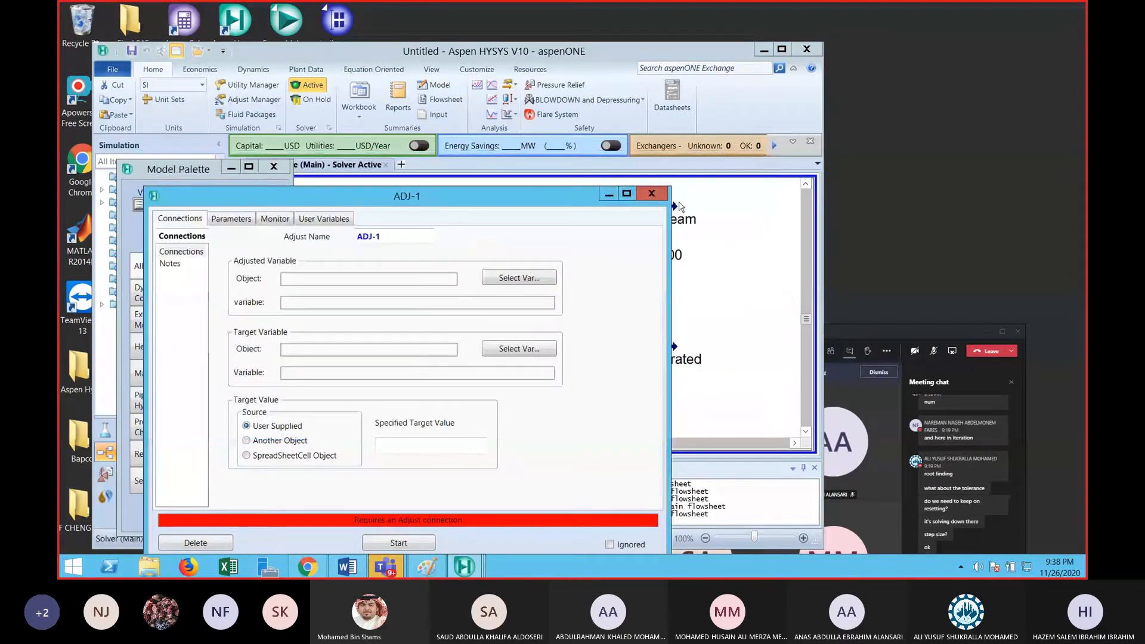
click(519, 277)
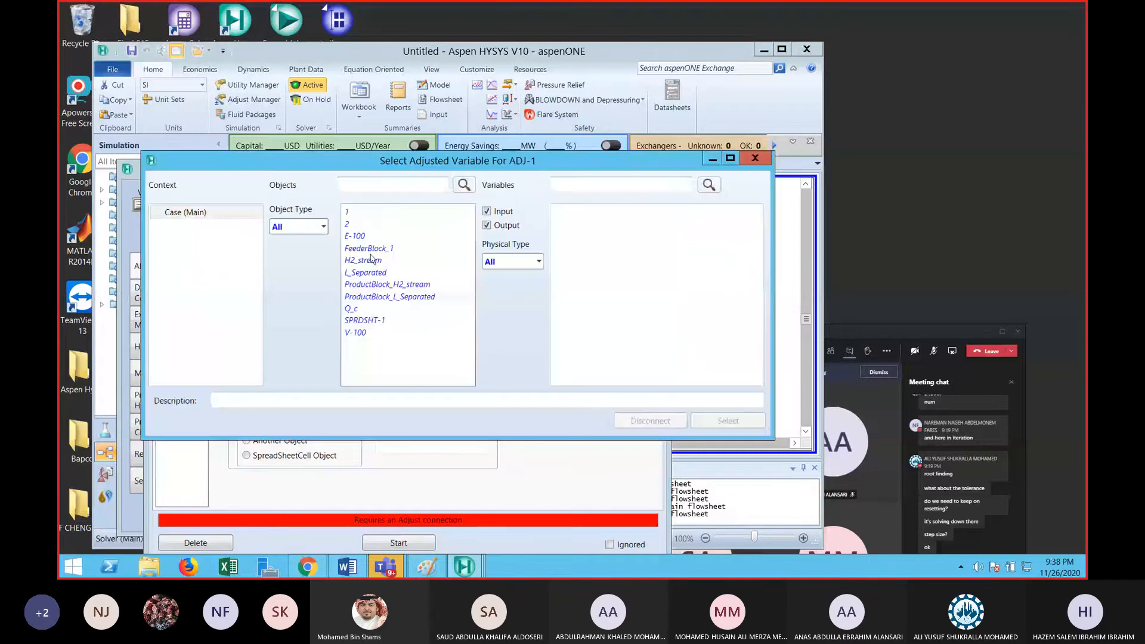
click(754, 158)
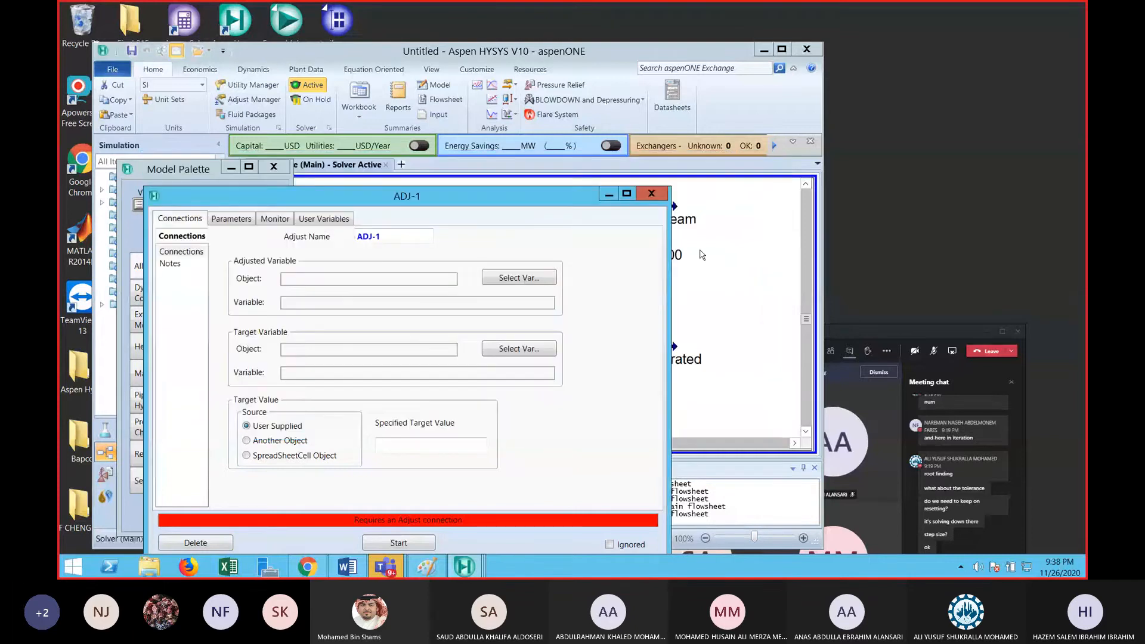
Reopen the Adjust operation ADJ-1 and select the Heat Flow of Q_c as its adjusted variable
click(702, 255)
click(452, 220)
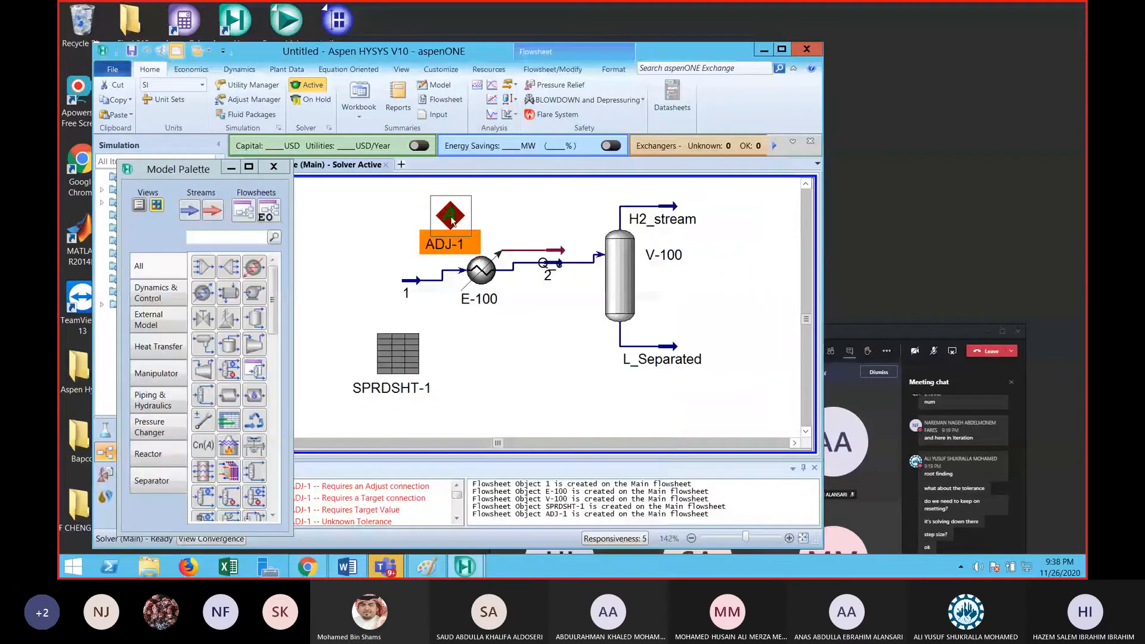
double_click(452, 220)
click(596, 305)
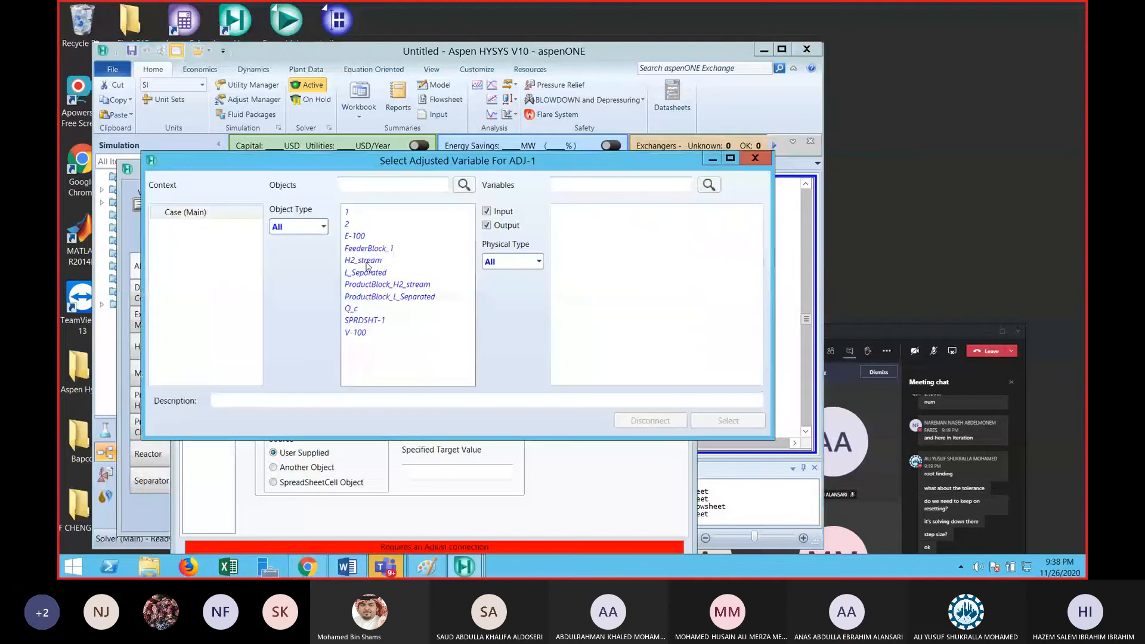
click(365, 309)
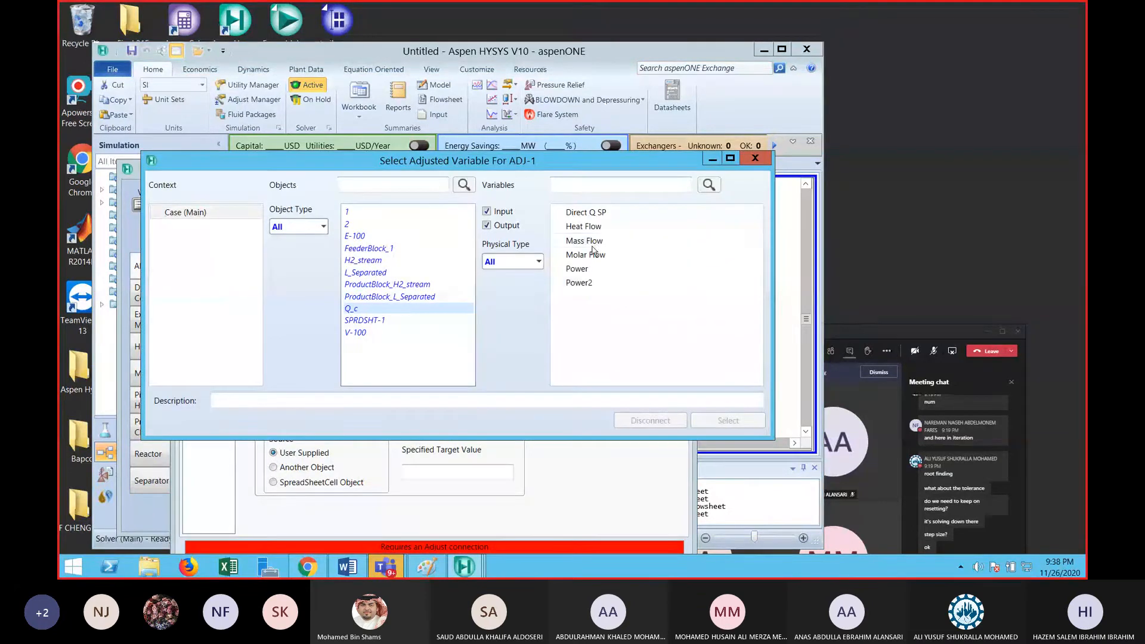
click(586, 227)
click(710, 422)
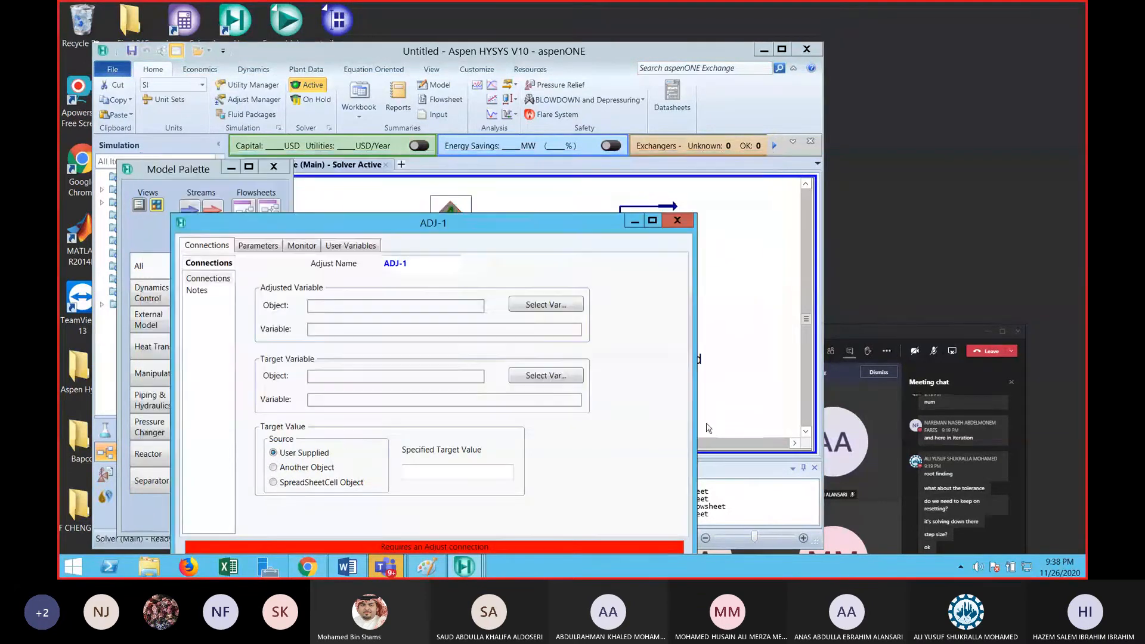
Select cell B3 of SPRDSHT-1 as the Adjust's target variable and set the specified target value to 0.02
click(545, 377)
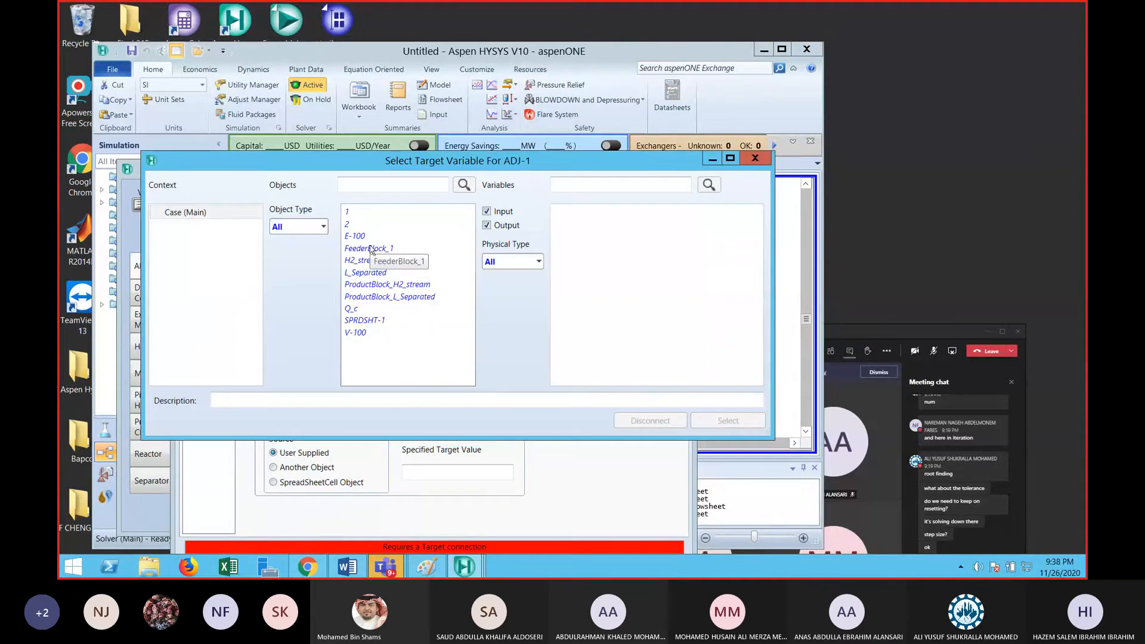
click(377, 322)
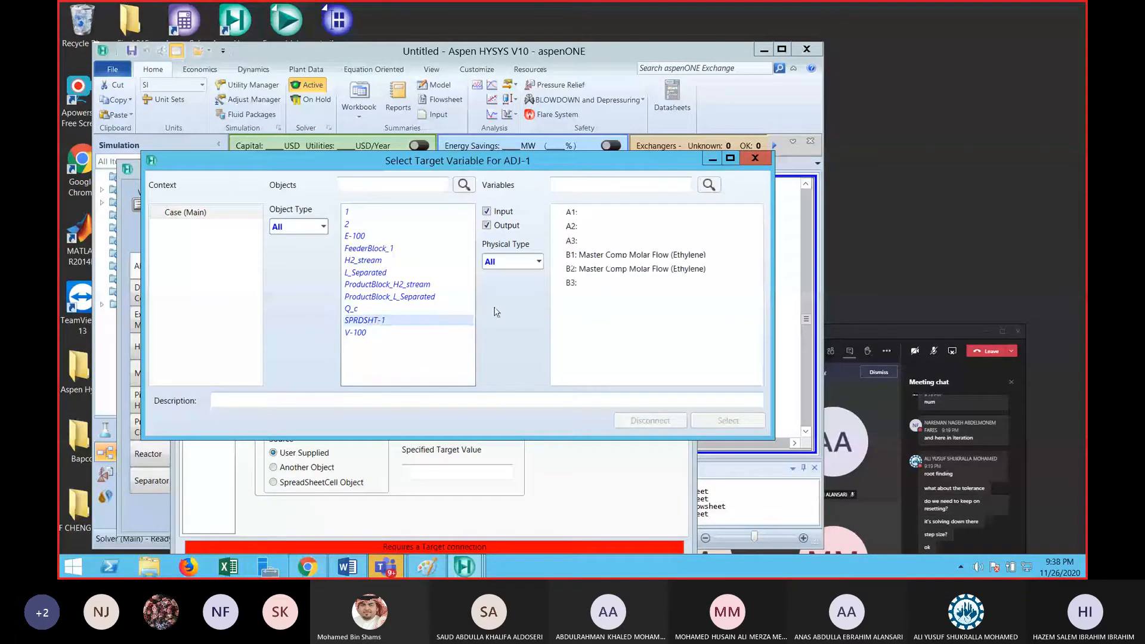
click(574, 284)
click(705, 420)
click(459, 472)
text(0.02)
drag(484, 230, 509, 112)
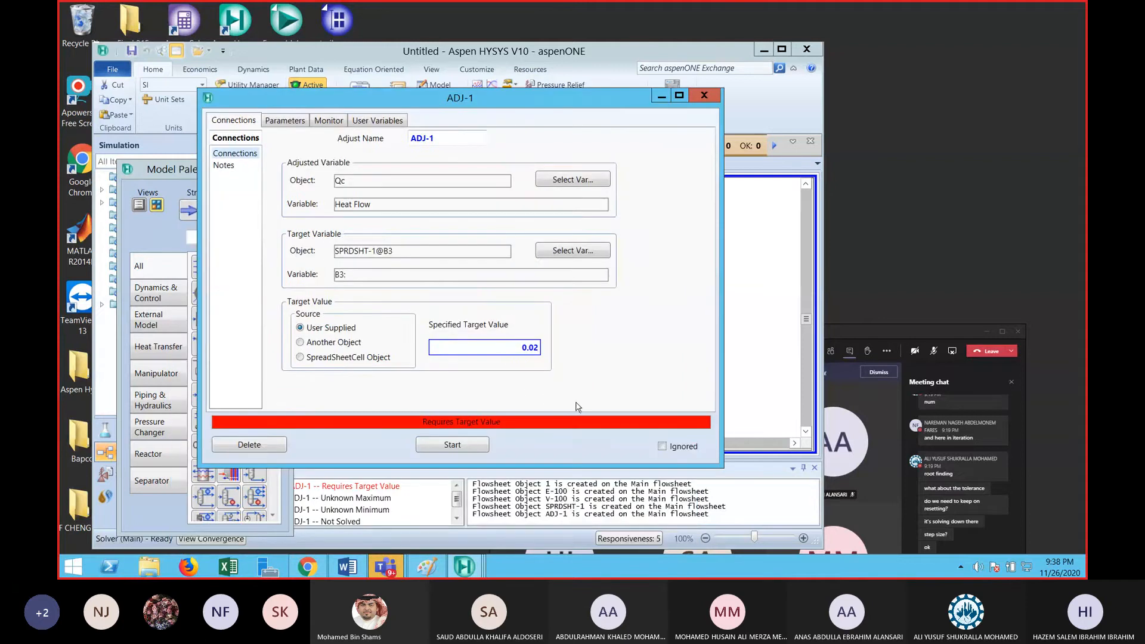
key(Return)
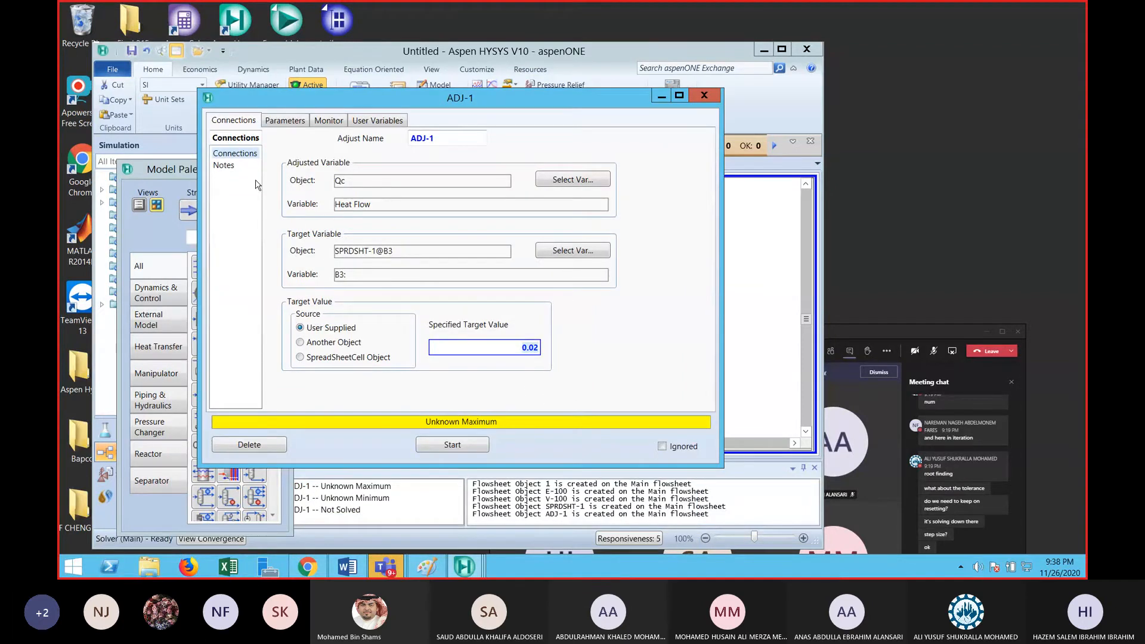
Set the Adjust's maximum iterations to 500 and step size to 100 kJ/h, and start solving
click(293, 121)
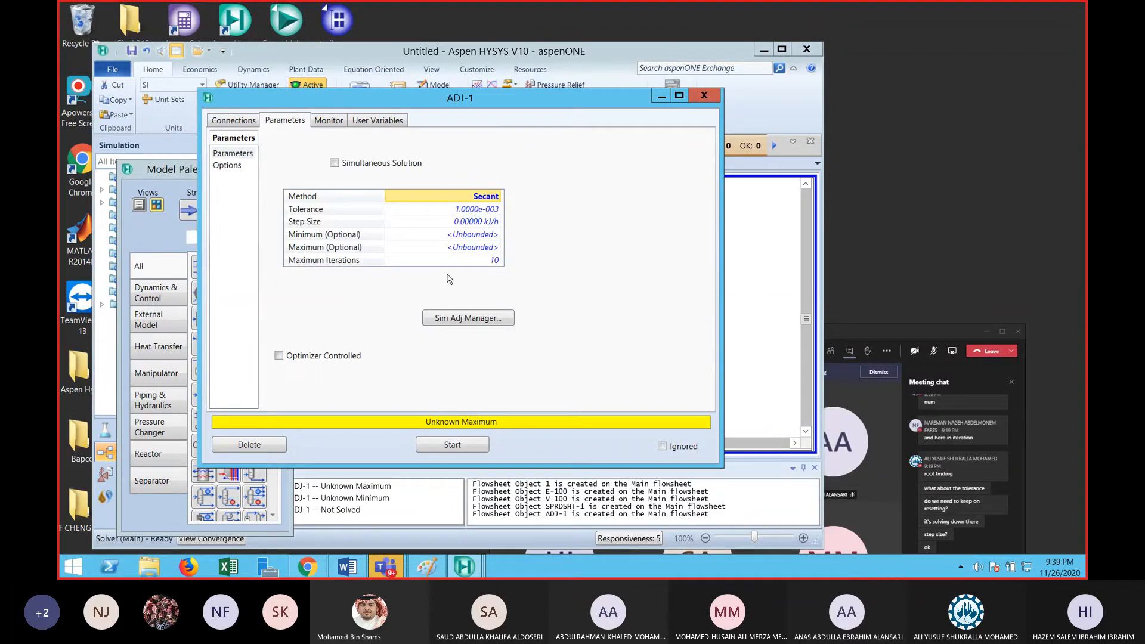
click(464, 262)
text(5)
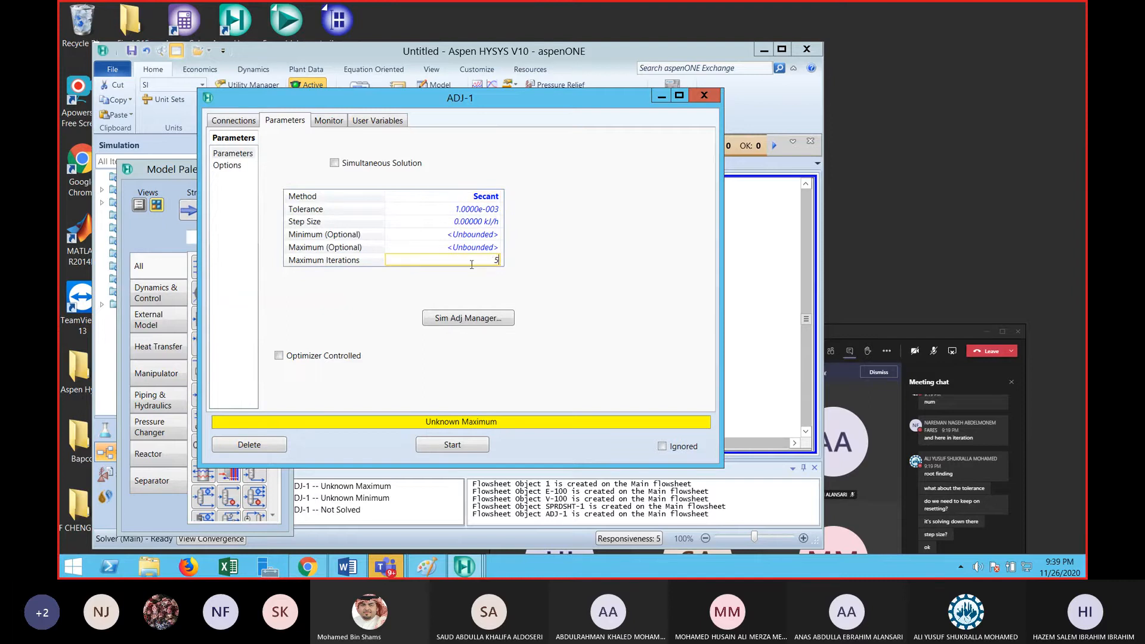
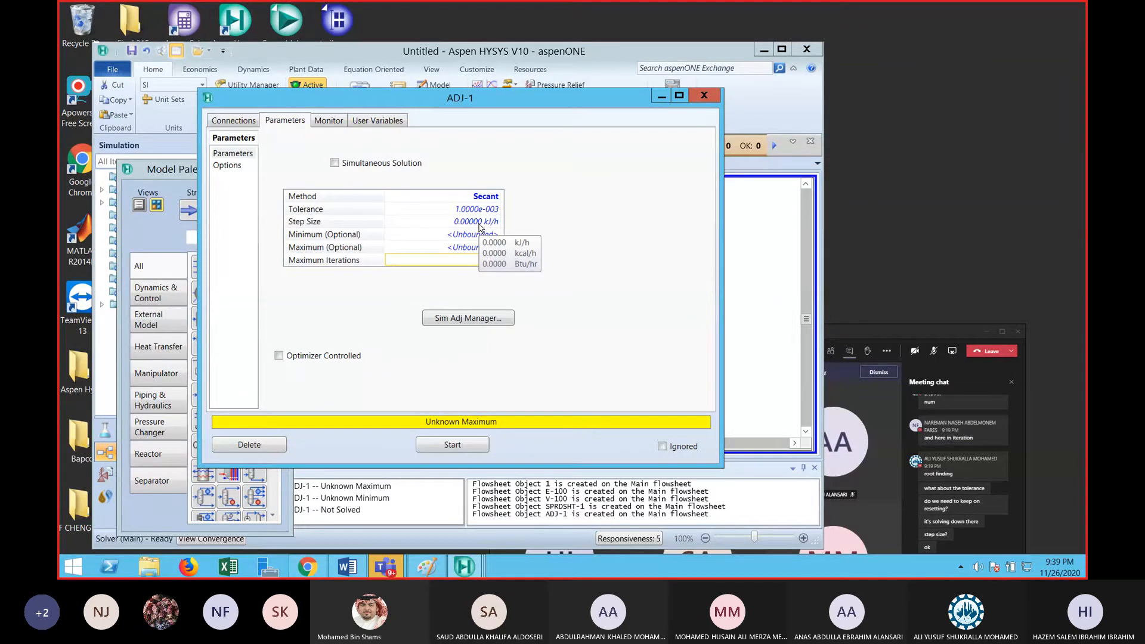
click(480, 223)
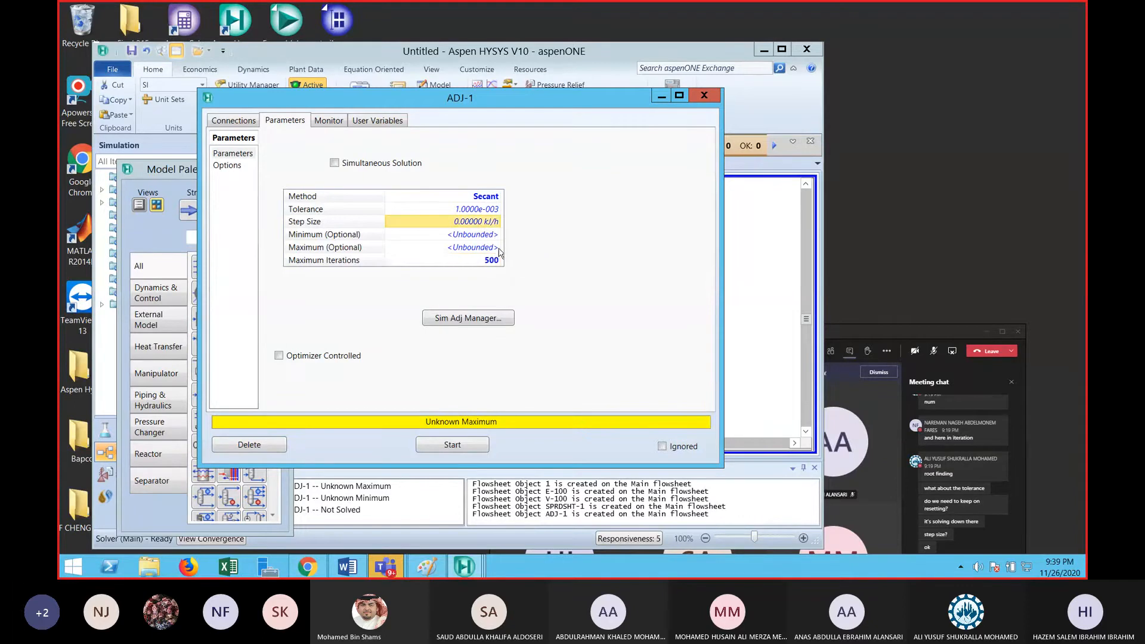
text(100)
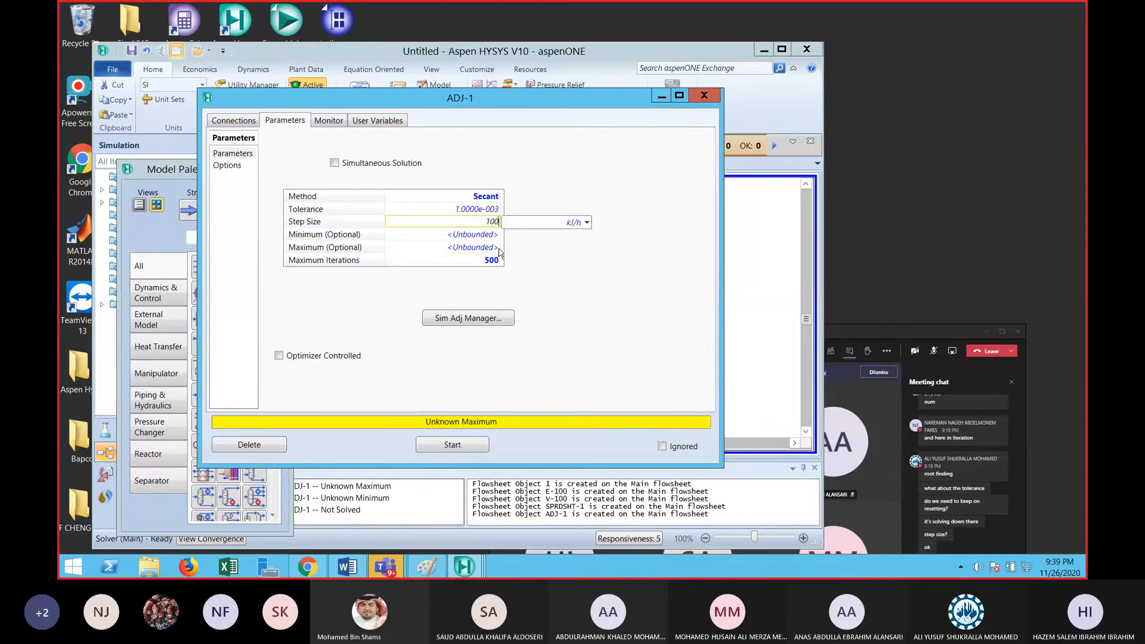
key(Return)
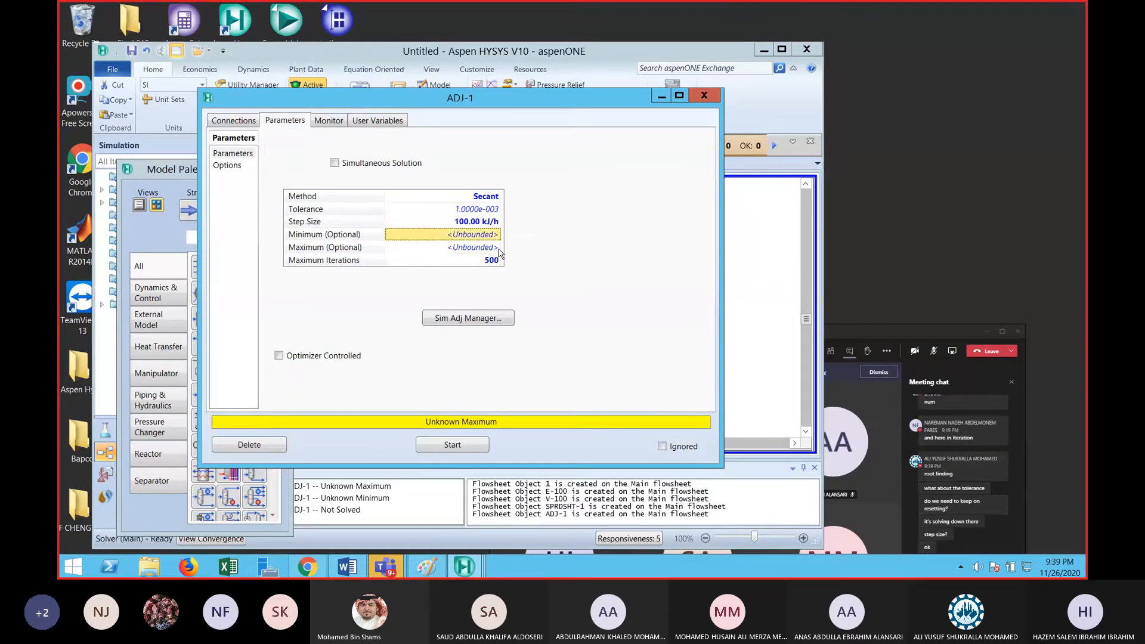
click(454, 444)
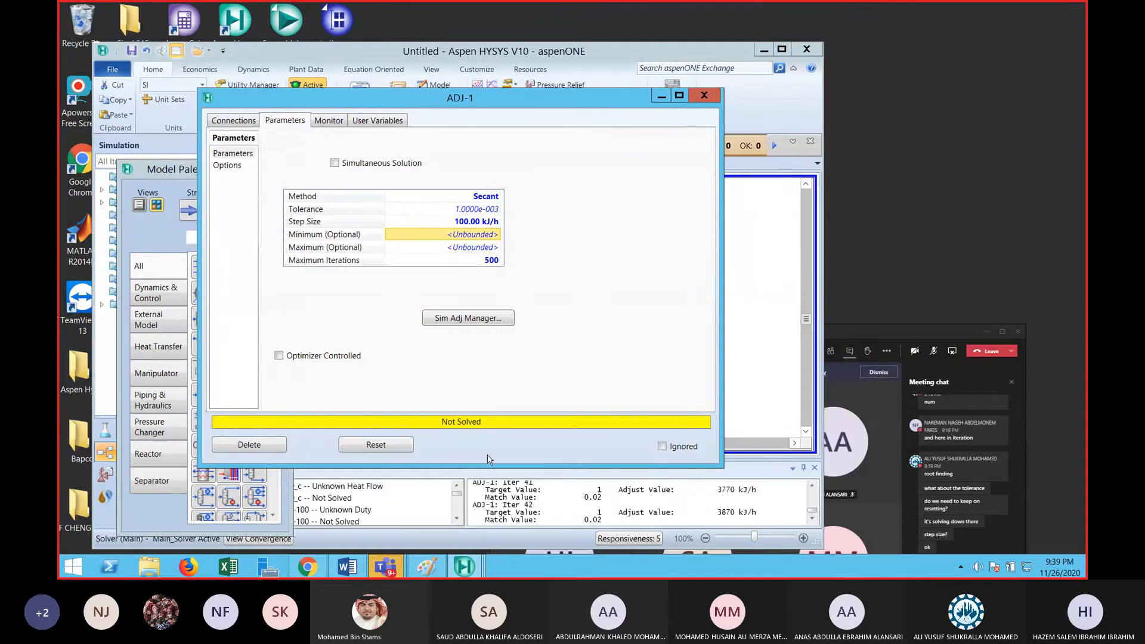
Reset the running Adjust repeatedly and allow another 500 iterations at the iteration limit
click(387, 444)
click(385, 445)
click(385, 445)
click(384, 445)
click(385, 445)
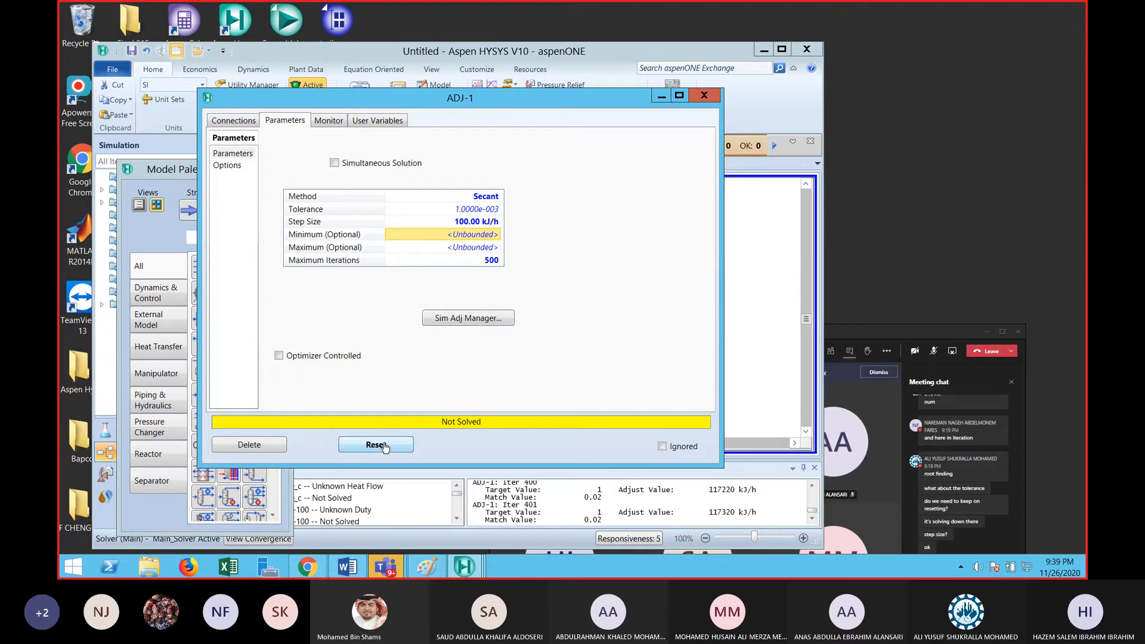
click(623, 336)
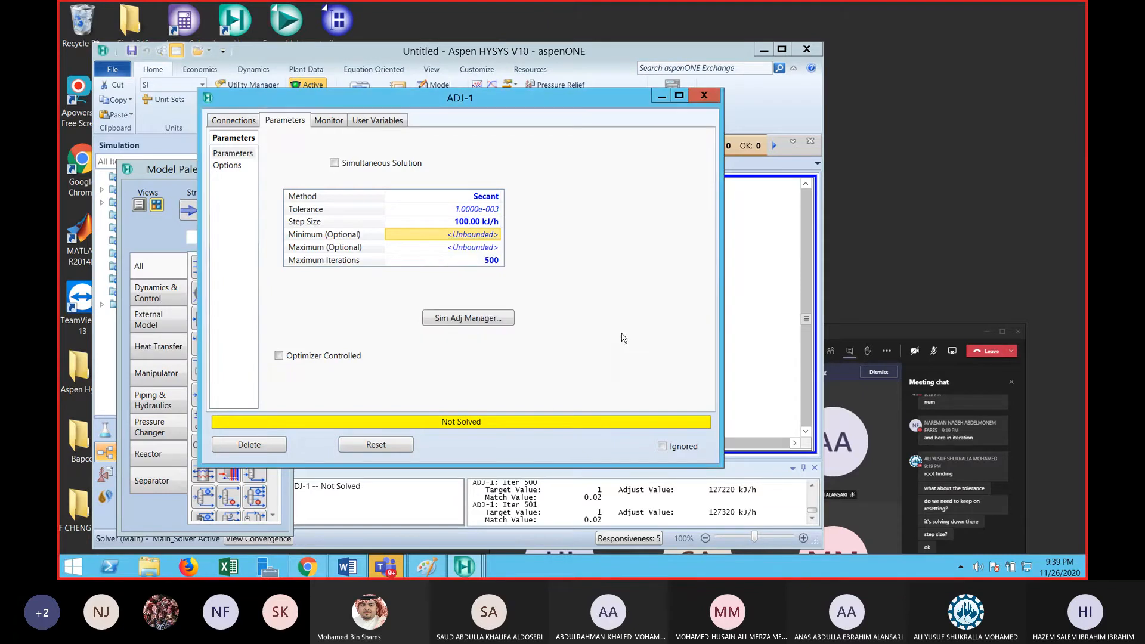
click(396, 448)
click(397, 449)
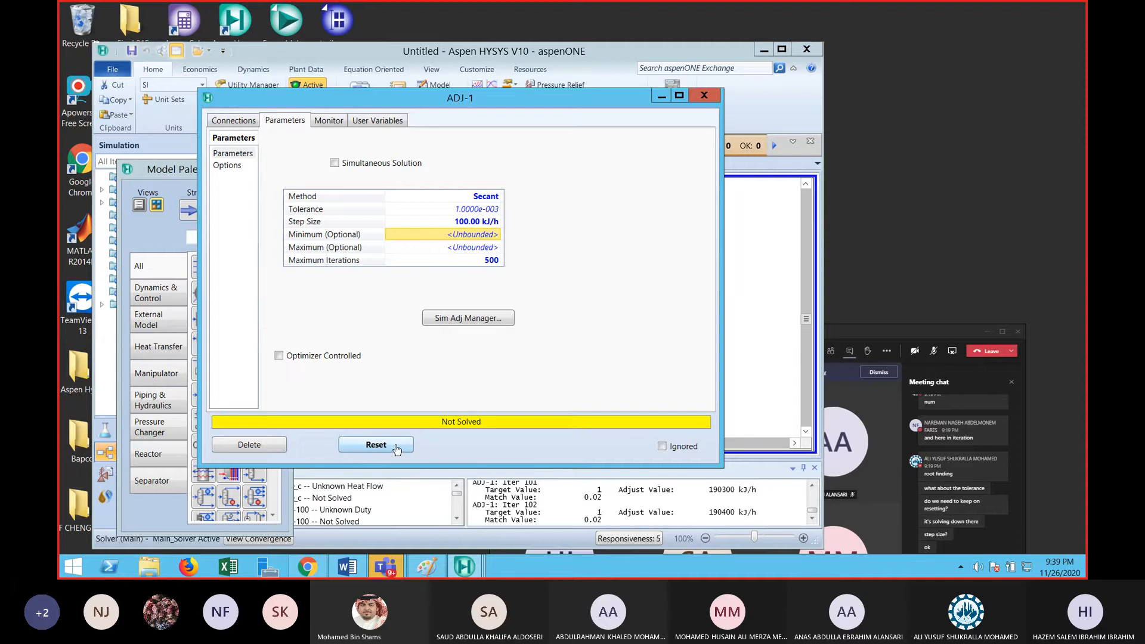
click(398, 449)
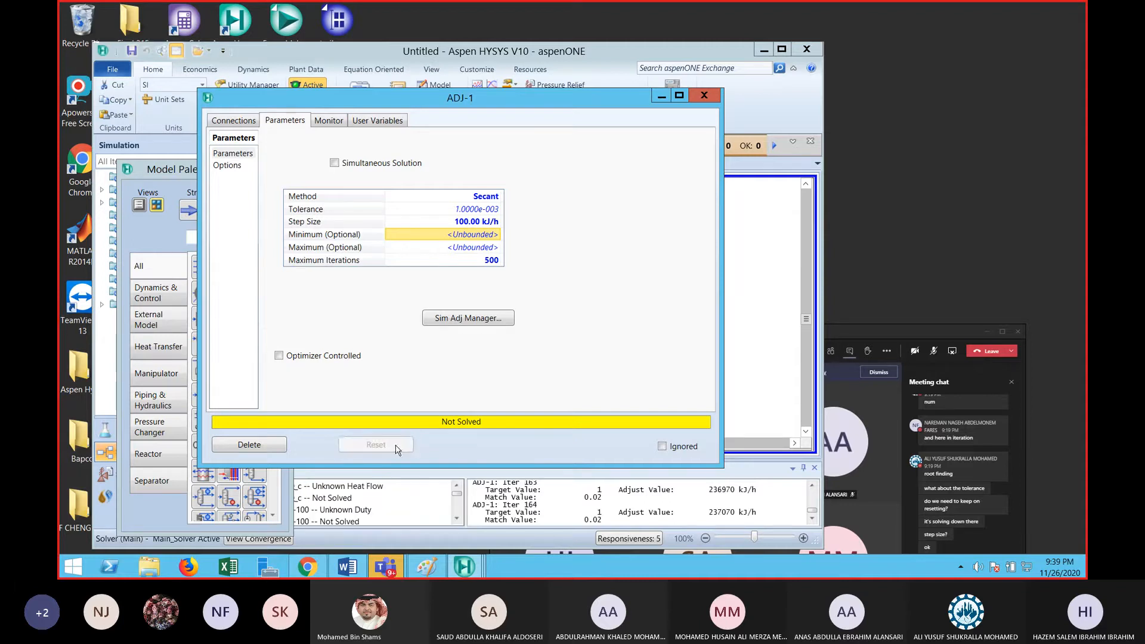
click(397, 449)
click(397, 450)
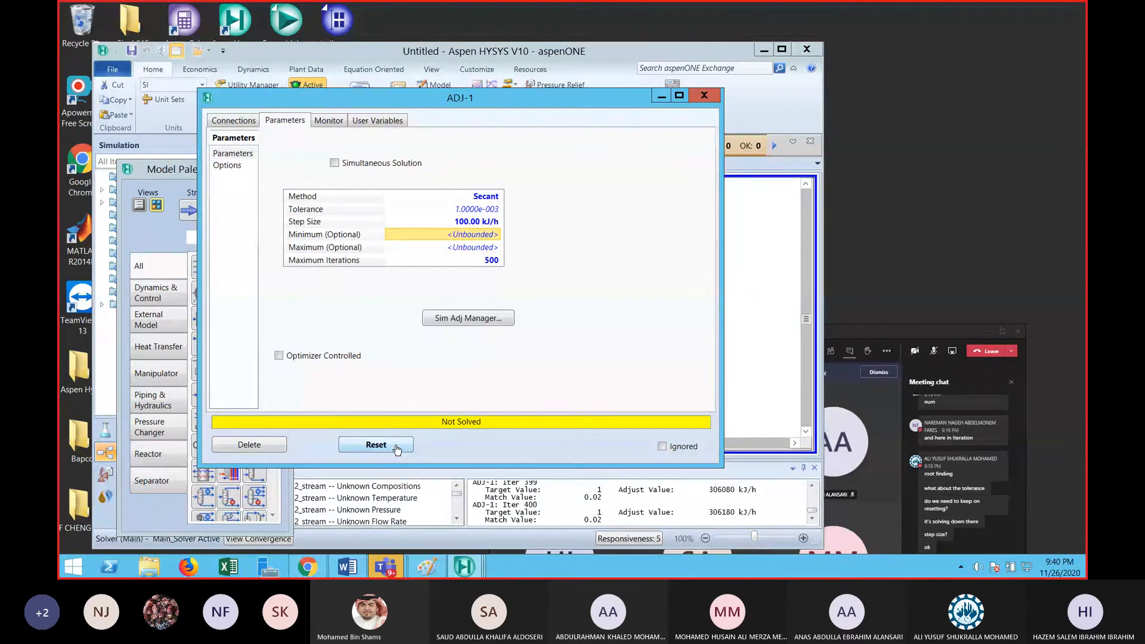
Keep ADJ-1 solving by accepting further batches of 500 iterations each time the limit is reached
click(615, 338)
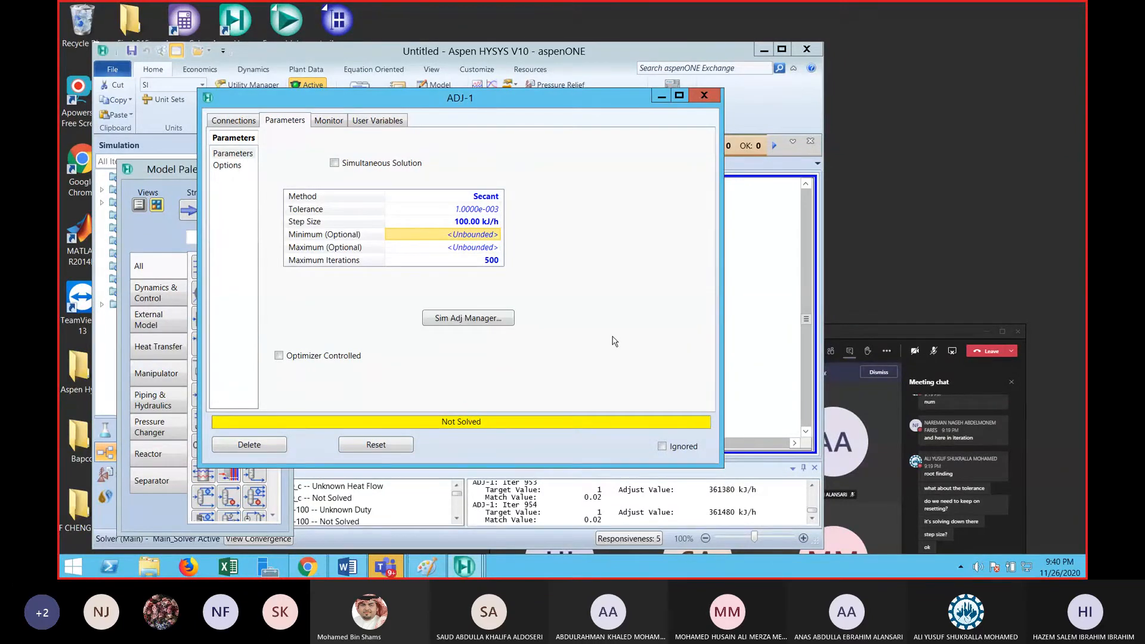
click(615, 338)
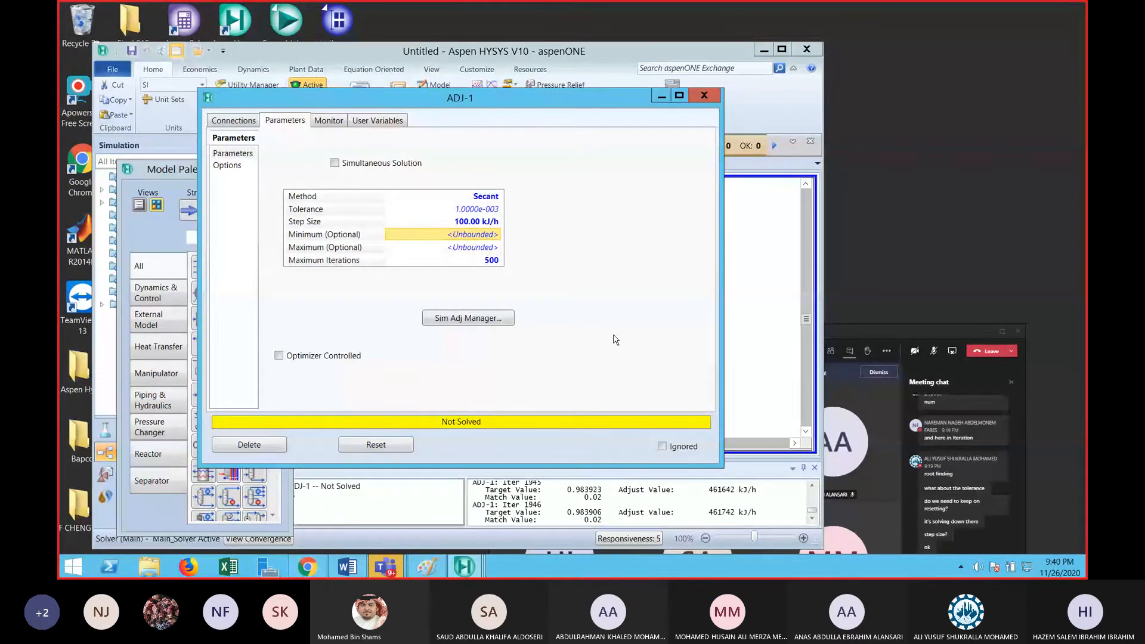
key(Return)
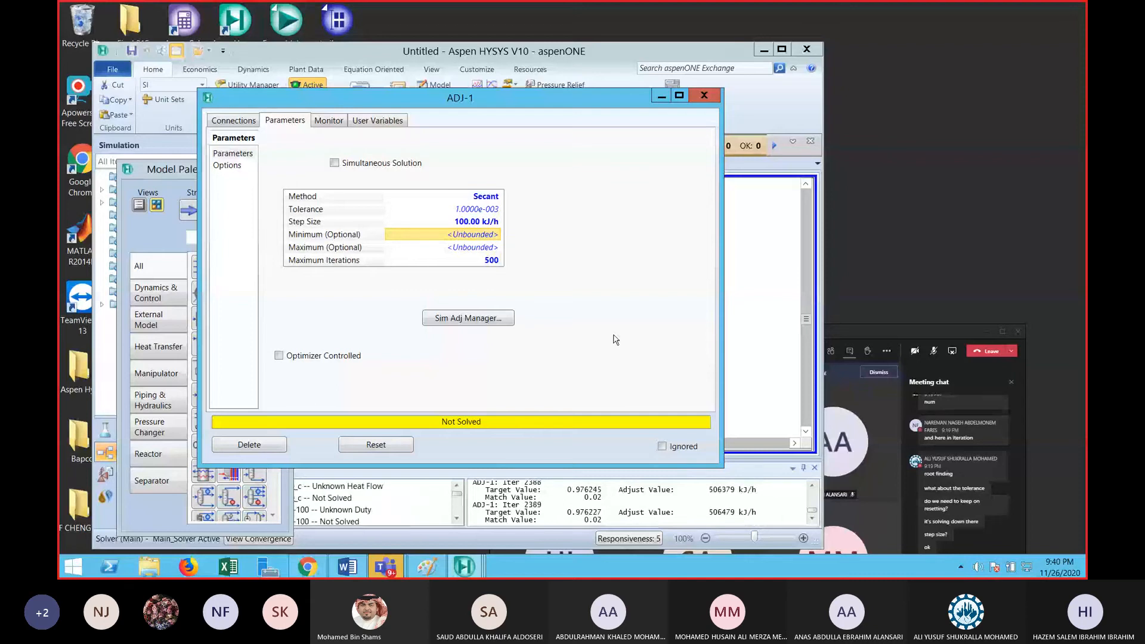
key(Return)
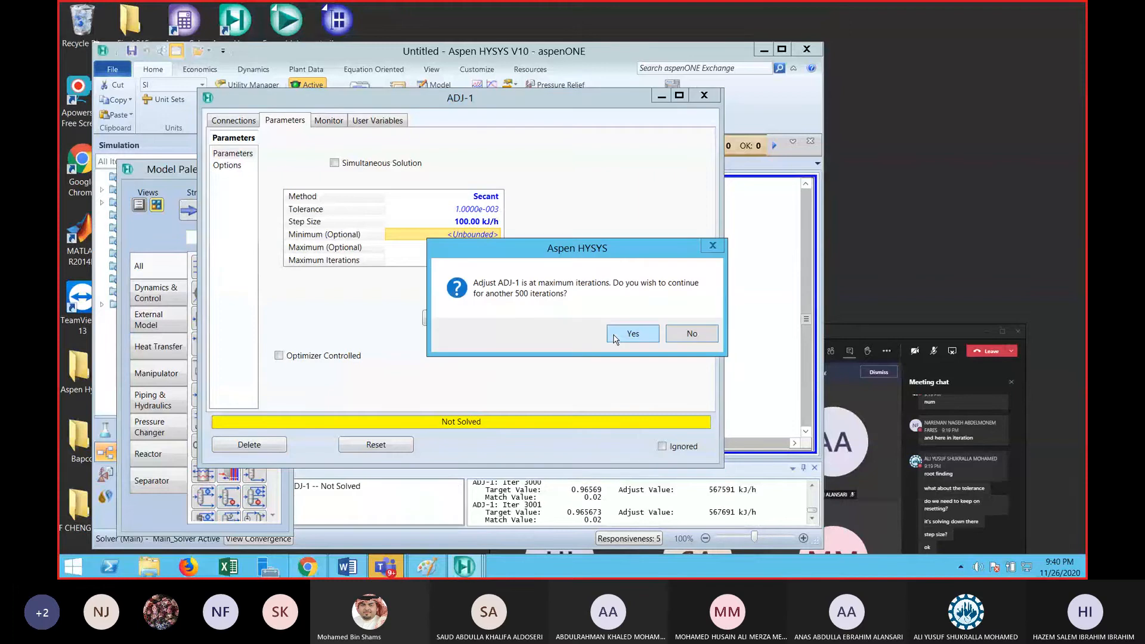
click(615, 338)
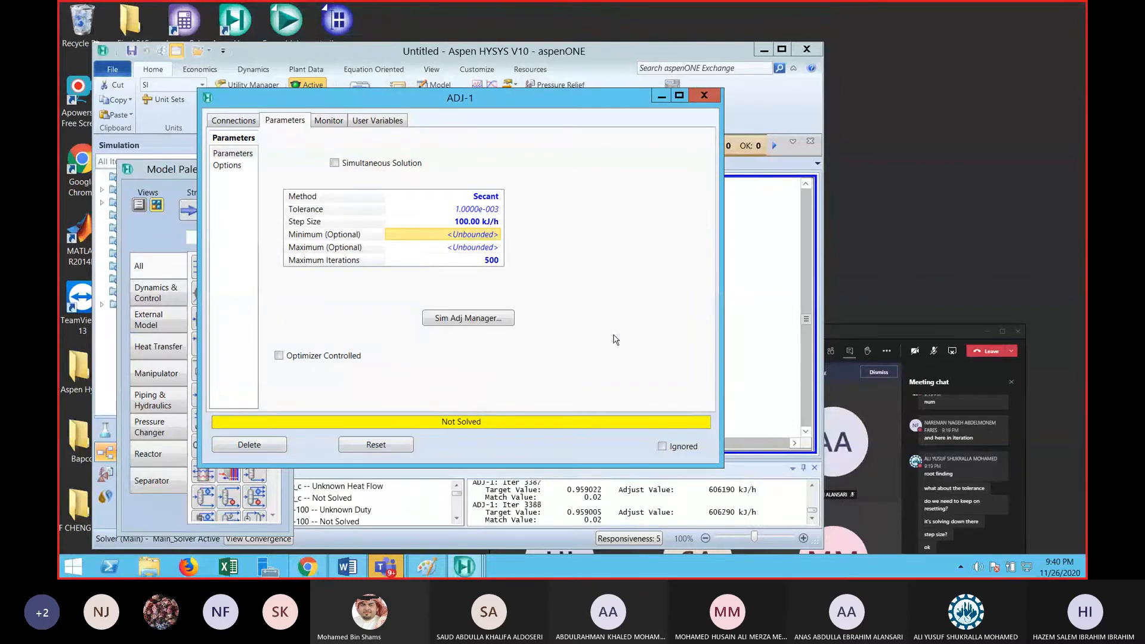
click(615, 338)
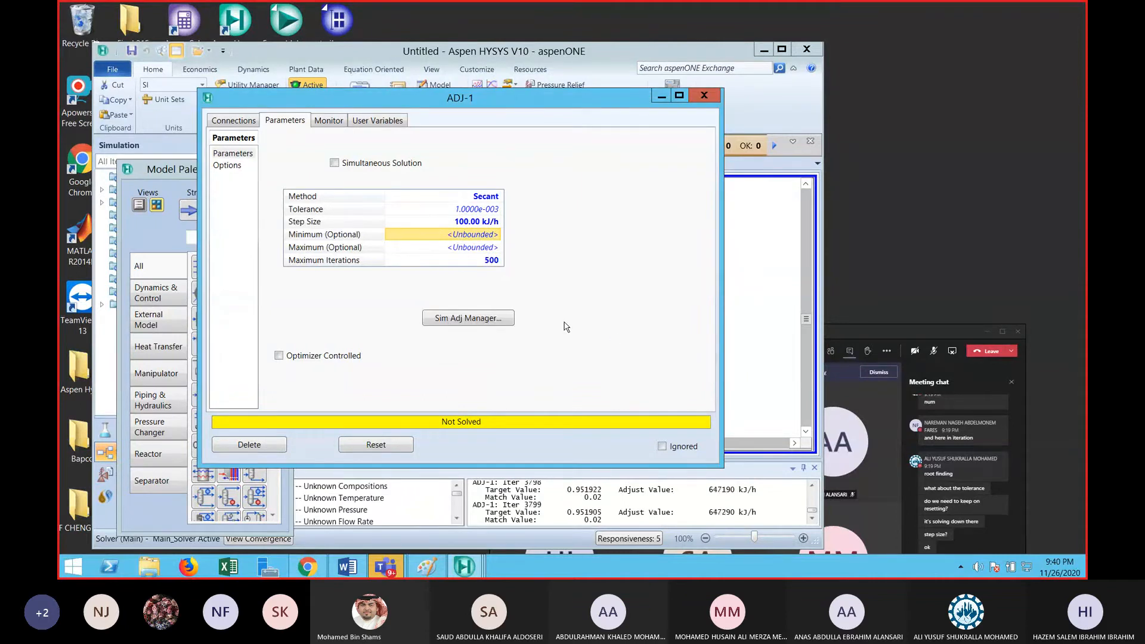
Open and close the simultaneous adjust manager, and stop ADJ-1 by declining another 500 iterations
click(482, 315)
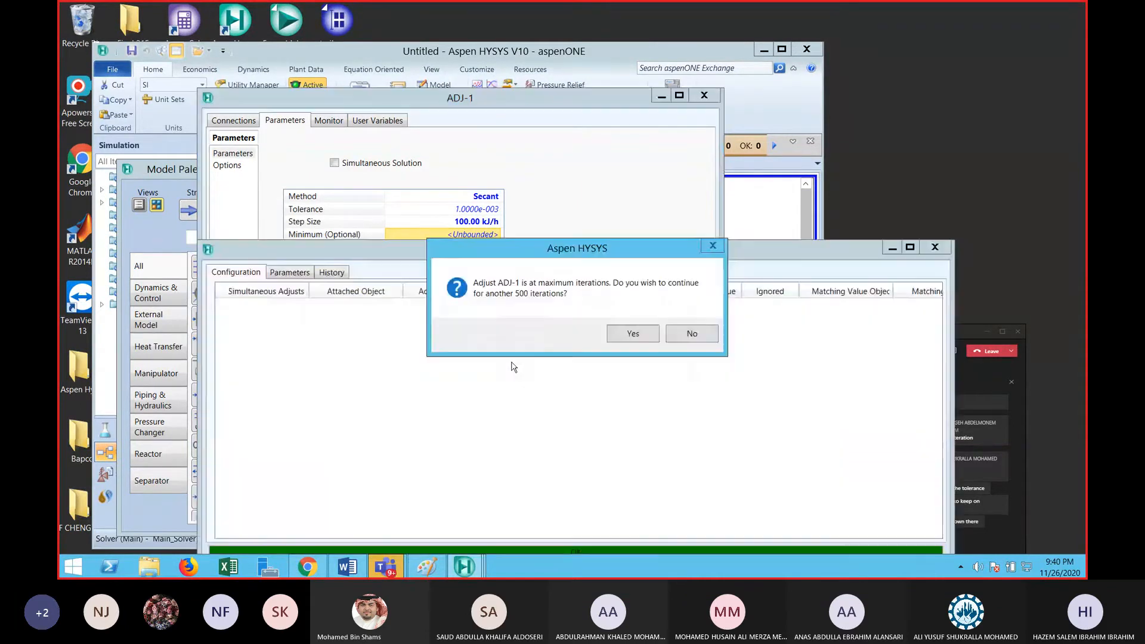
click(682, 334)
click(927, 247)
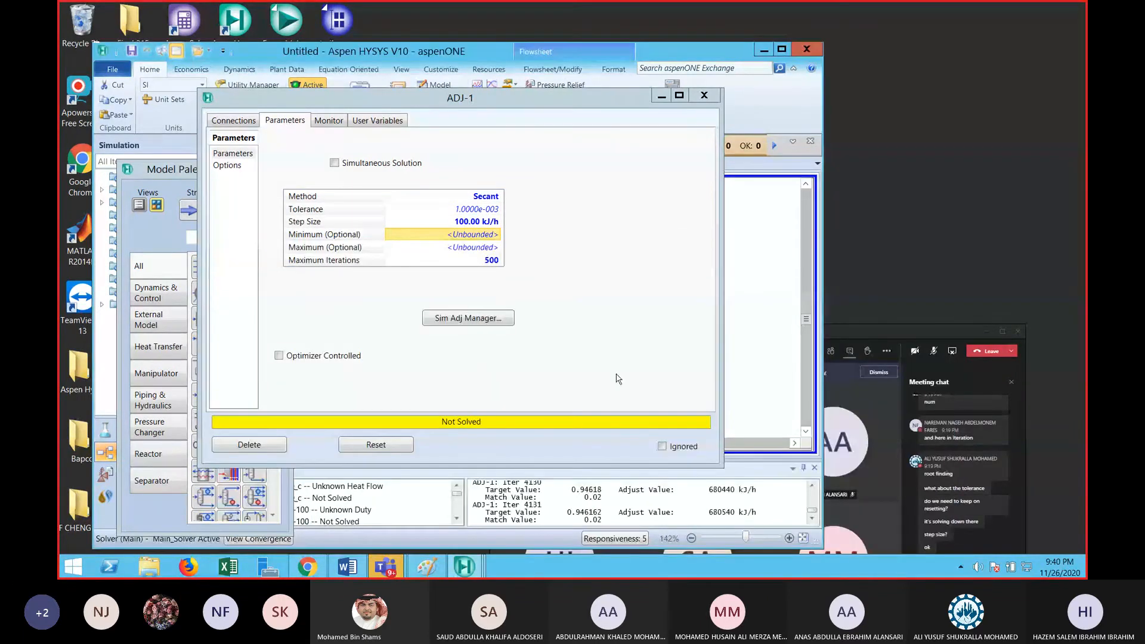
drag(529, 98, 632, 73)
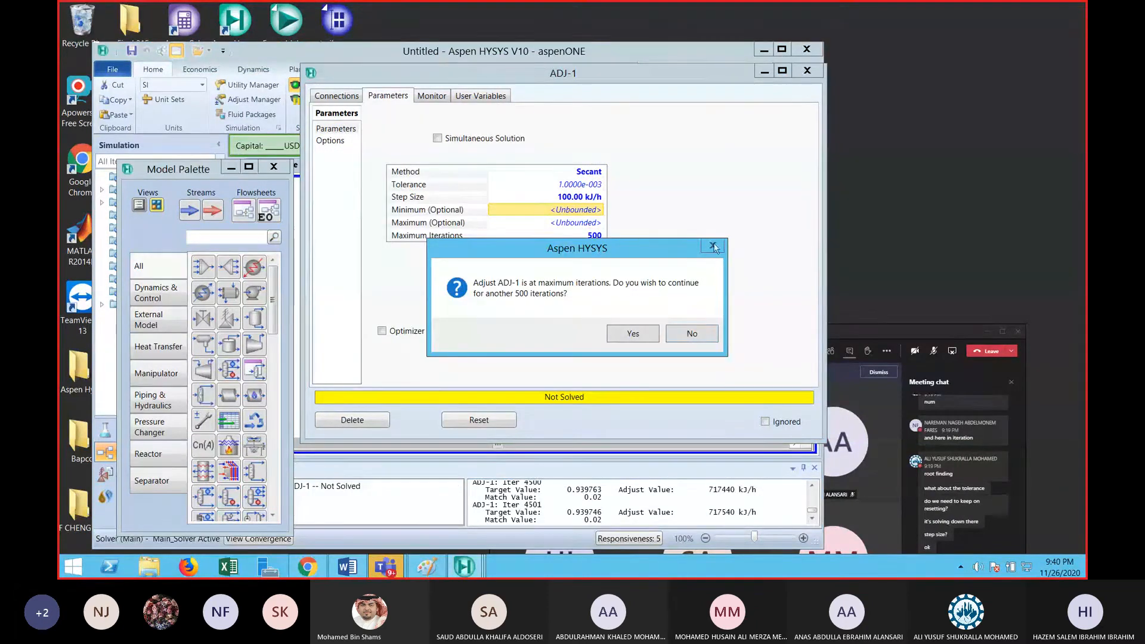
click(692, 333)
click(692, 334)
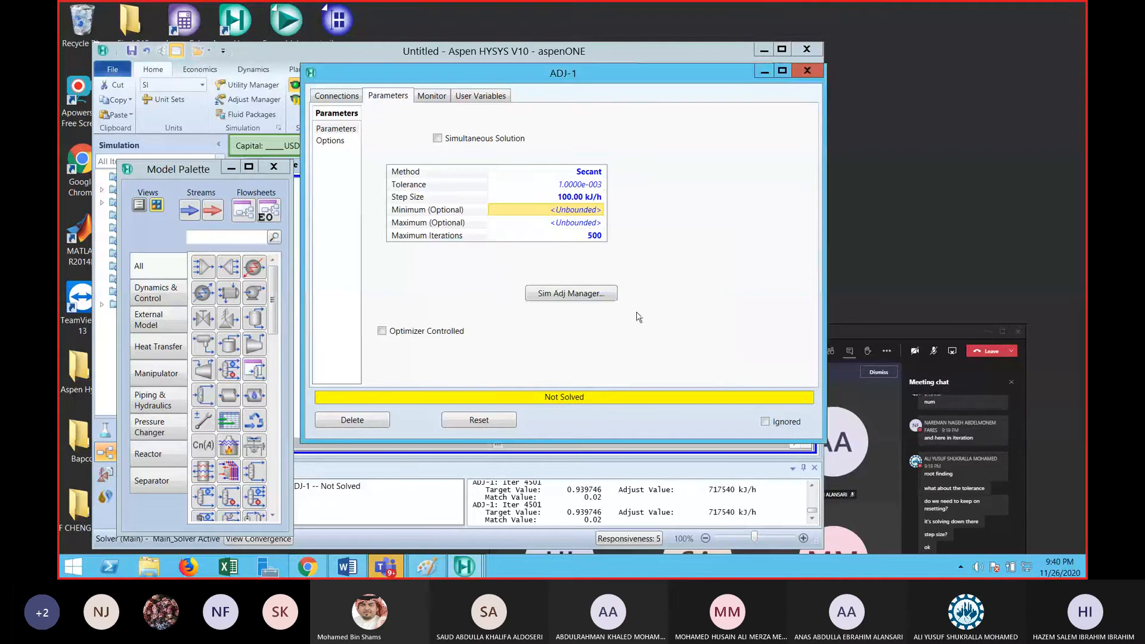
Set the Adjust's step size to 1000 kcal/h and reset it to solve again
click(579, 199)
text(1000)
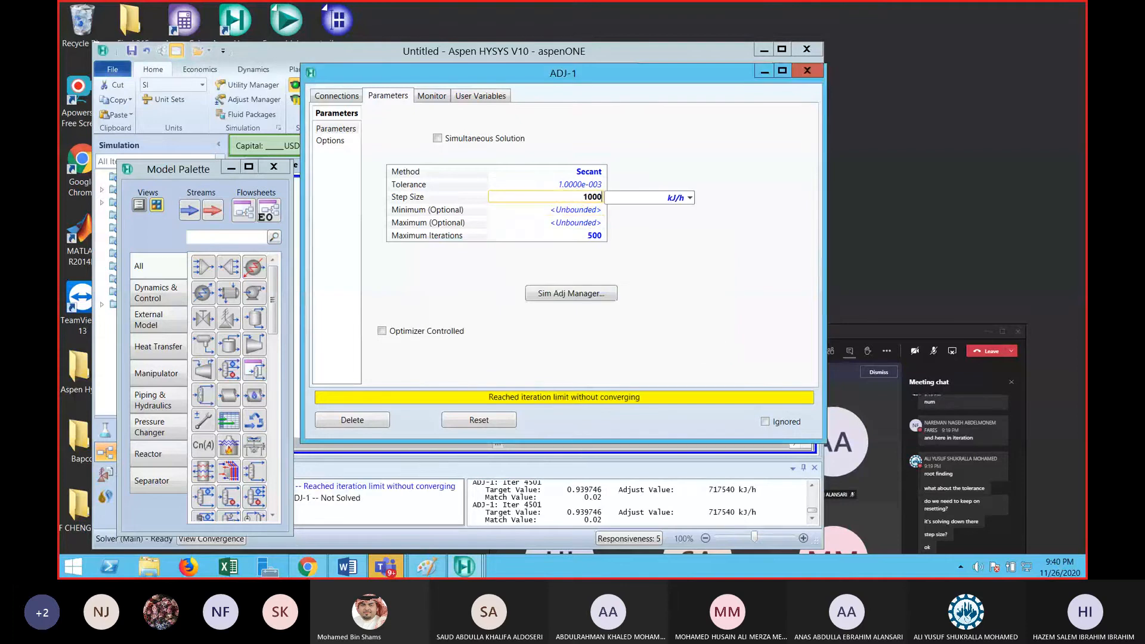
click(691, 197)
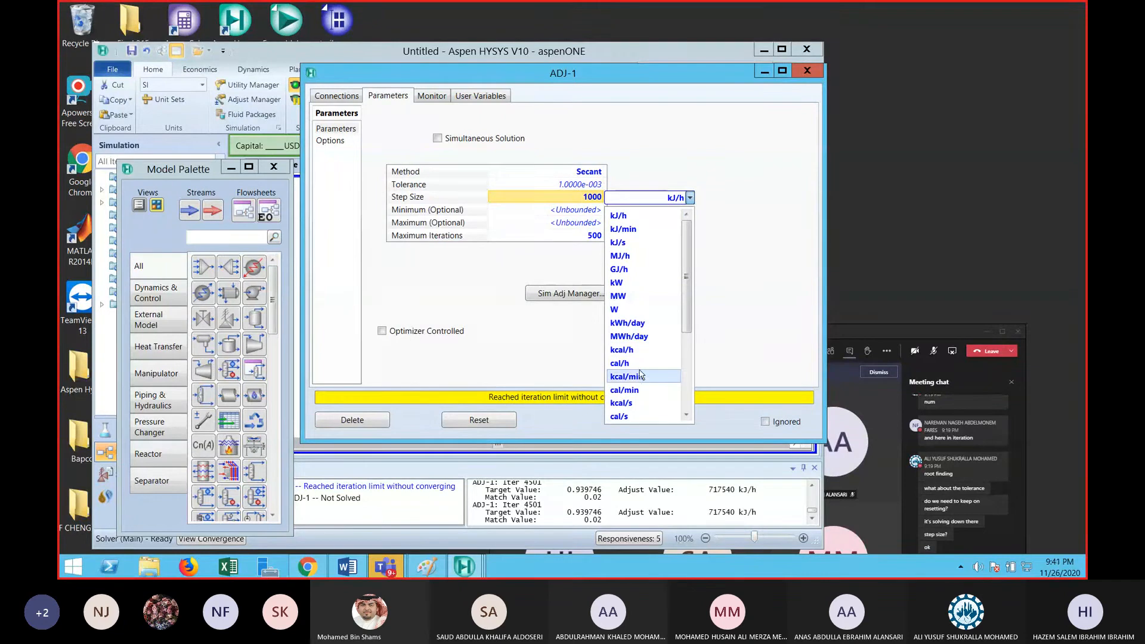
click(641, 350)
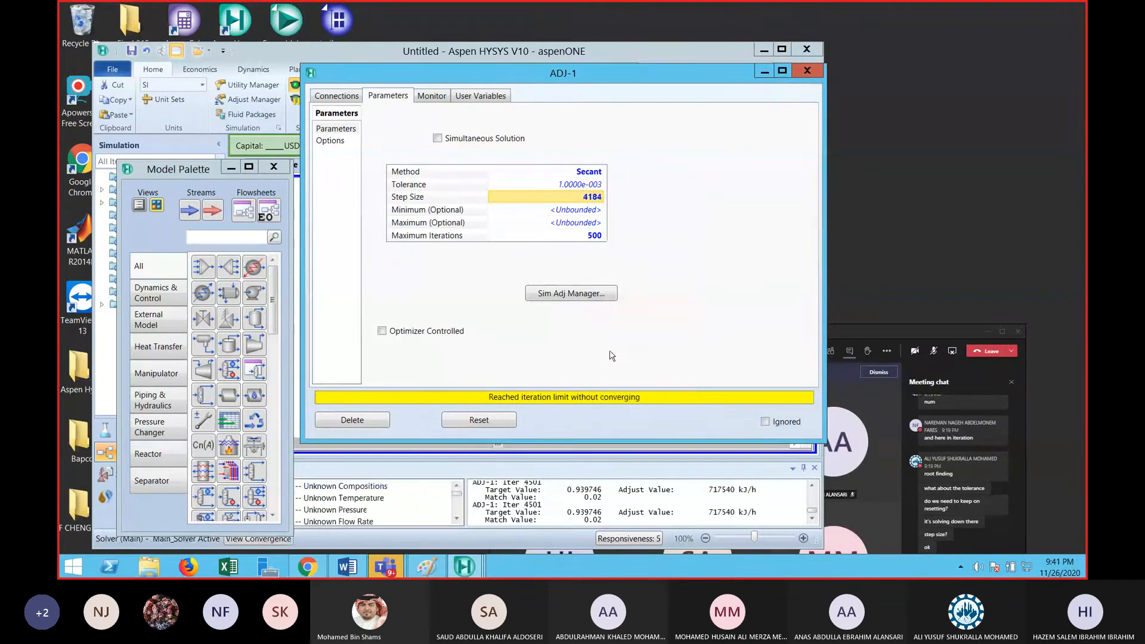
click(489, 422)
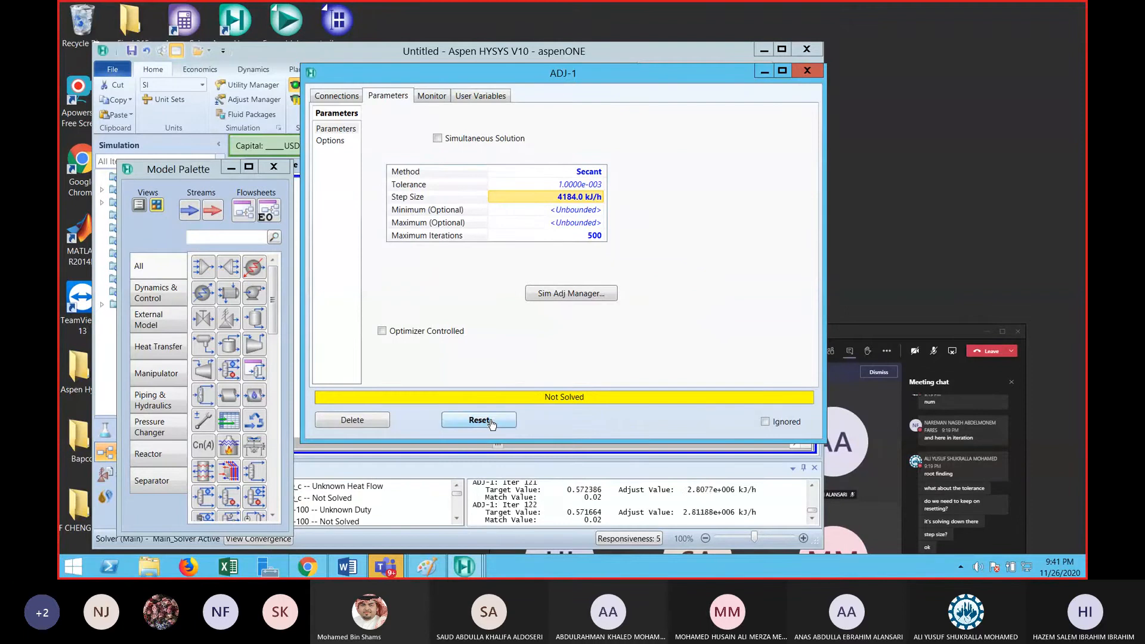
click(491, 422)
Set ADJ-1's maximum iterations to 1000, reset the Adjust to solve again, and close its window
click(573, 236)
text(1000)
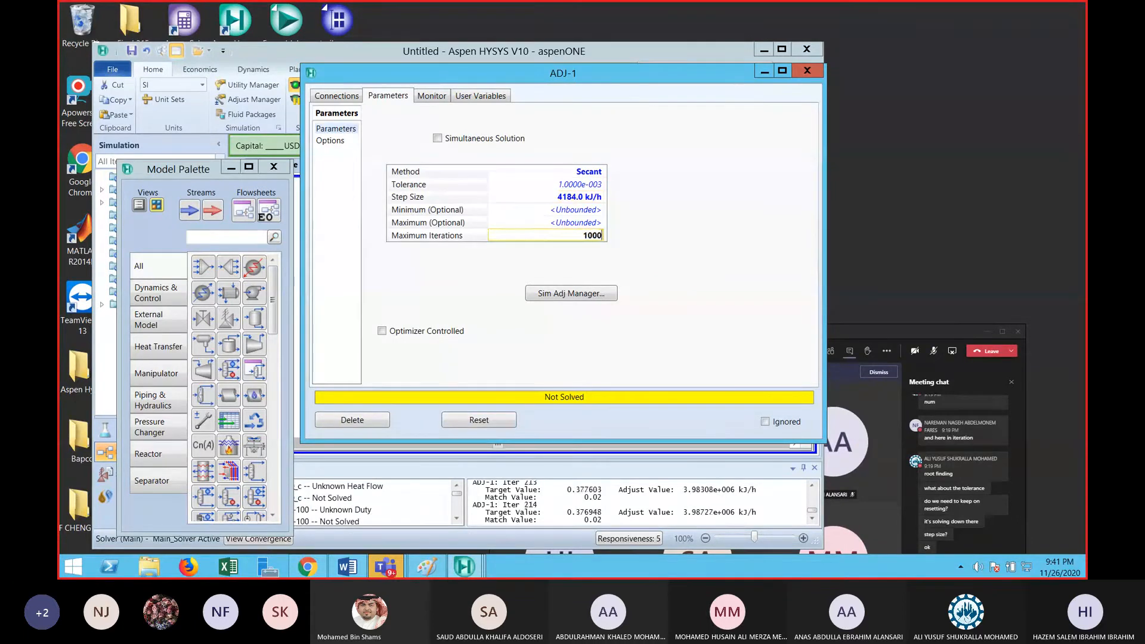
click(491, 429)
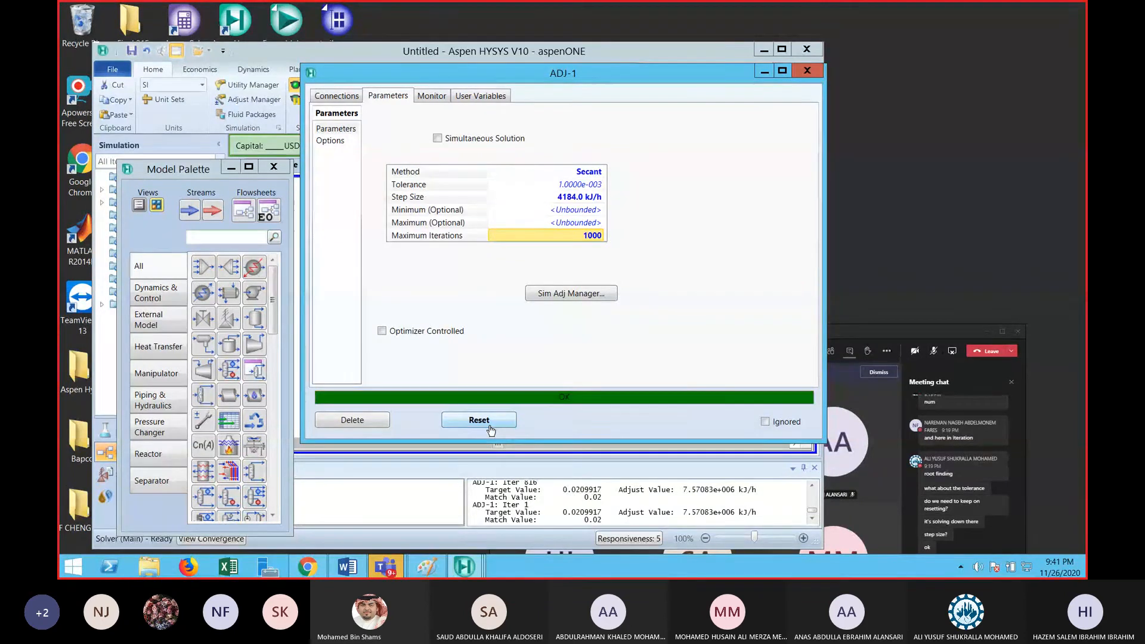
click(805, 74)
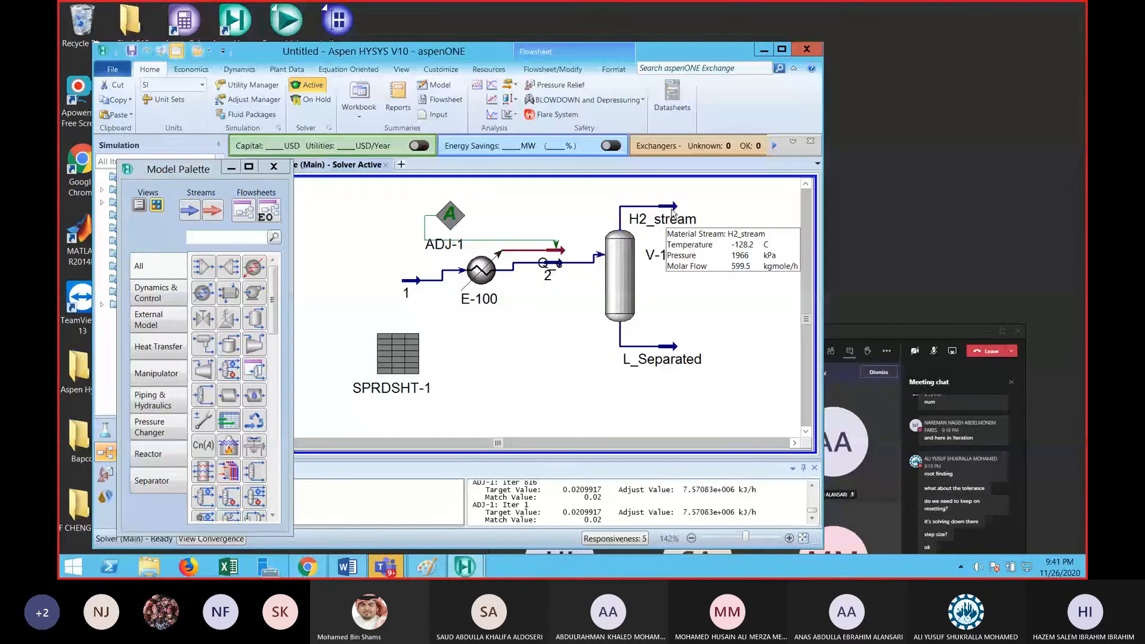
Check the mole fractions of H2_stream and L_Separated, closing each stream's window when done
double_click(673, 213)
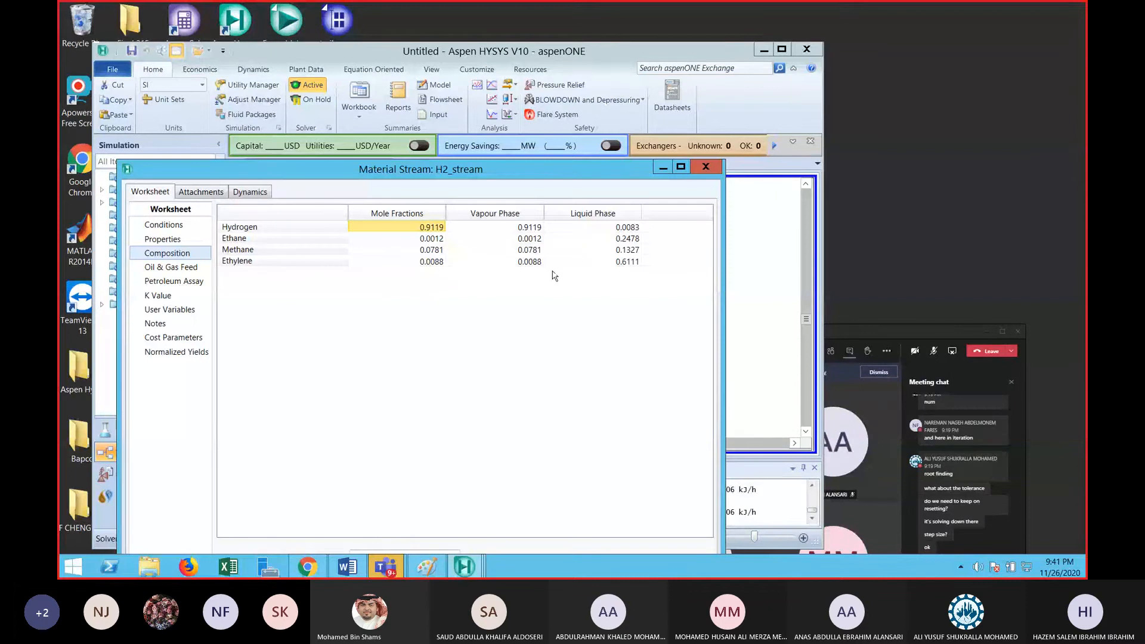
click(706, 166)
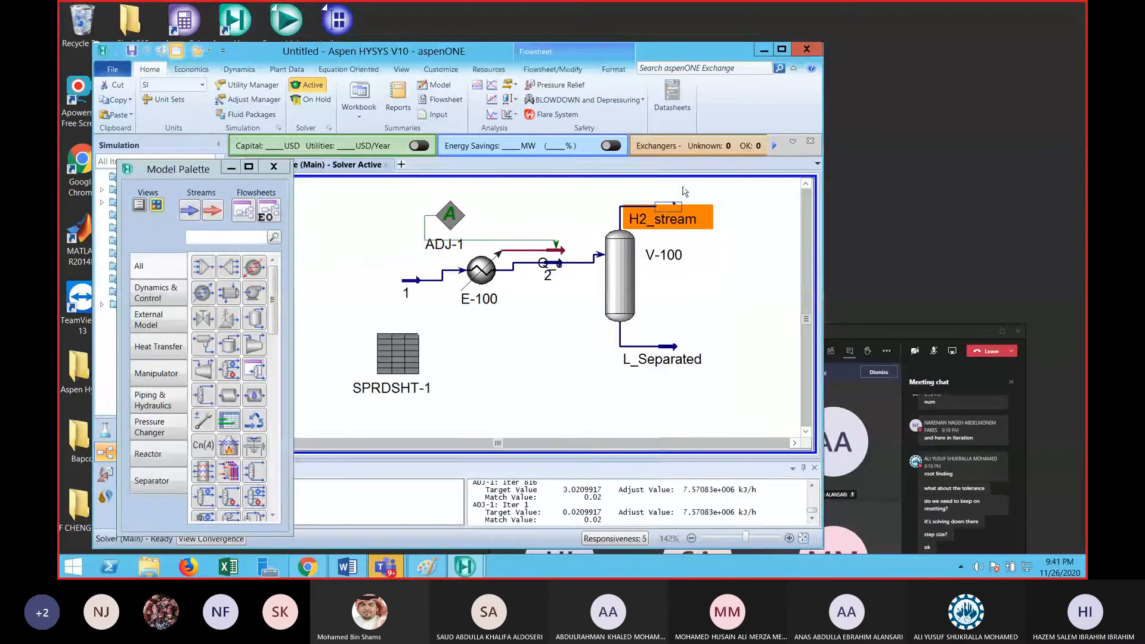
double_click(669, 349)
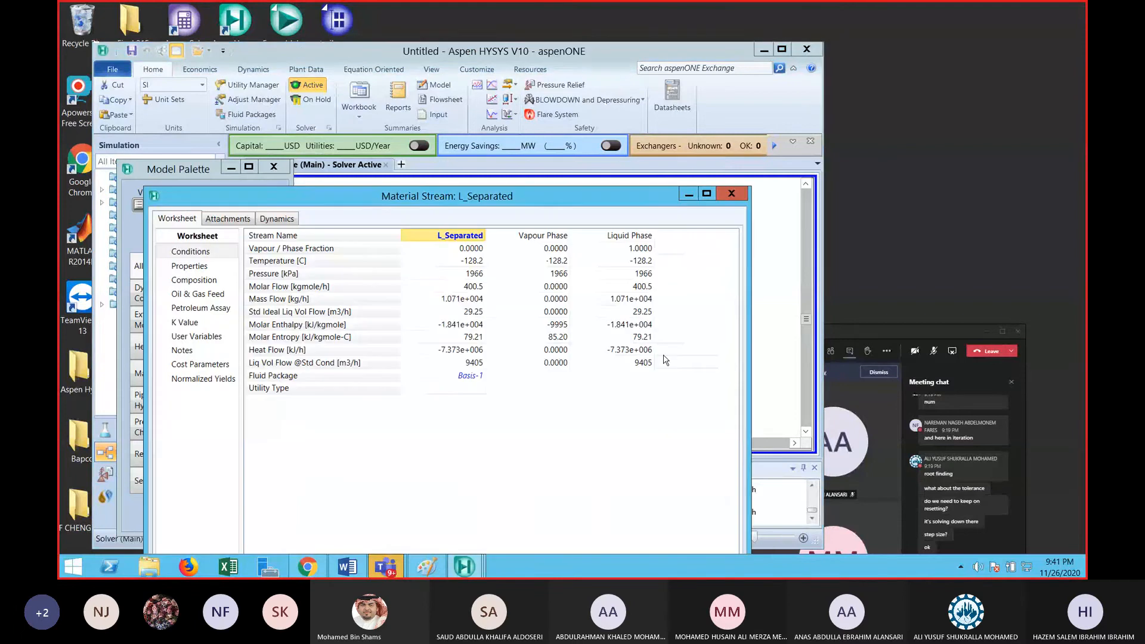
click(186, 280)
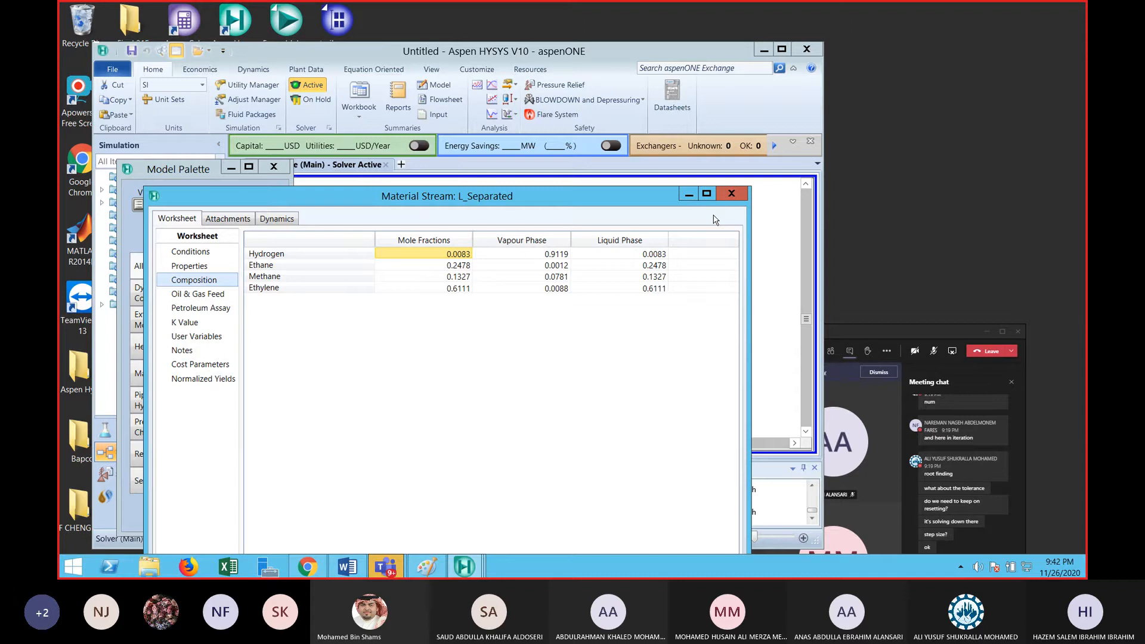
click(731, 193)
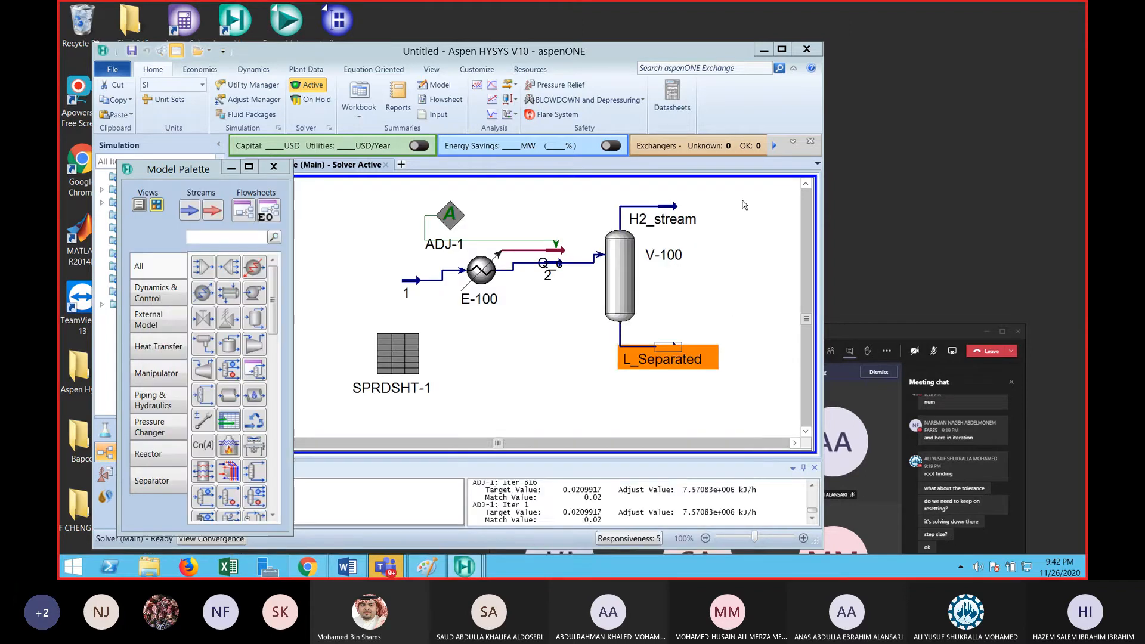
click(934, 352)
click(713, 287)
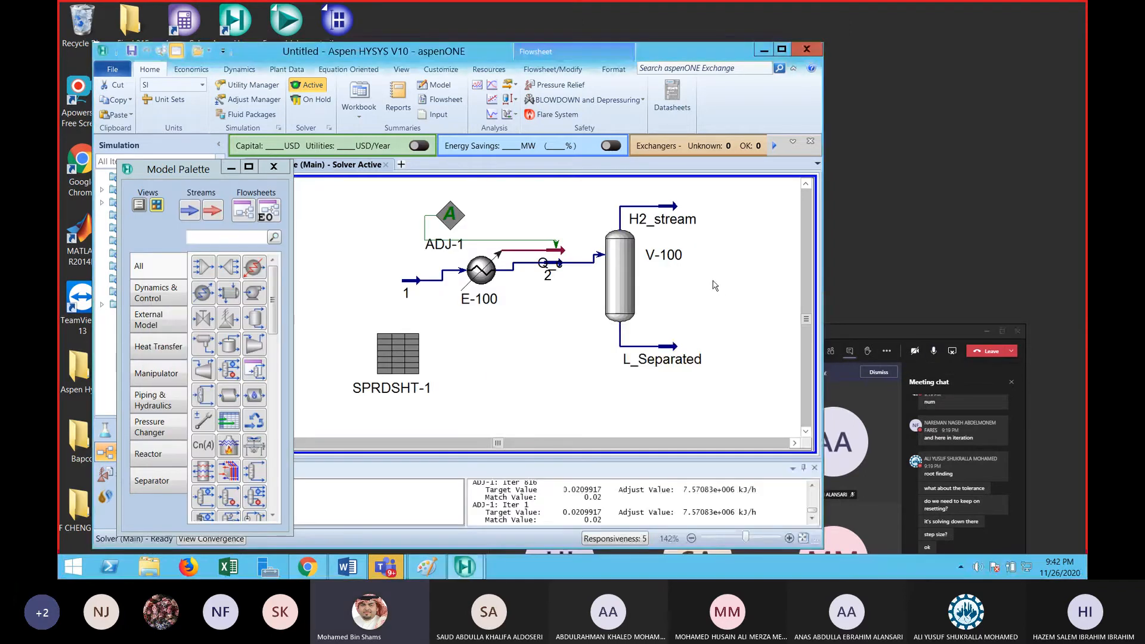
Reposition ADJ-1 farther above the cooler and move separator V-100 so stream 2 runs straight into it
drag(450, 216, 425, 200)
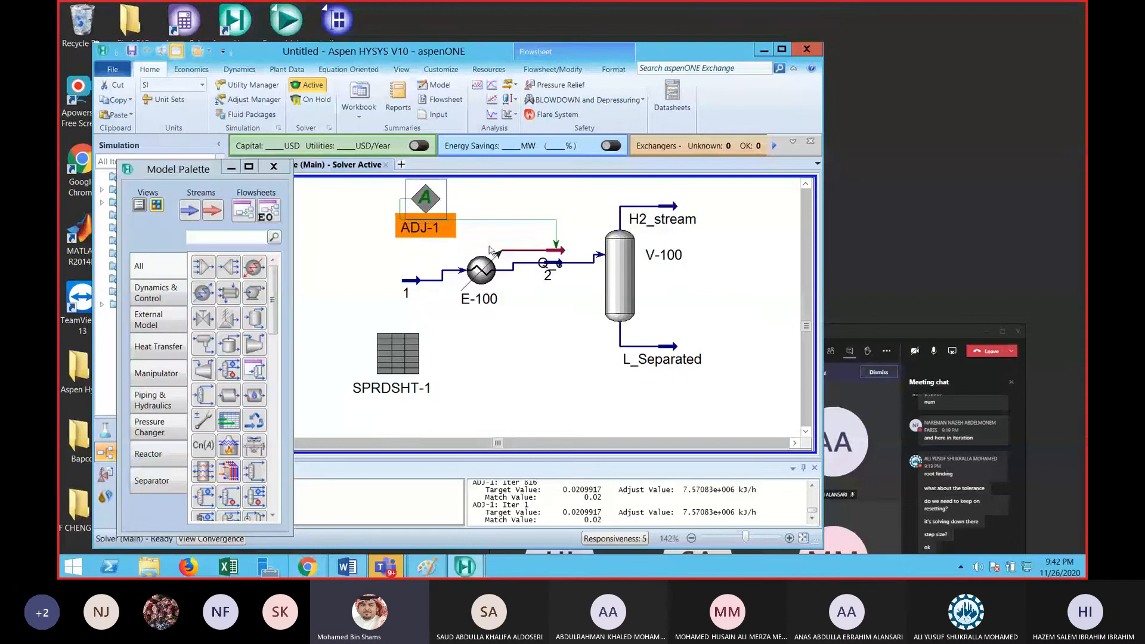
mouse_move(555, 270)
drag(613, 270, 646, 286)
click(739, 325)
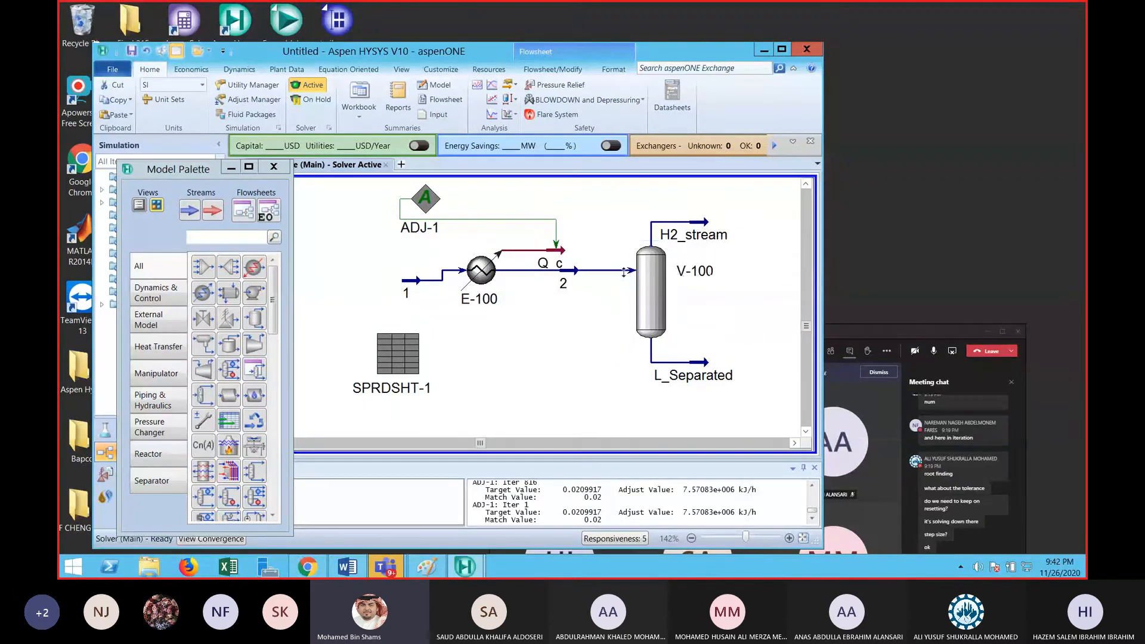
Inspect the heat flow of the cooler's energy stream Q_c
mouse_move(558, 260)
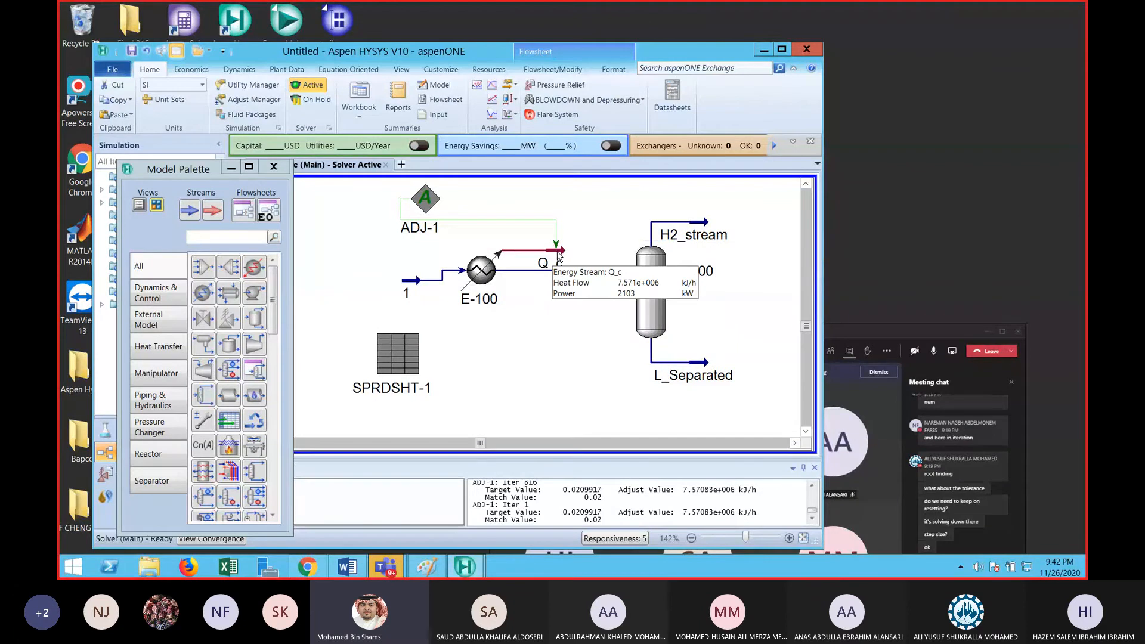
double_click(558, 257)
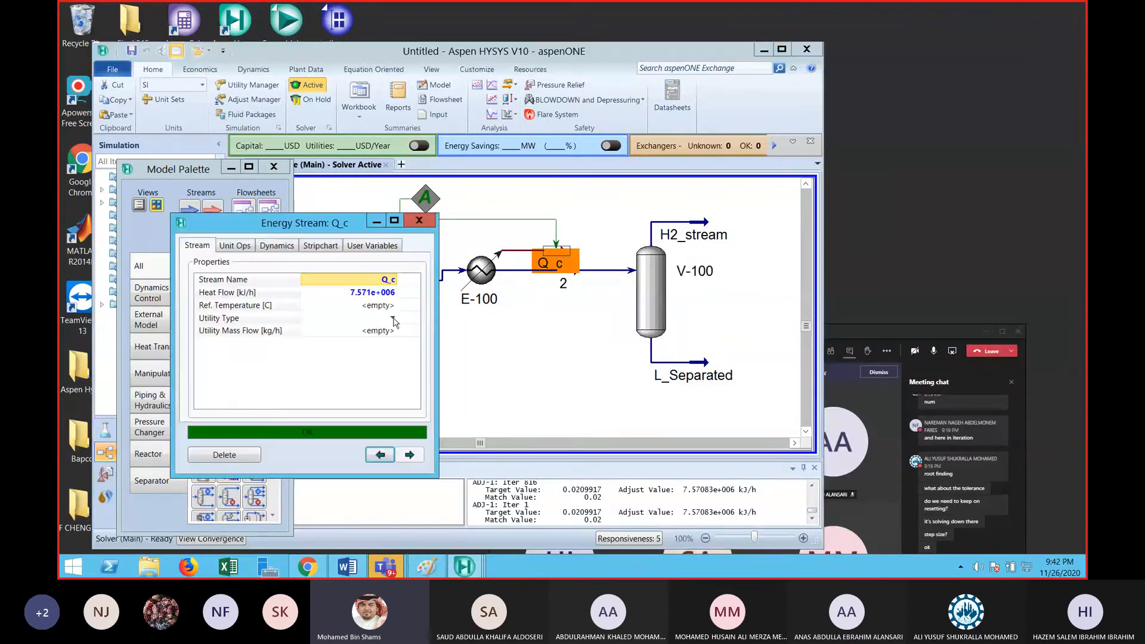
click(424, 229)
click(548, 317)
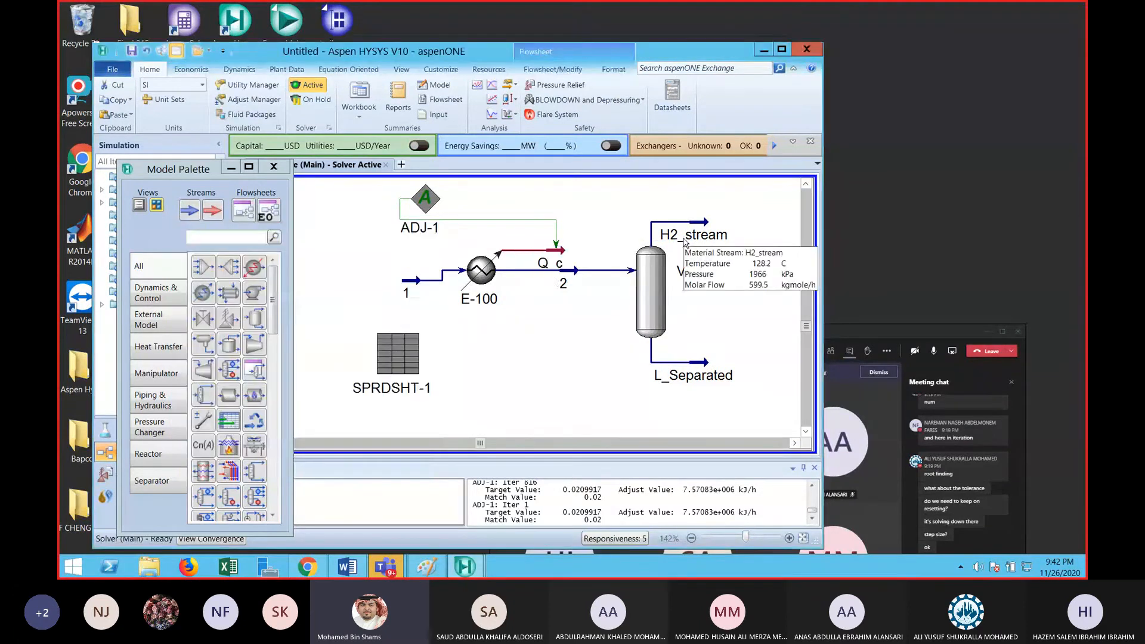
Compare H2_stream's ethylene fraction and L_Separated's hydrogen fraction with the conditions in the Word problem statement
double_click(707, 224)
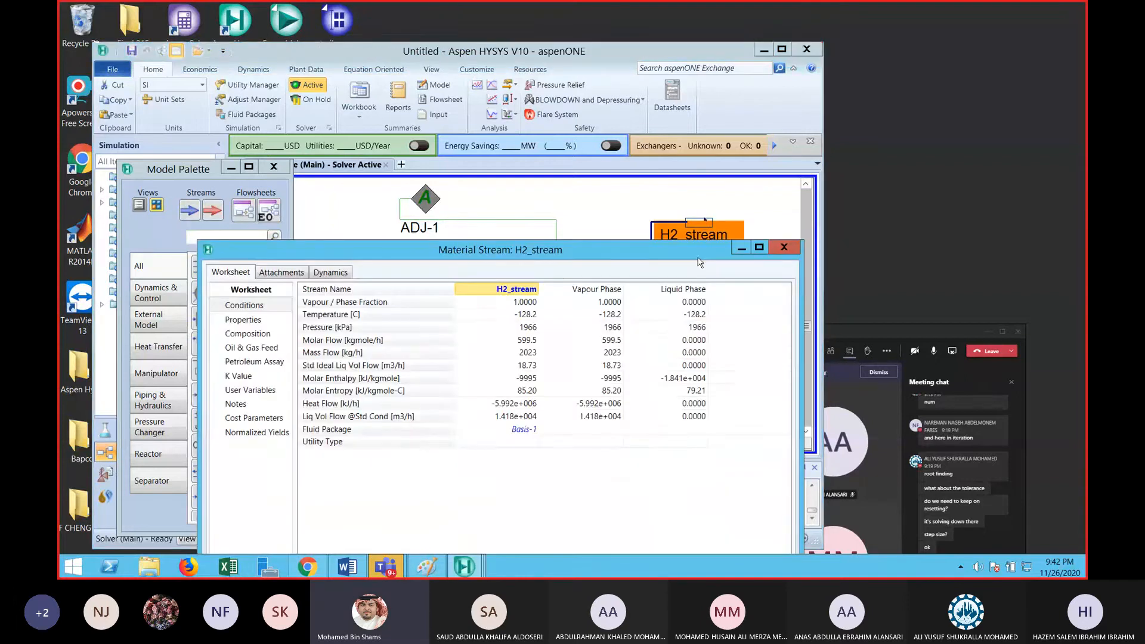
click(245, 333)
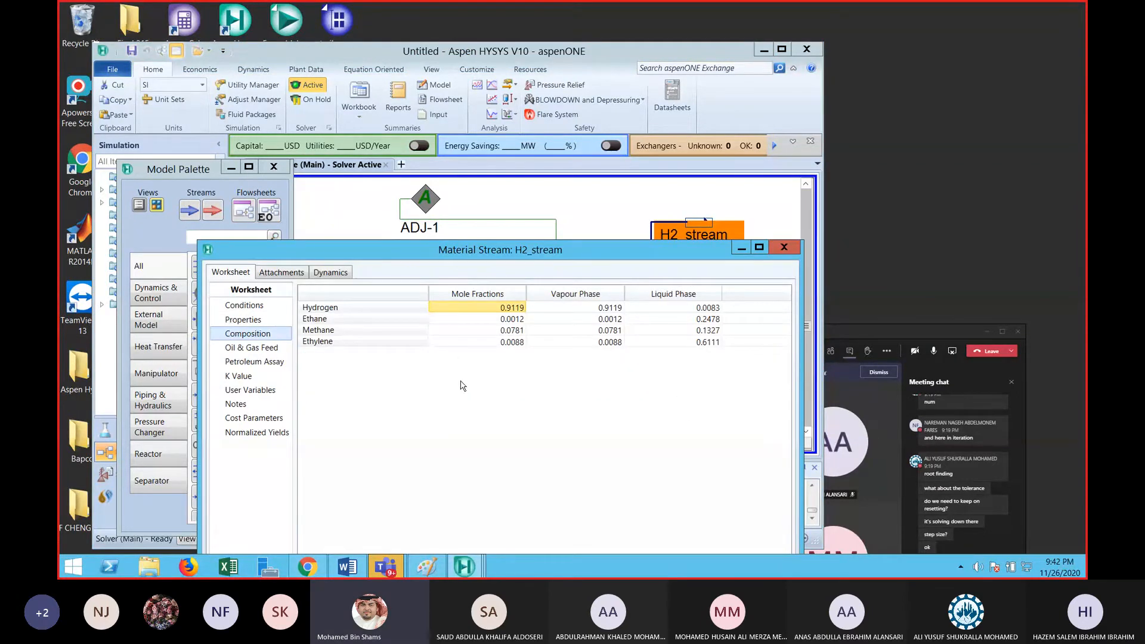
click(597, 342)
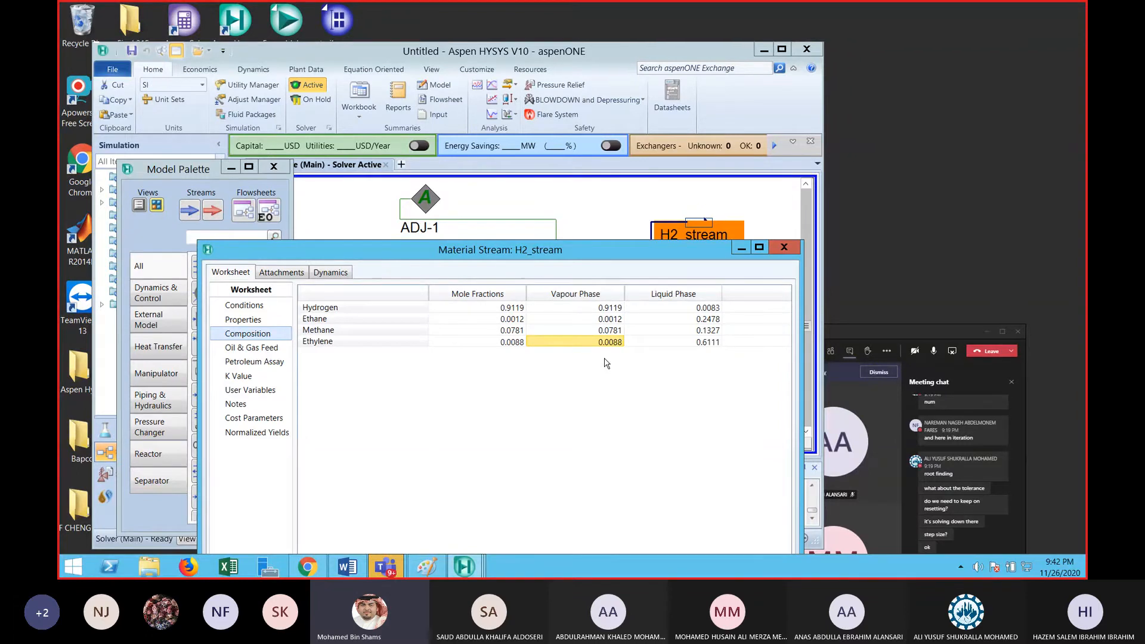
drag(544, 256, 707, 139)
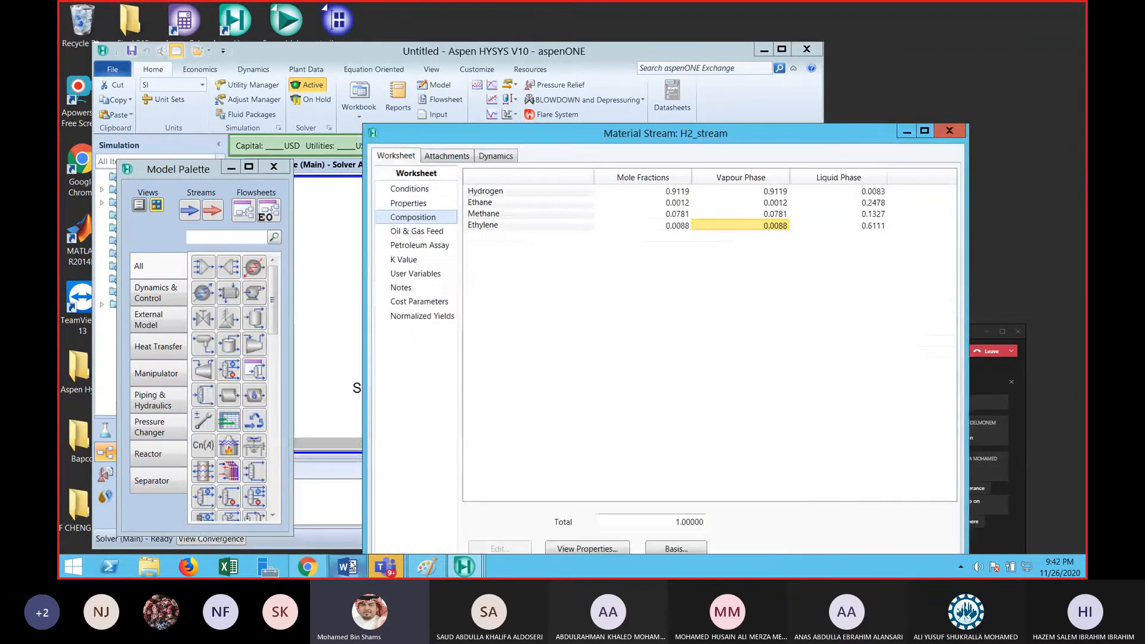
click(347, 568)
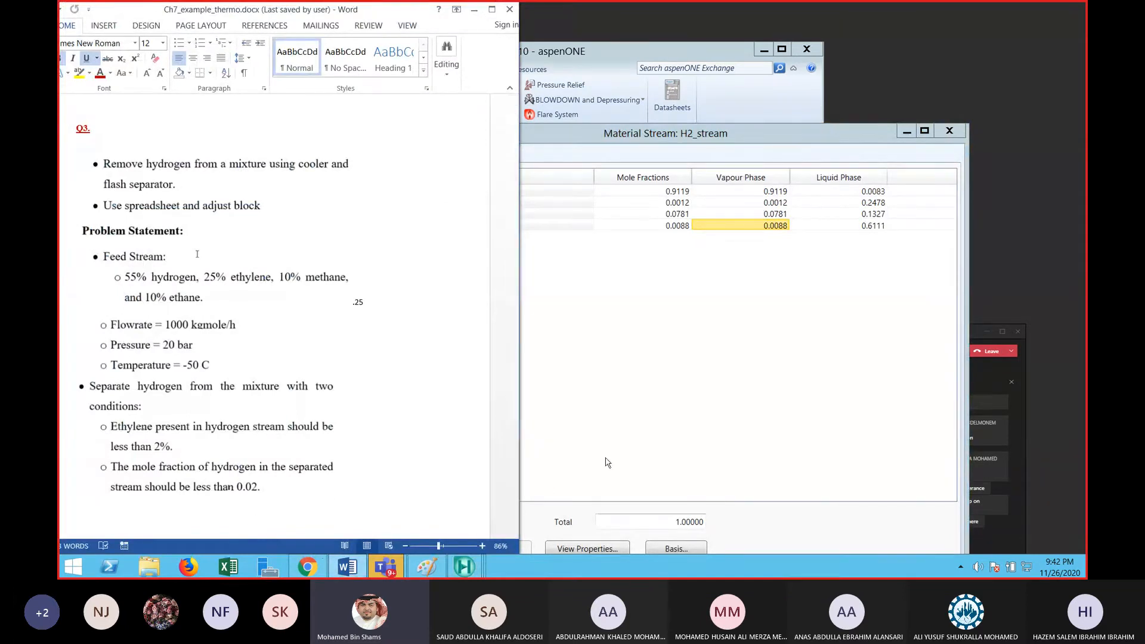
click(549, 487)
click(949, 130)
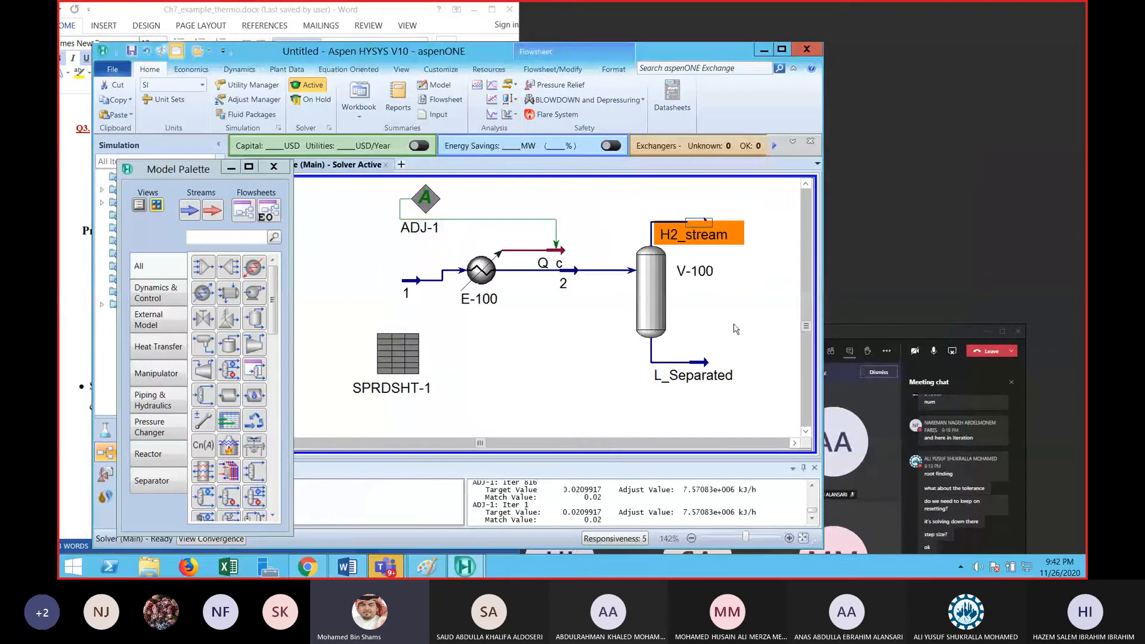
double_click(707, 365)
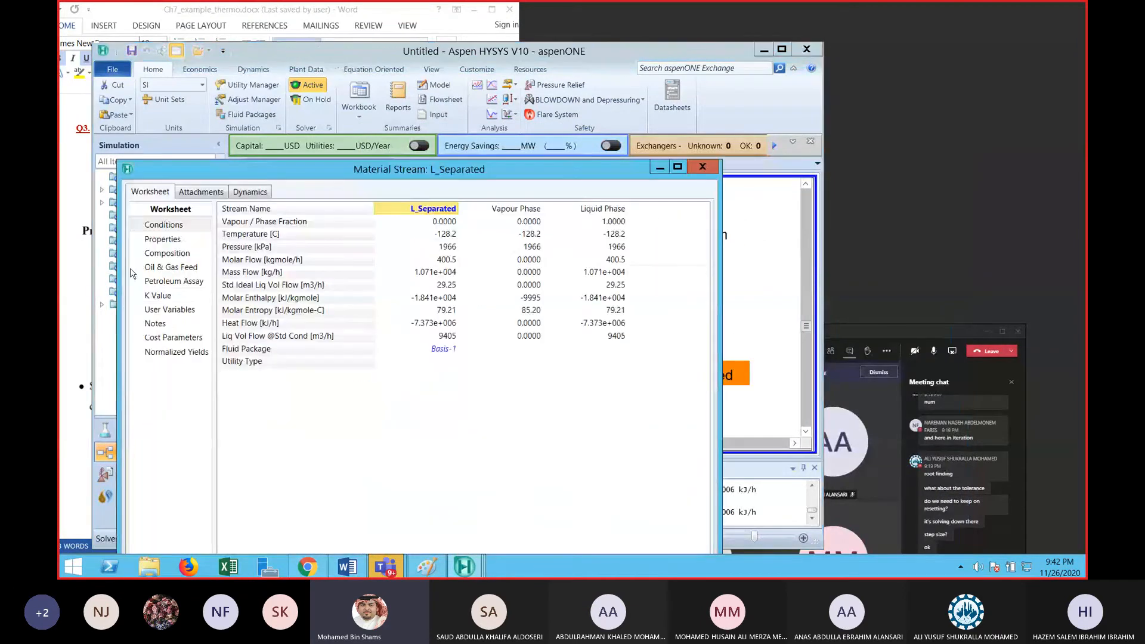
click(167, 253)
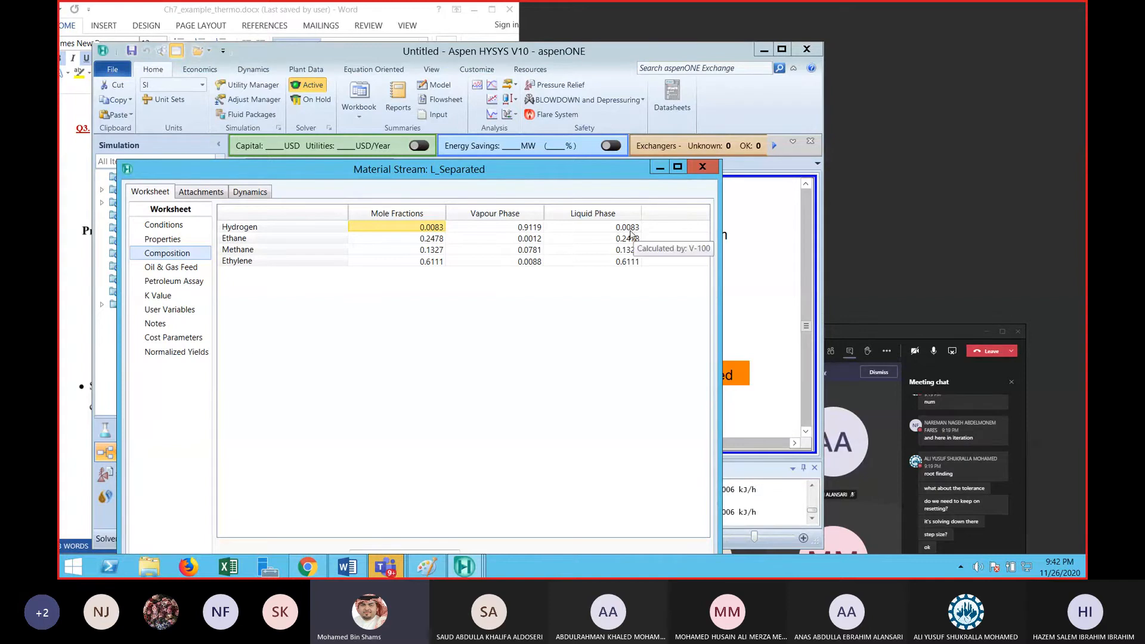
click(629, 230)
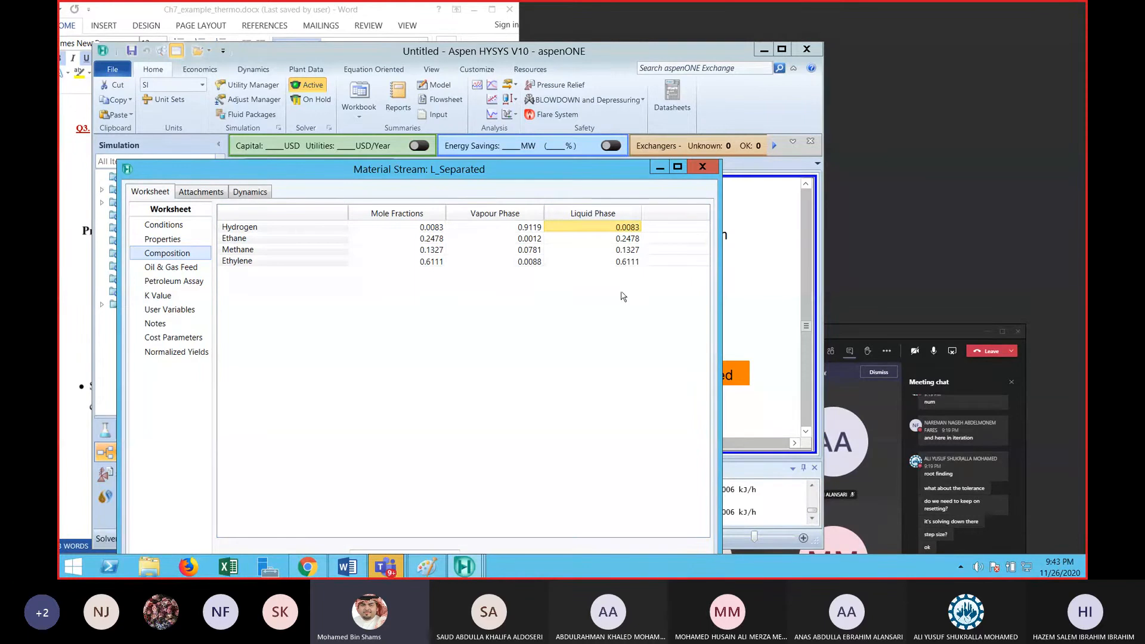
click(703, 168)
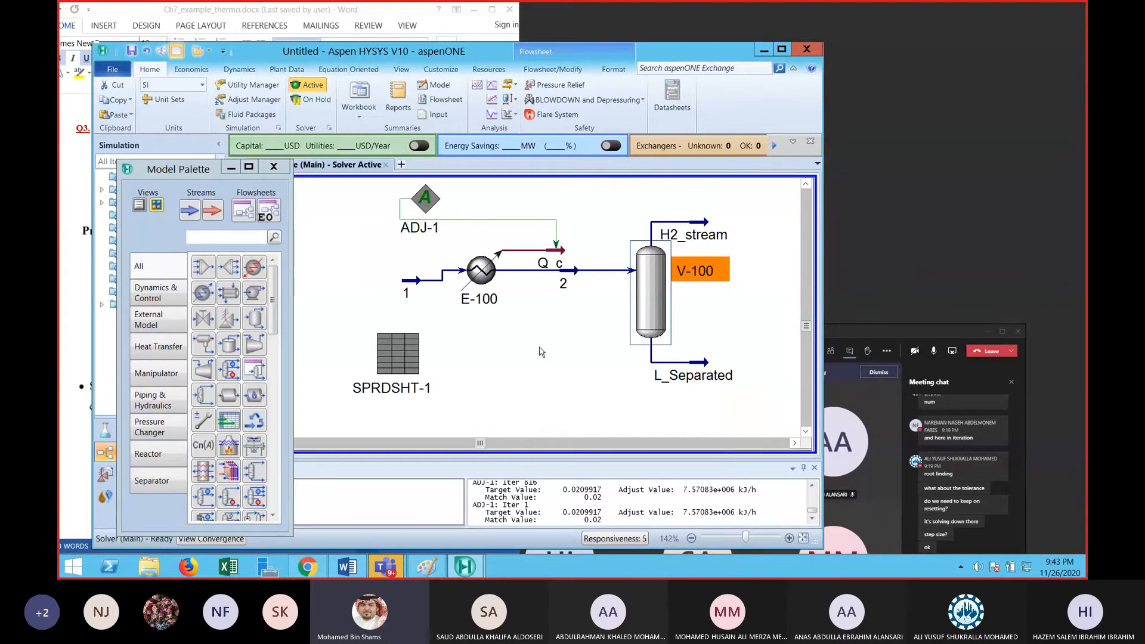
Rearrange the flowsheet: ADJ-1 above Q_c, cooler E-100 and stream 1 lower, SPRDSHT-1 farther aside, and H2_stream farther from the separator
scroll(540, 352, down, 1)
drag(447, 239, 589, 250)
click(587, 301)
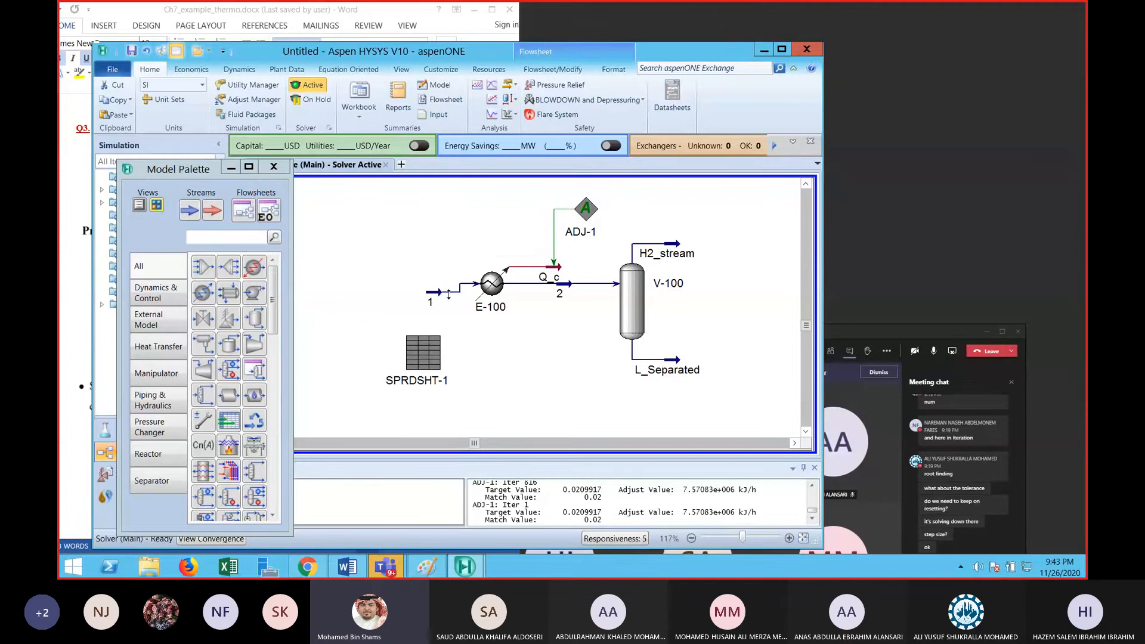
click(425, 292)
drag(425, 292, 408, 284)
drag(495, 286, 498, 322)
drag(422, 285, 413, 320)
drag(430, 361, 377, 360)
click(546, 351)
click(547, 399)
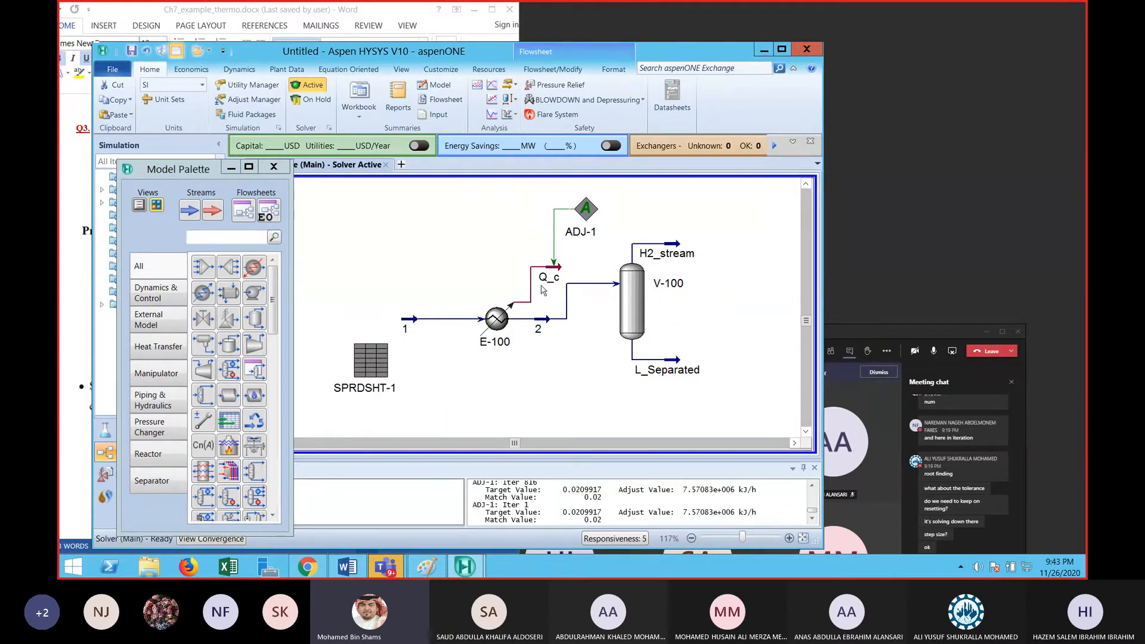
mouse_move(544, 286)
mouse_move(523, 320)
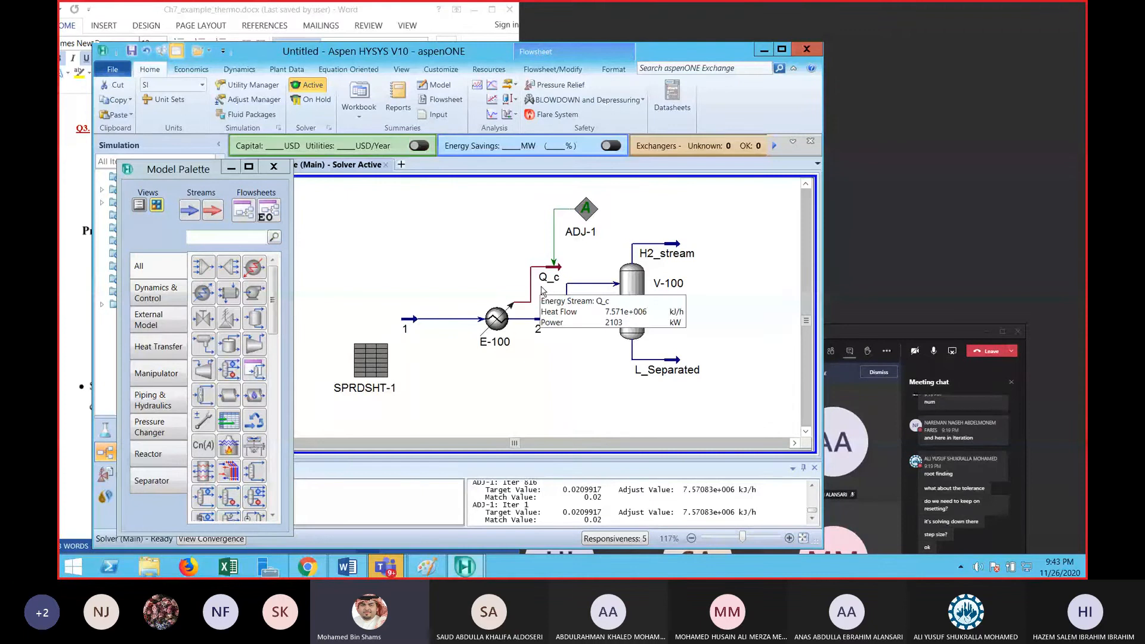
drag(679, 244, 720, 246)
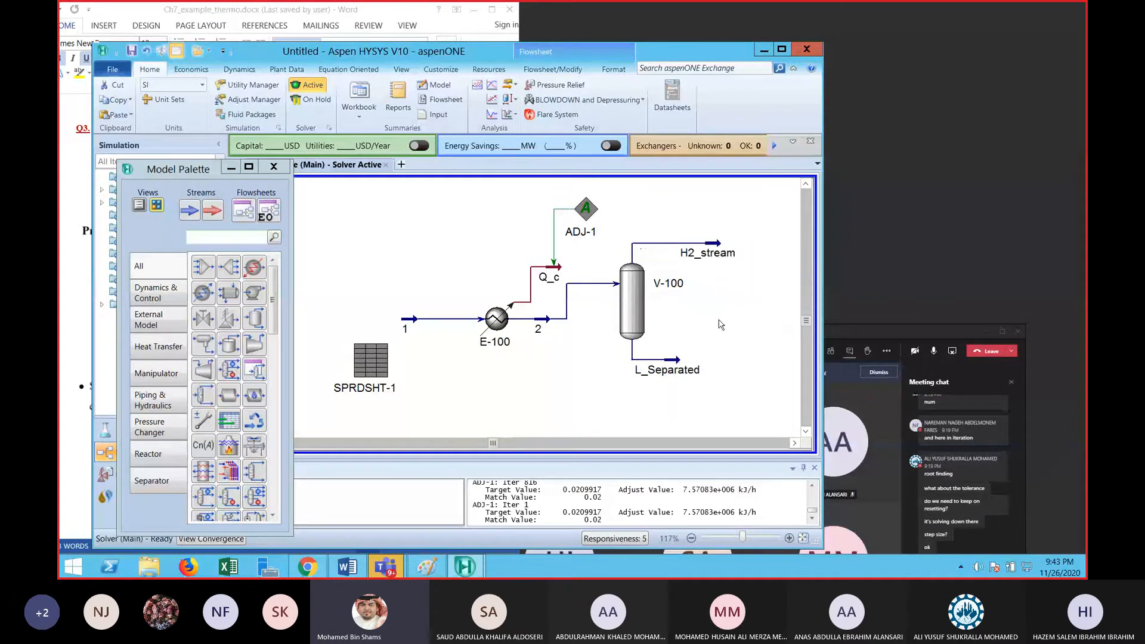
Review H2_stream's composition once more and close its window
mouse_move(717, 249)
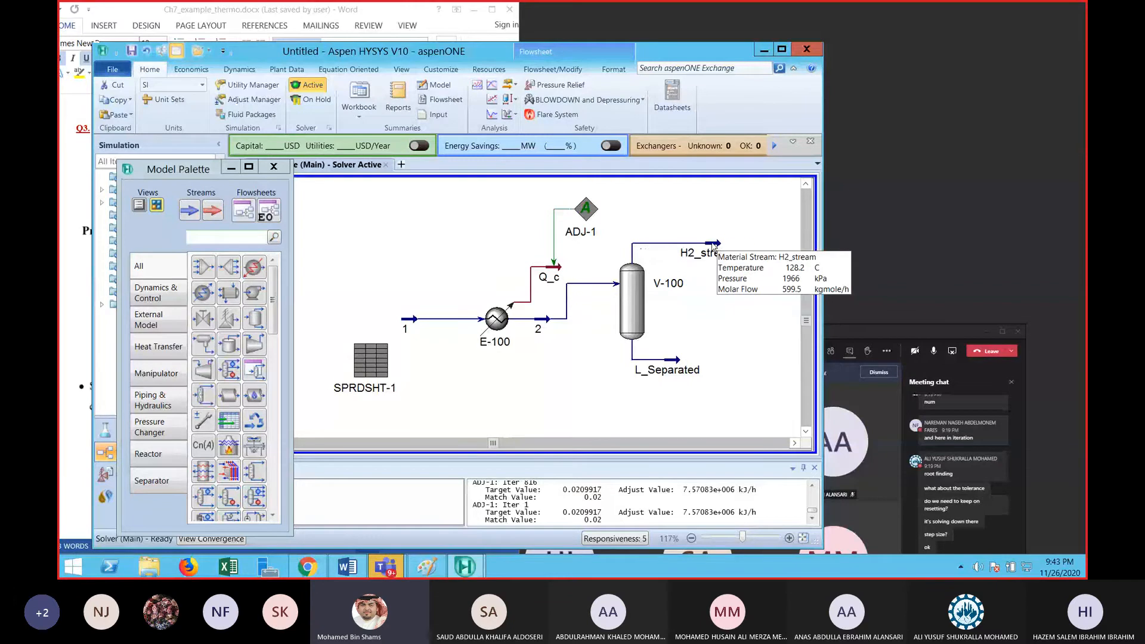
double_click(713, 247)
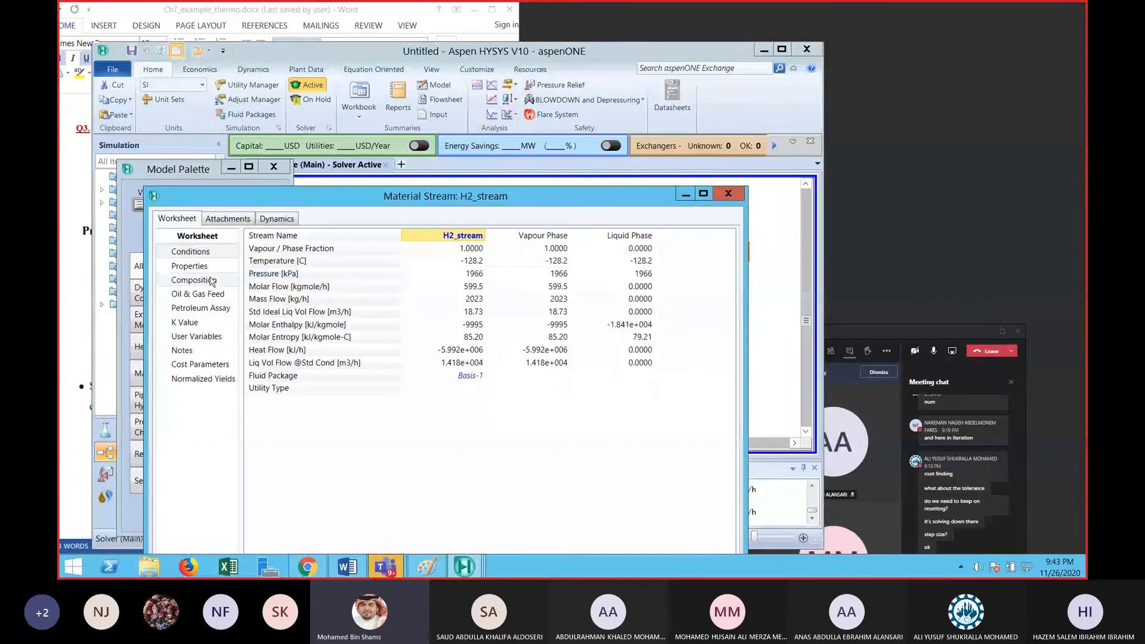
click(212, 281)
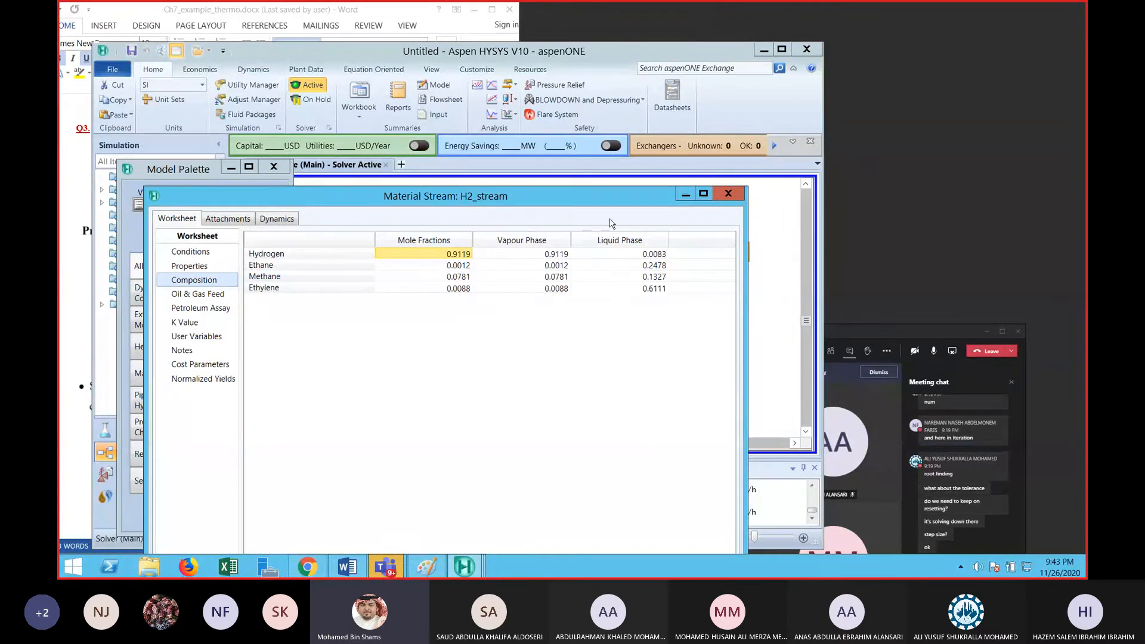
drag(610, 198, 594, 285)
click(712, 279)
Add the Compositions workbook table to the flowsheet below the process diagram and bring it into view
right_click(511, 395)
click(501, 381)
click(415, 273)
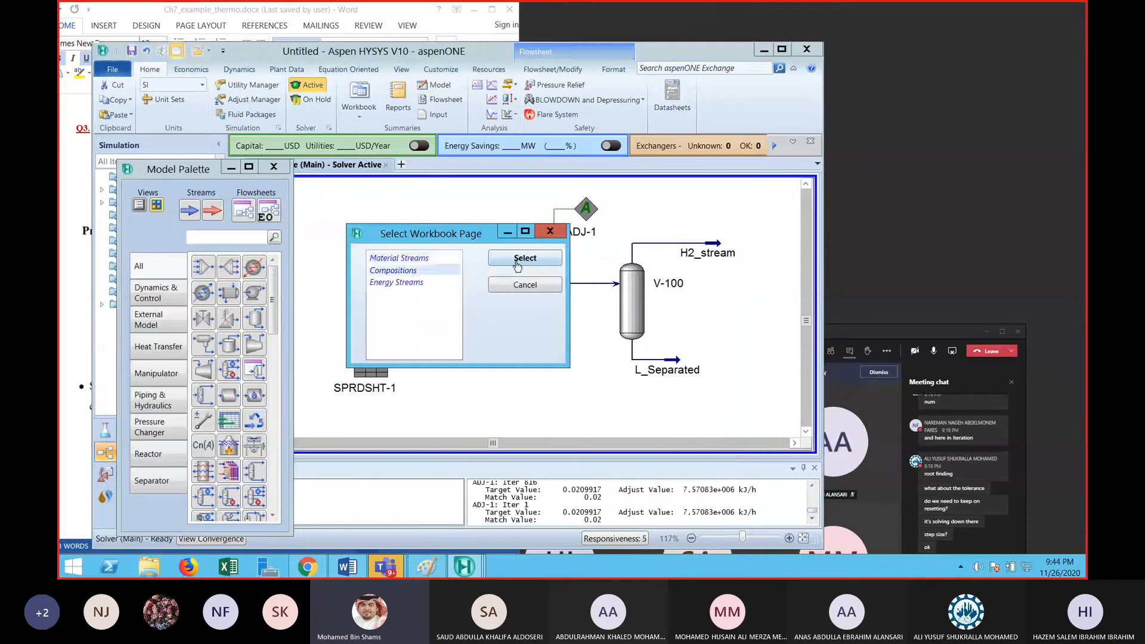
click(525, 258)
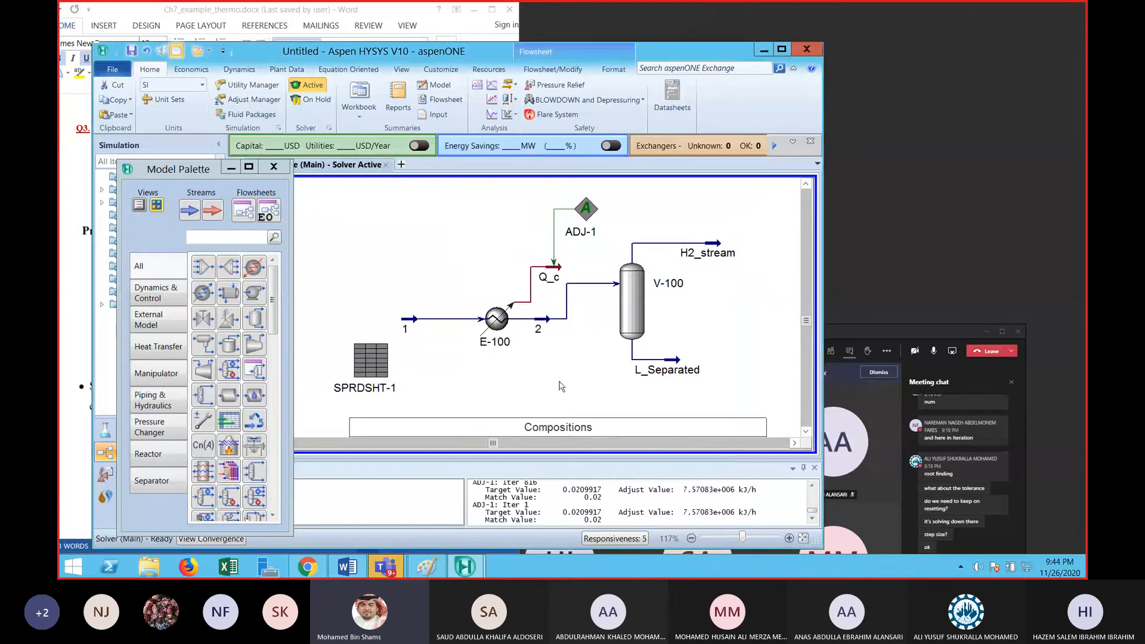
click(805, 433)
click(806, 433)
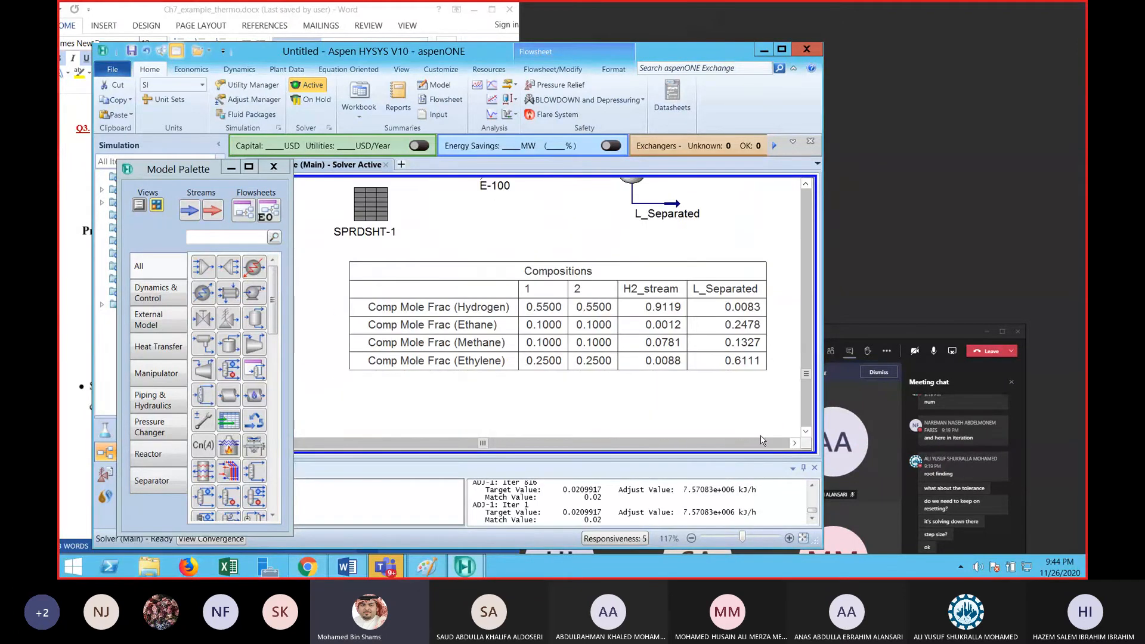
click(805, 185)
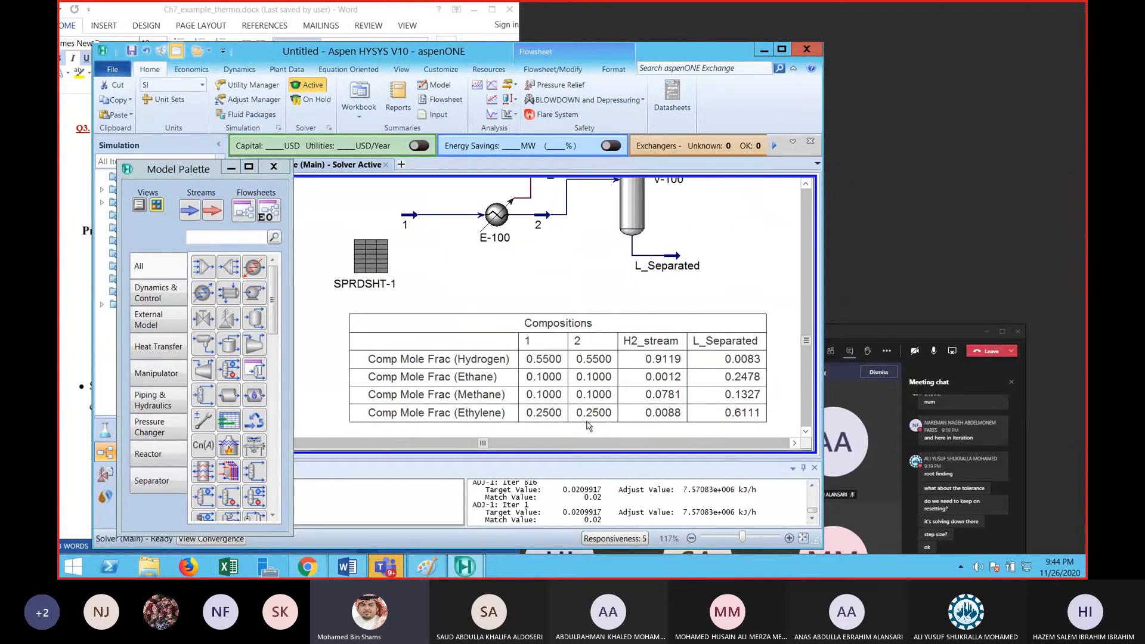
Minimize the Model Palette and place the flowsheet beside the Word problem statement to compare the Compositions table with the two separation conditions
drag(201, 172, 253, 172)
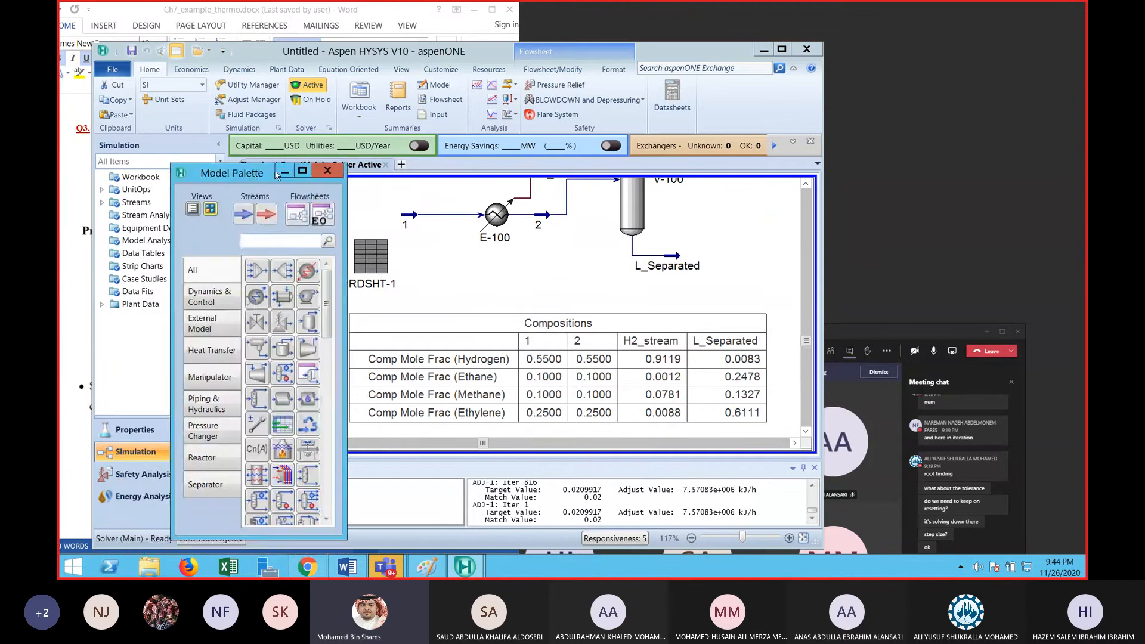
click(284, 169)
drag(271, 54, 588, 63)
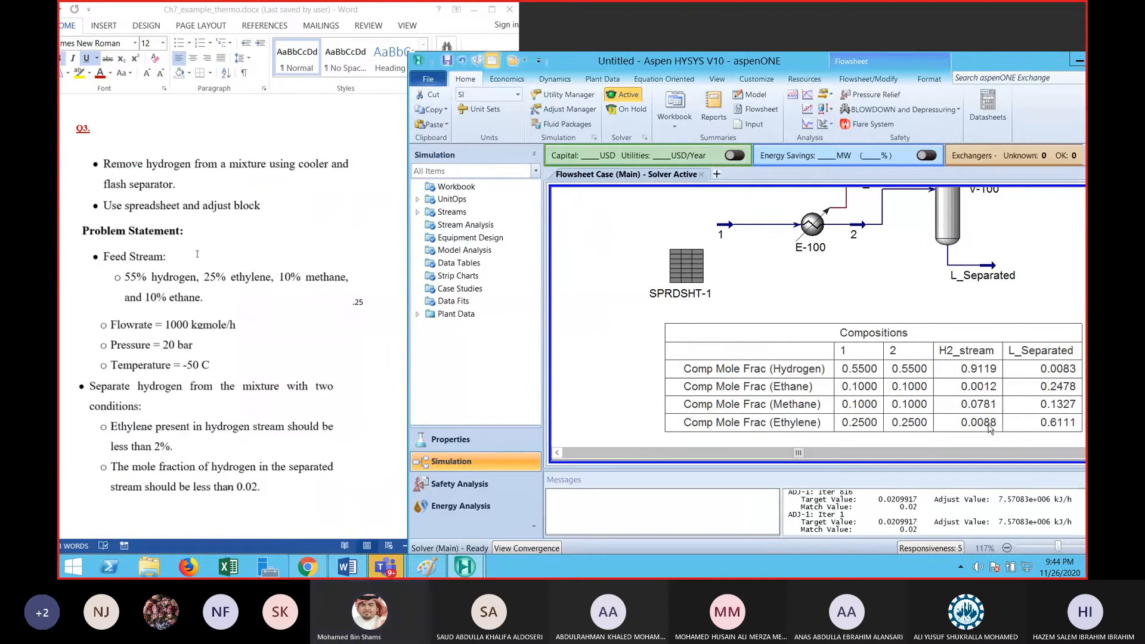
drag(1006, 70, 980, 70)
mouse_move(985, 287)
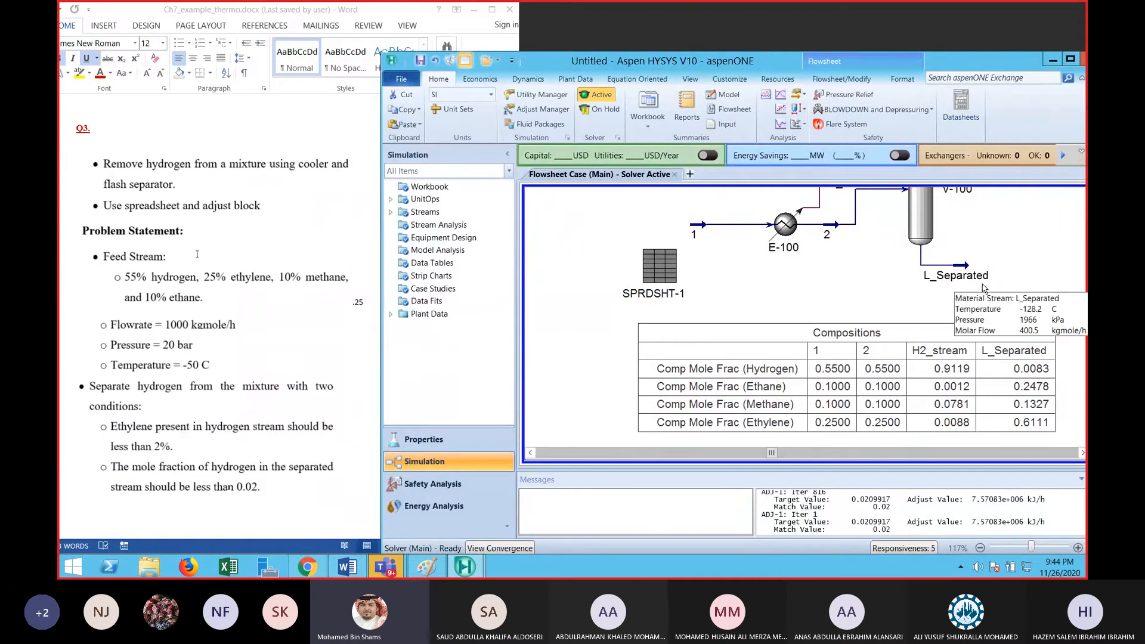
scroll(1009, 238, down, 2)
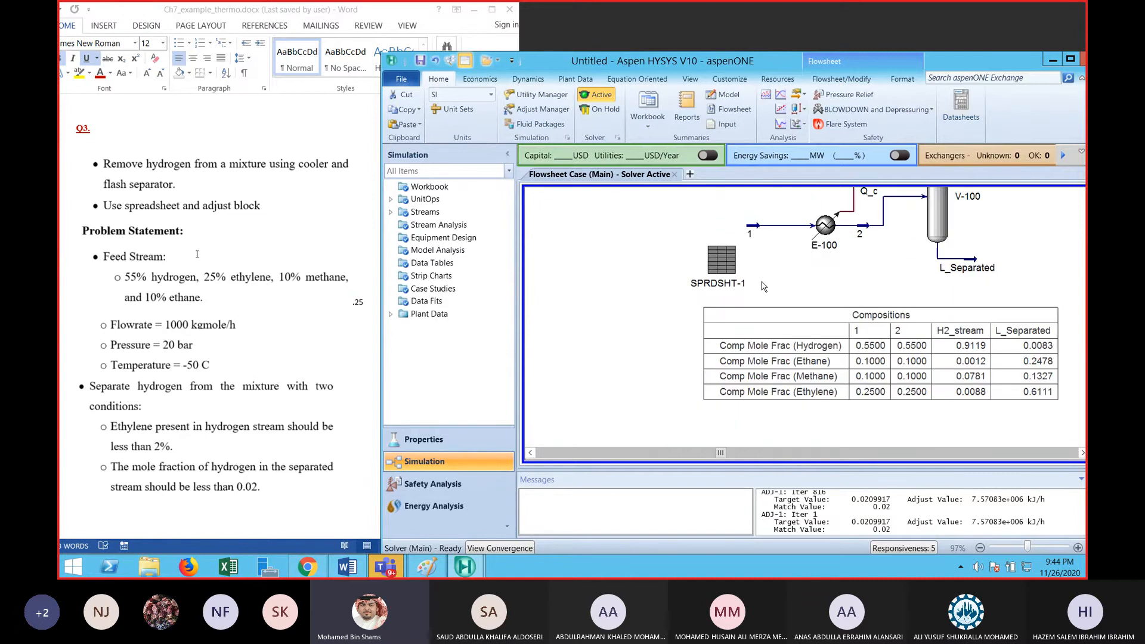
Review ADJ-1's parameters, then its adjusted variable, target variable and target value, and close its window
drag(1076, 426, 752, 206)
click(776, 249)
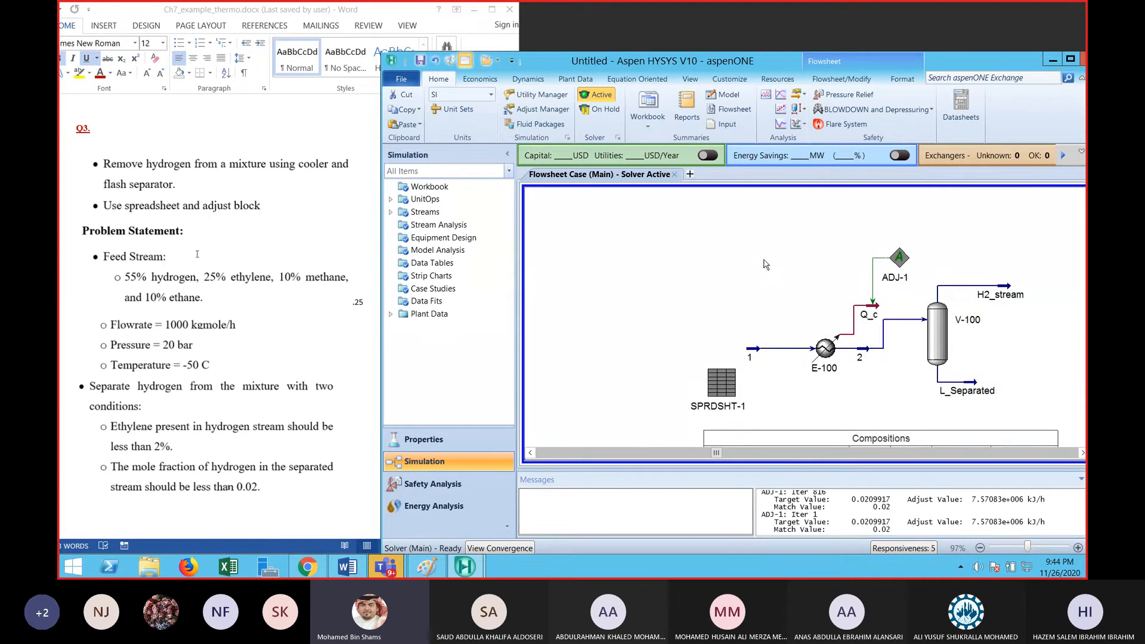
click(900, 261)
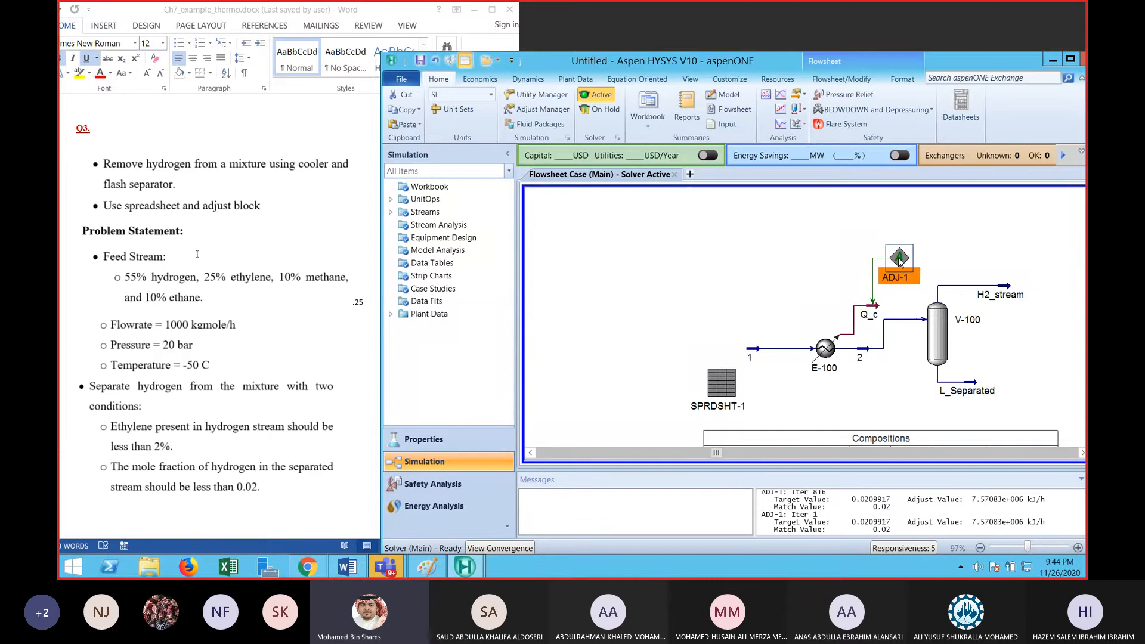
click(907, 328)
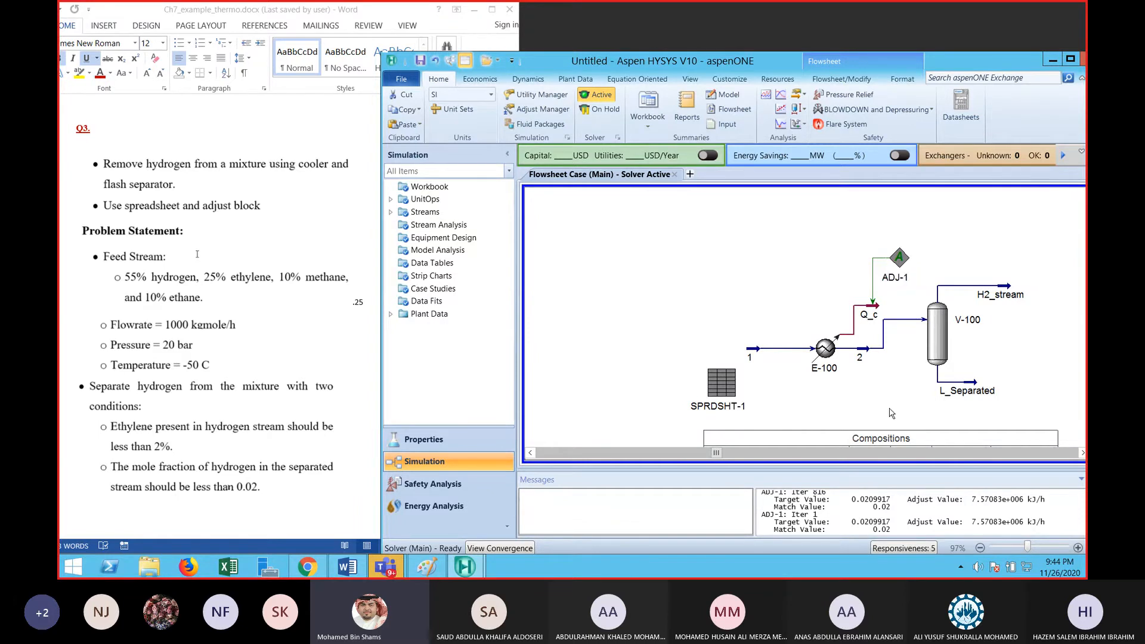
drag(843, 222, 919, 290)
click(902, 346)
double_click(900, 258)
drag(813, 235, 769, 201)
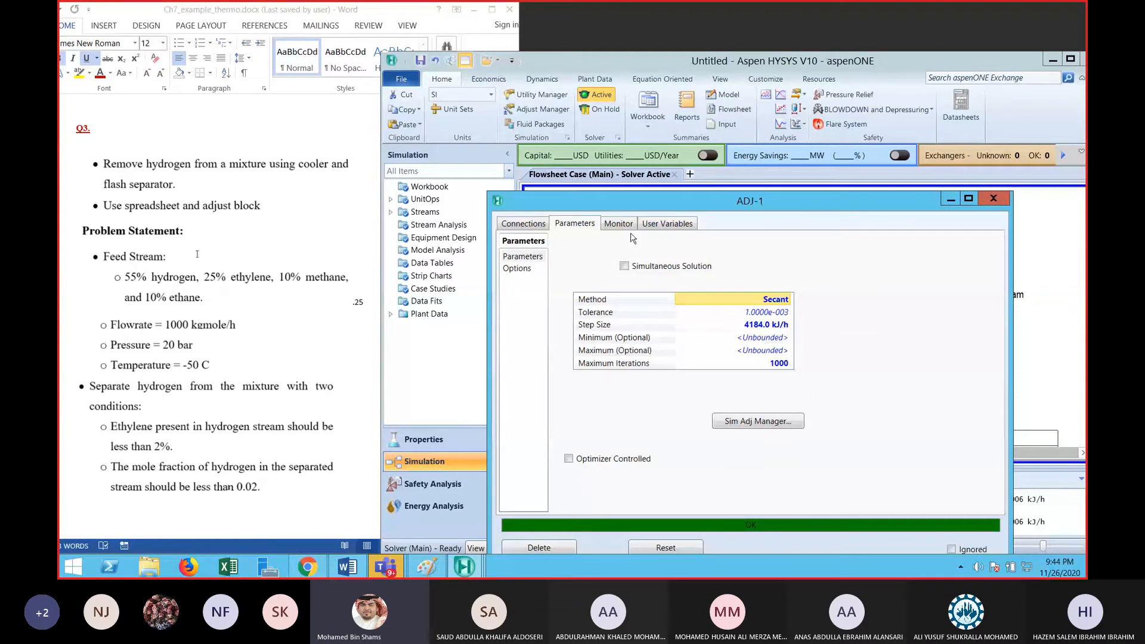
click(524, 222)
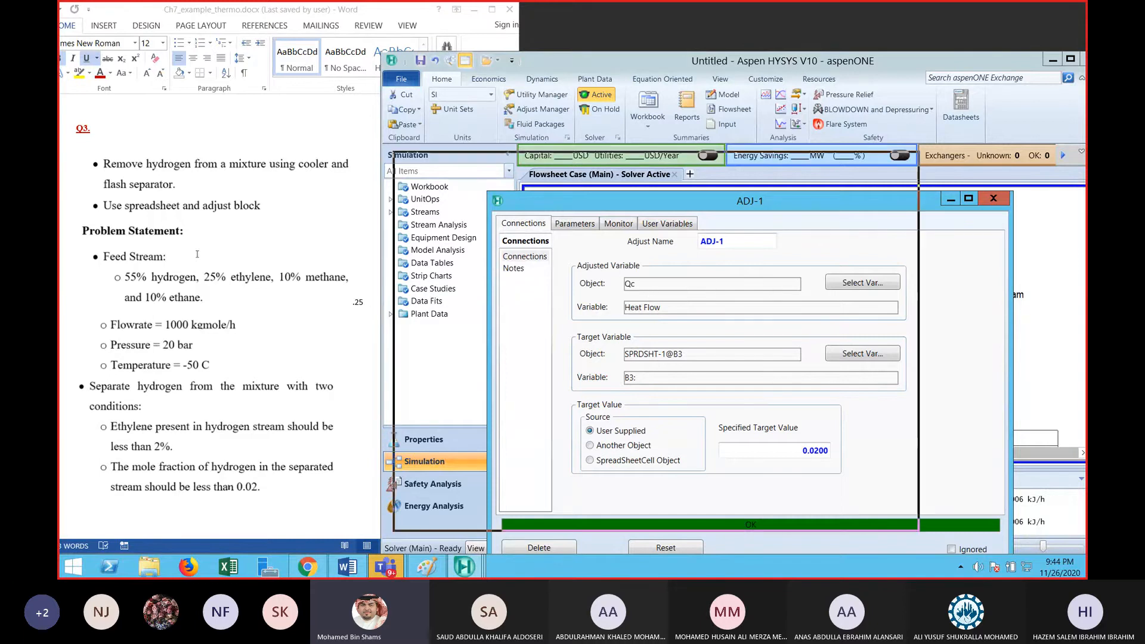
drag(904, 206, 766, 140)
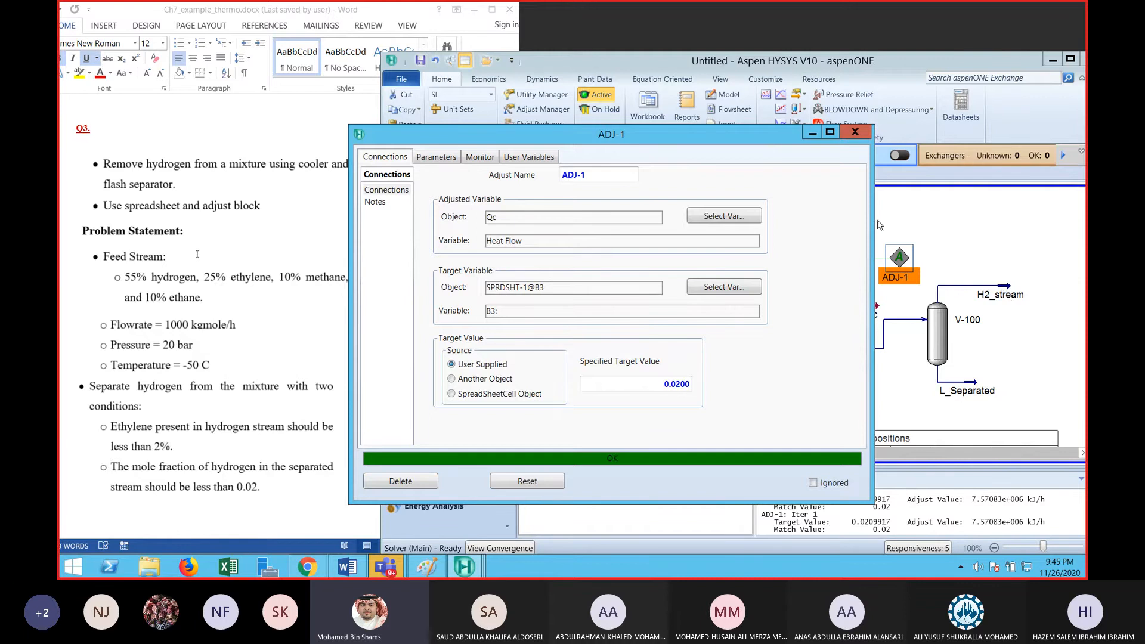
click(854, 132)
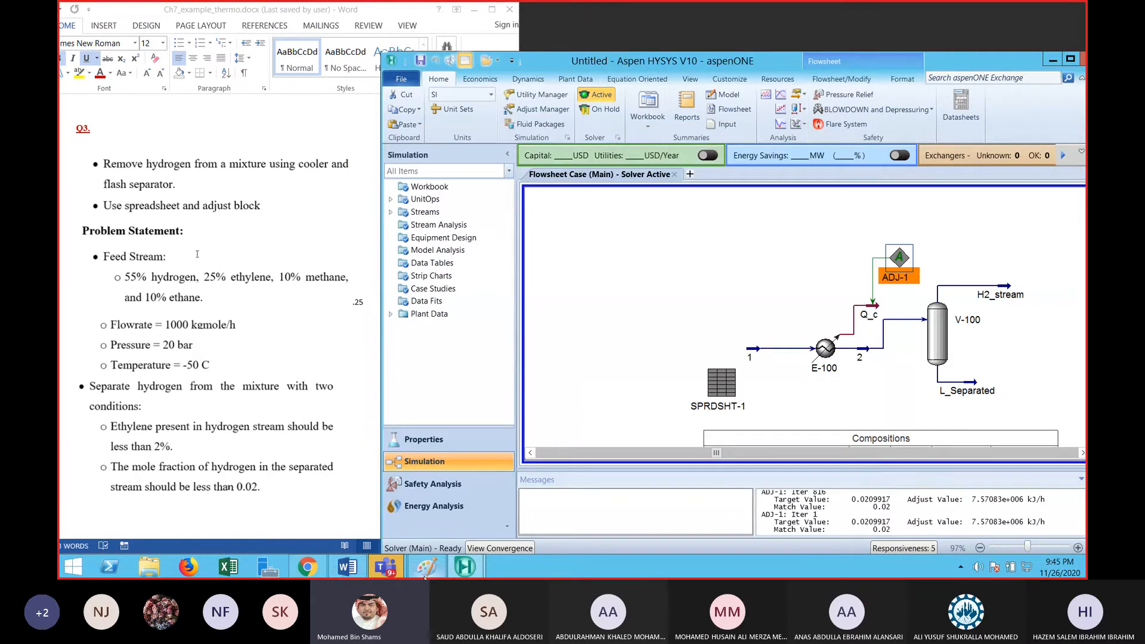
Minimize the Word document and switch to Chrome to show the synthesis gas example in HYSYS_Part_Notes.pdf
click(475, 11)
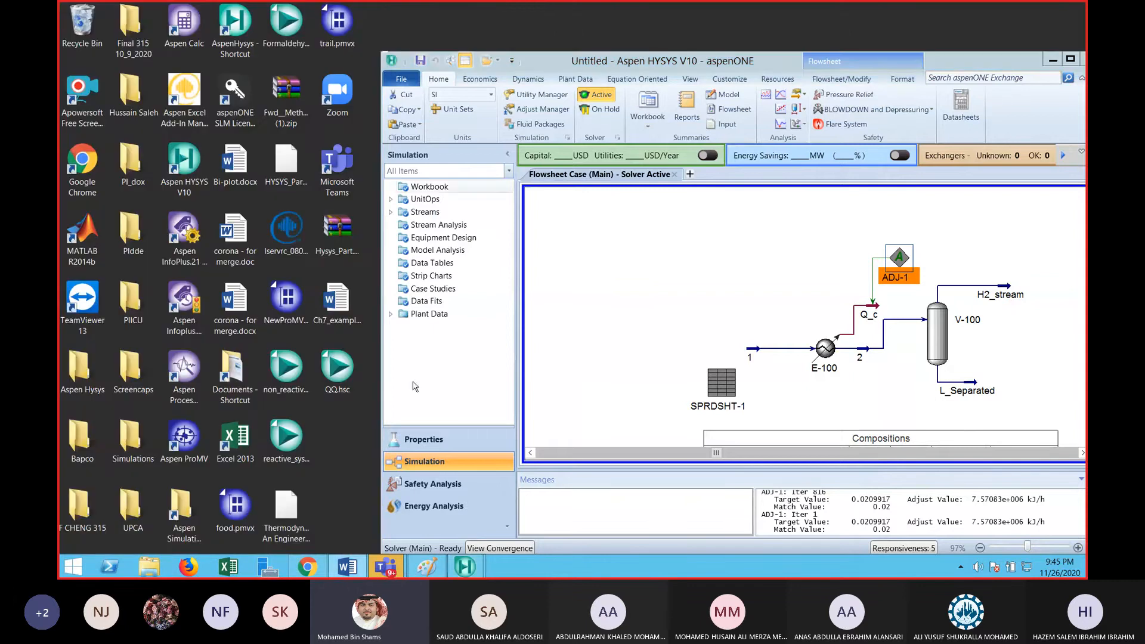
mouse_move(395, 574)
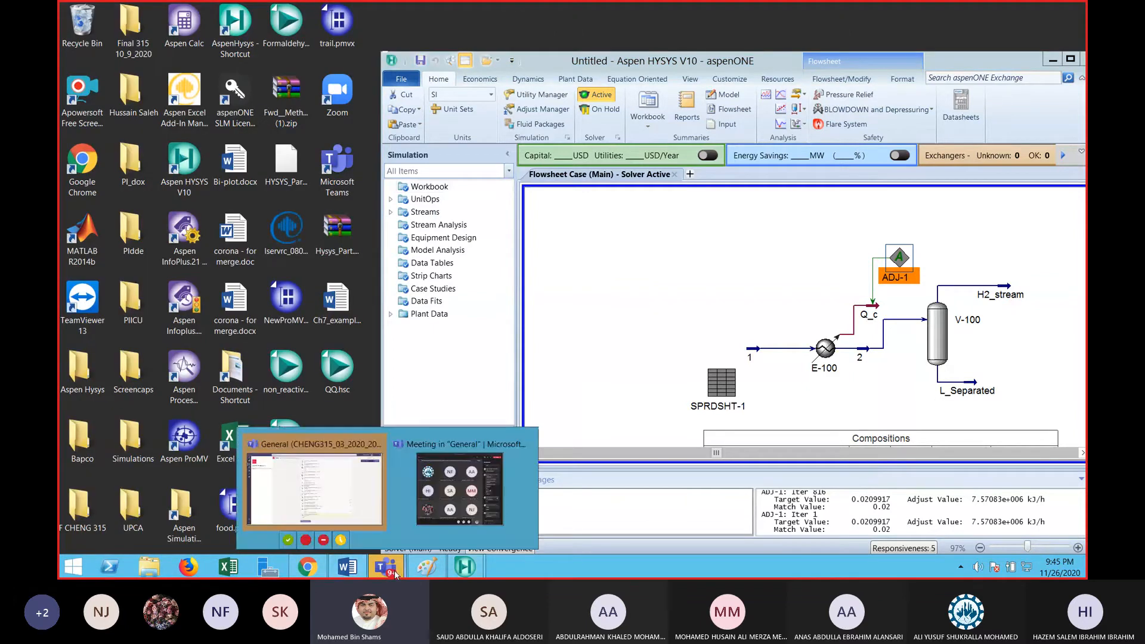
click(309, 570)
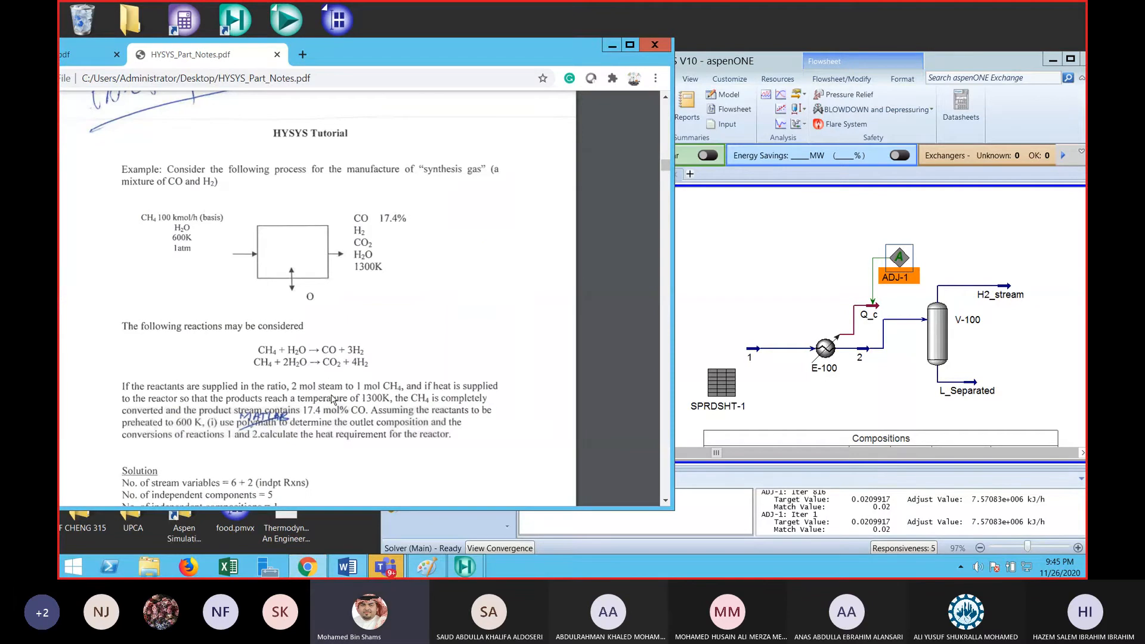
Switch to Paint and erase all the old handwritten notes from the canvas
key(alt+Tab)
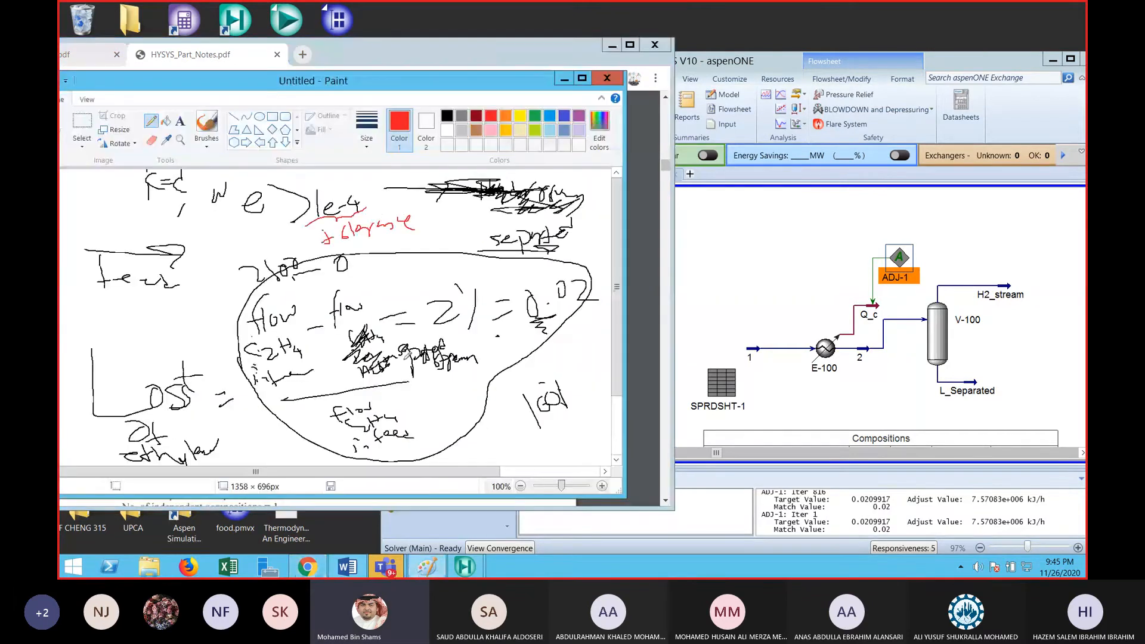
key(ctrl+a)
key(Delete)
Handwrite in red with the Pencil that the CH4 conversion of reaction R1 is 87%
mouse_move(240, 187)
mouse_down()
mouse_move(226, 233)
mouse_move(210, 208)
mouse_move(223, 250)
mouse_up()
click(152, 121)
drag(230, 236, 269, 244)
drag(230, 210, 239, 284)
mouse_move(136, 209)
mouse_down()
mouse_move(107, 245)
mouse_move(156, 233)
mouse_move(162, 245)
mouse_move(109, 278)
mouse_up()
drag(122, 261, 124, 279)
mouse_move(137, 260)
mouse_down()
mouse_move(132, 278)
mouse_move(153, 278)
mouse_move(149, 309)
mouse_up()
mouse_move(329, 213)
mouse_down()
mouse_move(326, 253)
mouse_move(325, 218)
mouse_up()
mouse_move(334, 219)
mouse_down()
mouse_move(379, 212)
mouse_move(350, 250)
mouse_up()
drag(358, 237, 382, 236)
mouse_move(400, 219)
mouse_down()
mouse_move(406, 250)
mouse_move(438, 258)
mouse_up()
Handwrite below it that the CH4 conversion of reaction R2 is 13%, and minimize Paint
mouse_move(118, 345)
mouse_down()
mouse_move(173, 384)
mouse_move(126, 425)
mouse_up()
drag(149, 399, 175, 449)
drag(252, 350, 241, 388)
mouse_move(245, 376)
mouse_down()
mouse_move(290, 367)
mouse_move(317, 391)
mouse_up()
drag(321, 381, 347, 382)
drag(388, 340, 402, 412)
mouse_move(450, 345)
mouse_down()
mouse_move(459, 379)
mouse_move(437, 412)
mouse_up()
drag(510, 331, 486, 394)
drag(488, 331, 521, 378)
mouse_move(418, 330)
mouse_down()
mouse_move(412, 401)
mouse_move(460, 358)
mouse_move(428, 420)
mouse_up()
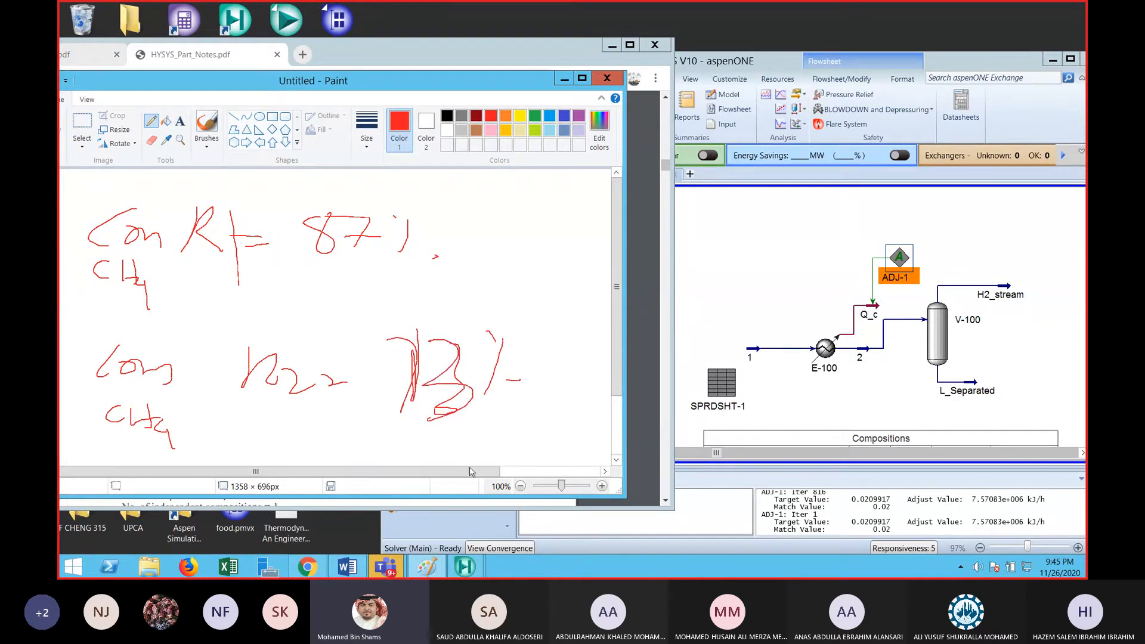
click(564, 80)
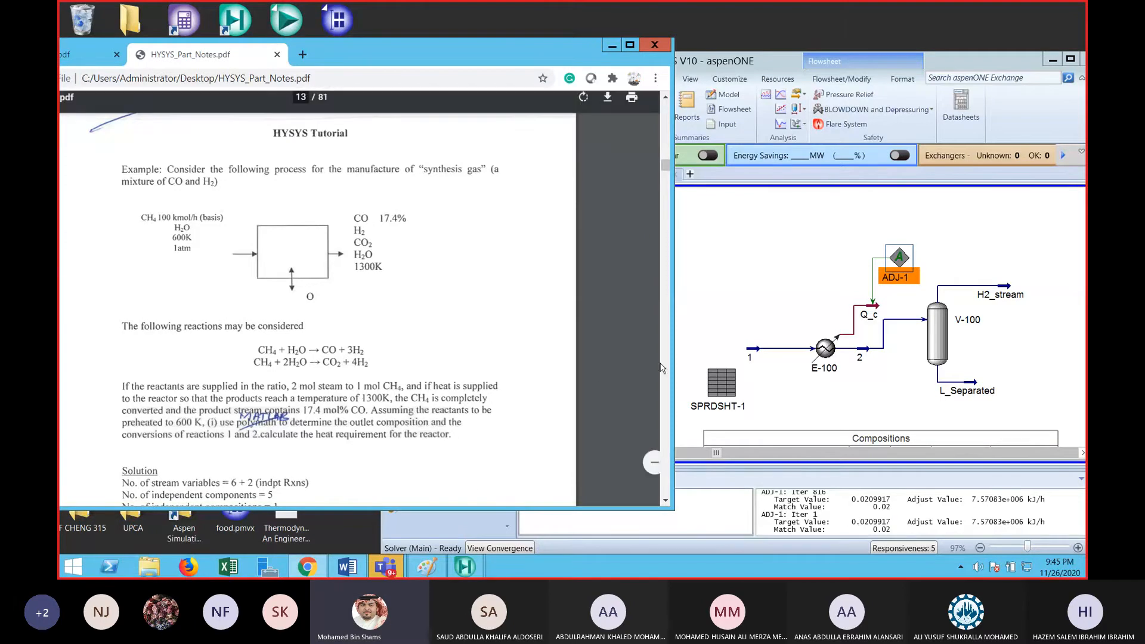
In HYSYS, move SPRDSHT-1 up beside ADJ-1 and select both blocks together
click(715, 385)
drag(828, 255, 828, 256)
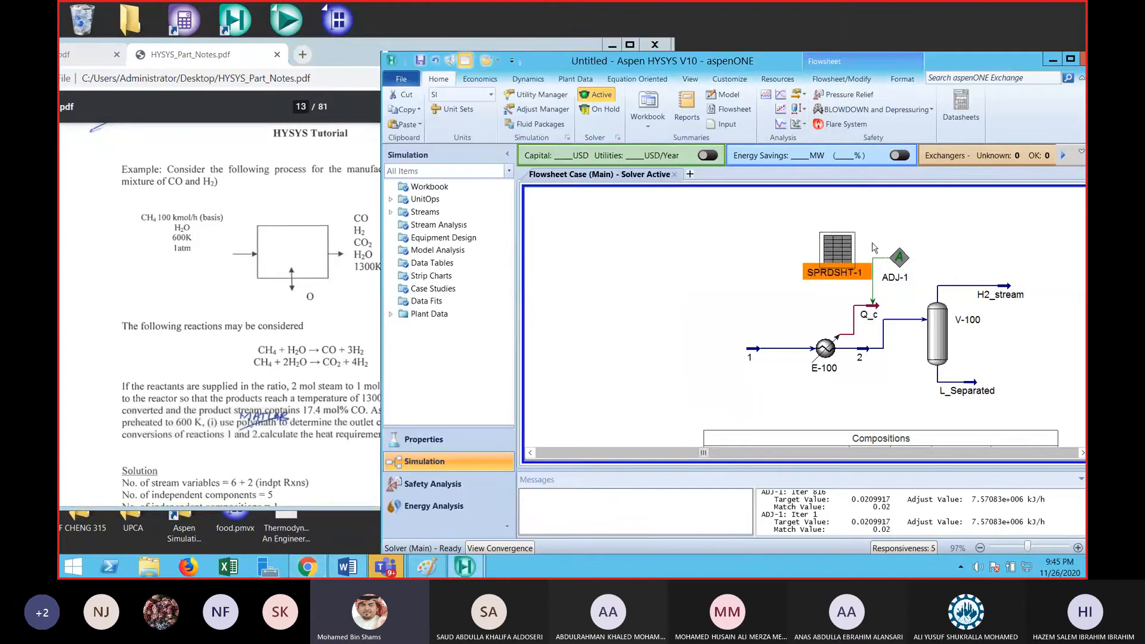
drag(793, 215, 928, 297)
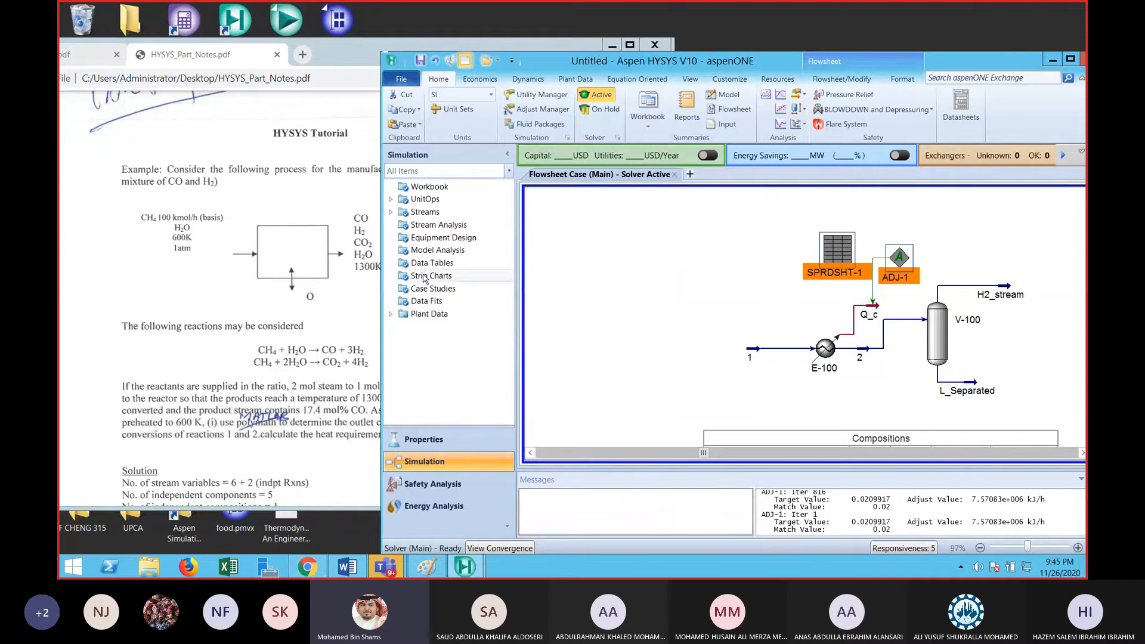
Show the synthesis gas example in the PDF, reposition the HYSYS and Teams meeting windows, and clear the flowsheet selection
click(352, 293)
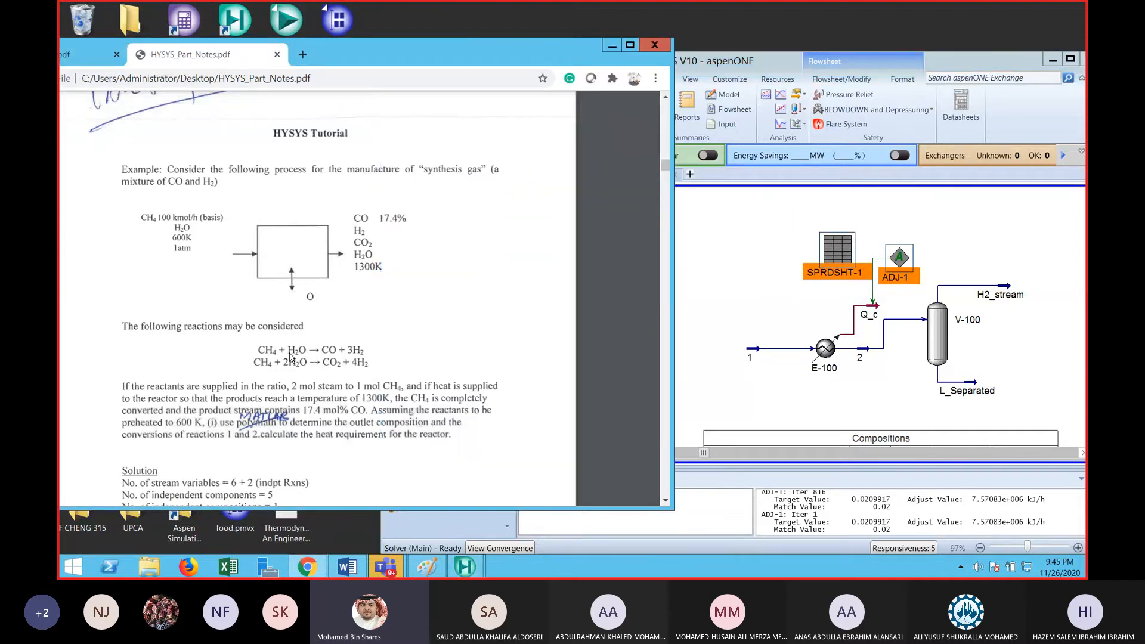
double_click(965, 68)
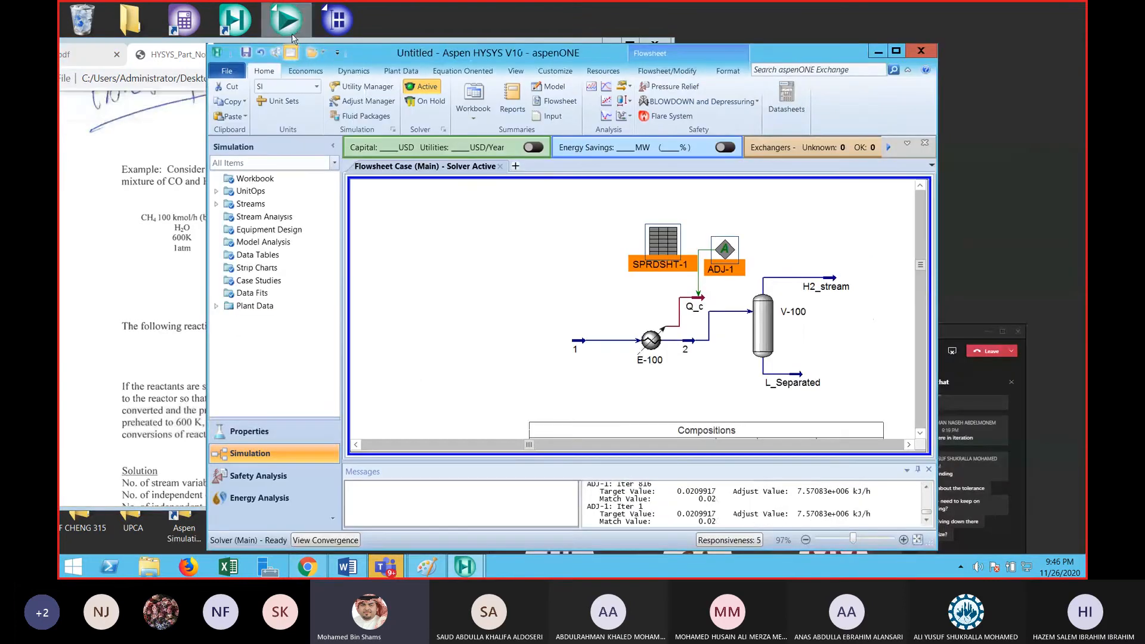
click(314, 40)
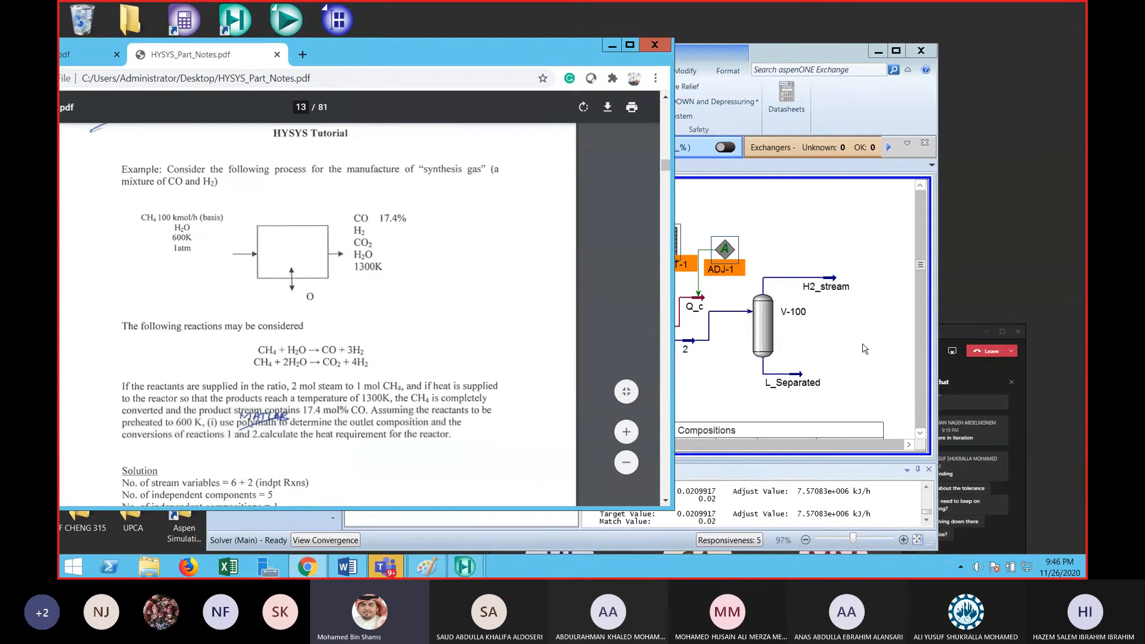
click(956, 333)
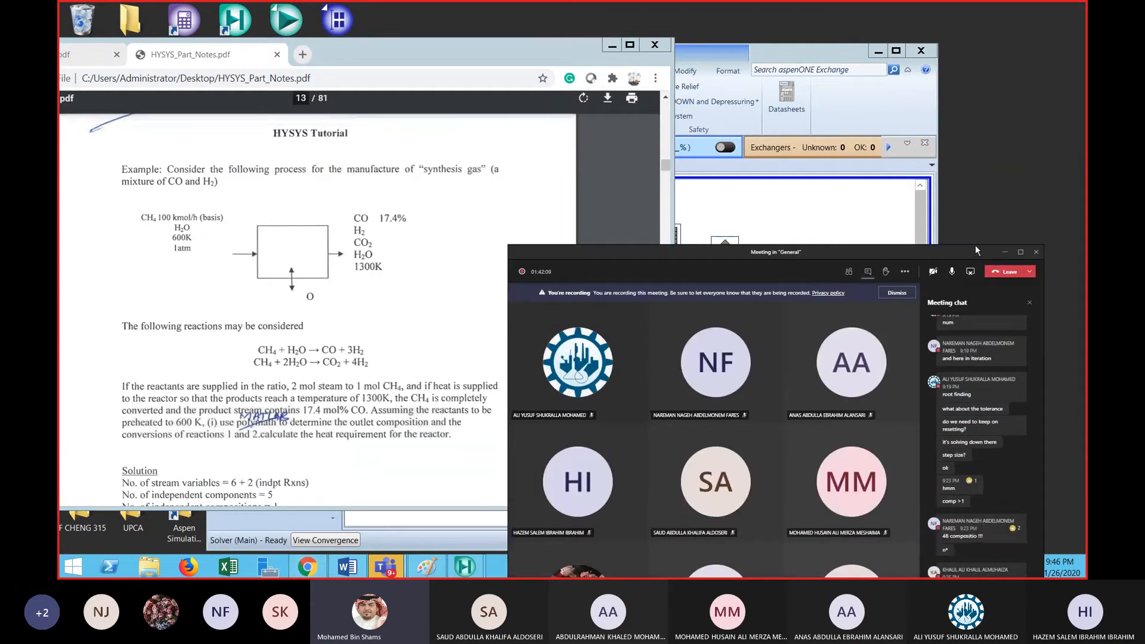
drag(634, 251, 730, 115)
click(789, 52)
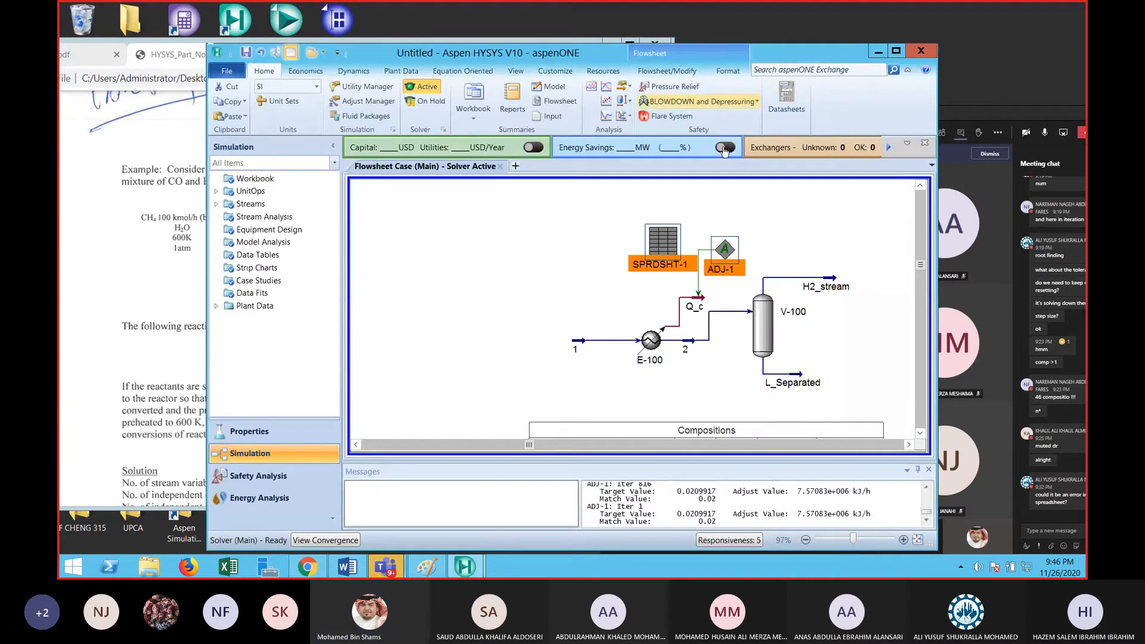
click(720, 216)
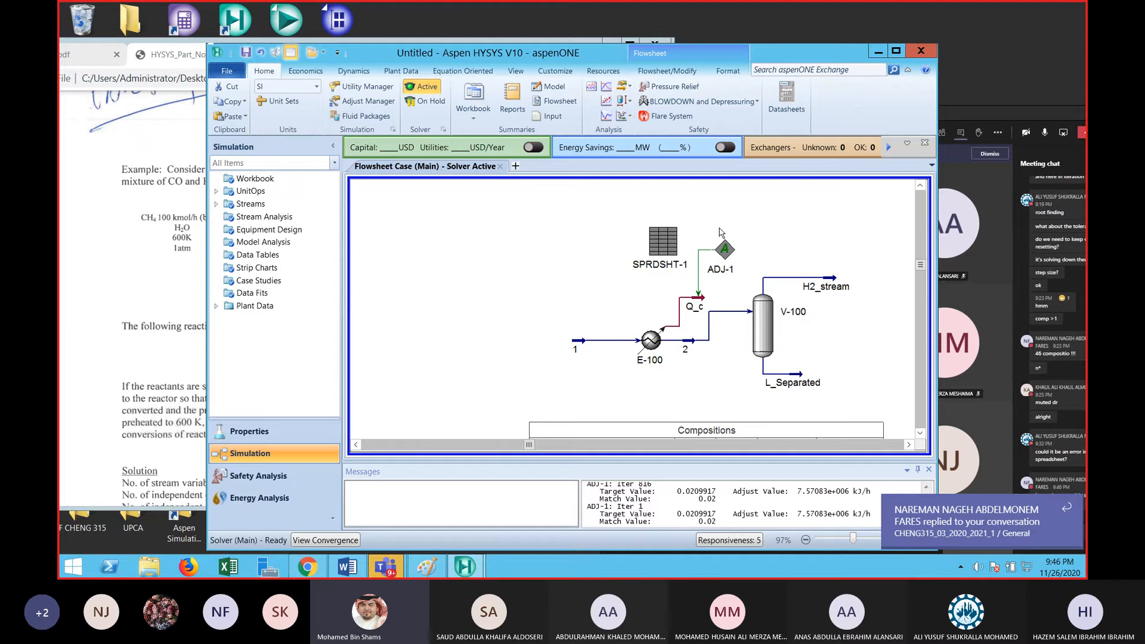
Read the latest messages in the Teams meeting chat and minimize the meeting window
click(994, 126)
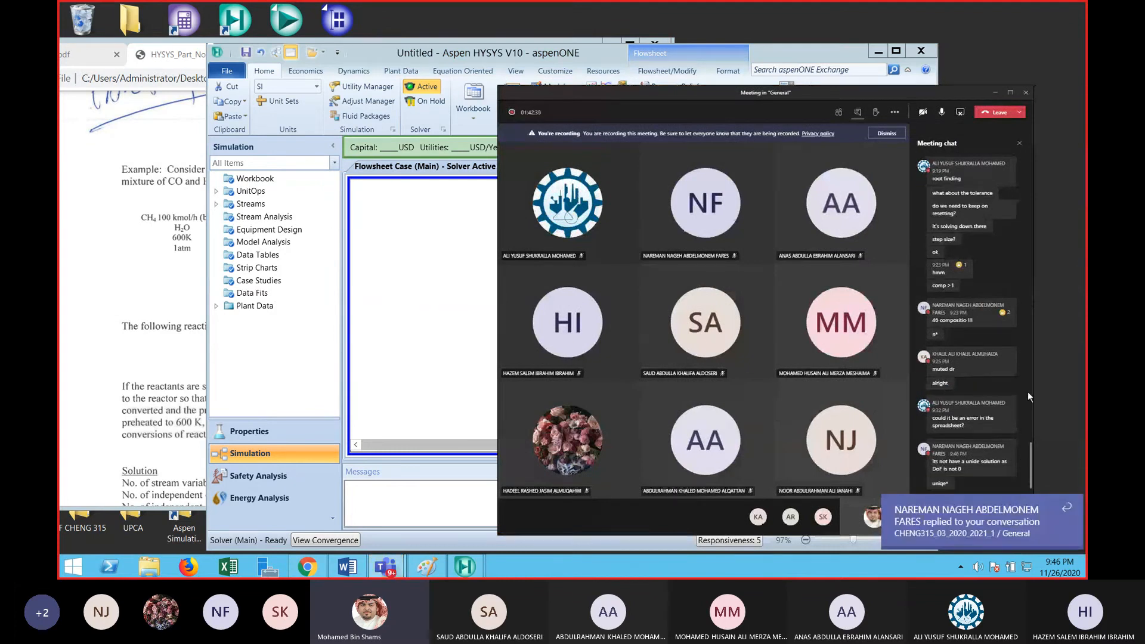
click(1068, 508)
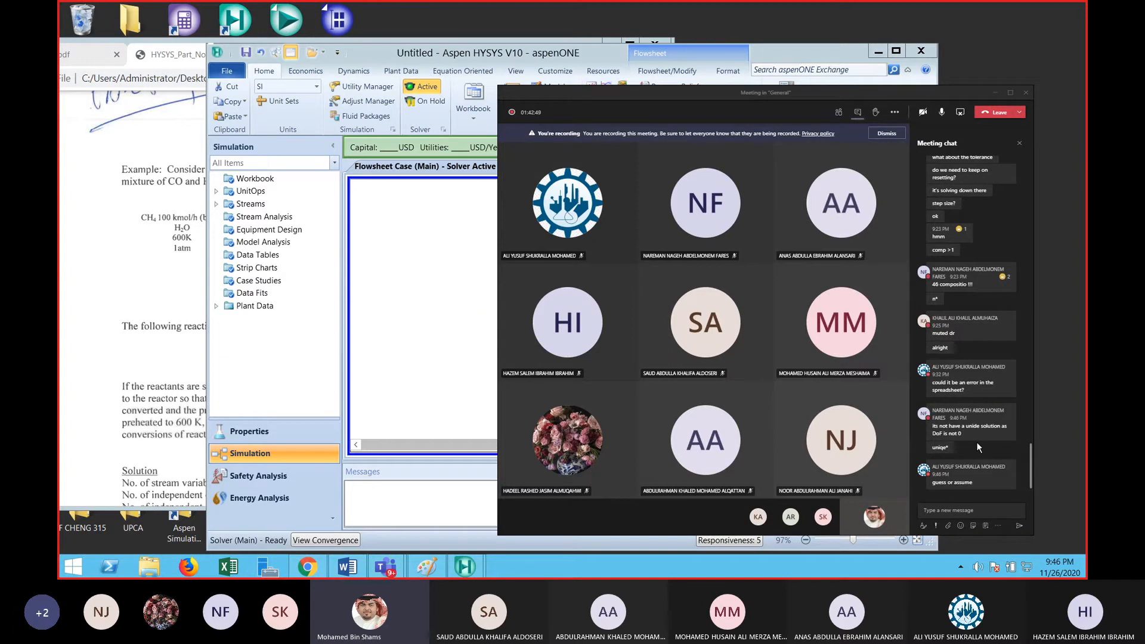
click(993, 94)
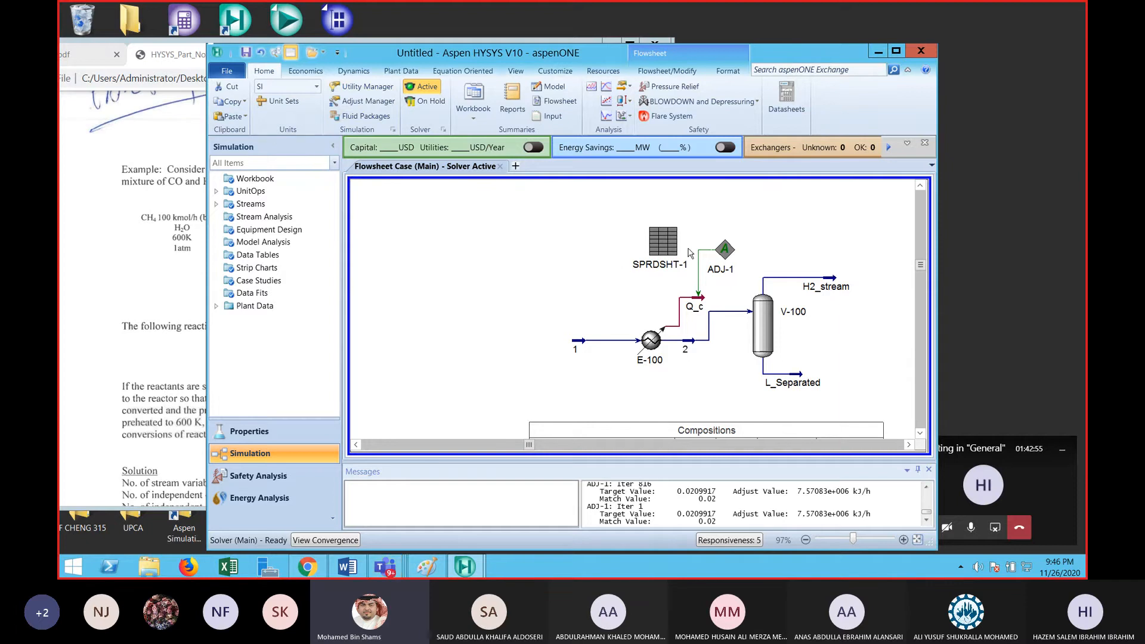
Close the flowsheet view, create a new HYSYS case, and place its window beside the synthesis gas example in the PDF
click(500, 167)
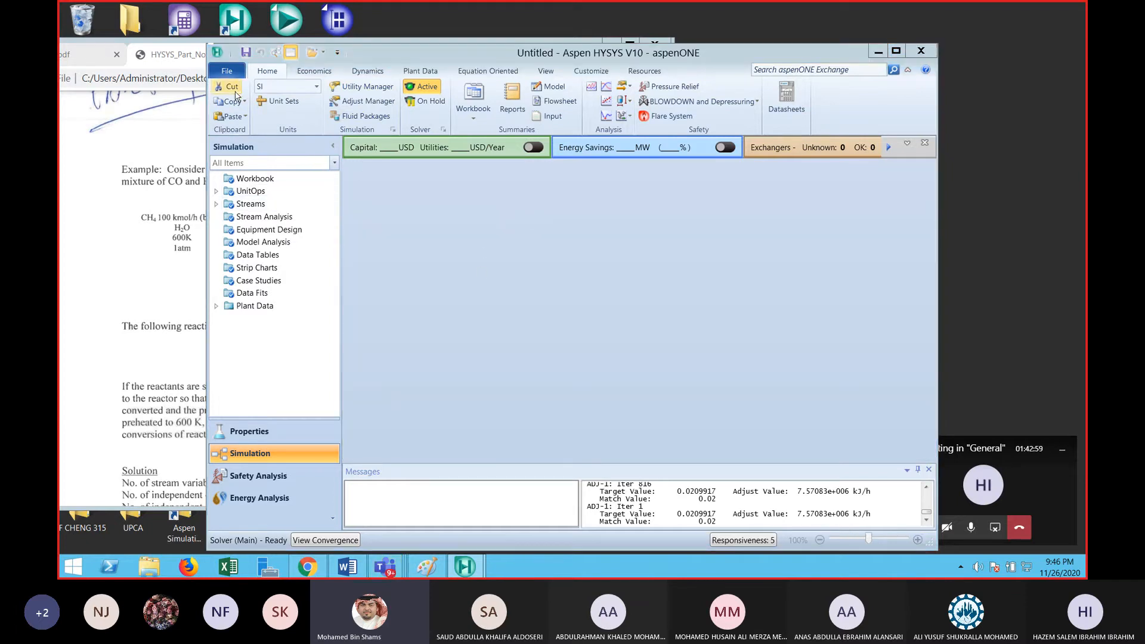
click(230, 74)
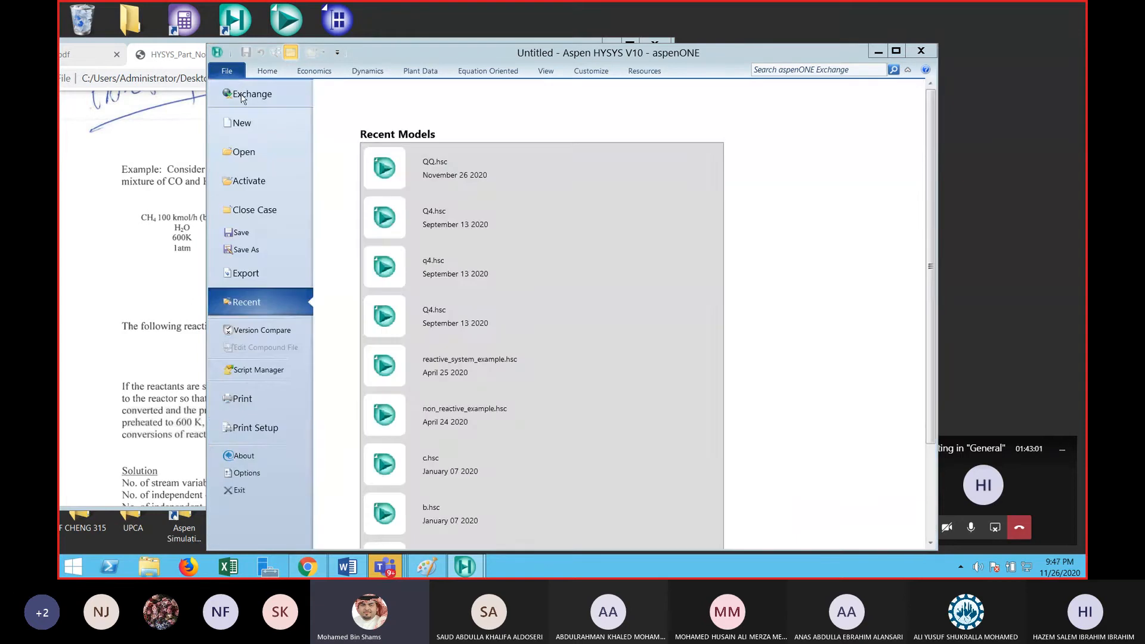
click(248, 123)
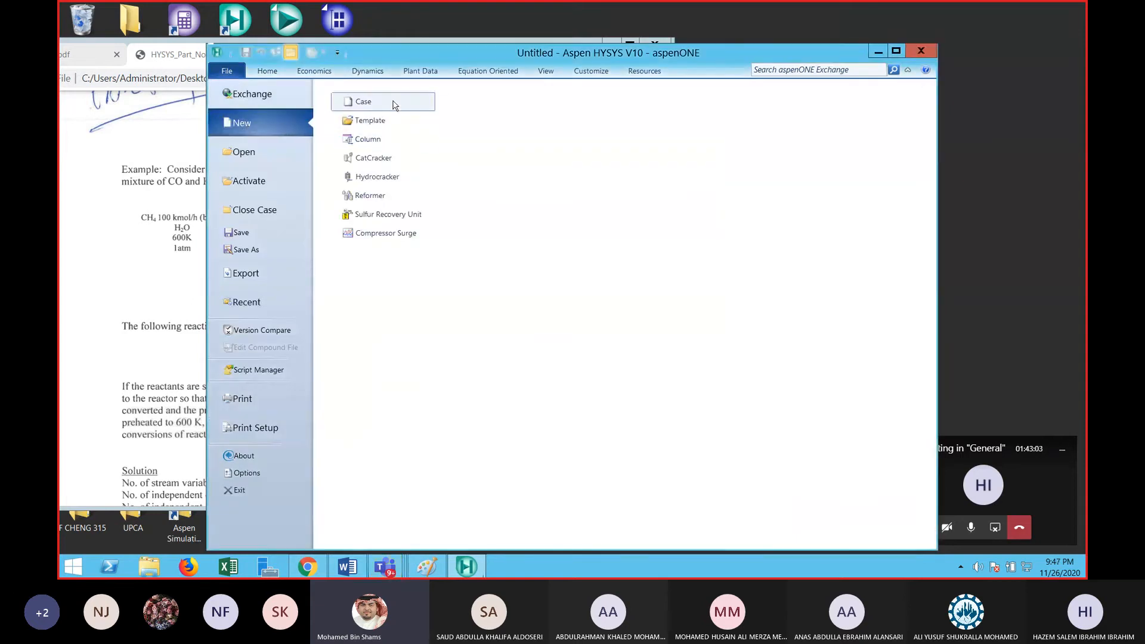
drag(393, 52, 670, 85)
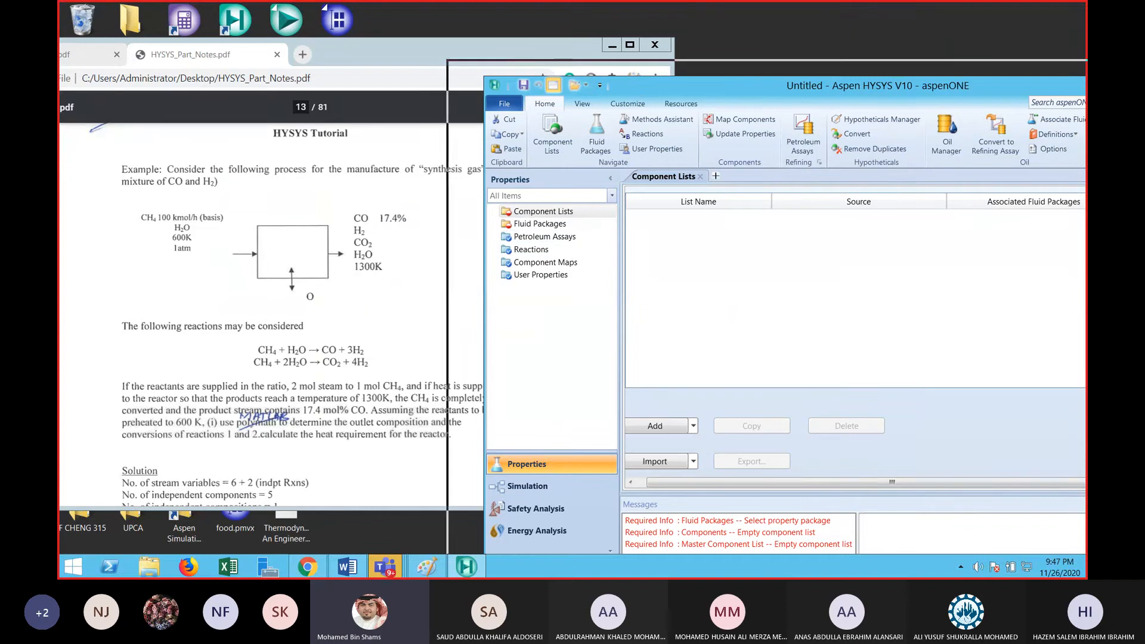
drag(762, 100, 714, 82)
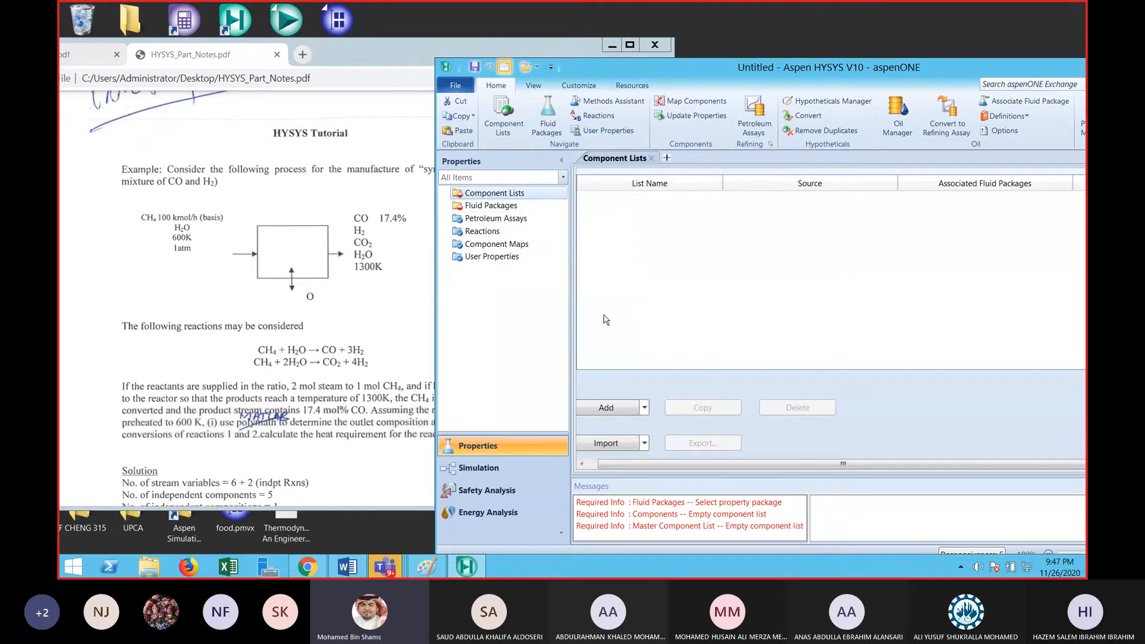
Add a component list to the new case and bring its pure component search fully into view
click(606, 407)
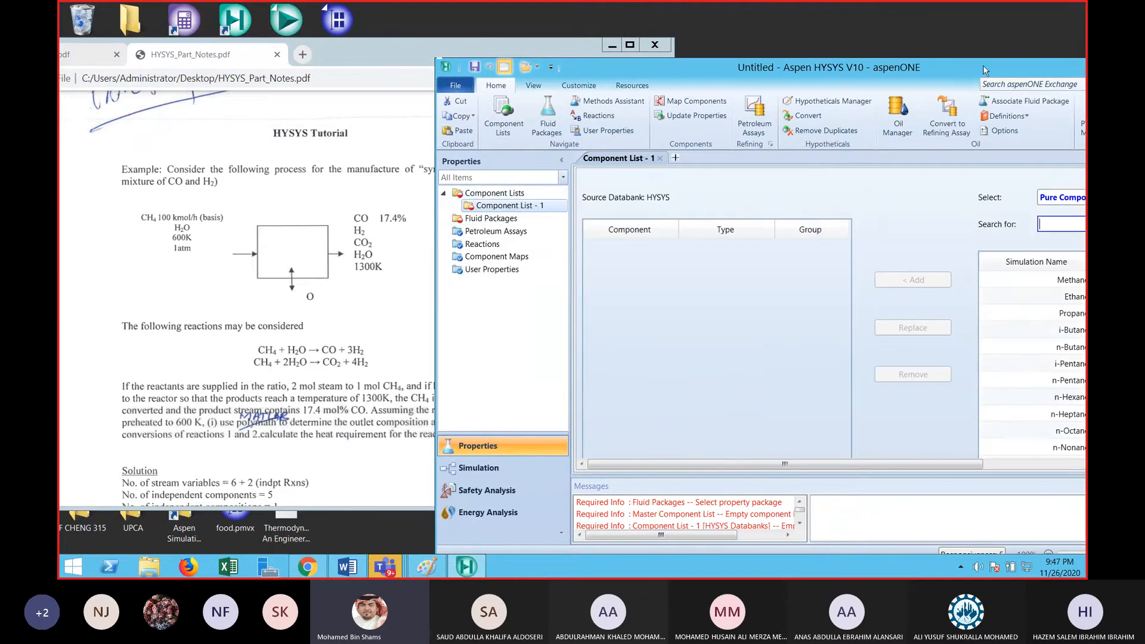
drag(983, 66, 853, 44)
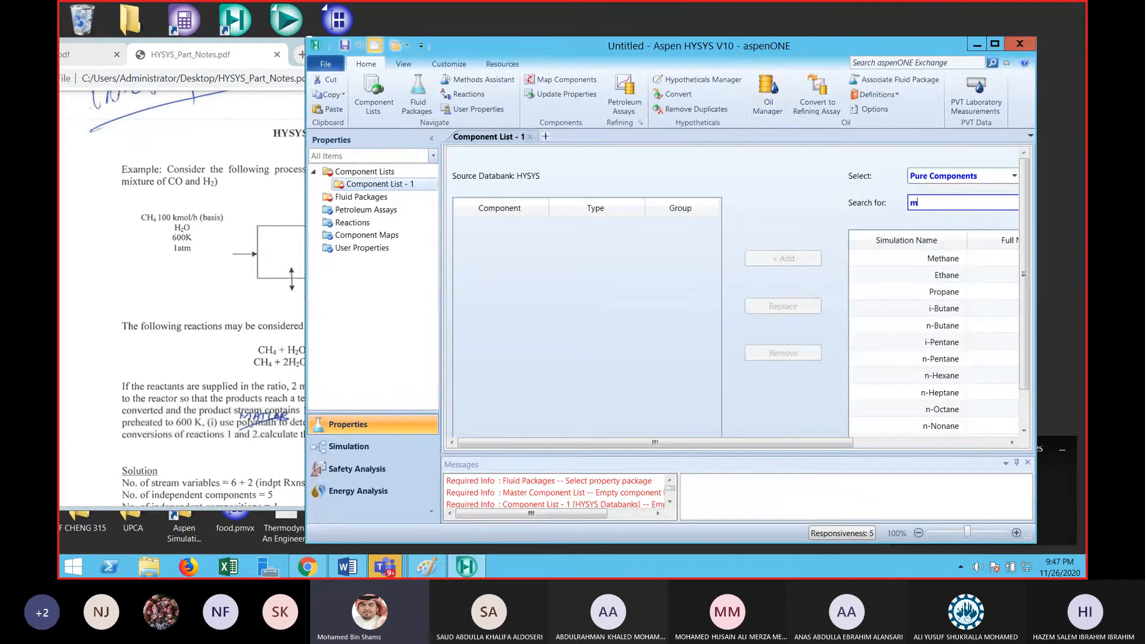
Find methane and carbon monoxide in the pure component databank and add both to the component list
text(thane)
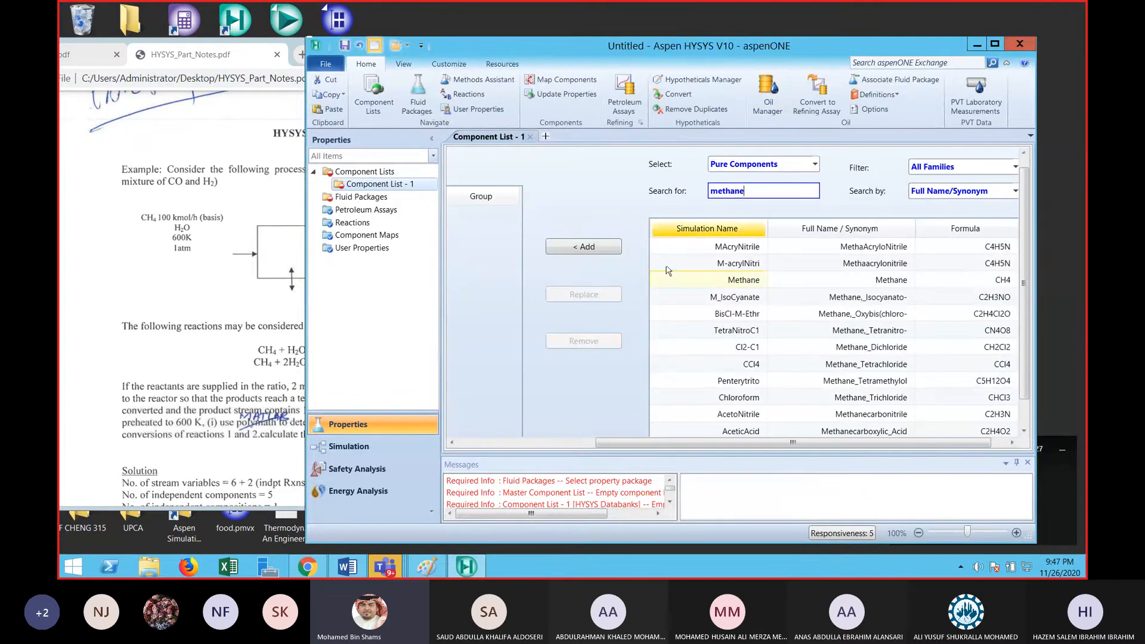
click(612, 250)
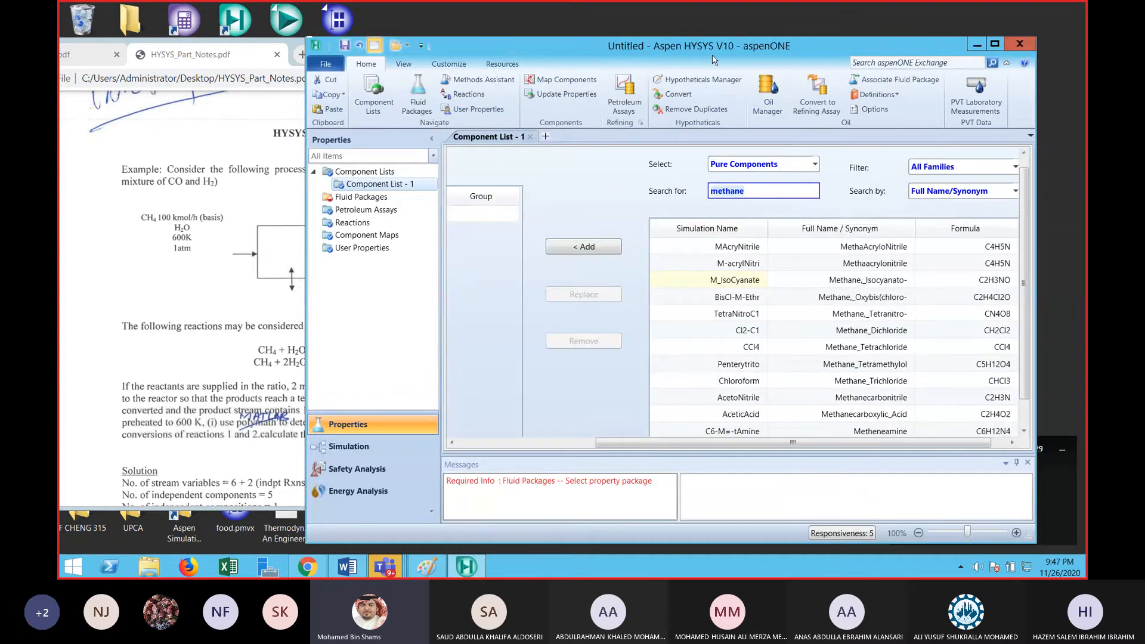
drag(708, 46, 784, 50)
text(carbon_mono)
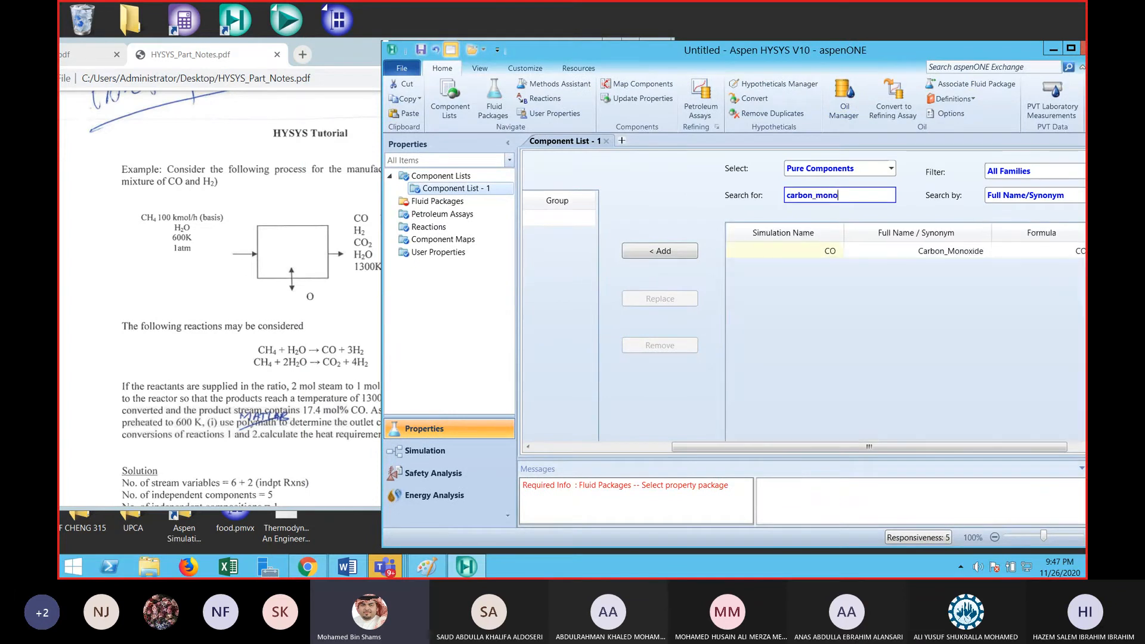
click(773, 252)
click(691, 253)
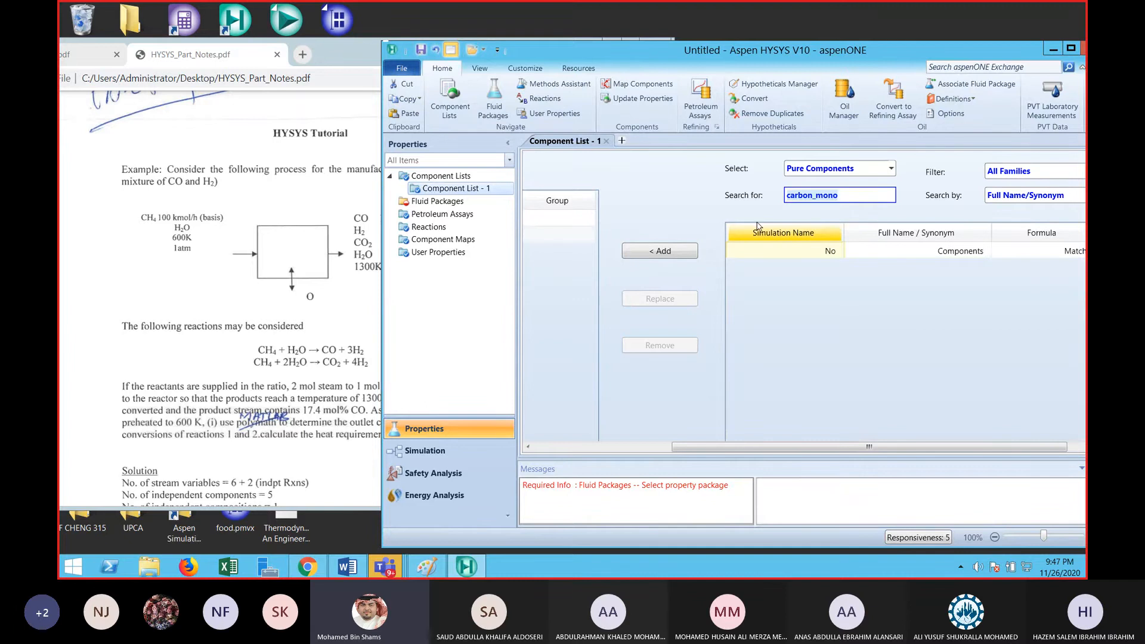
Add hydrogen and carbon dioxide from the pure component databank to the component list
mouse_move(738, 448)
mouse_down()
mouse_move(599, 458)
mouse_move(793, 462)
mouse_move(608, 460)
mouse_move(725, 458)
mouse_up()
text(hydrogen)
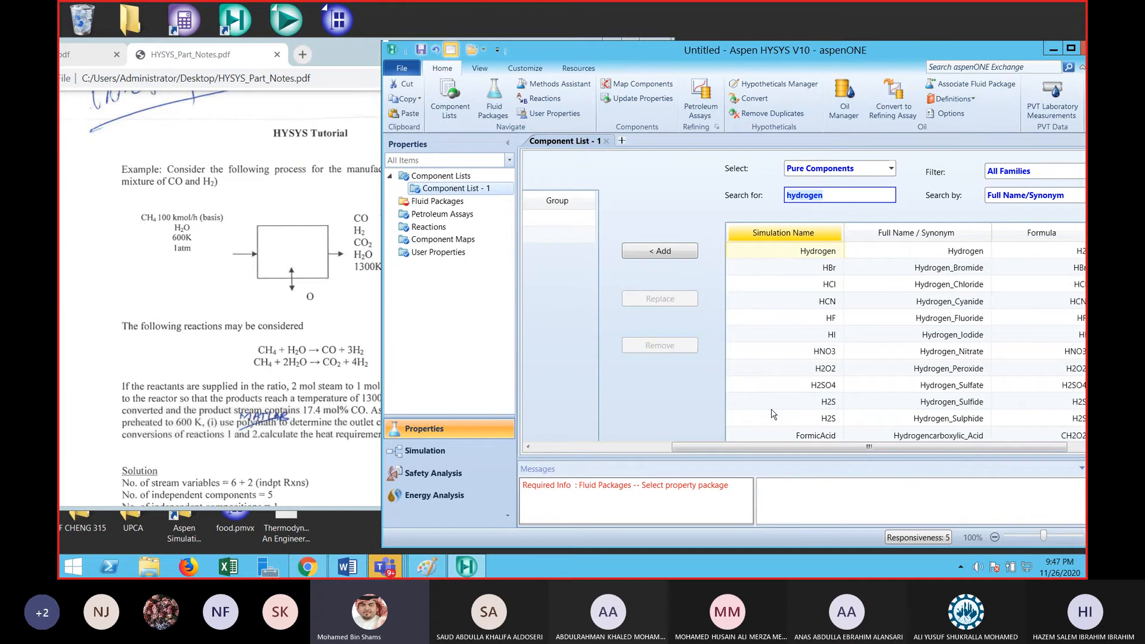
mouse_move(782, 449)
mouse_down()
mouse_move(657, 452)
mouse_move(776, 453)
mouse_up()
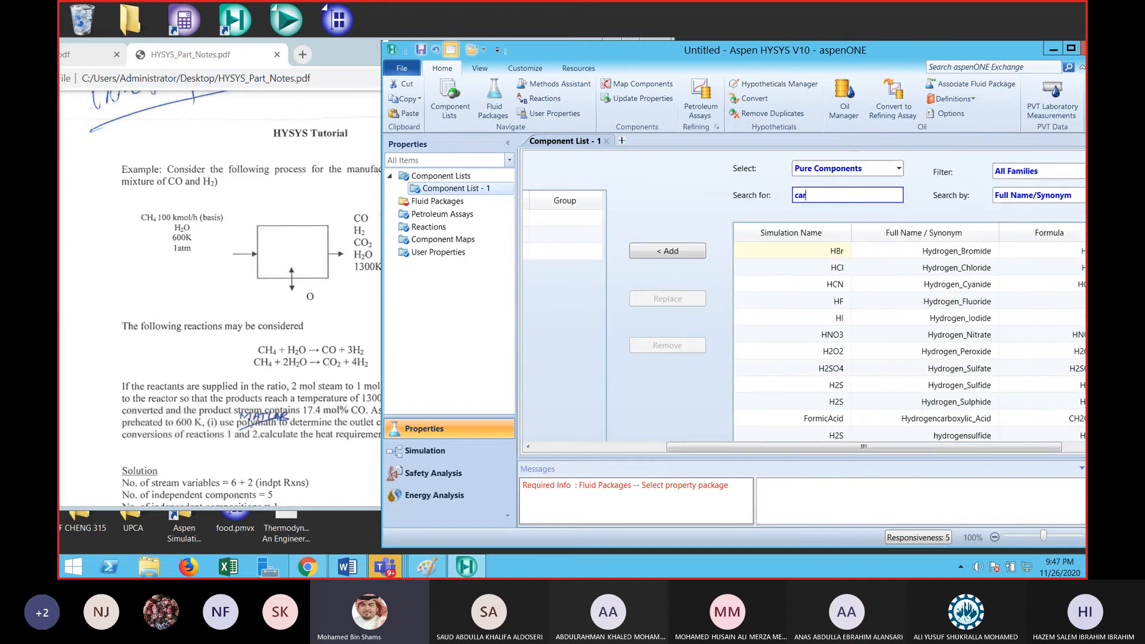
text(bon_d)
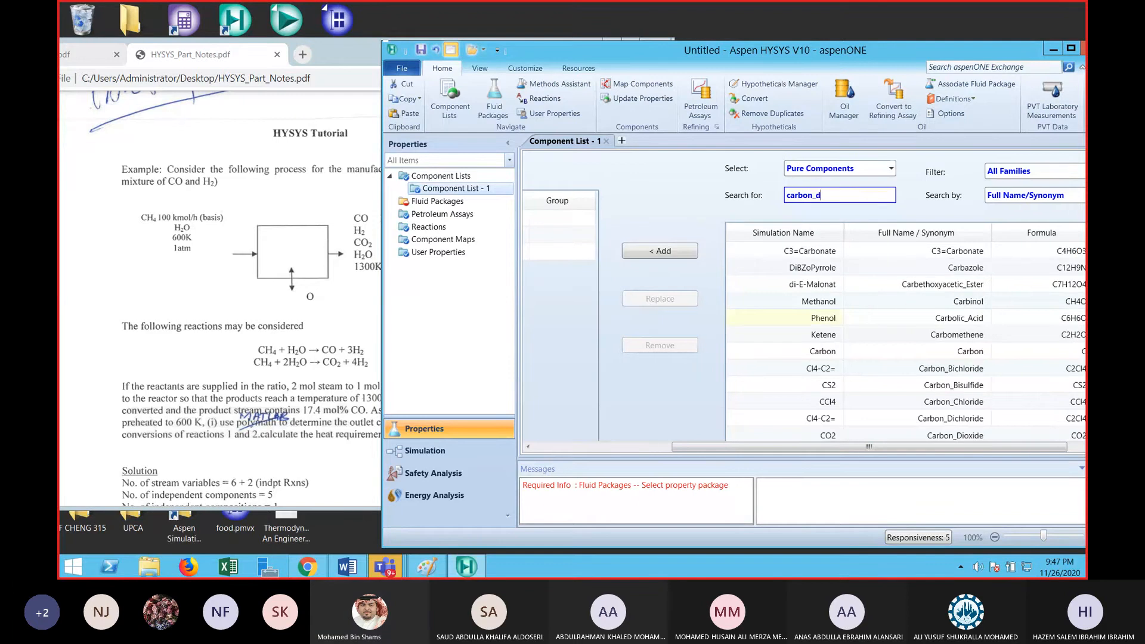
text(ioxide)
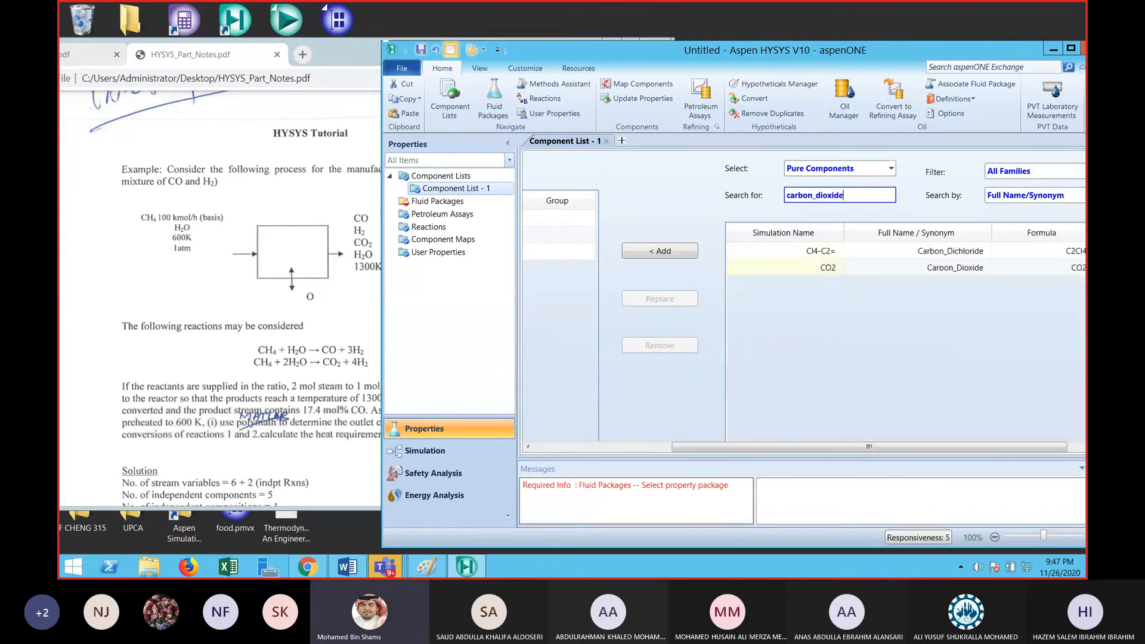
click(689, 256)
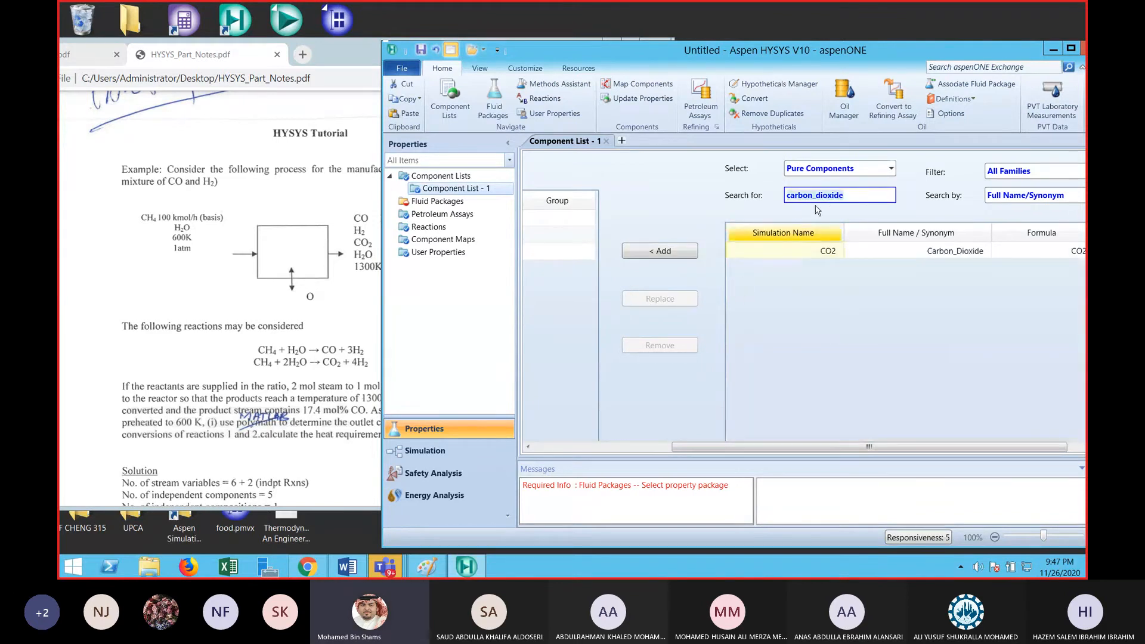
Add water to the component list and bring the full list of selected components into view
drag(754, 448, 686, 461)
click(643, 257)
text(water)
key(Return)
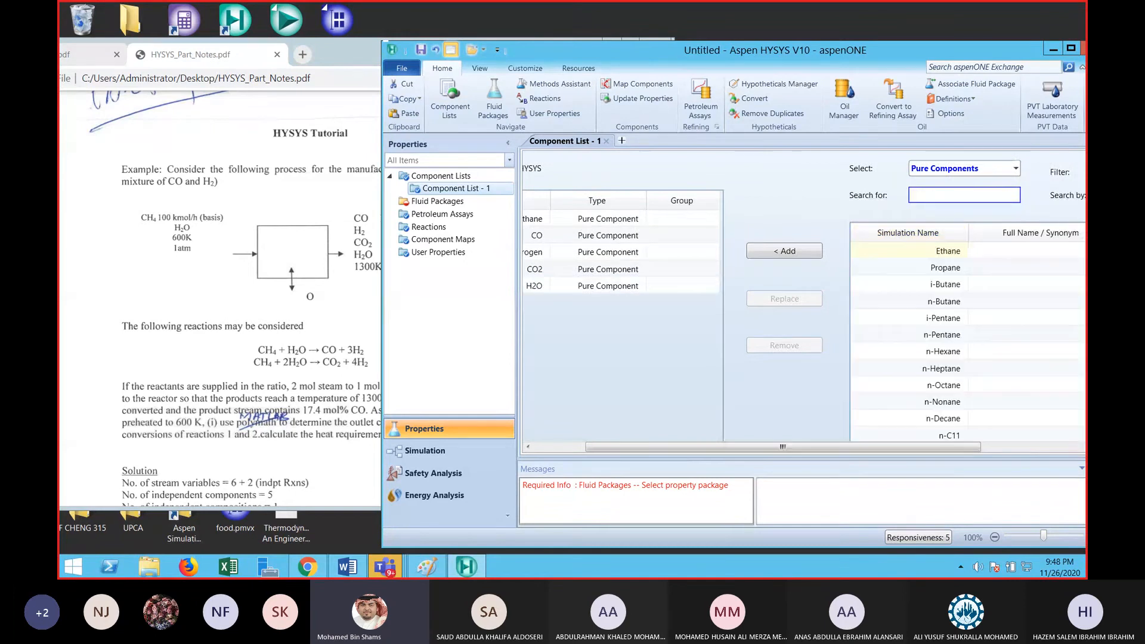
drag(808, 449, 658, 456)
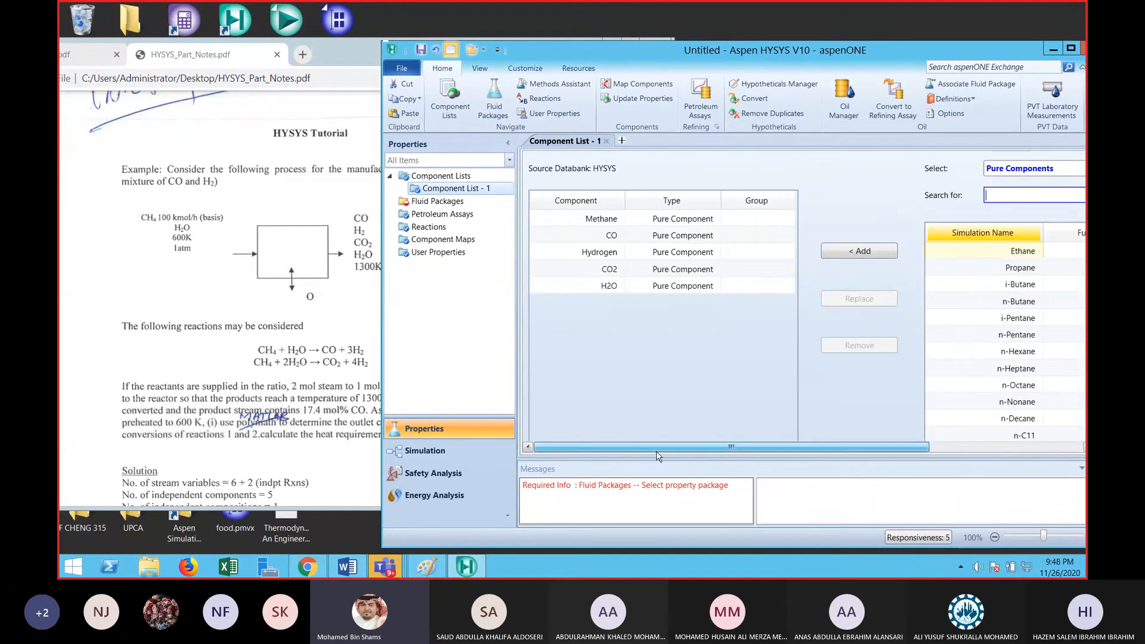
drag(943, 51, 851, 52)
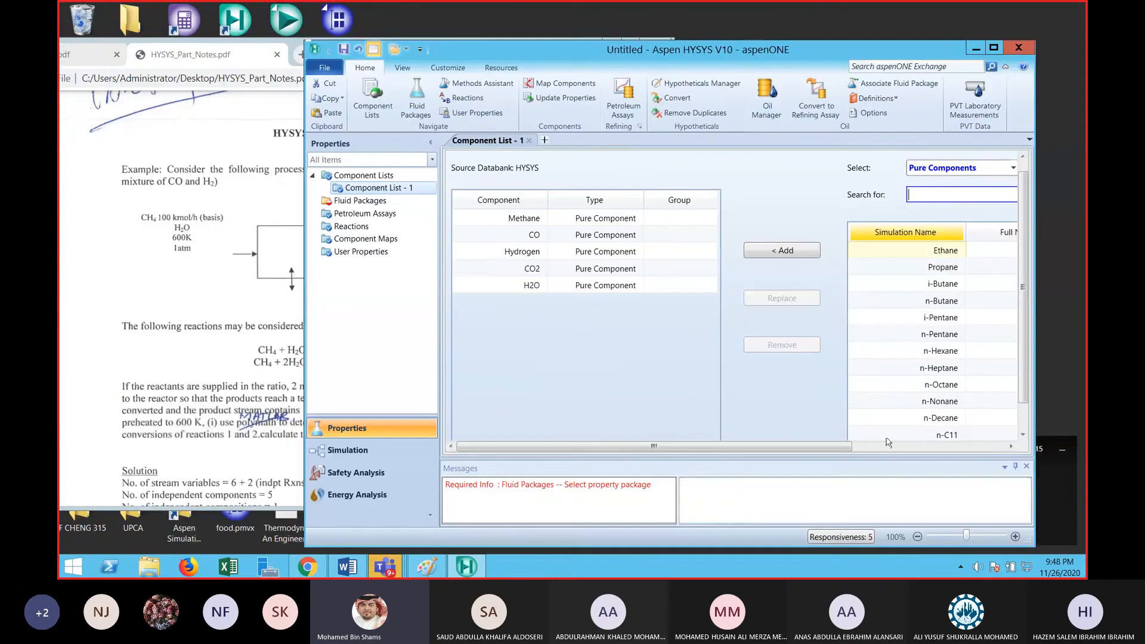
Add a fluid package that uses the Peng-Robinson property package
click(382, 201)
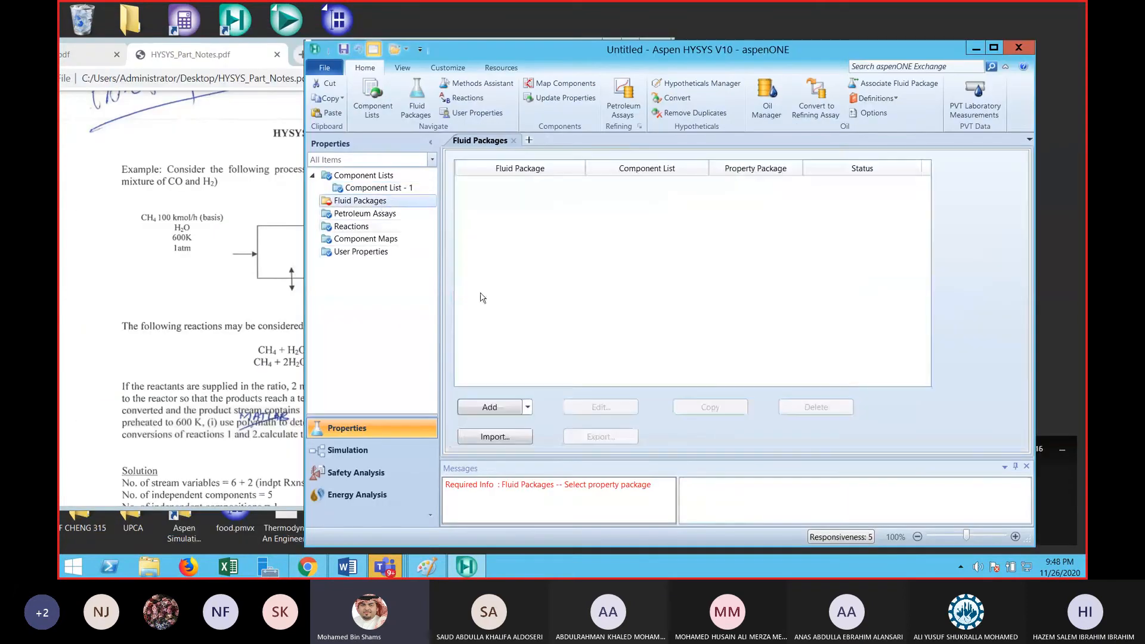
click(490, 407)
scroll(512, 309, down, 6)
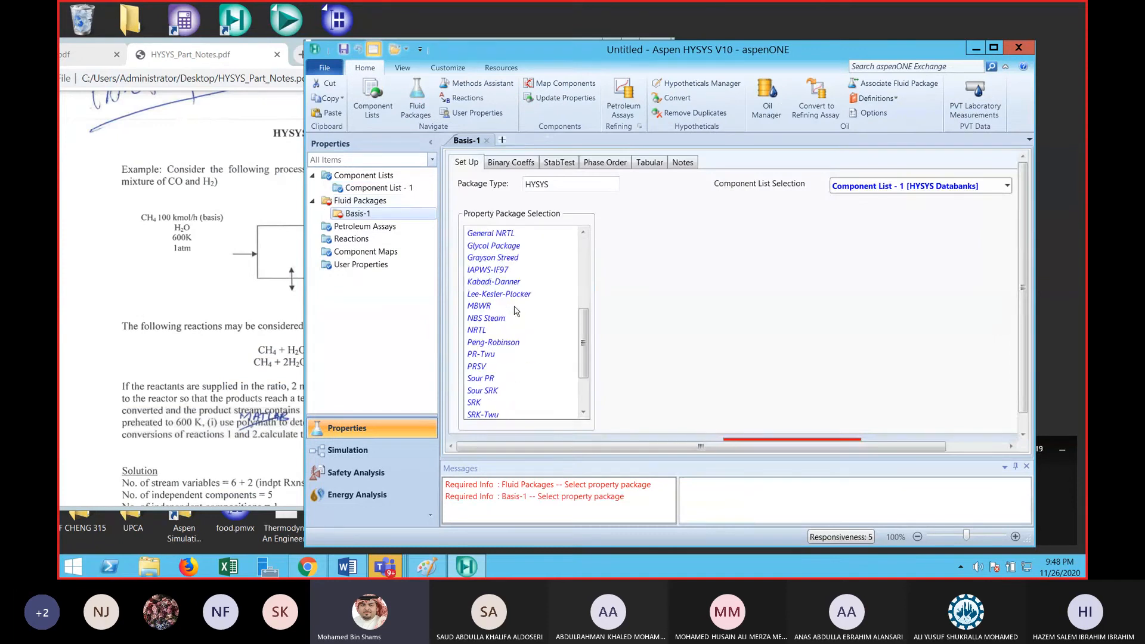
click(503, 307)
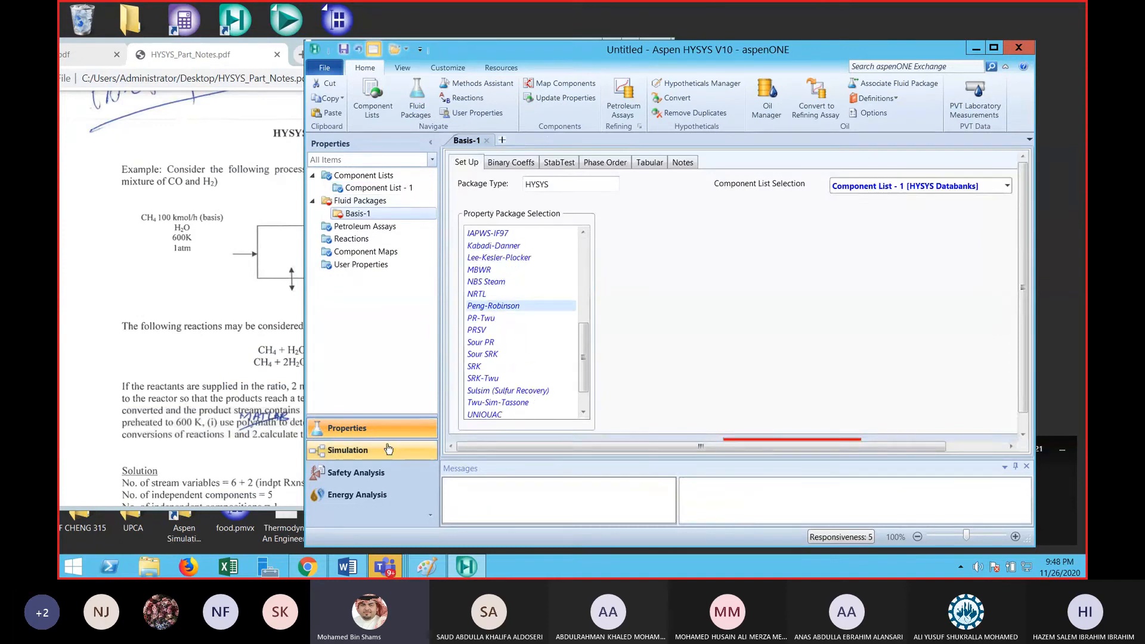
Create a reaction set and add a HYSYS conversion reaction to it
click(370, 239)
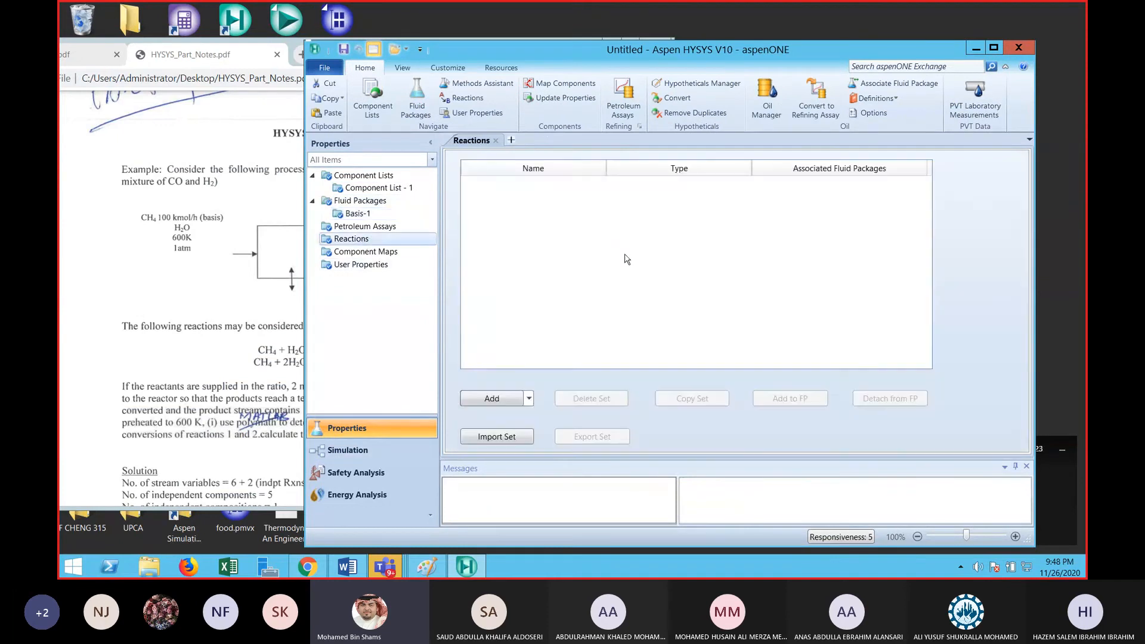
click(493, 400)
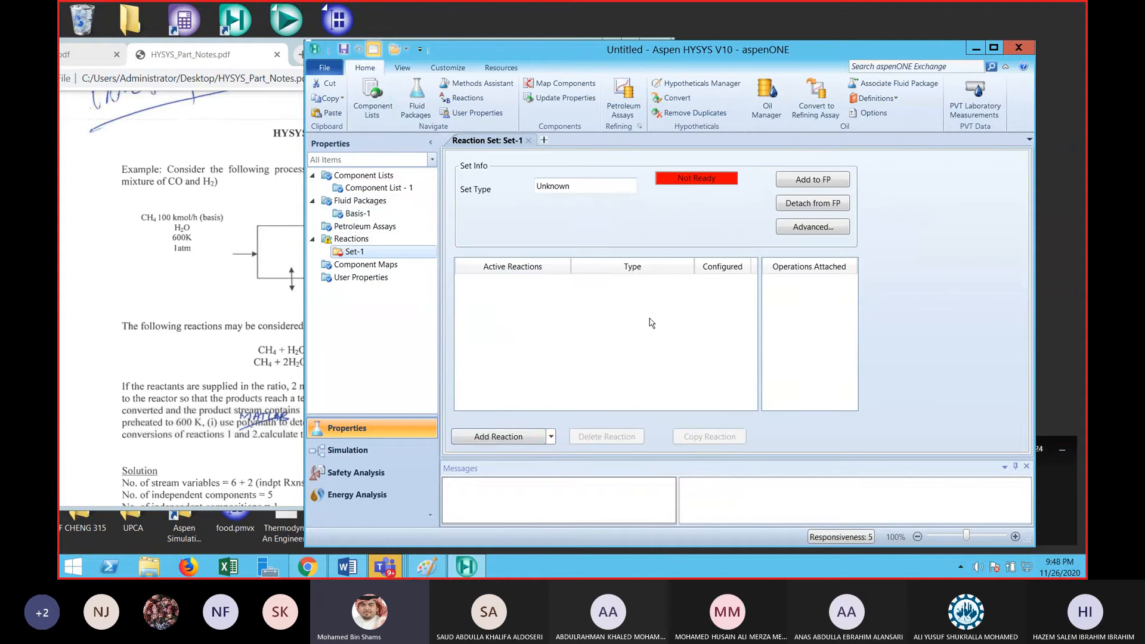
click(516, 436)
click(624, 282)
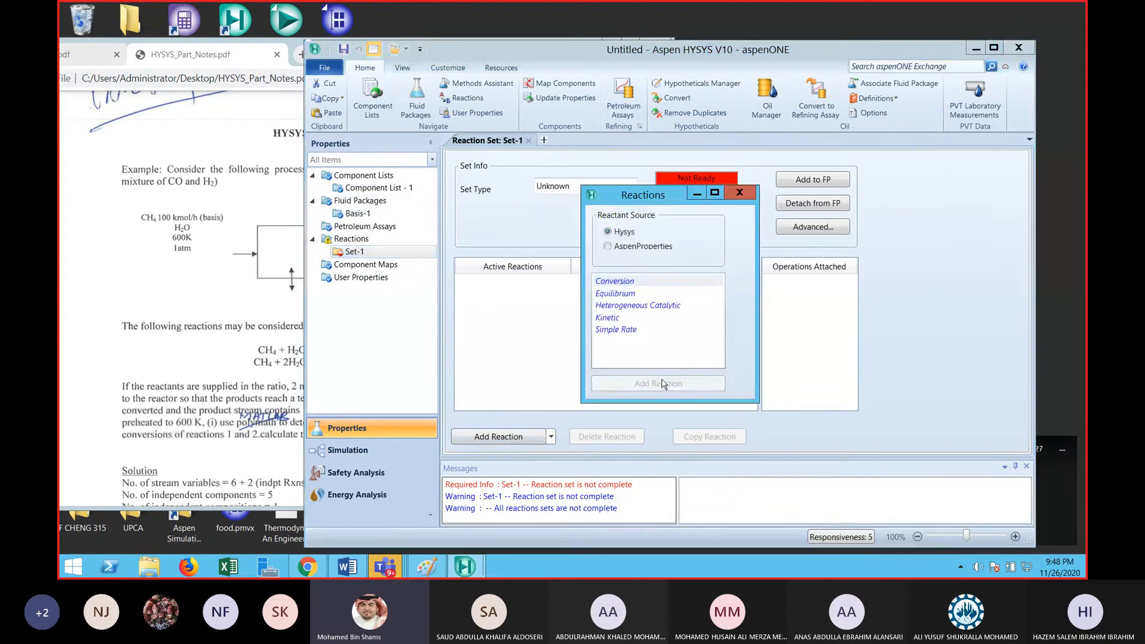
click(660, 383)
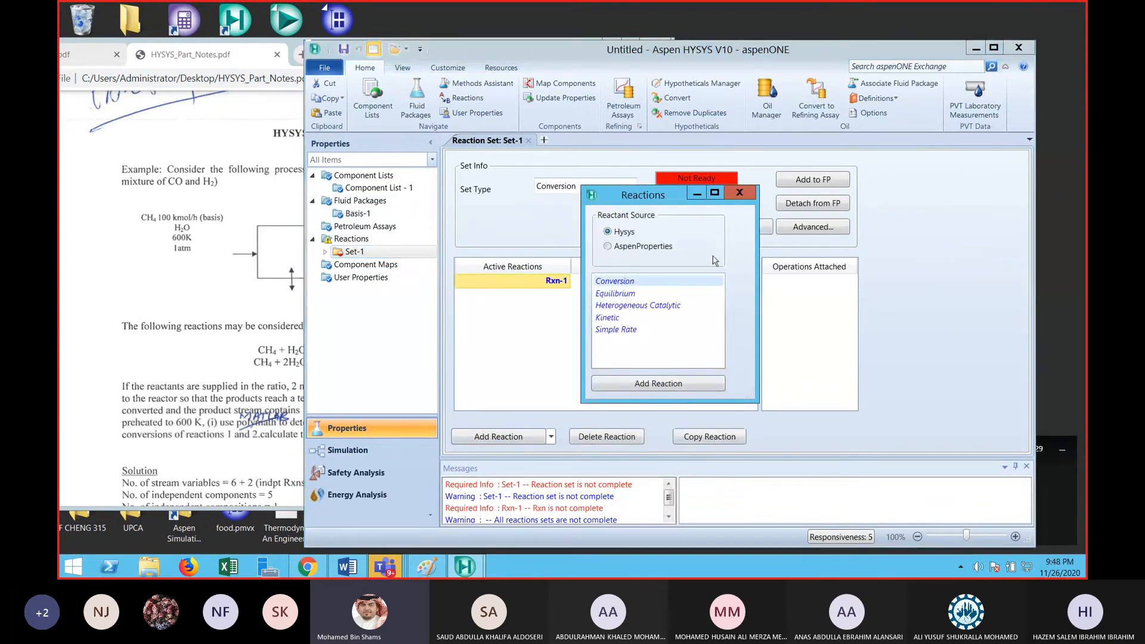
click(741, 192)
Open the new conversion reaction and add Methane, H2O, CO and Hydrogen to its stoichiometry
double_click(551, 283)
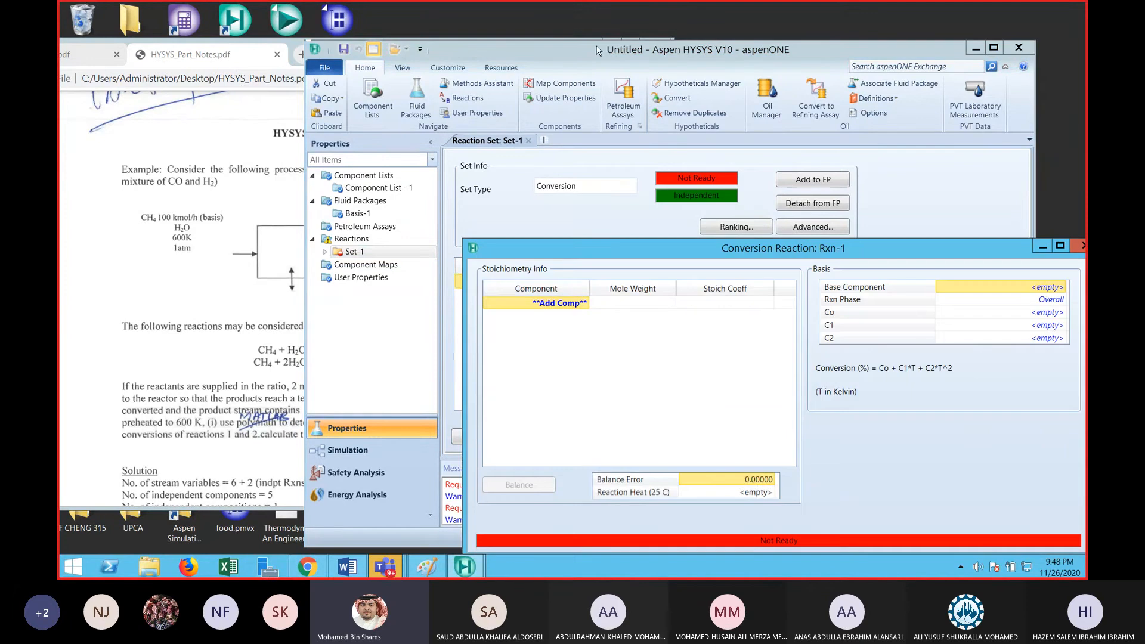
drag(590, 56, 706, 72)
click(560, 303)
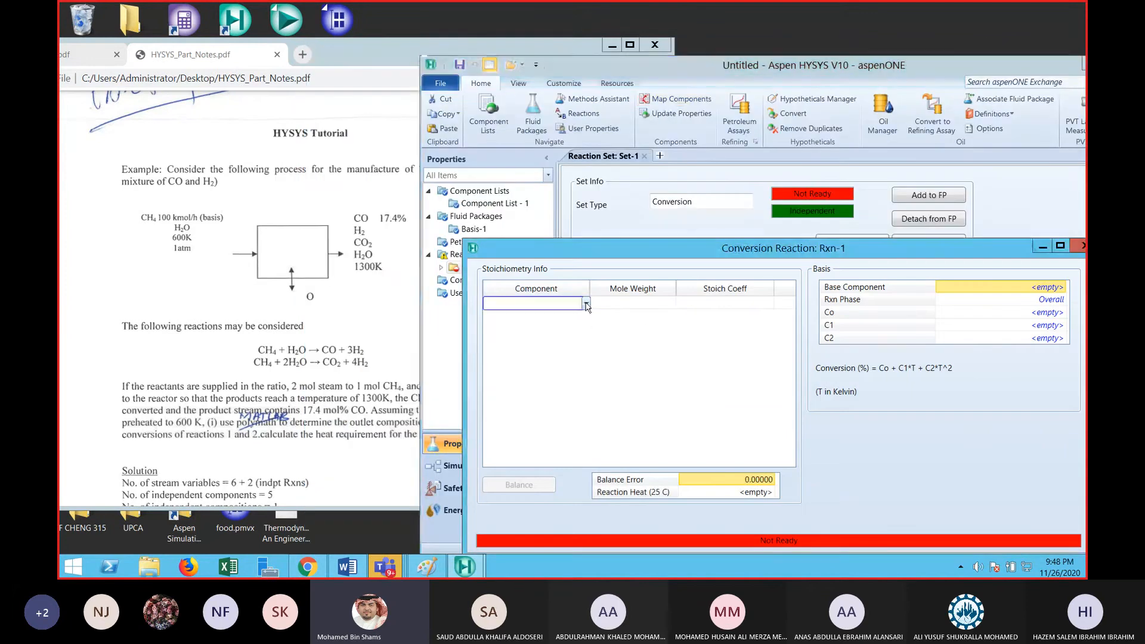
click(586, 303)
click(583, 323)
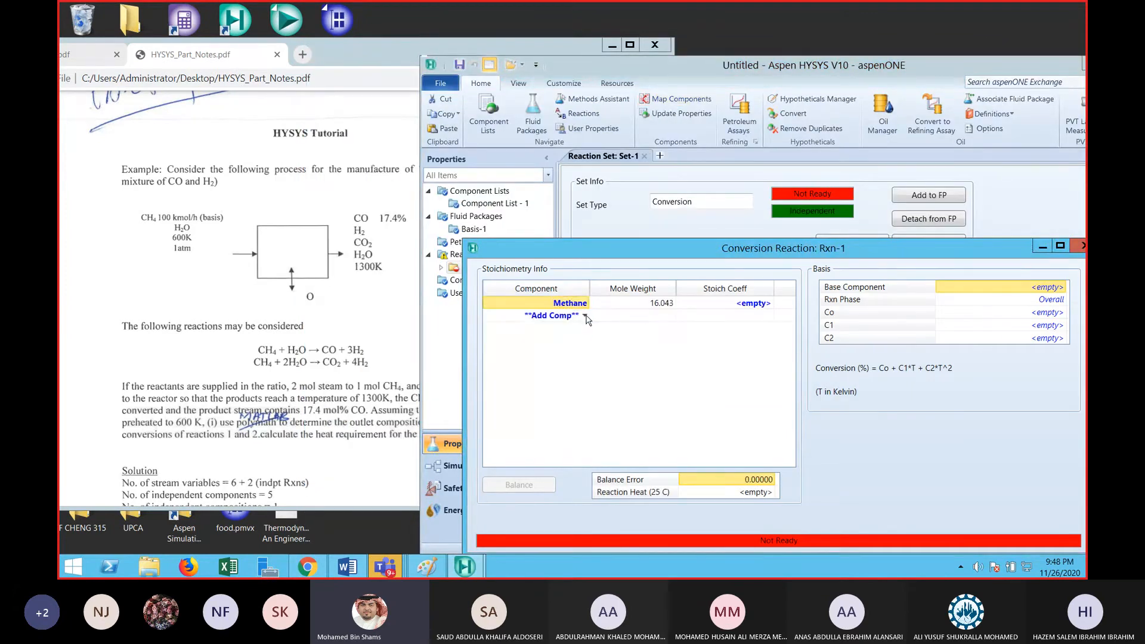
click(586, 317)
click(538, 374)
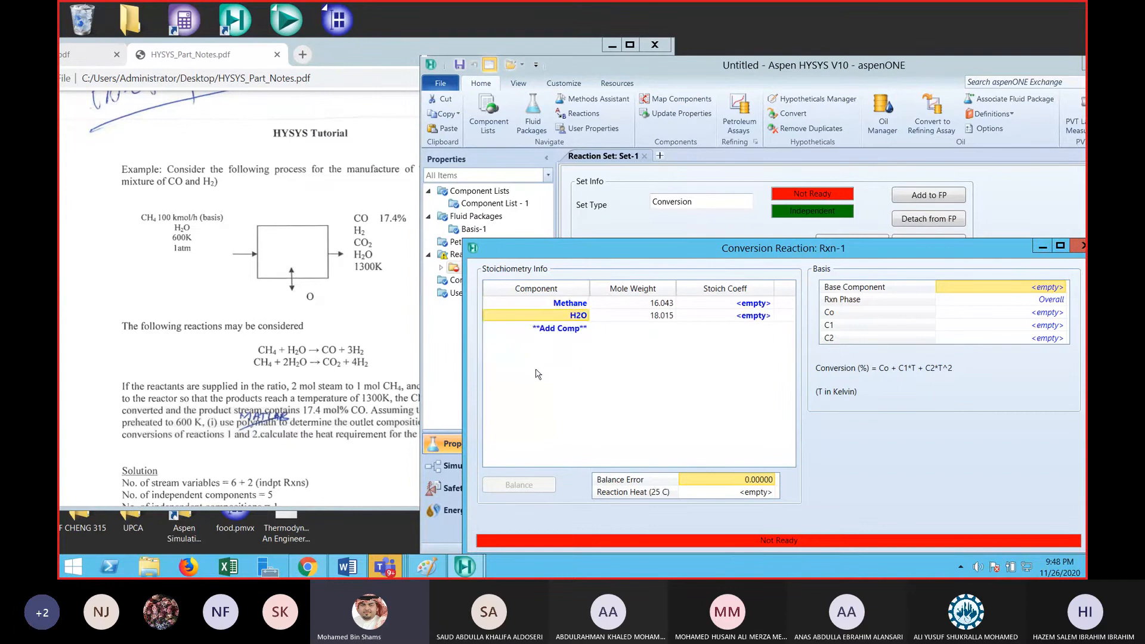
click(583, 327)
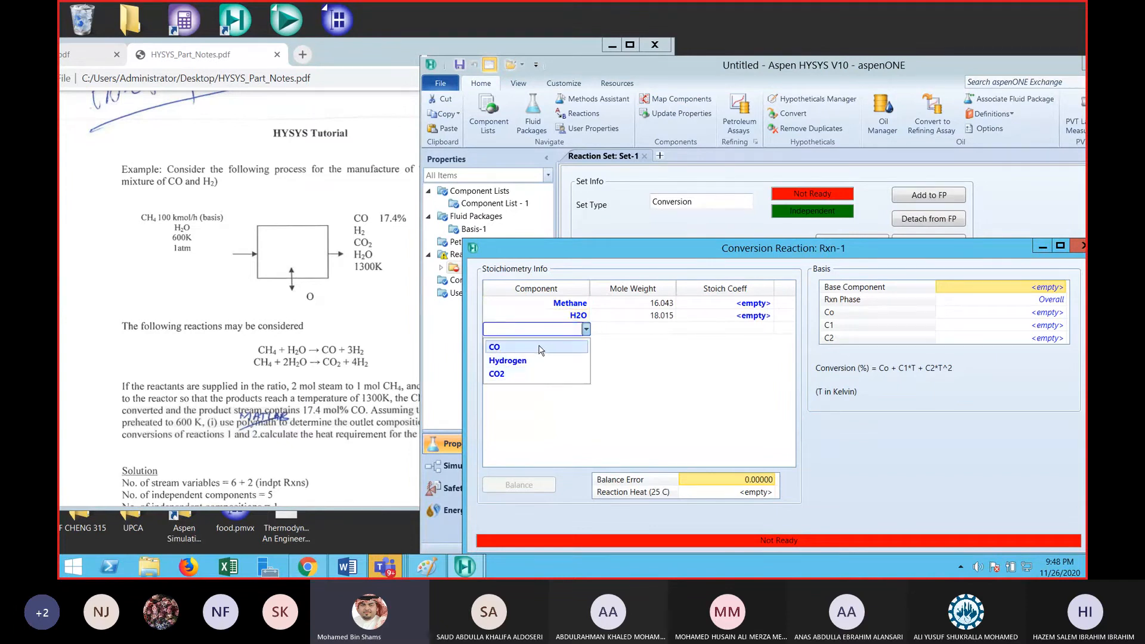
click(540, 347)
click(586, 341)
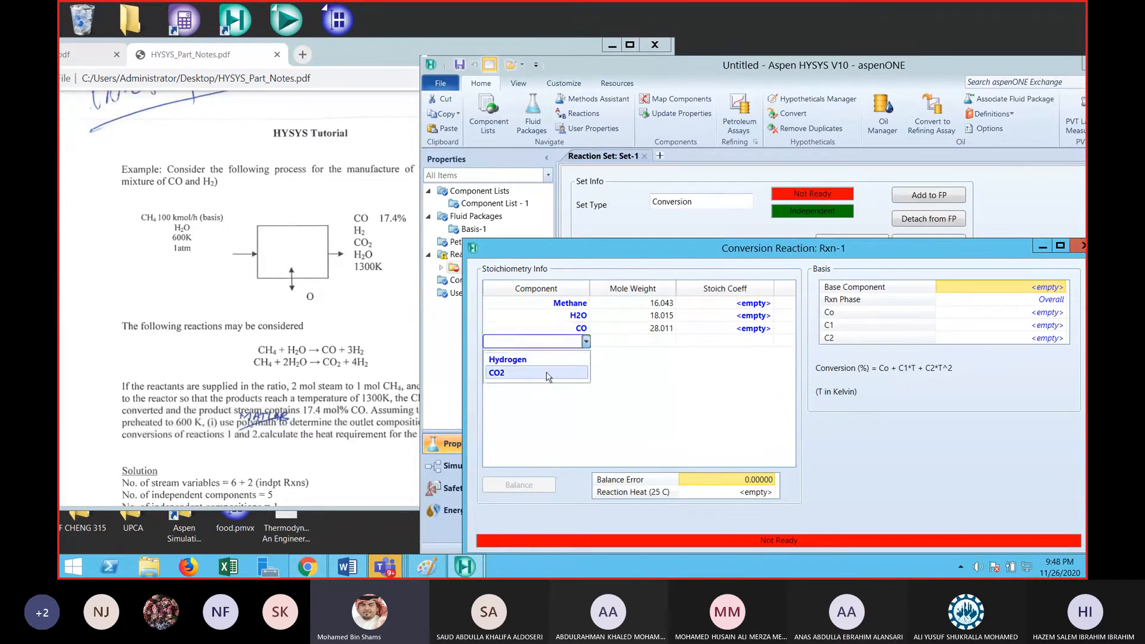
click(525, 359)
Set the stoichiometric coefficients to -1 for Methane, -1 for H2O, 1 for CO and 3 for Hydrogen
click(754, 309)
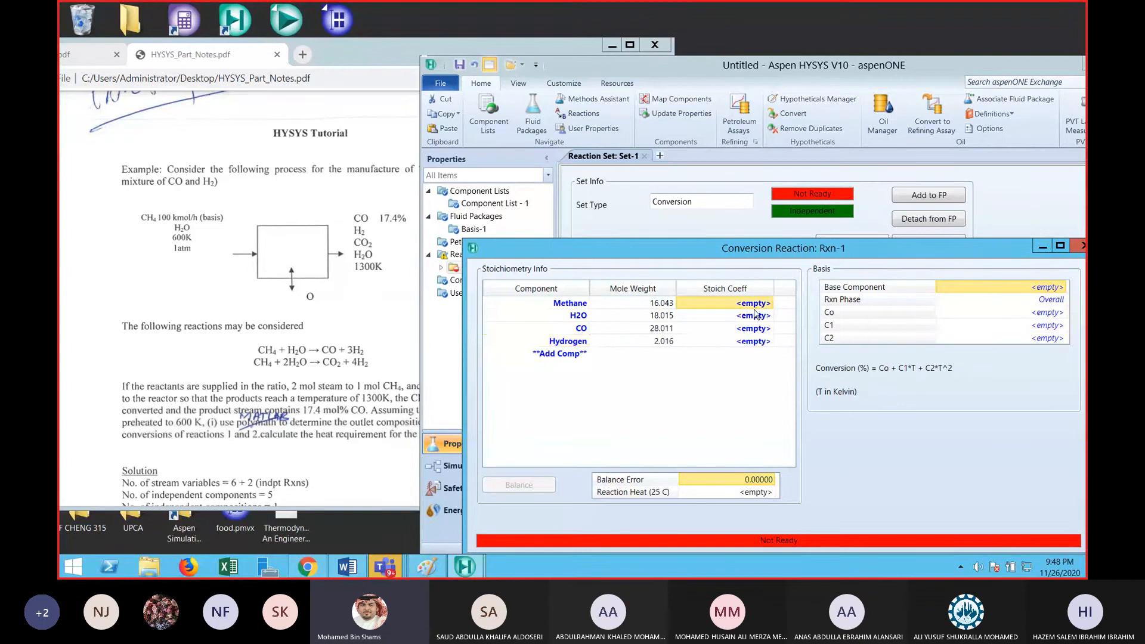
text(-1)
key(Return)
text(1)
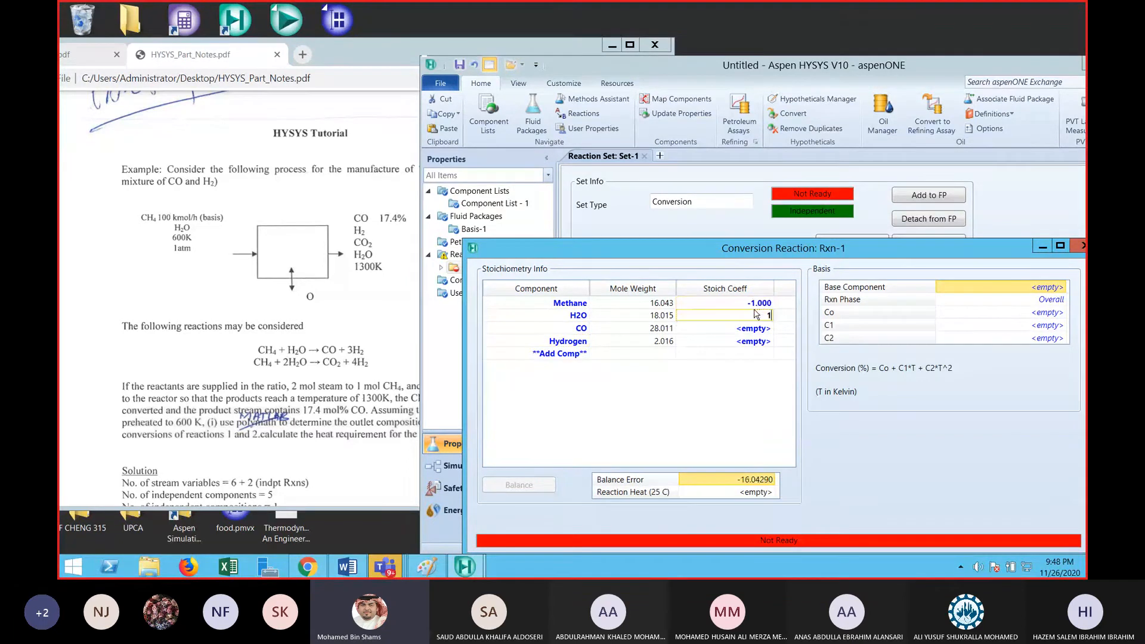
key(Return)
text(1)
key(Return)
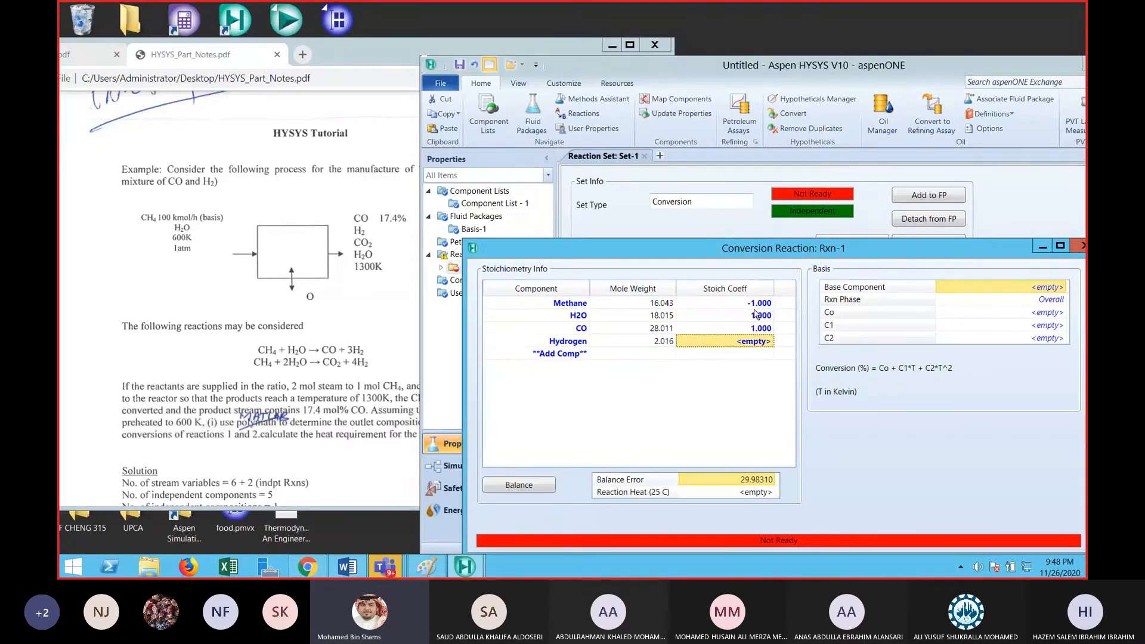
text(3)
key(Return)
click(769, 316)
text(-1)
key(Return)
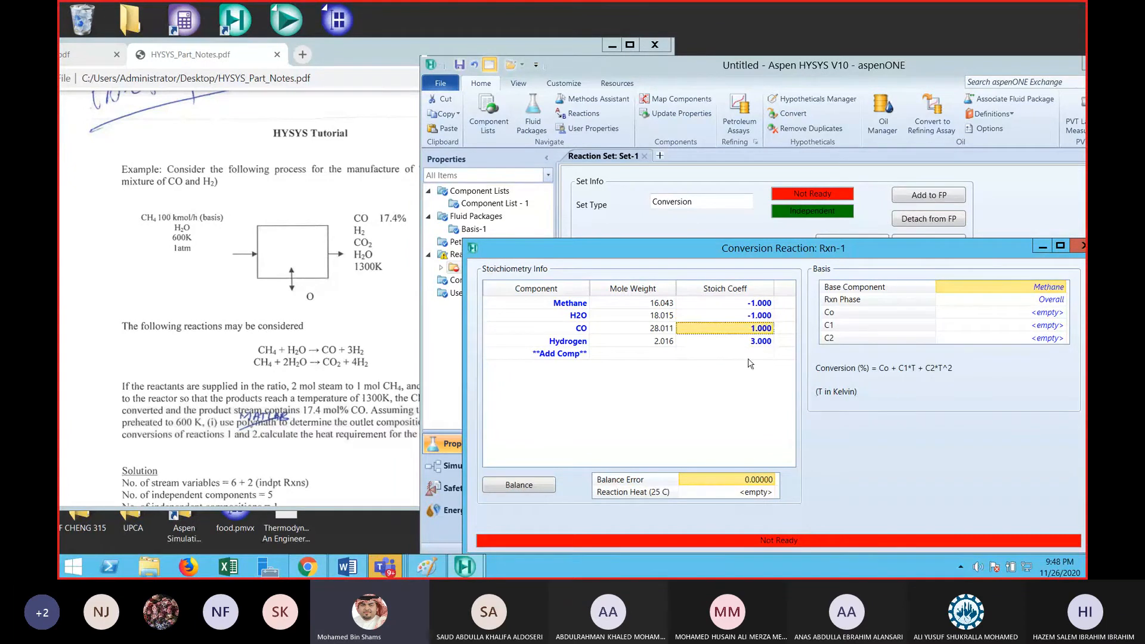
Set the first reaction's conversion constant Co to 40 and close the reaction window
drag(918, 247, 821, 227)
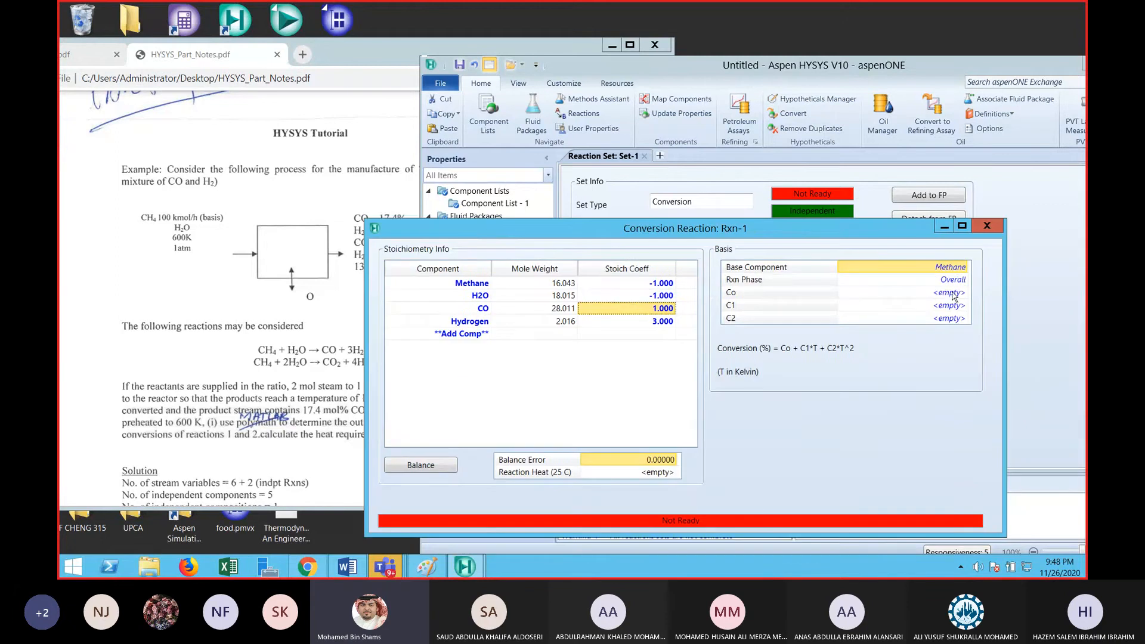
click(941, 280)
click(934, 297)
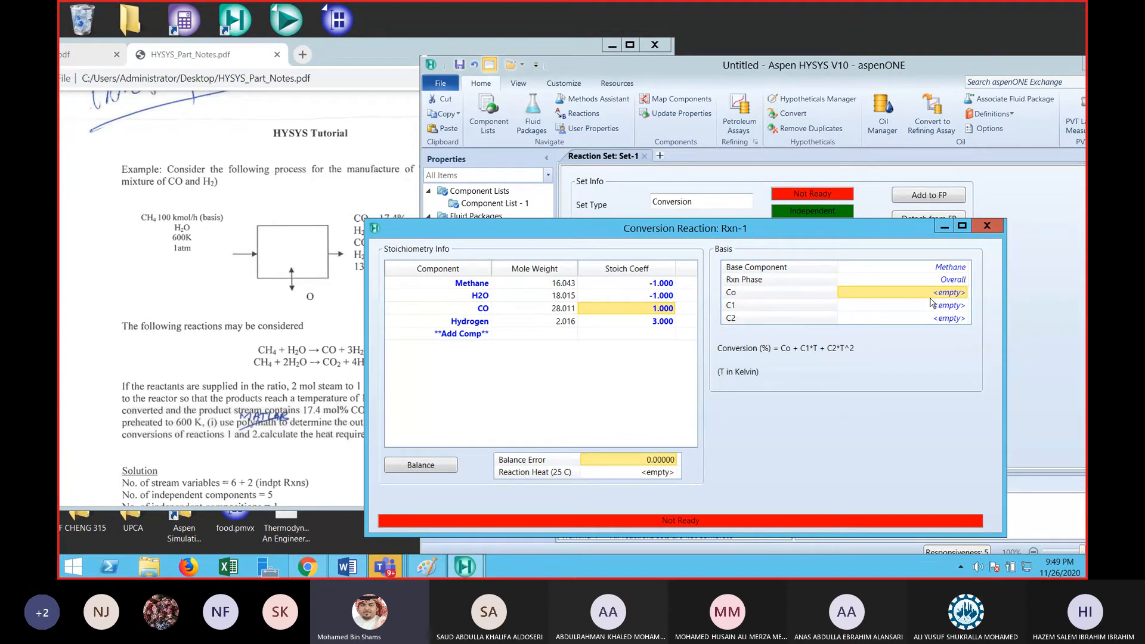
text(40)
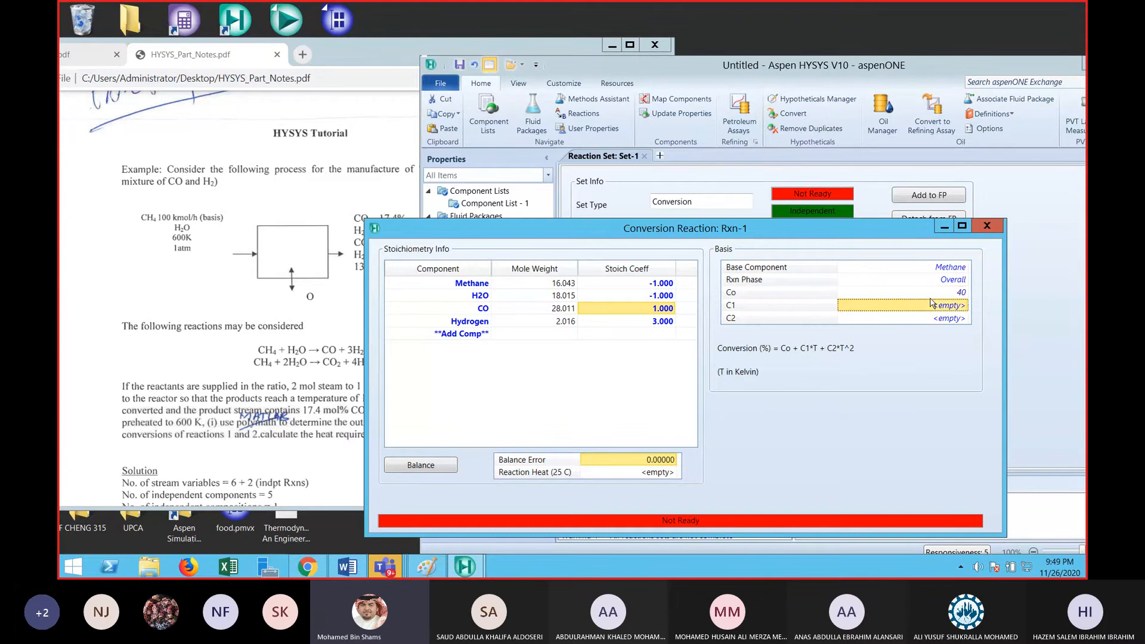
key(Return)
click(987, 227)
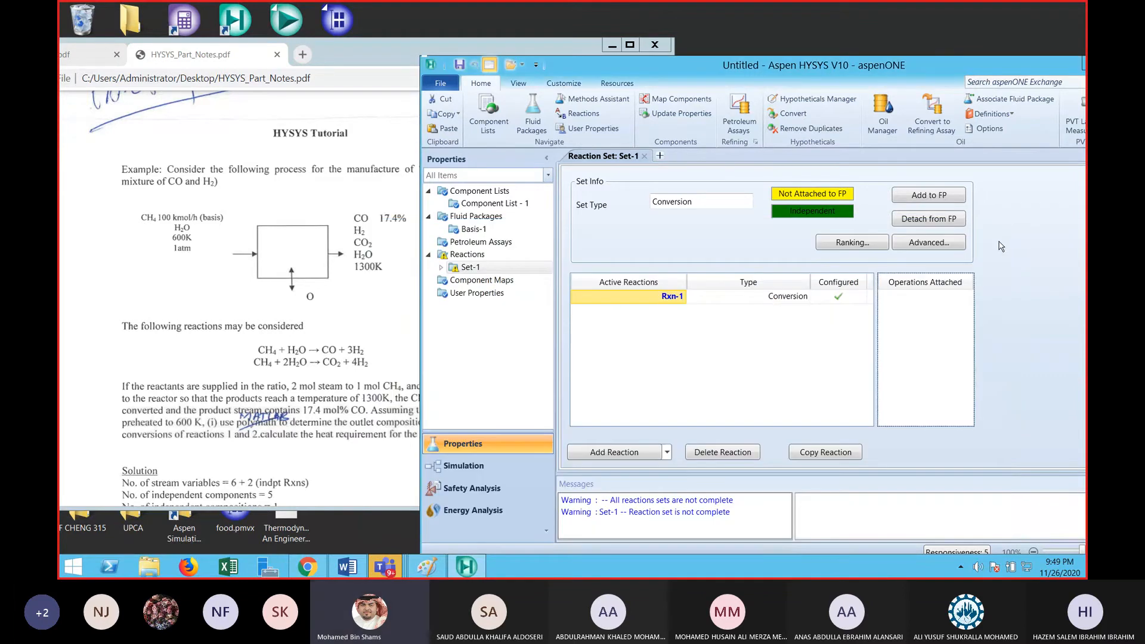
Add a second conversion reaction to the reaction set and select it in the active reactions
click(618, 452)
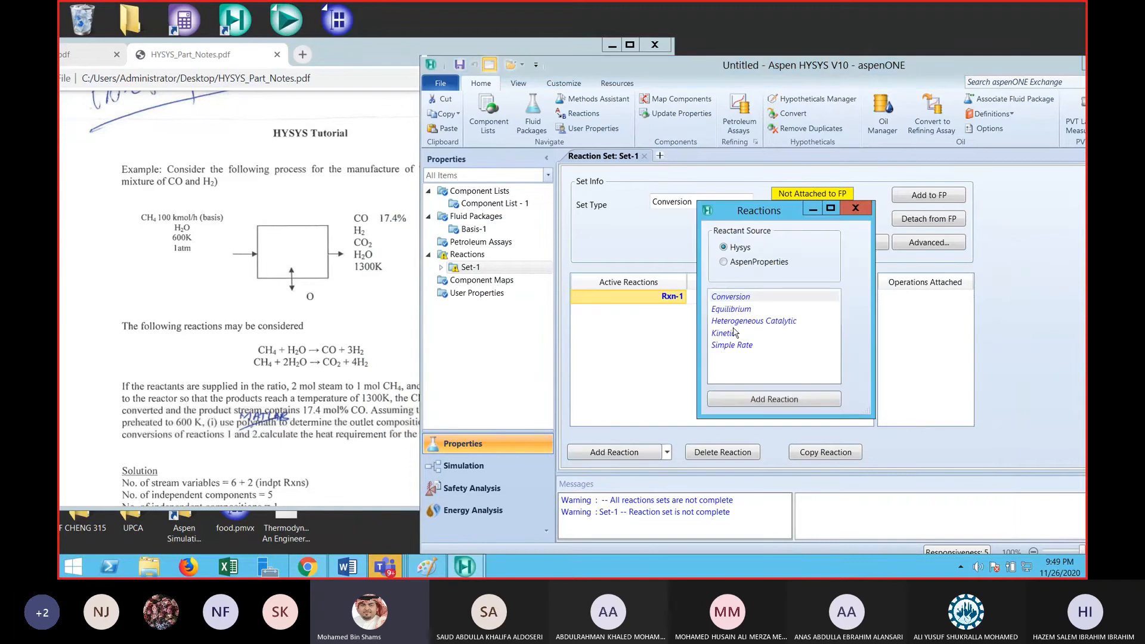
click(783, 403)
click(855, 207)
click(666, 314)
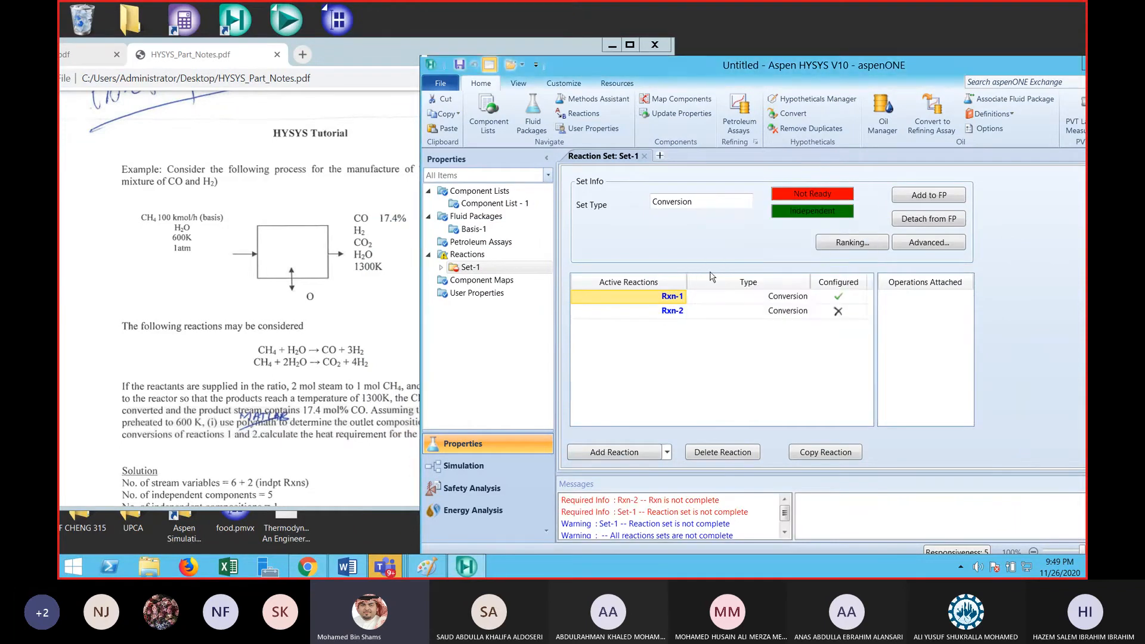
Open the second conversion reaction and add Methane, Hydrogen and CO2 to its stoichiometry
double_click(666, 313)
click(650, 242)
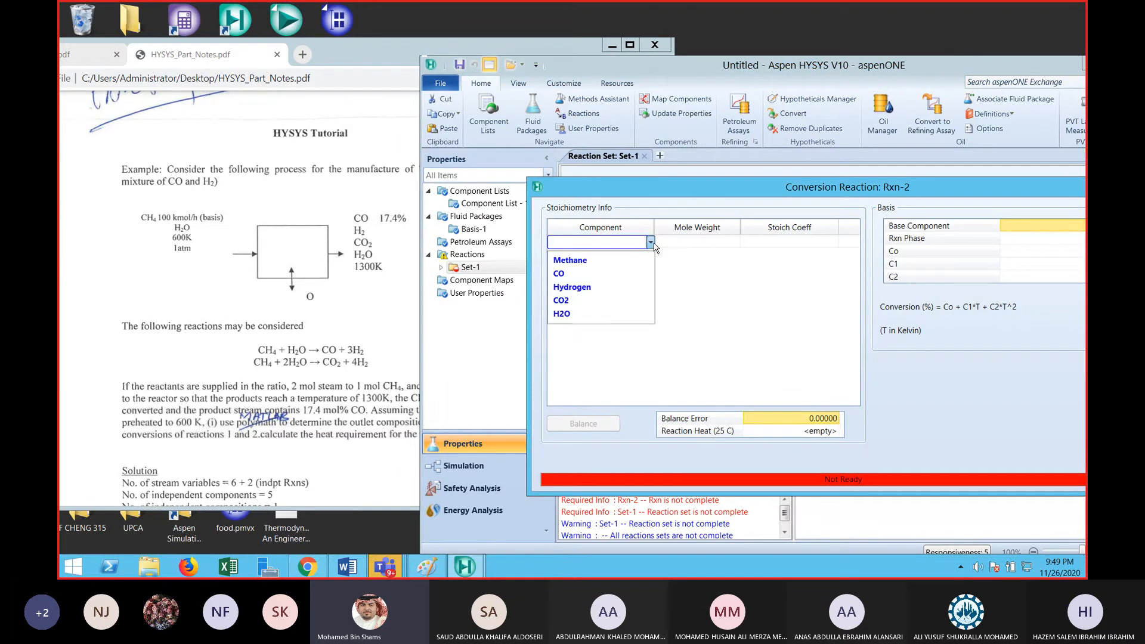
click(609, 266)
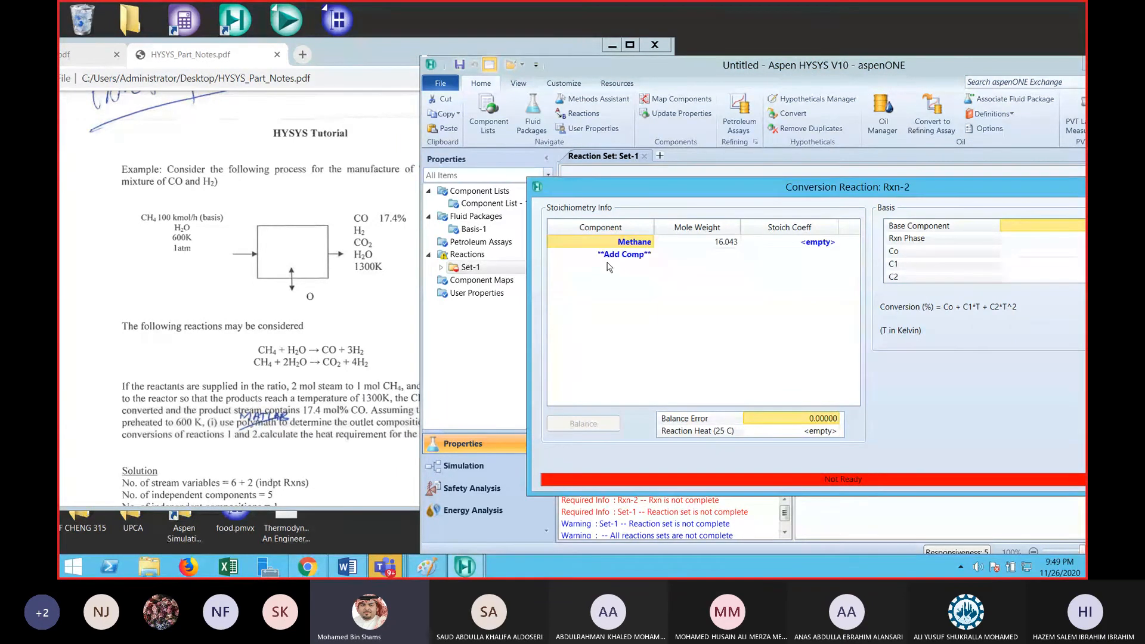
click(651, 255)
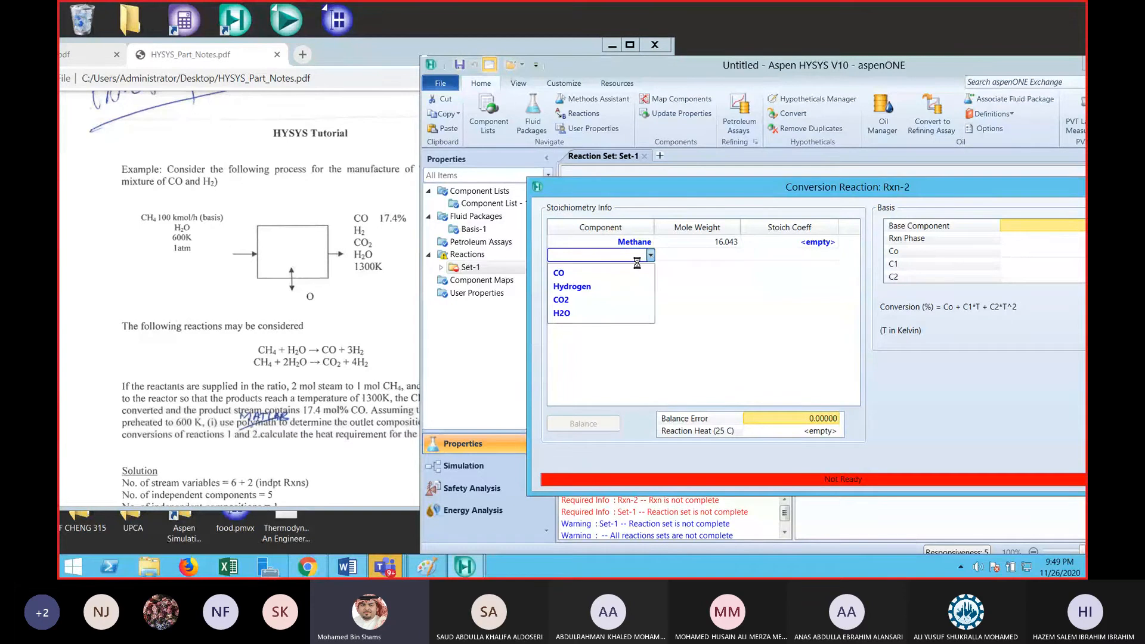
click(617, 286)
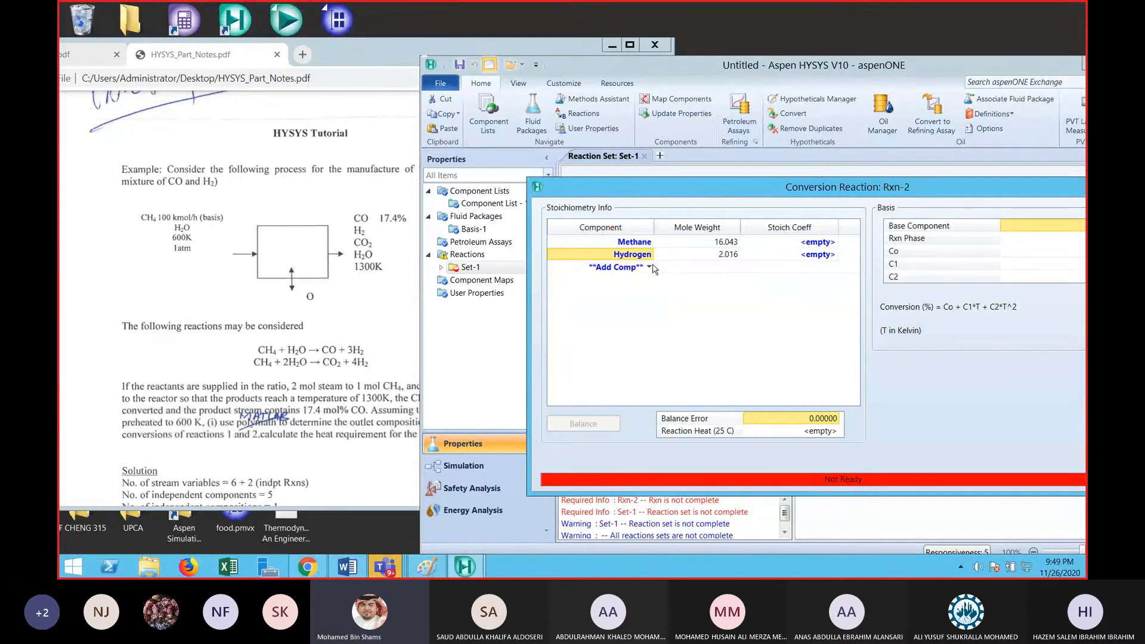
click(650, 268)
click(612, 298)
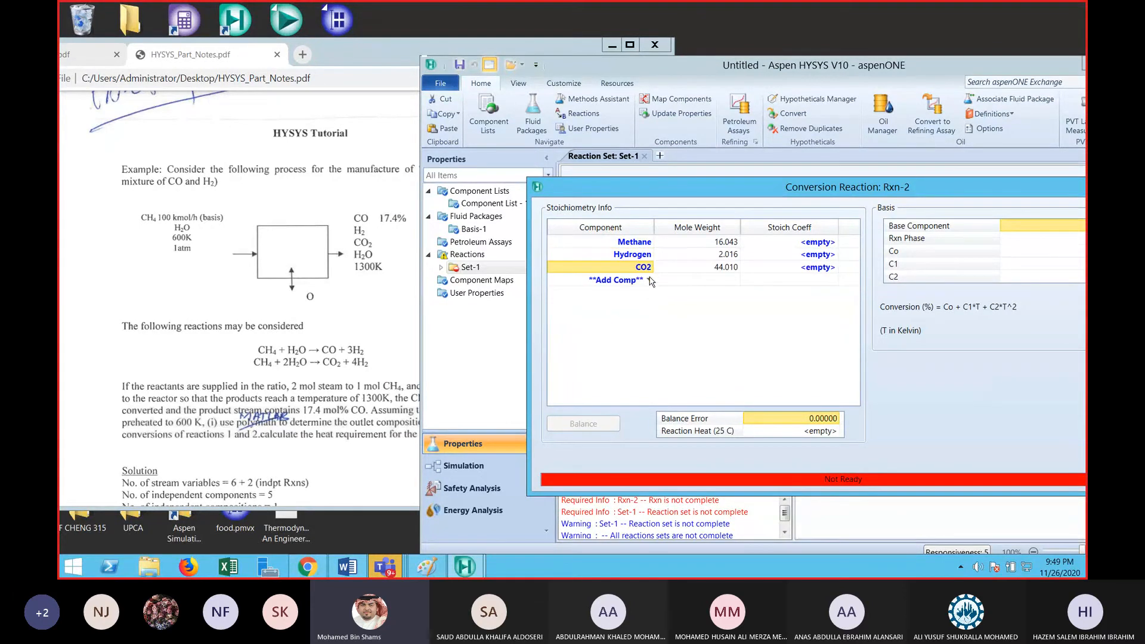
Add H2O as the fourth component of the second reaction
click(651, 281)
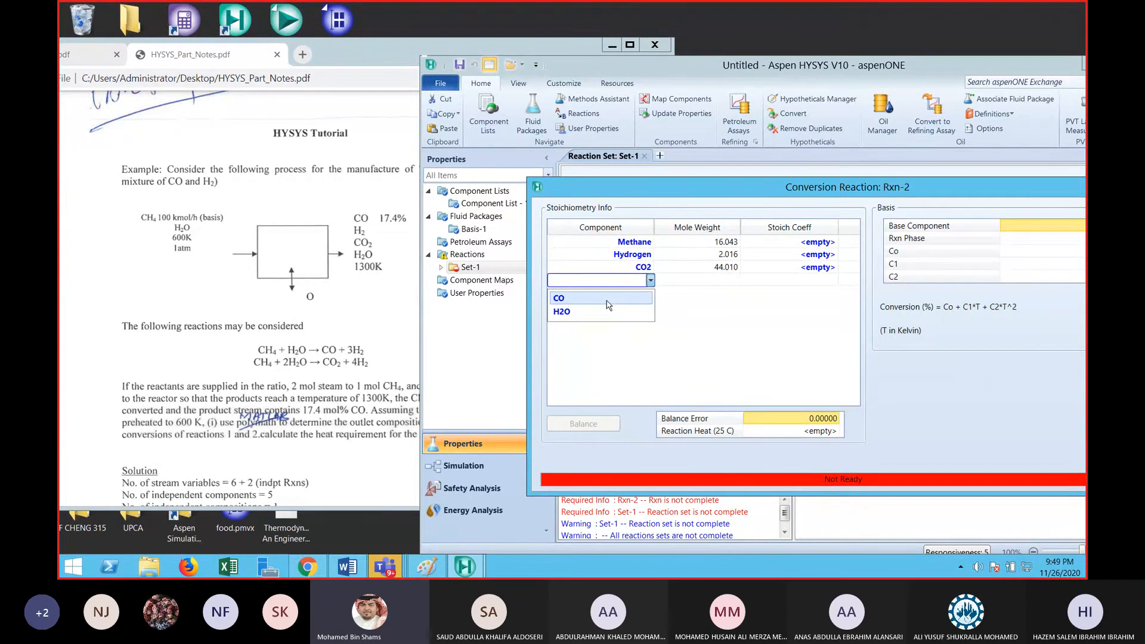
click(640, 260)
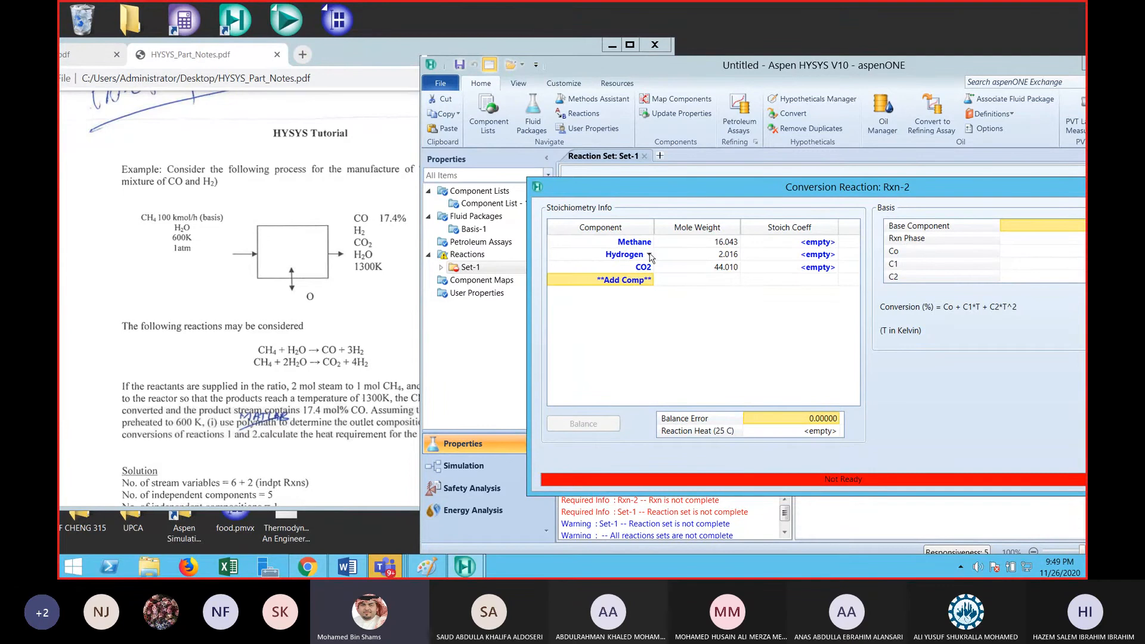
click(650, 256)
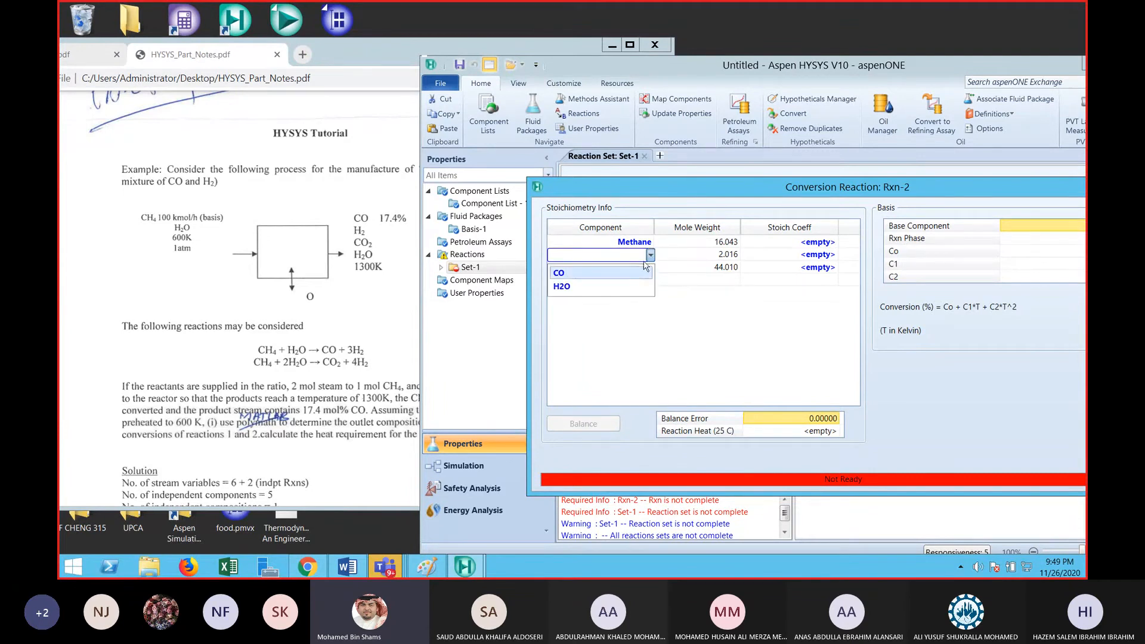
click(650, 258)
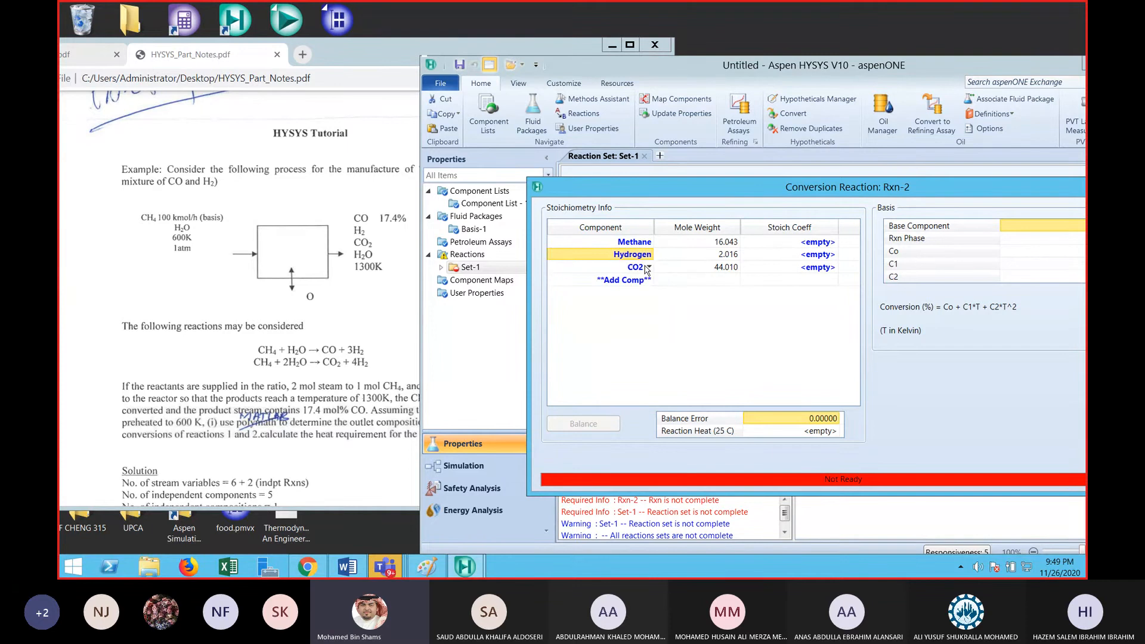
click(649, 268)
click(651, 257)
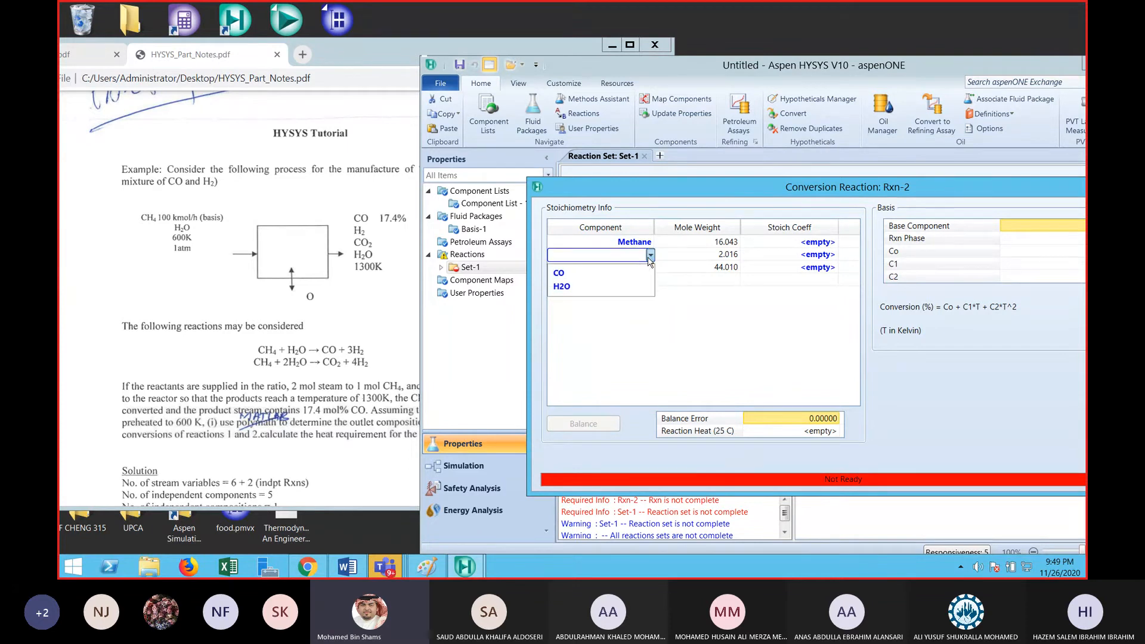
click(621, 286)
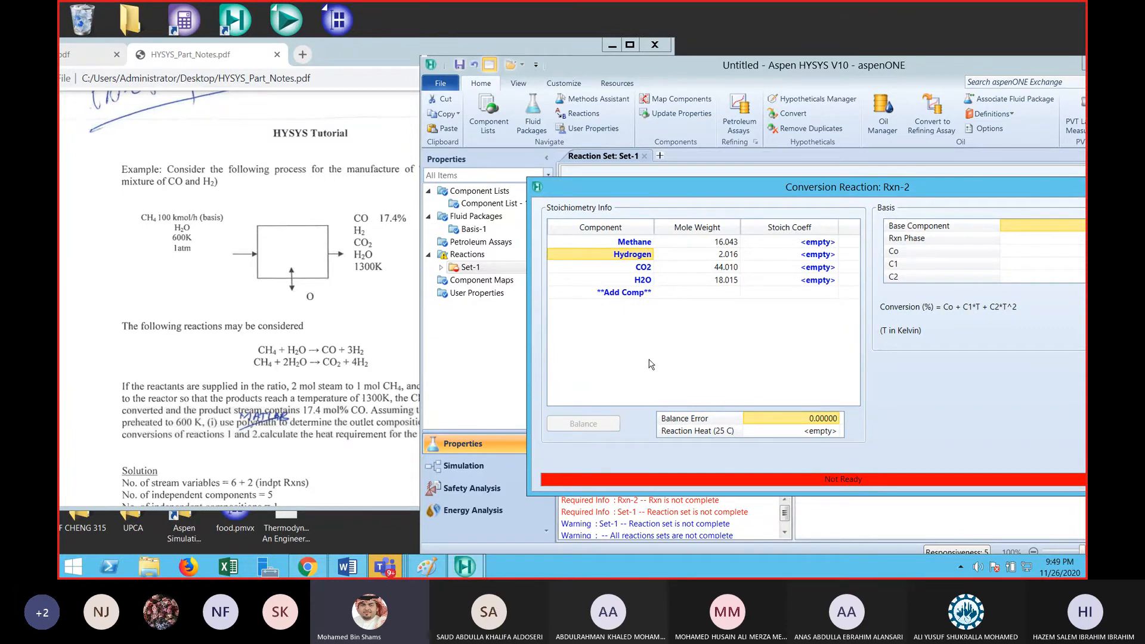
Set the second reaction's stoichiometric coefficients to -1 for Methane, -2 for H2O, 4 for Hydrogen and 1 for CO2
click(806, 246)
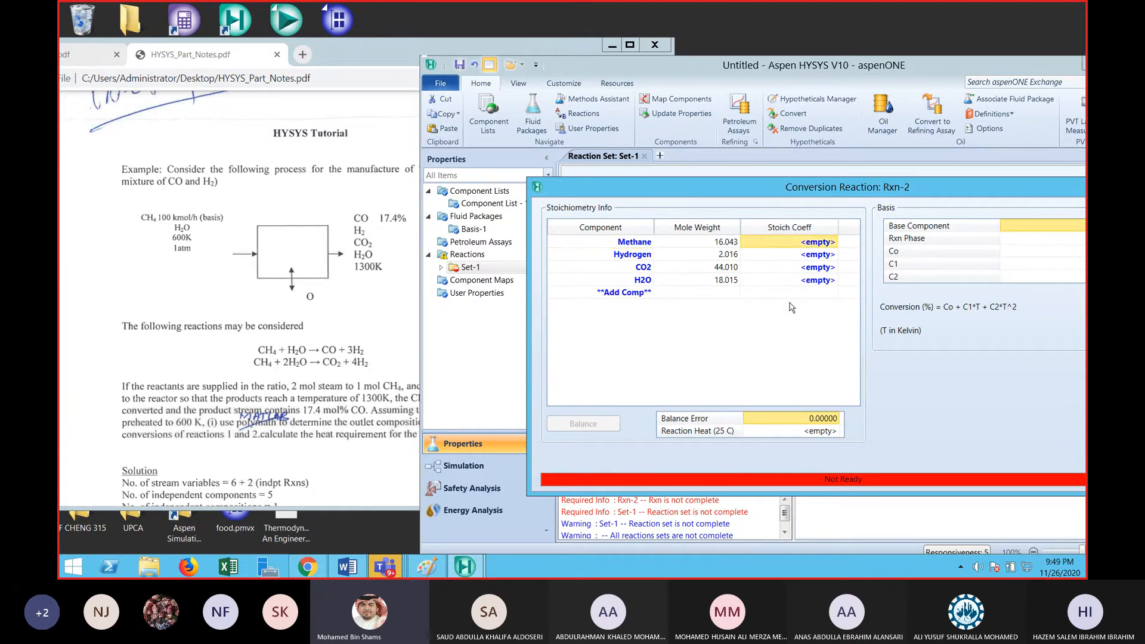
text(-1)
key(Return)
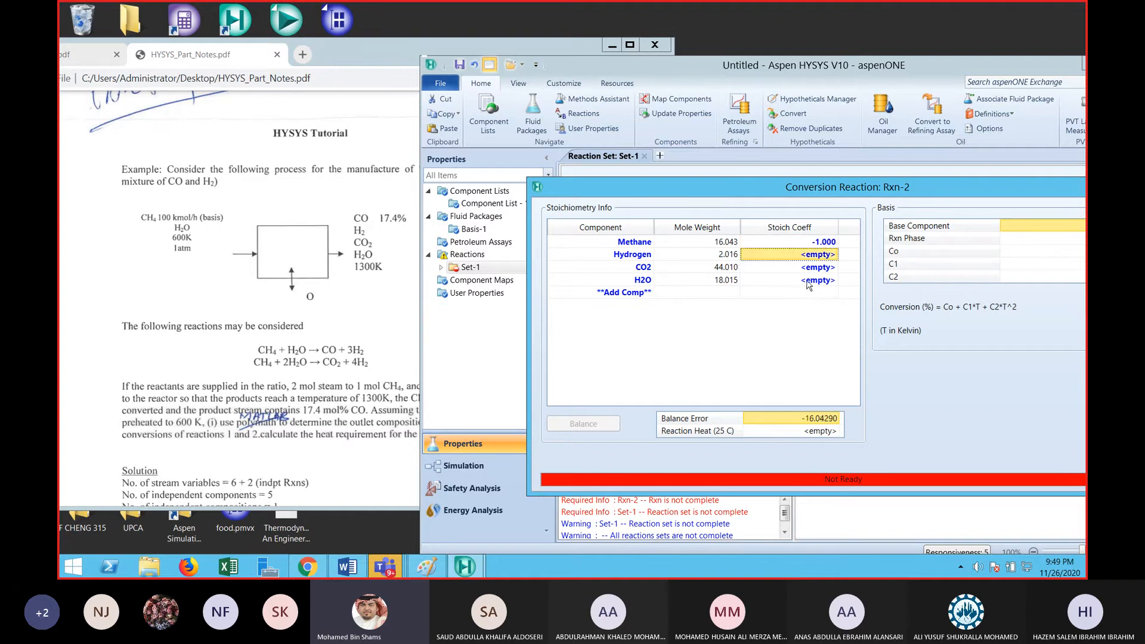
click(809, 283)
text(-2)
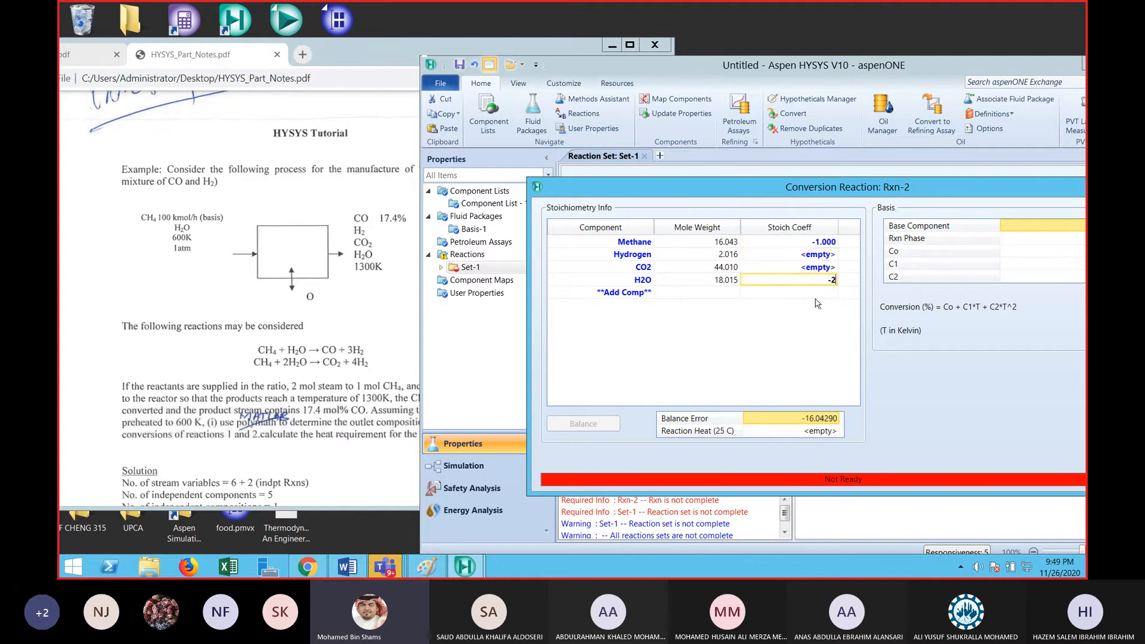
key(Return)
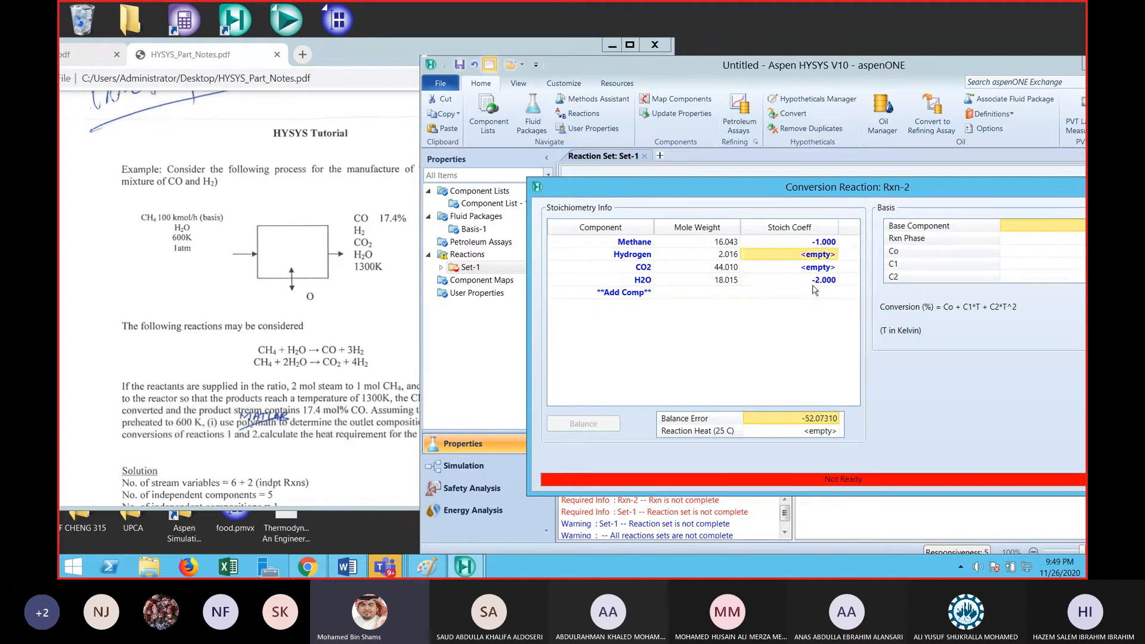
text(4)
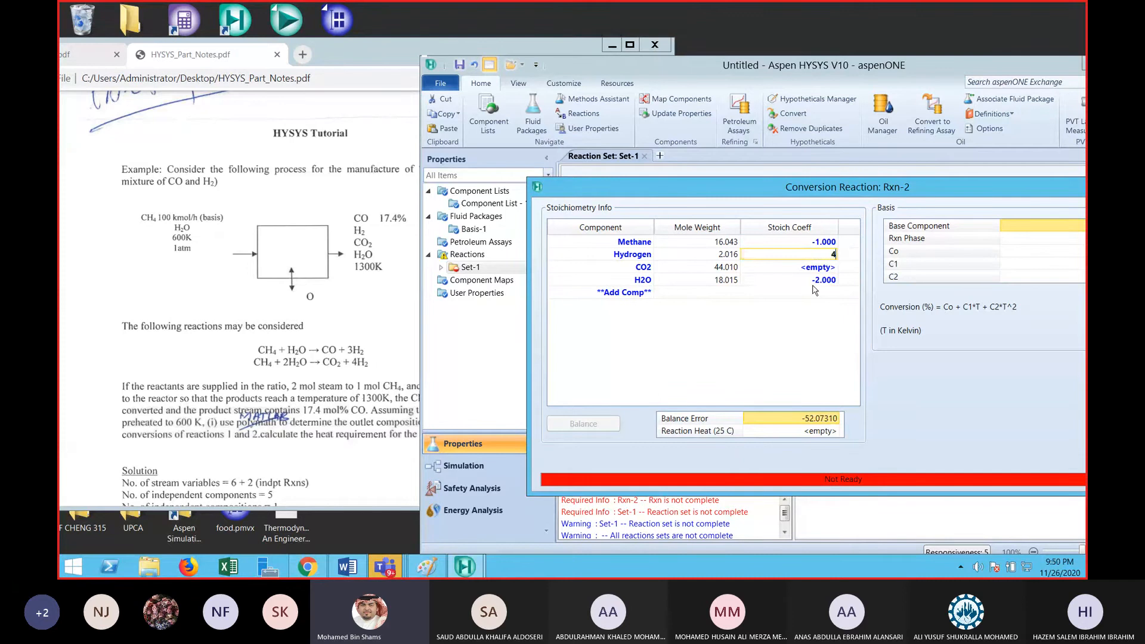
click(811, 272)
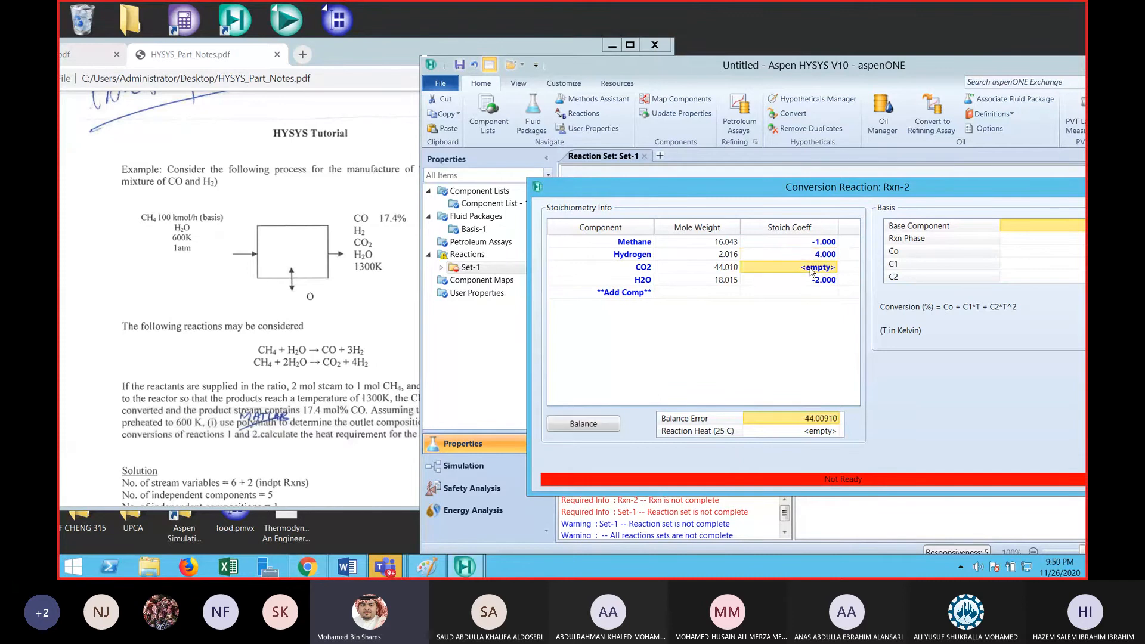
text(1)
key(Return)
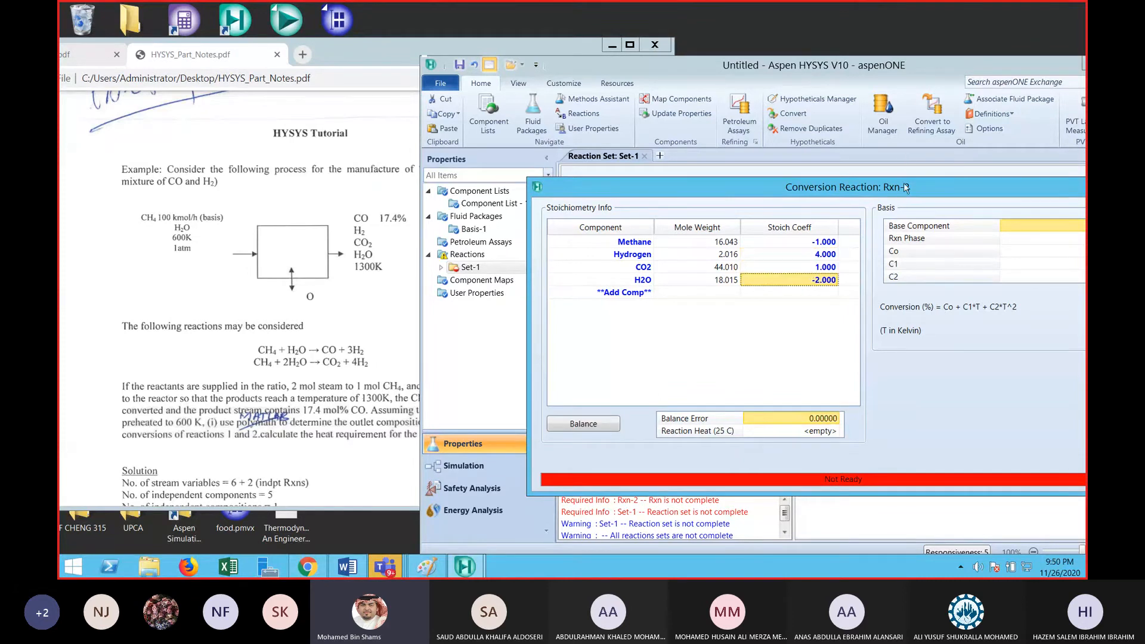
Set the second reaction's conversion constant Co to 60 and close the reaction window
drag(905, 187, 710, 163)
click(919, 228)
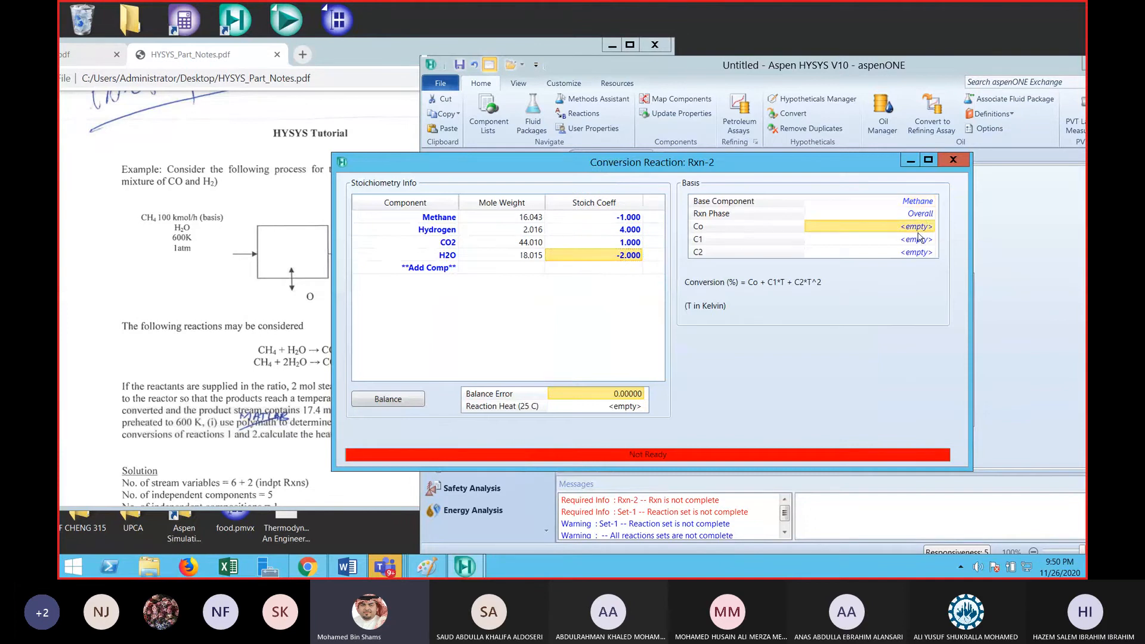
text(60)
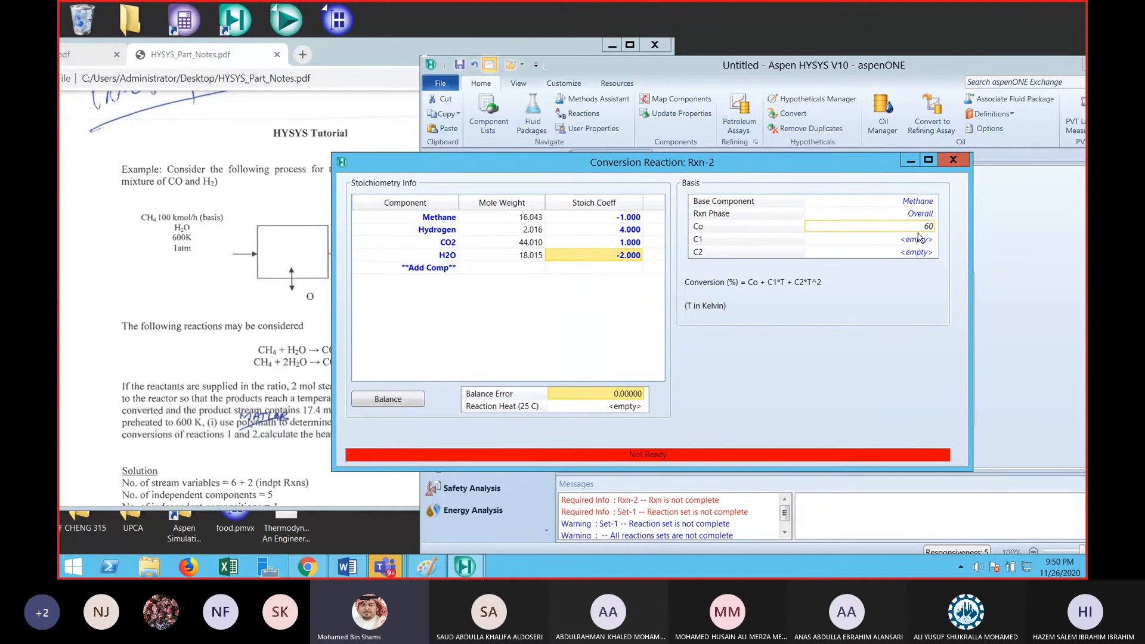
key(Return)
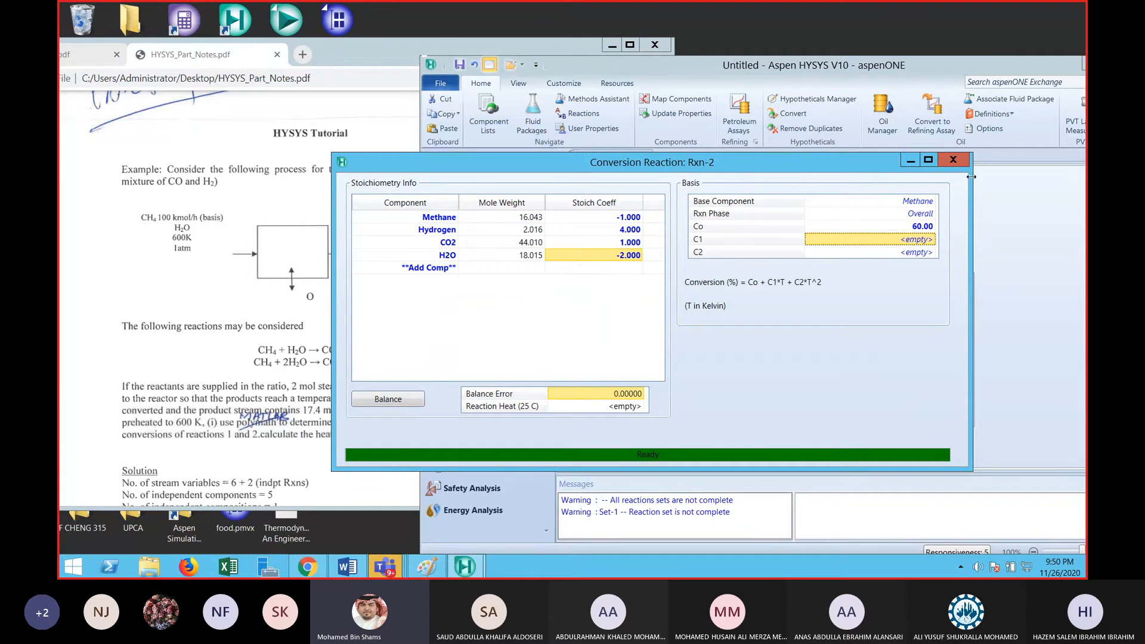
click(953, 159)
Add the reaction set to the Basis-1 Peng-Robinson fluid package and switch to the simulation environment
click(902, 197)
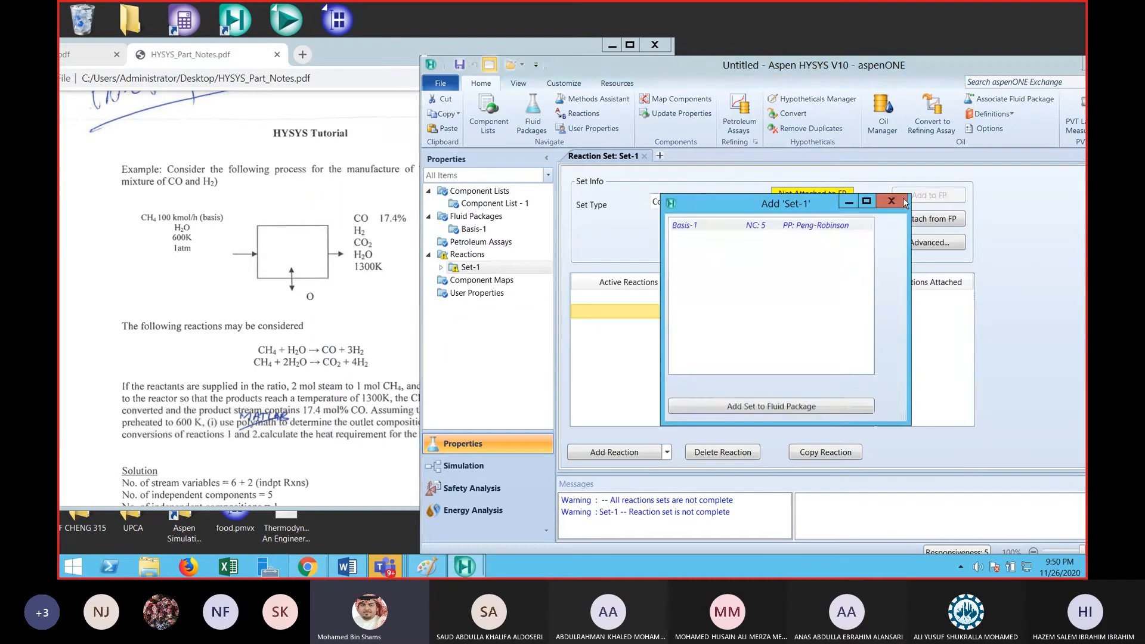
click(772, 406)
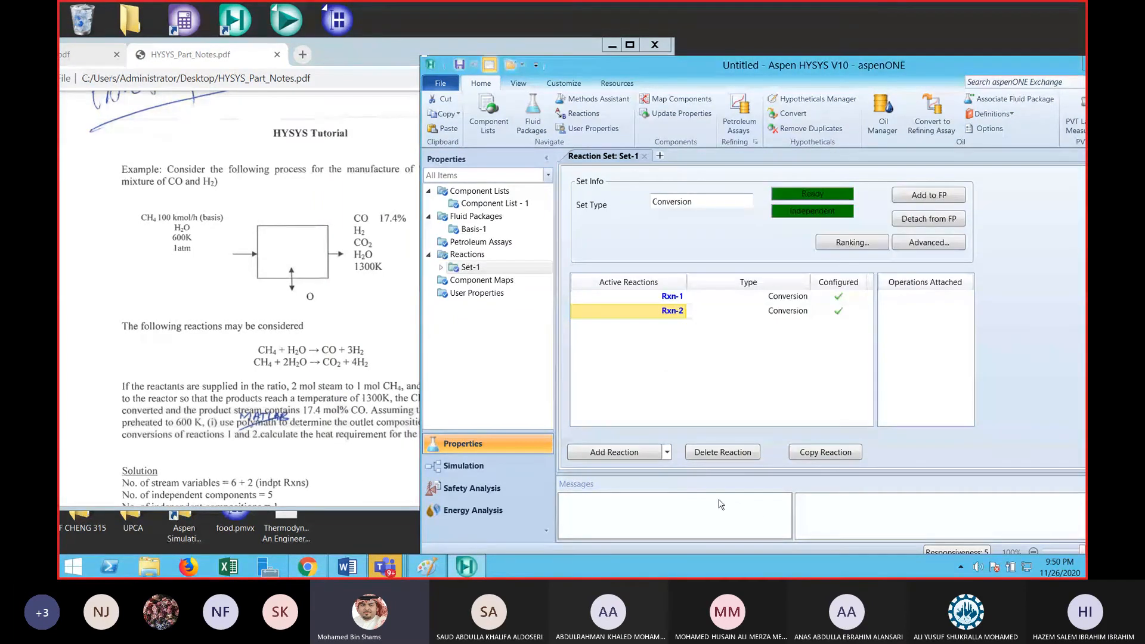
click(511, 466)
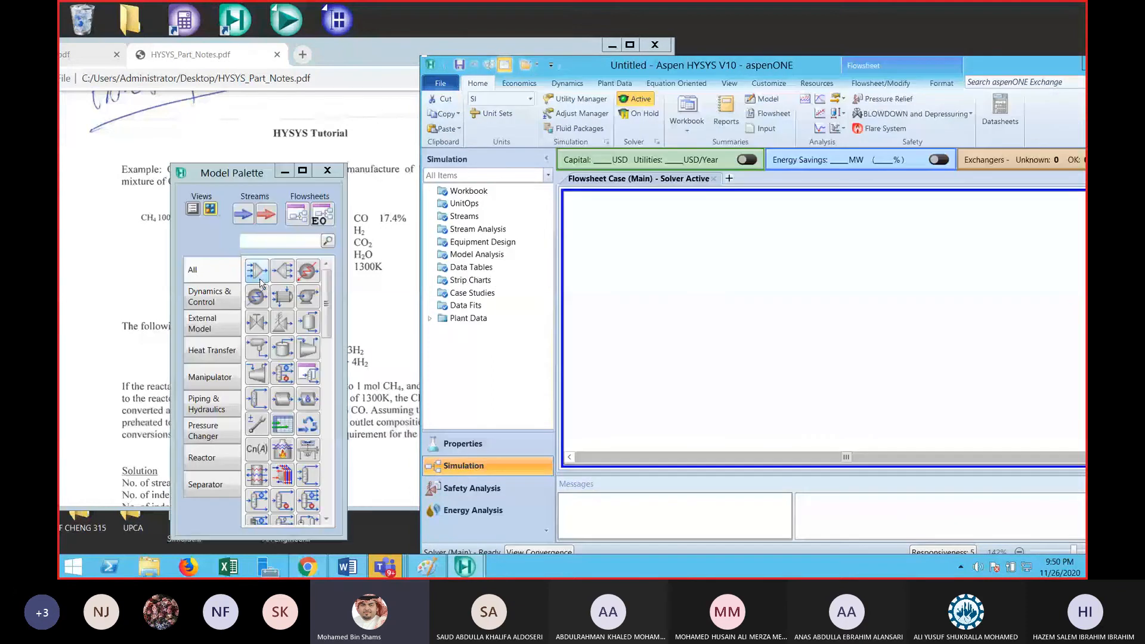
Place a material stream on the feed side of the flowsheet and minimise the model palette
click(244, 214)
click(719, 281)
click(283, 173)
drag(733, 275, 670, 270)
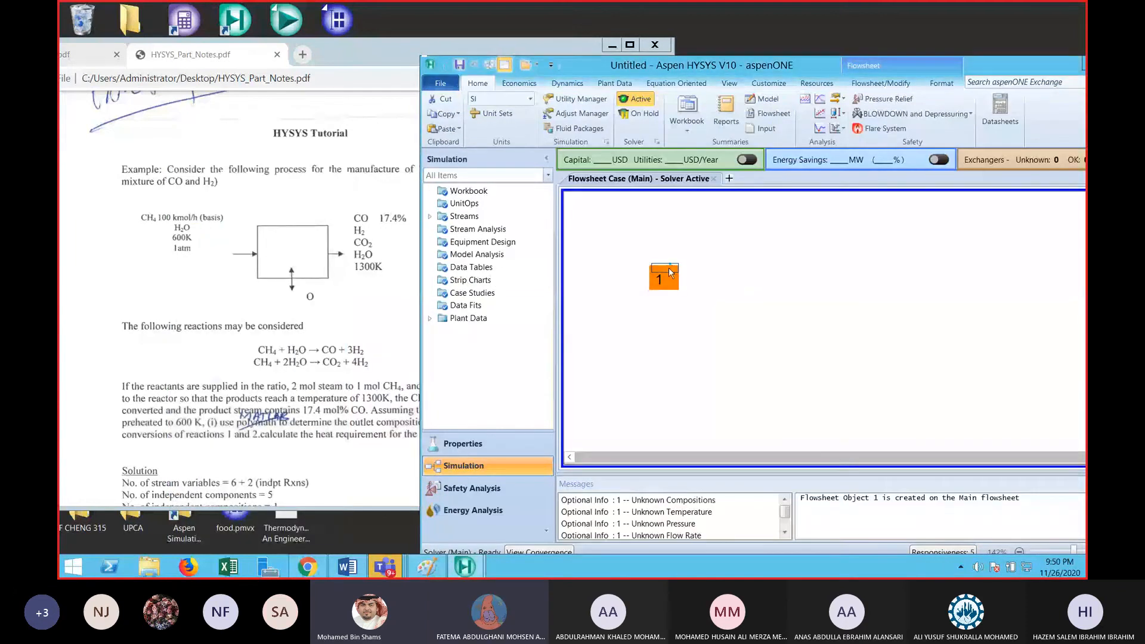
Open the new material stream and set its temperature to 600 K and its pressure to 1 atm
double_click(671, 270)
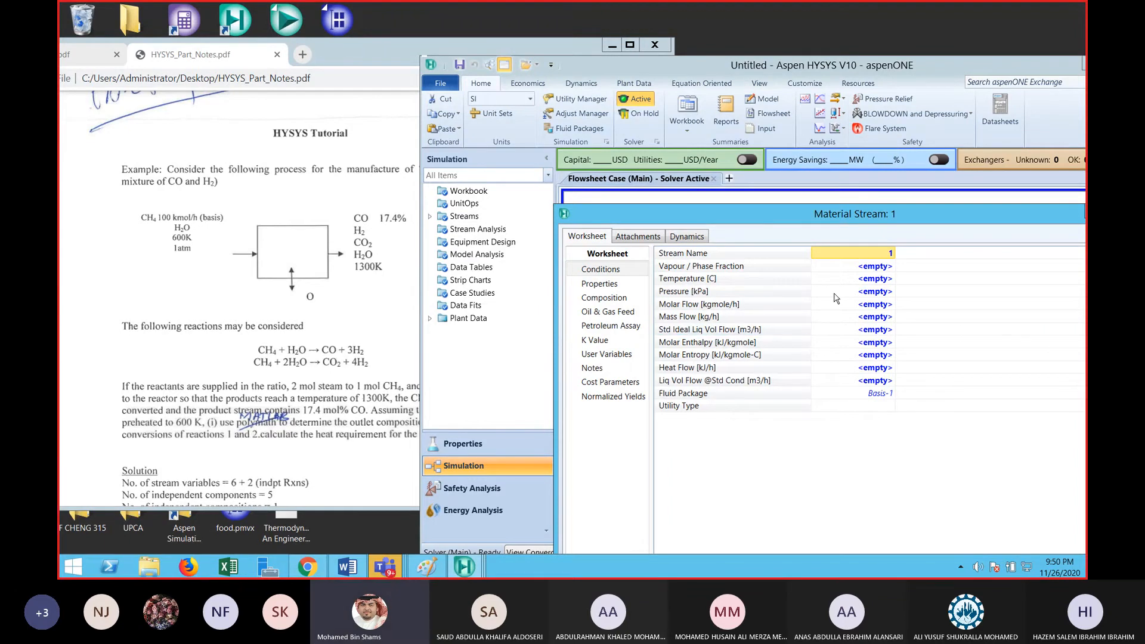
click(864, 280)
text(600)
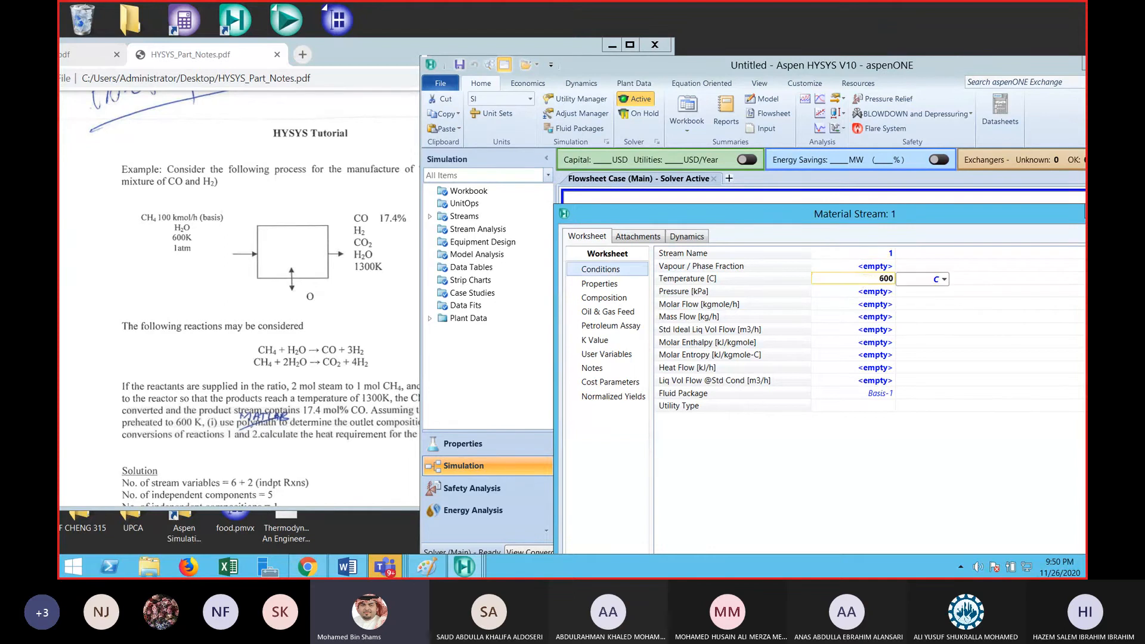
click(912, 275)
click(914, 317)
text(1)
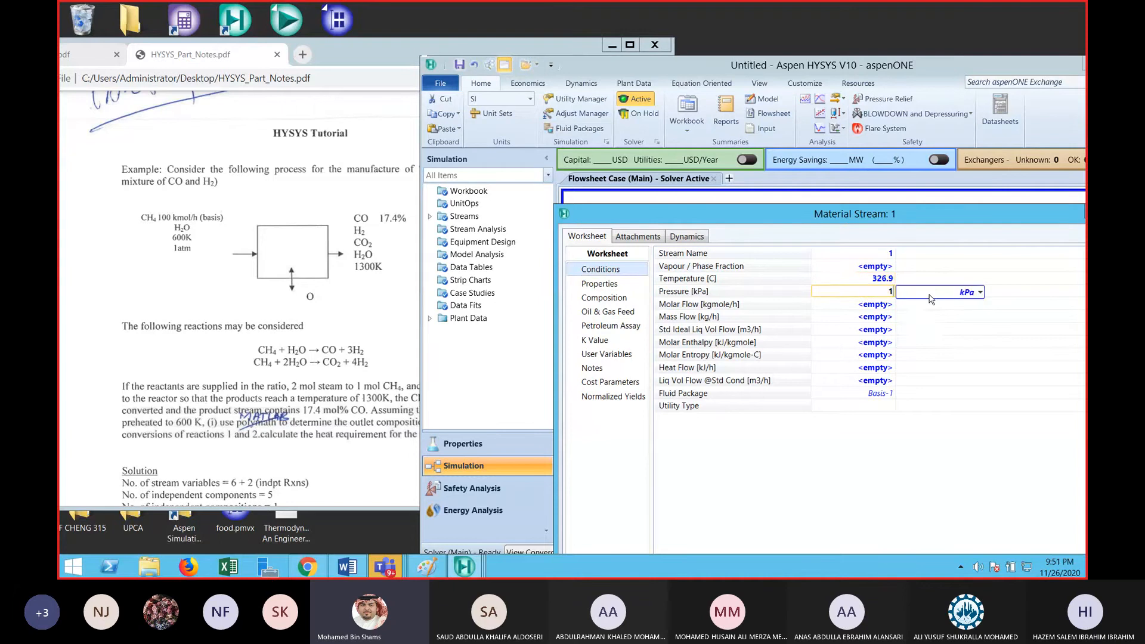
click(942, 293)
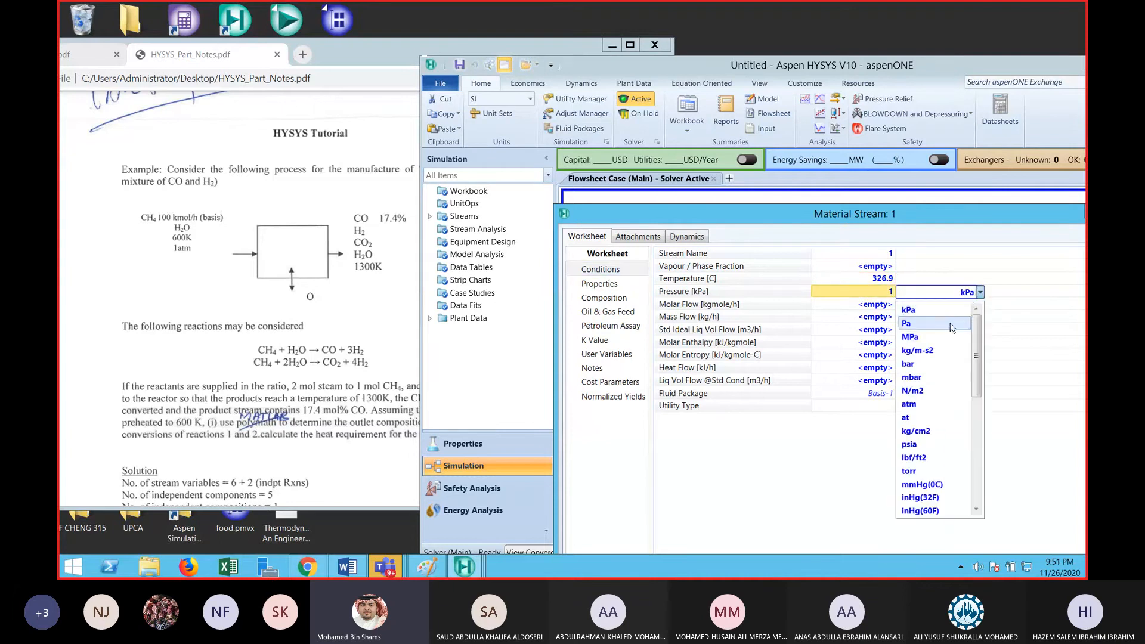
click(909, 404)
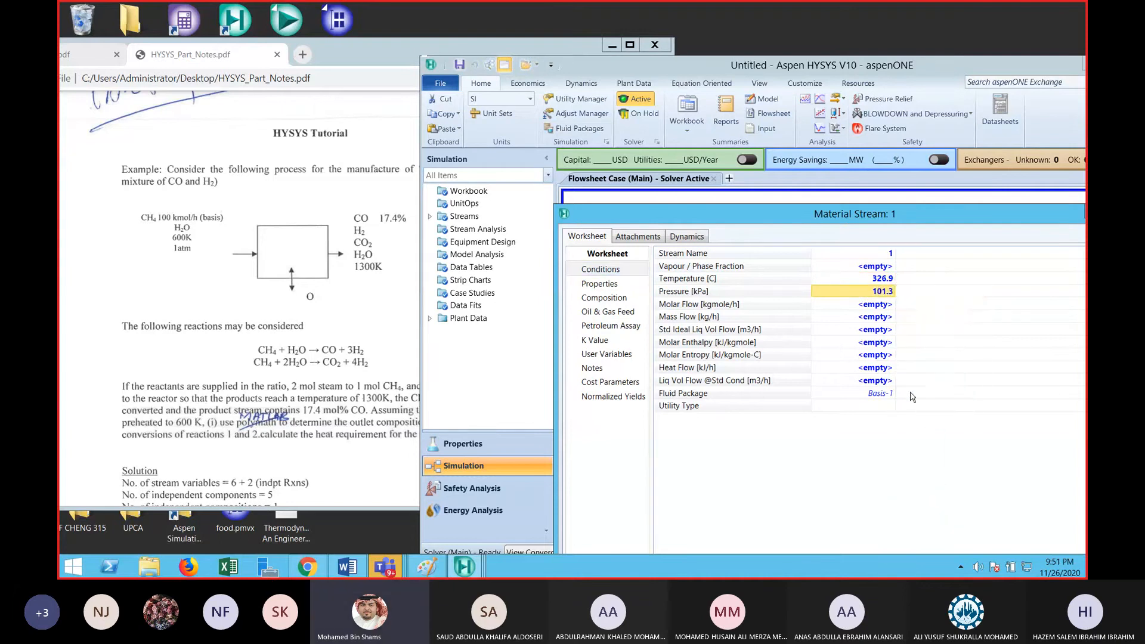
Enter the stream's molar flow in kgmole/h from the methane feed basis given in the notes
click(870, 306)
text(19)
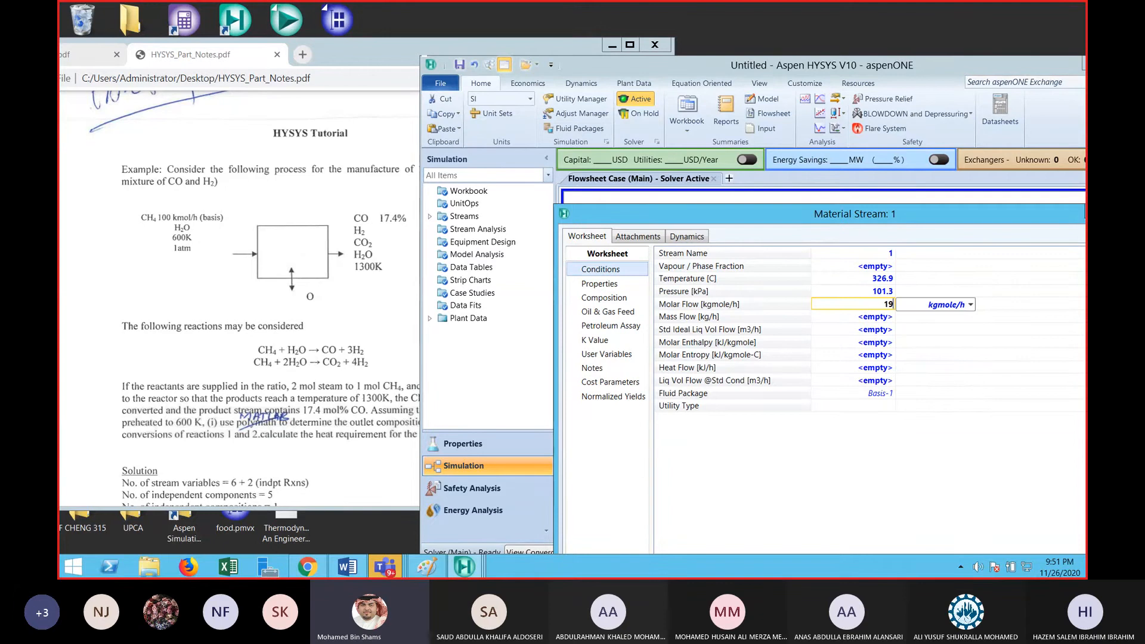
text(00.0)
key(Return)
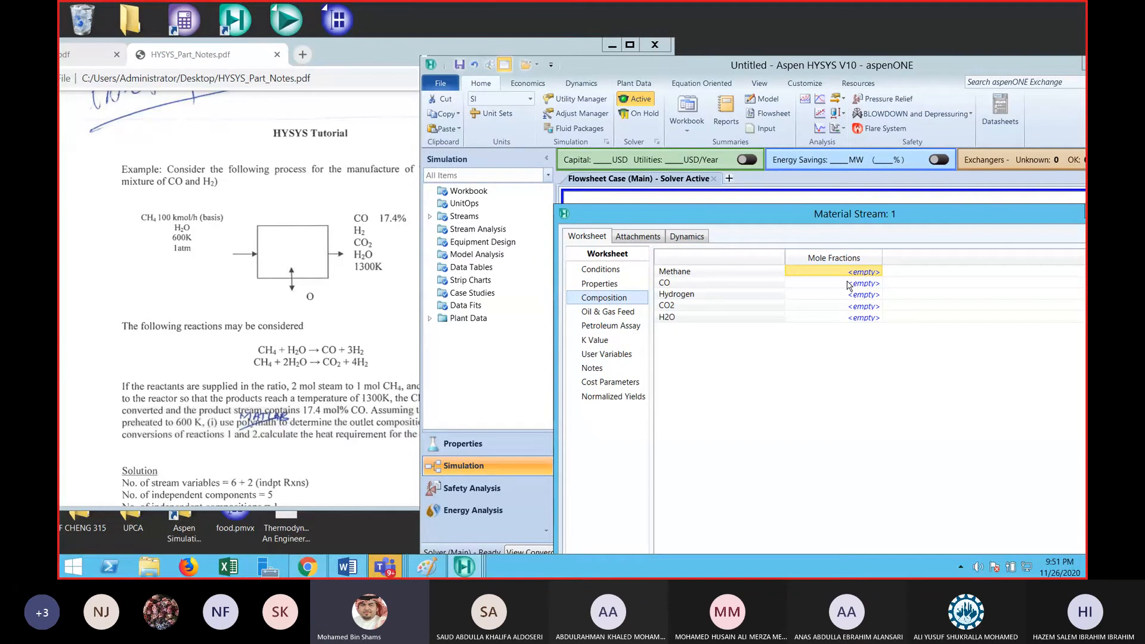
Set the stream's composition to a Methane mole fraction of 1, normalize the remaining components and accept it
text(1)
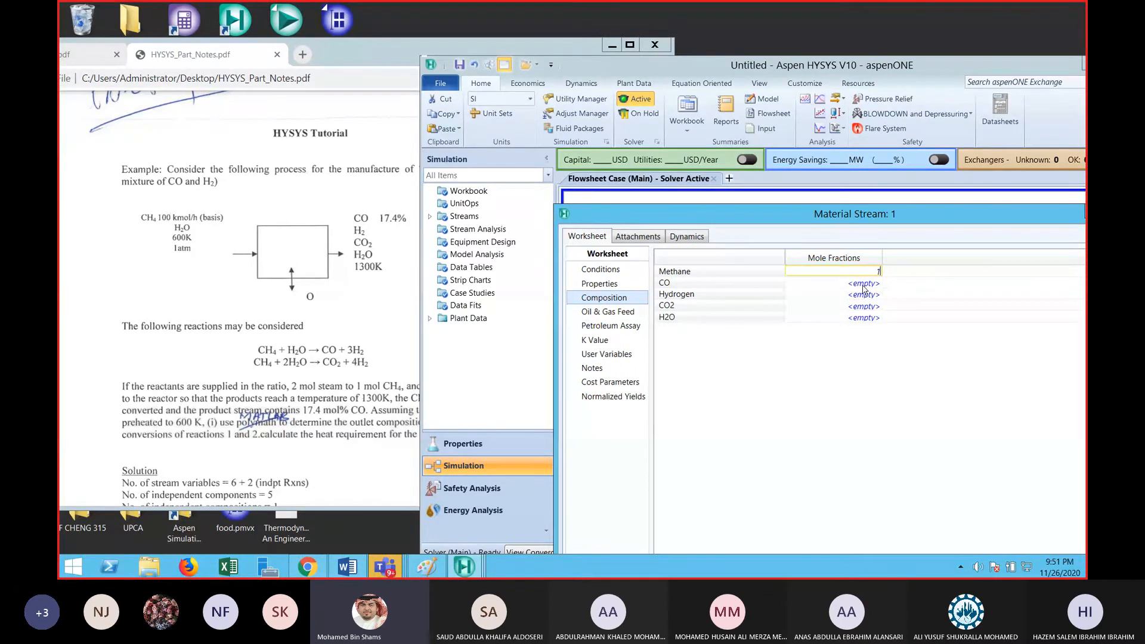
key(Return)
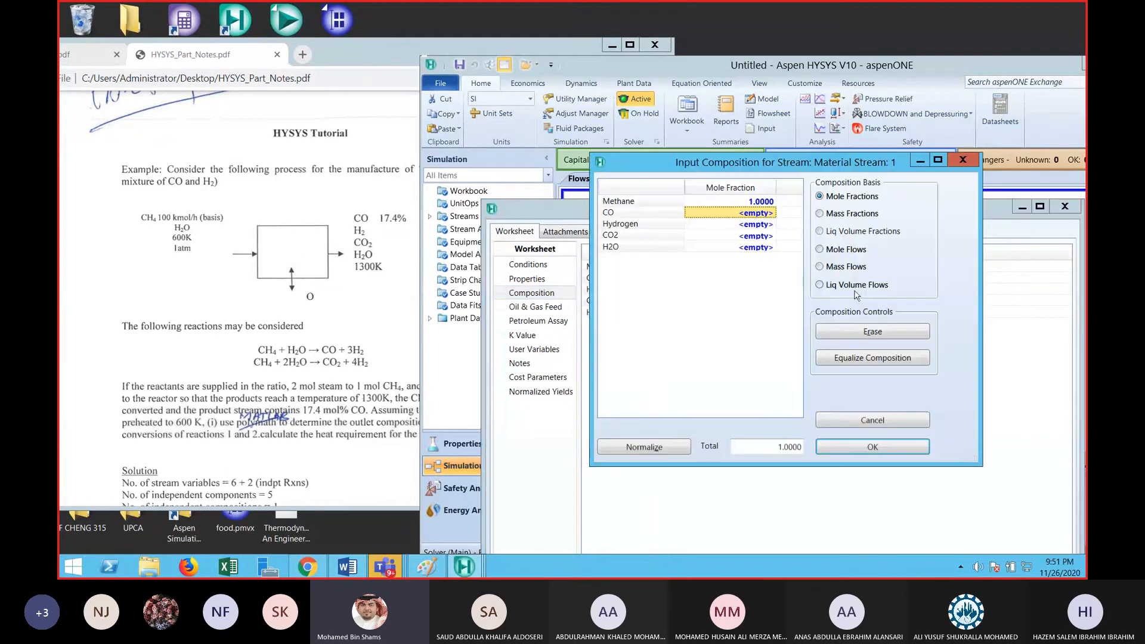
click(644, 447)
click(838, 443)
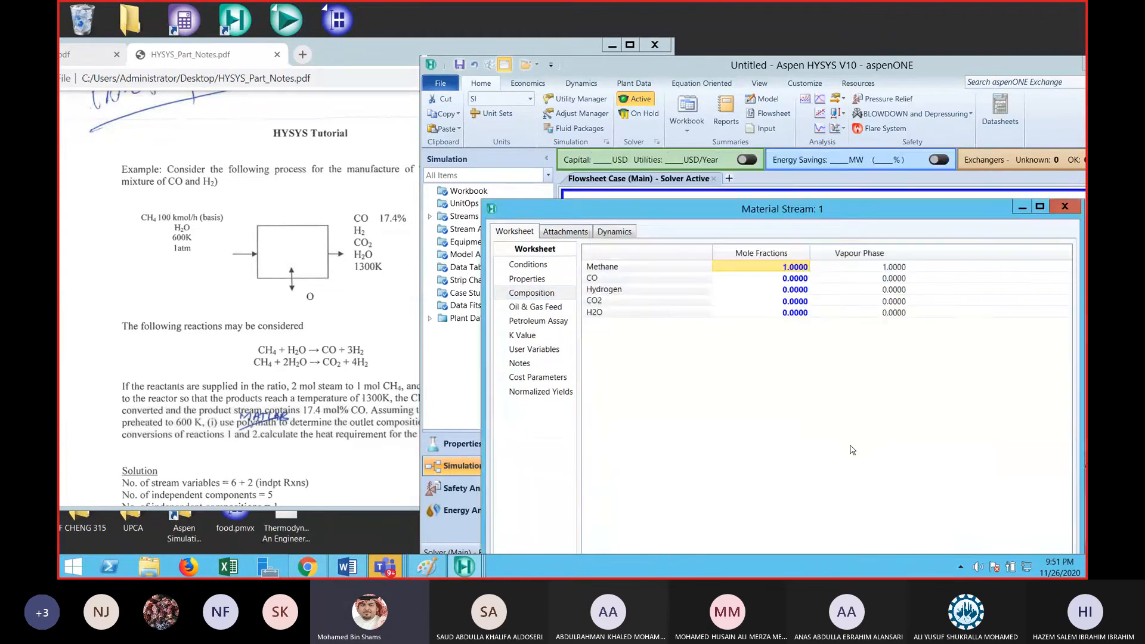
Close stream 1, bring up the model palette, place a second material stream below stream 1 and name it Steam
drag(800, 213, 688, 101)
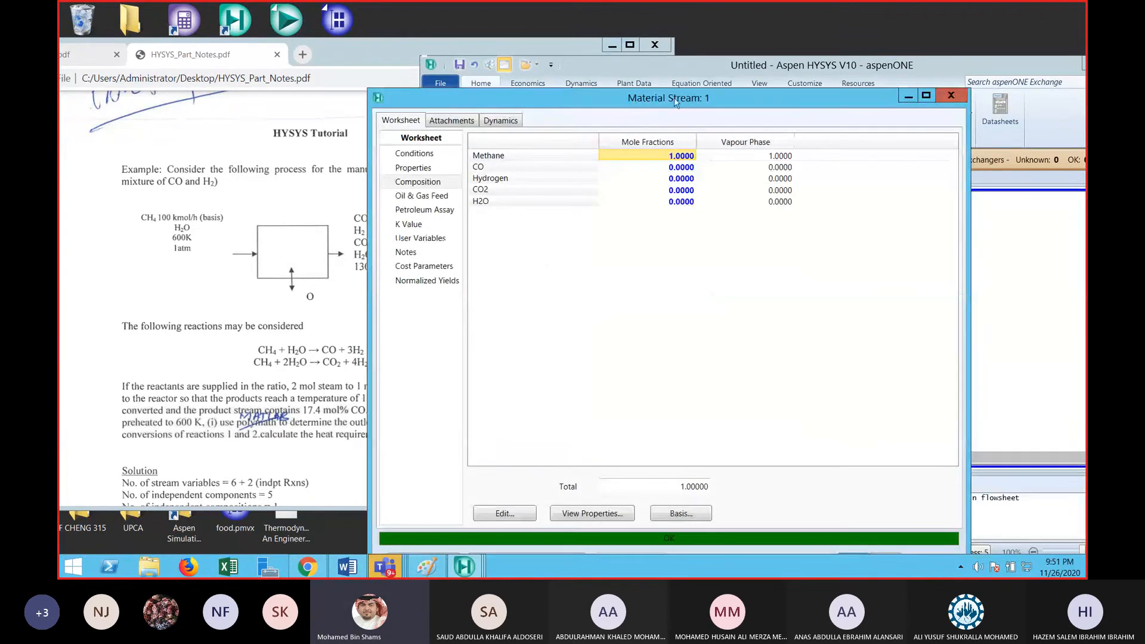
click(953, 95)
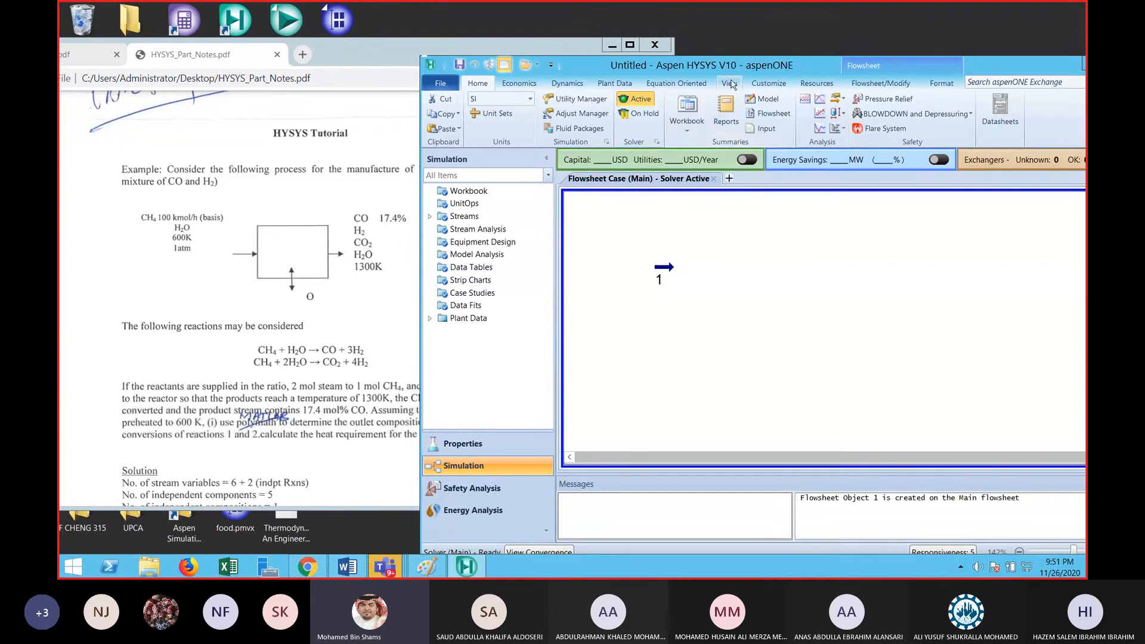
click(730, 83)
click(596, 114)
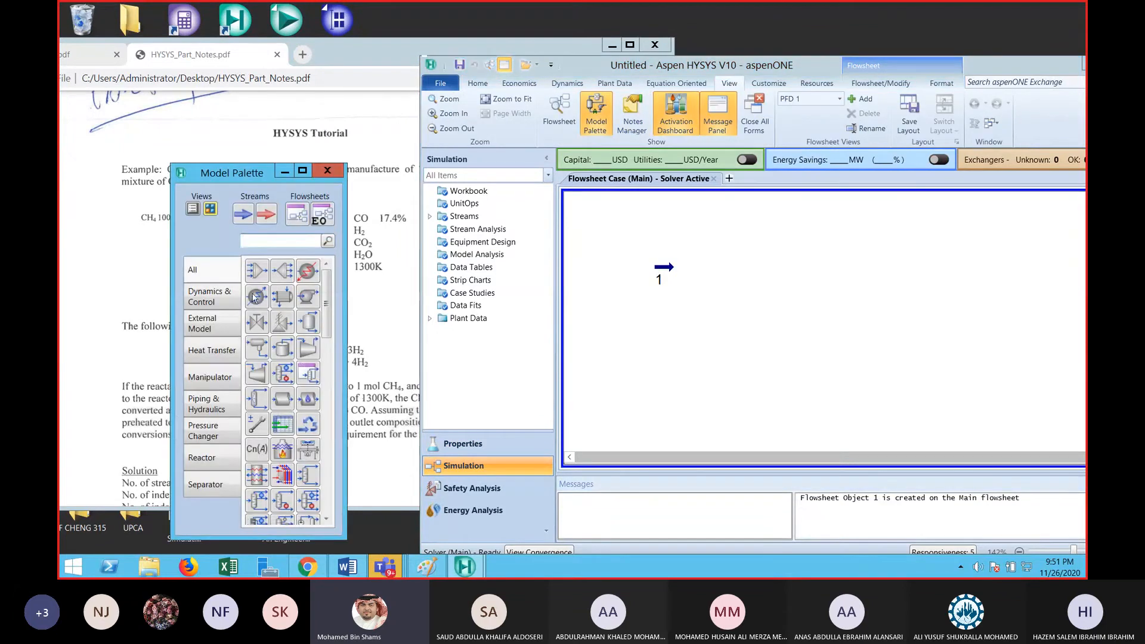
click(244, 213)
click(668, 344)
double_click(669, 343)
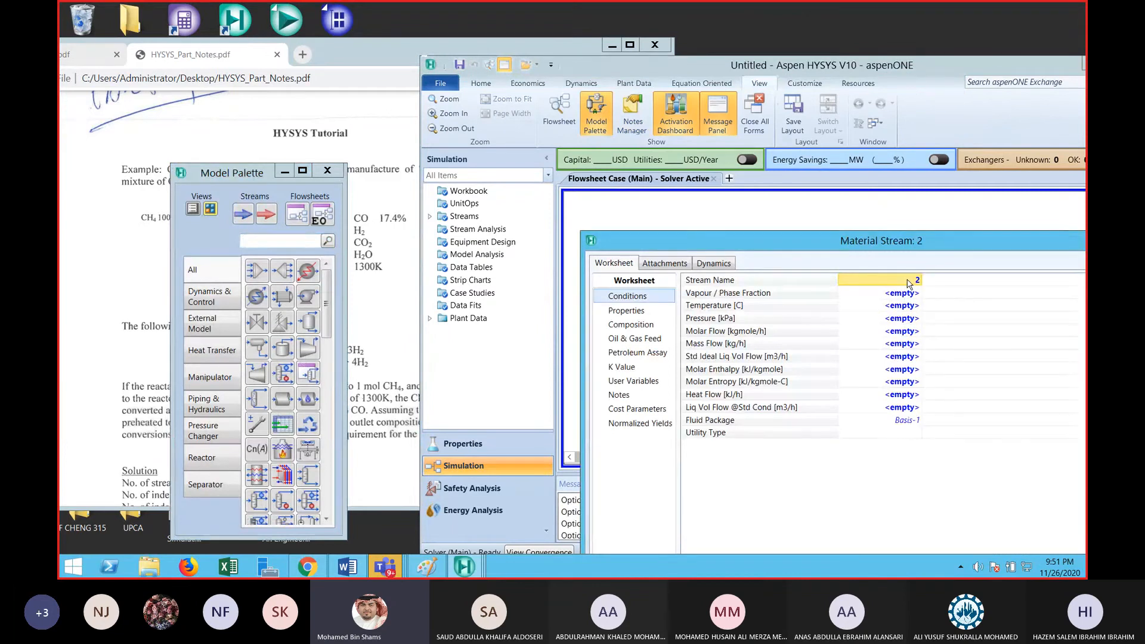
text(Steam)
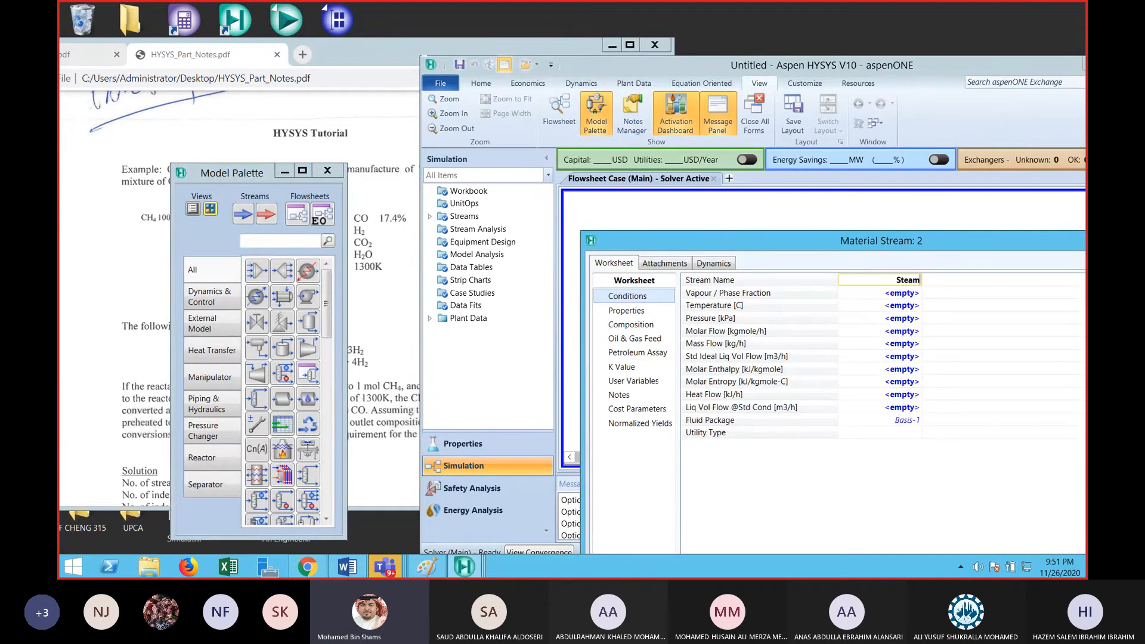
Set the Steam stream's conditions to 600 K, 1 atm and a molar flow of 200 kgmole/h
click(890, 308)
text(5)
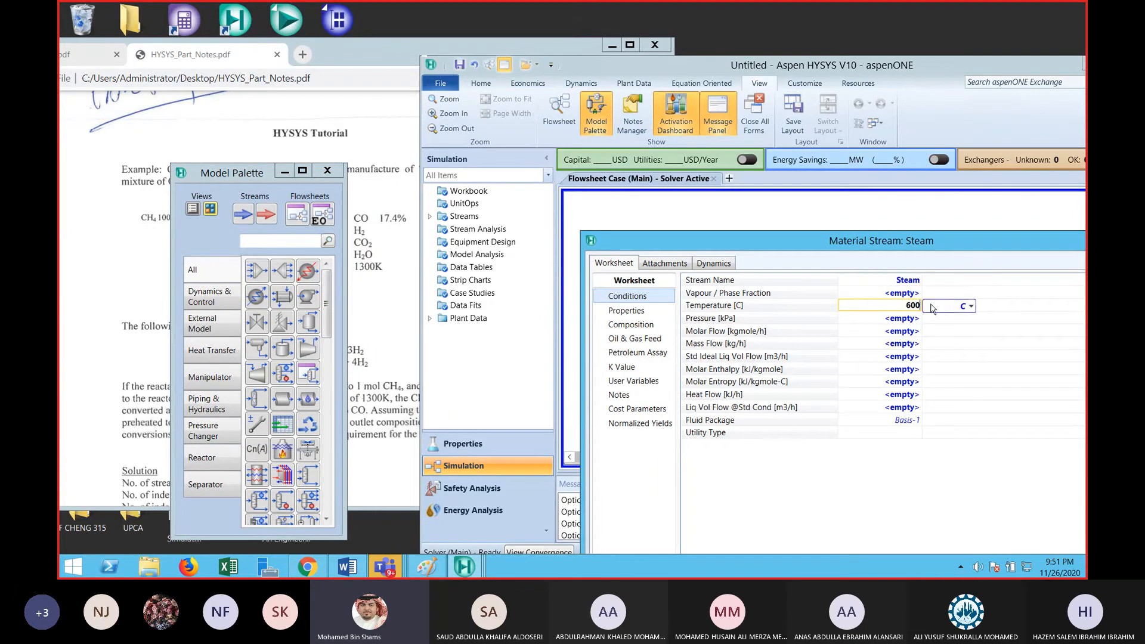
click(964, 306)
click(945, 337)
click(900, 318)
text(1)
click(1006, 319)
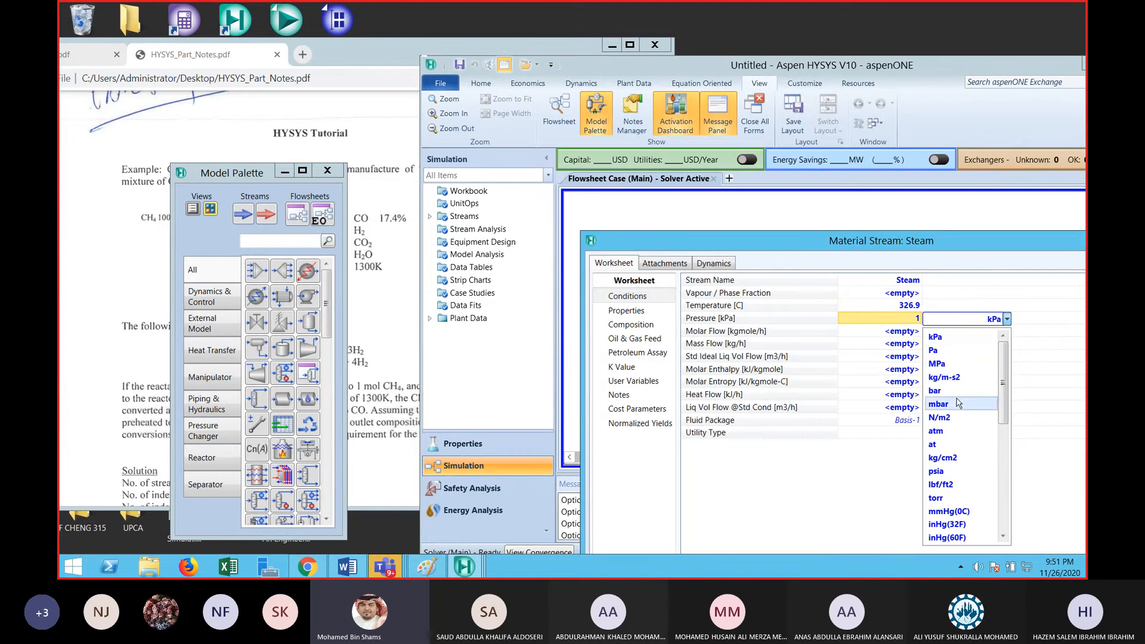
click(936, 431)
click(903, 334)
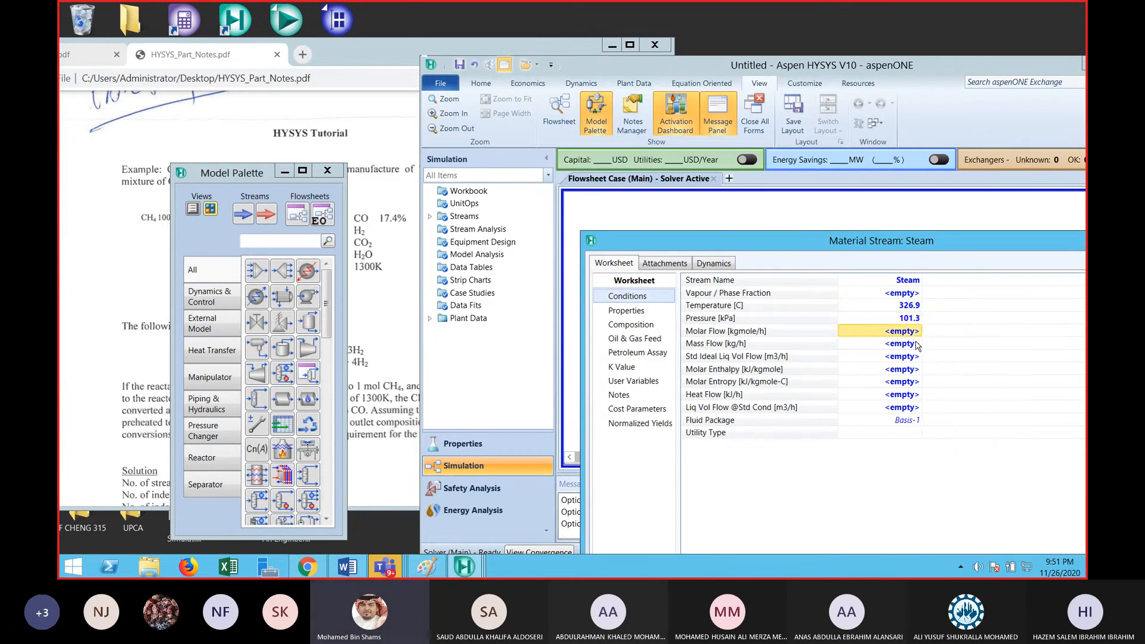
text(200)
key(Return)
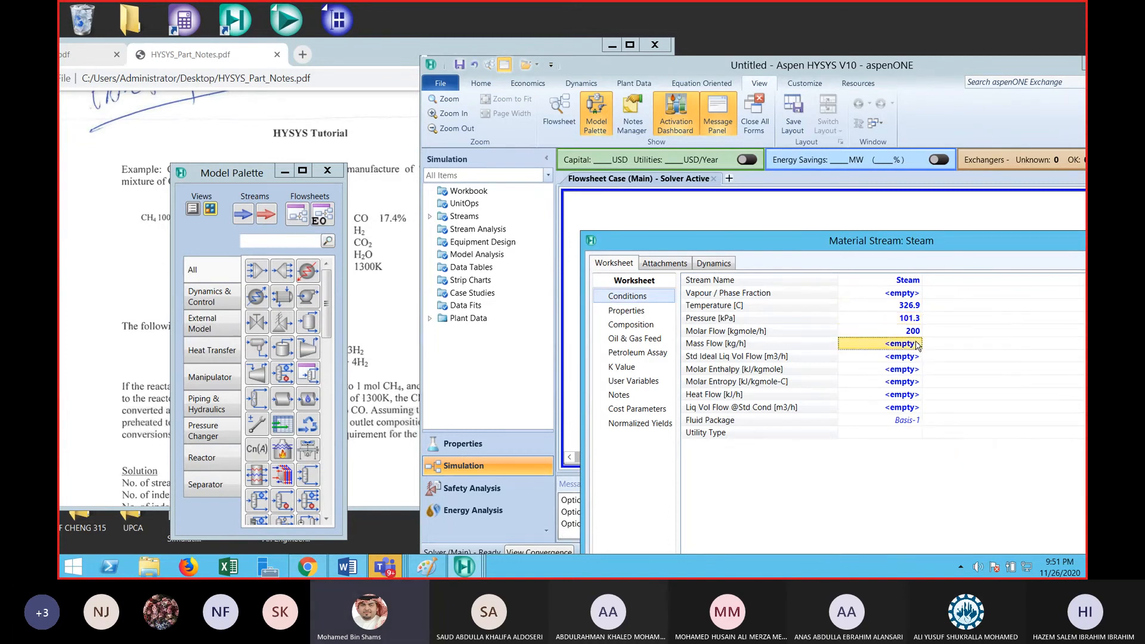
Set the Steam stream's composition to an H2O mole fraction of 1, accept it and close the stream
click(631, 324)
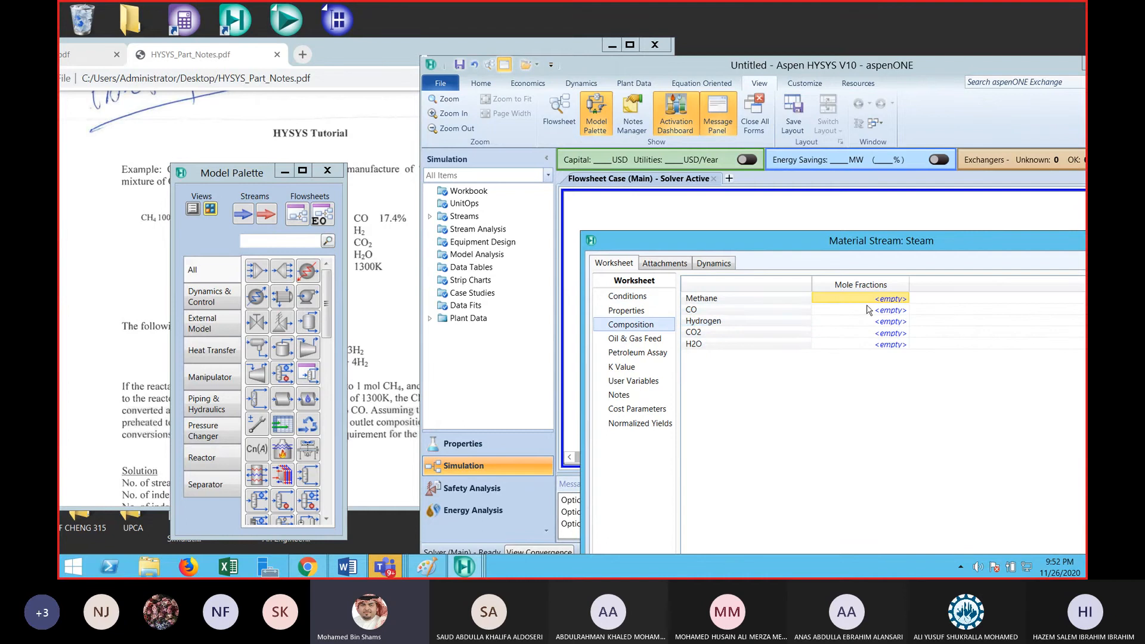
click(872, 344)
text(1)
key(Return)
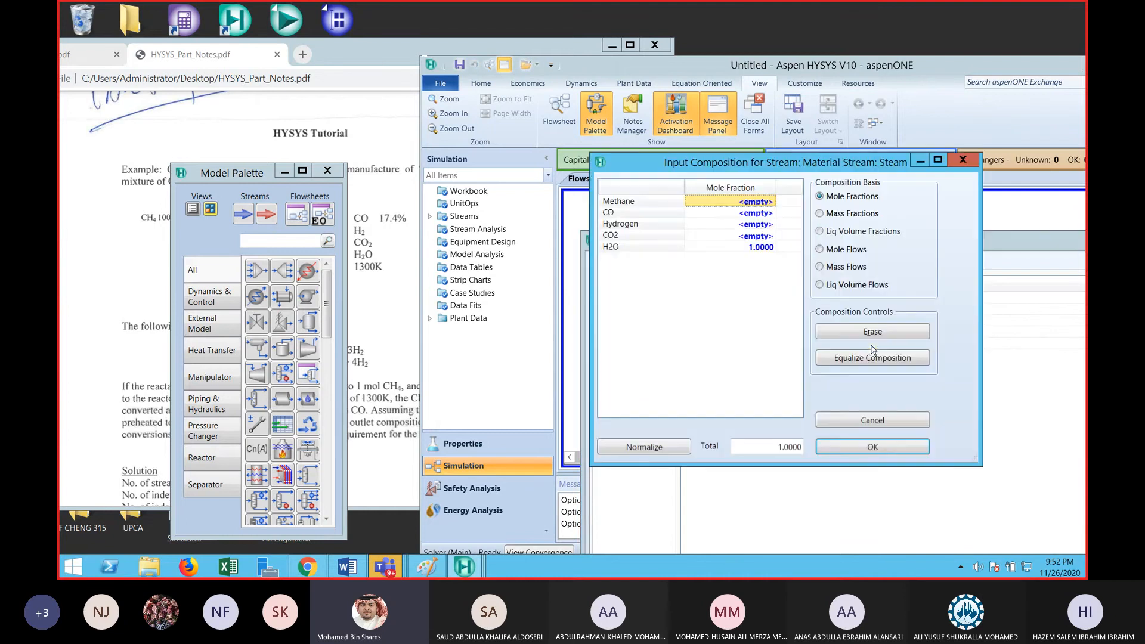
click(860, 448)
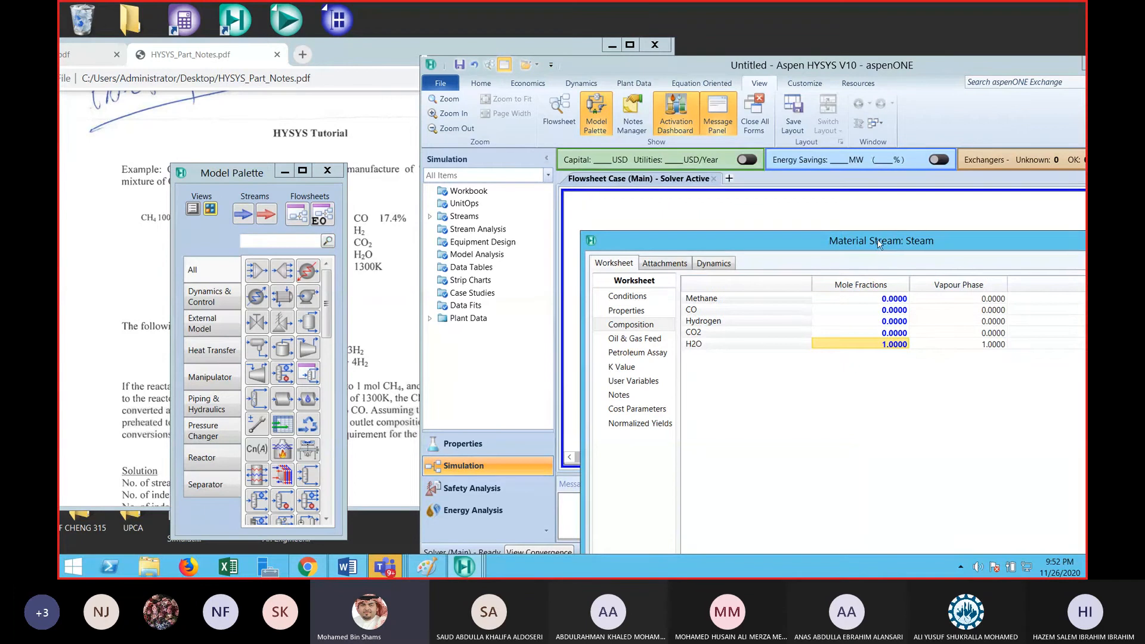
drag(930, 192, 900, 124)
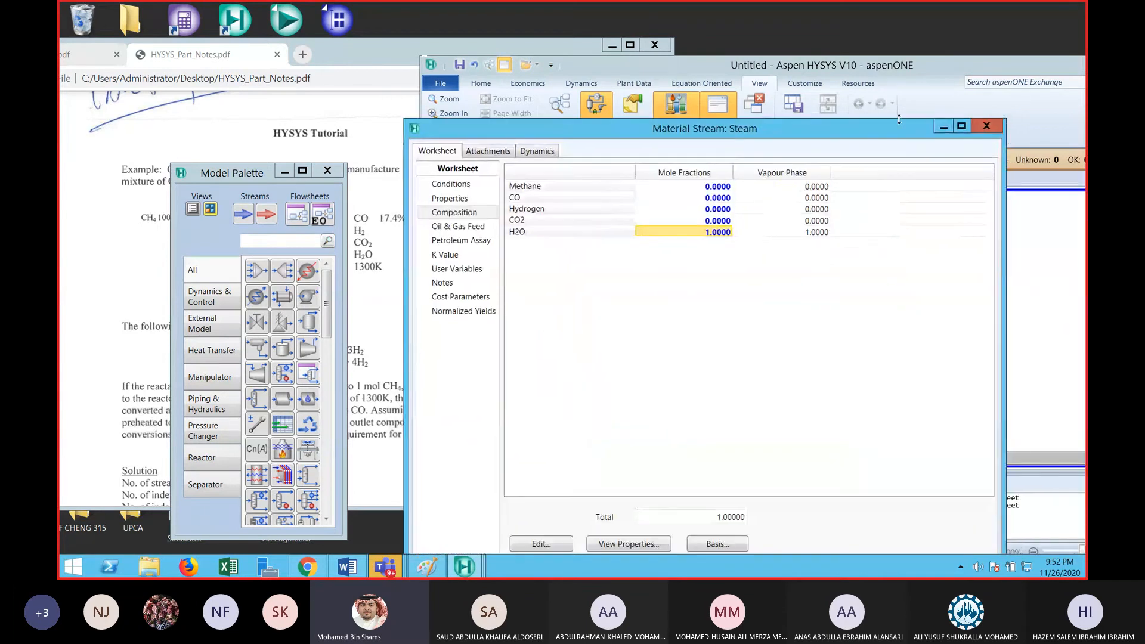
drag(972, 131, 958, 109)
click(972, 105)
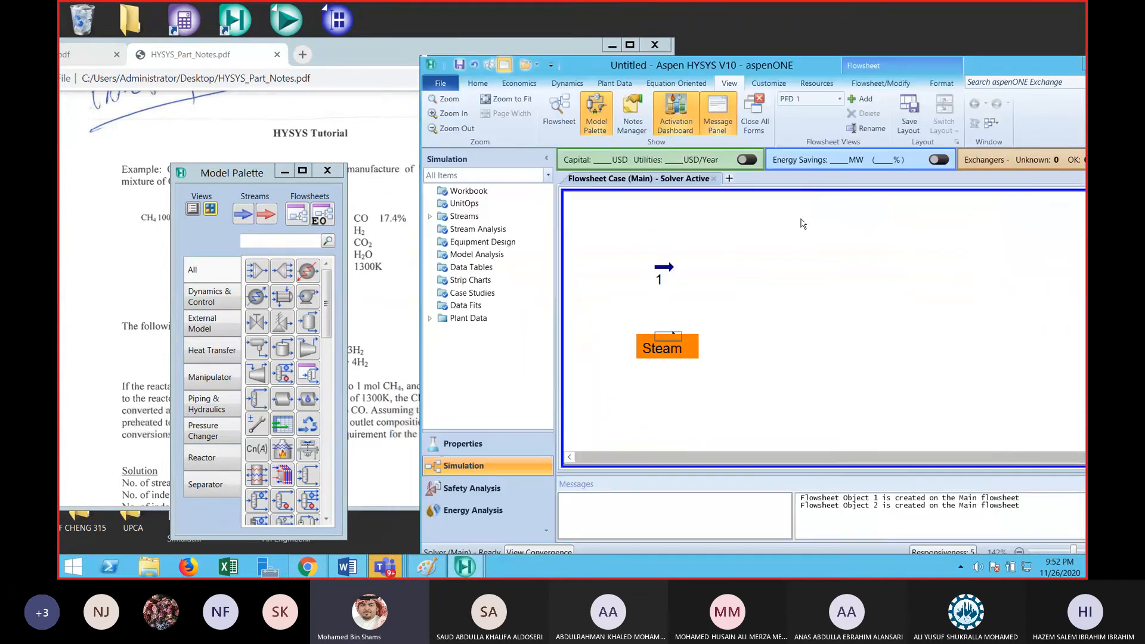
Place a conversion reactor beside the two feed streams, open it and connect stream 1 as an inlet
click(203, 457)
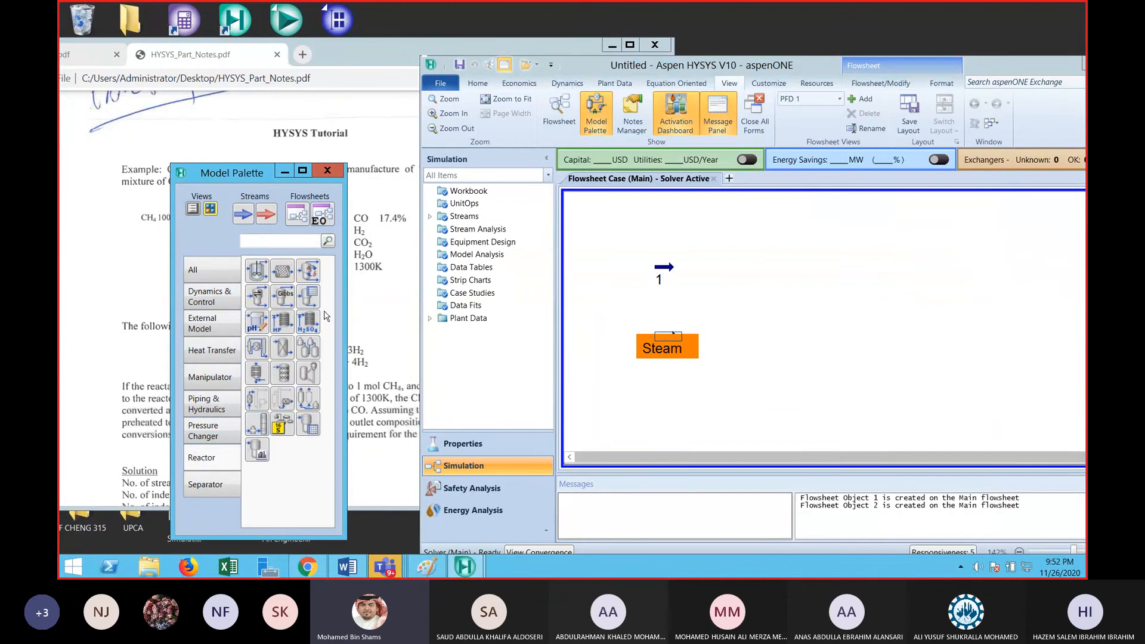
drag(309, 271, 783, 301)
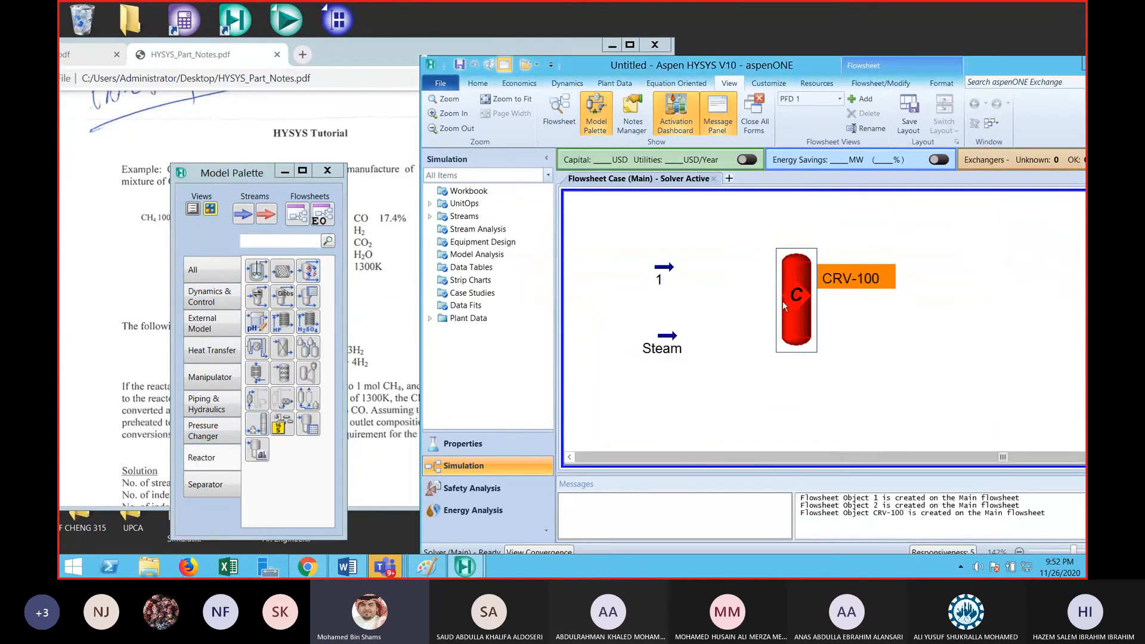
double_click(783, 300)
click(769, 363)
click(784, 362)
click(789, 379)
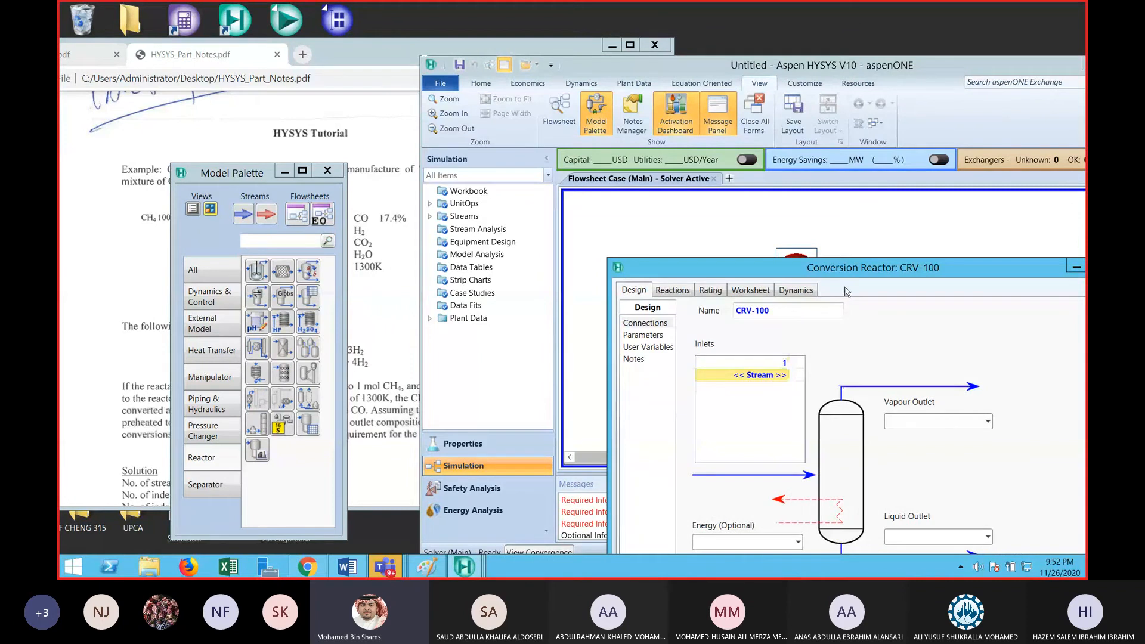
Define the reactor's vapour outlet as V, its liquid outlet as L and its energy stream as Q_r
drag(846, 270, 659, 77)
click(764, 281)
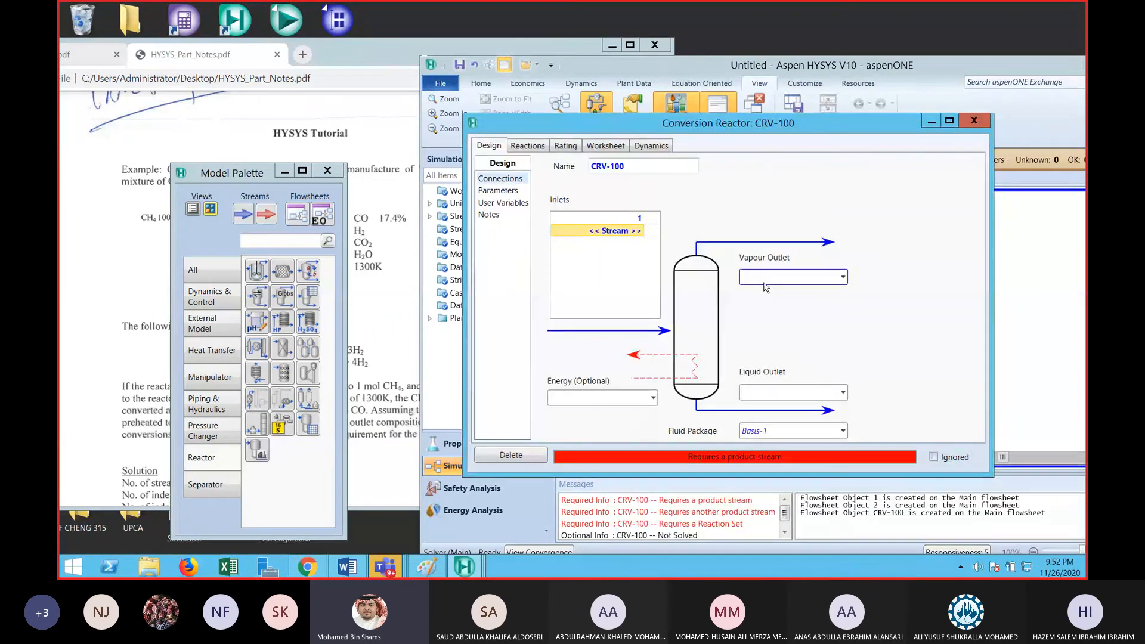
text(V)
click(755, 391)
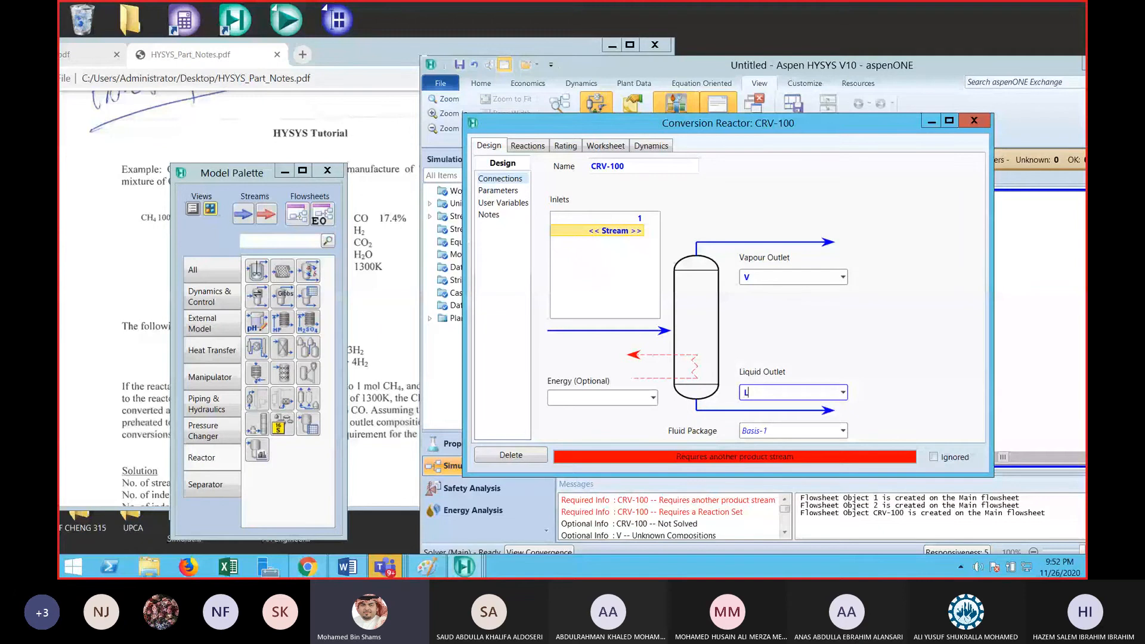
click(577, 397)
text(Q-)
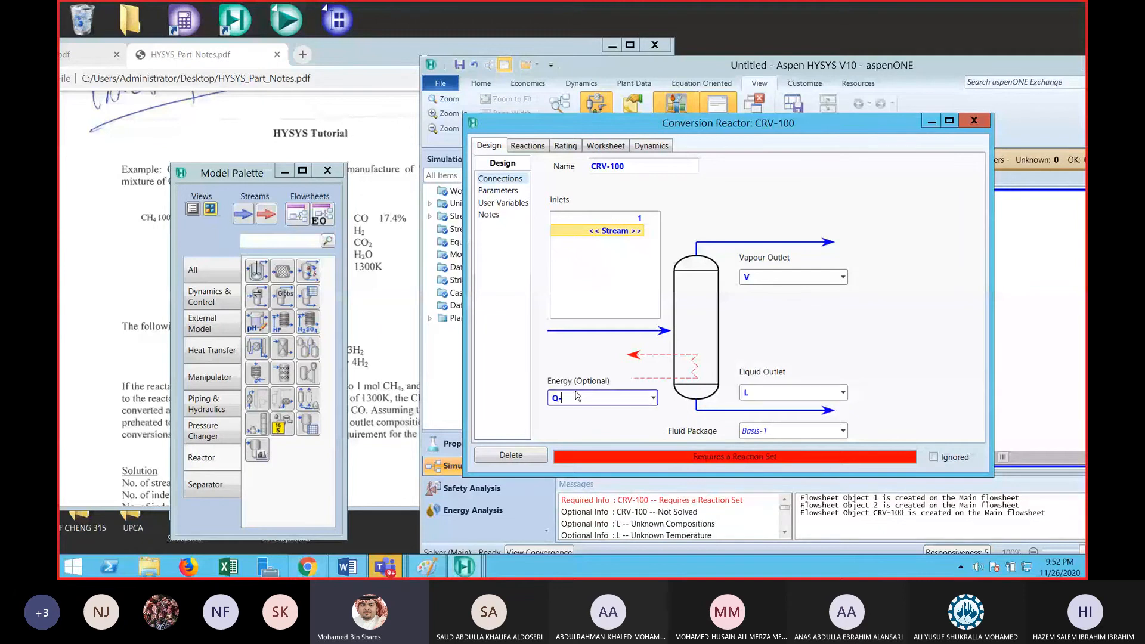
key(Return)
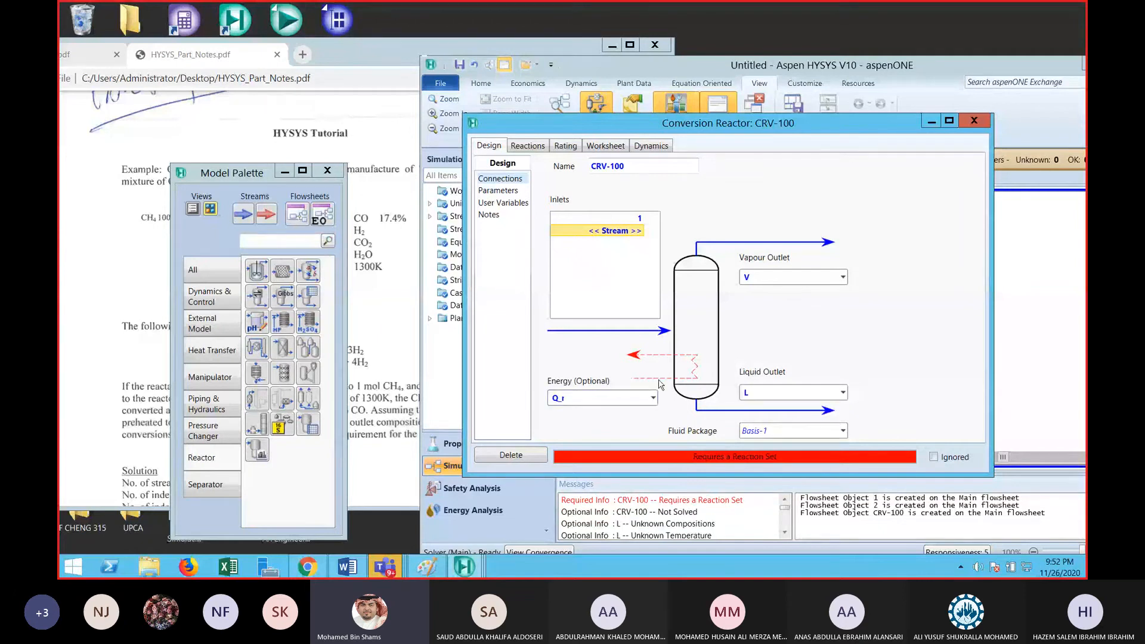
Assign reaction set Set-1 to the conversion reactor
click(528, 147)
click(703, 184)
click(633, 198)
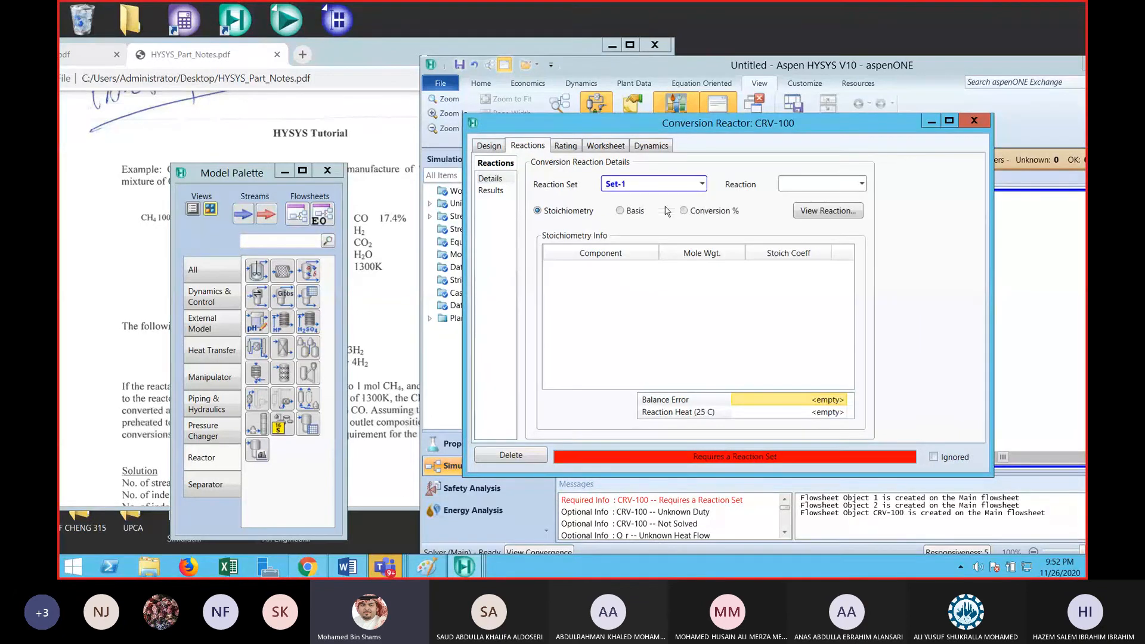
Set the temperature of vapour product V to 1300 K in the reactor's worksheet and close the reactor
click(617, 150)
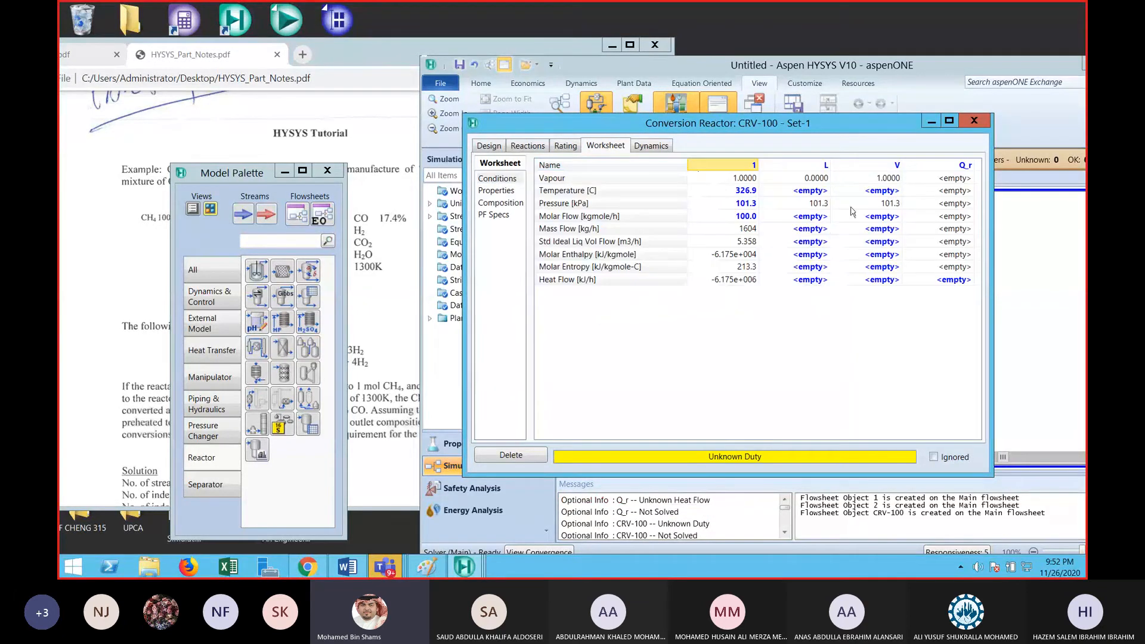
click(894, 192)
text(1300)
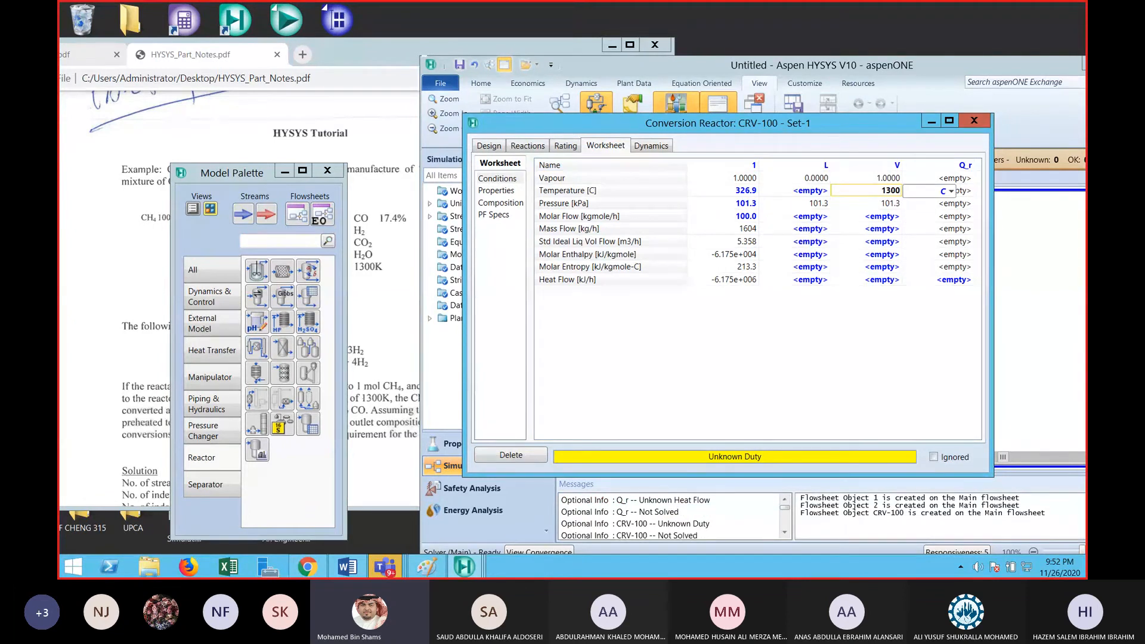
click(951, 191)
click(929, 223)
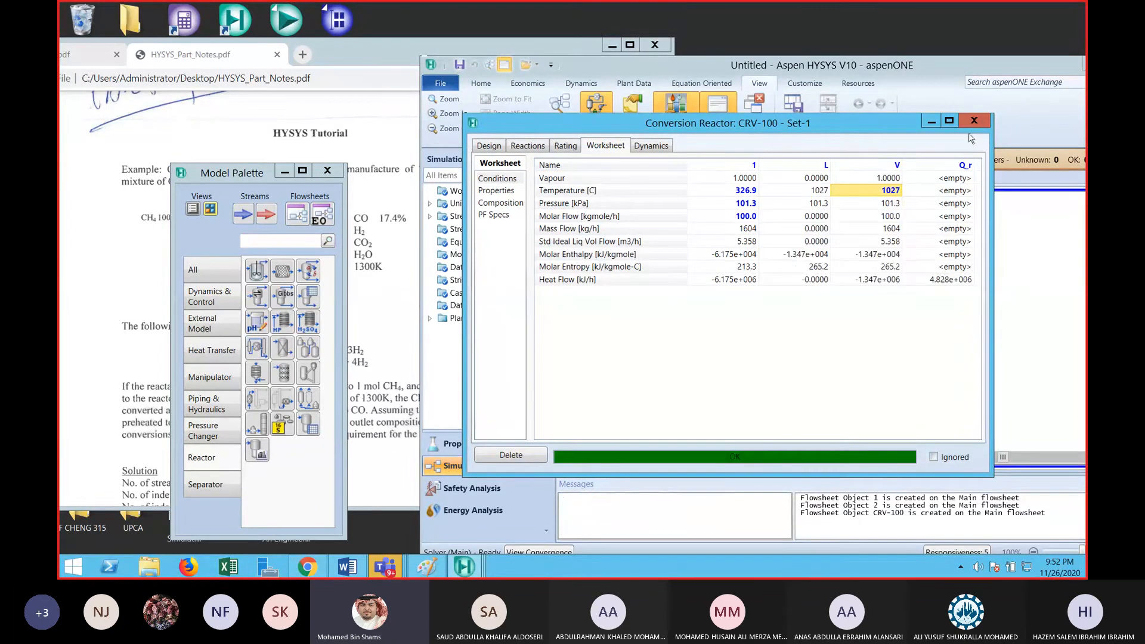
click(973, 121)
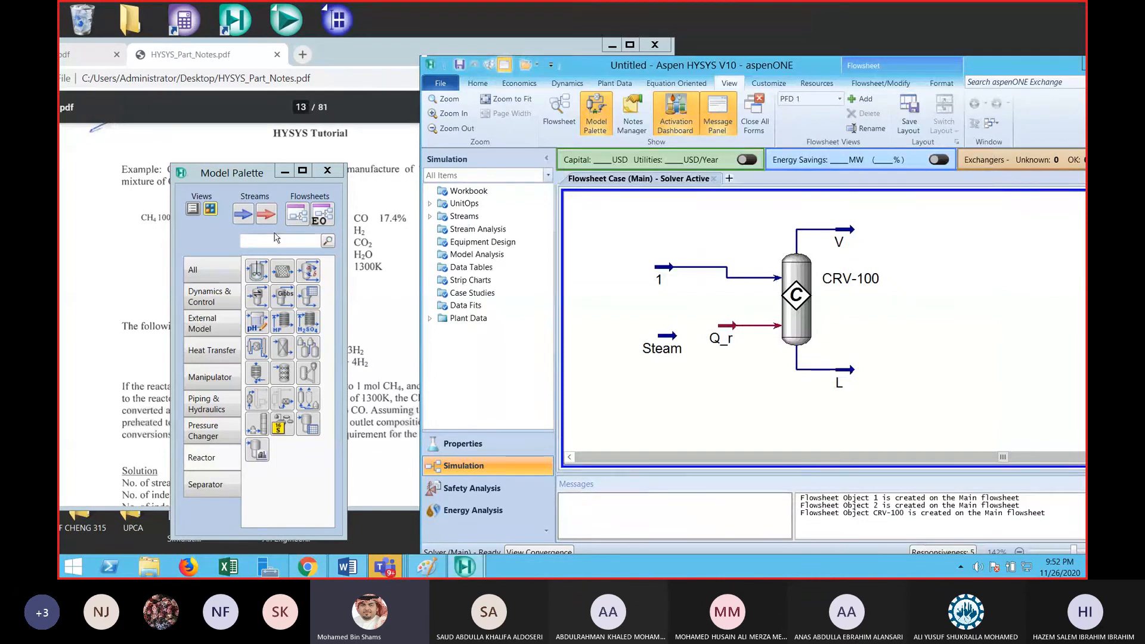
Minimise the model palette, reopen the reactor and review the reactions in Set-1, checking the stoichiometry and the conversion of Rxn-2
click(287, 171)
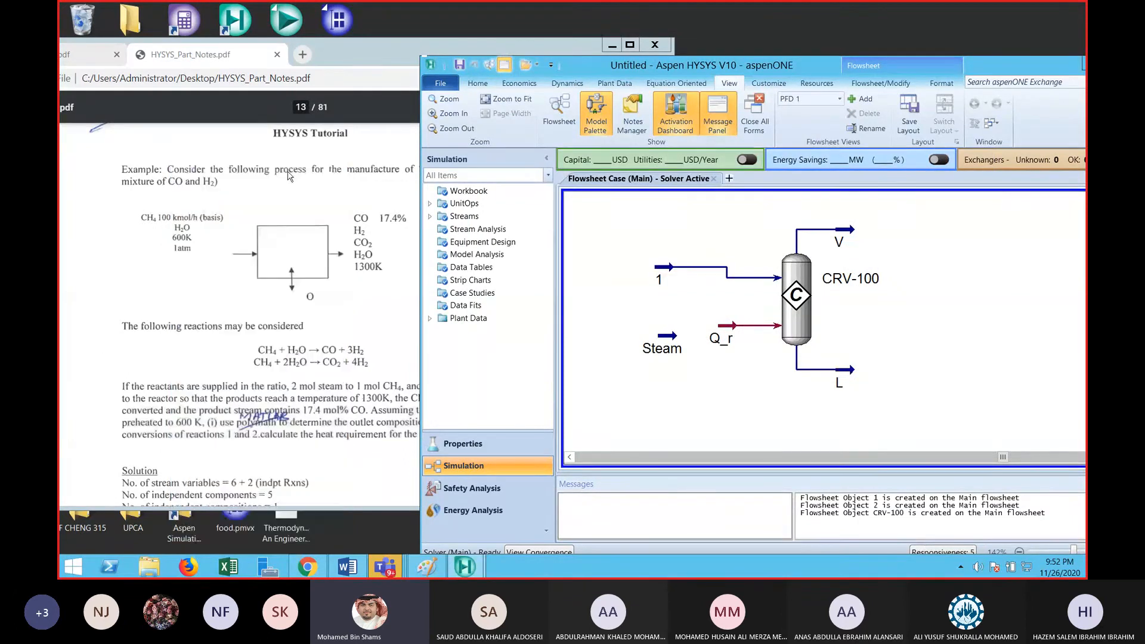
drag(590, 66, 374, 50)
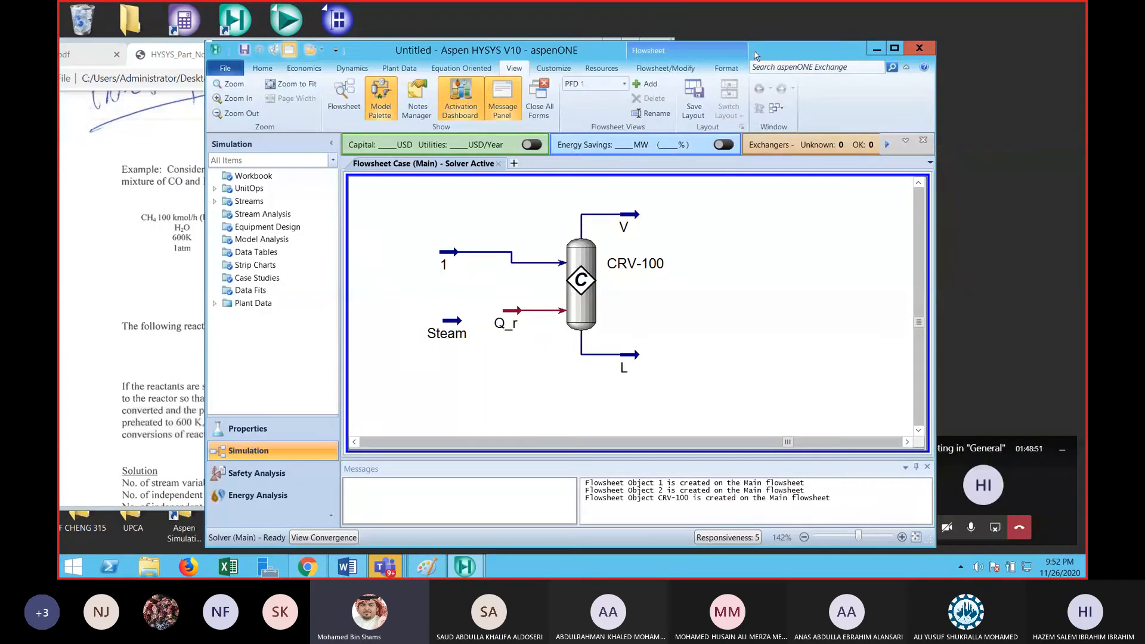
double_click(582, 281)
click(343, 197)
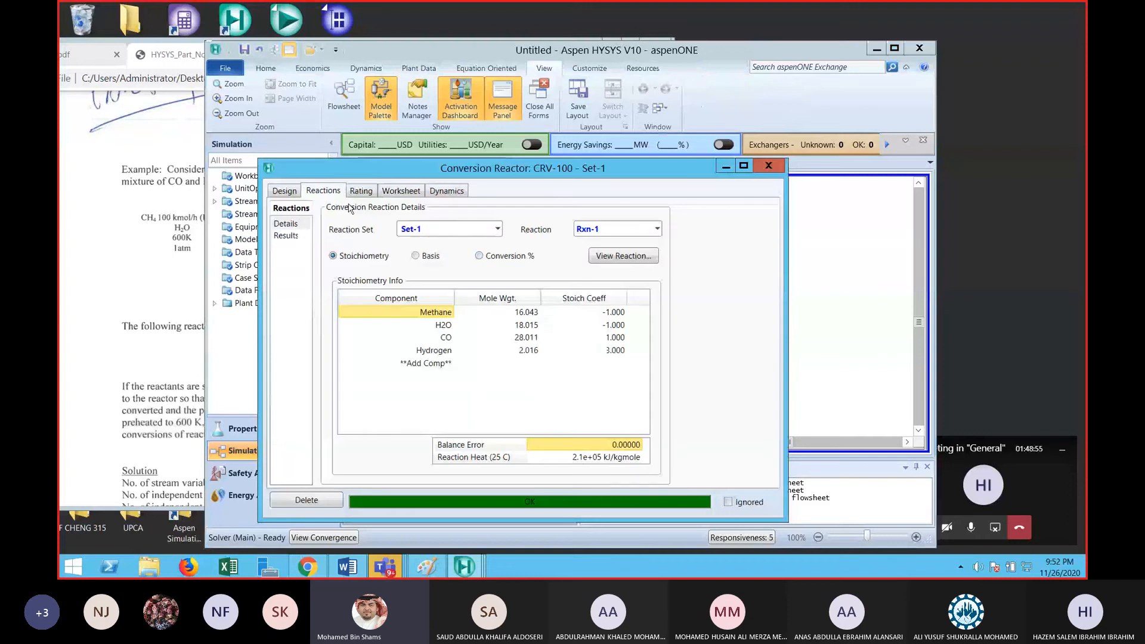
click(524, 256)
click(604, 233)
click(601, 252)
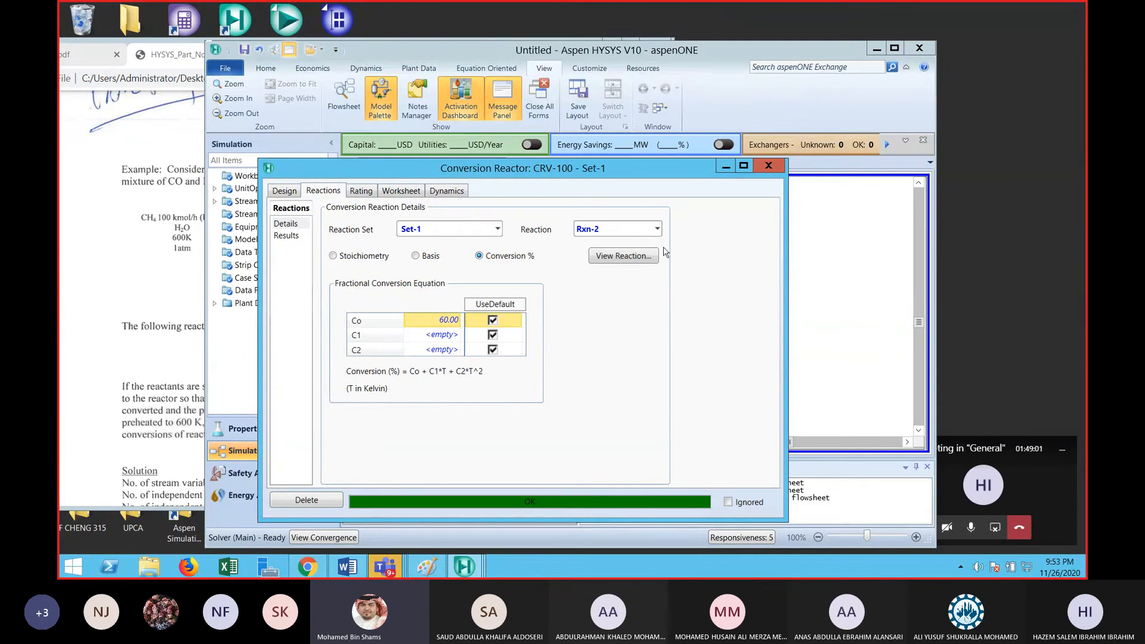
click(768, 168)
Inspect the composition of vapour product stream V, then close the stream
double_click(639, 219)
click(336, 279)
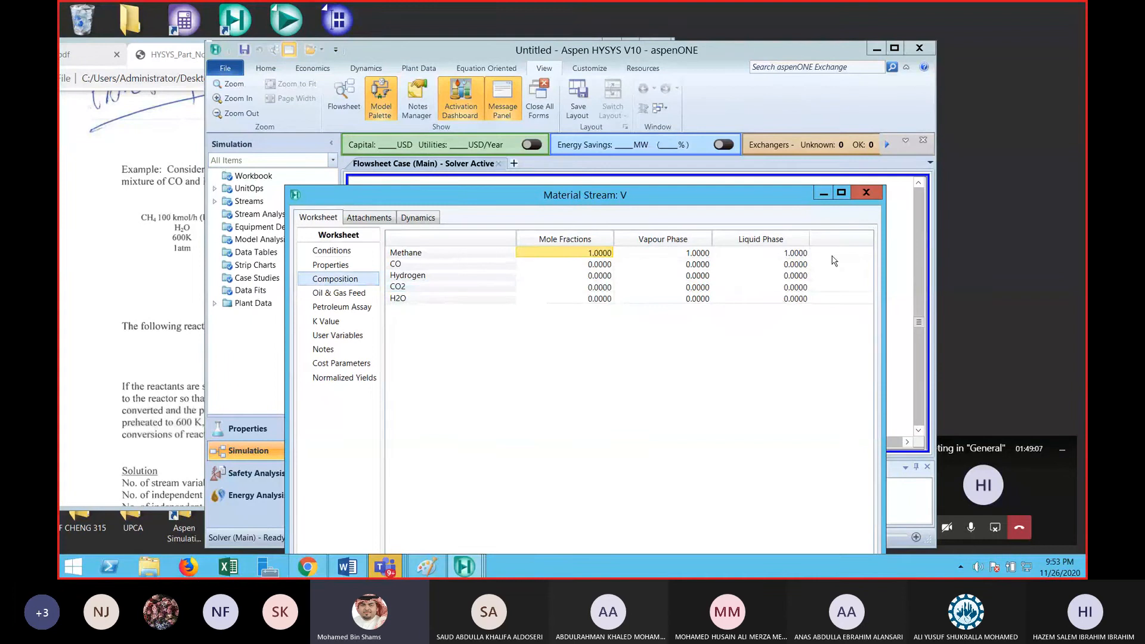
click(865, 193)
Add the Compositions workbook table to the flowsheet and compare the stream compositions with the diagram
mouse_move(631, 218)
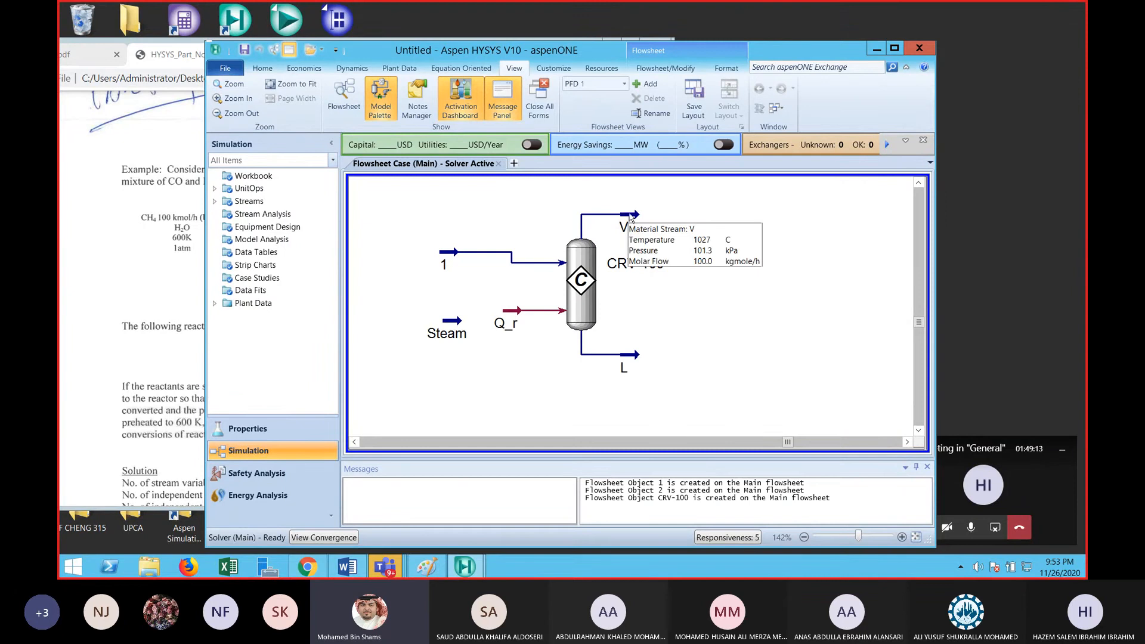
right_click(653, 234)
click(710, 545)
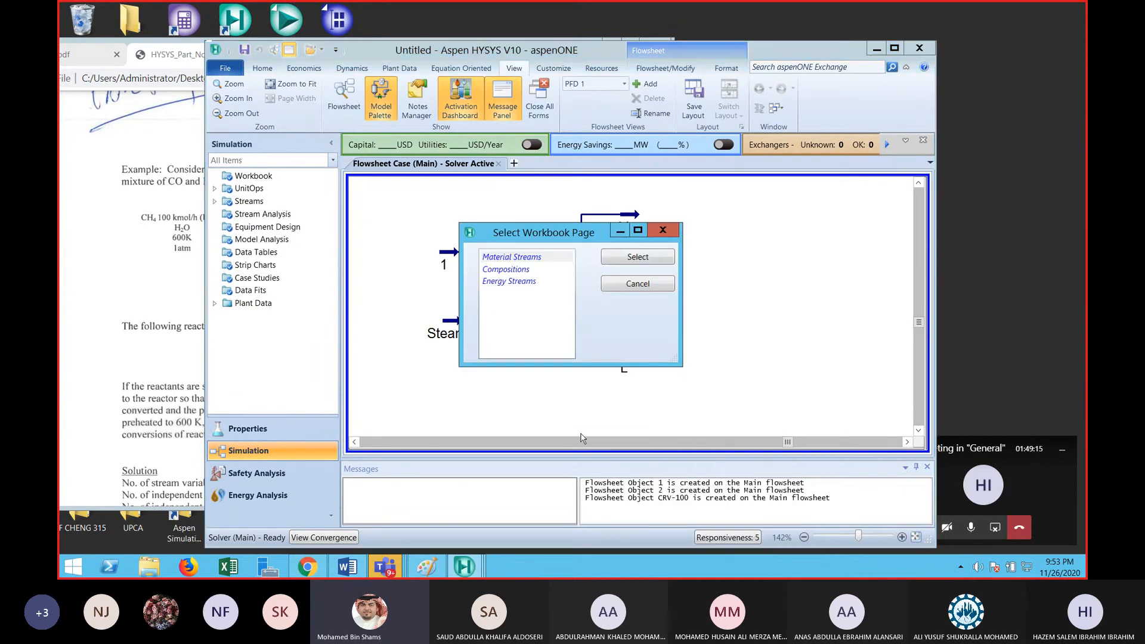
click(528, 270)
click(631, 256)
mouse_move(627, 370)
click(919, 430)
click(919, 430)
click(920, 430)
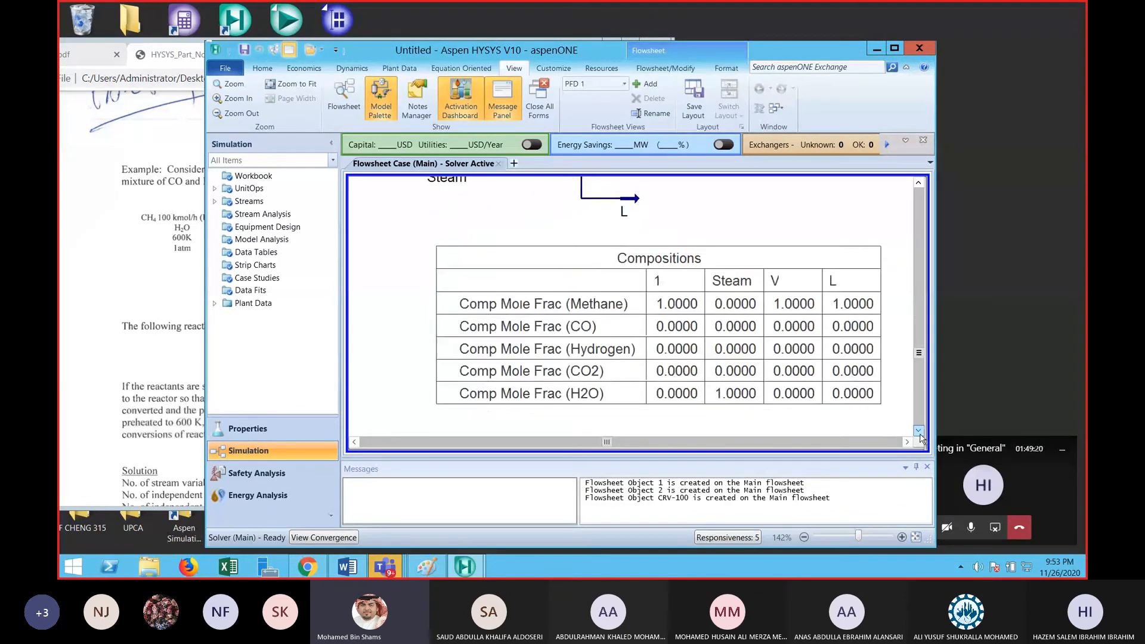
click(919, 184)
click(919, 183)
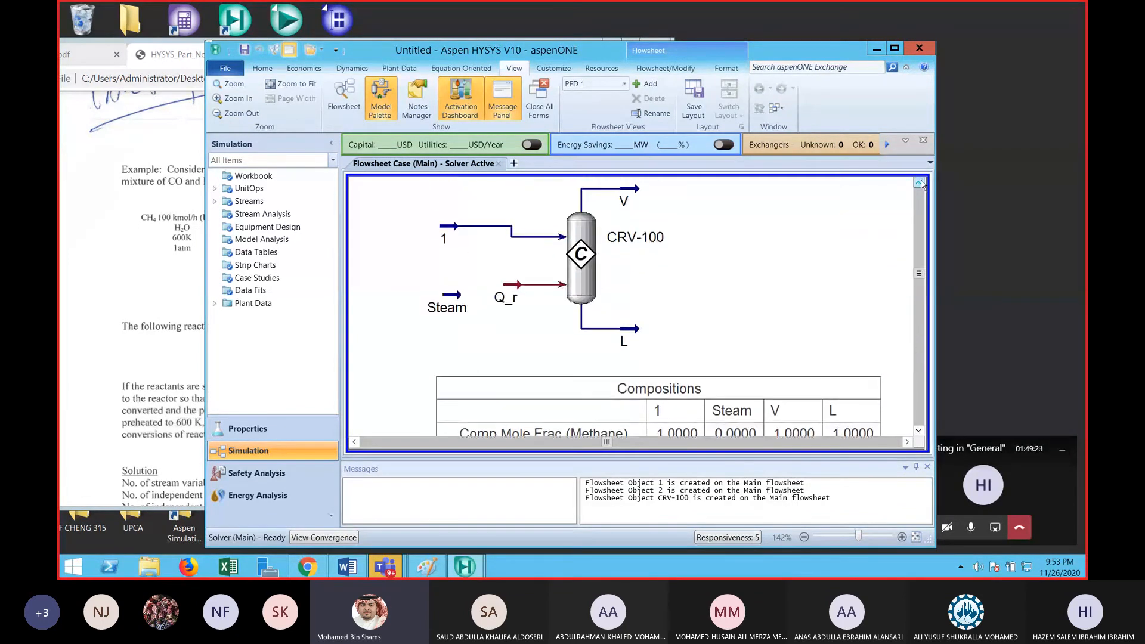
Connect the Steam stream as a second inlet of conversion reactor CRV-100 and close the reactor
double_click(571, 272)
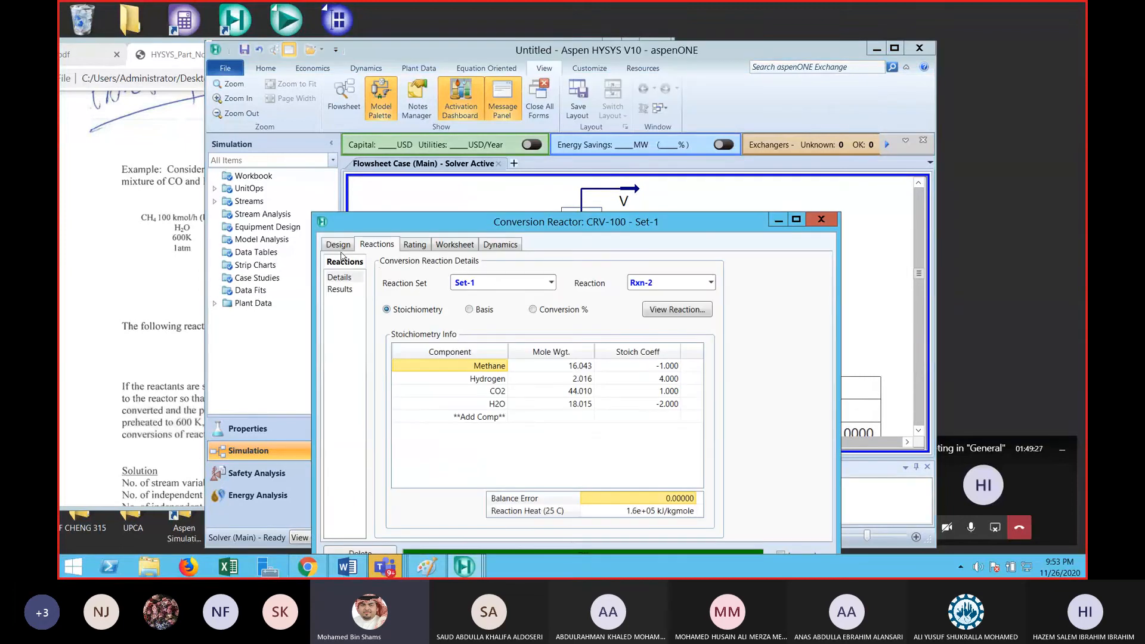
click(337, 244)
click(444, 330)
click(489, 330)
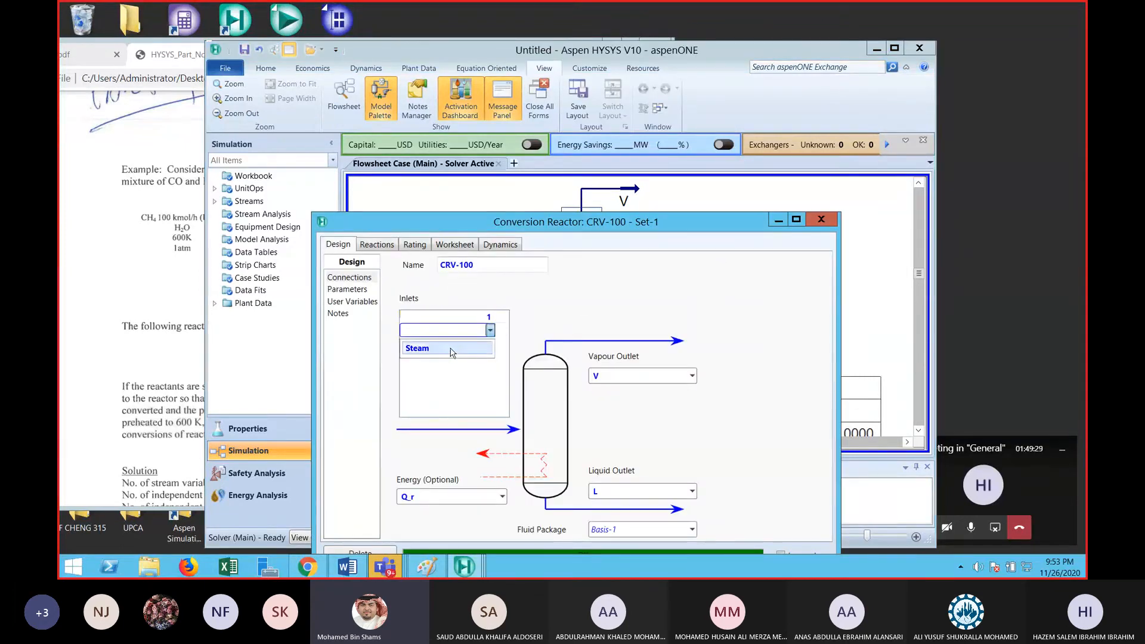
click(450, 349)
drag(767, 221, 665, 104)
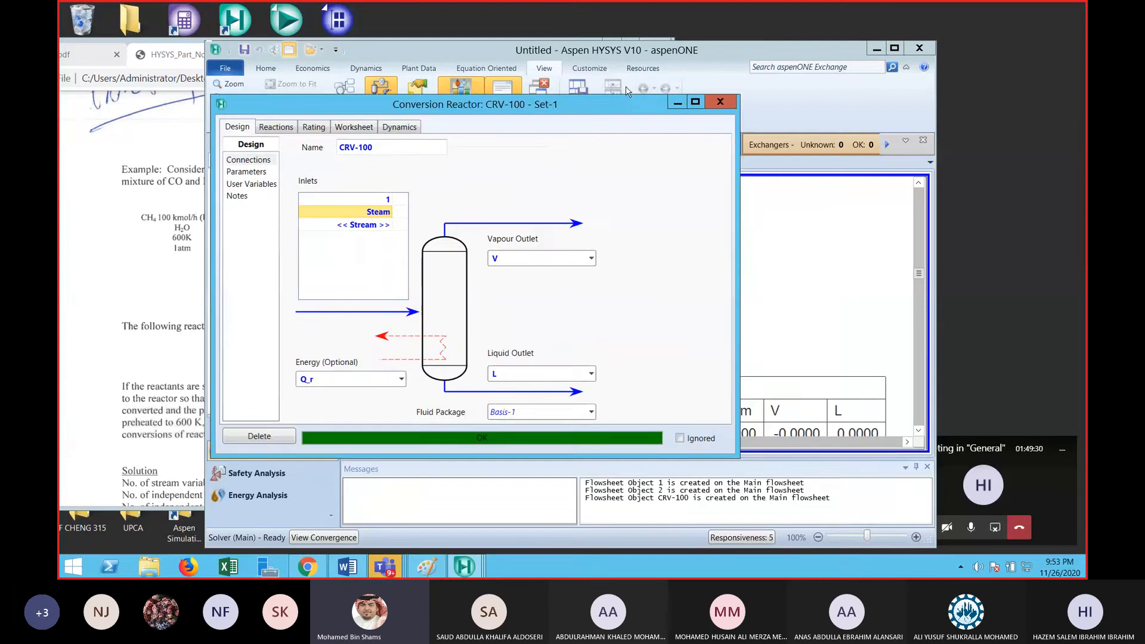
click(720, 102)
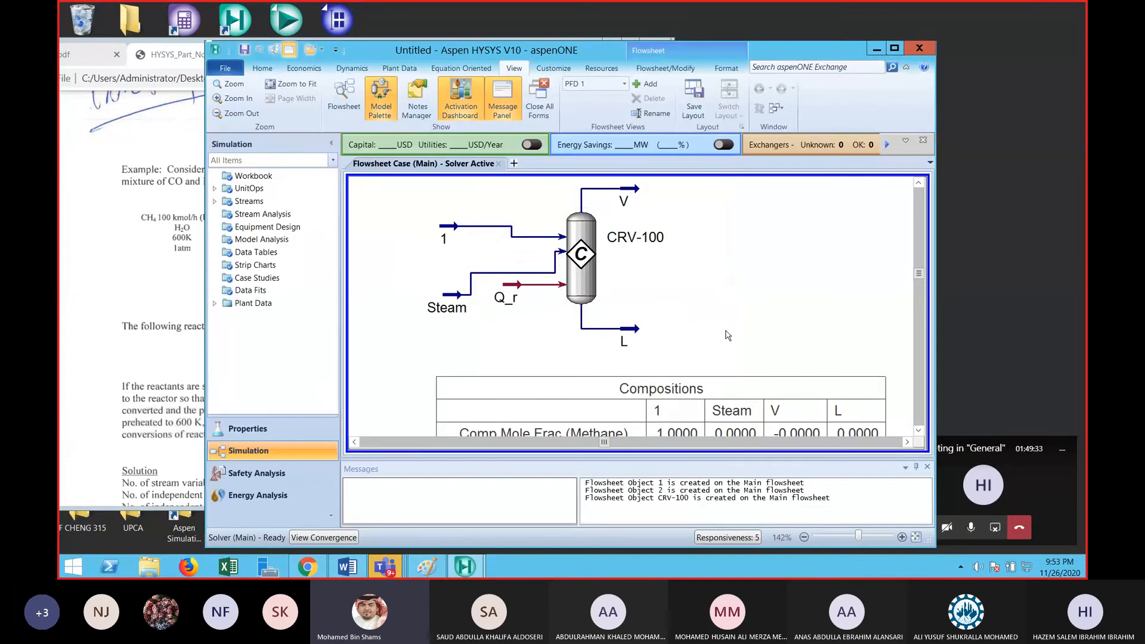
Examine the product compositions in the Compositions table and place the flowsheet beside the PDF notes to compare the CO fraction
scroll(723, 293, down, 4)
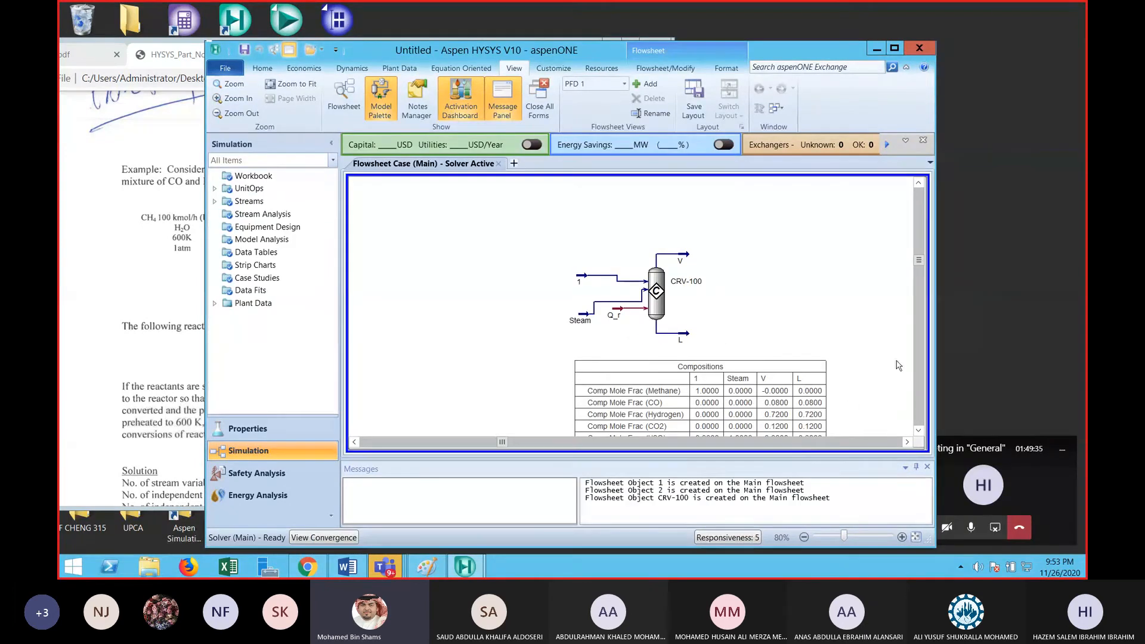
click(919, 430)
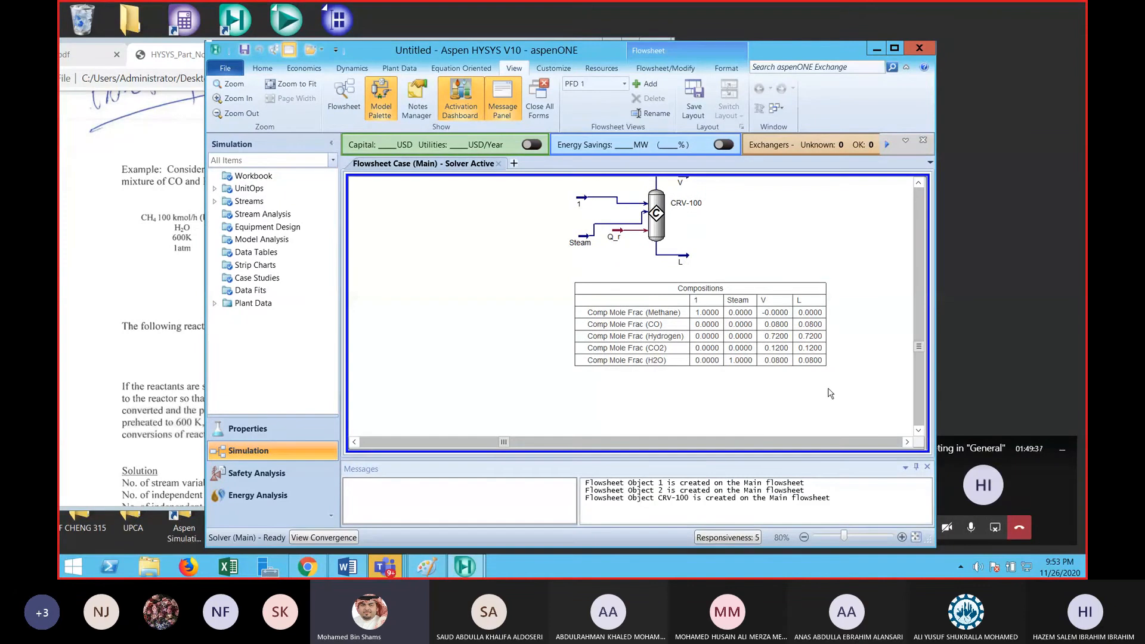
scroll(831, 393, up, 1)
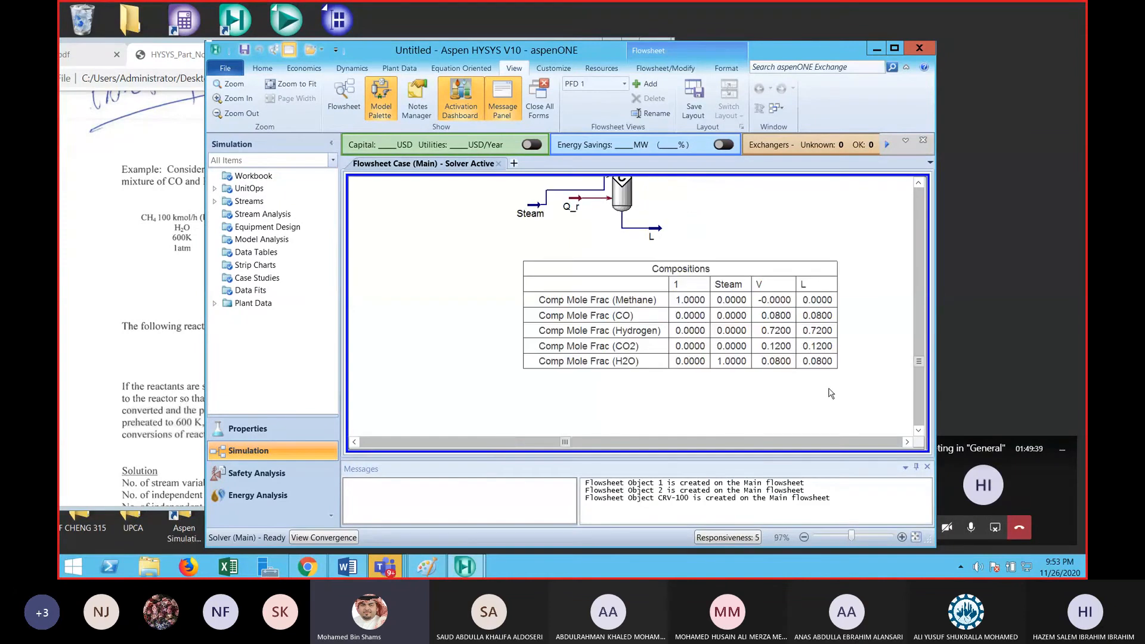
scroll(831, 393, up, 1)
click(920, 184)
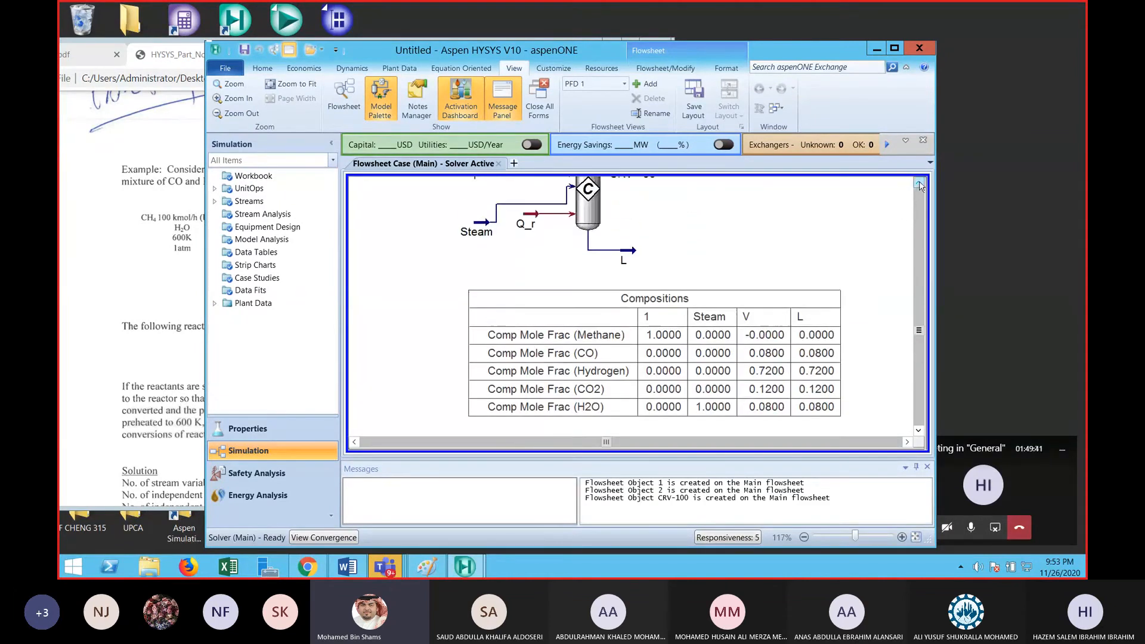
click(919, 183)
mouse_move(633, 190)
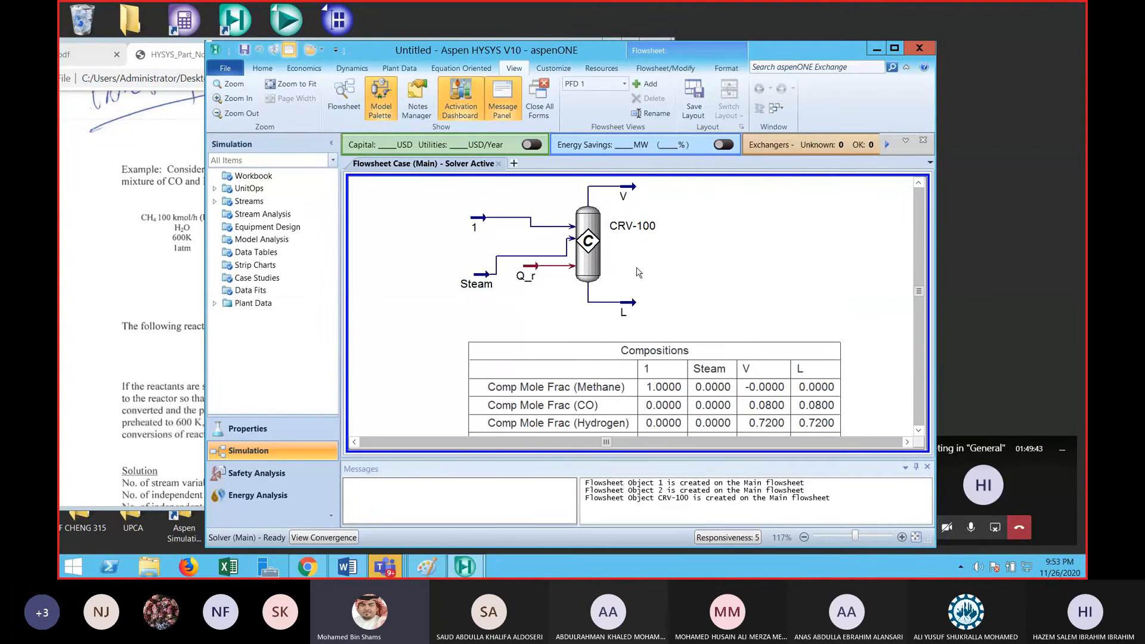
mouse_move(633, 309)
click(919, 430)
click(919, 430)
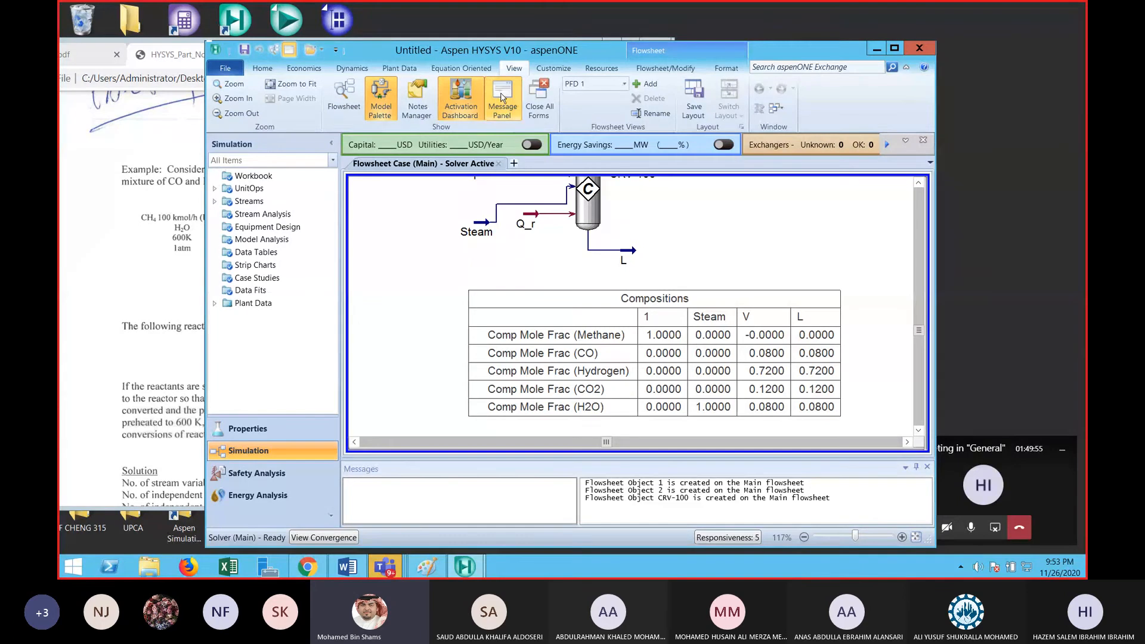
drag(480, 56, 631, 51)
drag(287, 41, 233, 40)
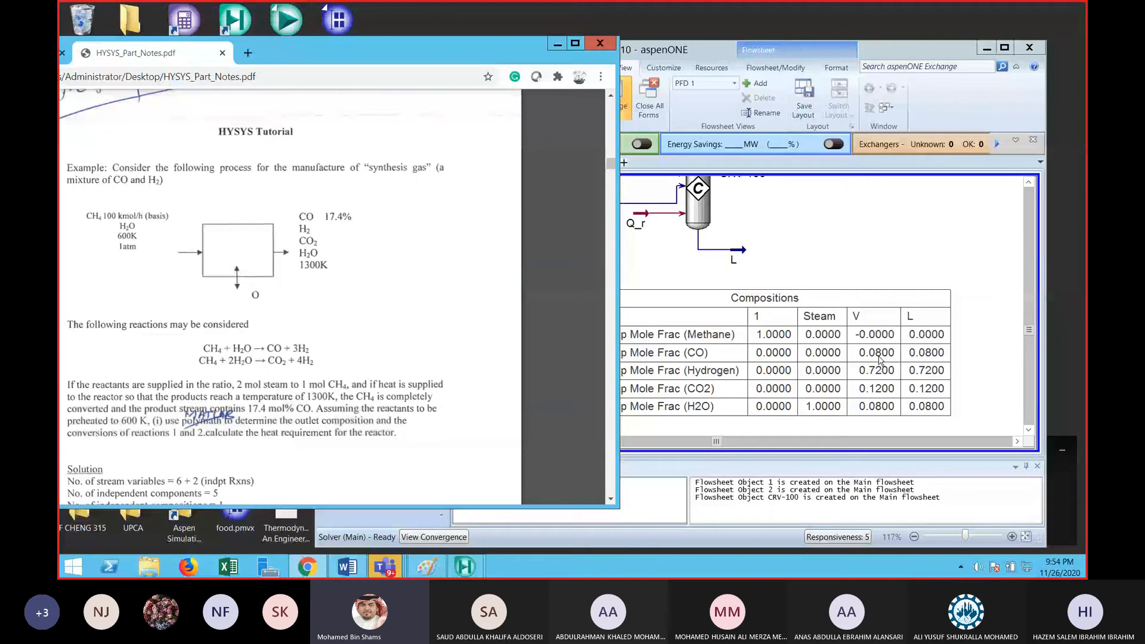
Reopen reactor CRV-100 and set the Co conversion coefficient of Rxn-1 to 60 %
click(704, 214)
double_click(704, 212)
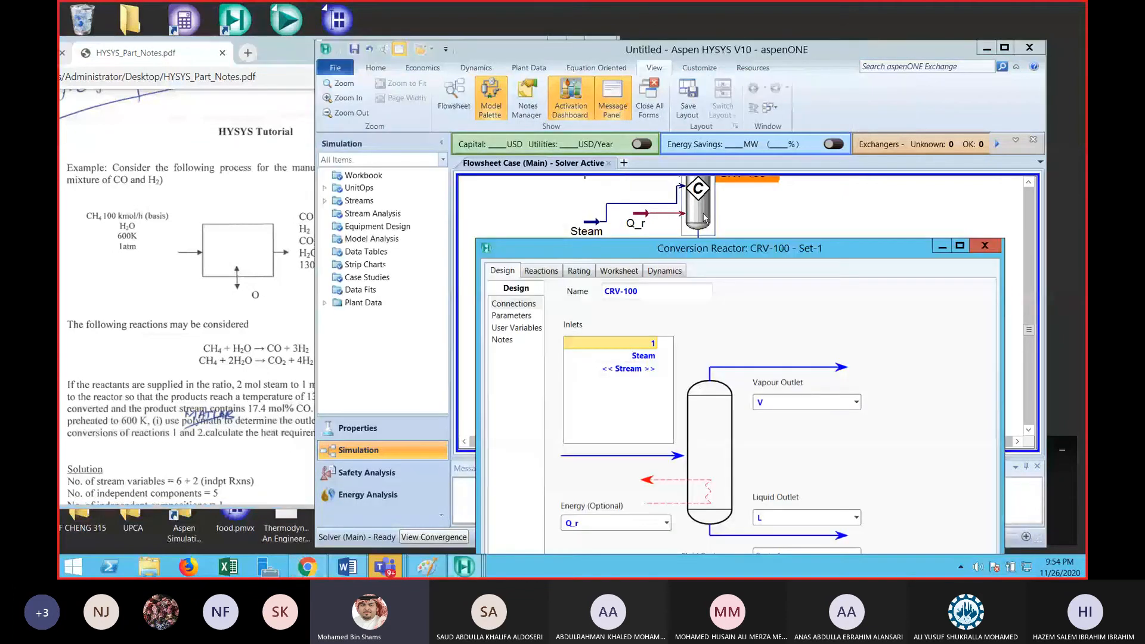
click(541, 271)
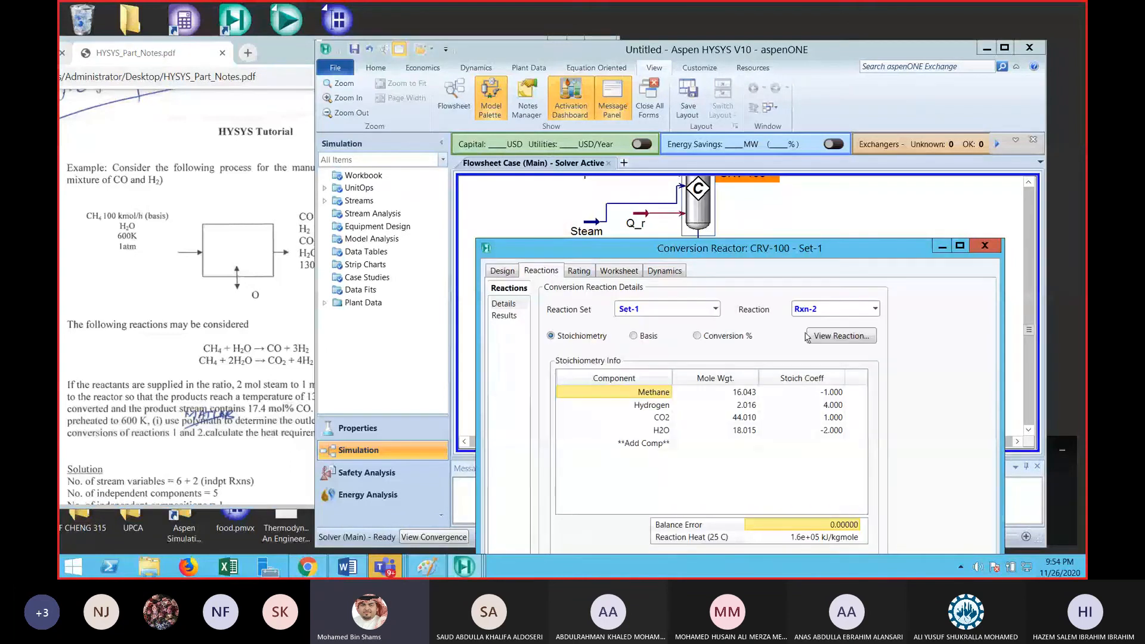
drag(793, 253, 725, 142)
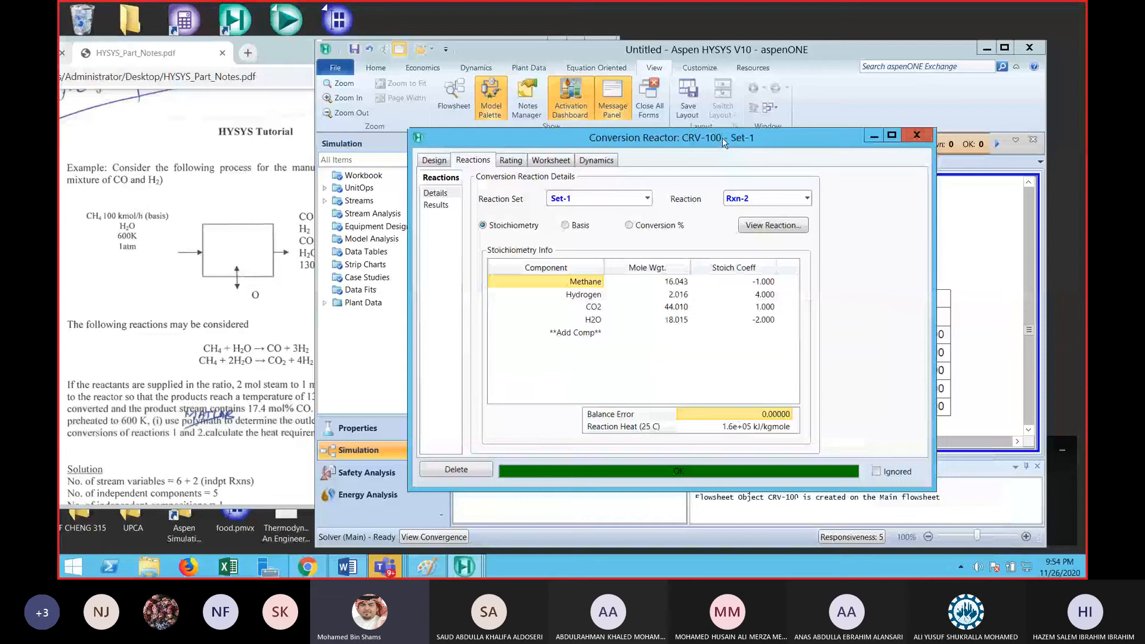
click(629, 224)
click(808, 198)
click(755, 218)
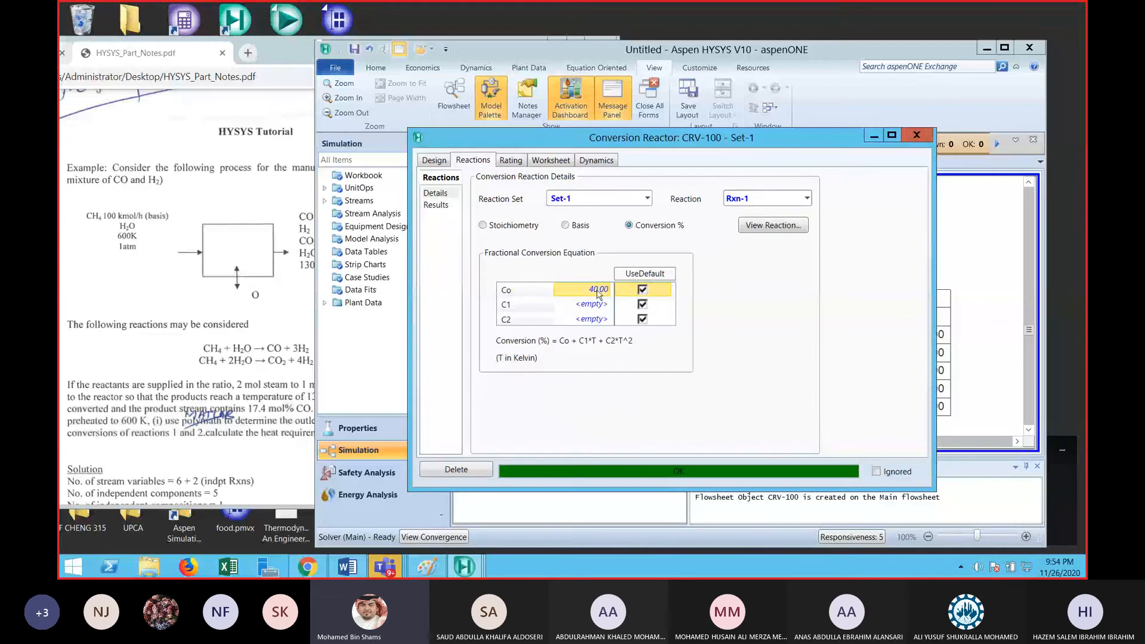
text(60)
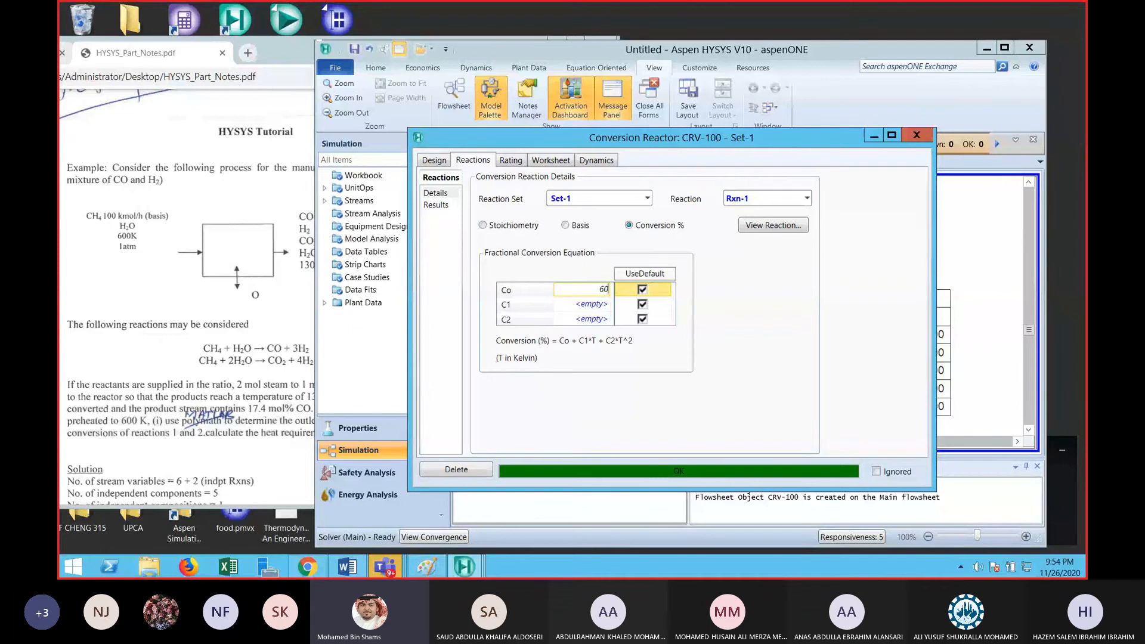
key(Return)
Set the Co conversion coefficient of Rxn-2 to 40 % and close the reactor
click(752, 199)
click(739, 230)
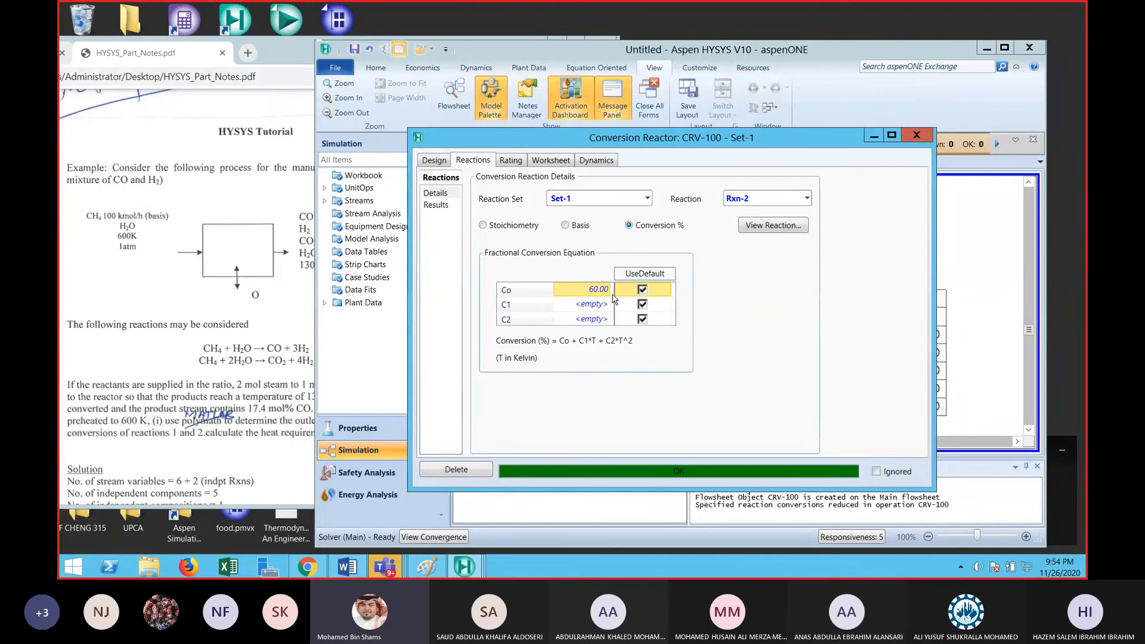
text(40)
key(Return)
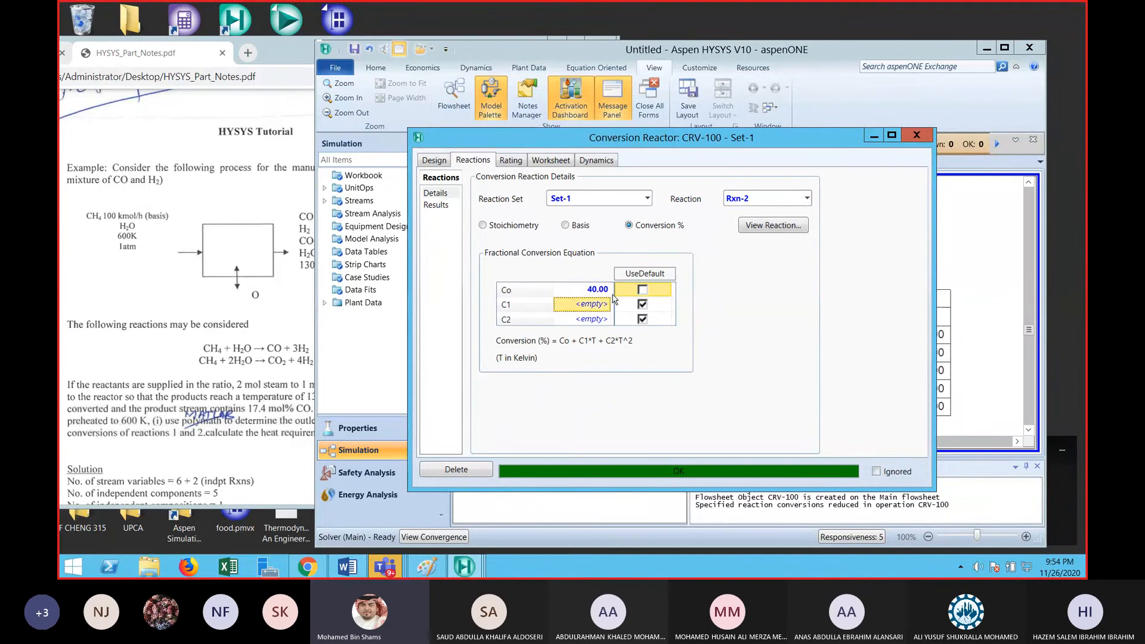
click(917, 135)
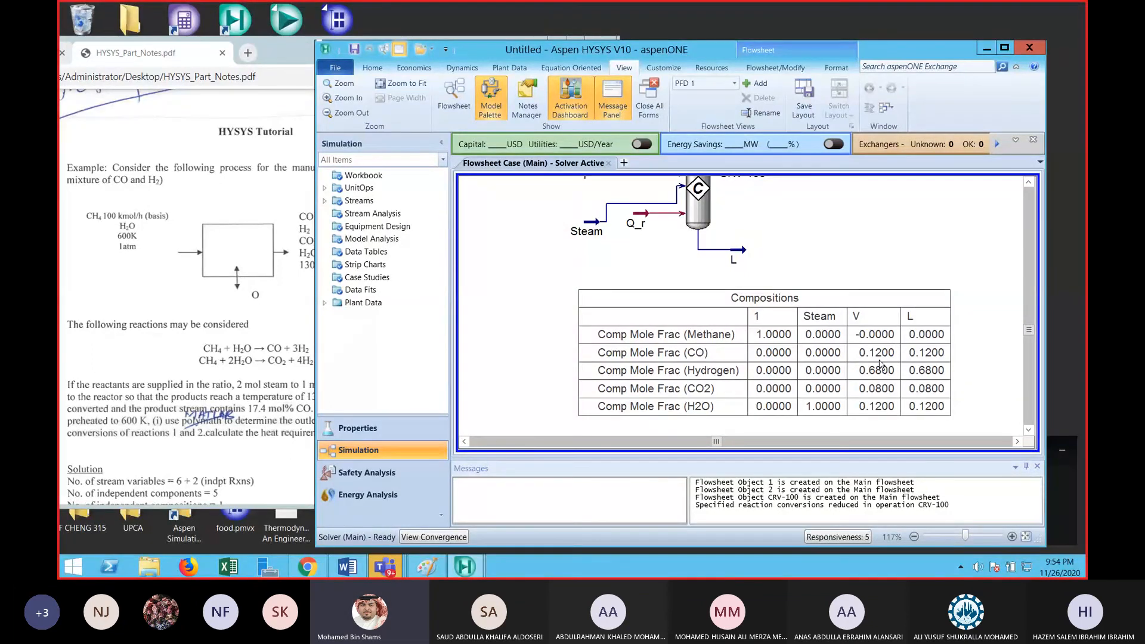
Reopen reactor CRV-100 and set the Co conversion coefficient of Rxn-1 to 65 %
drag(496, 45, 516, 45)
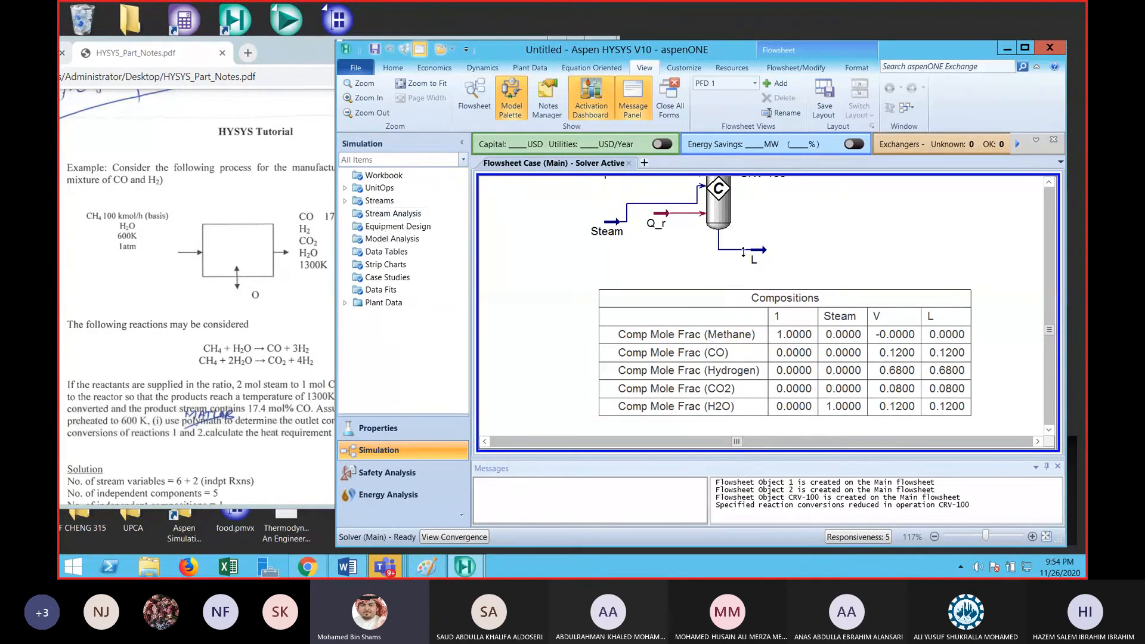
click(1050, 182)
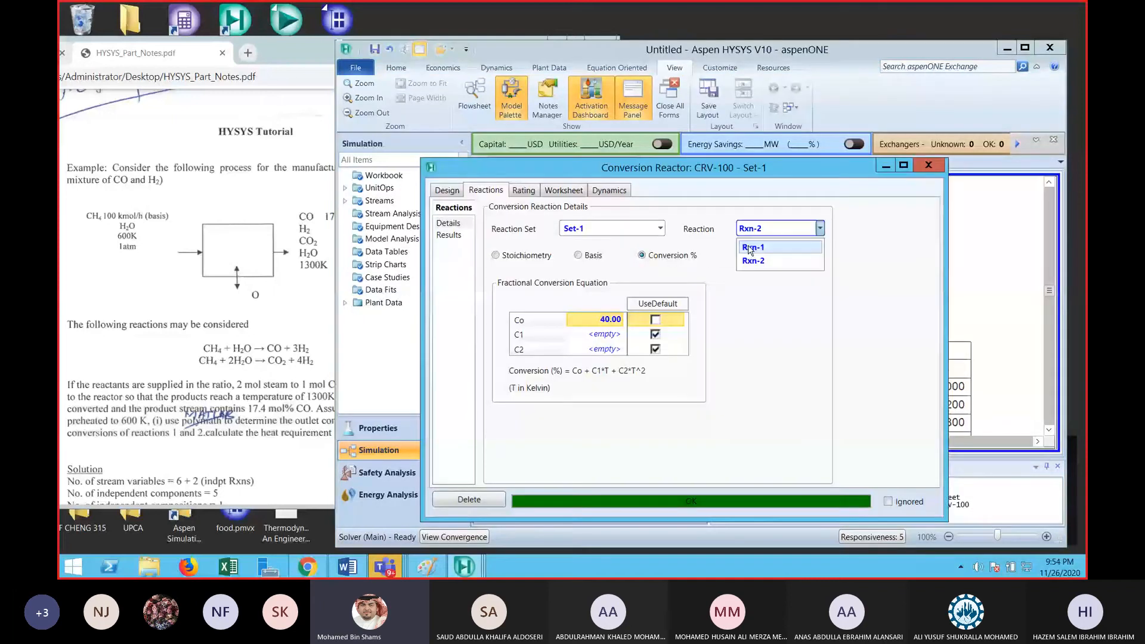
click(750, 249)
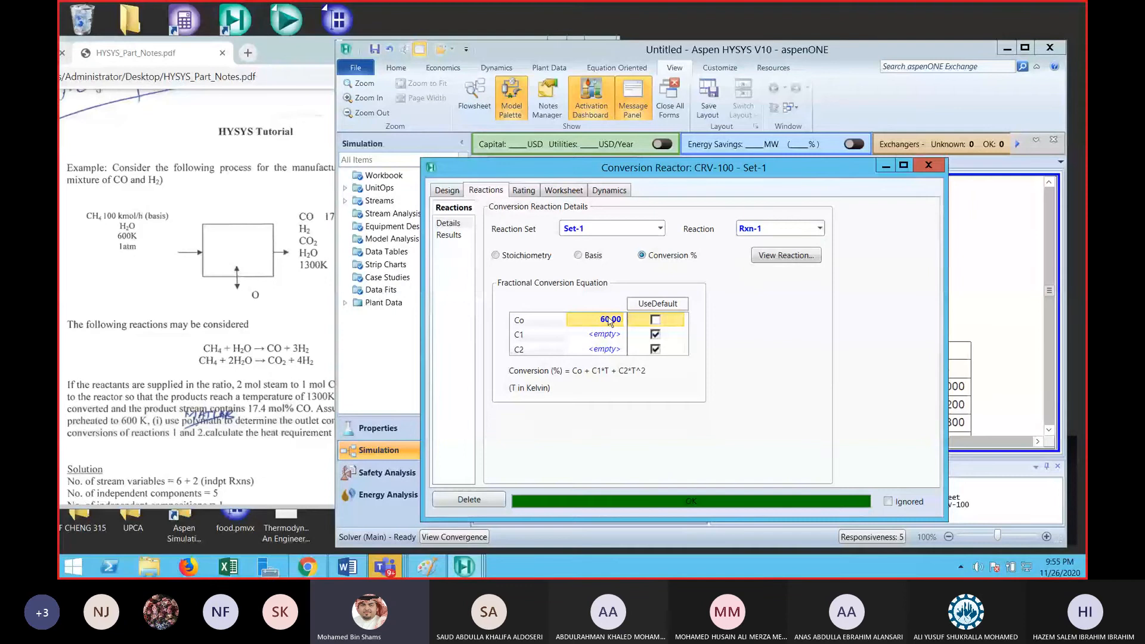
text(65)
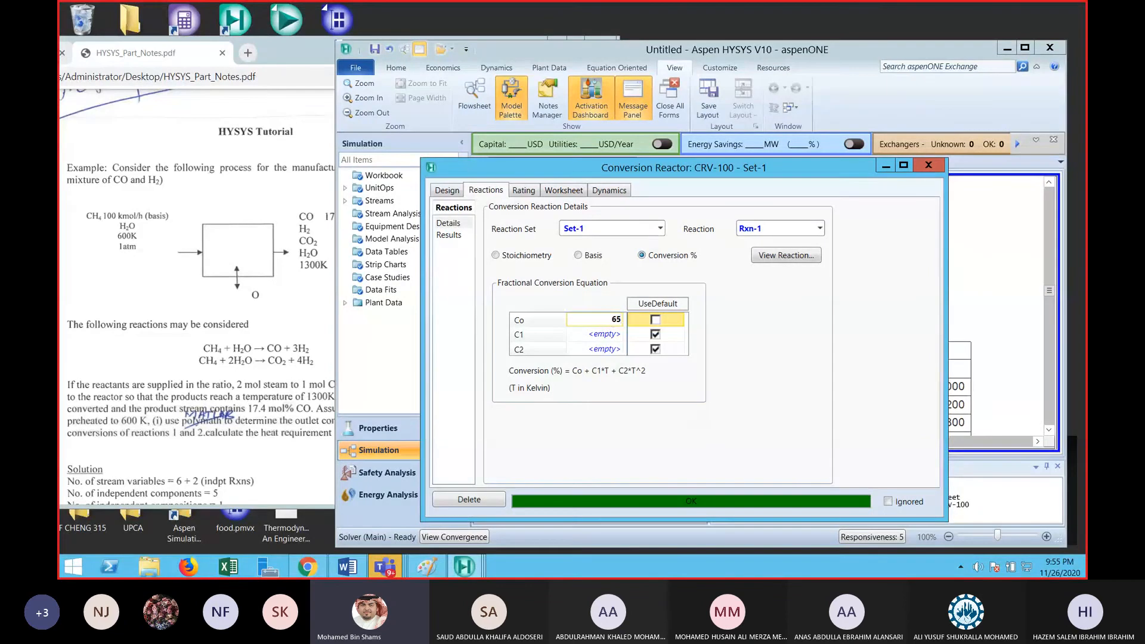
key(Return)
Set the Co conversion coefficient of Rxn-2 to 35 %, close the reactor and review the Compositions table
click(753, 229)
click(752, 253)
click(610, 325)
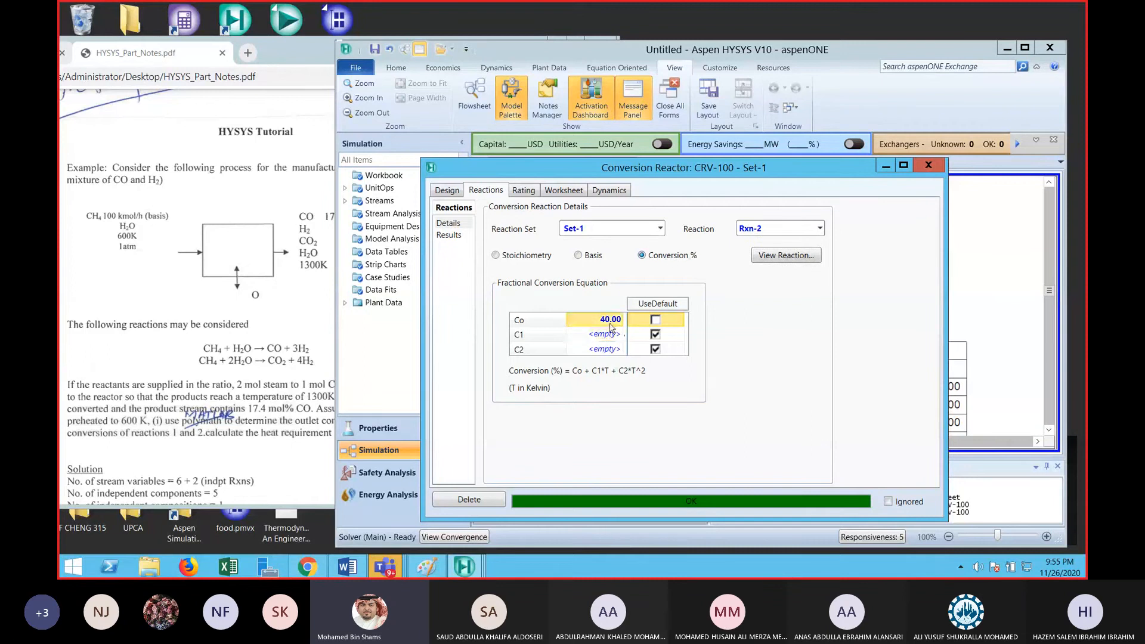
text(5)
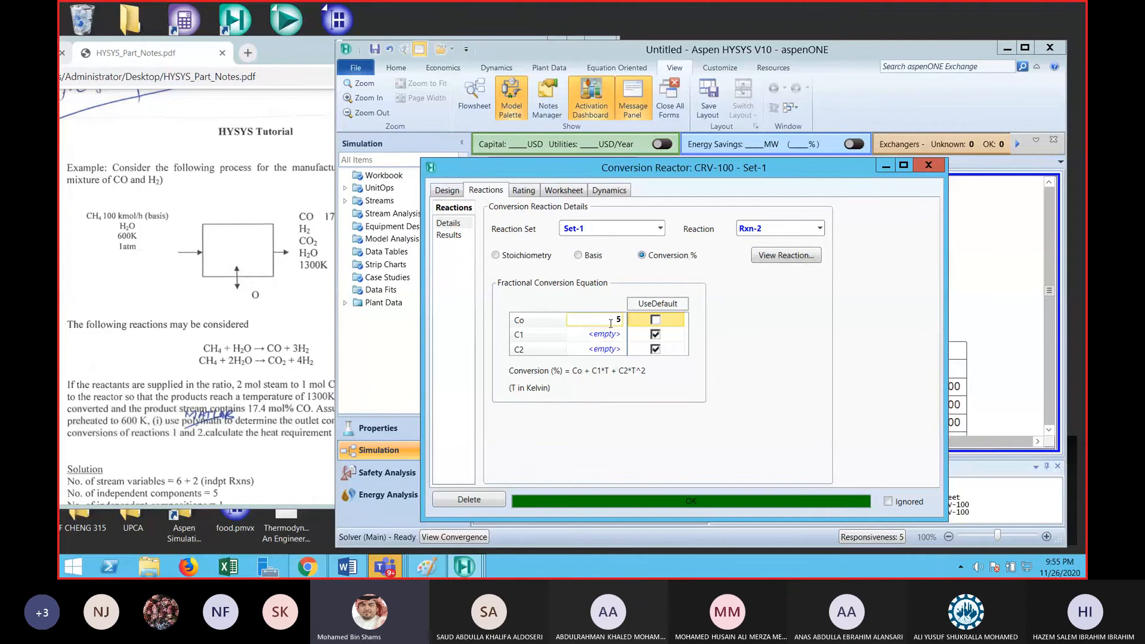
key(Return)
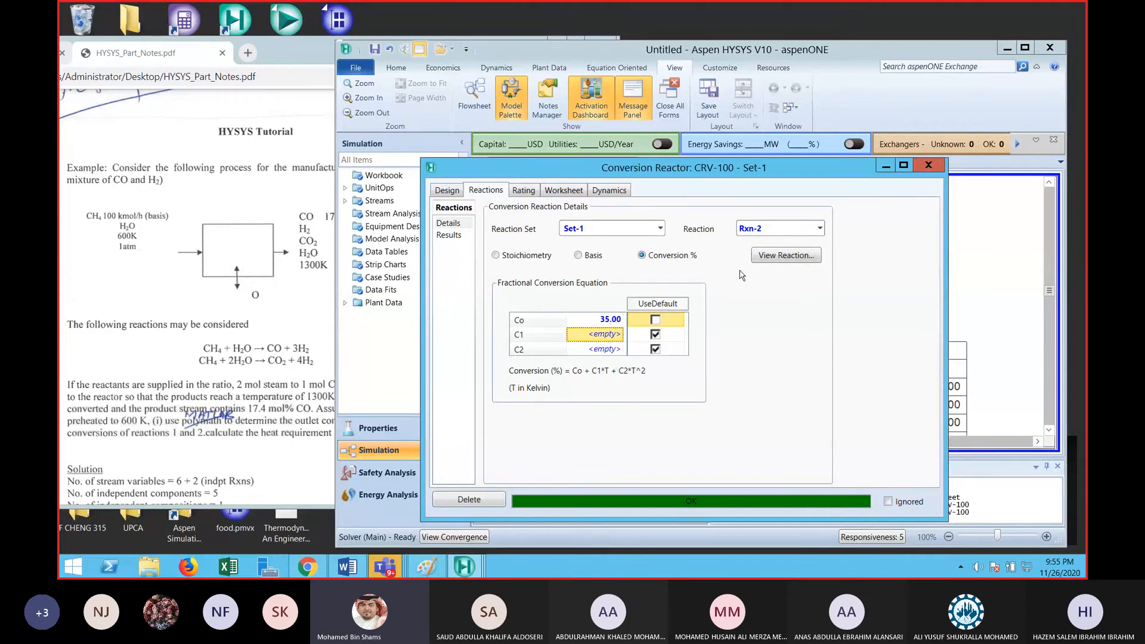
click(927, 166)
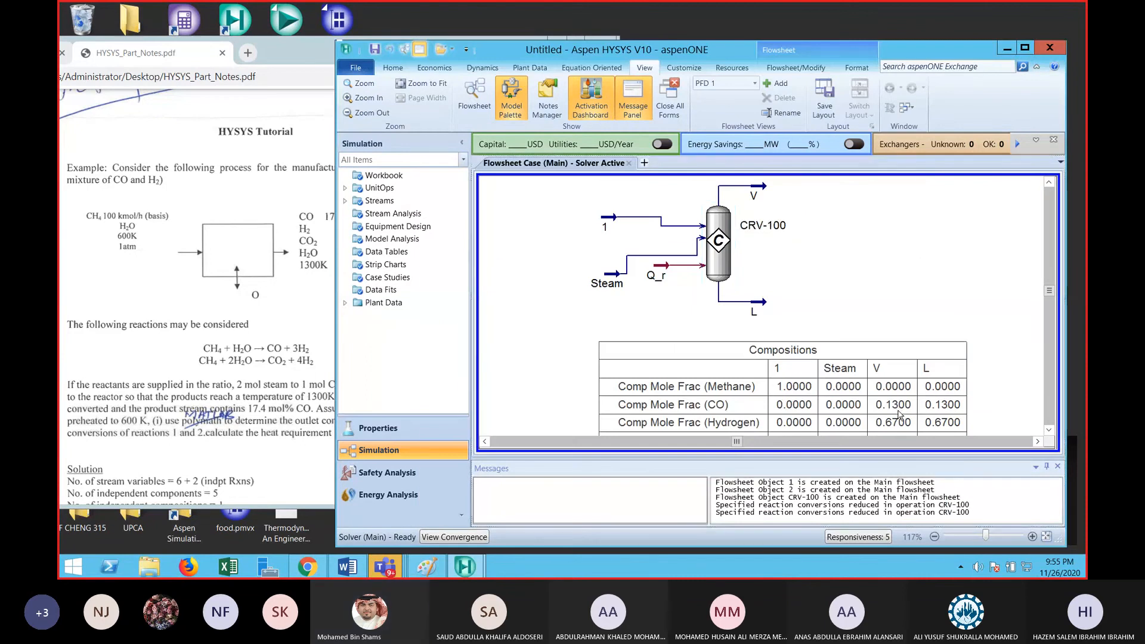
scroll(899, 414, down, 2)
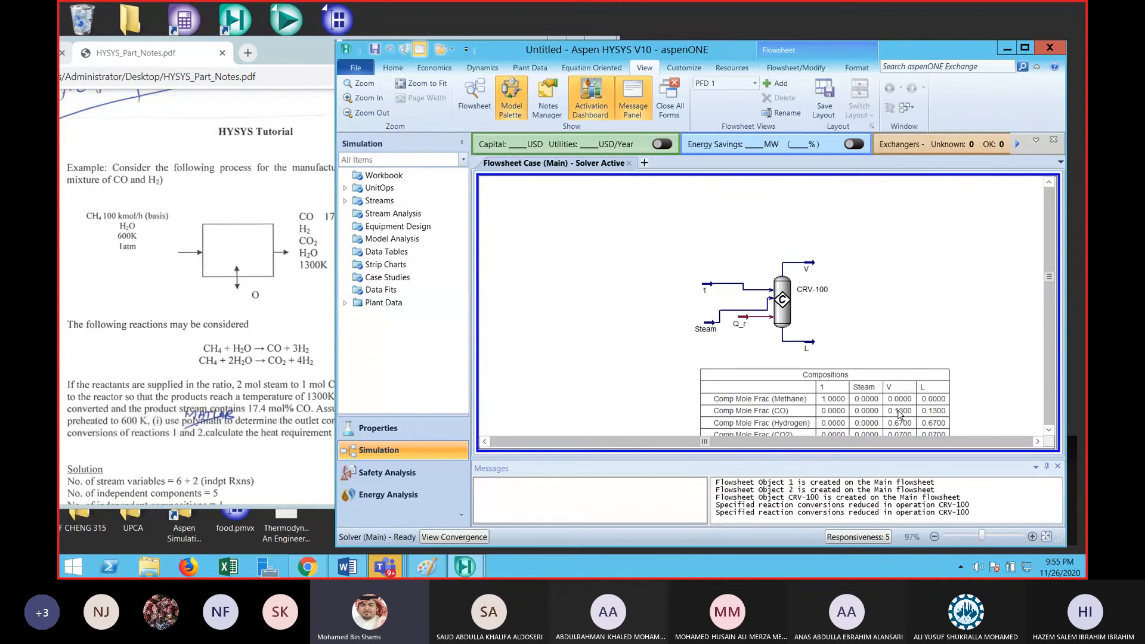
click(1048, 429)
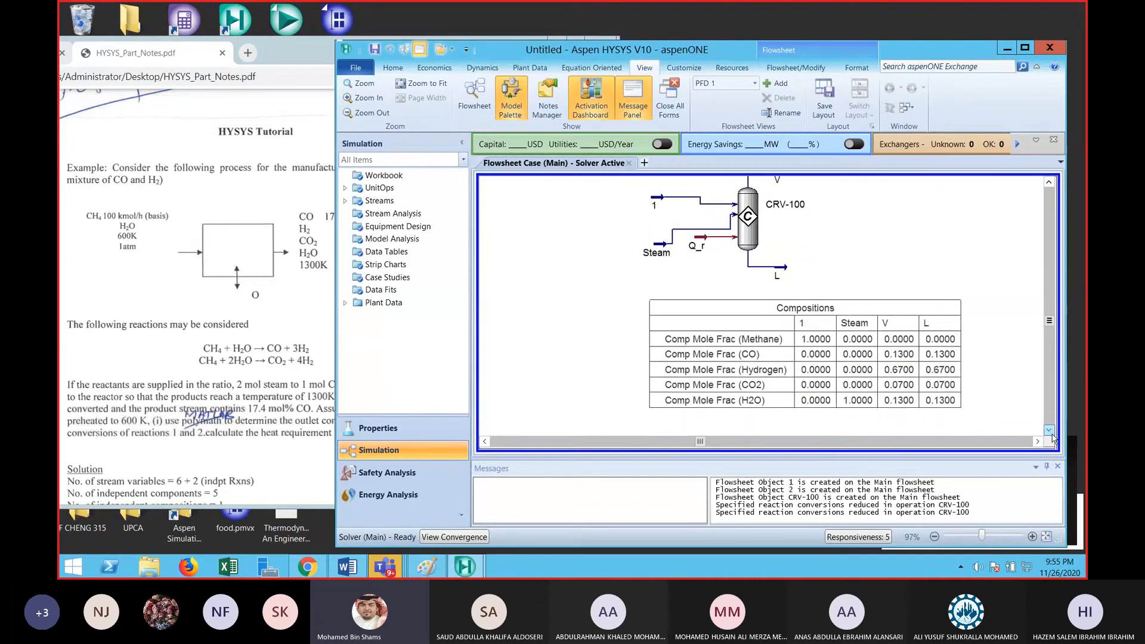
click(1048, 182)
Switch to the Teams meeting window and arrange it beside the HYSYS flowsheet to read the meeting chat
drag(960, 45, 726, 10)
click(993, 495)
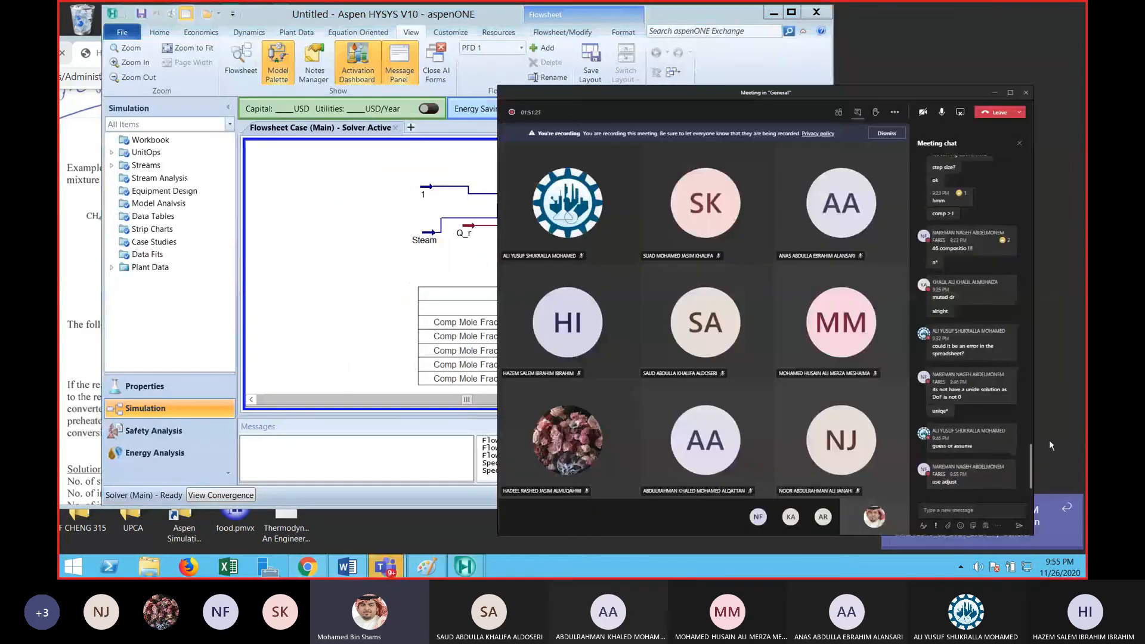
drag(743, 99, 827, 92)
drag(697, 18, 629, 26)
click(846, 77)
drag(846, 78, 804, 34)
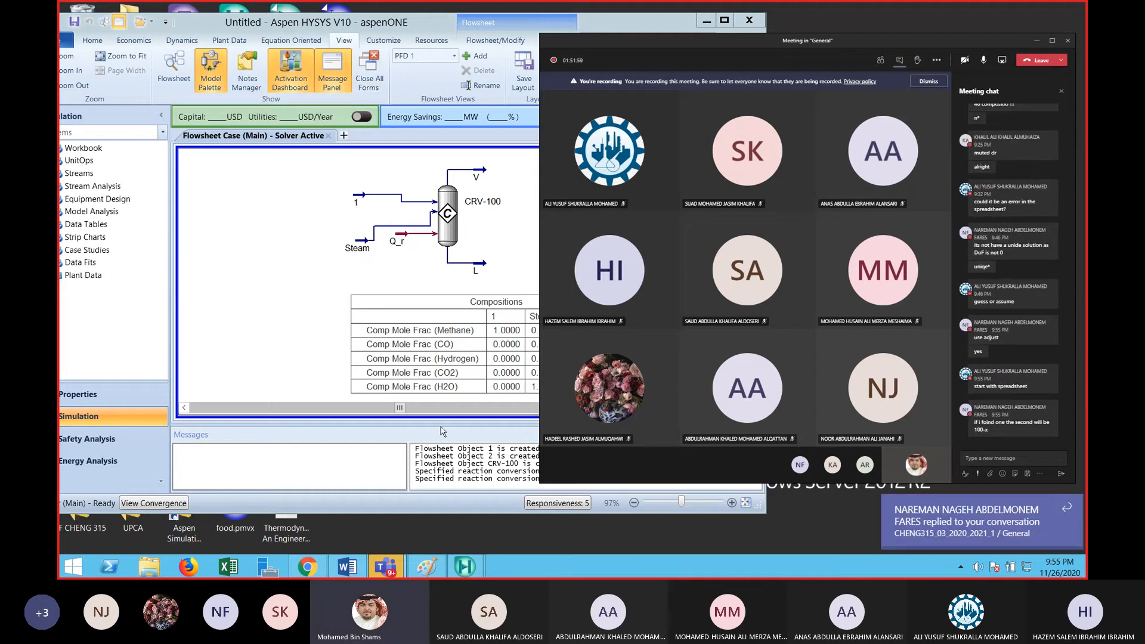
Add an Adjust operation to the HYSYS flowsheet beside reactor CRV-100 and open its connection settings
click(306, 275)
key(F4)
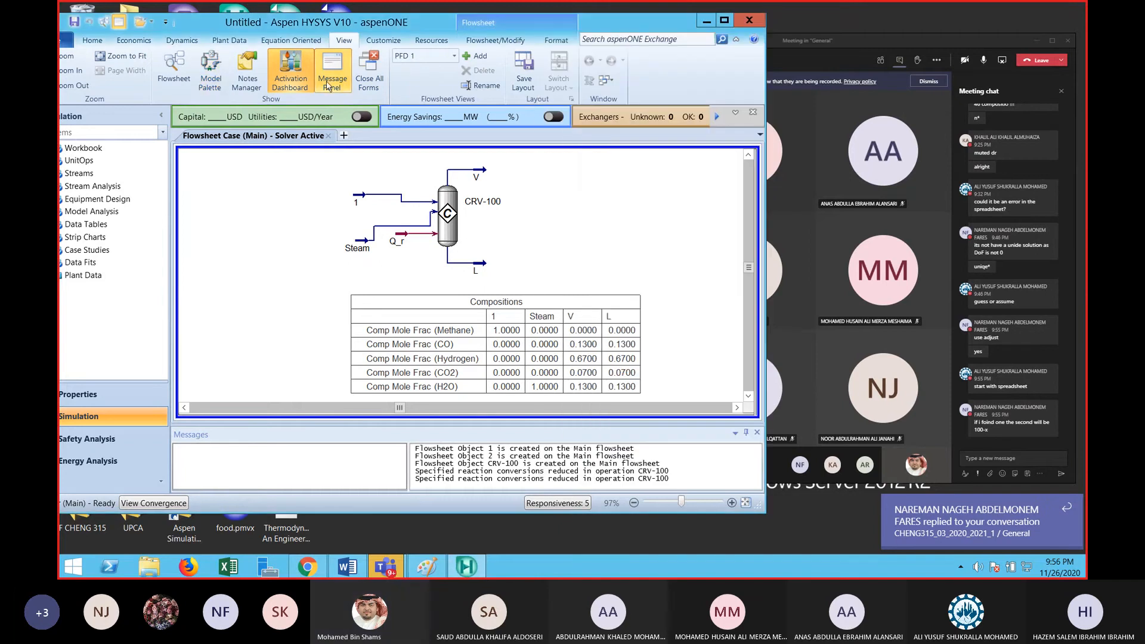
click(212, 82)
drag(257, 424, 634, 197)
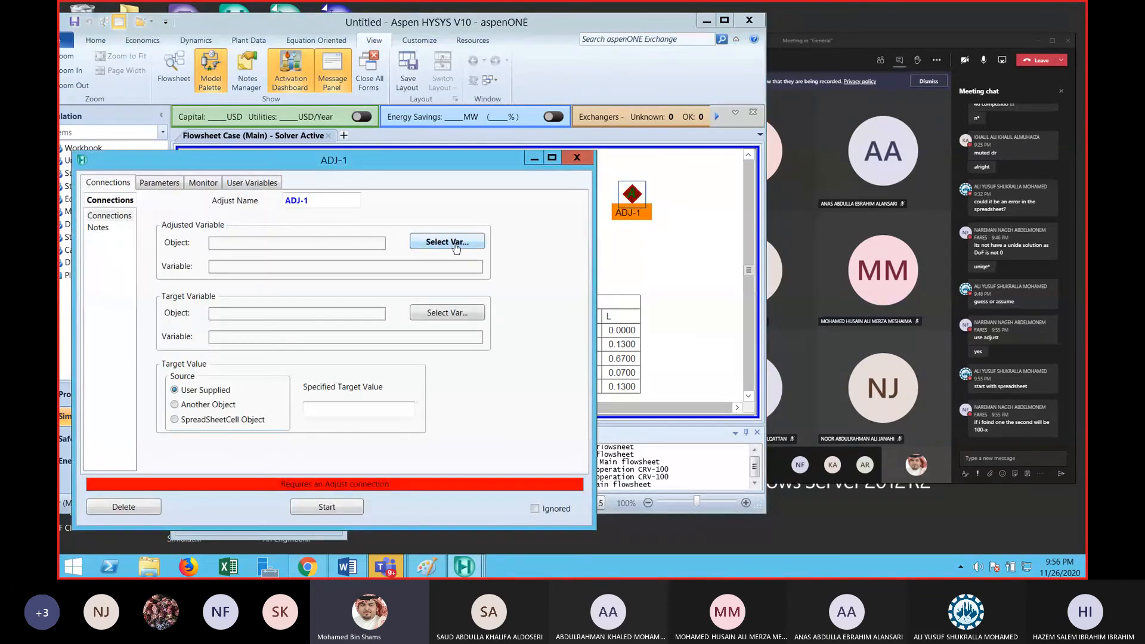
click(577, 158)
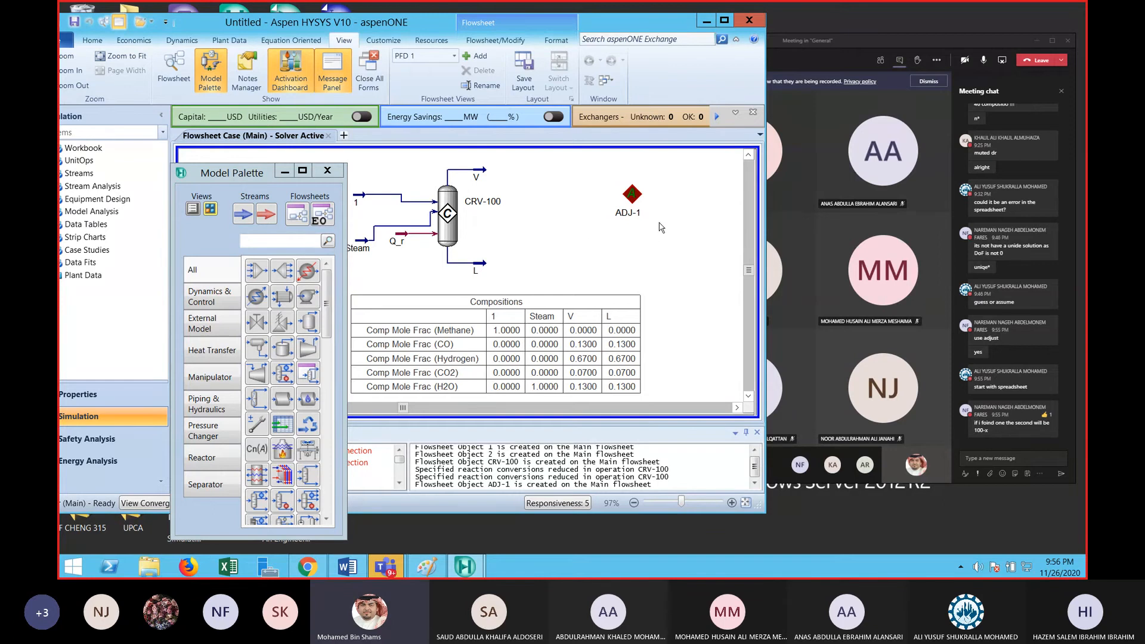
double_click(632, 195)
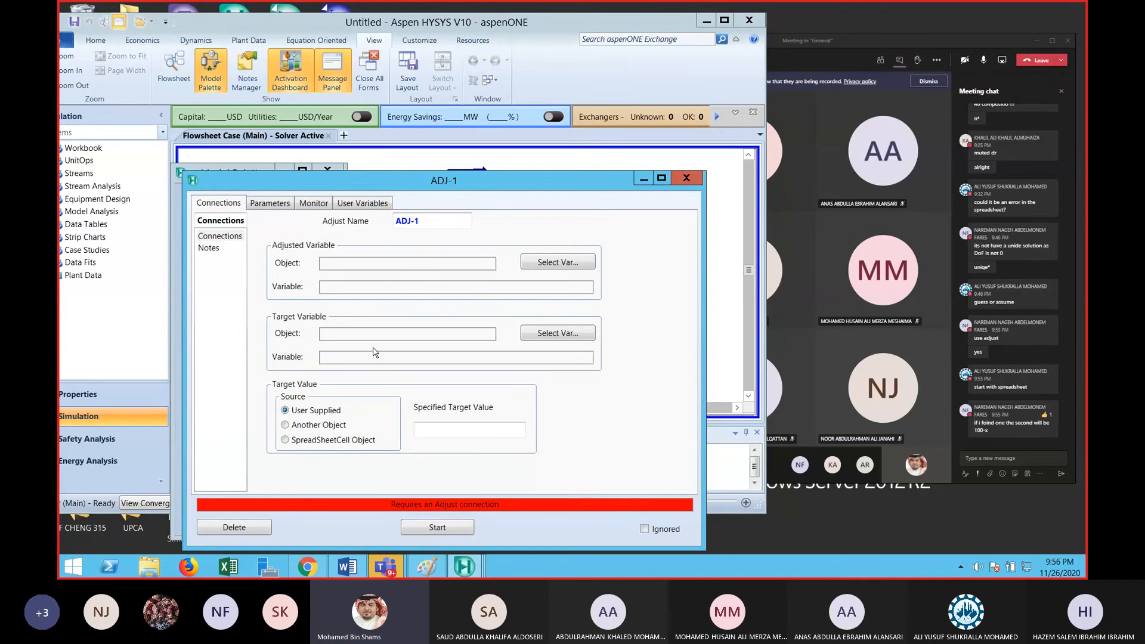
Close the Adjust settings and examine the Conversion % settings of Rxn-1 and Rxn-2 in reactor CRV-100
click(686, 178)
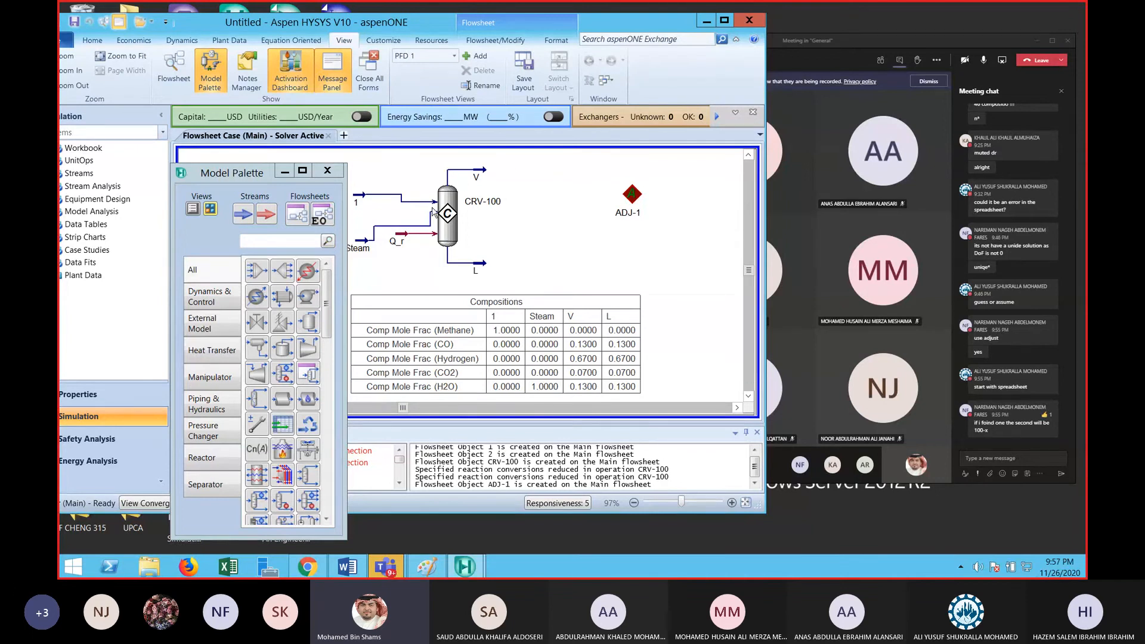
mouse_move(447, 215)
double_click(448, 216)
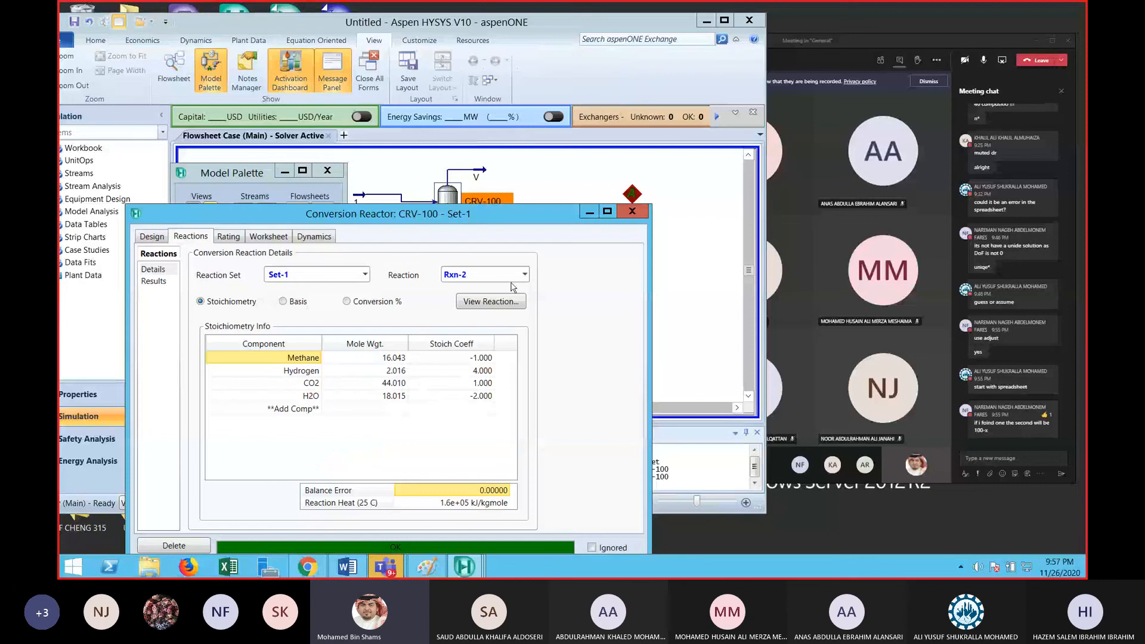
click(525, 274)
click(480, 288)
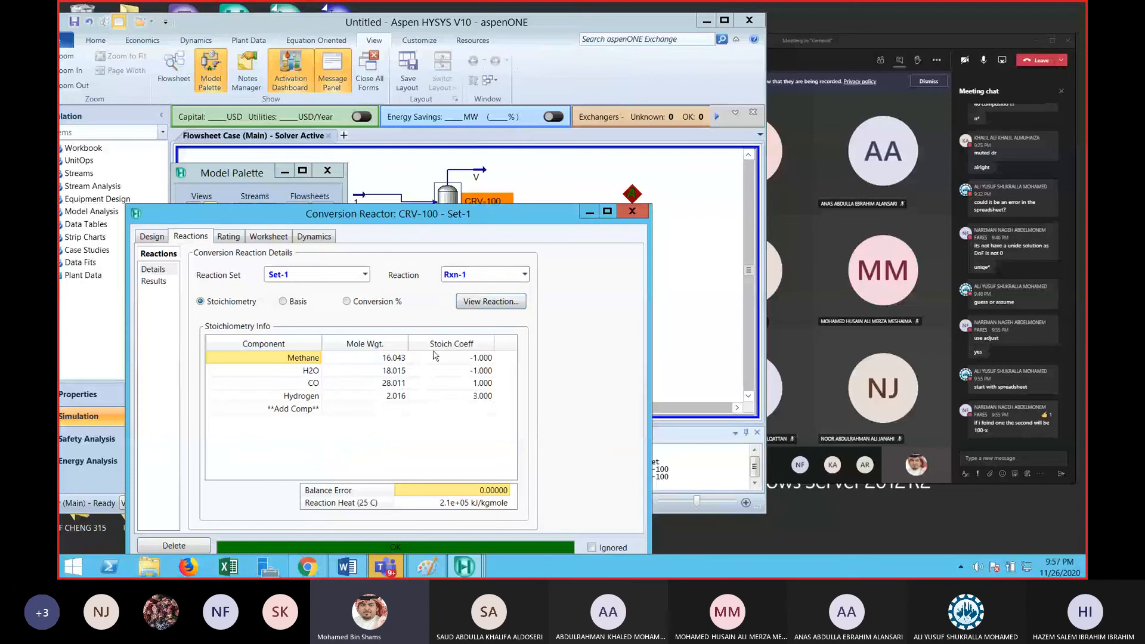
click(380, 303)
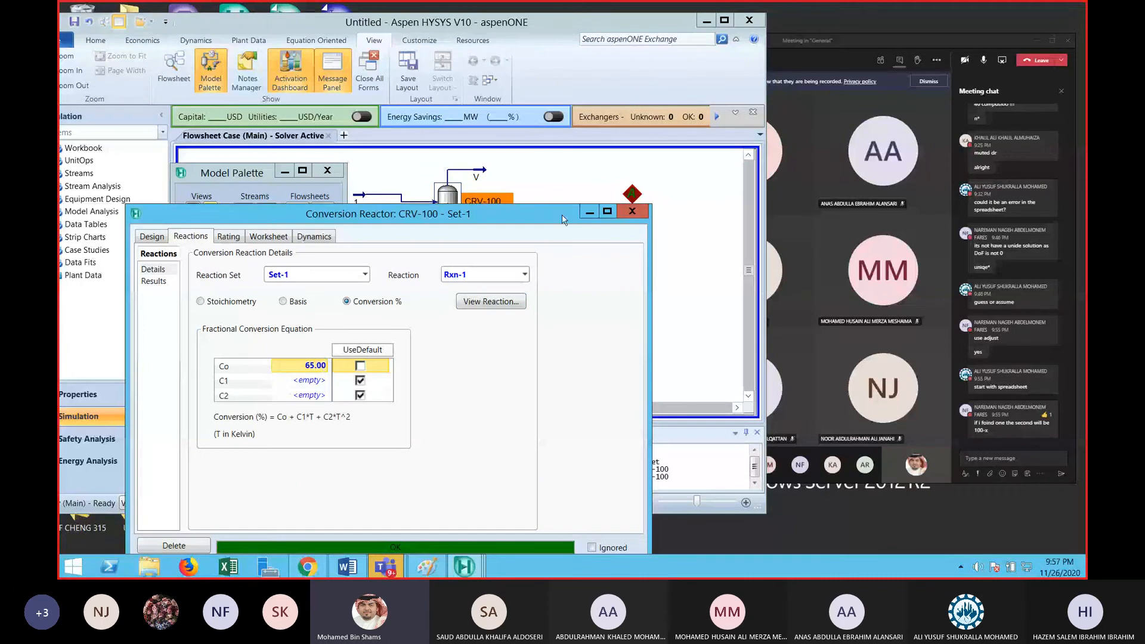
drag(562, 219, 513, 161)
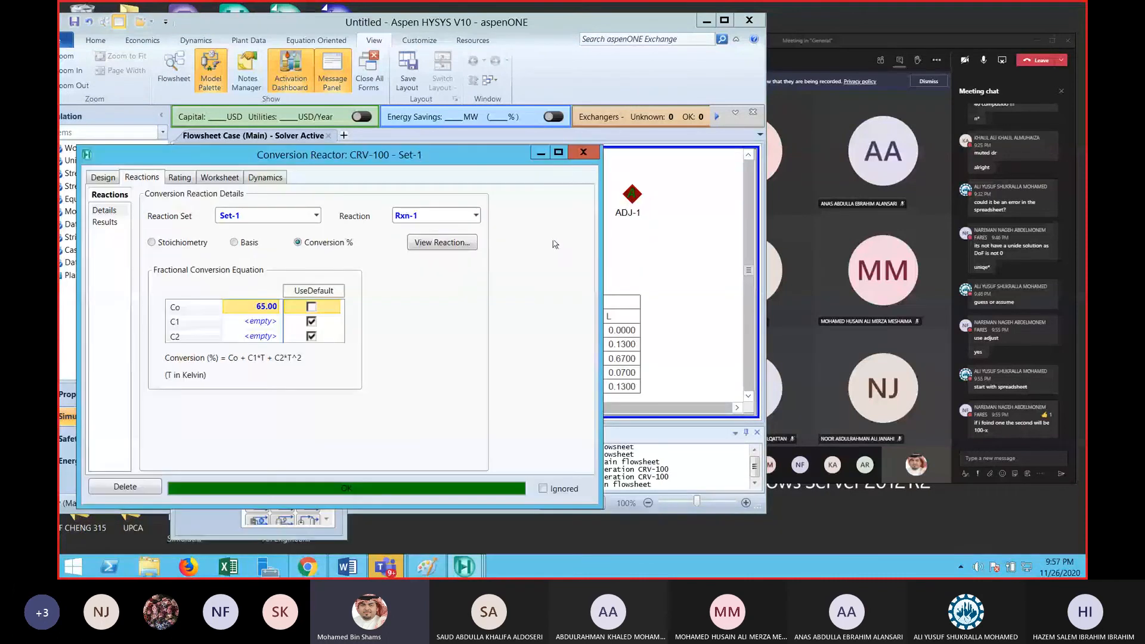
click(476, 216)
click(453, 241)
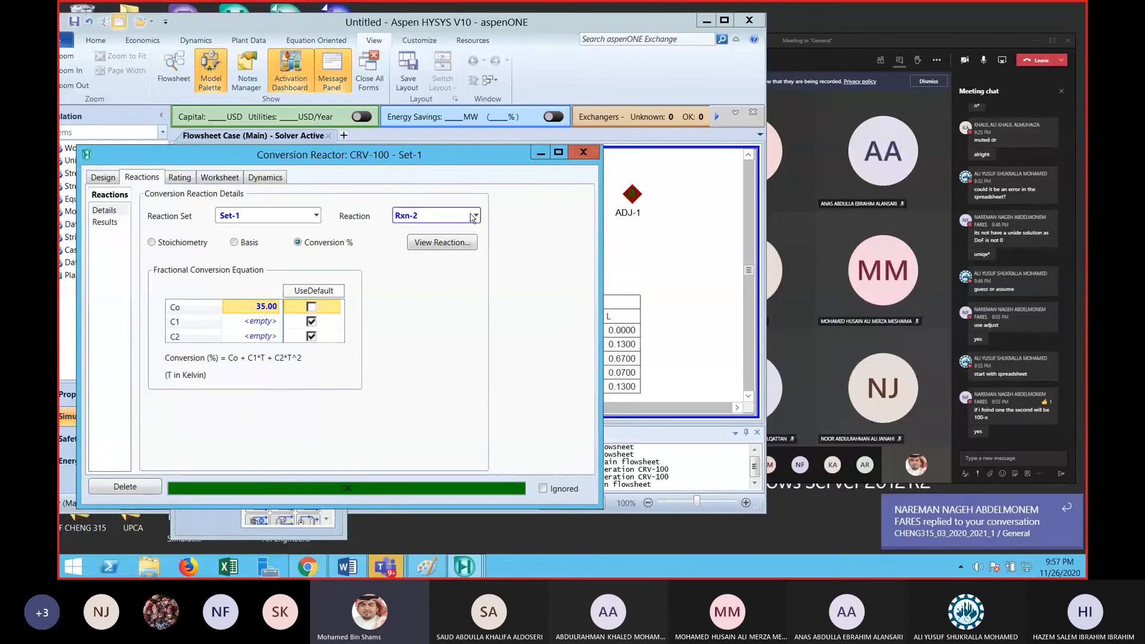
click(578, 152)
Add a Spreadsheet operation to the flowsheet below ADJ-1 and look over its connection settings
drag(283, 425, 673, 269)
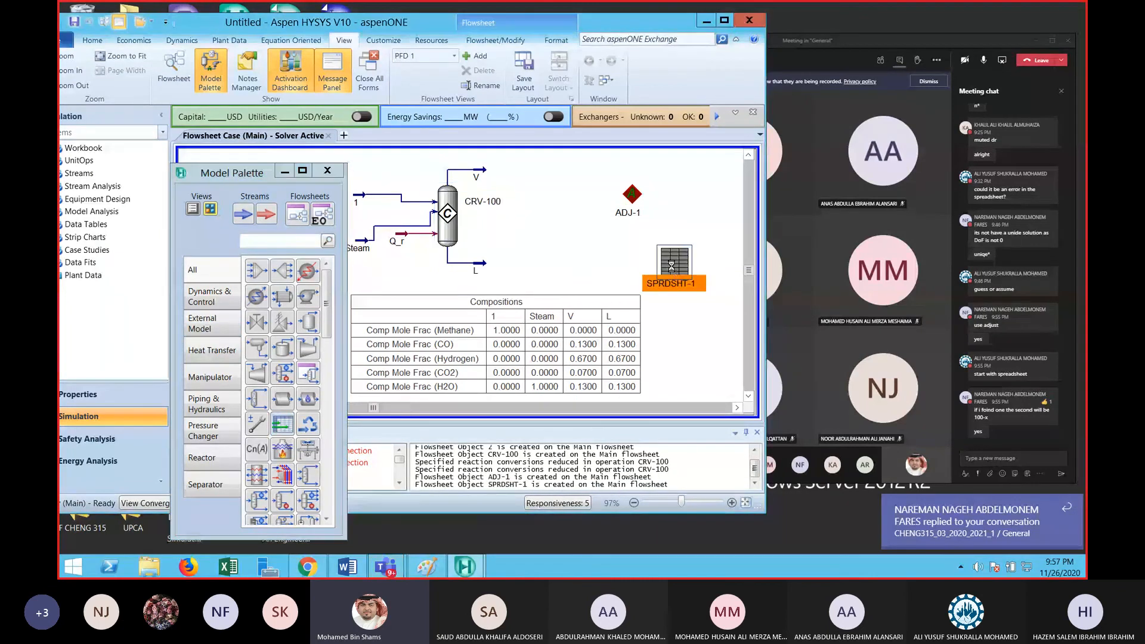
double_click(673, 270)
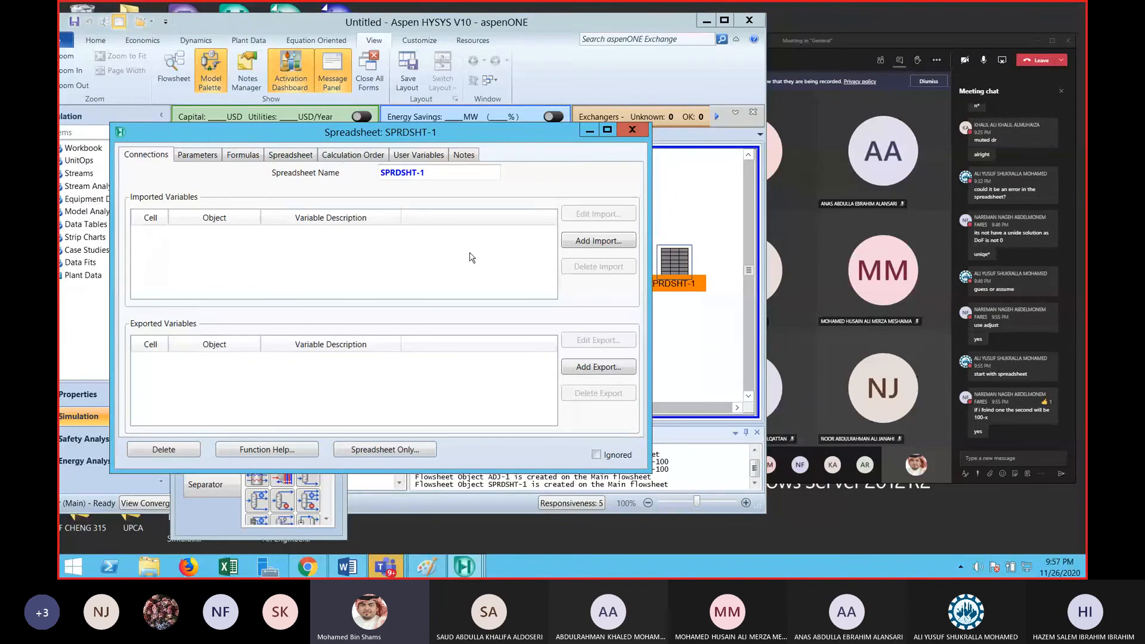
click(647, 136)
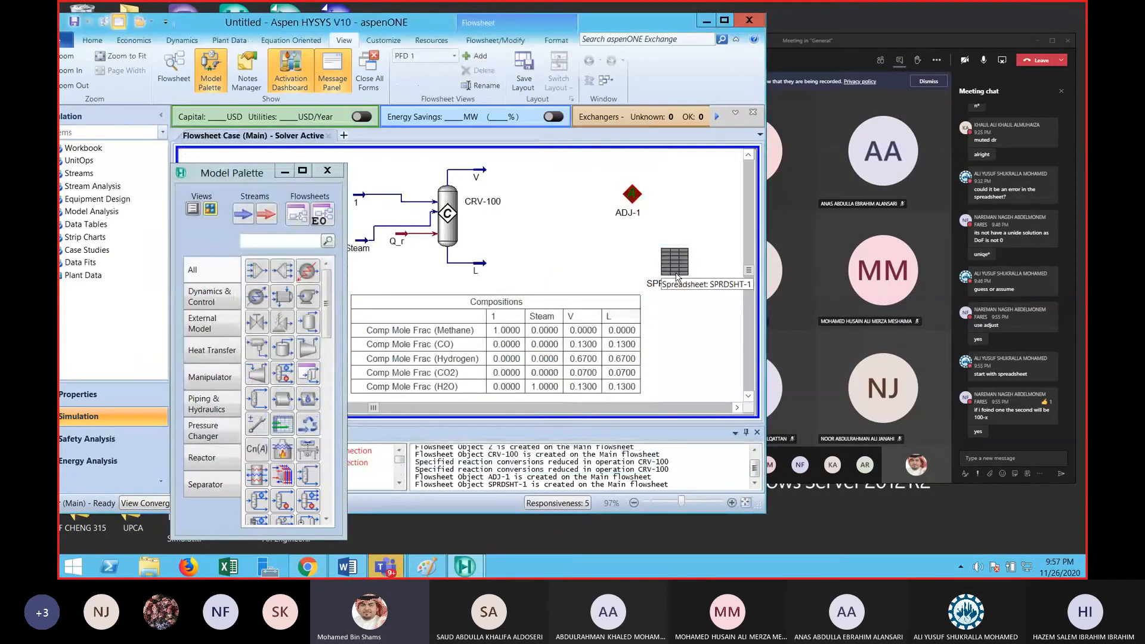
Reopen spreadsheet SPRDSHT-1, view the variable import options for cell B3 and minimize the form
mouse_move(447, 228)
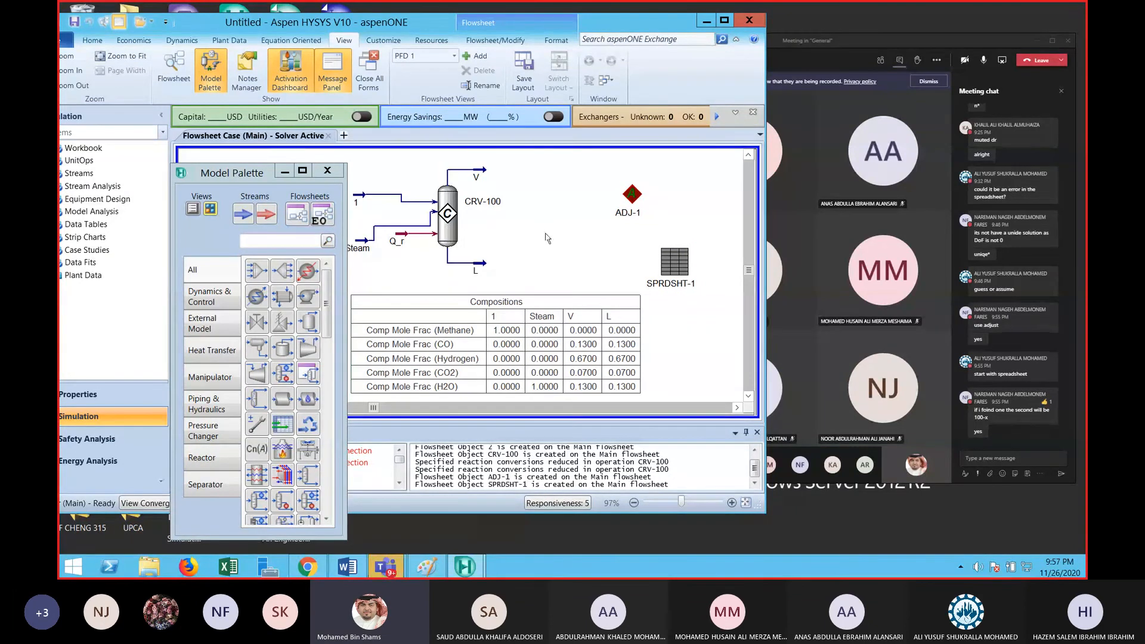
double_click(675, 272)
click(257, 183)
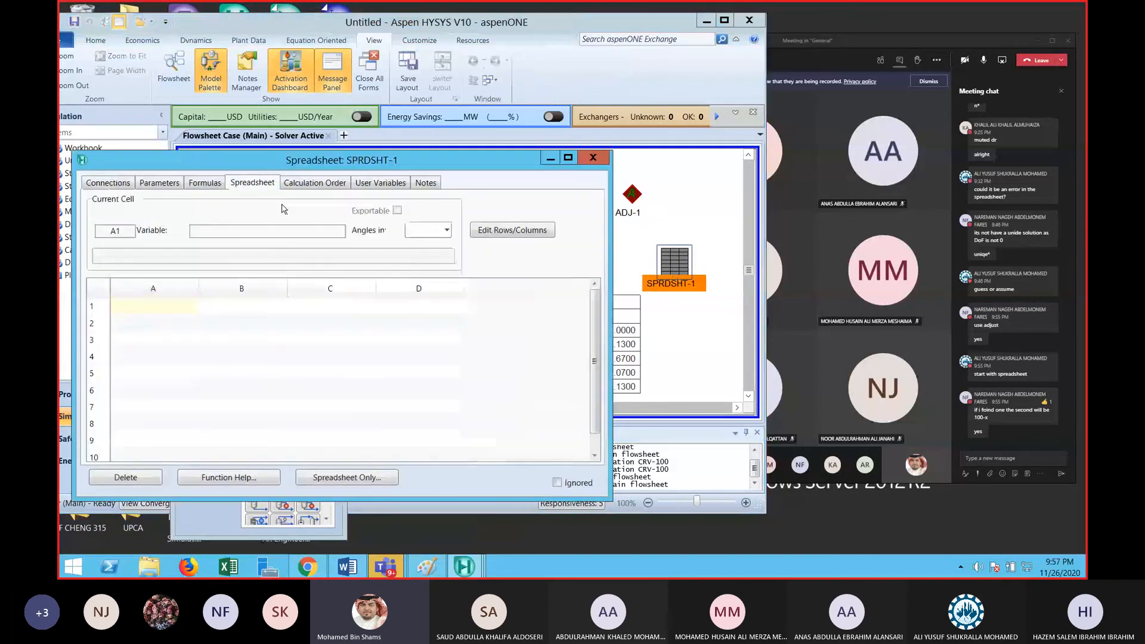
click(268, 343)
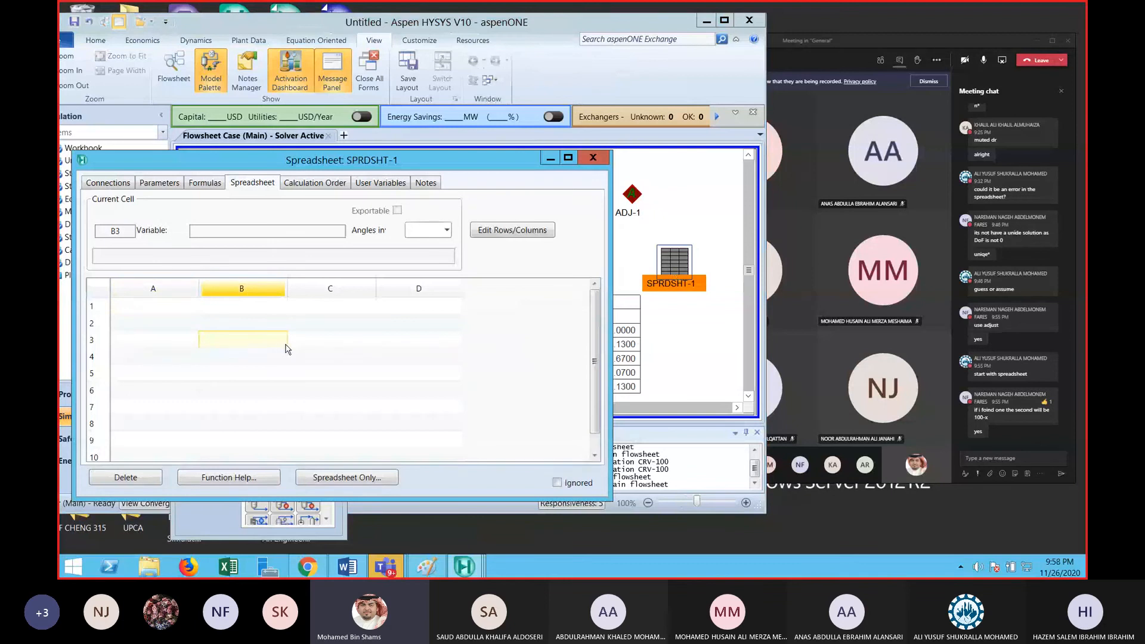
right_click(267, 344)
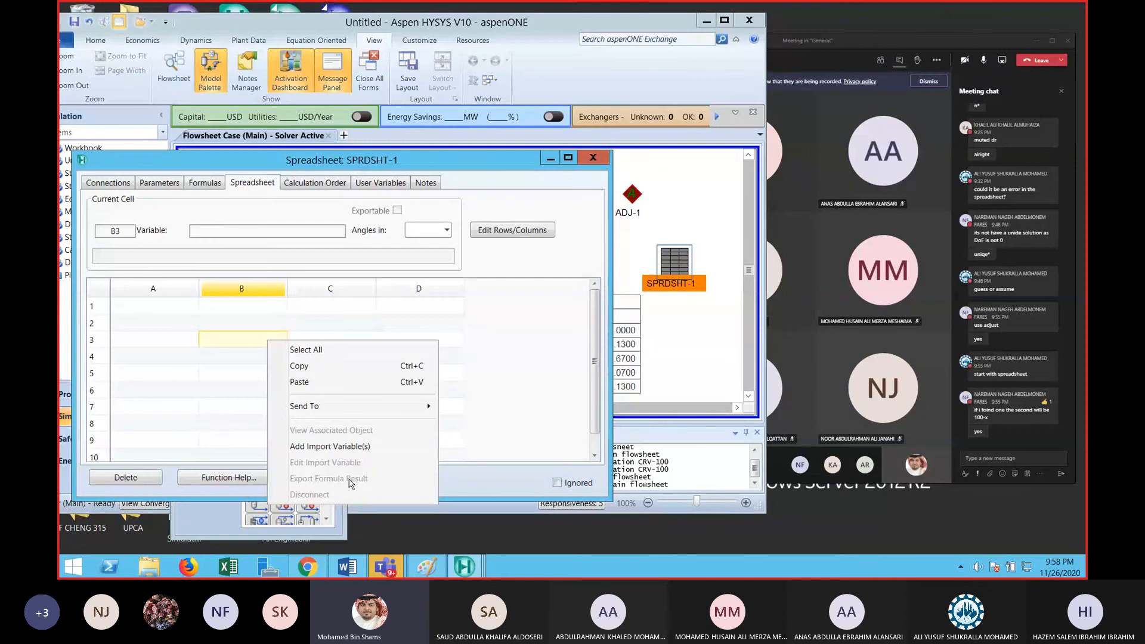
click(553, 160)
click(552, 159)
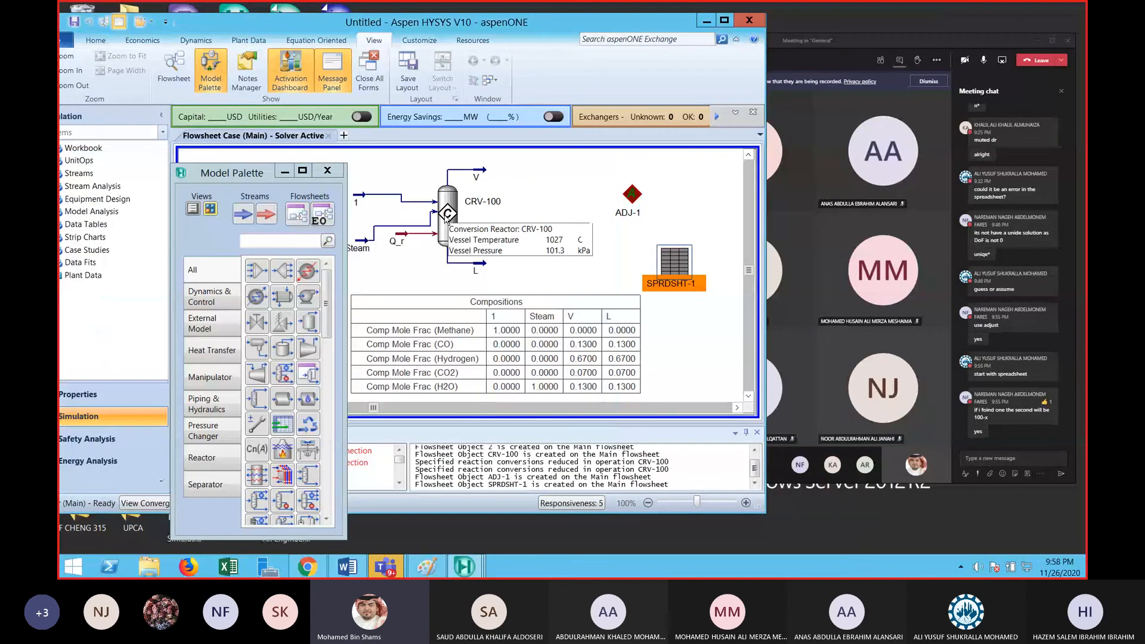
Switch to Paint and clear the handwritten conversion notes from the canvas
mouse_move(461, 221)
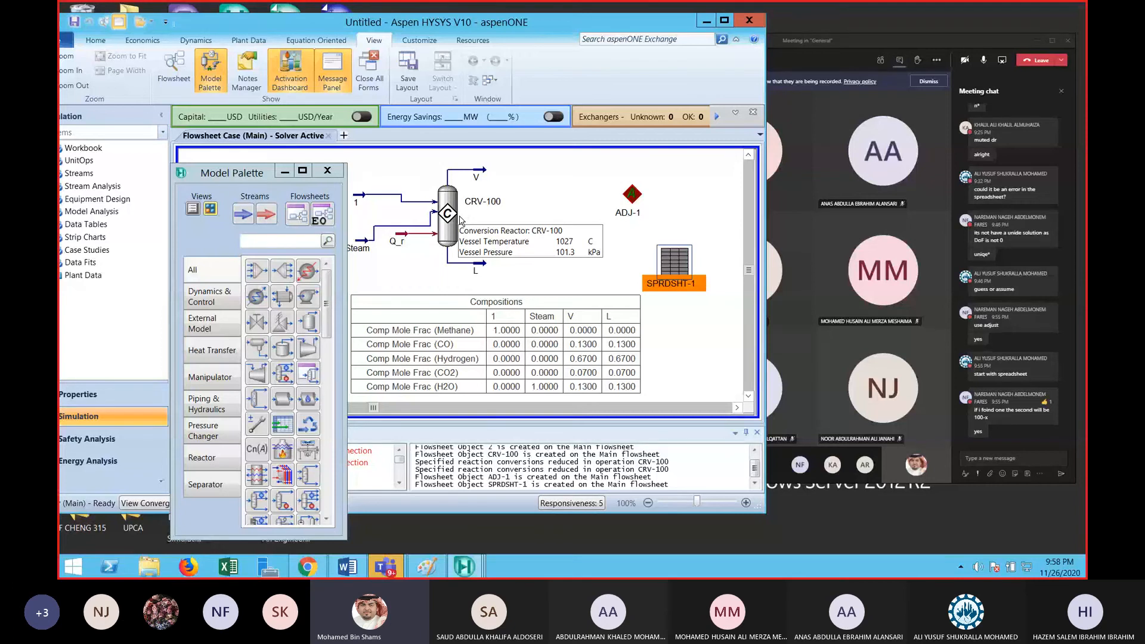
click(427, 567)
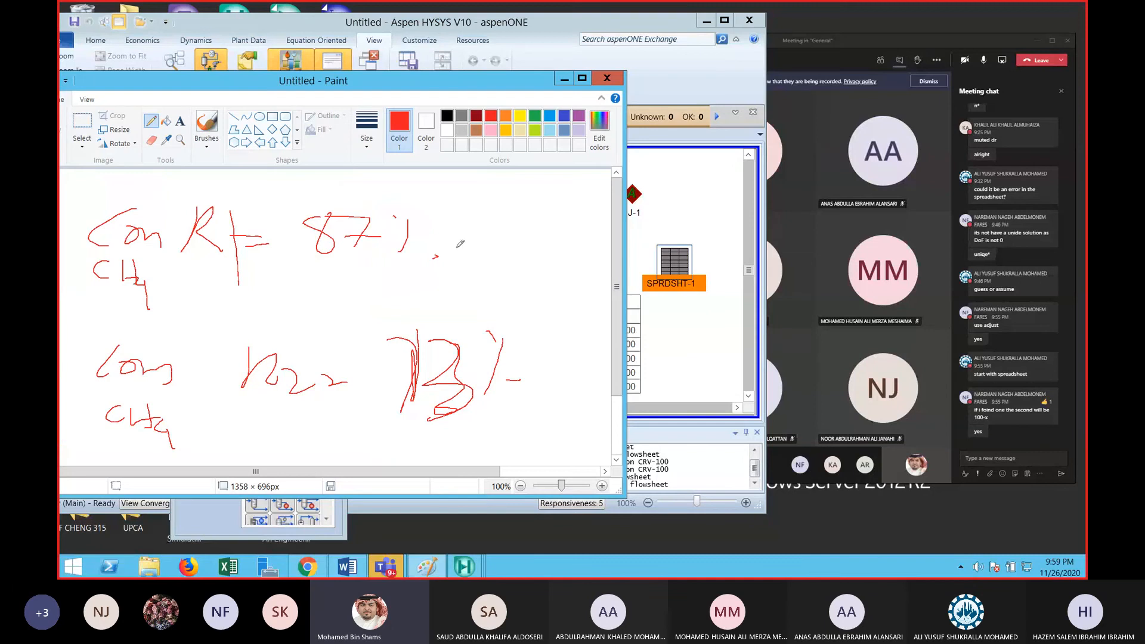
key(ctrl+a)
key(Delete)
Handwrite the equation x³ + 3 + 2 = 0 in red with the label "Adj" below it
drag(261, 227, 299, 248)
click(153, 125)
drag(220, 209, 263, 234)
drag(251, 190, 260, 211)
drag(278, 226, 301, 227)
drag(288, 216, 293, 235)
drag(322, 201, 324, 229)
mouse_move(370, 209)
mouse_down()
mouse_move(357, 224)
mouse_move(392, 220)
mouse_move(377, 246)
mouse_up()
drag(423, 192, 432, 226)
drag(445, 217, 456, 217)
mouse_move(444, 226)
mouse_down()
mouse_move(490, 204)
mouse_move(489, 193)
mouse_move(484, 212)
mouse_up()
drag(181, 361, 236, 333)
drag(238, 318, 262, 363)
click(243, 314)
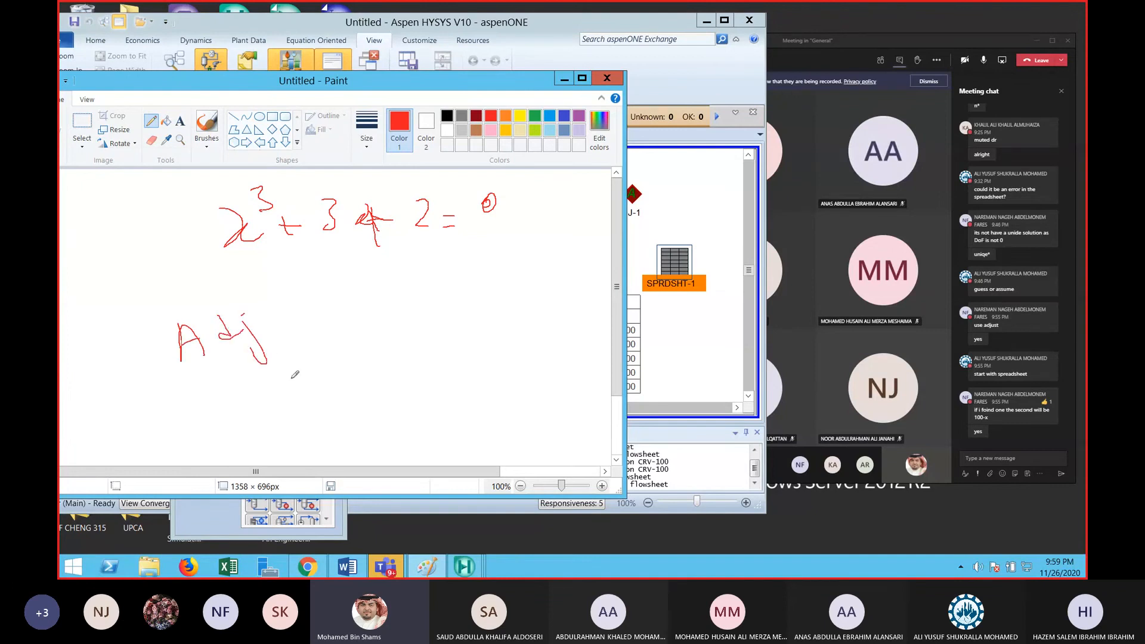
Draw a brace under the equation, and add an x to its middle term before erasing that term
drag(232, 260, 554, 251)
mouse_move(362, 202)
mouse_down()
mouse_move(338, 227)
mouse_move(364, 240)
mouse_up()
click(166, 139)
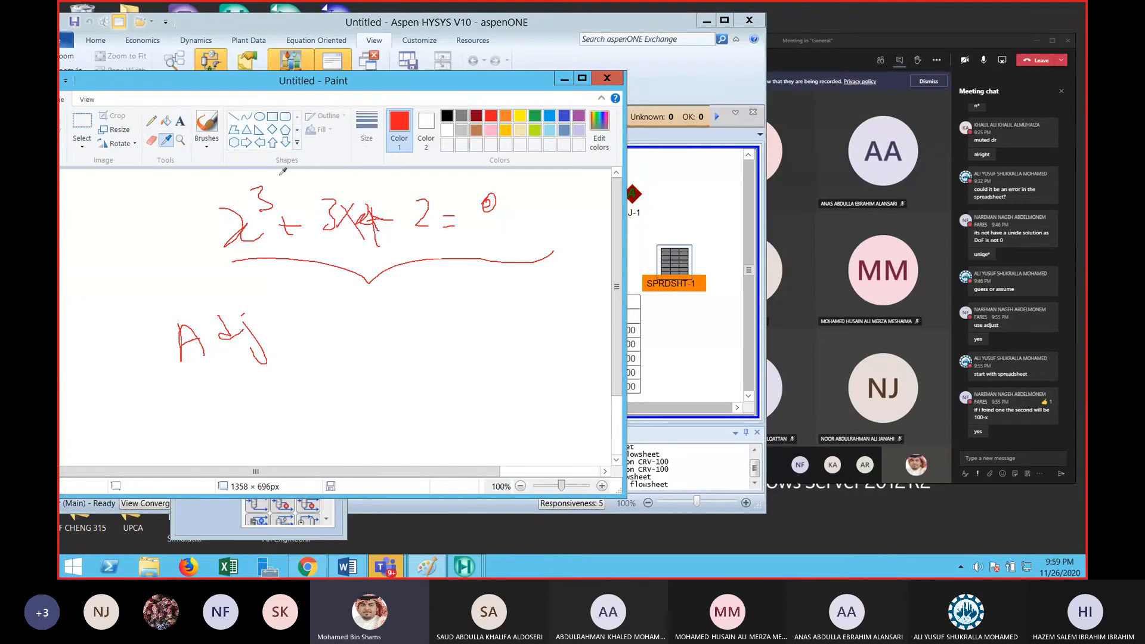
click(339, 201)
click(152, 139)
mouse_move(351, 209)
mouse_down()
mouse_move(333, 205)
mouse_move(339, 194)
mouse_move(375, 226)
mouse_up()
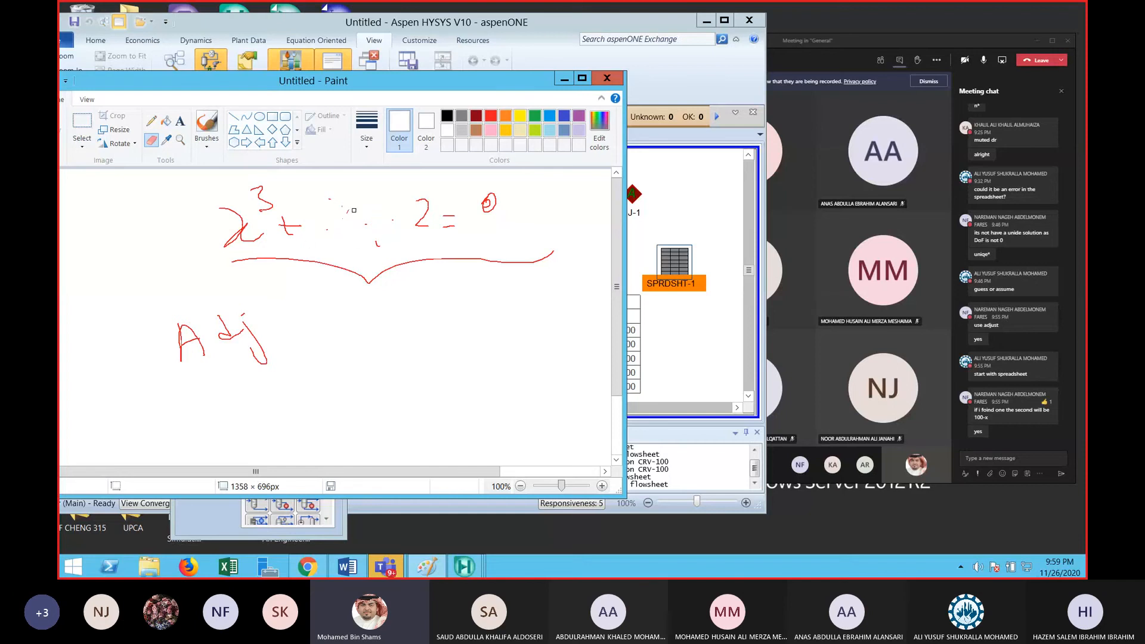
Close the Paint drawing without saving it
click(151, 121)
drag(372, 87, 525, 79)
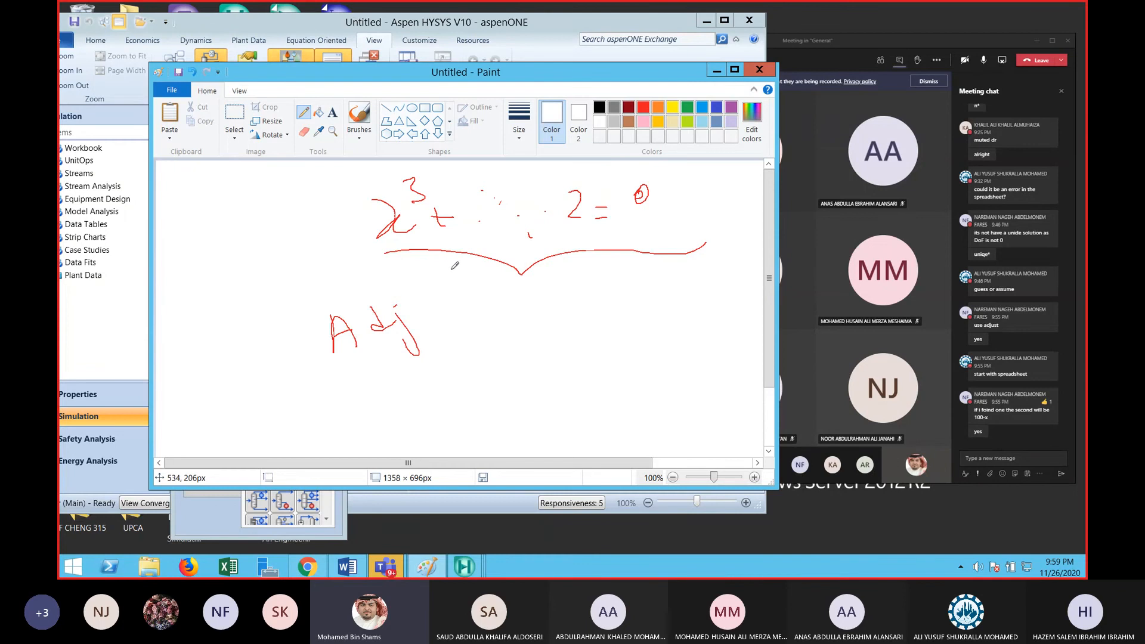
click(759, 69)
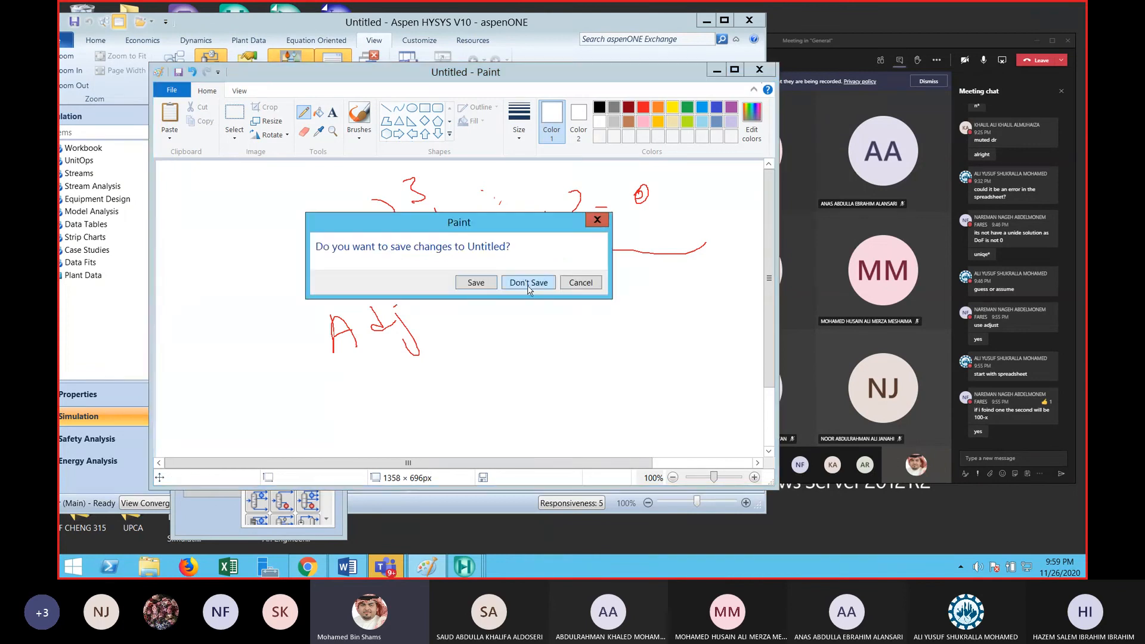
click(527, 285)
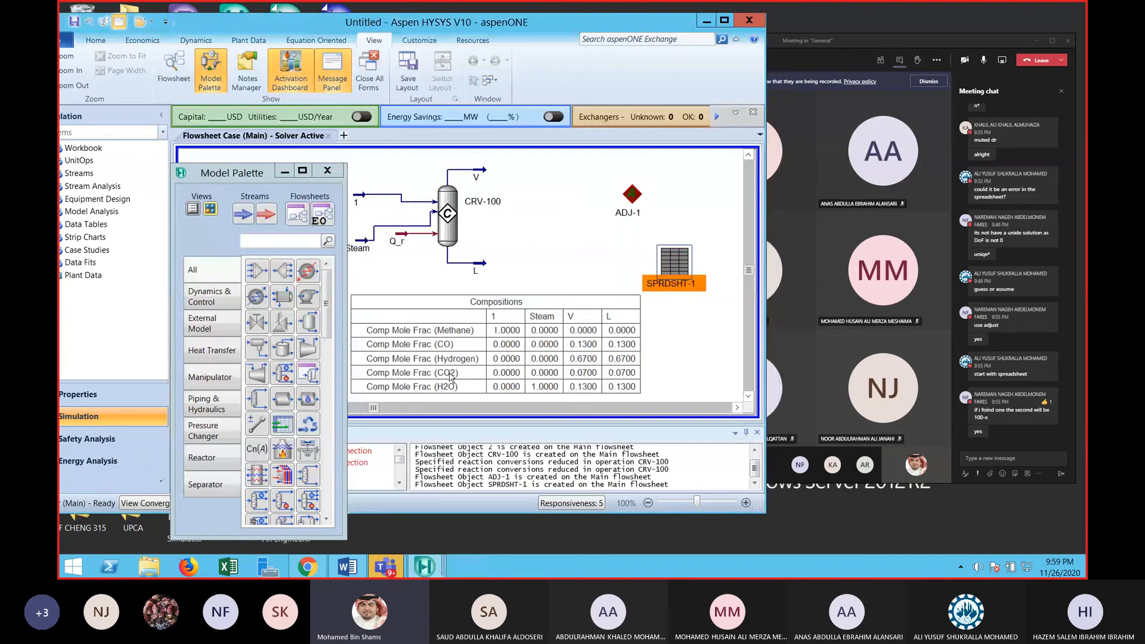
Search for Paint, launch it with a blank canvas and choose the Pencil tool
mouse_move(1070, 163)
click(1058, 203)
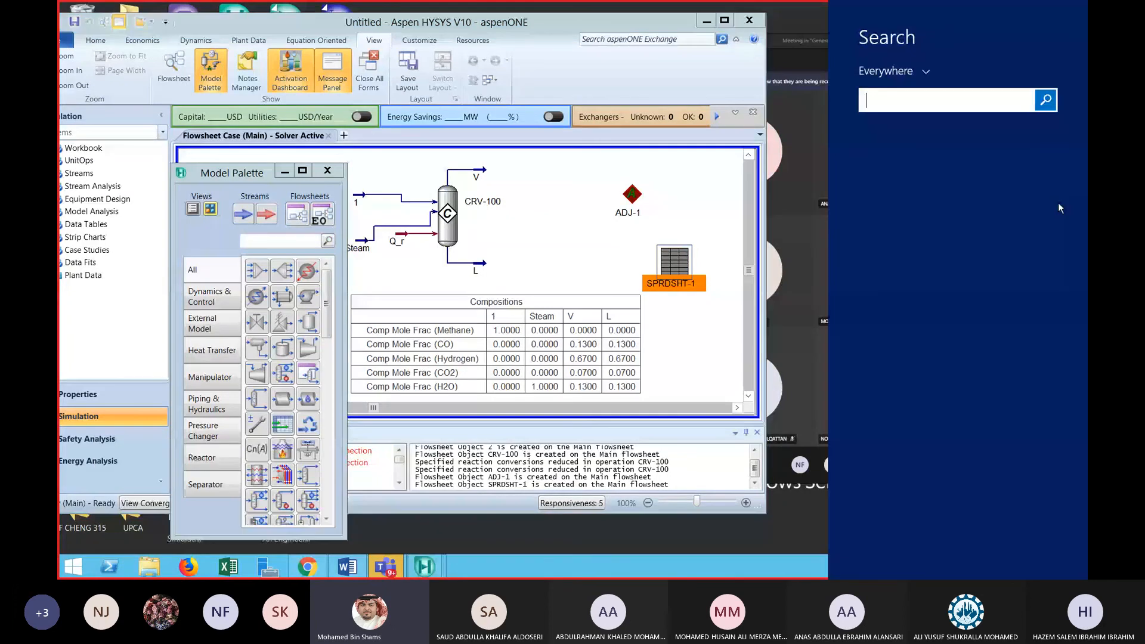
text(paint)
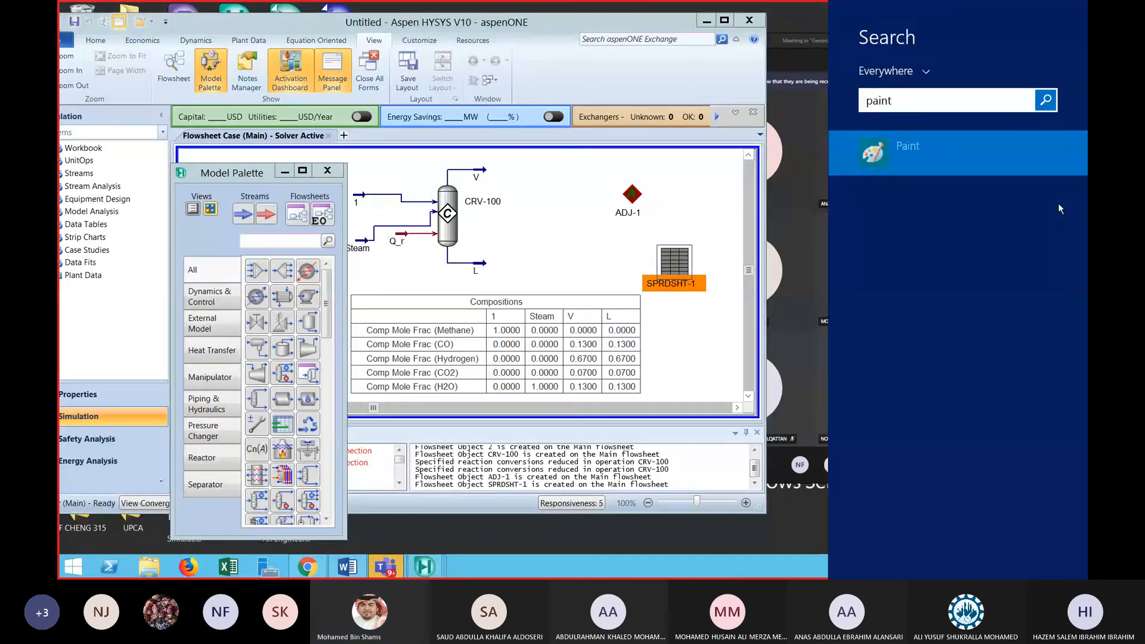
key(Return)
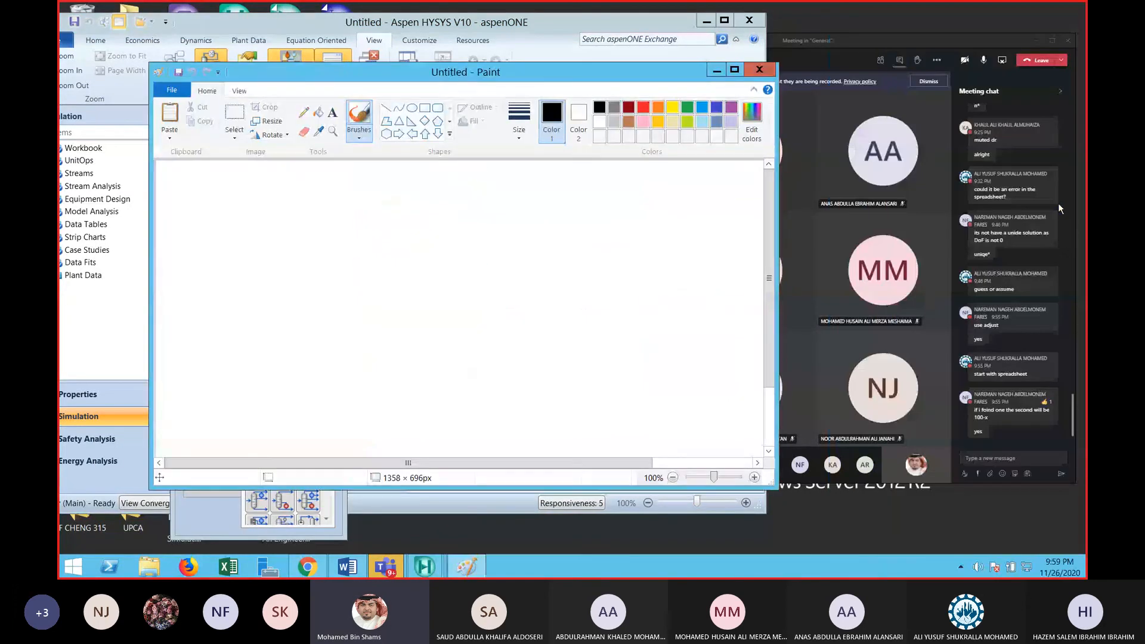
click(303, 112)
Handwrite the equation 3x² + 4x + 2 = 0 in black across the upper part of the canvas
mouse_move(252, 219)
mouse_down()
mouse_move(265, 235)
mouse_move(261, 257)
mouse_up()
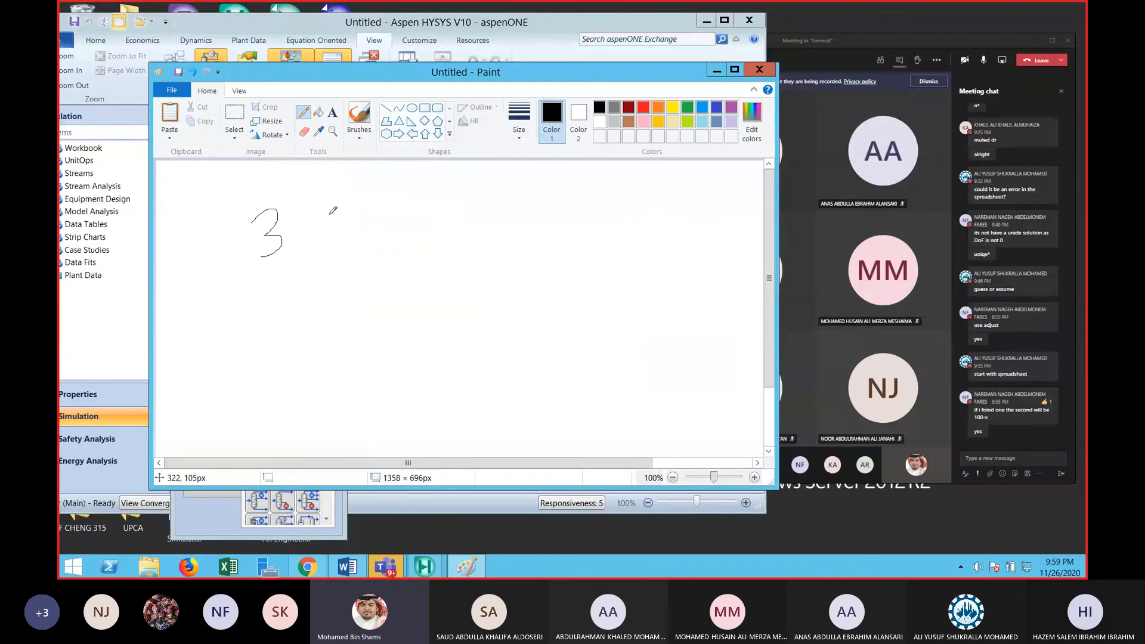
drag(331, 213, 305, 239)
drag(309, 216, 334, 241)
mouse_move(322, 191)
mouse_down()
mouse_move(405, 219)
mouse_move(393, 241)
mouse_up()
drag(438, 201, 452, 222)
drag(452, 219, 455, 246)
drag(477, 205, 504, 233)
mouse_move(496, 208)
mouse_down()
mouse_move(476, 237)
mouse_move(544, 219)
mouse_move(537, 242)
mouse_up()
mouse_move(571, 204)
mouse_down()
mouse_move(583, 201)
mouse_move(596, 220)
mouse_up()
drag(613, 207, 641, 209)
drag(662, 191, 661, 192)
Handwrite "Adj x" below the equation to mark x as the adjusted variable
mouse_move(276, 327)
mouse_down()
mouse_move(321, 355)
mouse_move(328, 340)
mouse_up()
drag(330, 316, 346, 344)
drag(359, 333, 378, 335)
click(361, 317)
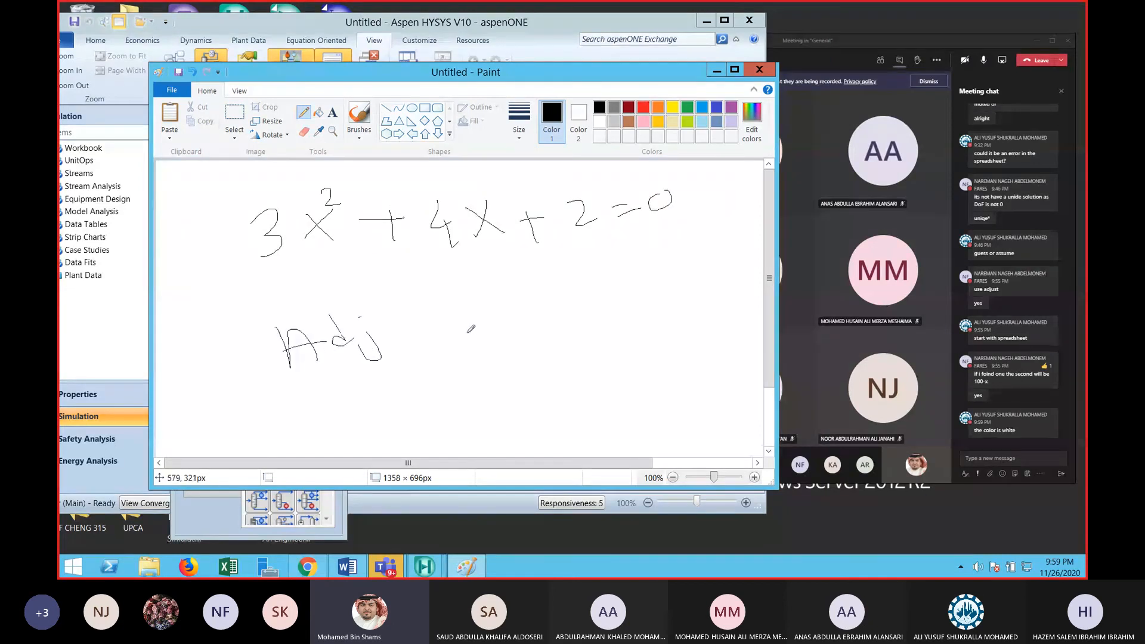
mouse_move(439, 304)
mouse_down()
mouse_move(433, 331)
mouse_move(452, 322)
mouse_up()
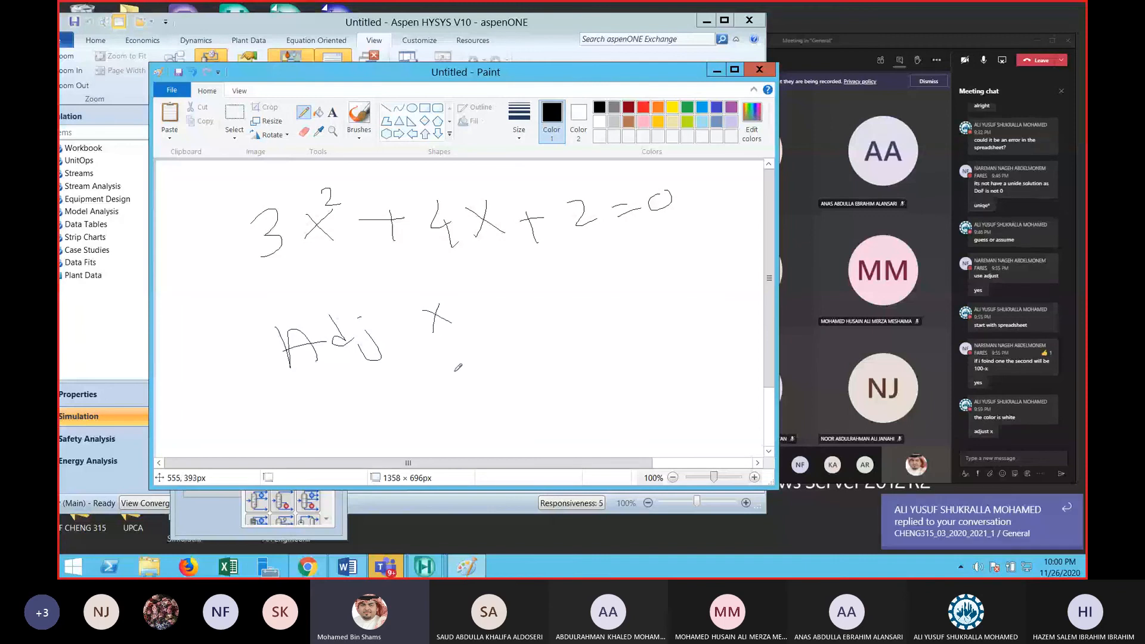
Handwrite "target" and "RHS = 0" below the equation as the target of the Adjust
drag(308, 394, 340, 436)
mouse_move(322, 428)
mouse_down()
mouse_move(418, 399)
mouse_move(427, 412)
mouse_move(461, 382)
mouse_up()
drag(520, 345, 527, 375)
mouse_move(528, 375)
mouse_down()
mouse_move(558, 331)
mouse_move(601, 328)
mouse_move(583, 344)
mouse_up()
drag(616, 294, 639, 297)
drag(659, 265, 655, 263)
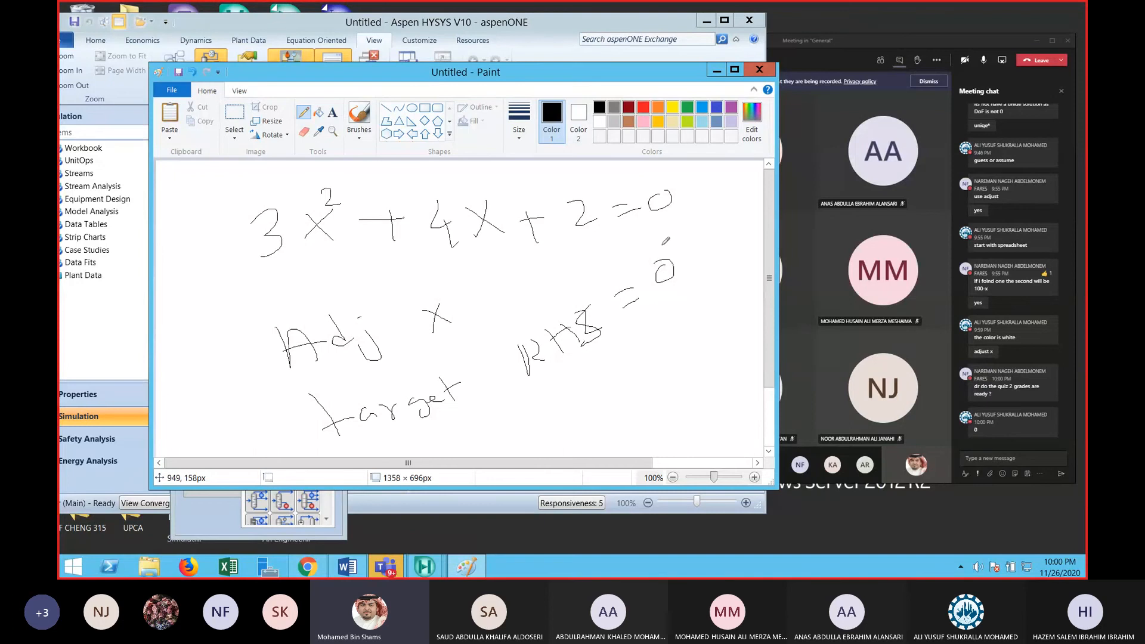
Draw a brace under the equation, emphasize RHS, x and Adj with extra strokes, and minimize Paint
drag(290, 262, 637, 241)
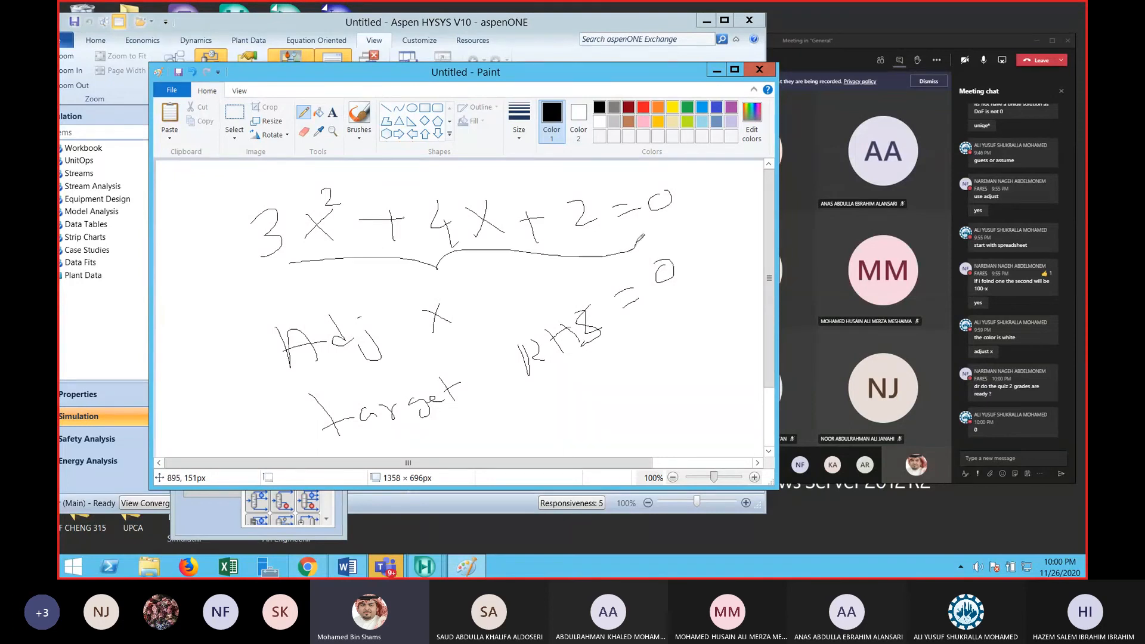
mouse_move(572, 382)
mouse_down()
mouse_move(602, 353)
mouse_move(577, 377)
mouse_up()
drag(440, 309, 406, 345)
drag(425, 306, 449, 321)
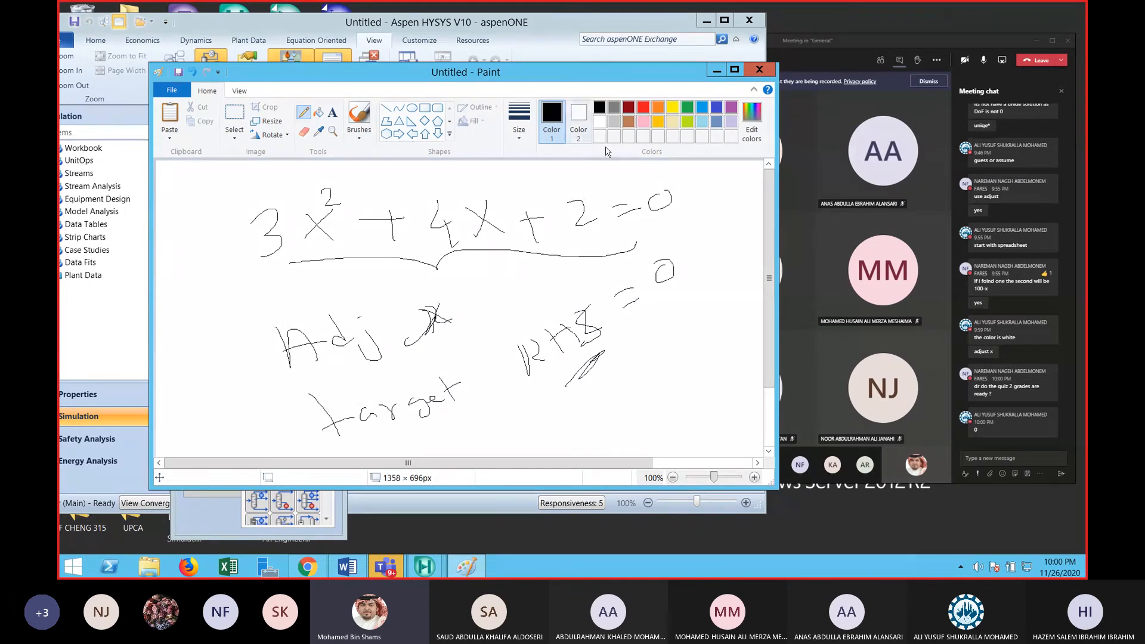
mouse_move(370, 360)
mouse_down()
mouse_move(331, 373)
mouse_move(365, 362)
mouse_up()
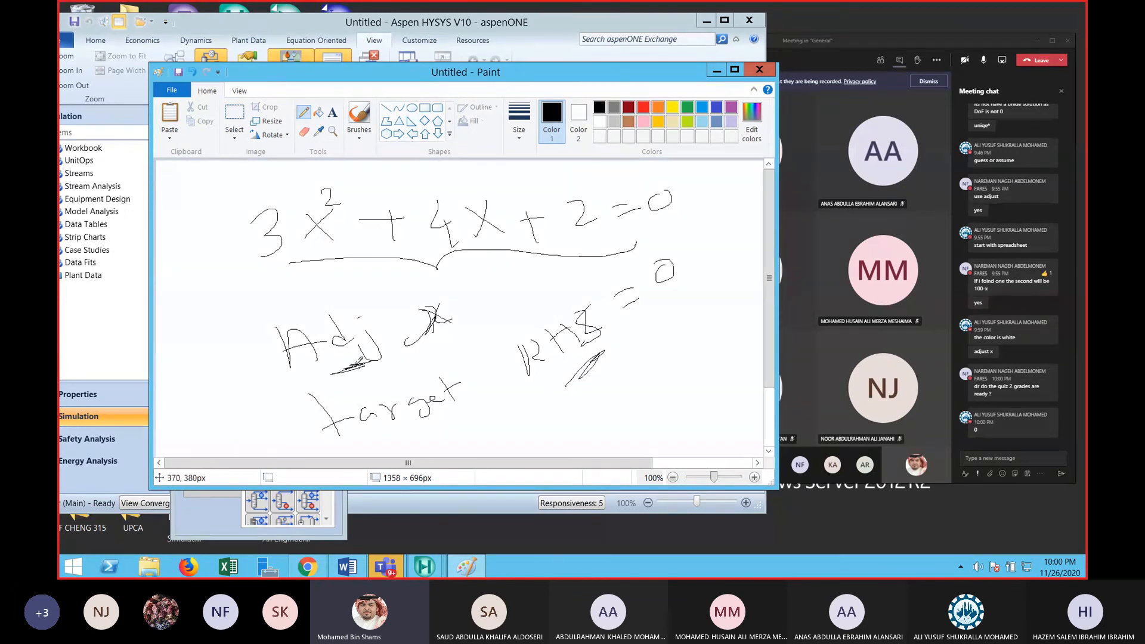
click(717, 71)
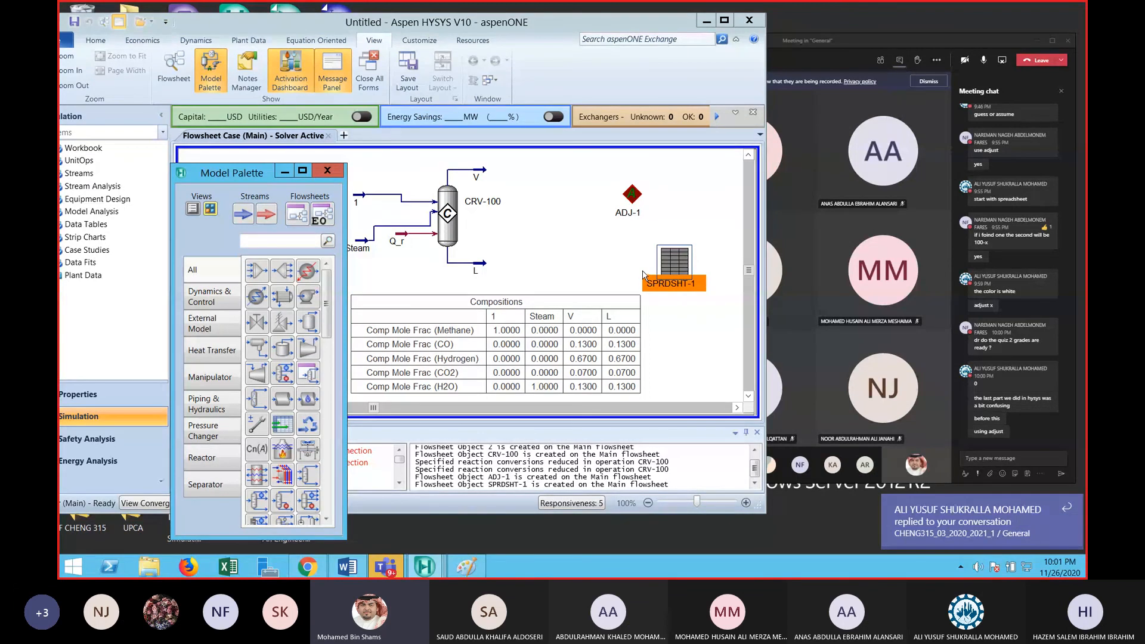
Open ADJ-1 on the HYSYS flowsheet, review its adjusted and target variable connections, and close it
double_click(631, 196)
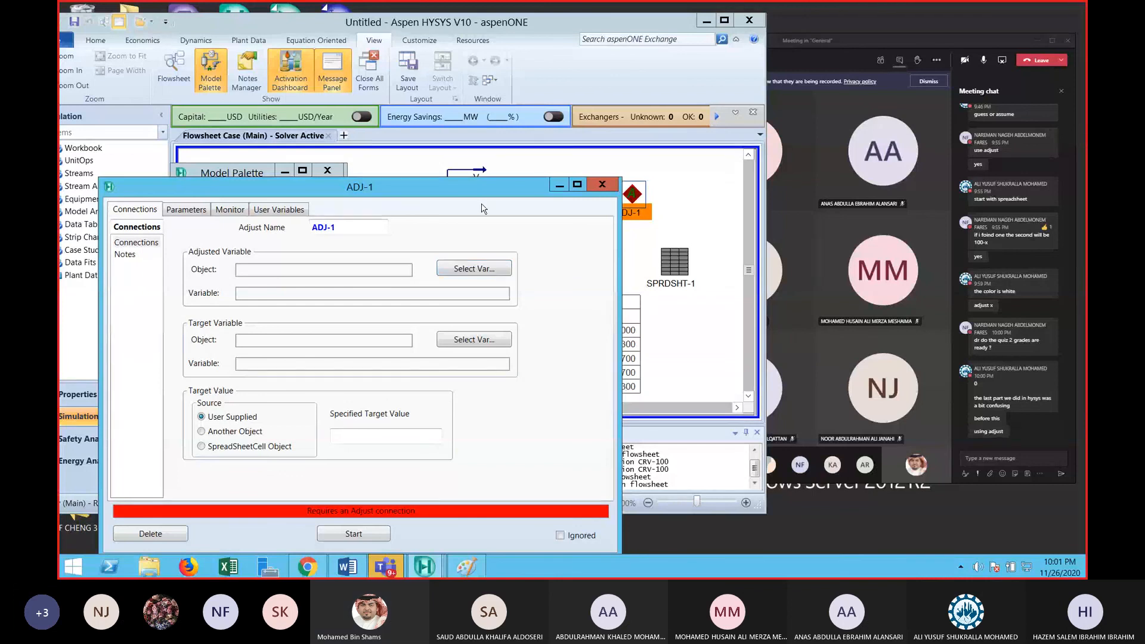
drag(489, 187, 506, 141)
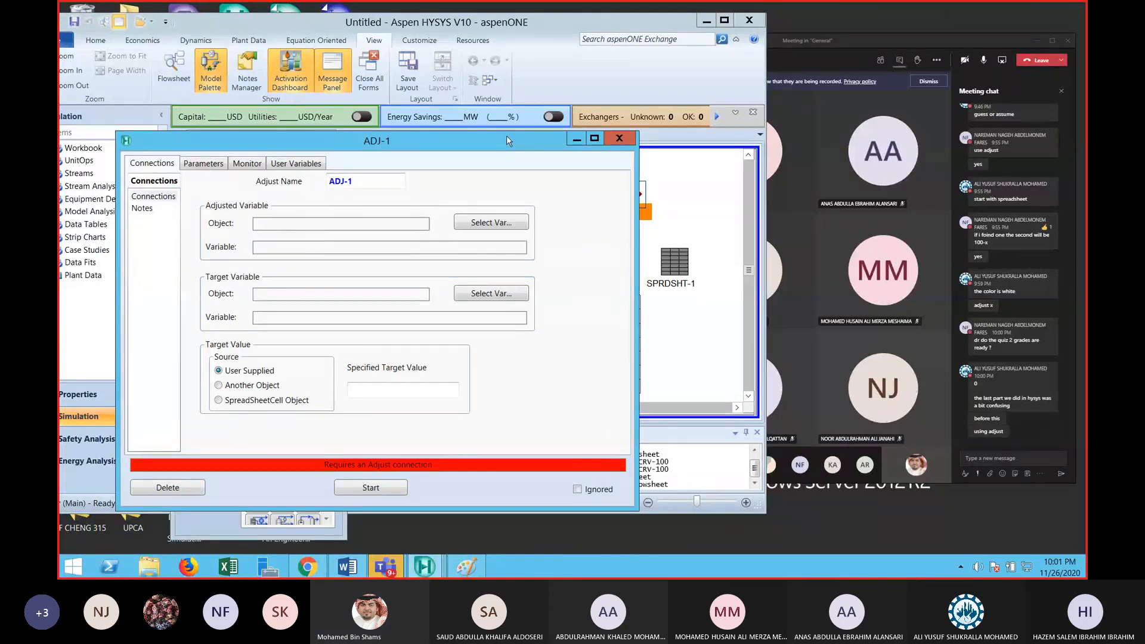
click(619, 137)
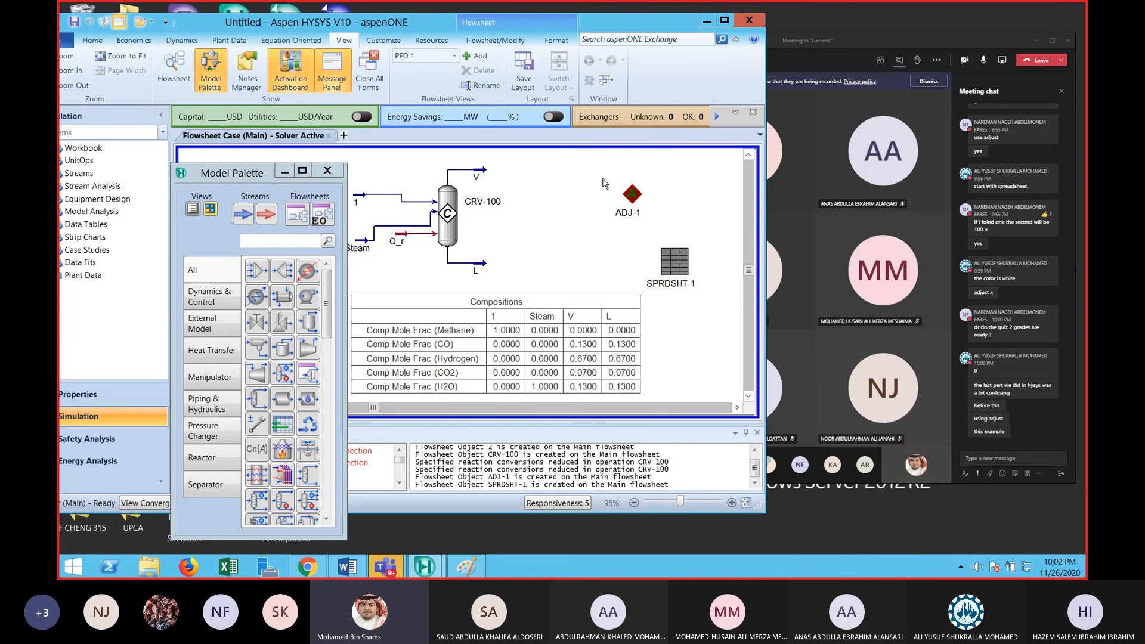
drag(602, 170, 676, 235)
click(713, 239)
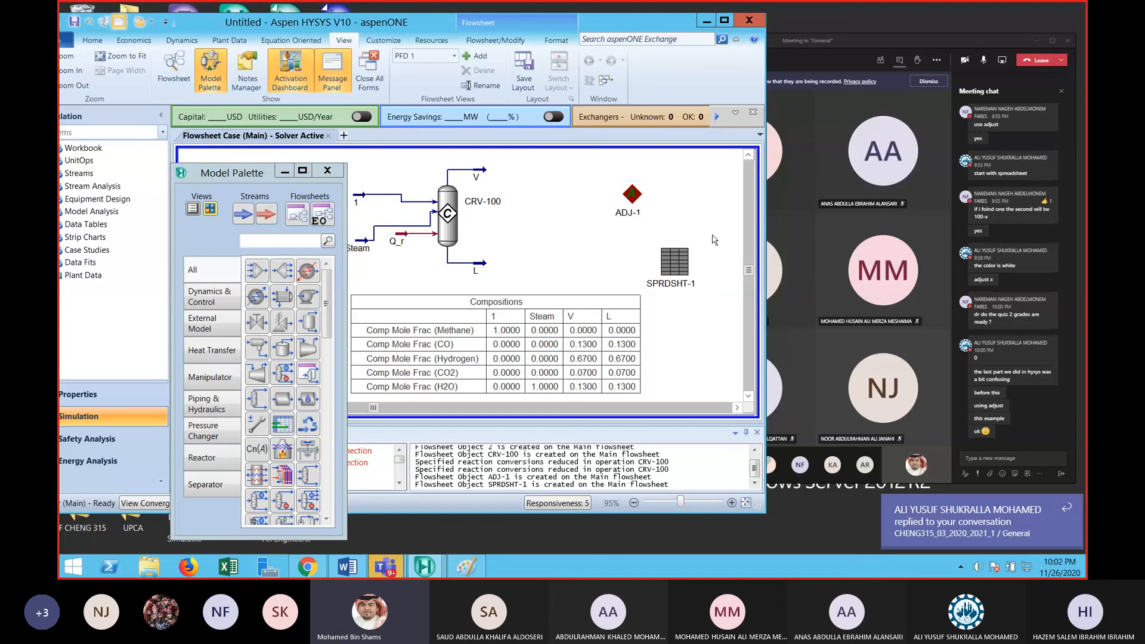
mouse_move(457, 222)
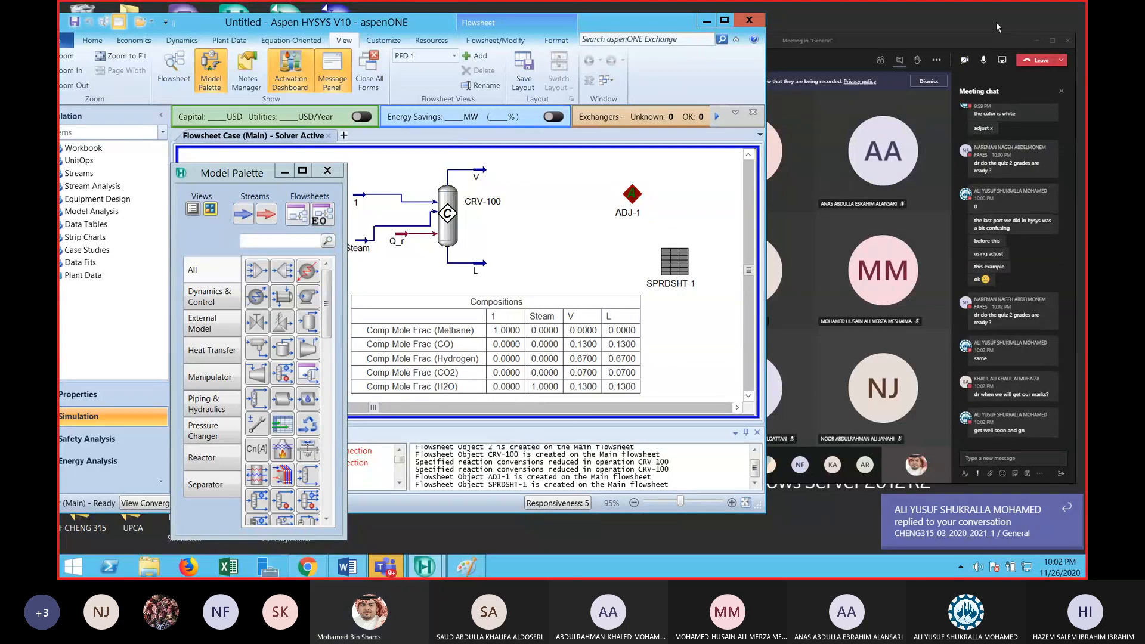
Switch to the Teams meeting window, mute the microphone and leave the meeting
click(984, 60)
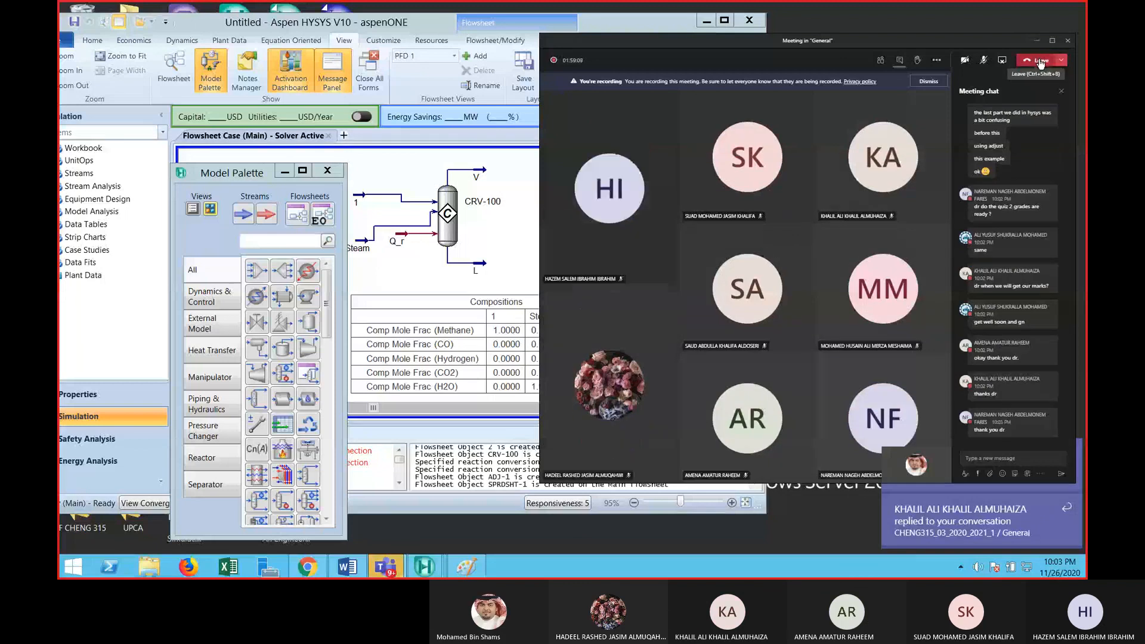
click(1039, 61)
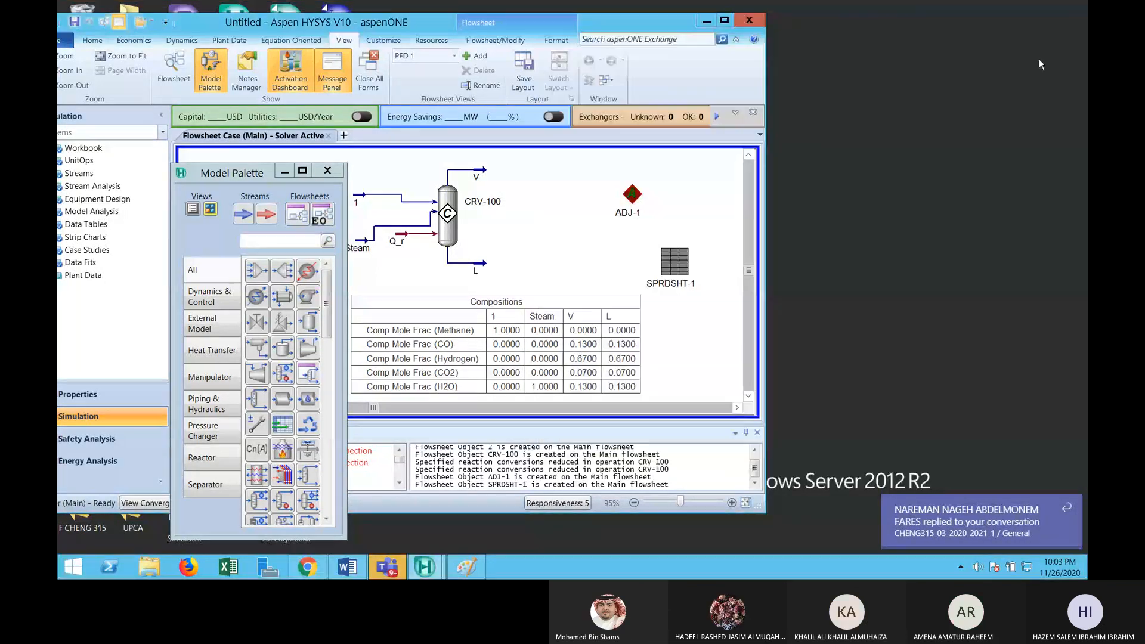